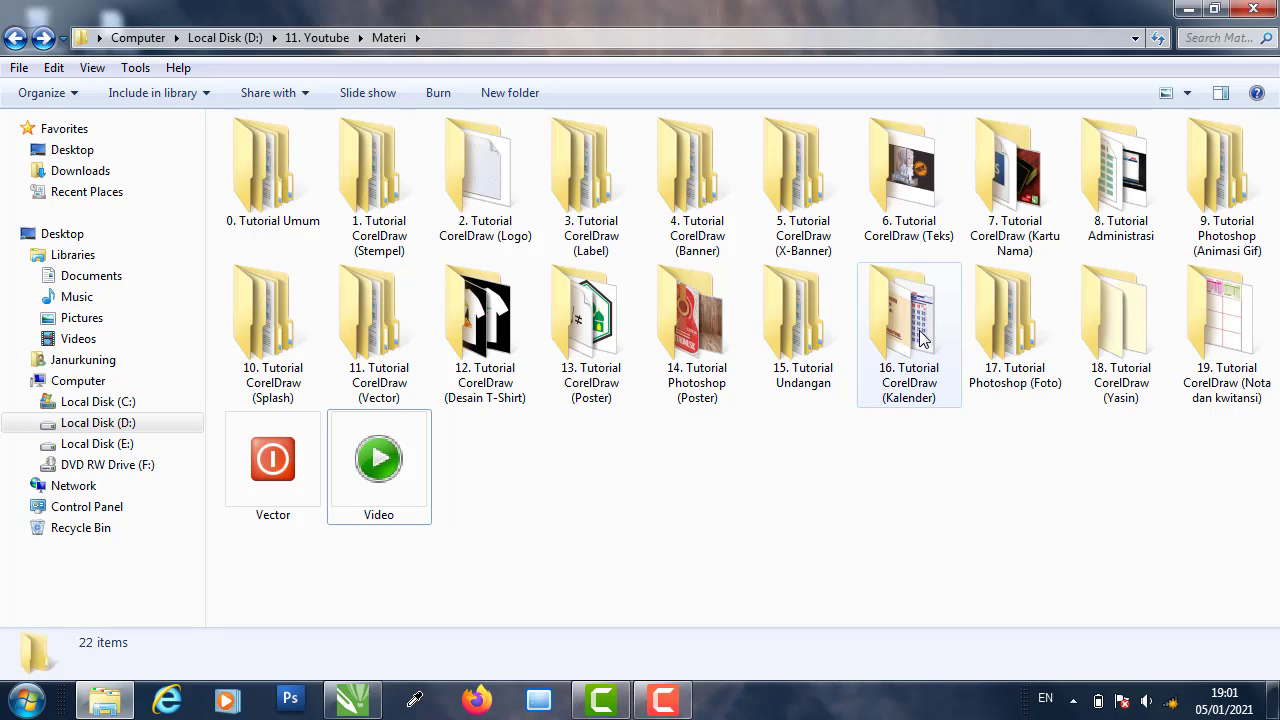
- Open folder 4 inside "3. Jawa - J" of the "15. Tutorial Undangan" folder
double_click(817, 336)
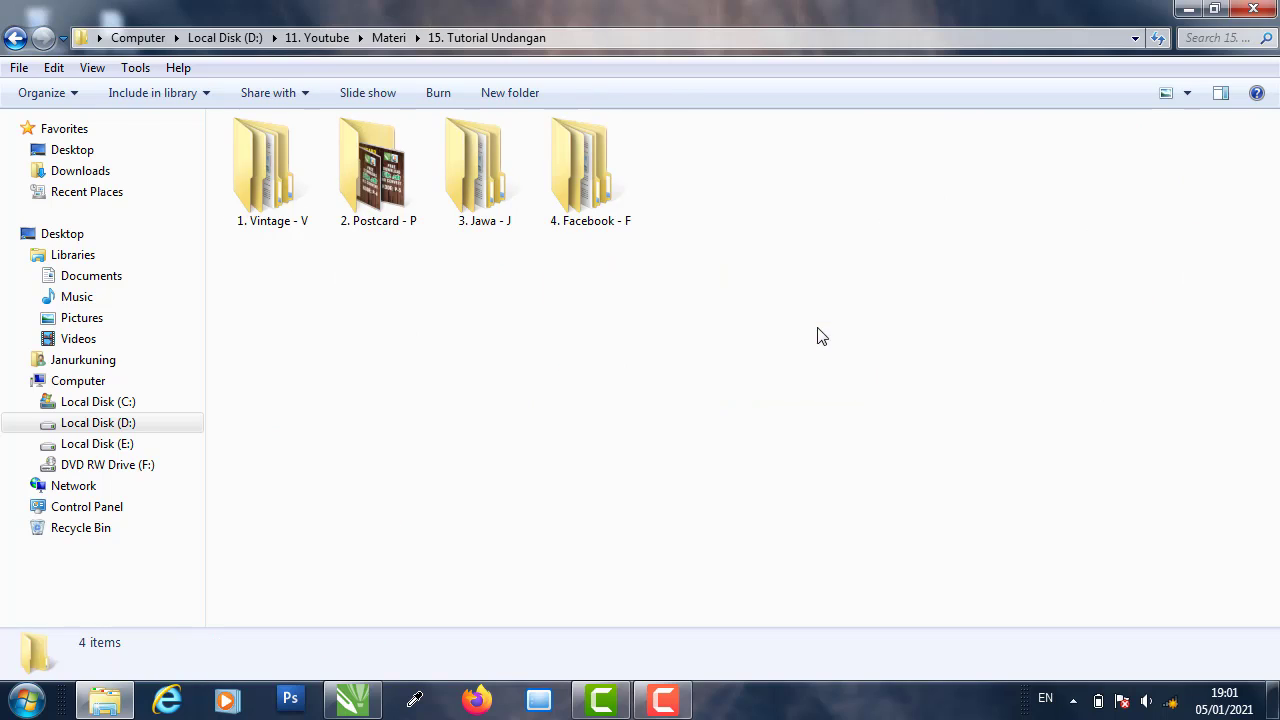
double_click(484, 160)
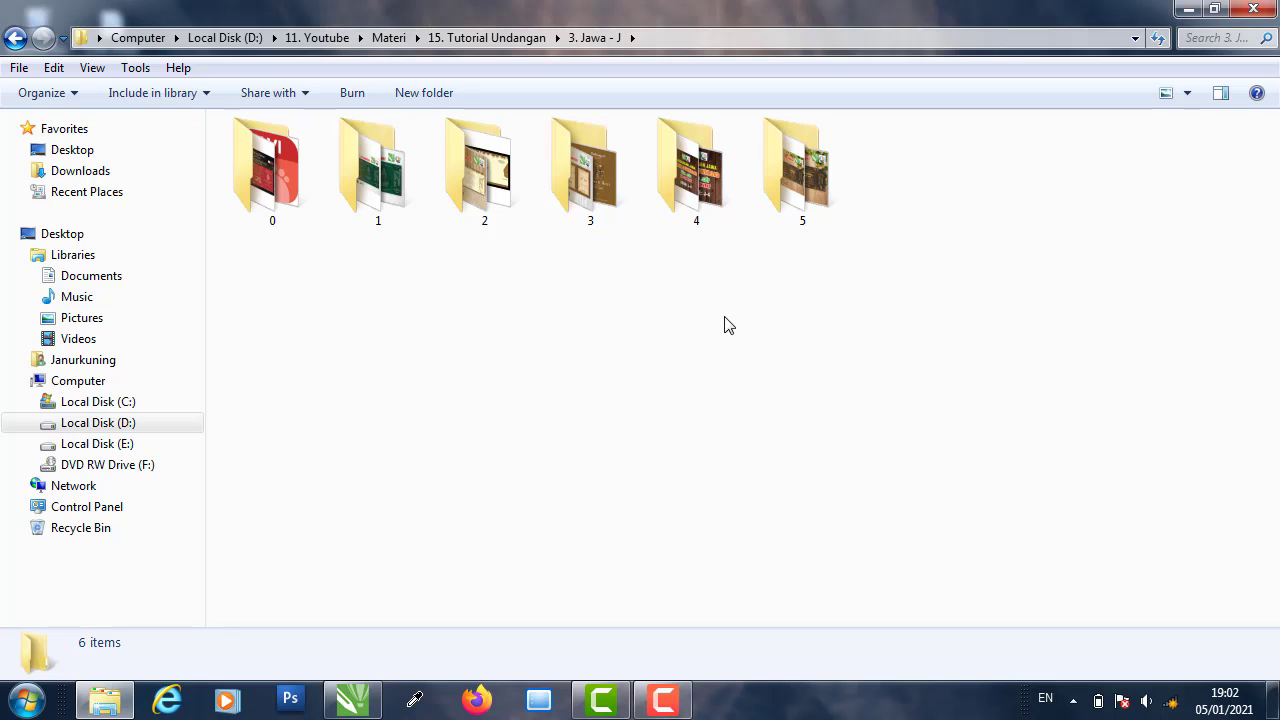
double_click(705, 205)
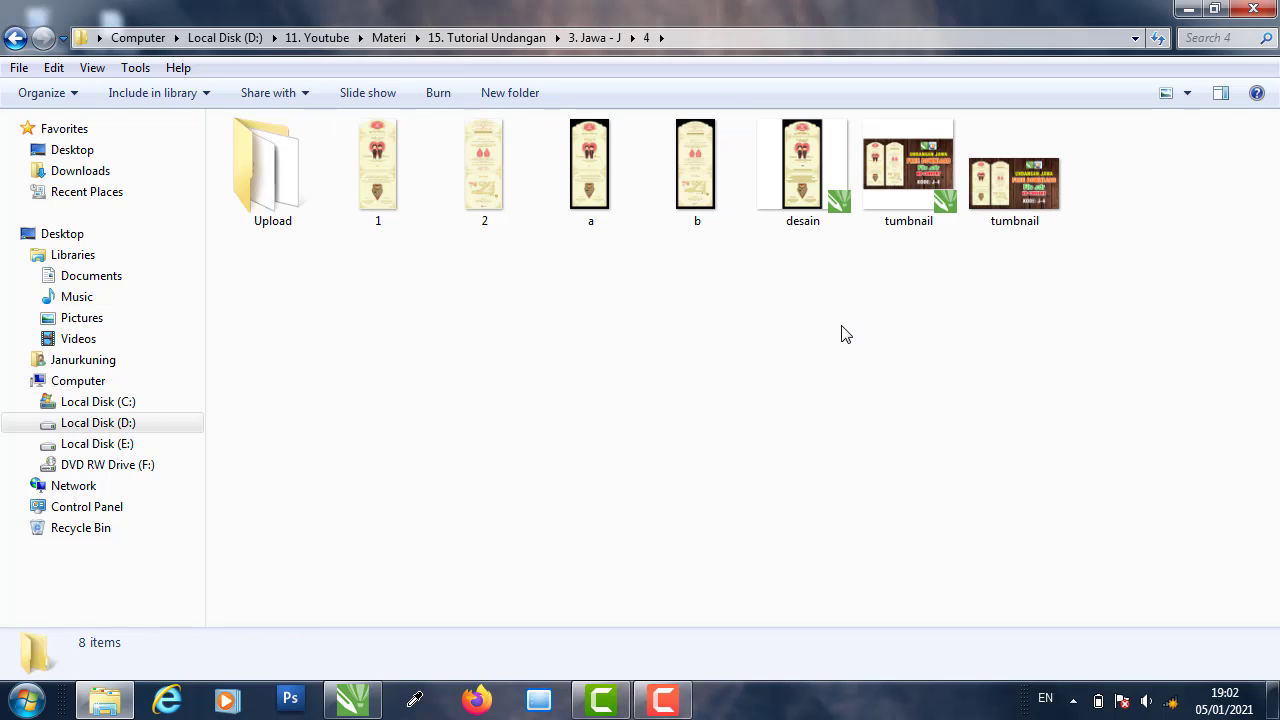
- View the tumbnail JPG up close, examining both sides of the invitation, and close it
double_click(1030, 189)
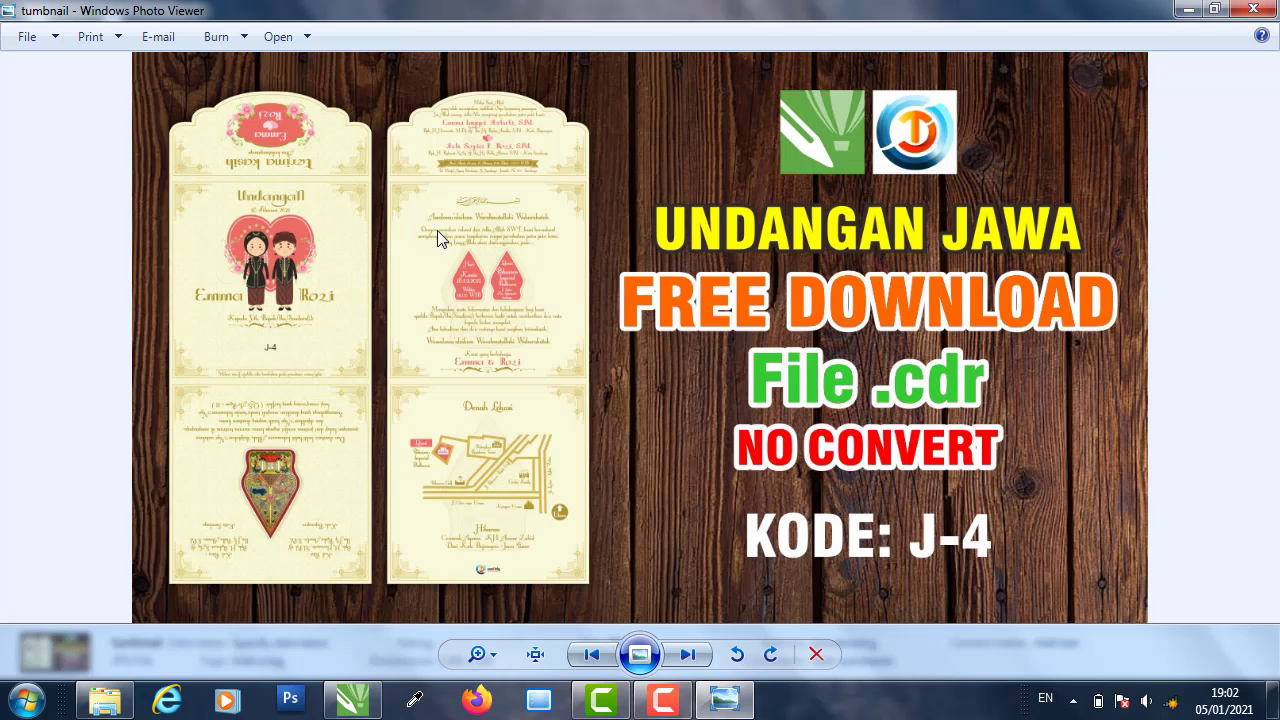
scroll(300, 180, "up", 2)
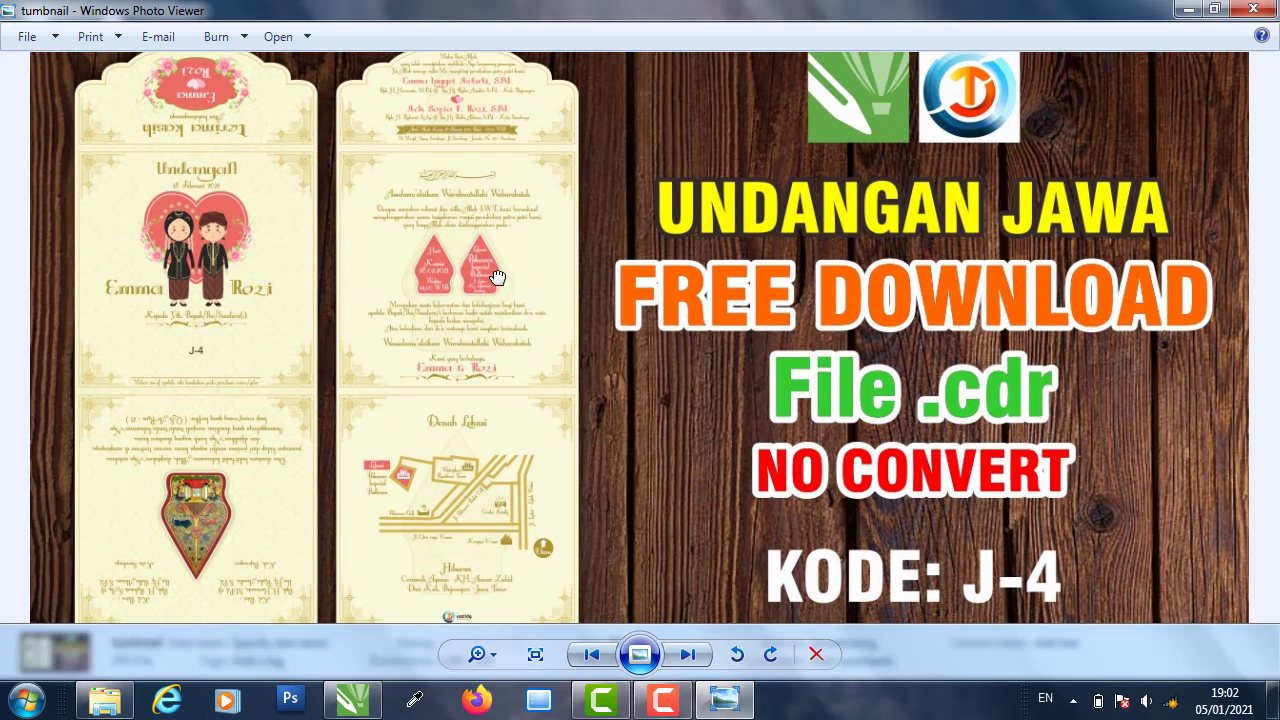
mouse_move(497, 277)
left_mouse_down()
mouse_move(509, 236)
mouse_move(501, 287)
left_mouse_up()
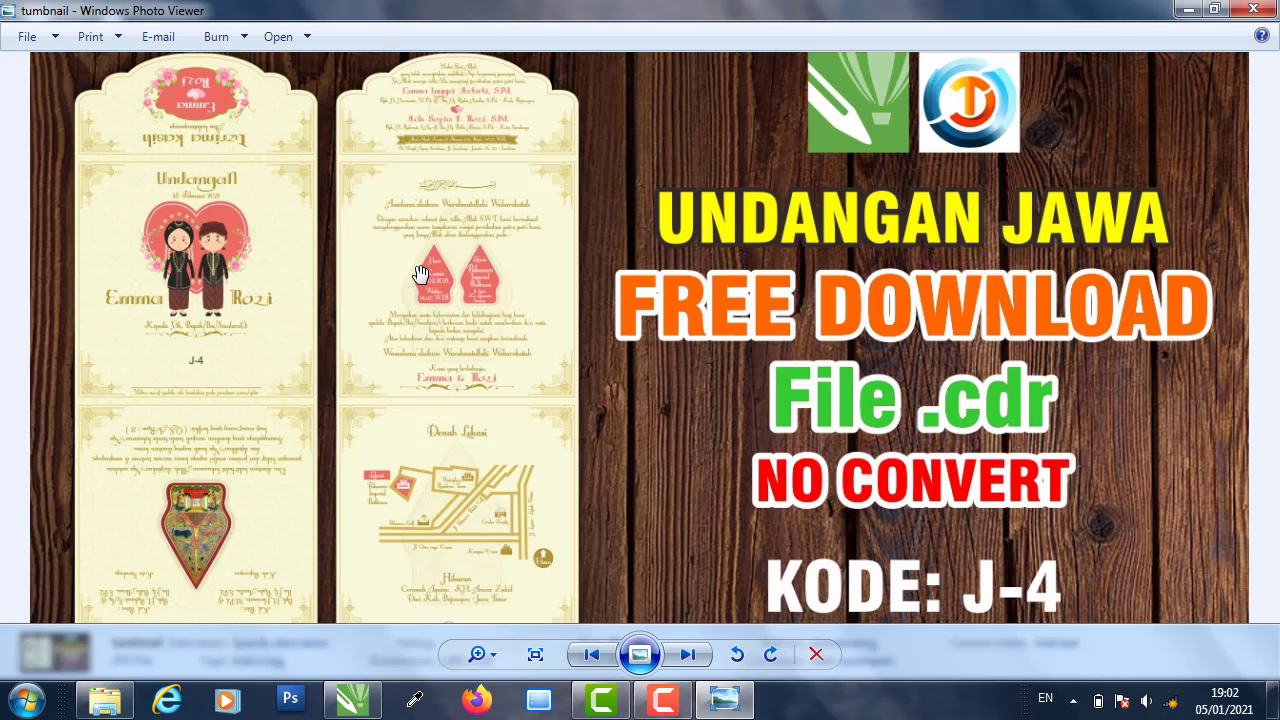
left_click_drag(490, 400, 491, 455)
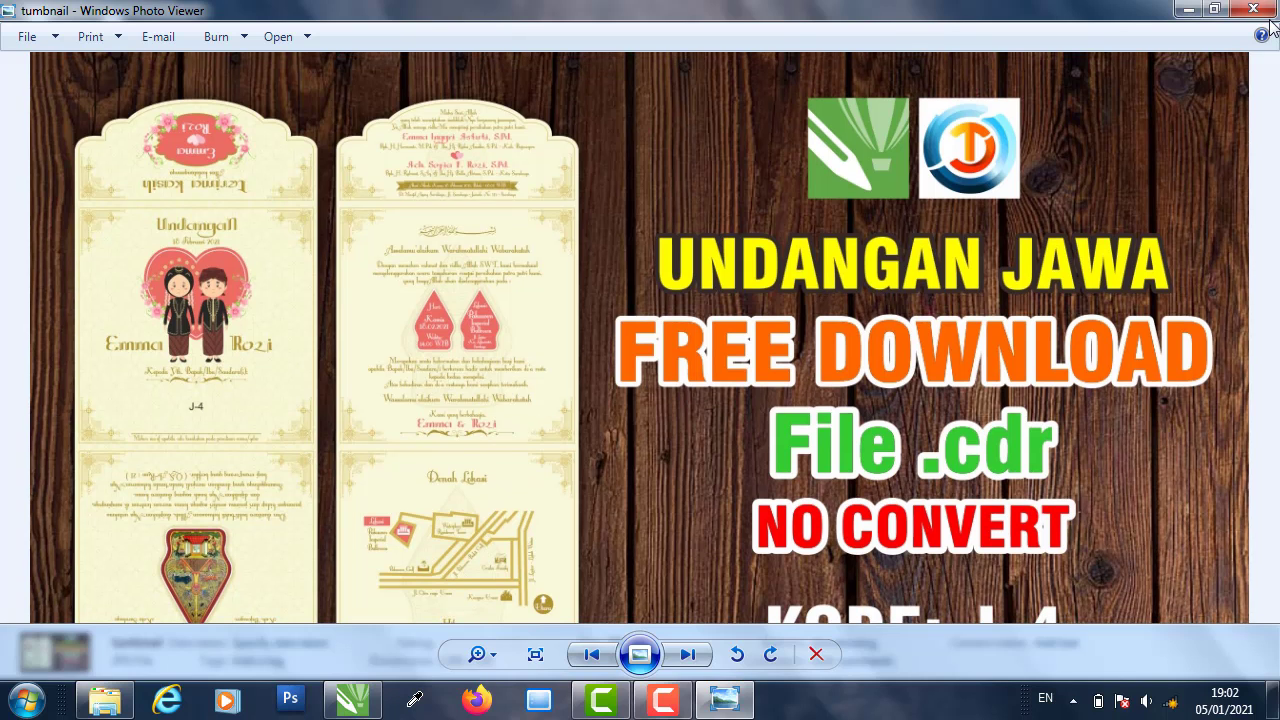
left_click(1213, 9)
left_click(1258, 24)
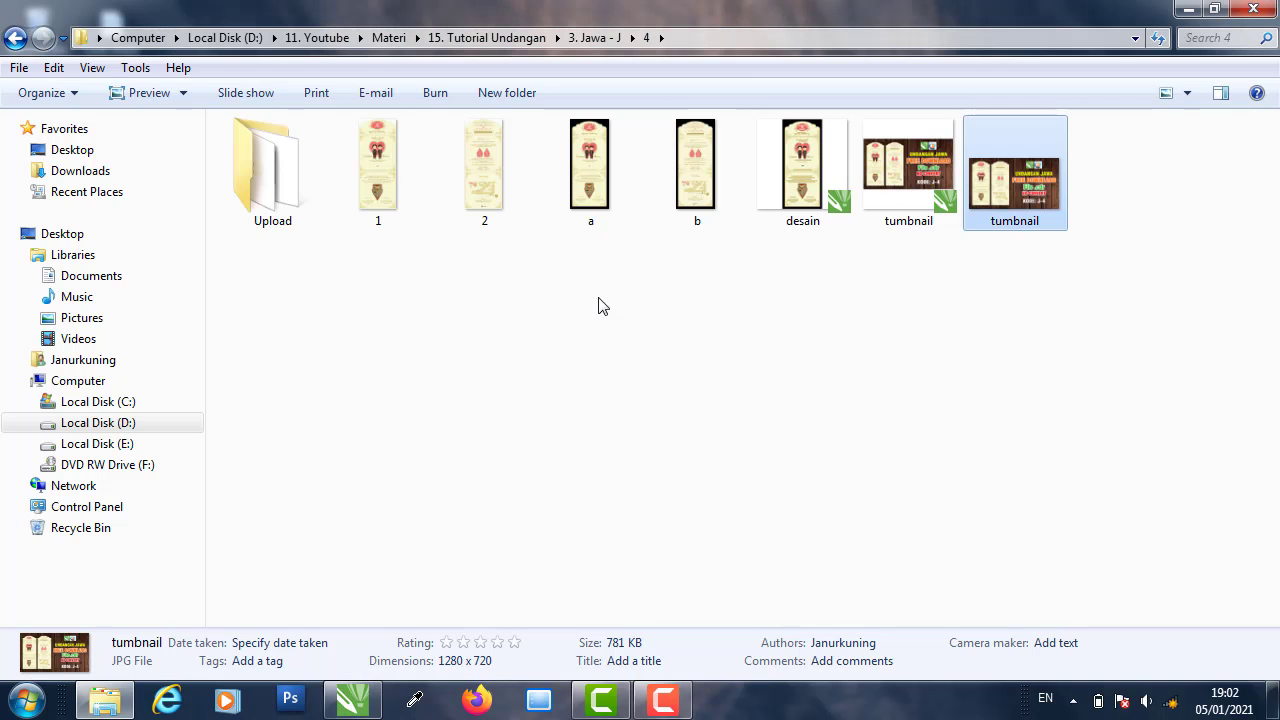
- View image 1 maximized and examine the invitation's front side from the top flap down to the family details, closing the image at the end
double_click(386, 171)
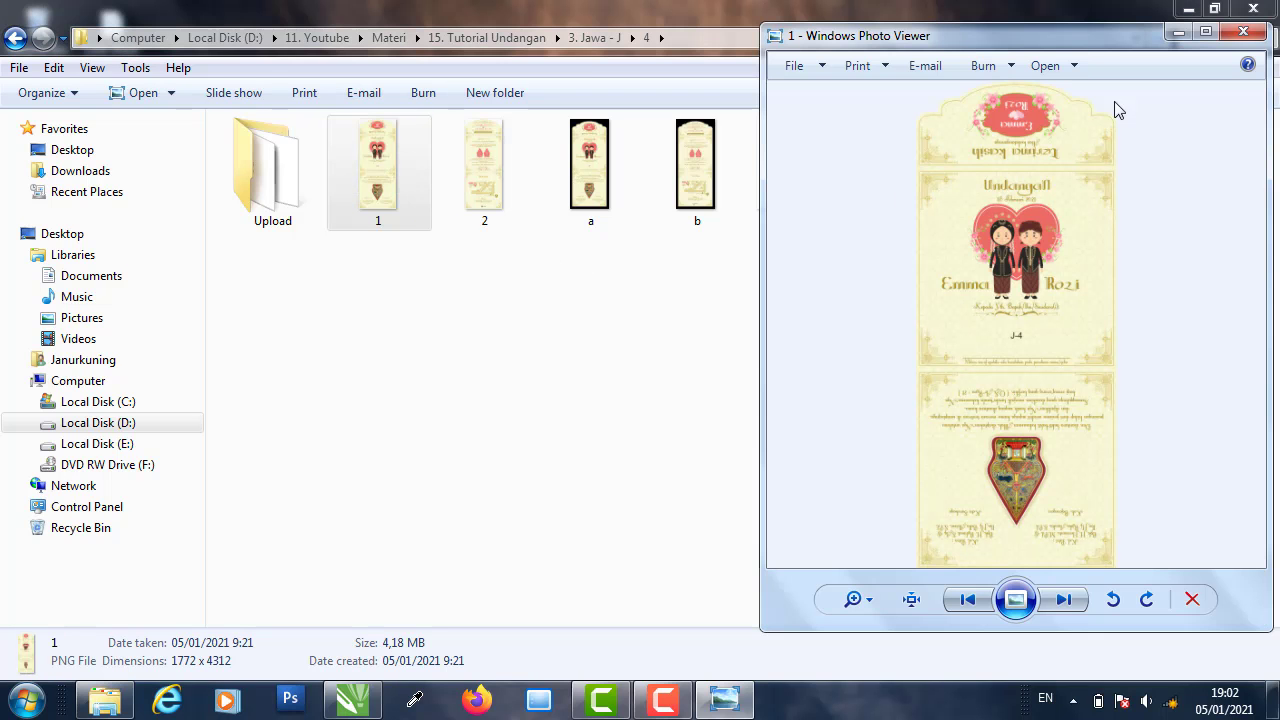
left_click(1207, 35)
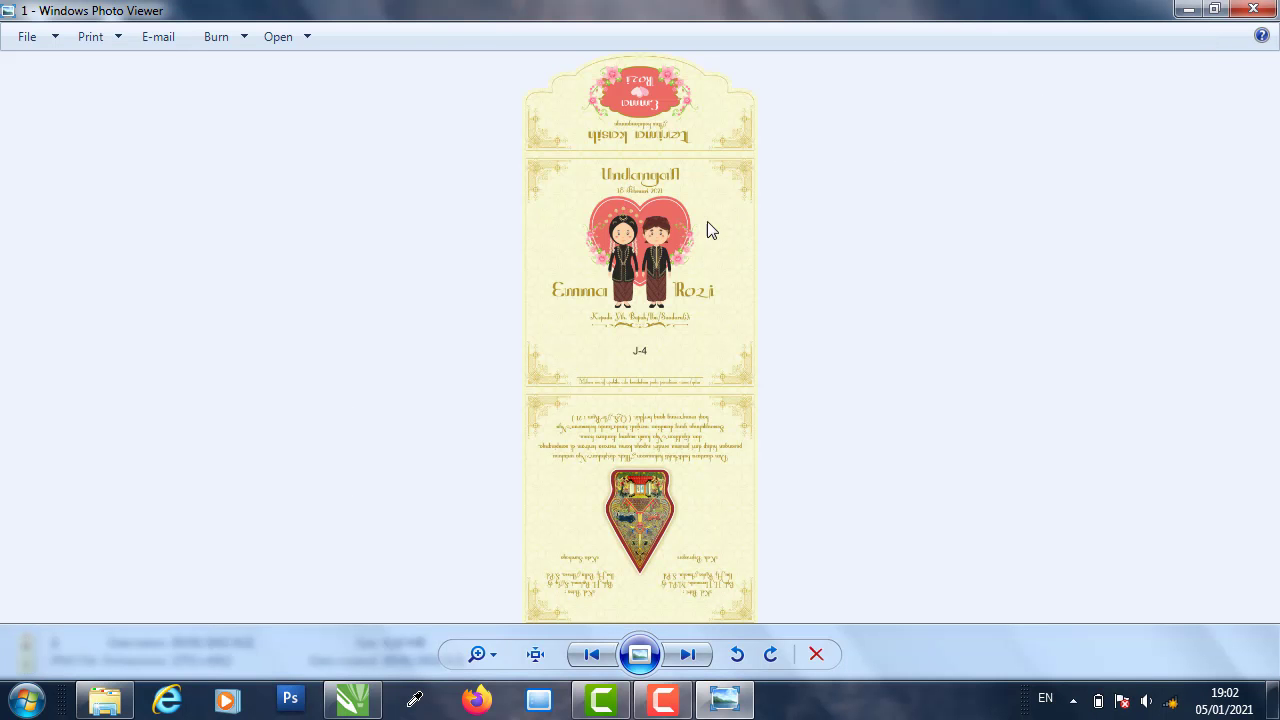
scroll(670, 117, "up", 3)
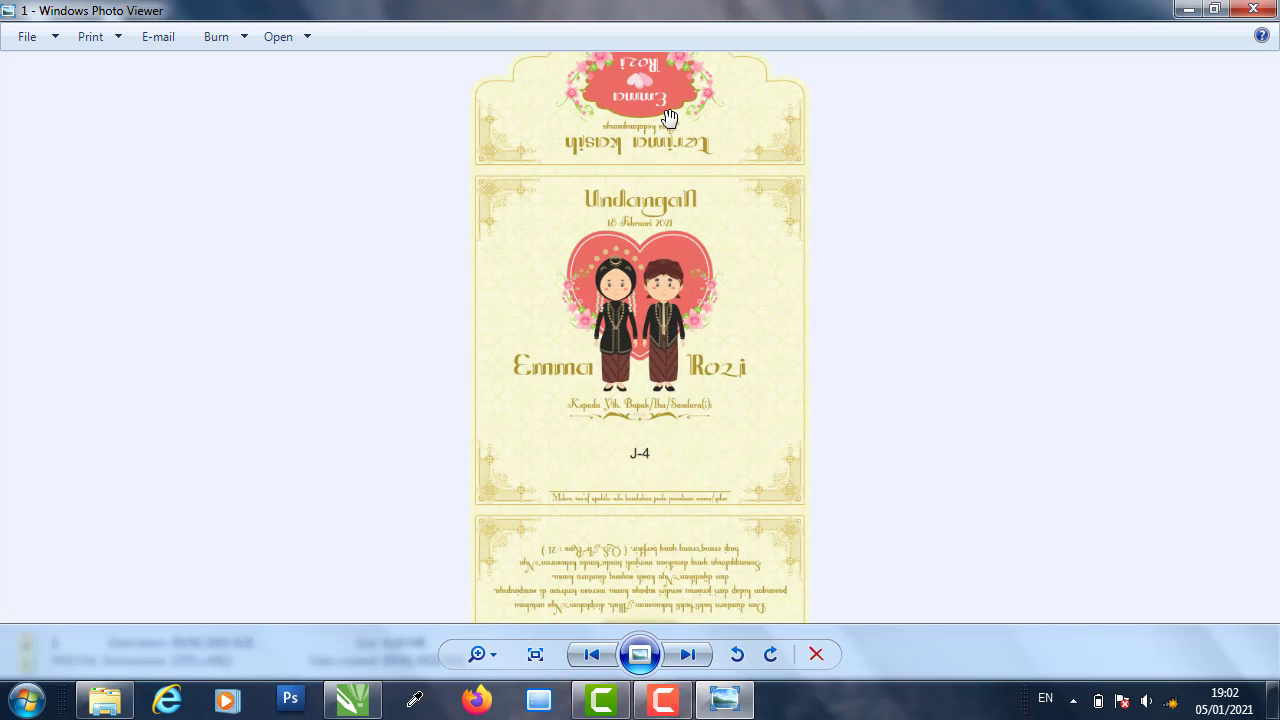
scroll(697, 155, "up", 2)
left_click_drag(697, 155, 669, 371)
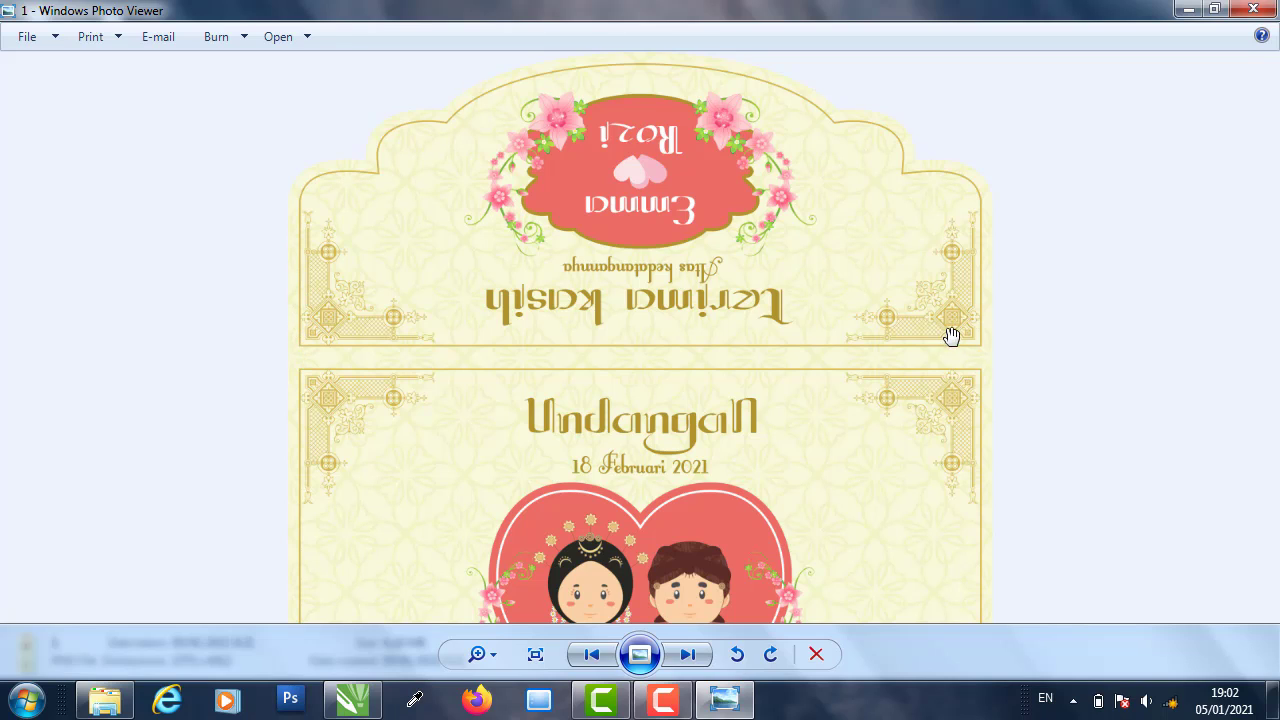
left_click_drag(849, 481, 845, 254)
left_click_drag(826, 491, 807, 327)
left_click_drag(794, 472, 793, 368)
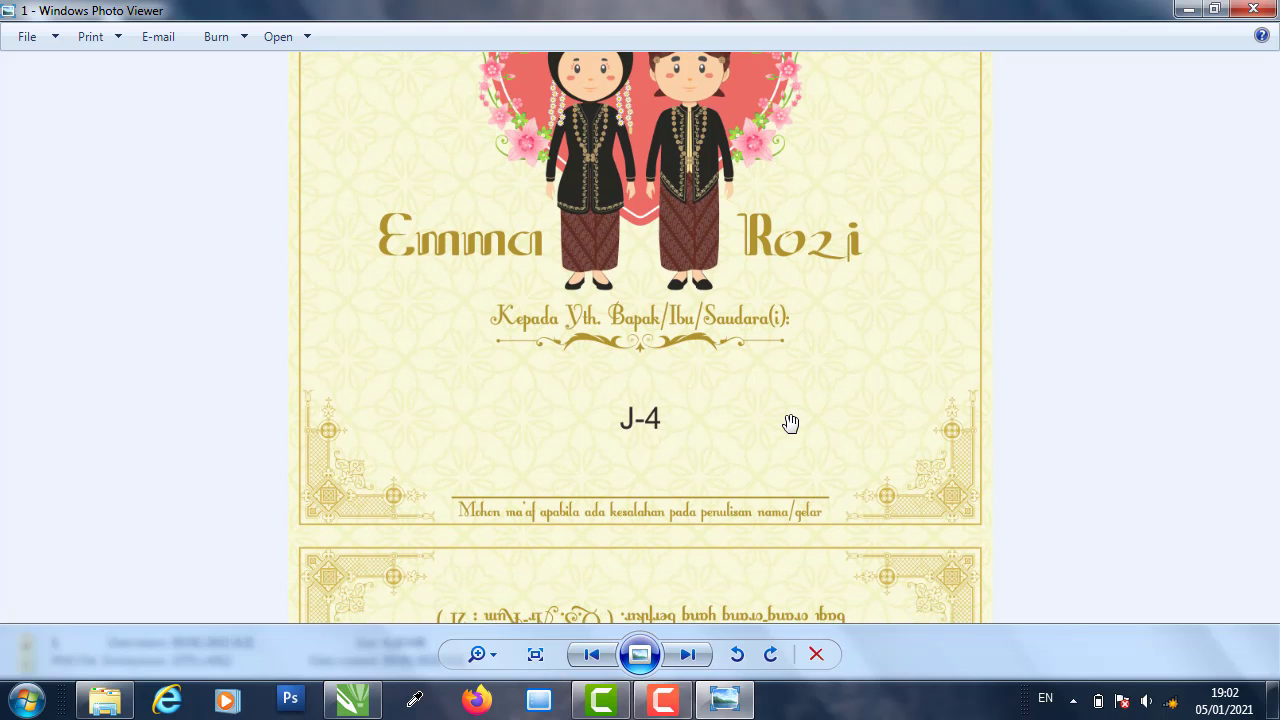
left_click_drag(780, 451, 768, 353)
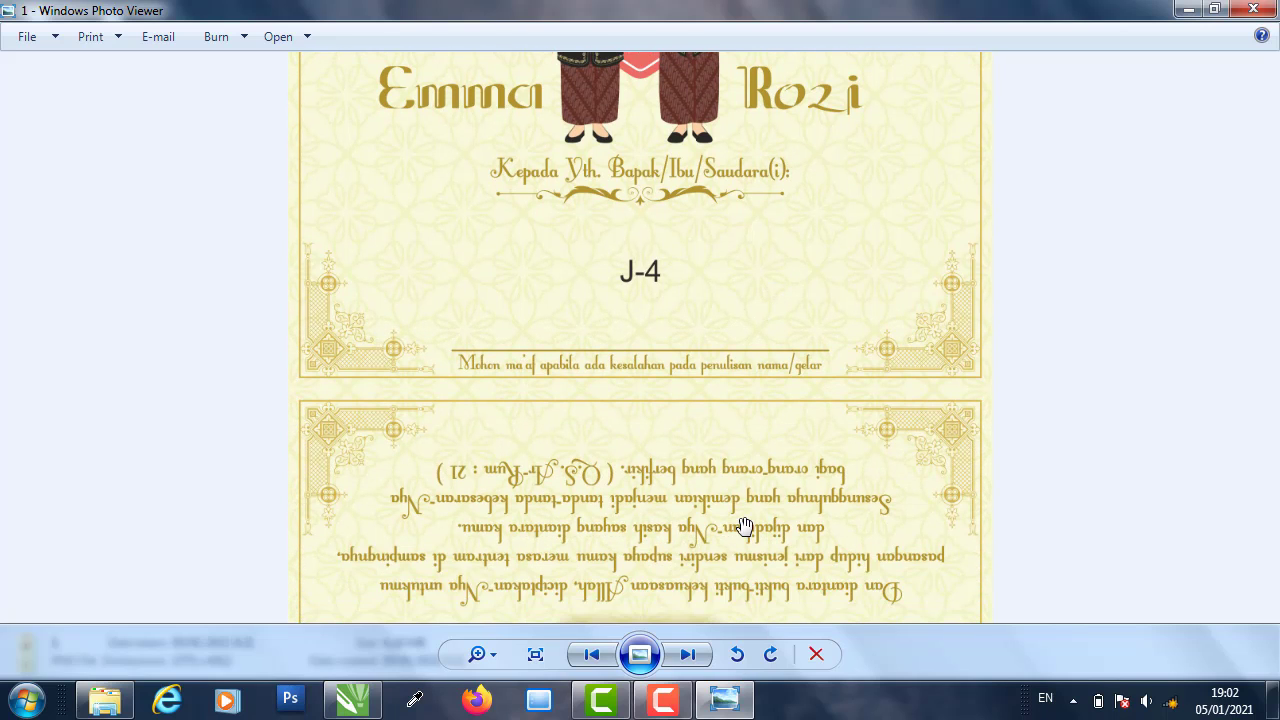
left_click_drag(745, 527, 748, 432)
left_click_drag(762, 590, 789, 286)
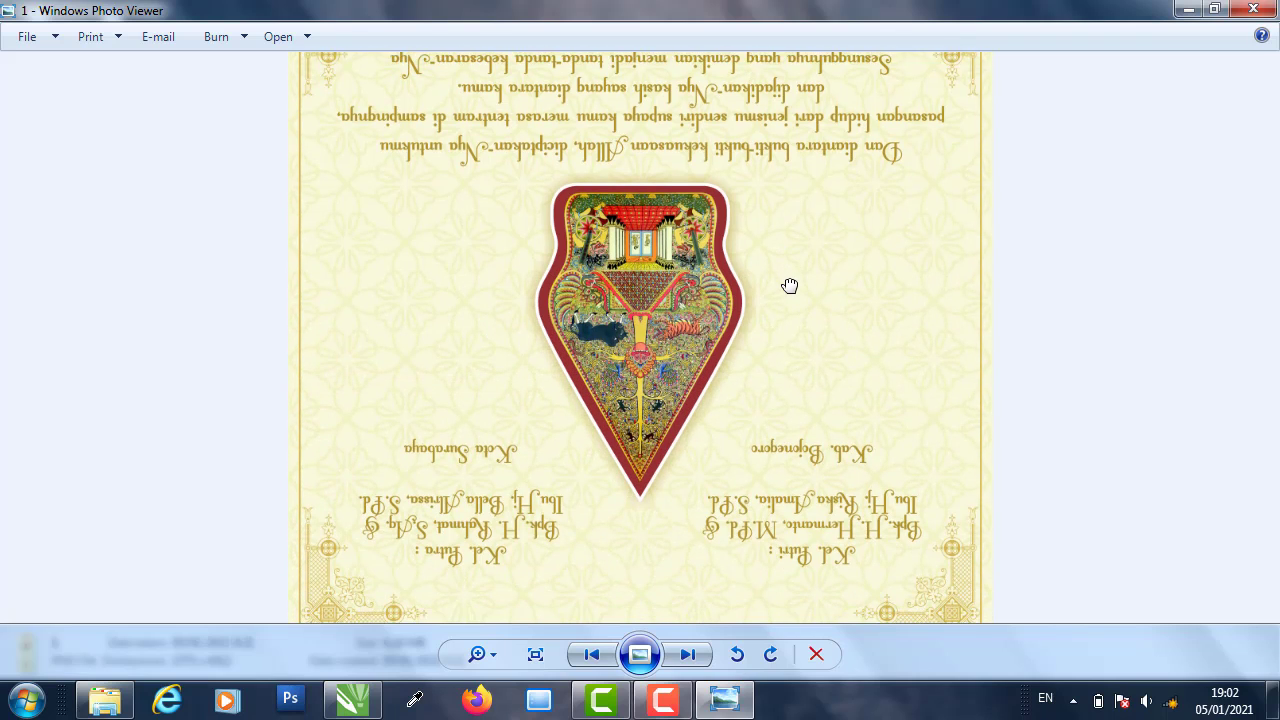
left_click(1253, 9)
- View image 2 and examine the ceremony details, greeting, reception date and venue, and location map, closing the image at the end
double_click(490, 180)
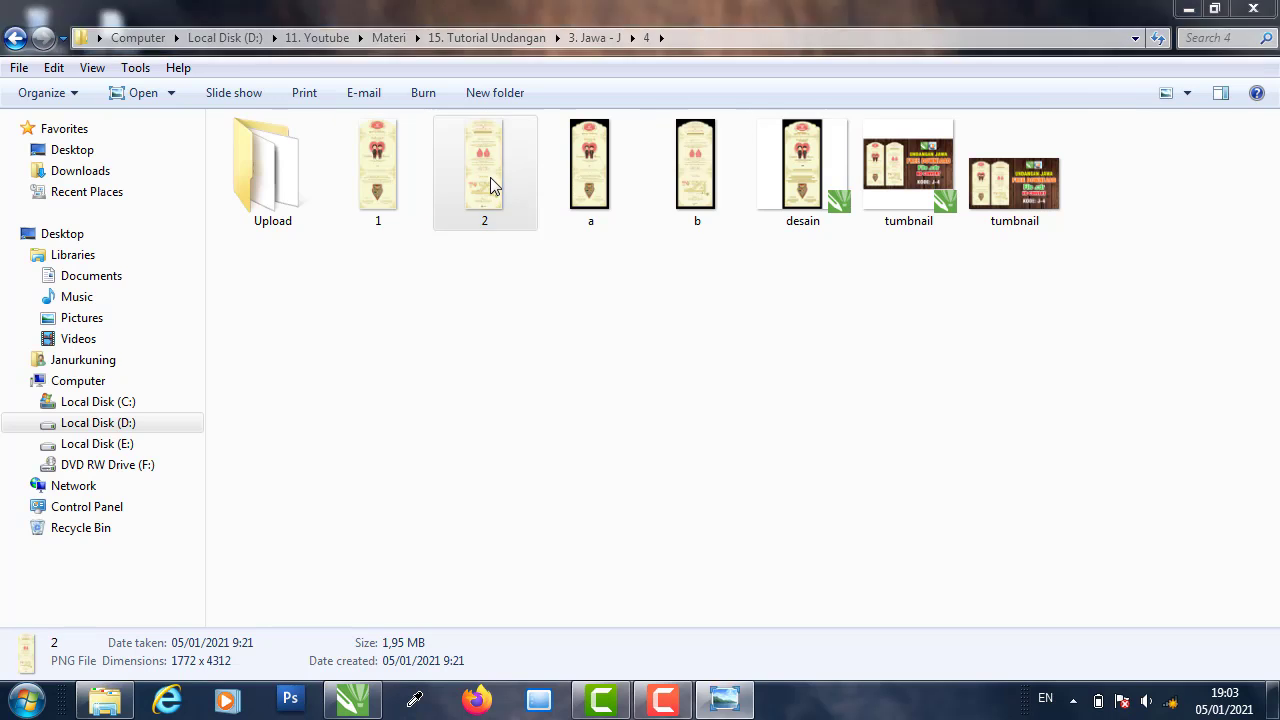
scroll(629, 99, "up", 5)
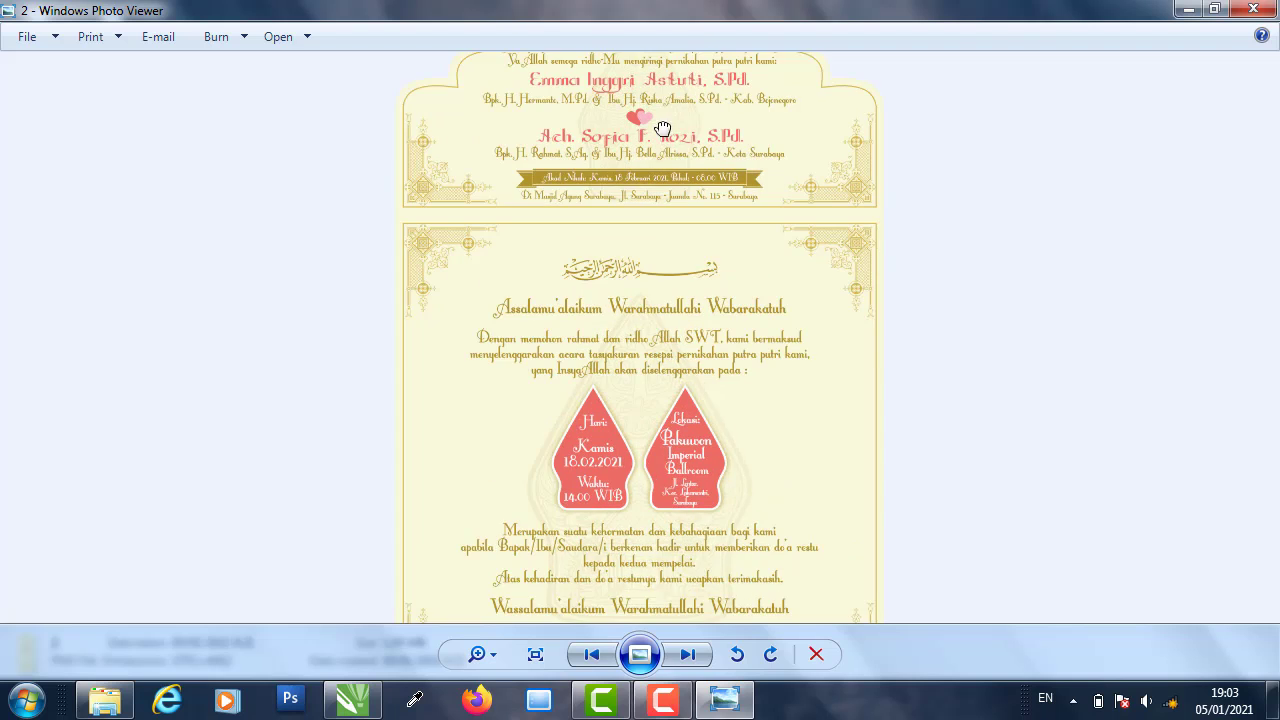
left_click_drag(656, 133, 670, 230)
scroll(689, 331, "up", 1)
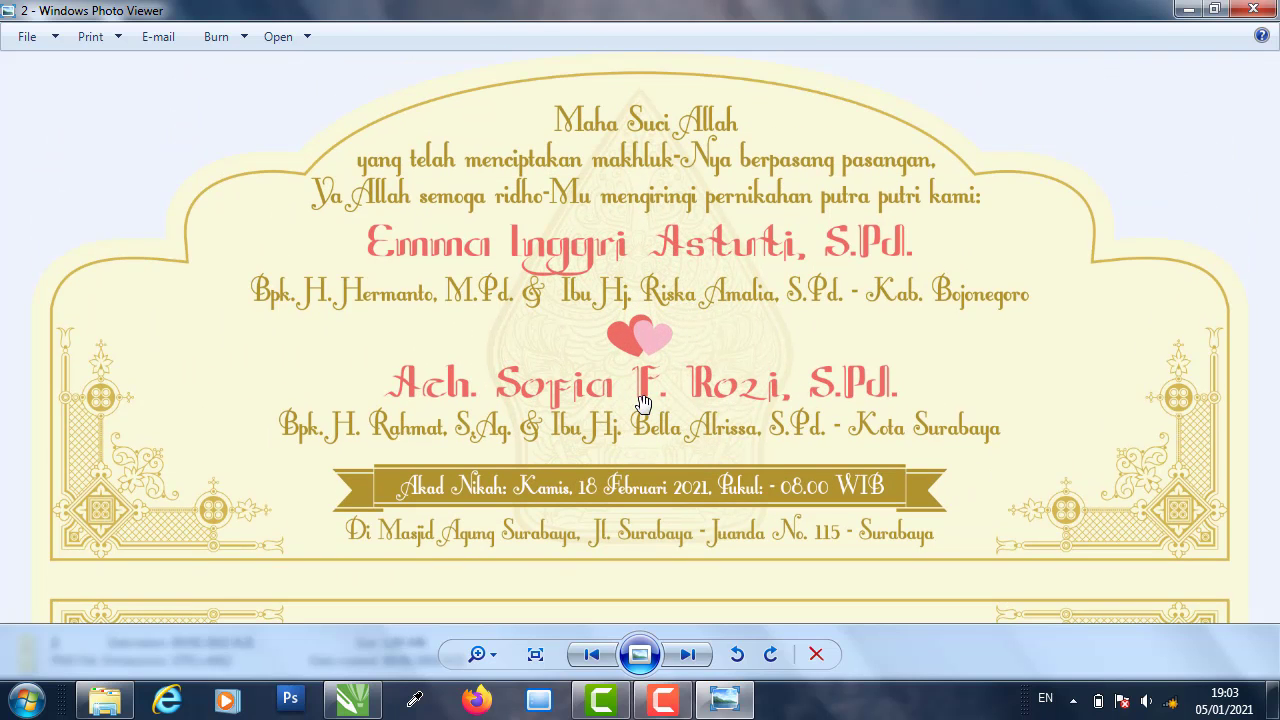
left_click_drag(822, 489, 790, 130)
scroll(777, 243, "down", 2)
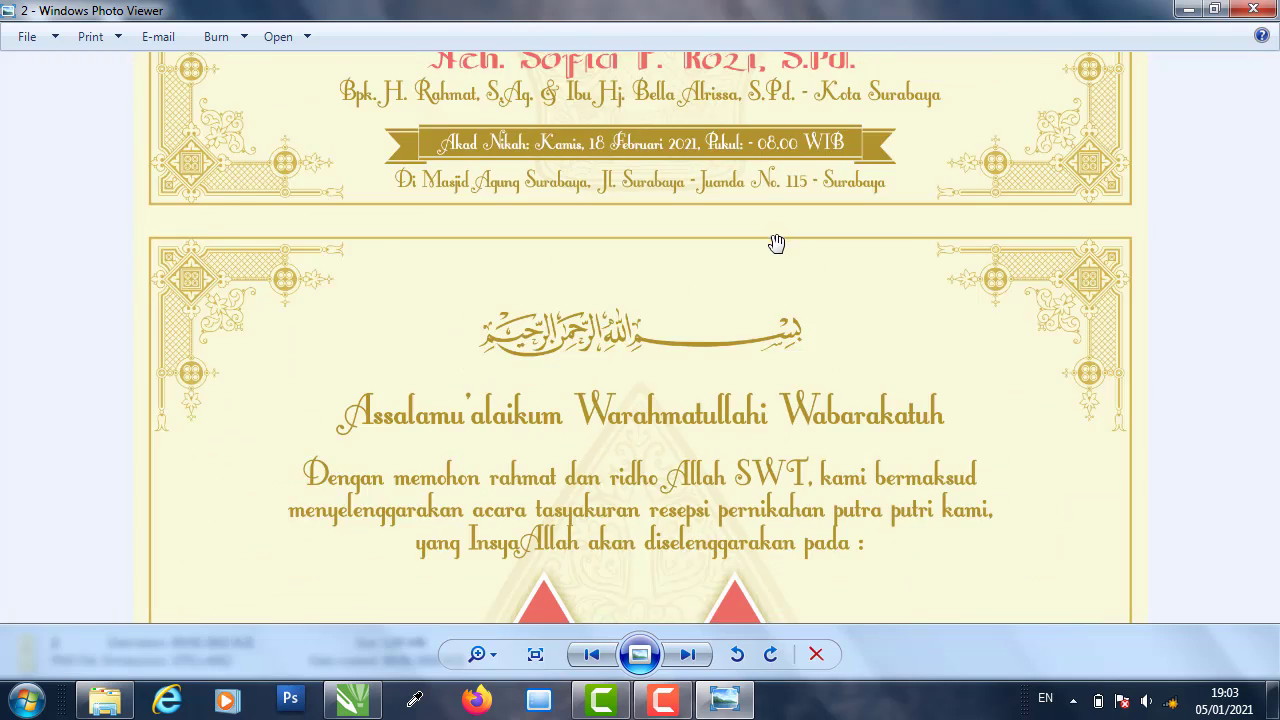
left_click_drag(815, 443, 805, 212)
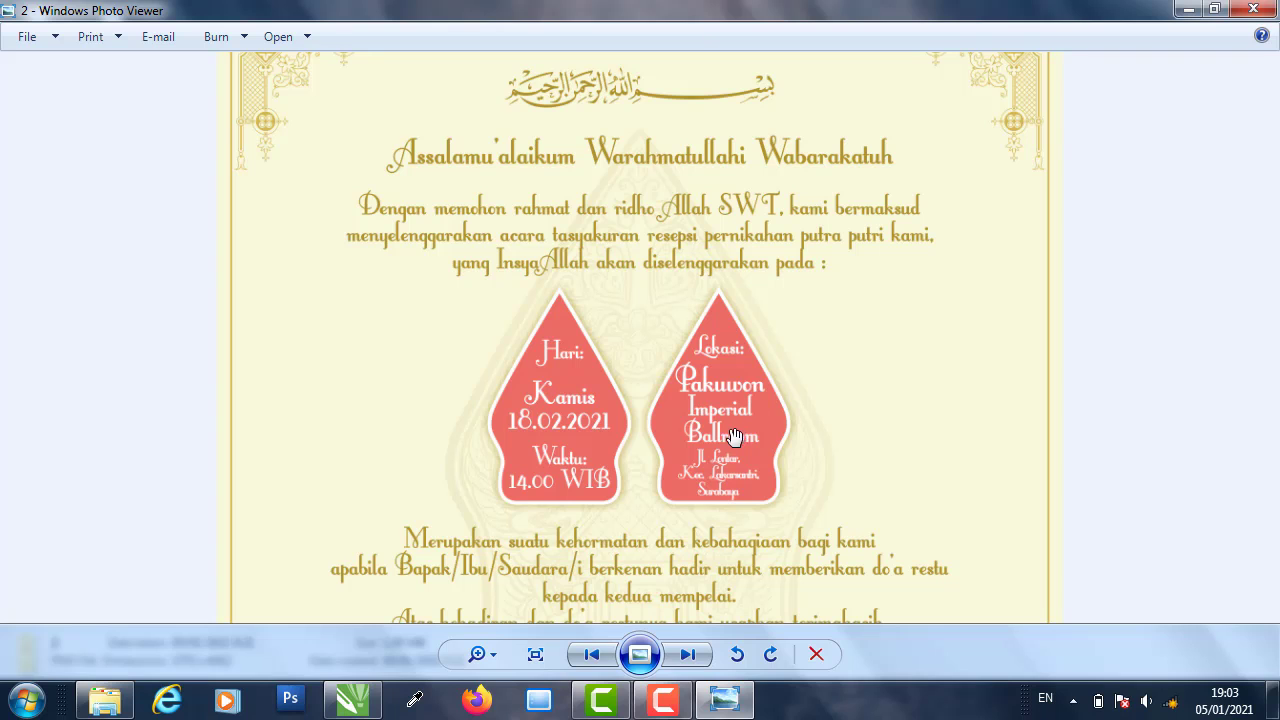
left_click_drag(748, 540, 780, 392)
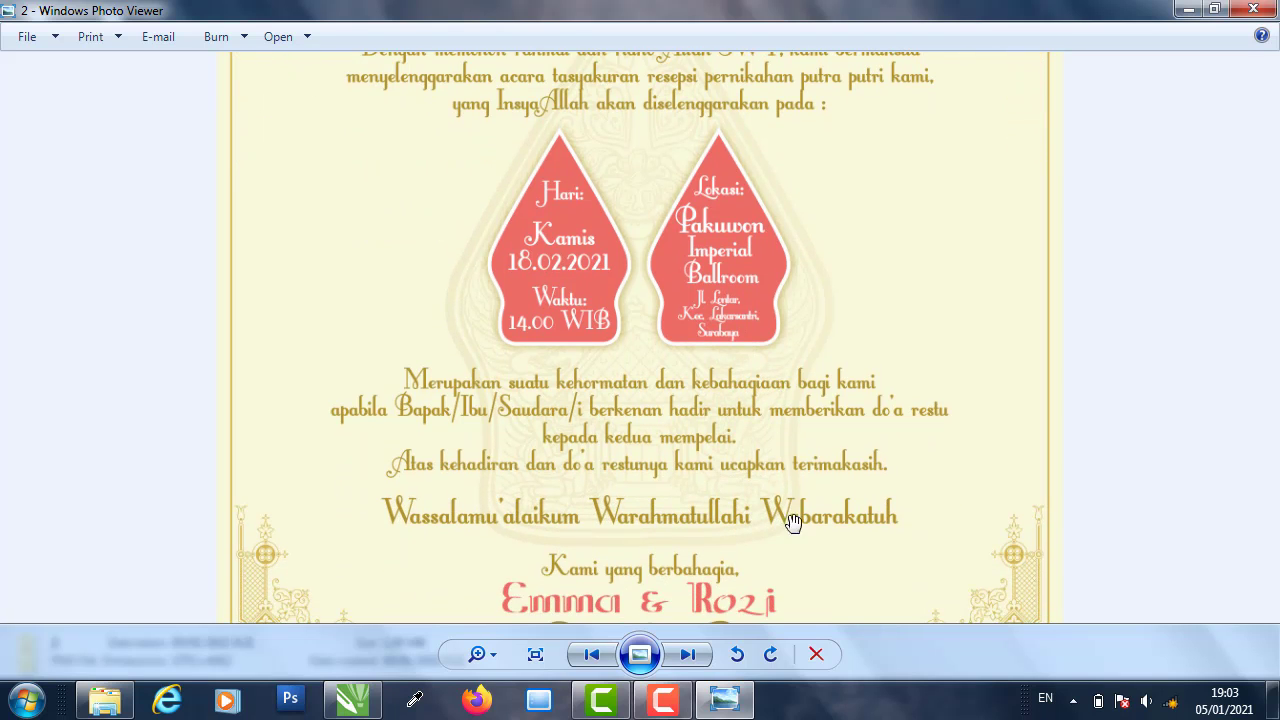
left_click_drag(805, 543, 826, 280)
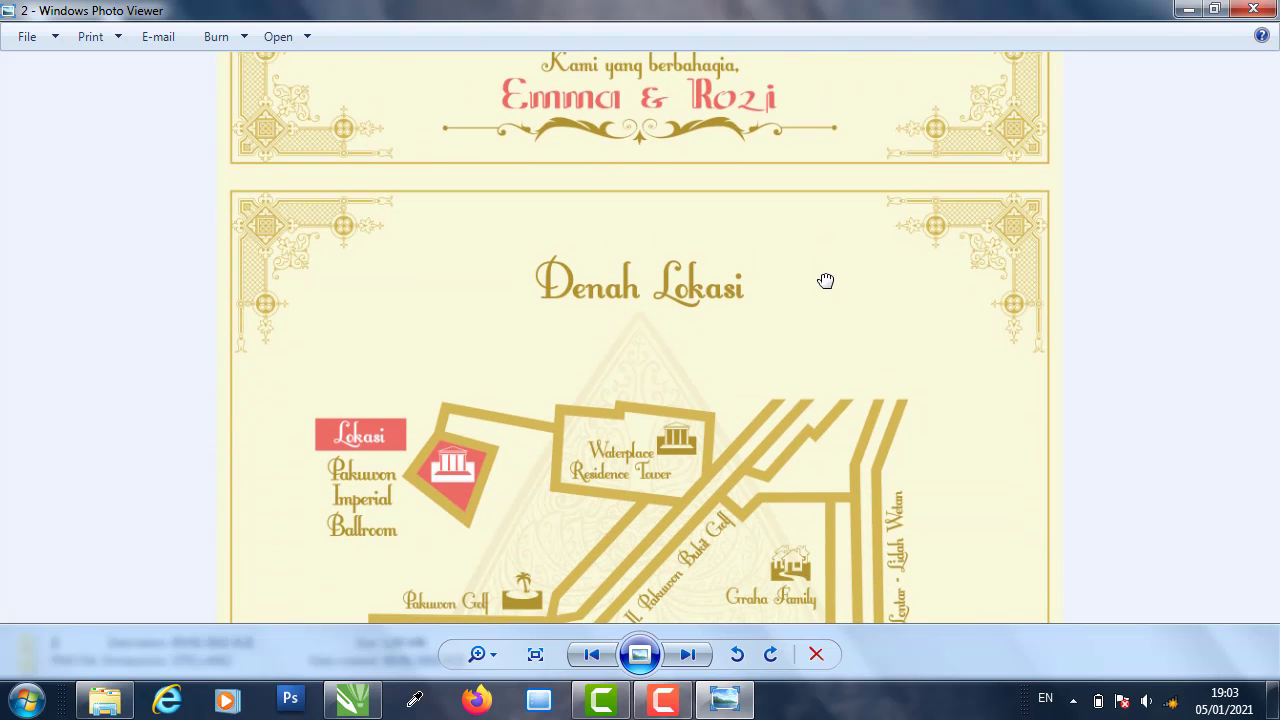
left_click_drag(824, 438, 826, 300)
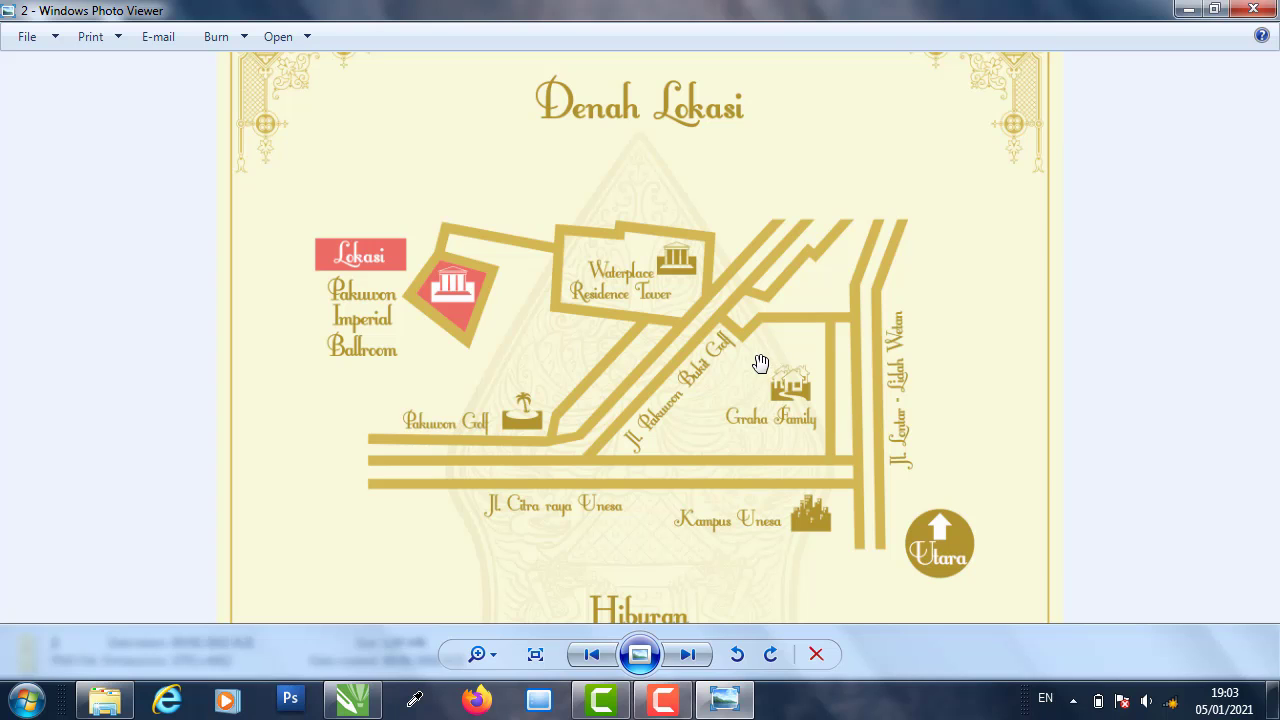
scroll(798, 331, "down", 5)
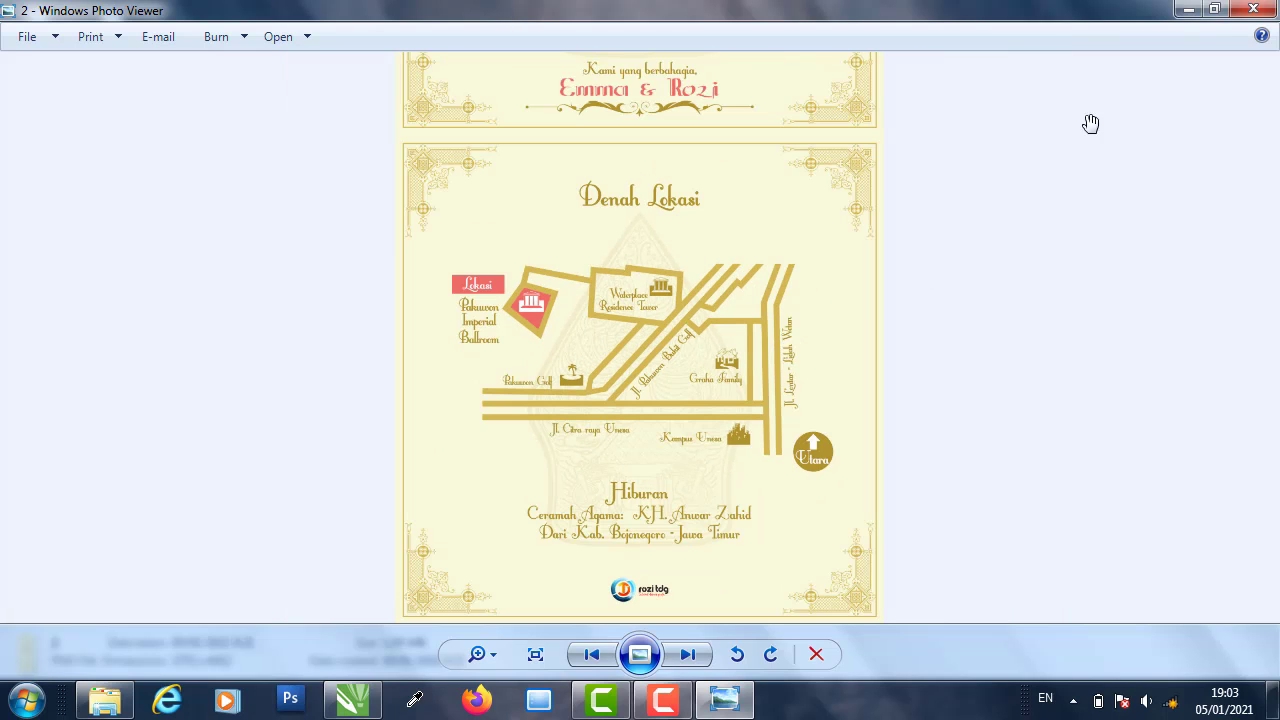
left_click(1252, 10)
left_click(767, 347)
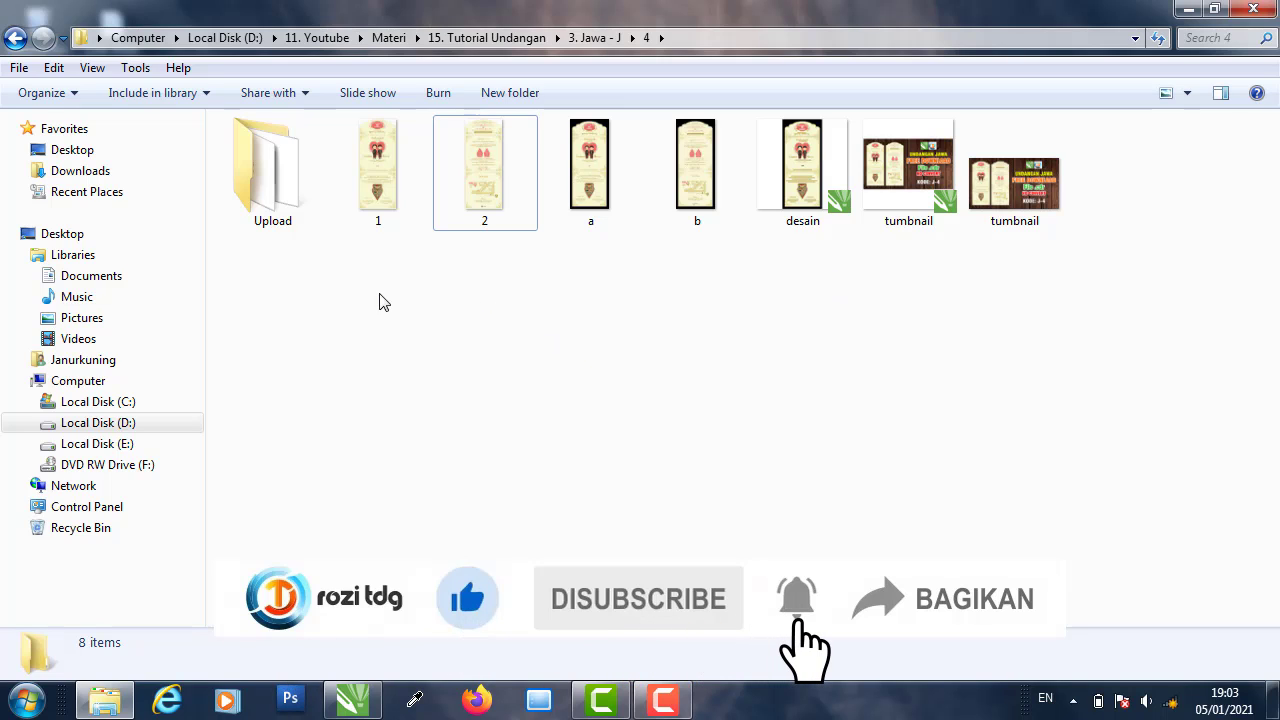
- Open the Upload folder, look through its Font folder, and return to Upload
double_click(295, 193)
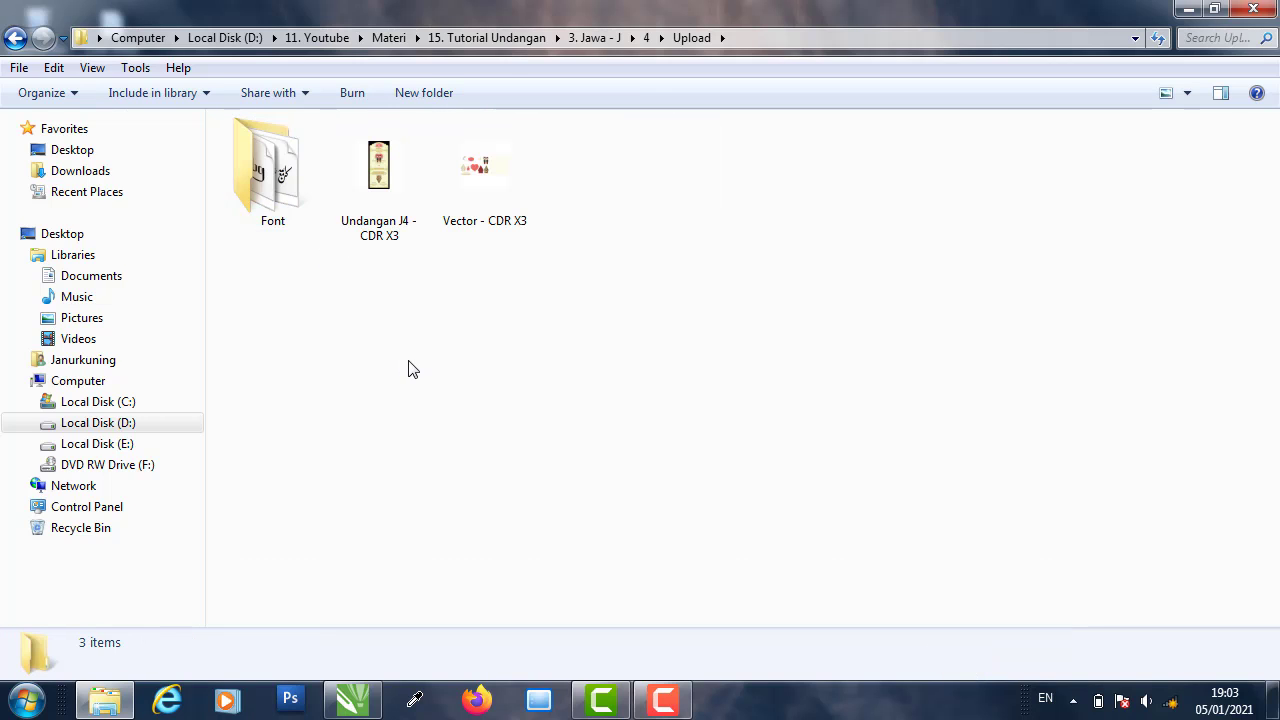
double_click(272, 180)
left_click_drag(274, 280, 312, 150)
left_click(15, 37)
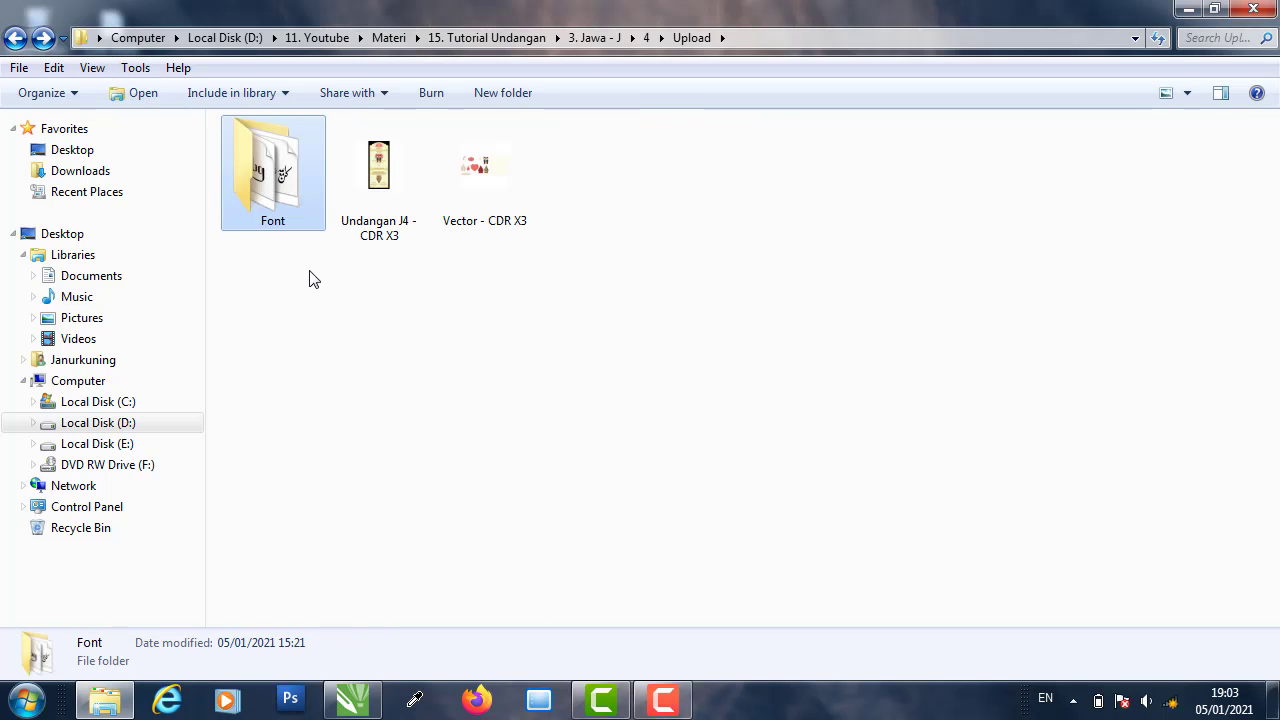
left_click(380, 311)
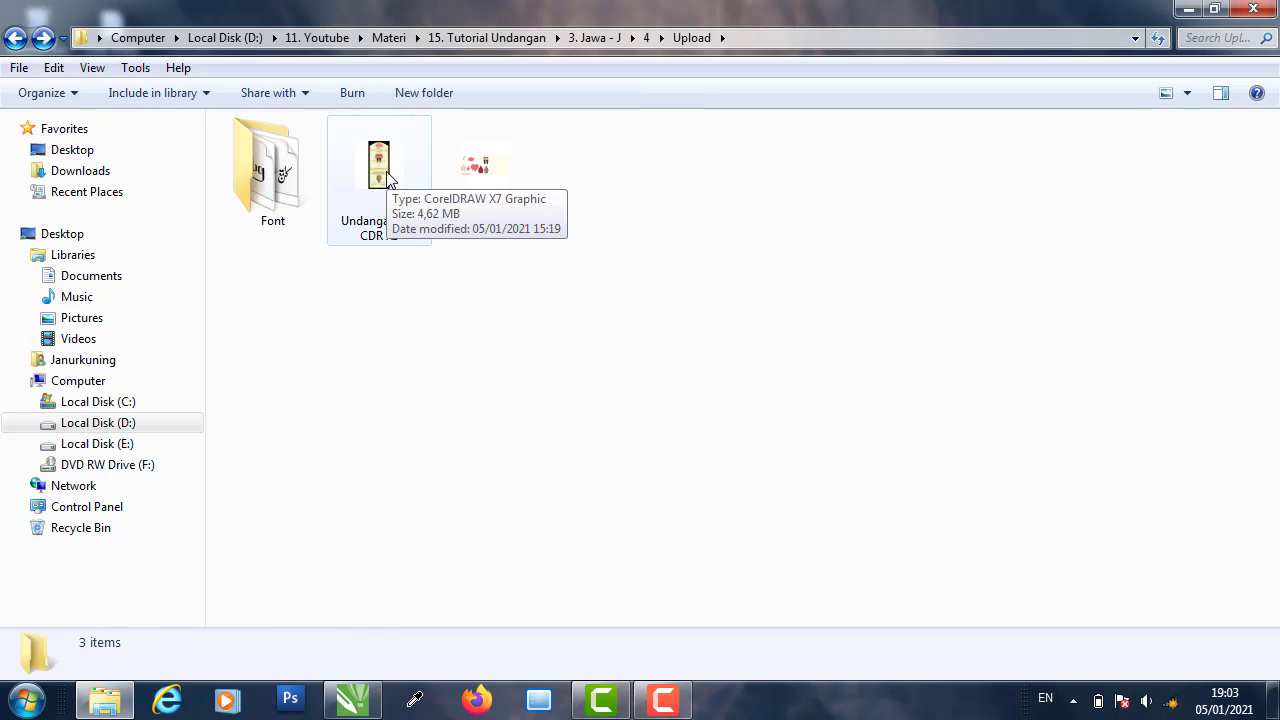
- Check the "Undangan J4 - CDR X3" and "Vector - CDR X3" files and return to folder 4
left_click(389, 180)
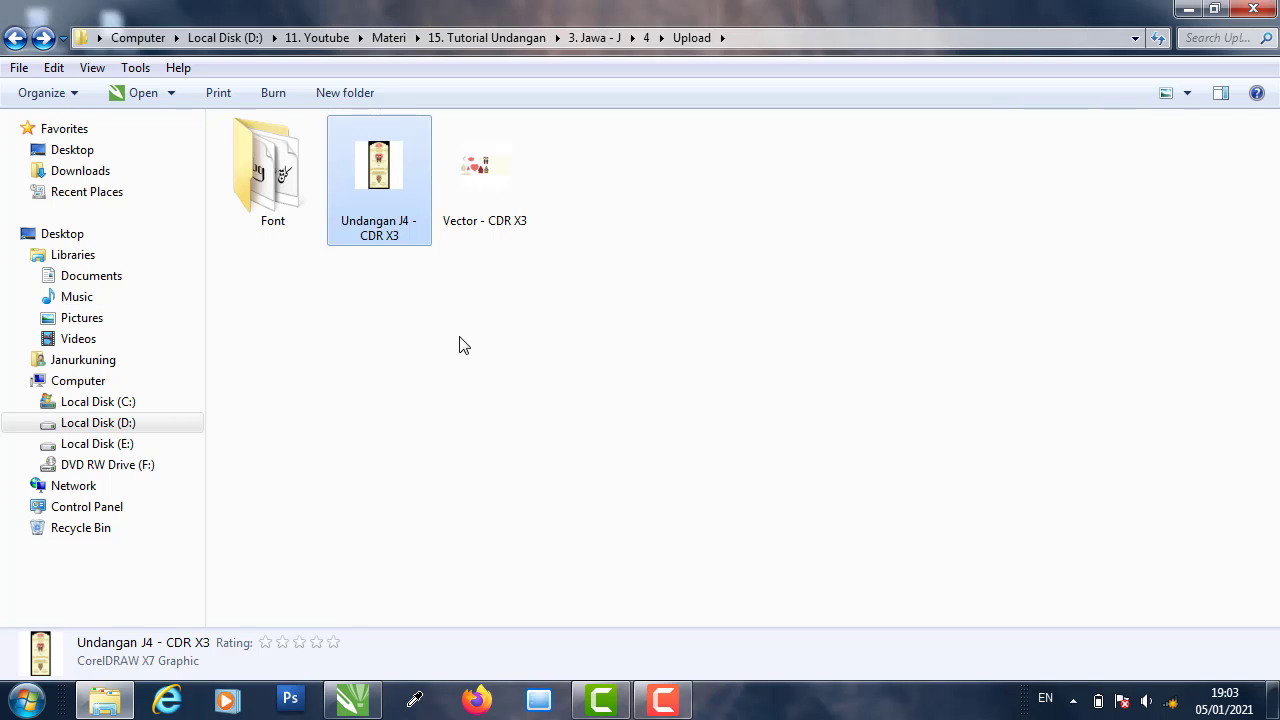
left_click(498, 178)
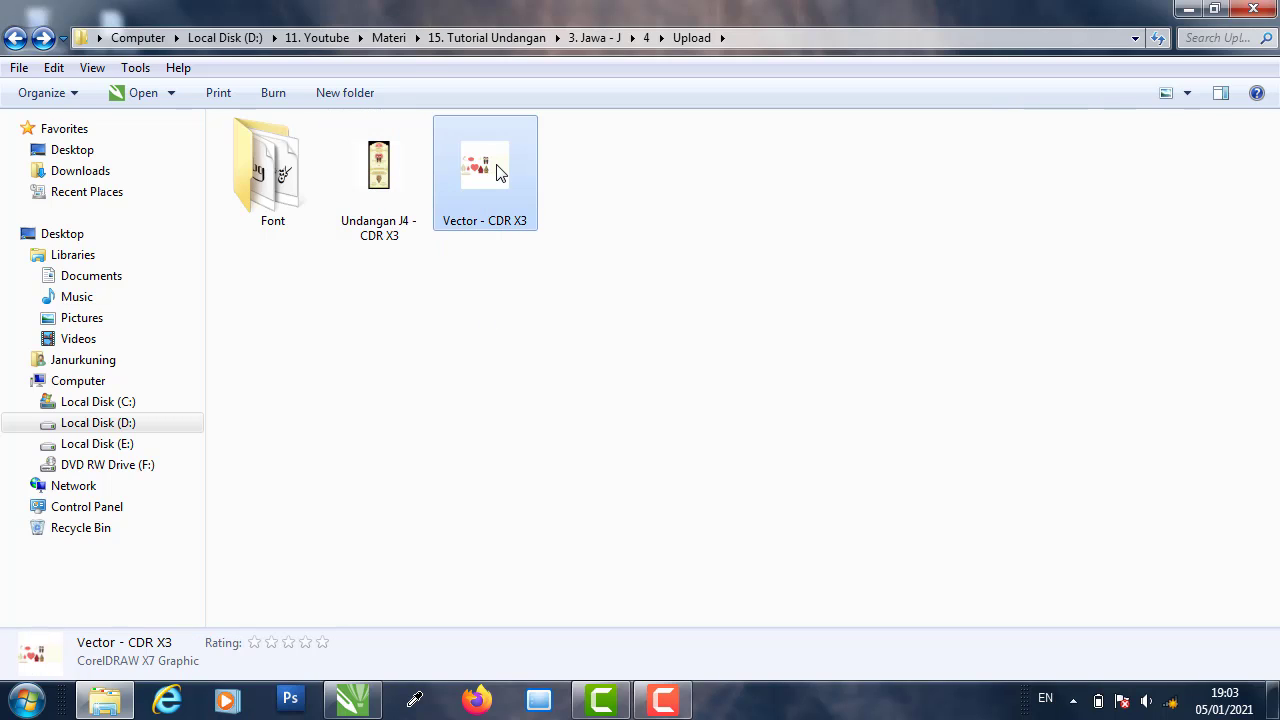
left_click(17, 40)
left_click(524, 304)
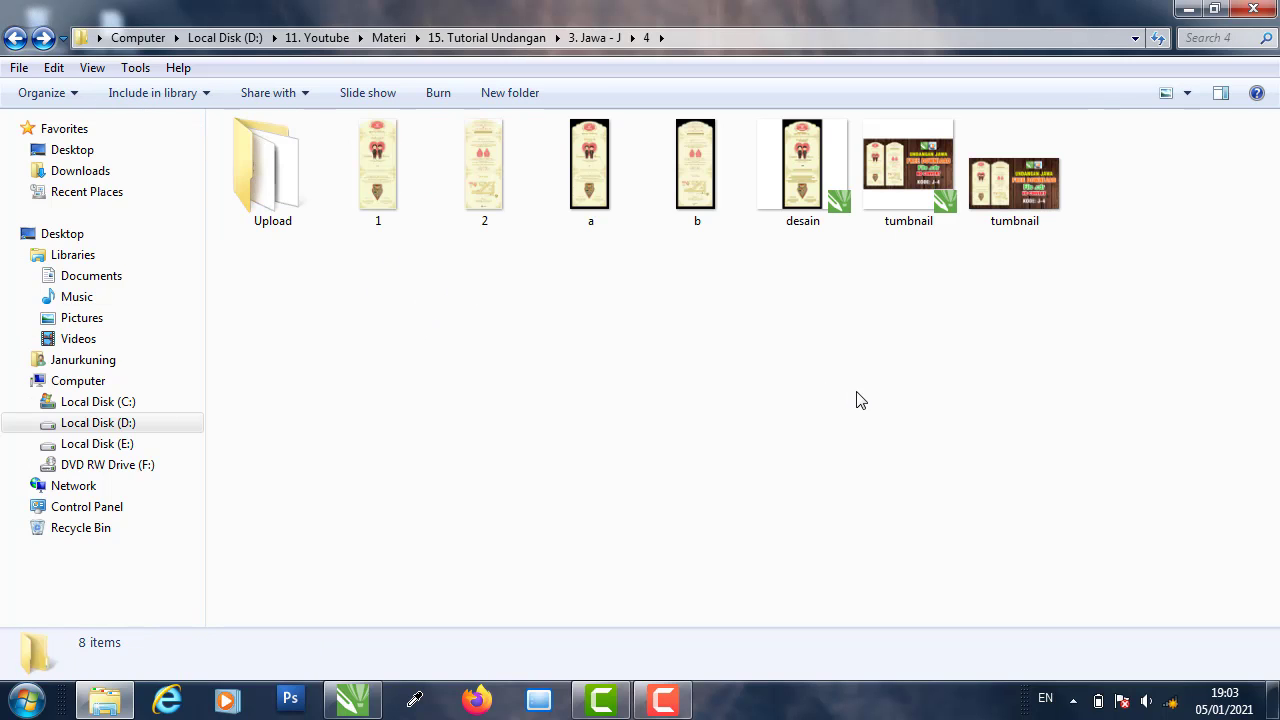
- Open the desain file in CorelDRAW, select all objects of the invitation on Page 1 to inspect them, and clear the selection
double_click(813, 173)
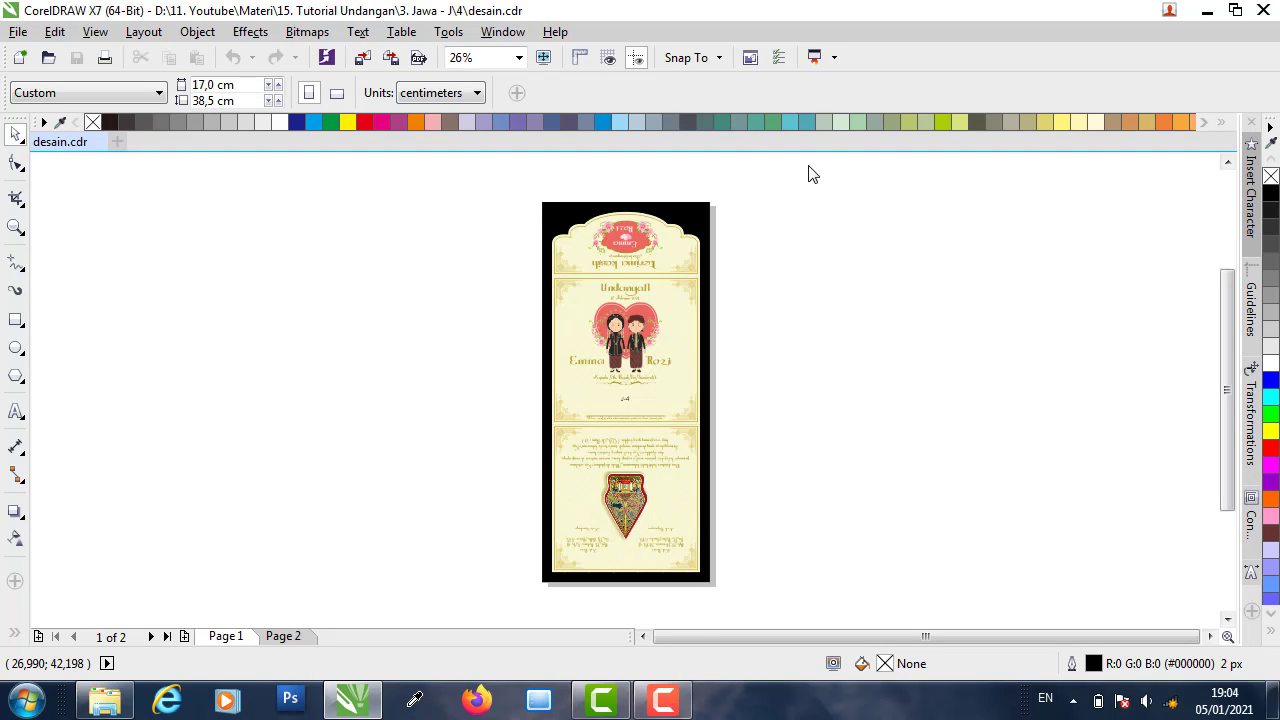
left_click_drag(1229, 282, 1232, 313)
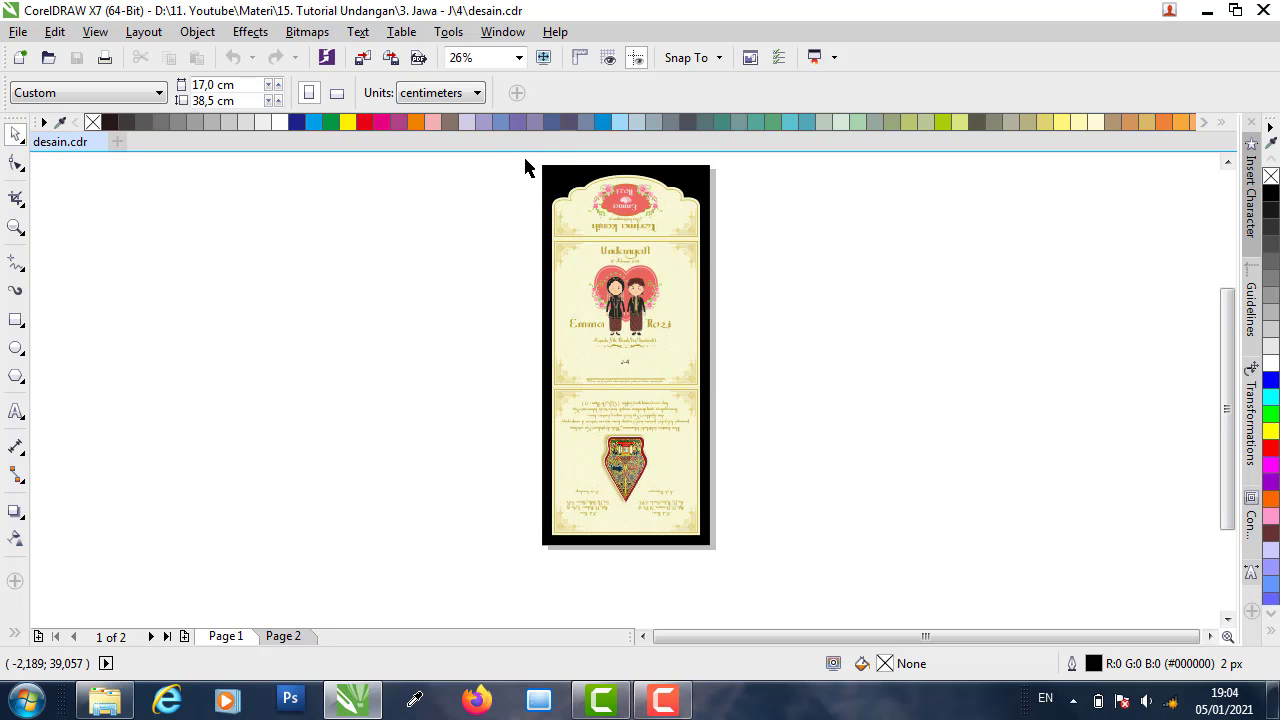
left_click_drag(525, 160, 740, 589)
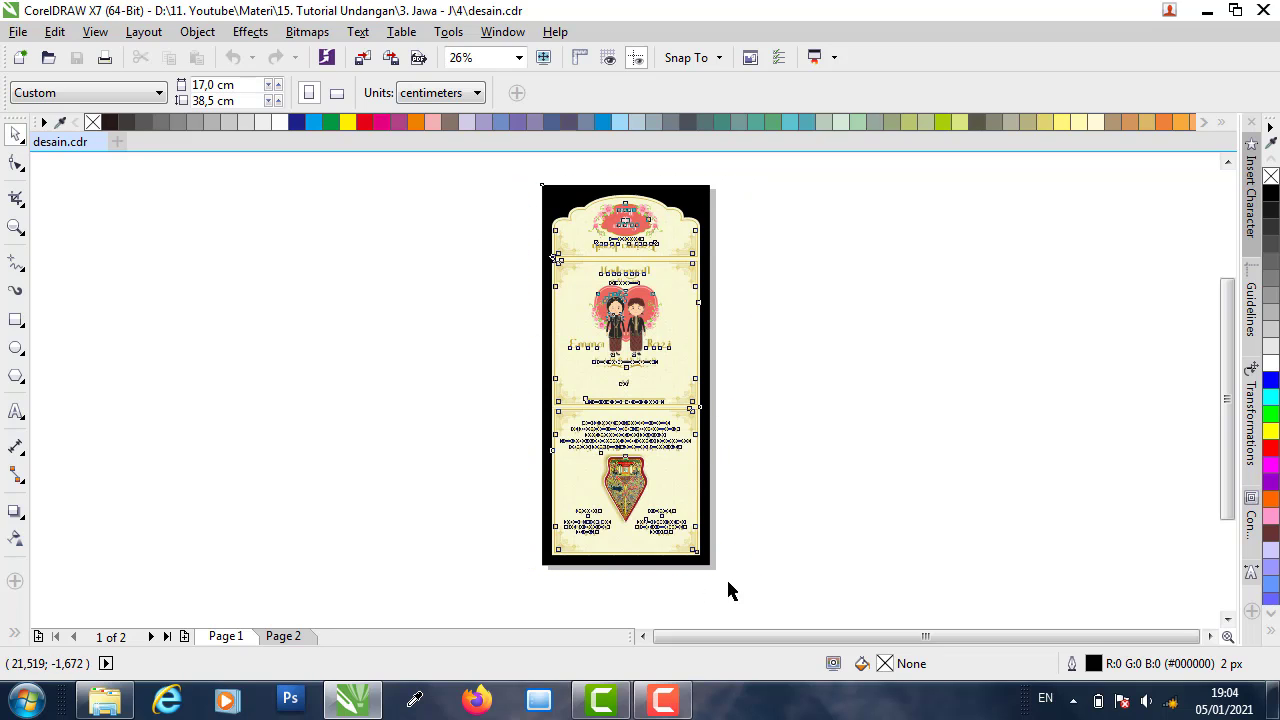
left_click(360, 577)
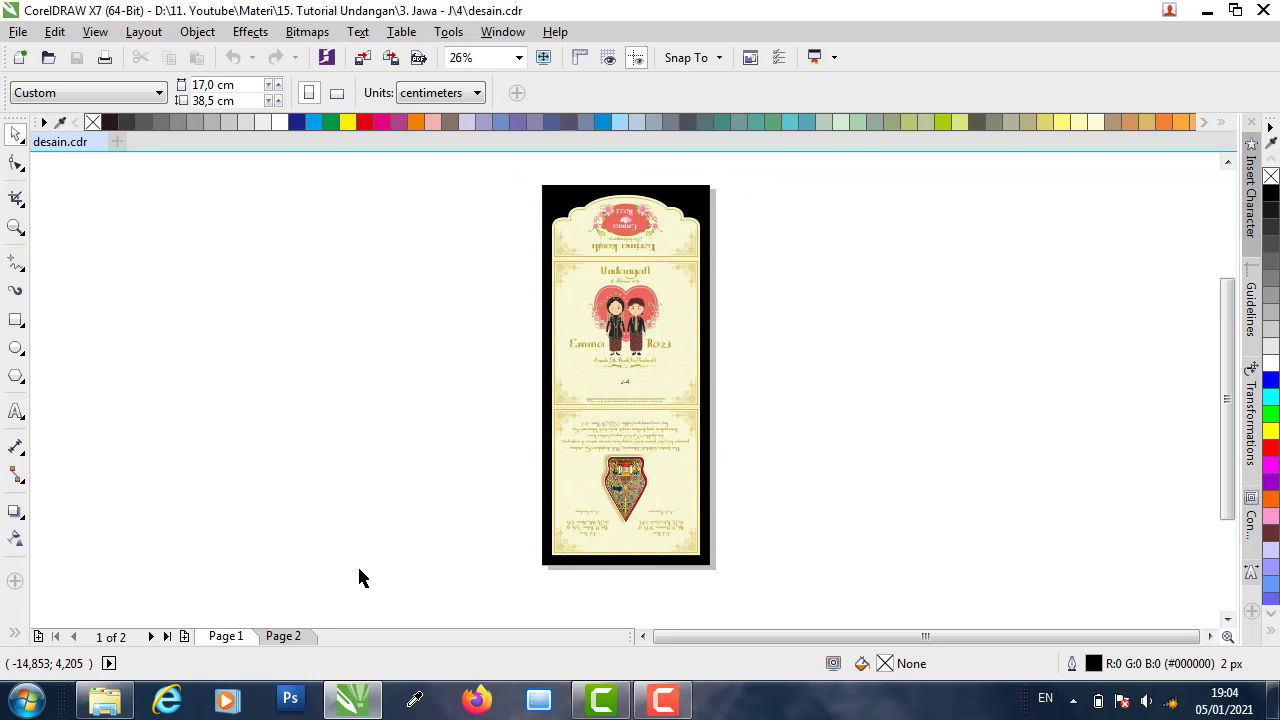
- Open Page 2 of the invitation, select all its objects to inspect them, and clear the selection
left_click(293, 637)
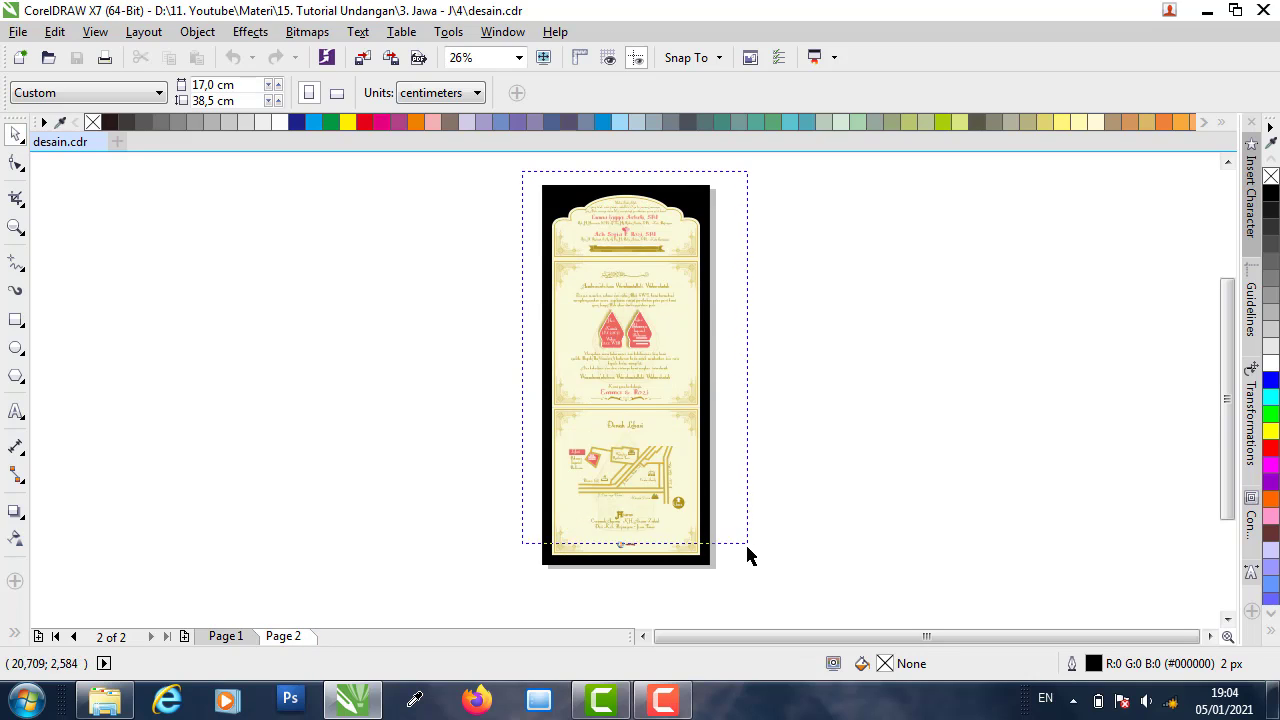
left_click_drag(747, 548, 760, 590)
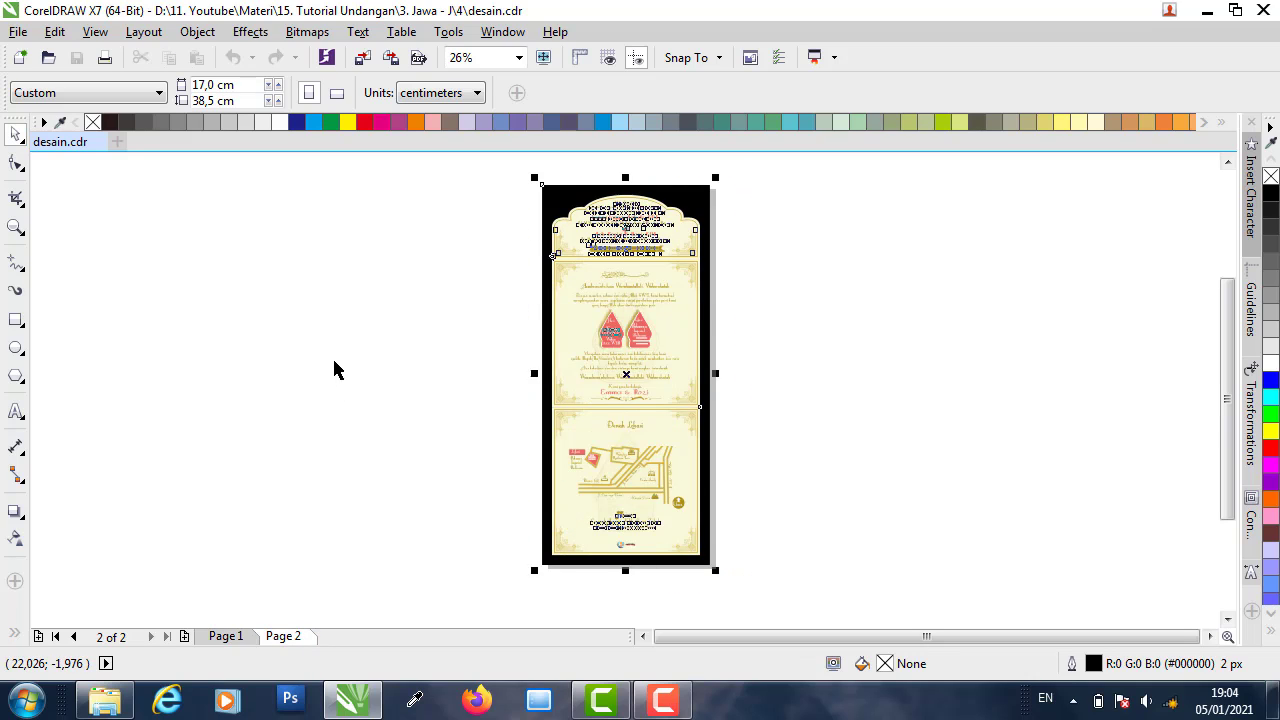
left_click(343, 393)
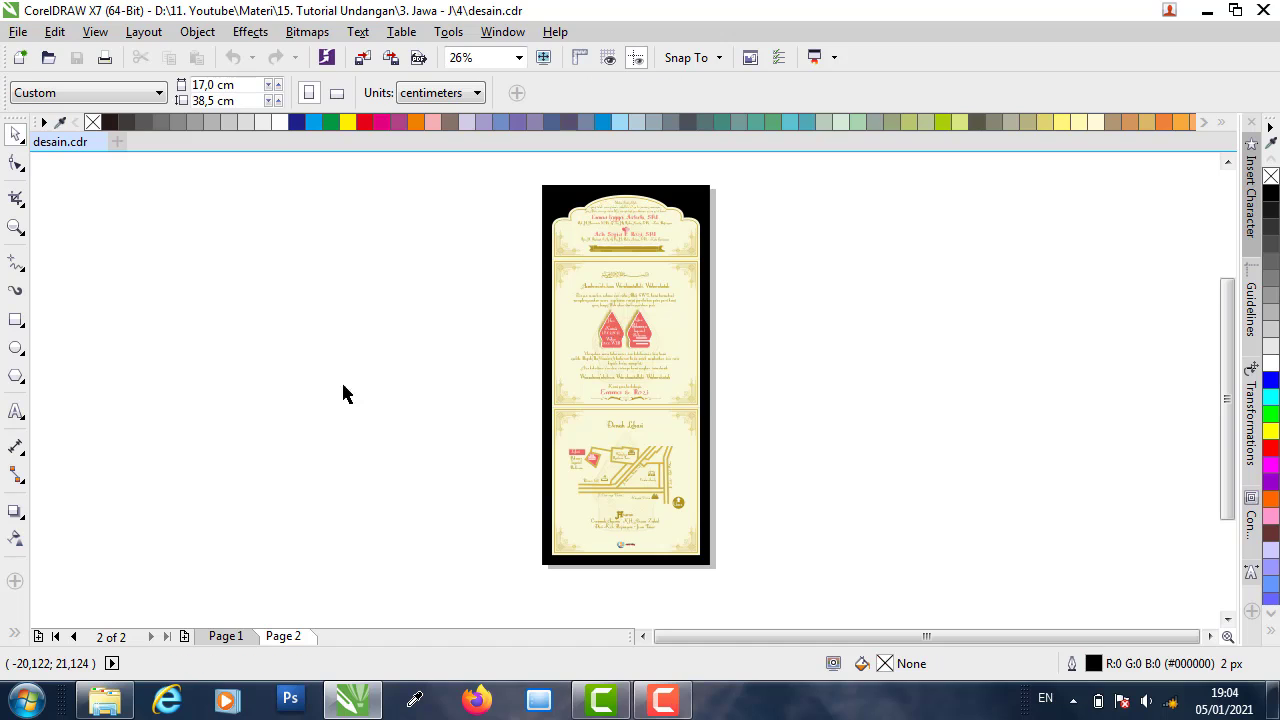
- Return to Page 1 and select the upper, middle and lower invitation panels one by one to inspect their groups, ending with nothing selected
left_click(228, 636)
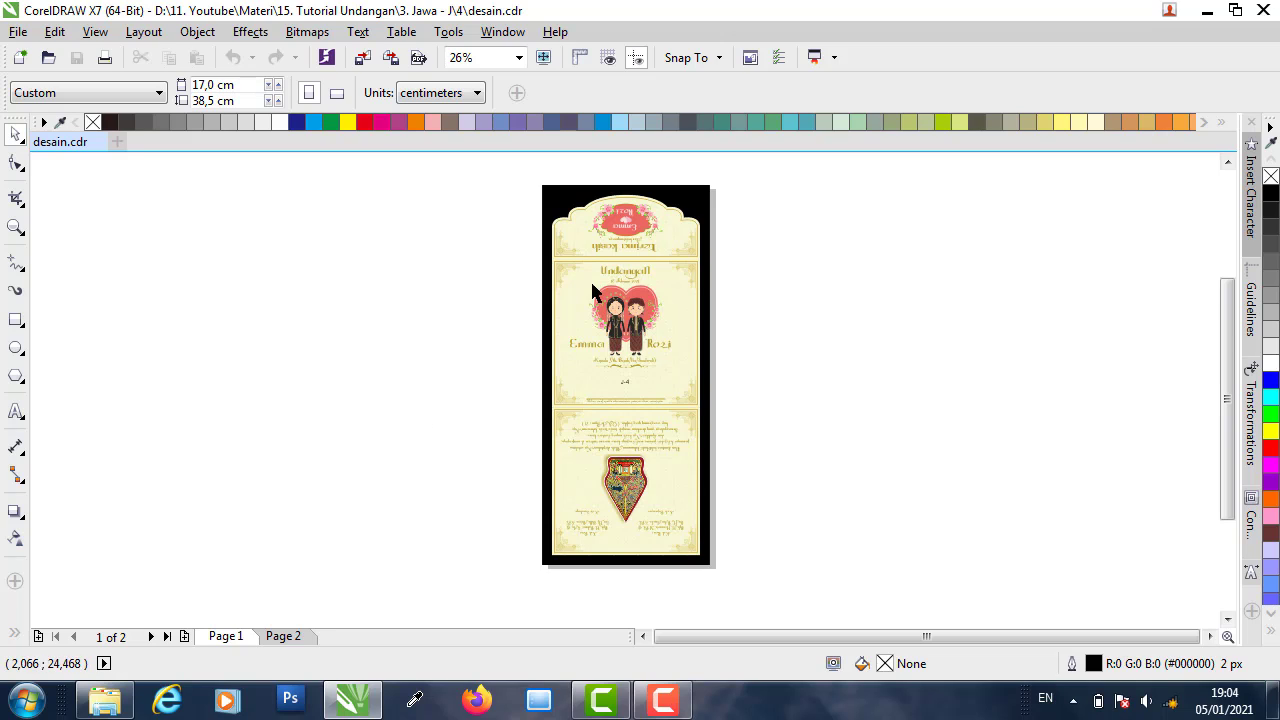
left_click(641, 222)
left_click(478, 222)
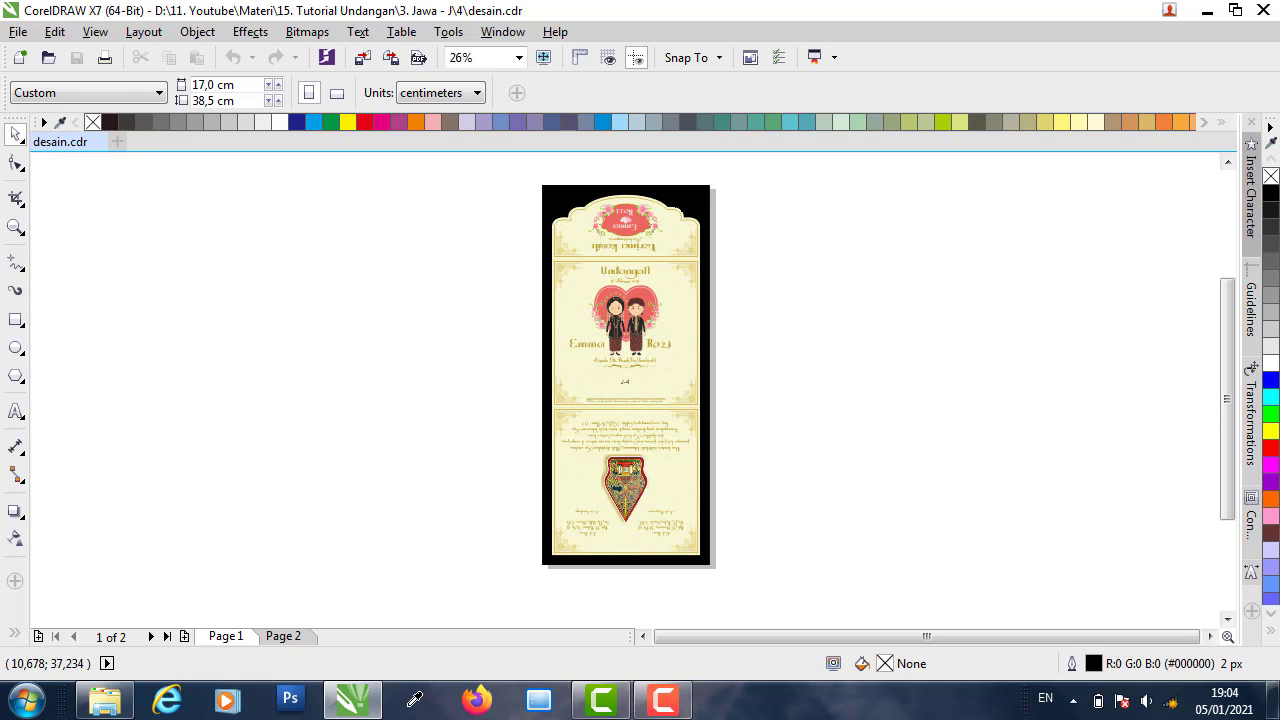
left_click(652, 228)
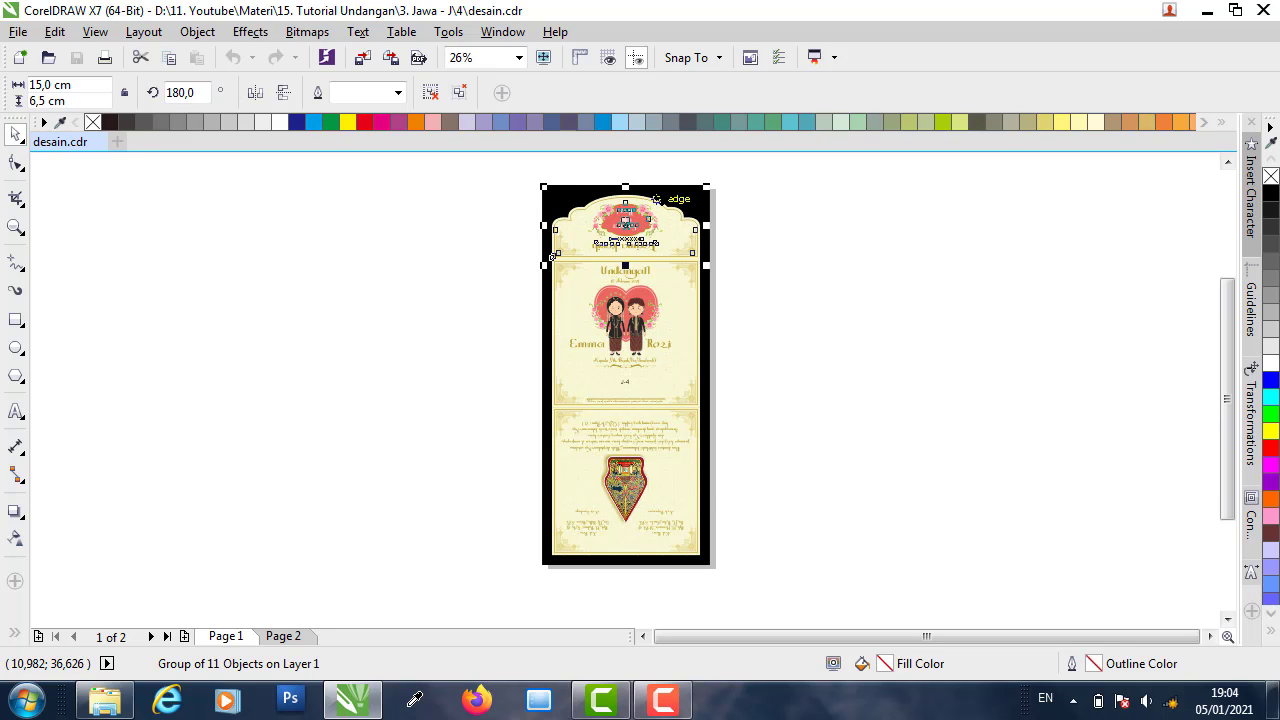
left_click(657, 318)
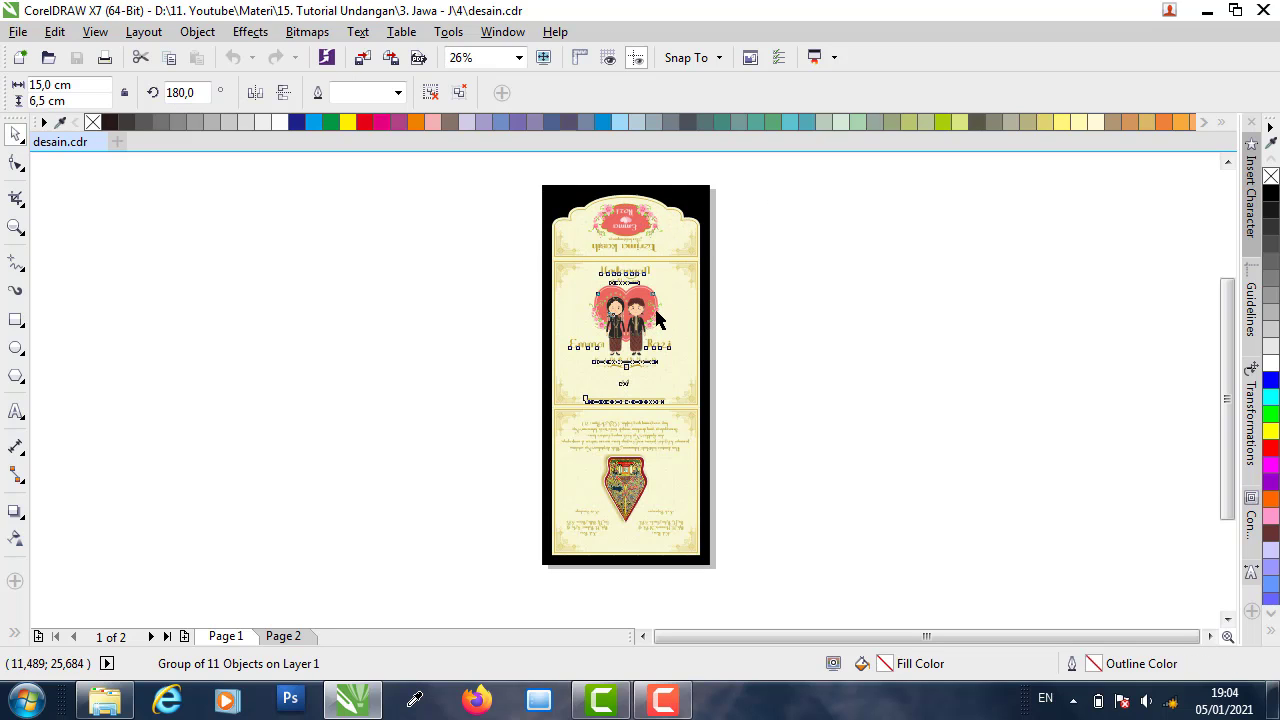
left_click(648, 477)
left_click(431, 314)
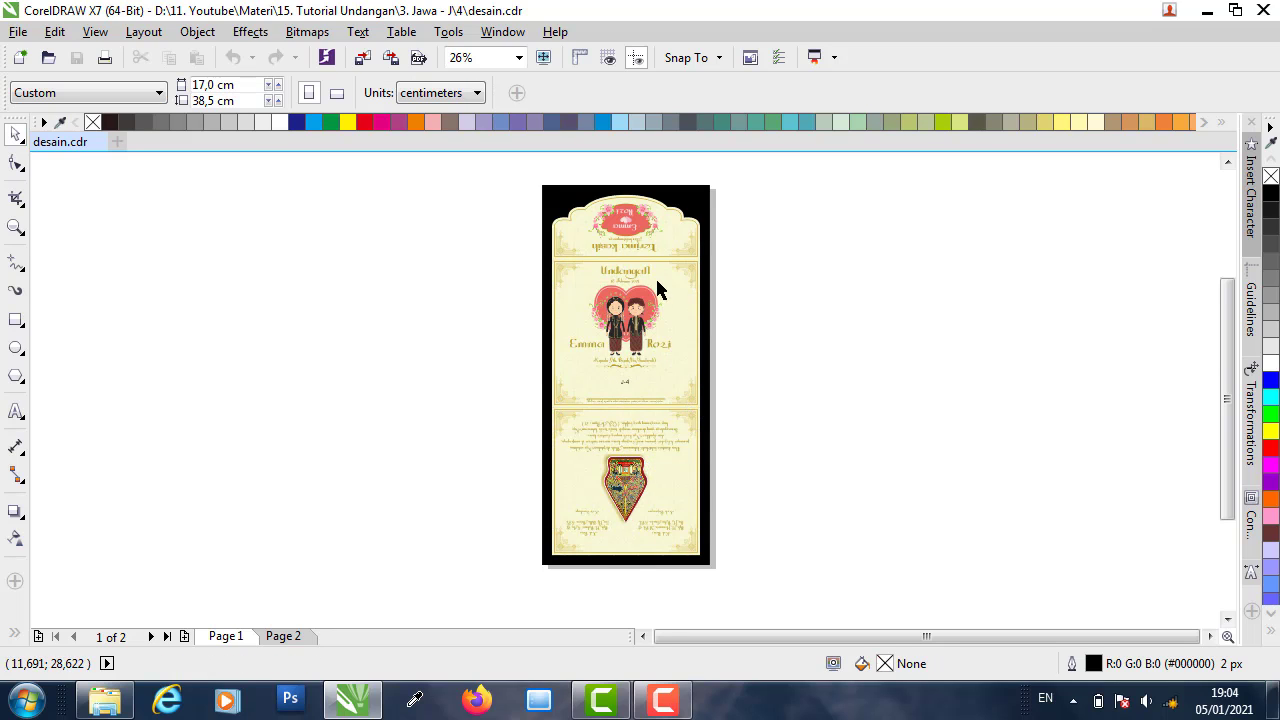
- Select all three panels together and the middle panel alone, clear the selection, and examine the Page 1 cover design up close
left_click_drag(516, 176, 706, 566)
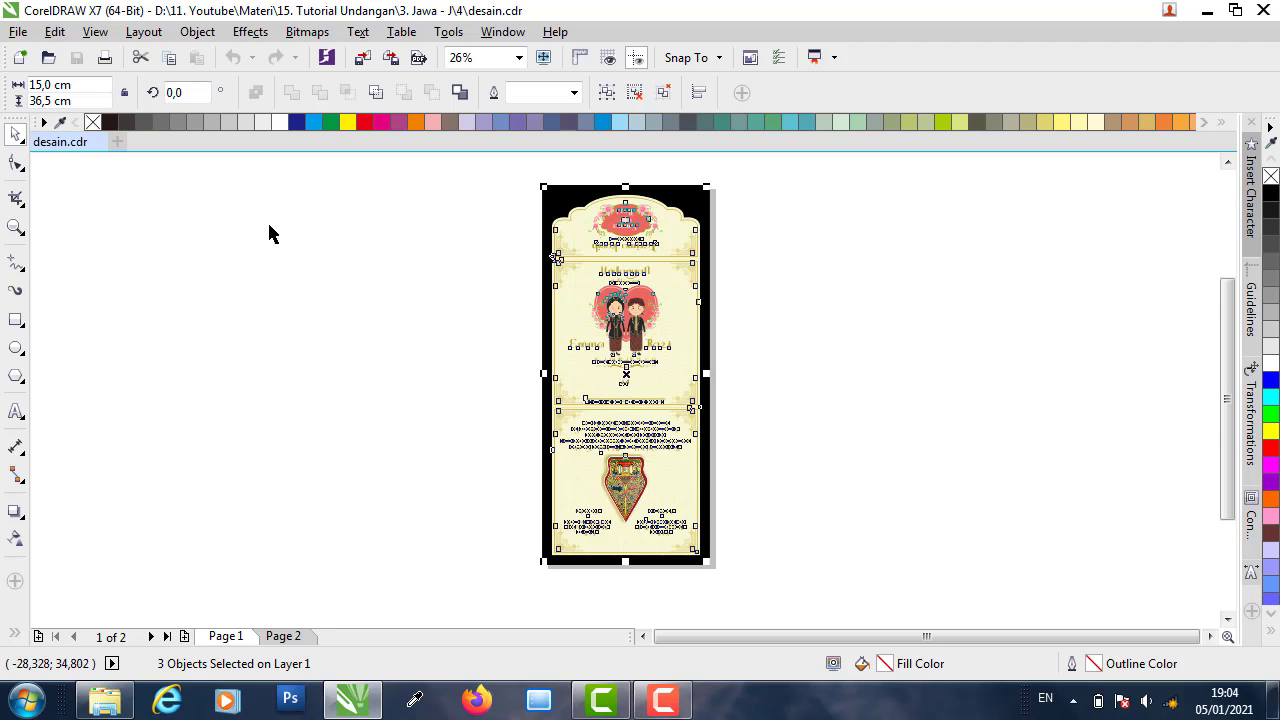
left_click(434, 334)
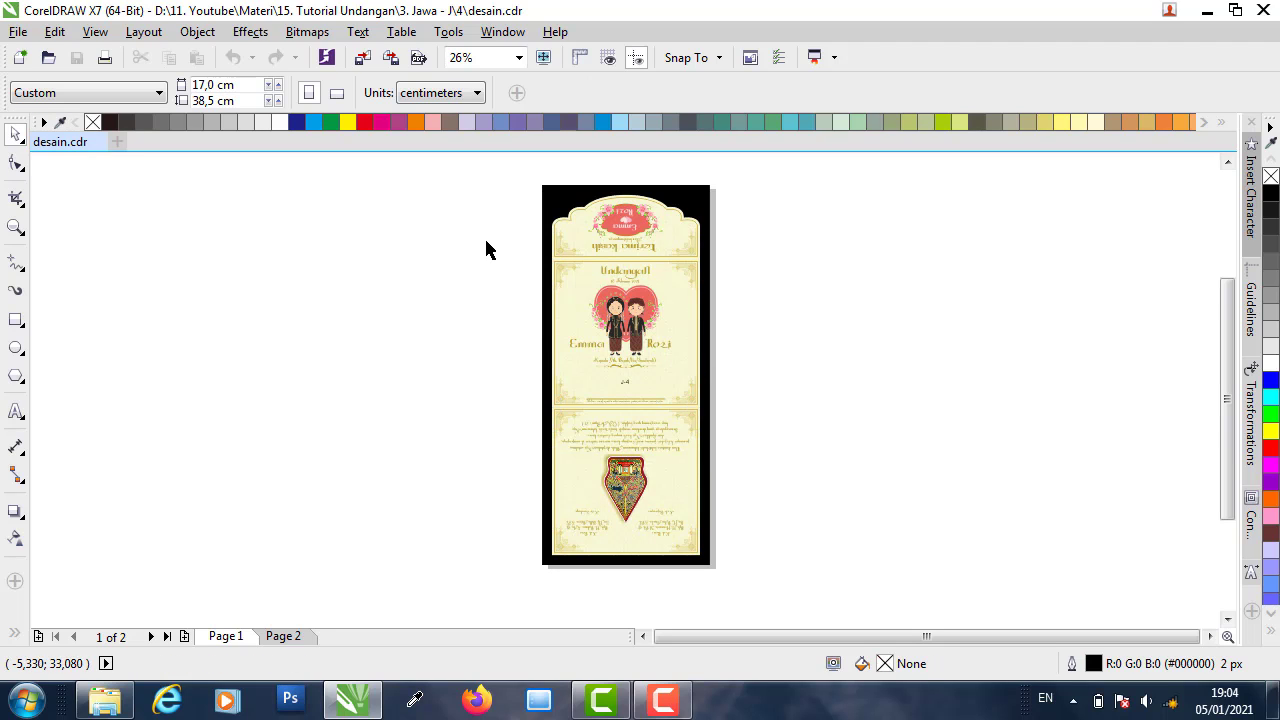
left_click_drag(507, 259, 758, 412)
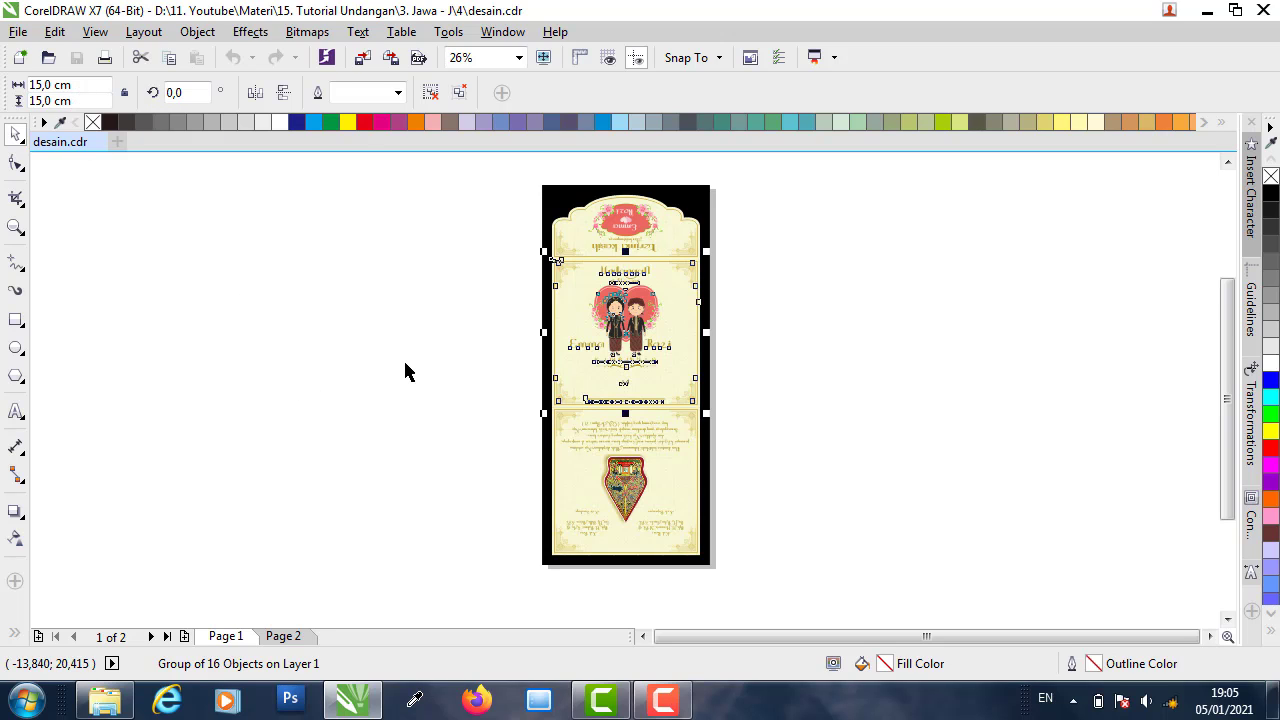
left_click(517, 357)
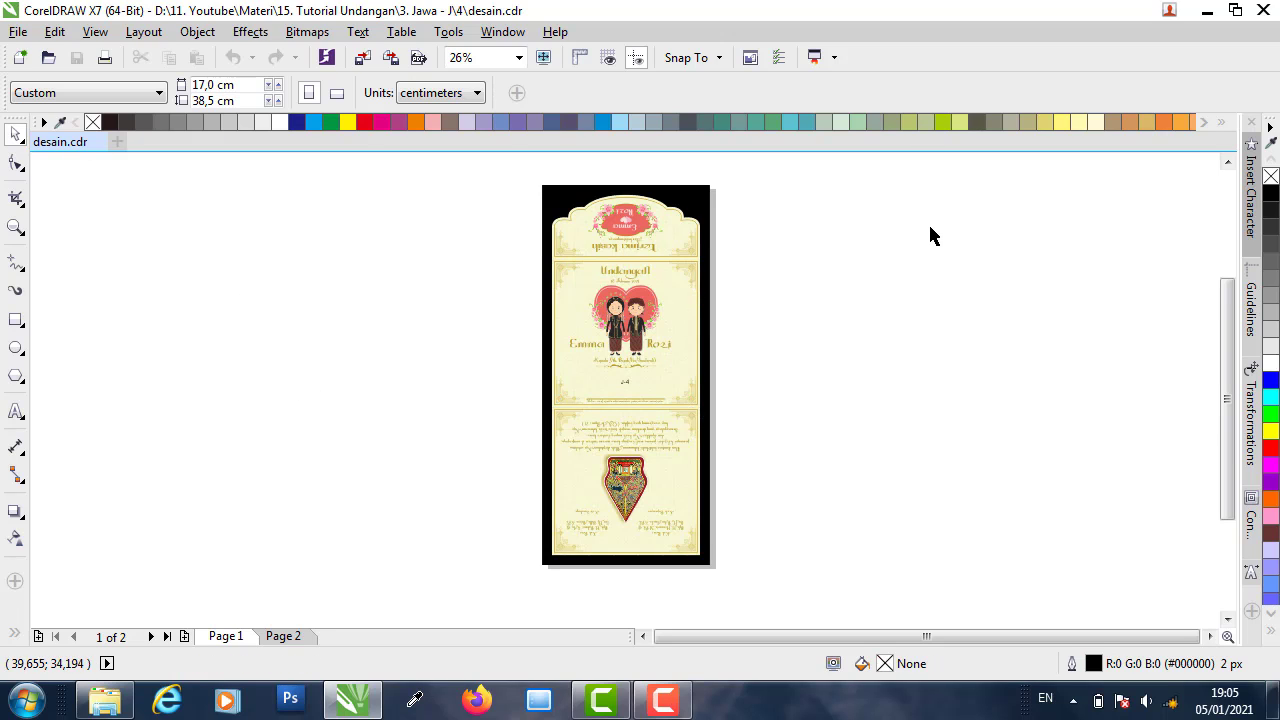
scroll(923, 238, "up", 2)
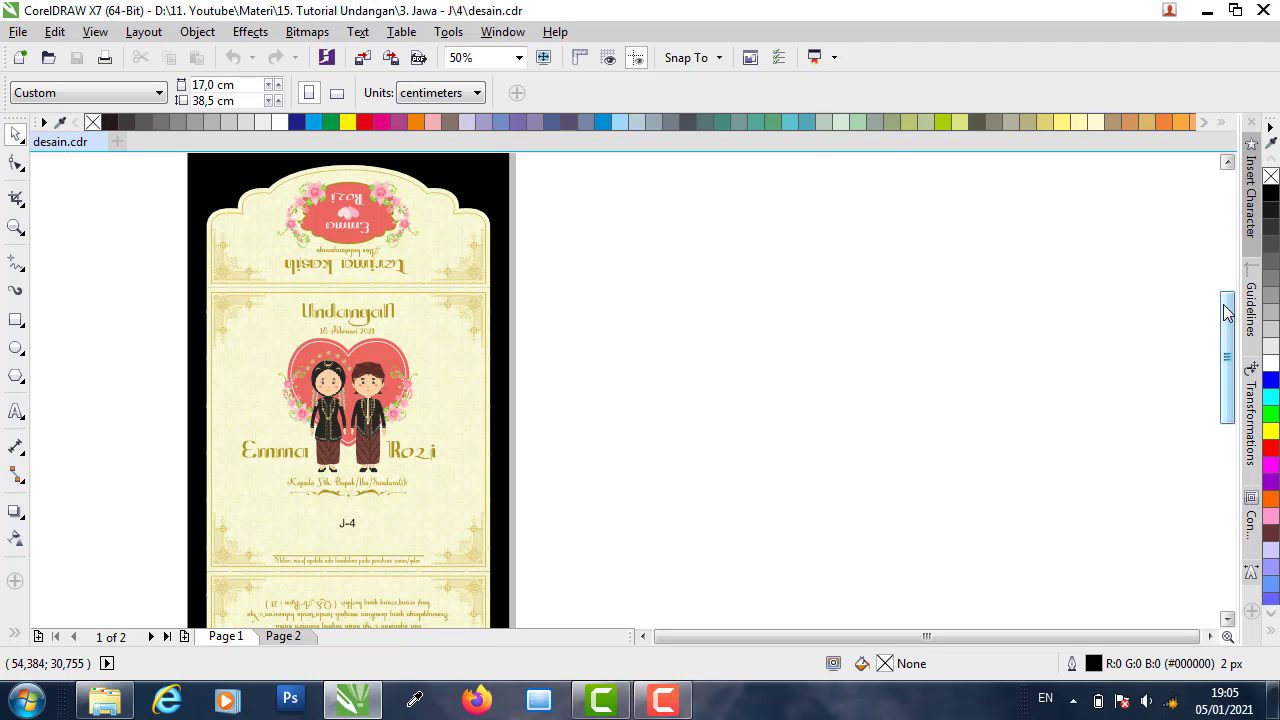
scroll(1228, 322, "down", 1)
scroll(1231, 320, "down", 1)
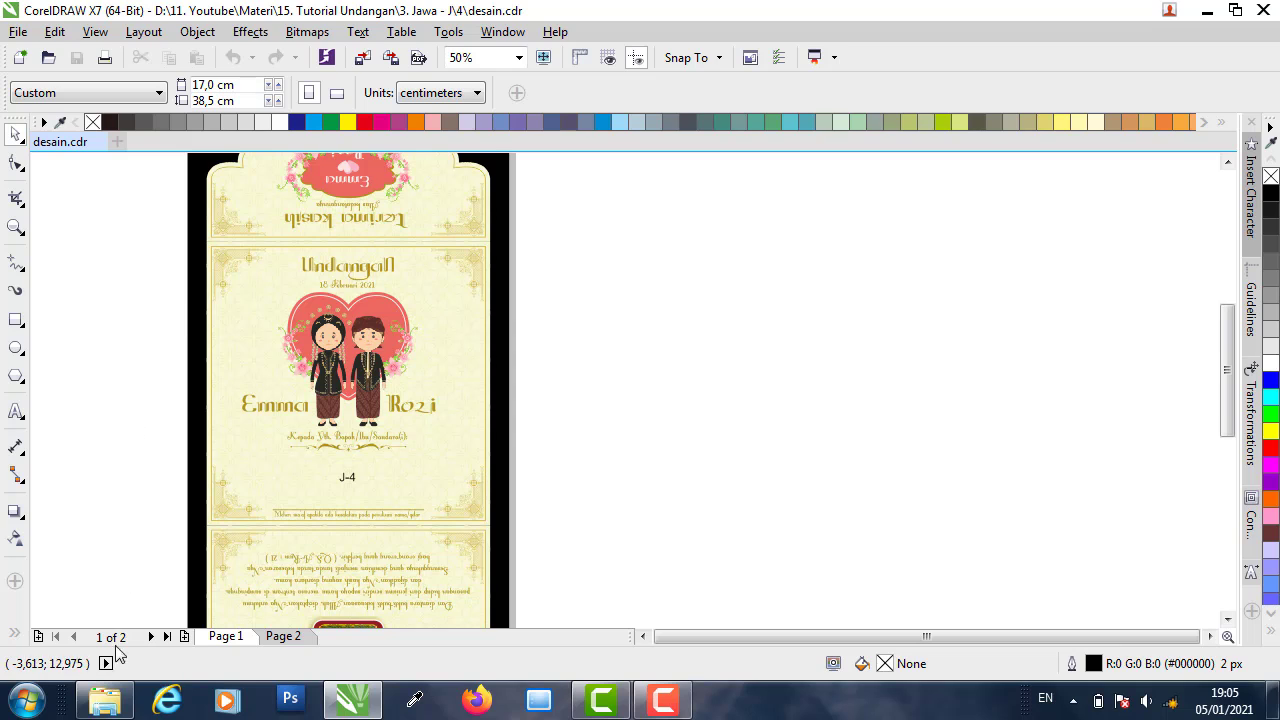
- Switch to Windows Explorer, enter the Upload folder, and open the "Vector - CDR X3" file in CorelDRAW
left_click(104, 698)
left_click(449, 406)
double_click(280, 170)
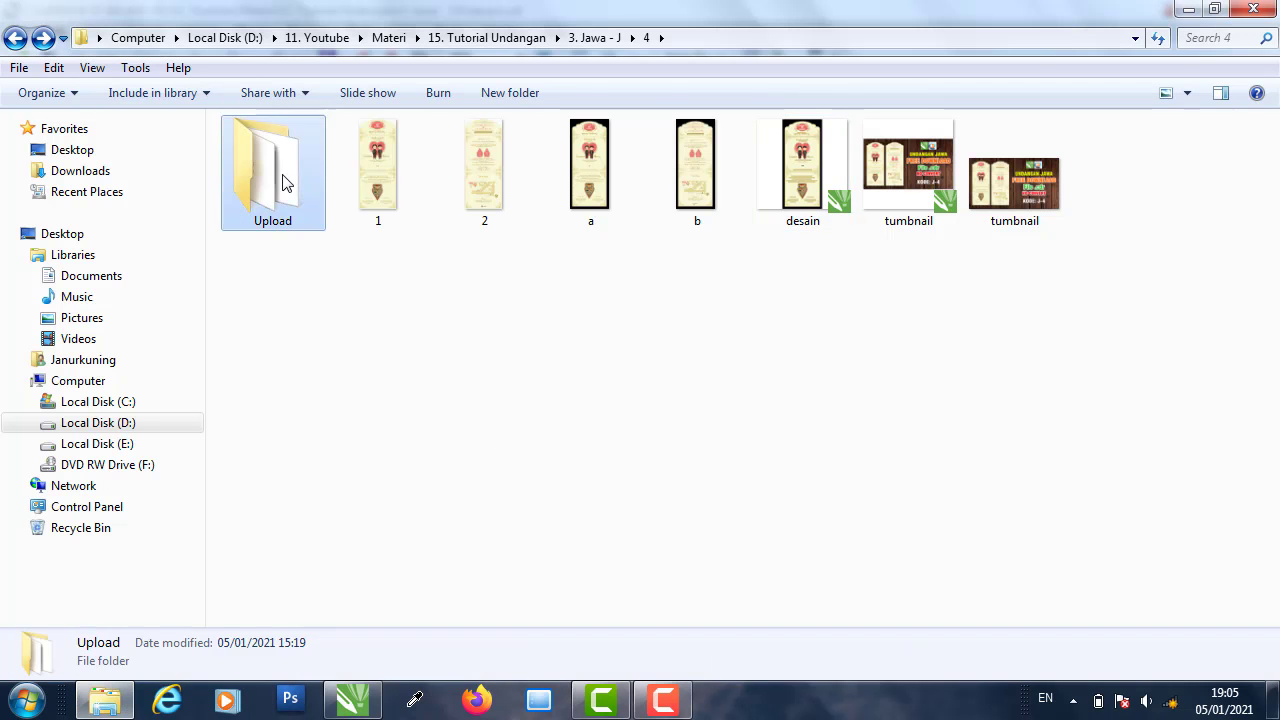
left_click(493, 172)
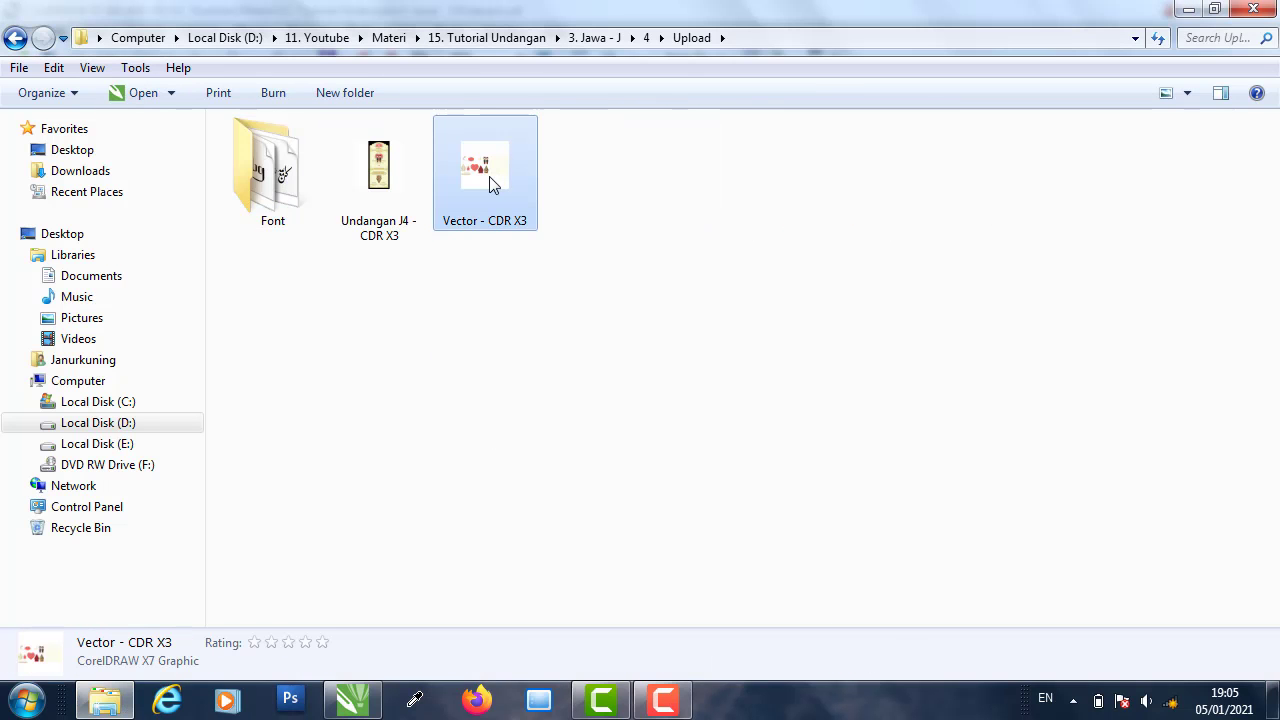
double_click(495, 173)
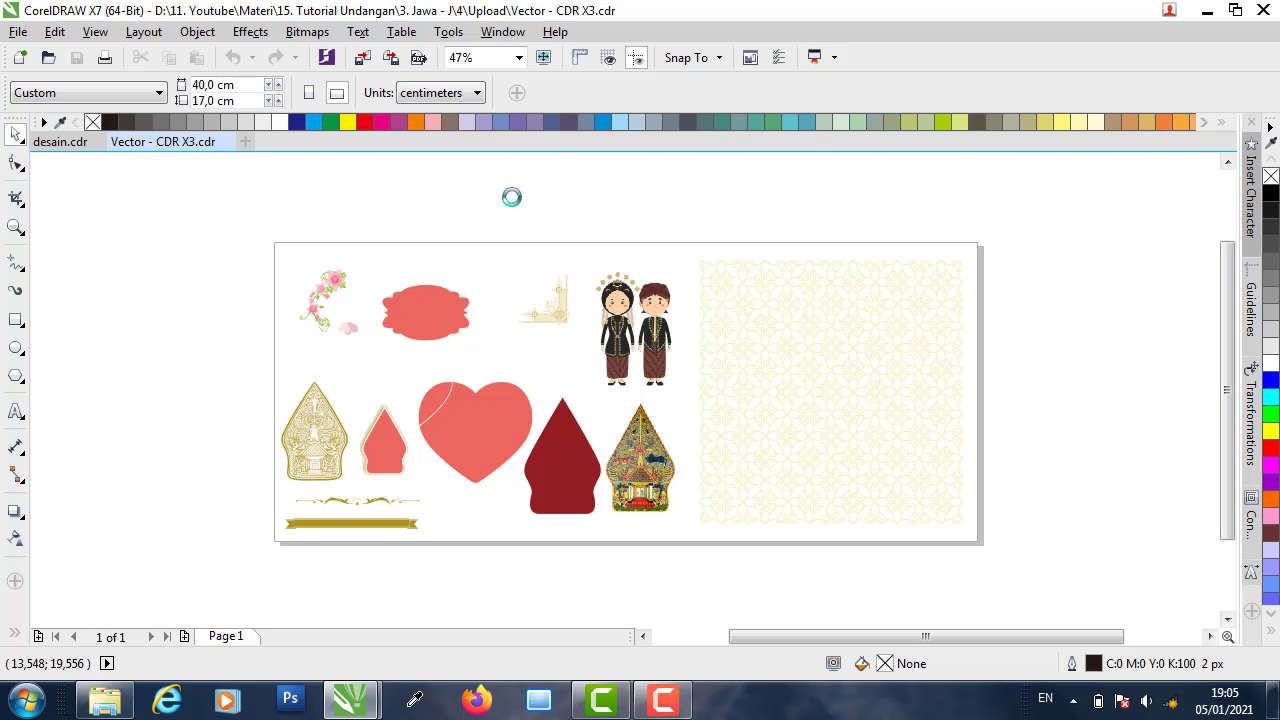
- Ungroup the vector elements, fit the white heart outline inside the red heart, and clear the selection
left_click(447, 397)
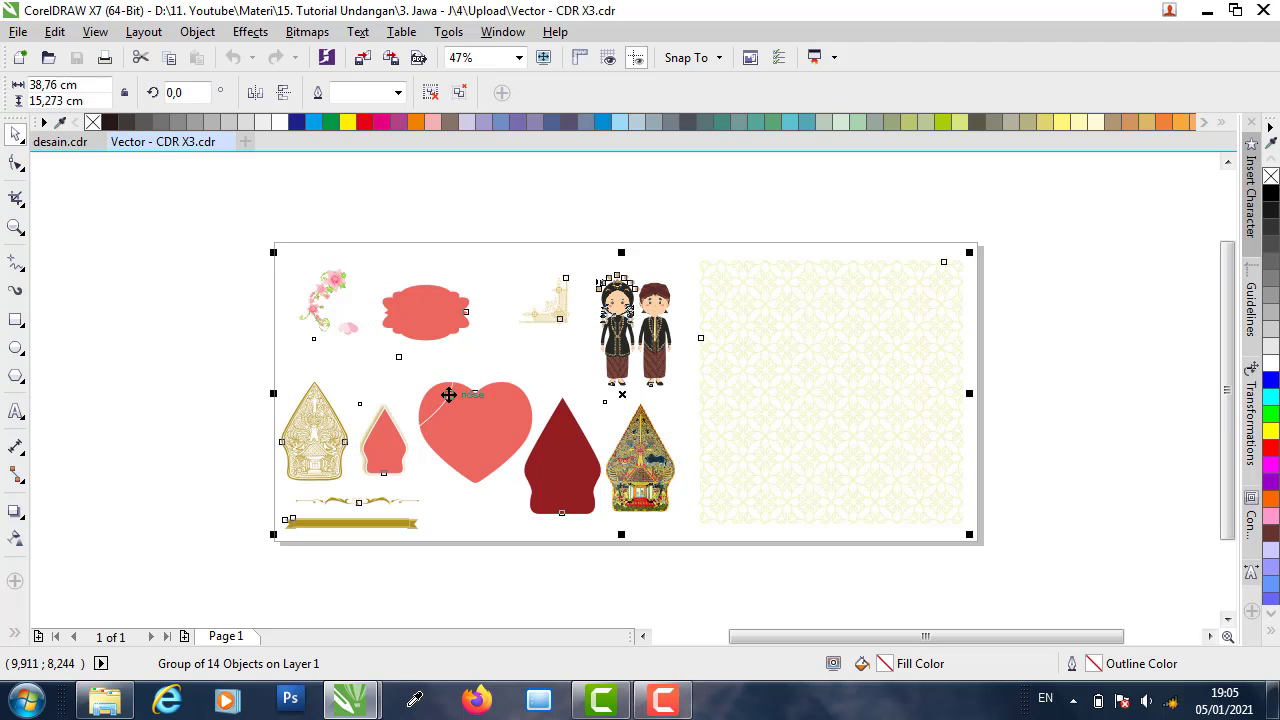
left_click(430, 92)
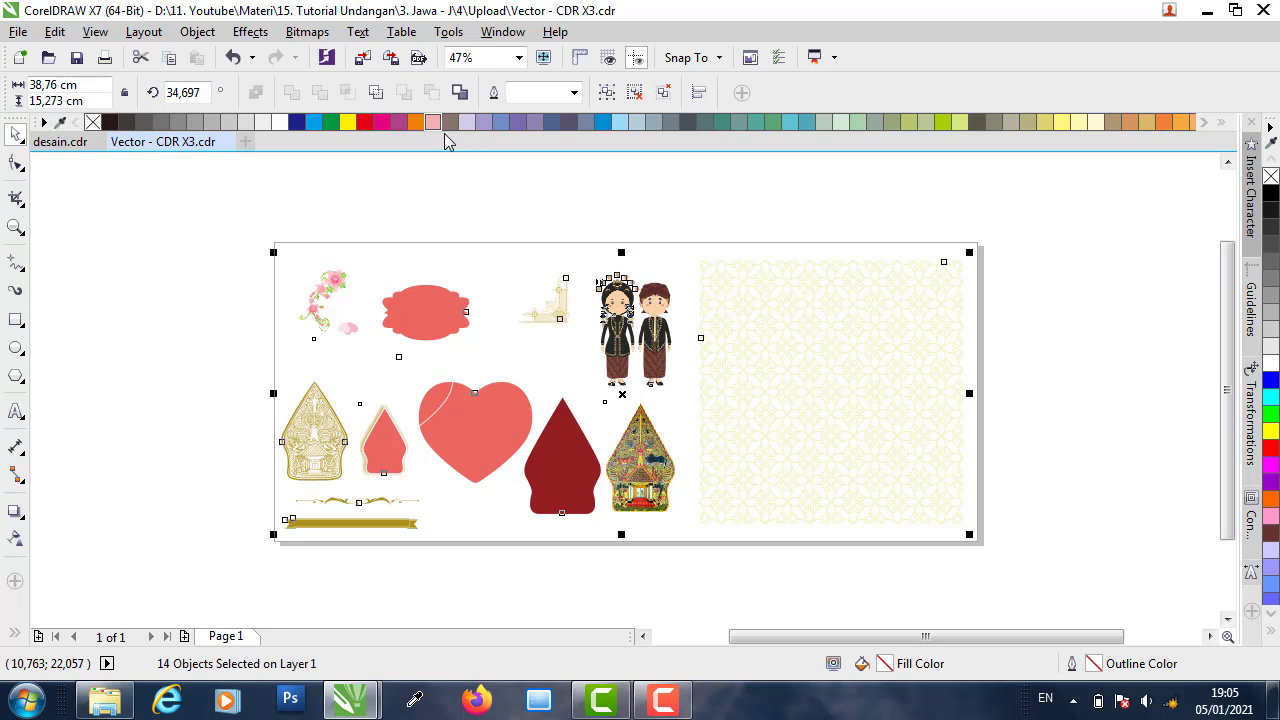
key("Escape")
left_click(439, 403)
left_click_drag(439, 403, 519, 441)
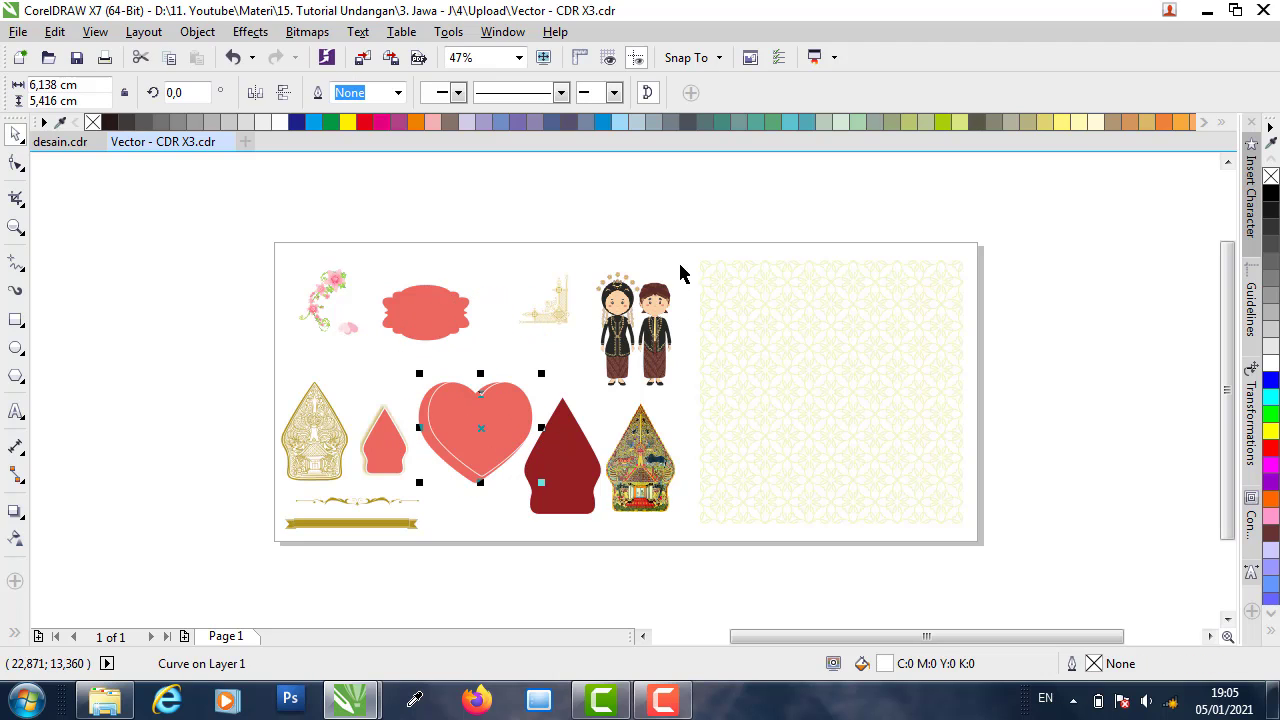
left_click(608, 208)
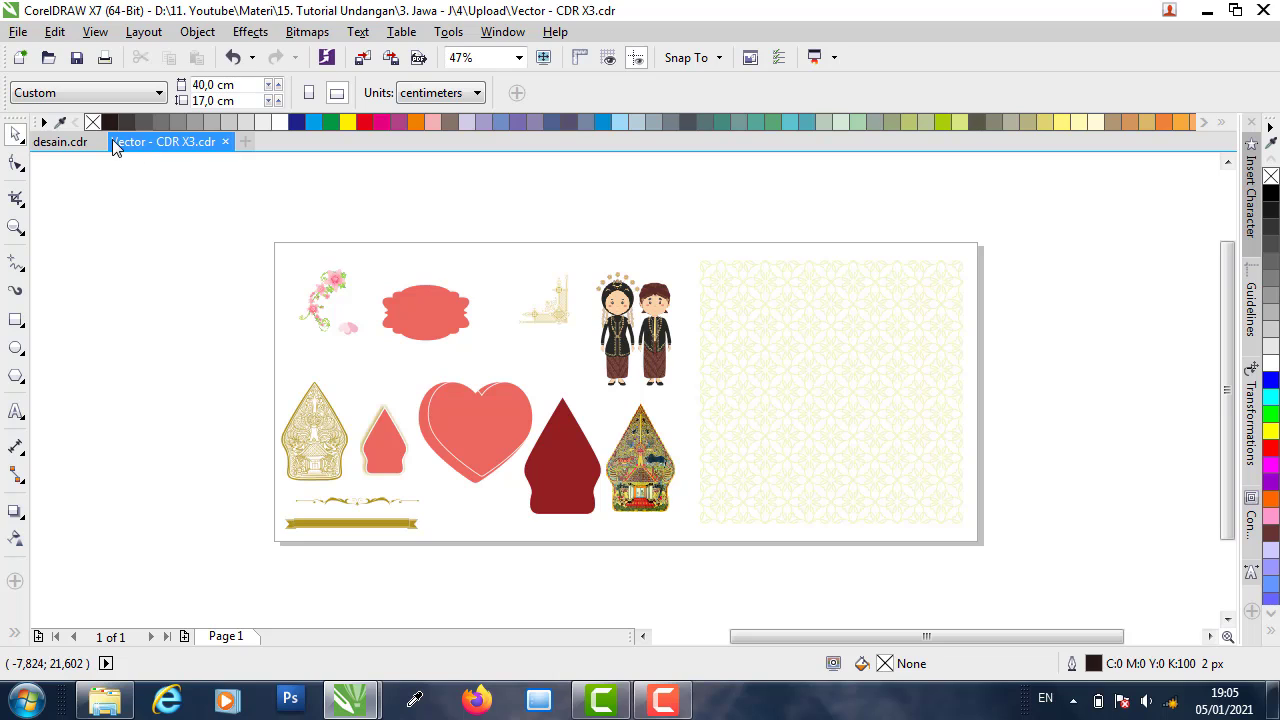
- In desain.cdr, draw a rectangle about 12.7 × 11.7 cm in the empty space beside the invitation on Page 1
left_click(66, 144)
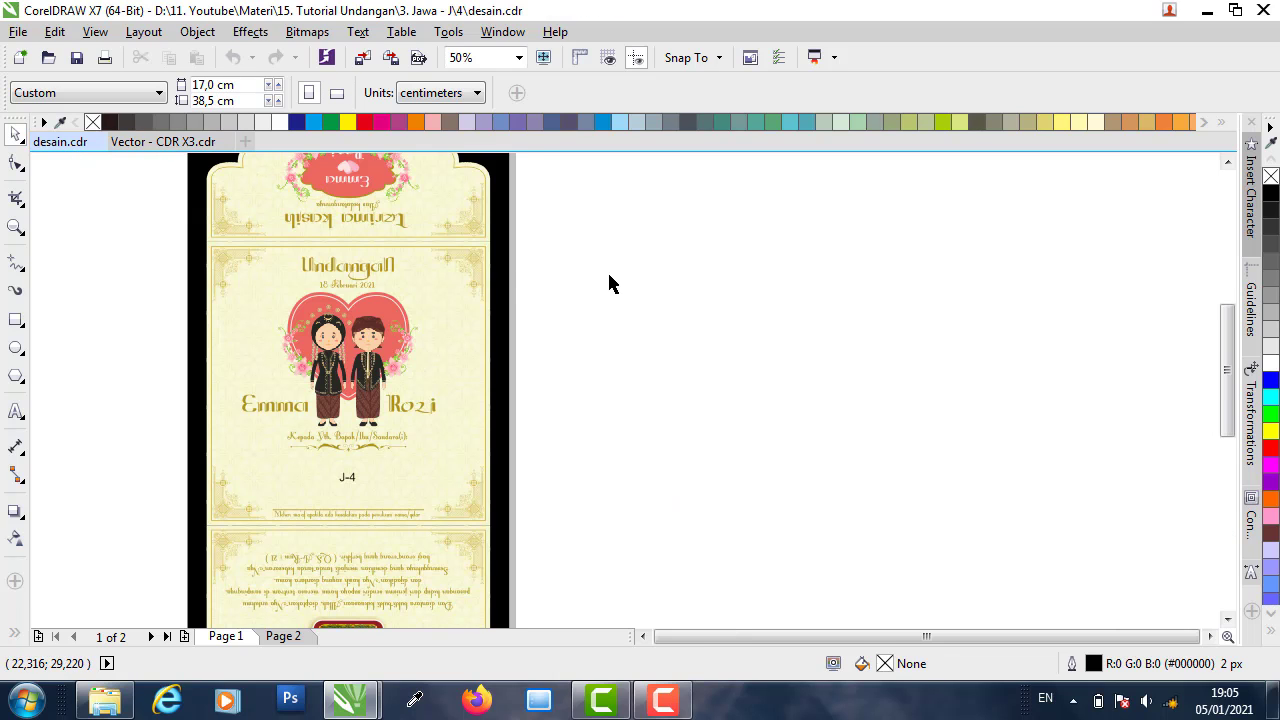
left_click(16, 320)
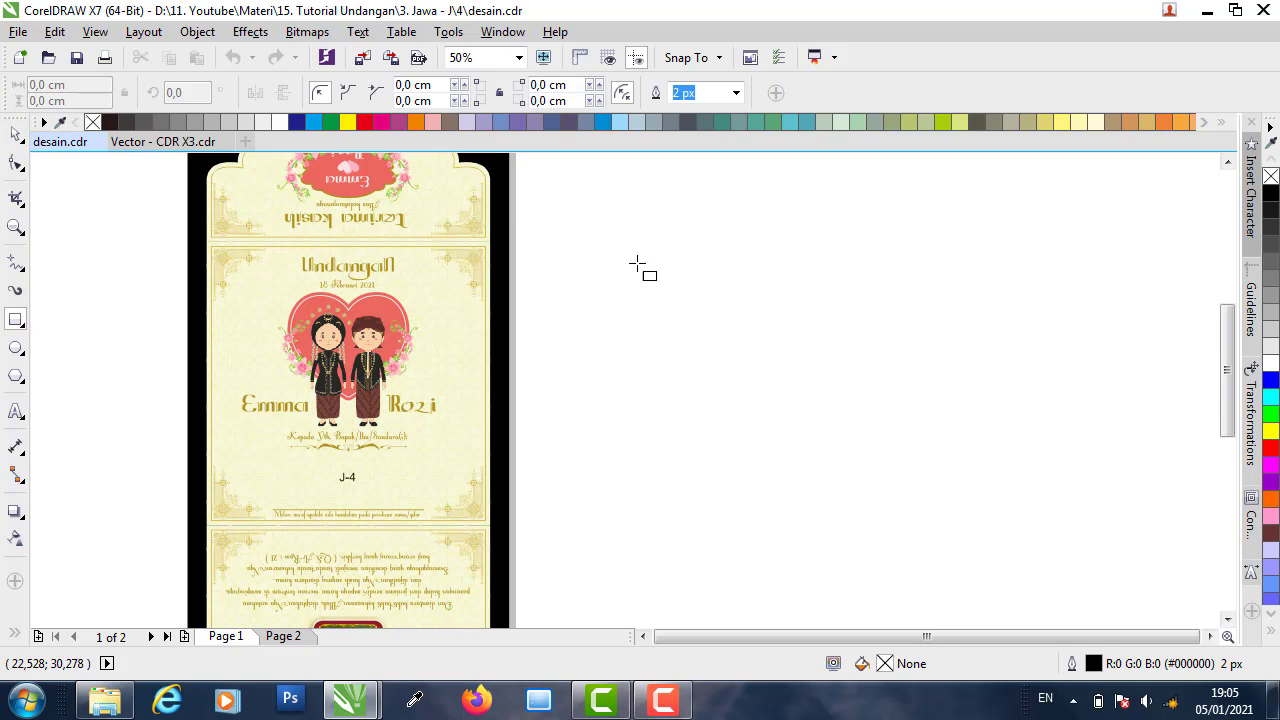
left_click_drag(613, 254, 853, 476)
- Set the rectangle's size to 15 × 15 cm and move it close to the invitation's edge, level with the middle panel
left_click(50, 85)
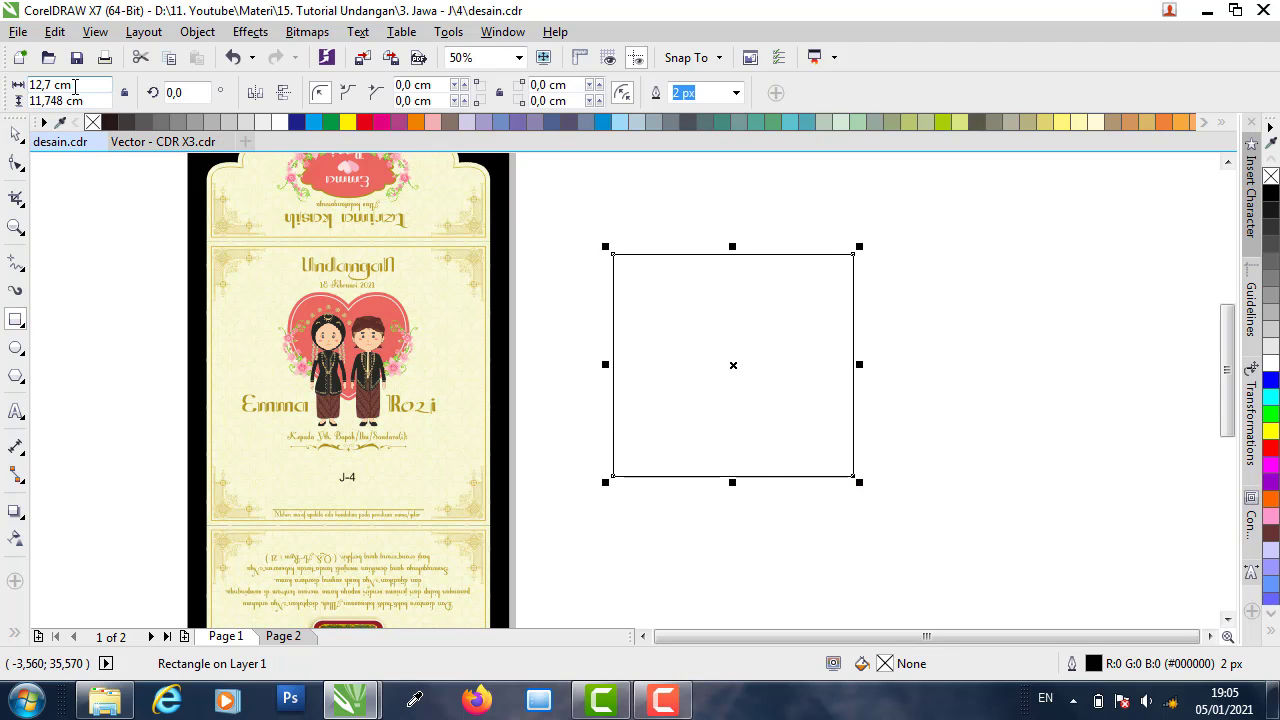
type("15")
key("Tab")
type("15")
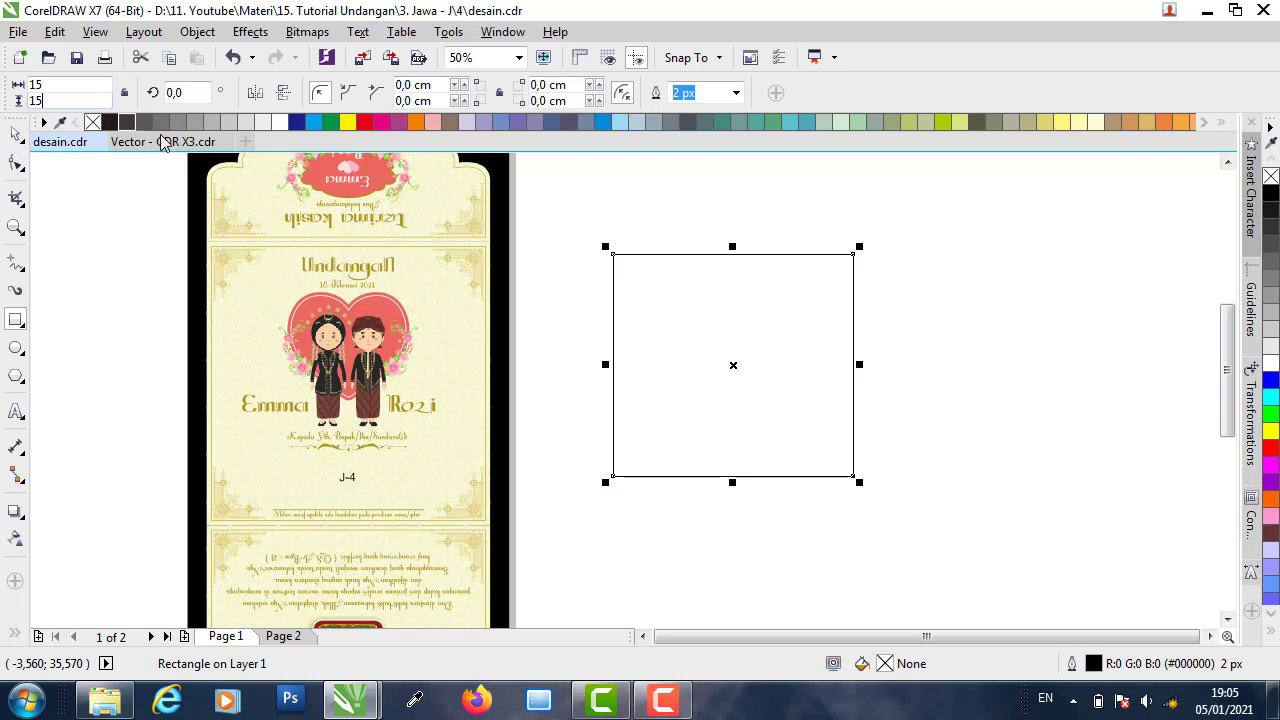
key("Return")
left_click(20, 134)
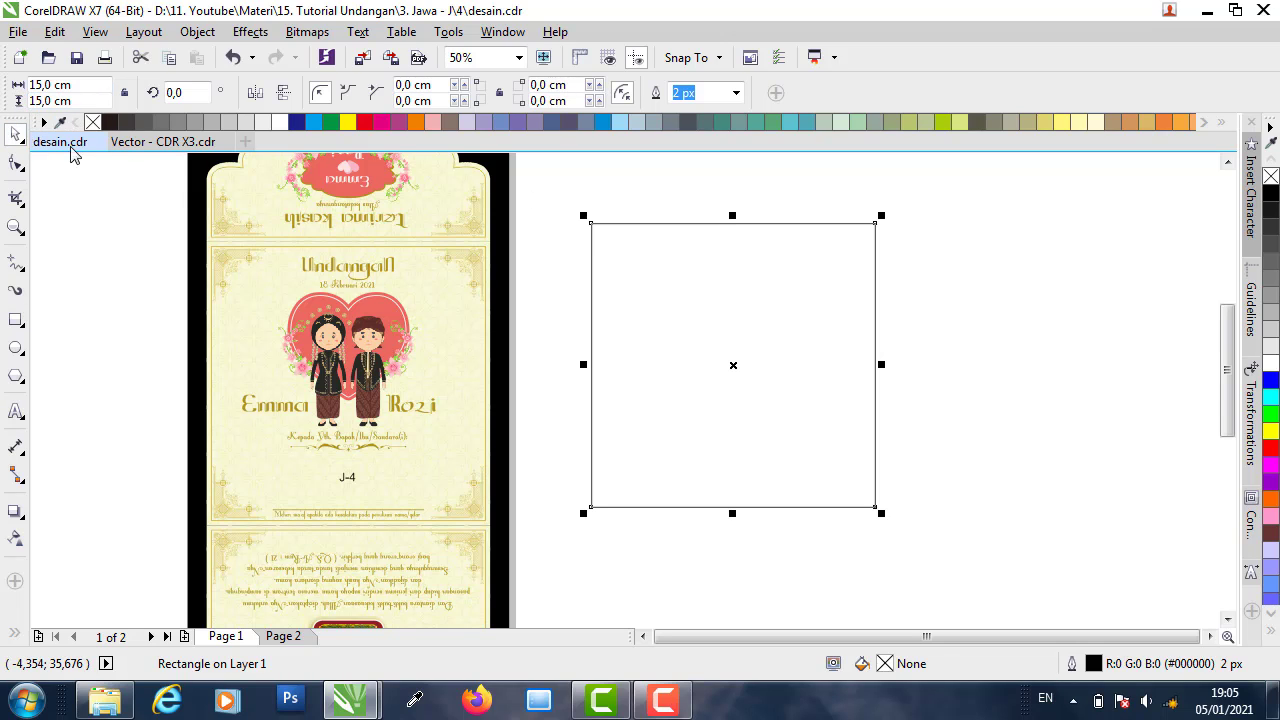
left_click_drag(597, 251, 571, 274)
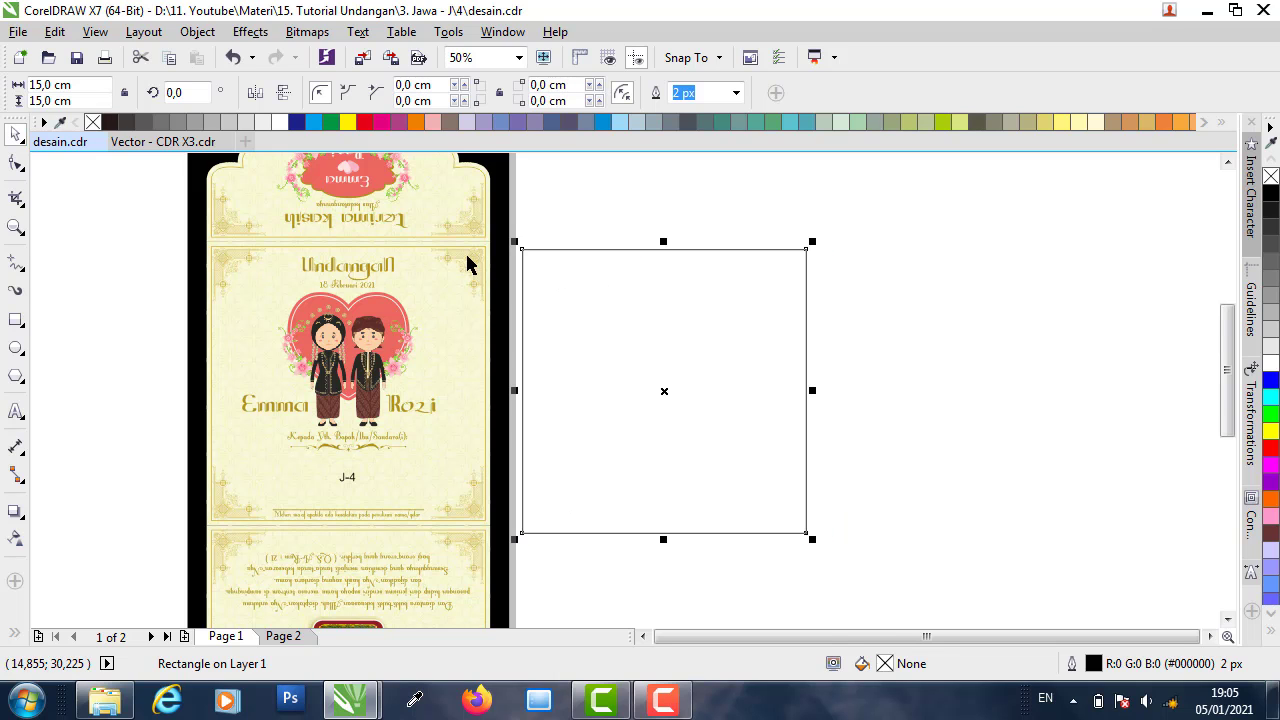
- Fill the rectangle with the cream background colour sampled from the invitation using the Color Eyedropper, and move it slightly closer to the page edge
scroll(469, 262, "up", 2)
scroll(470, 258, "up", 1)
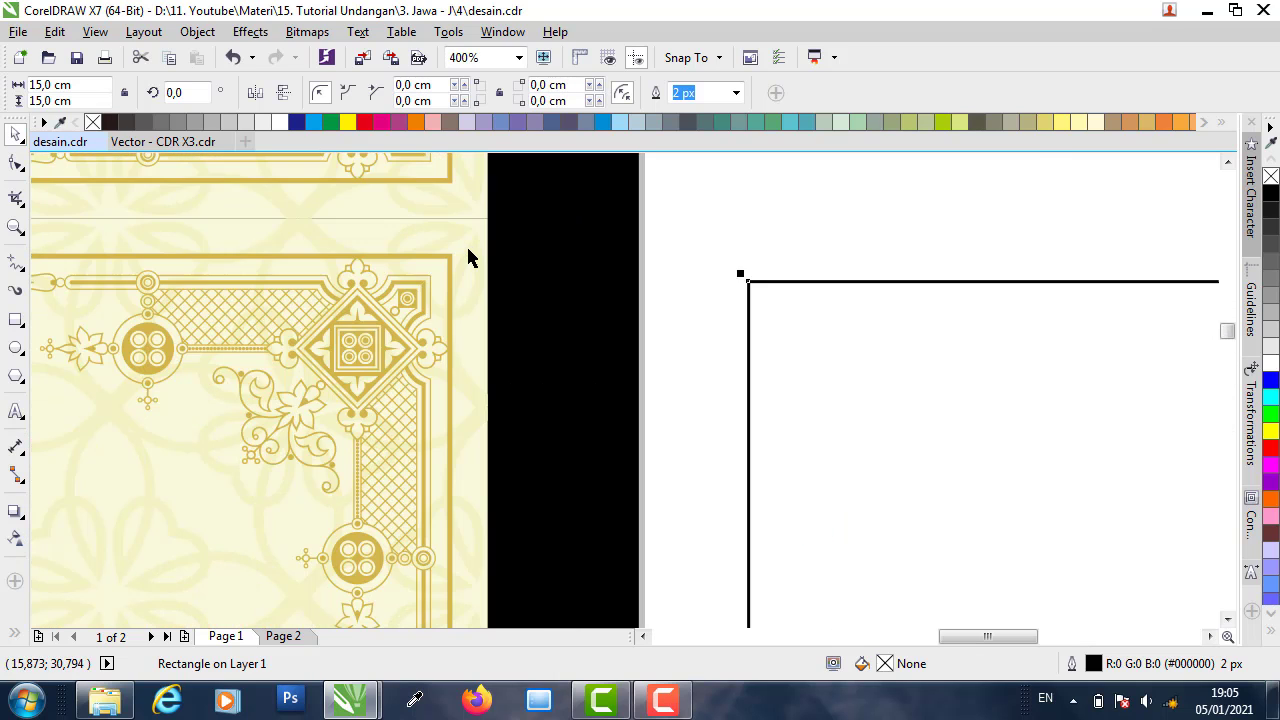
scroll(470, 258, "up", 1)
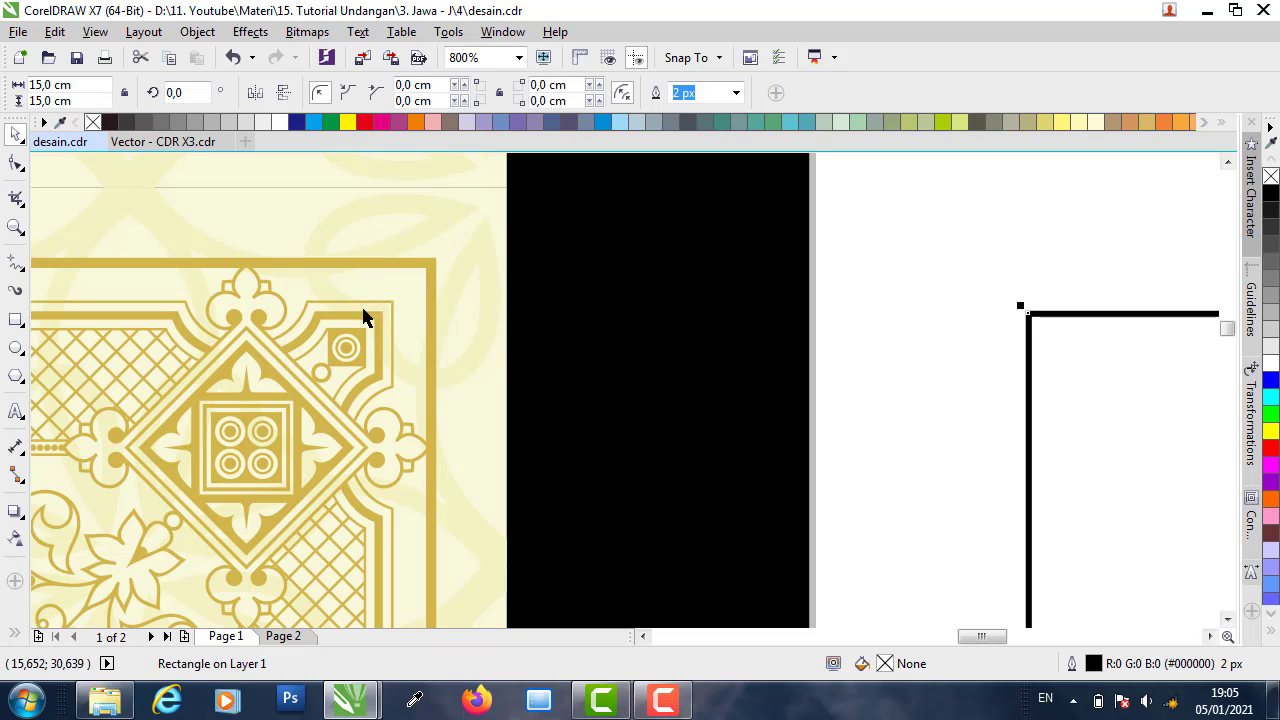
left_click(13, 636)
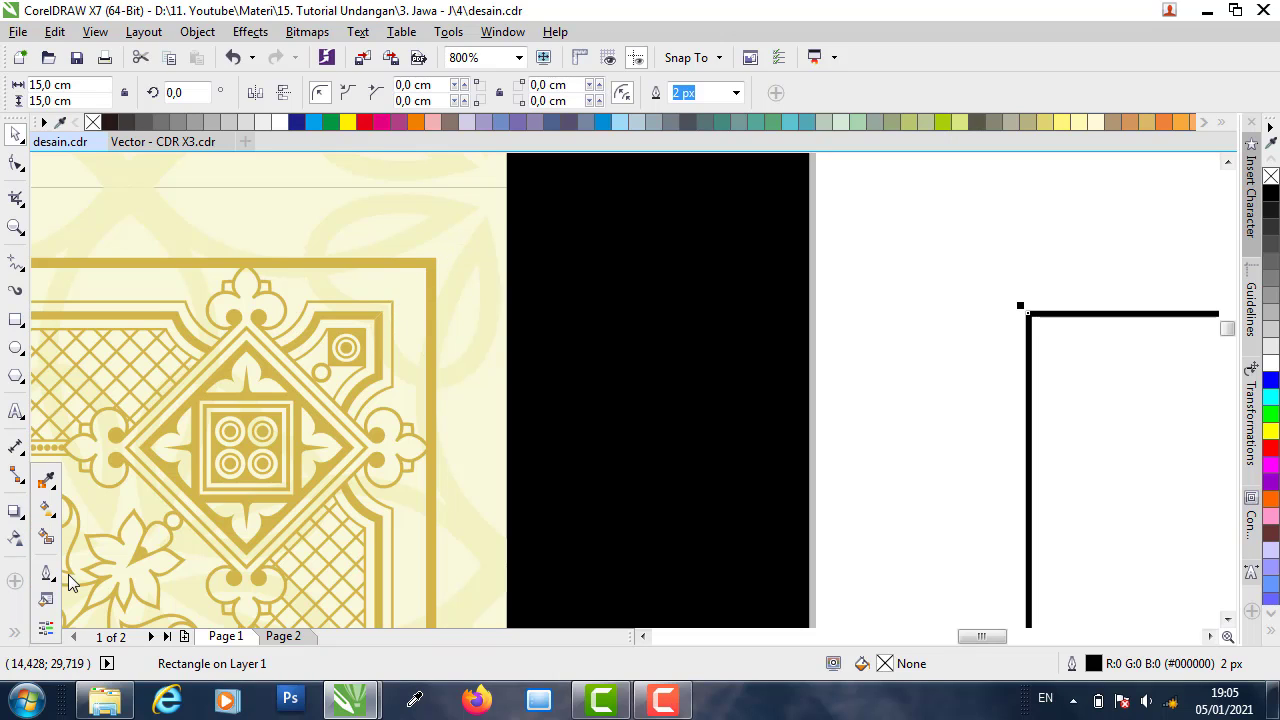
left_click(48, 484)
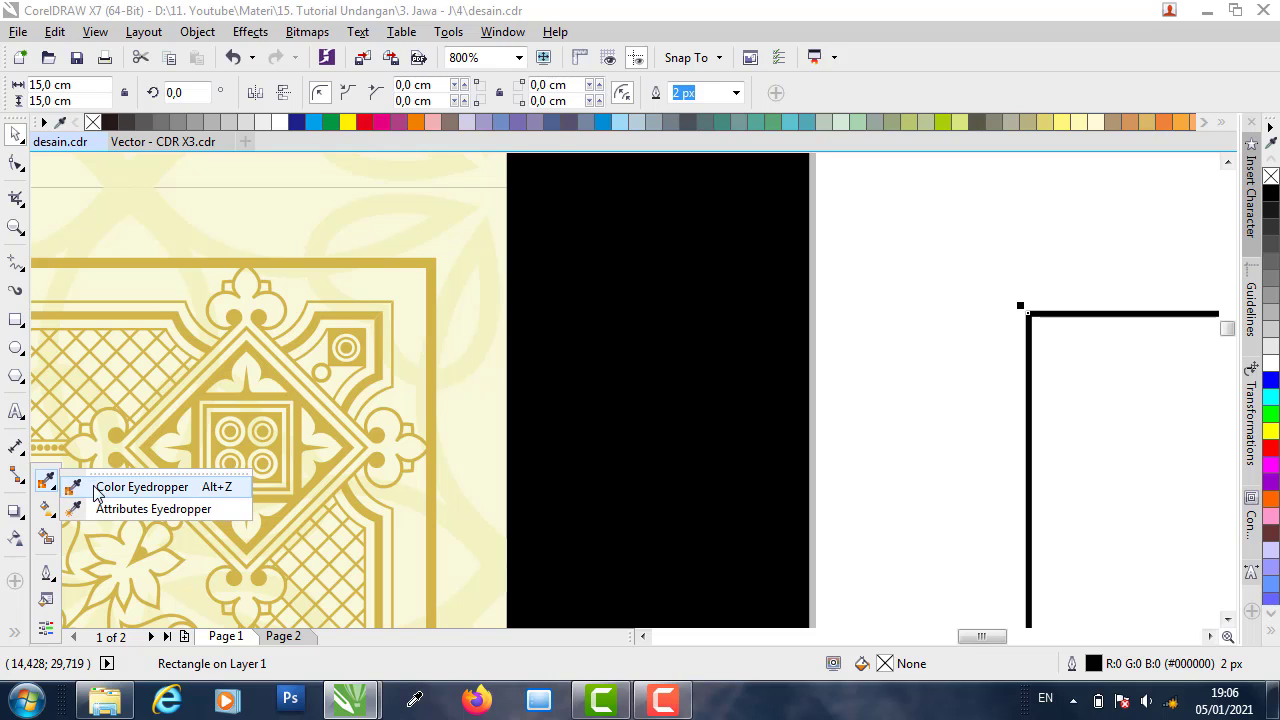
left_click(120, 487)
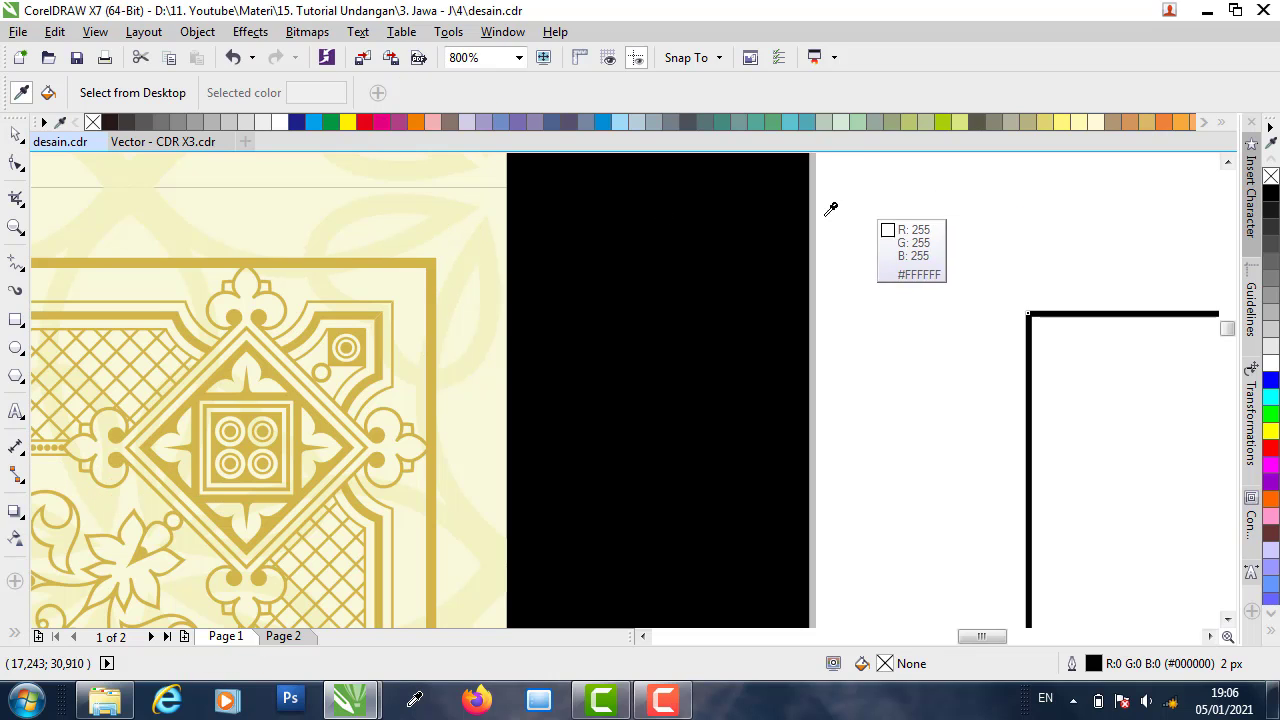
left_click(385, 217)
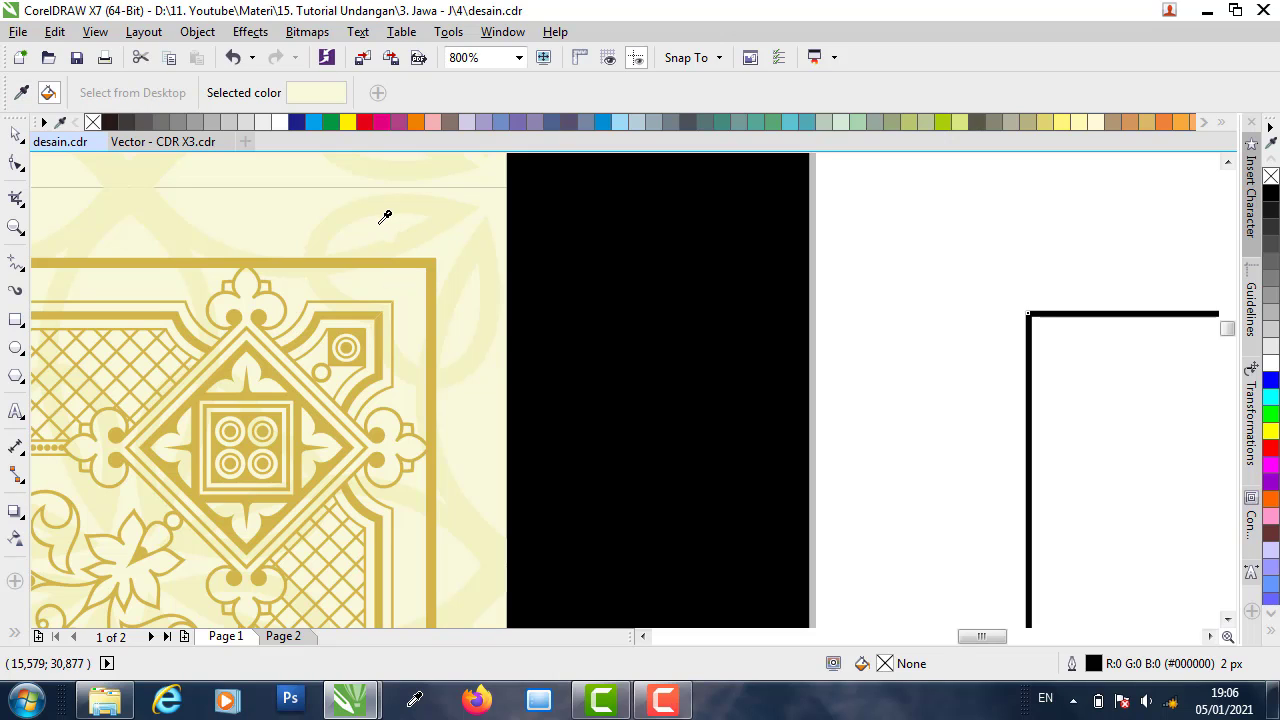
left_click(1108, 370)
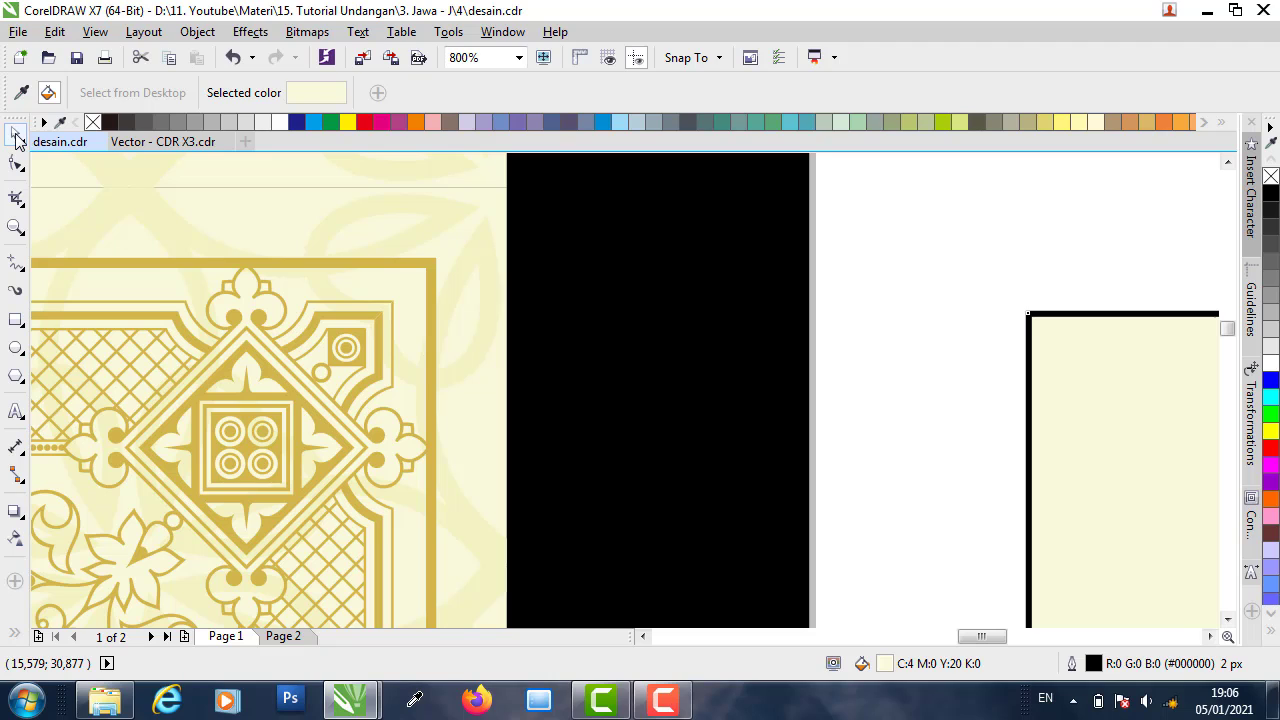
left_click(15, 136)
left_click_drag(1060, 340, 875, 285)
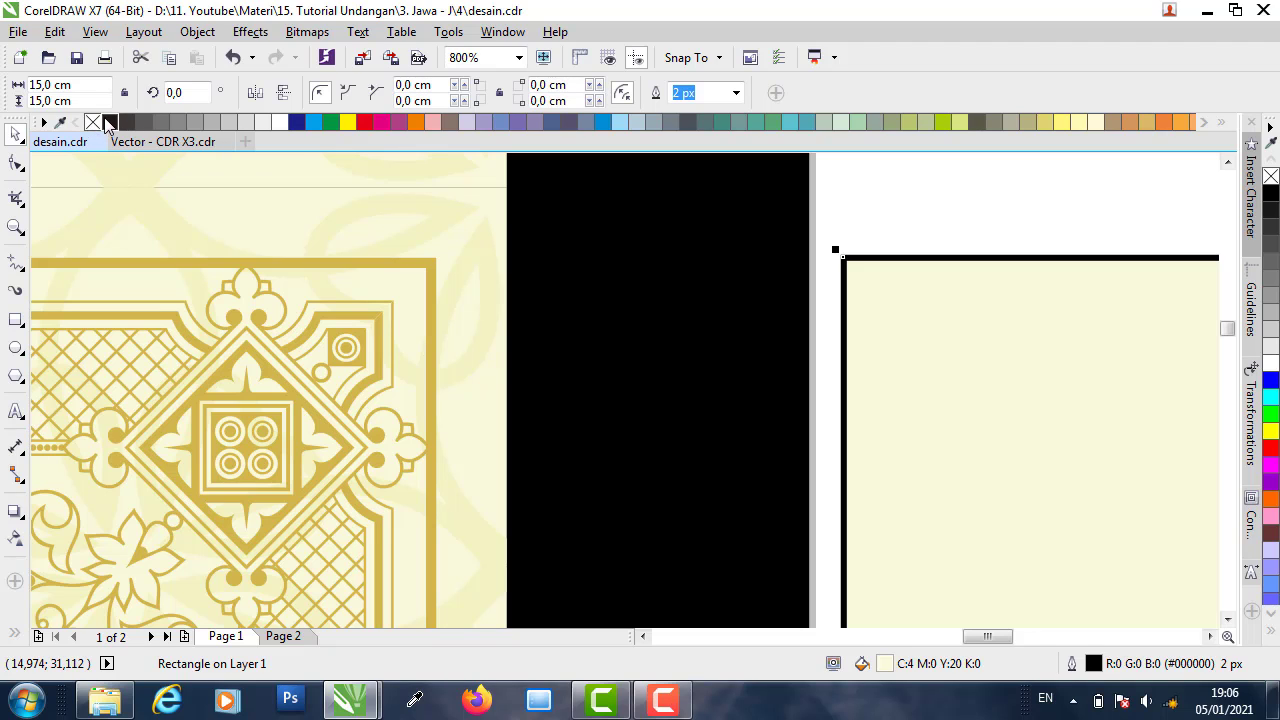
- Remove the cream rectangle's outline and move it over the black page margin, close to the invitation's edge
right_click(92, 122)
left_click(838, 232)
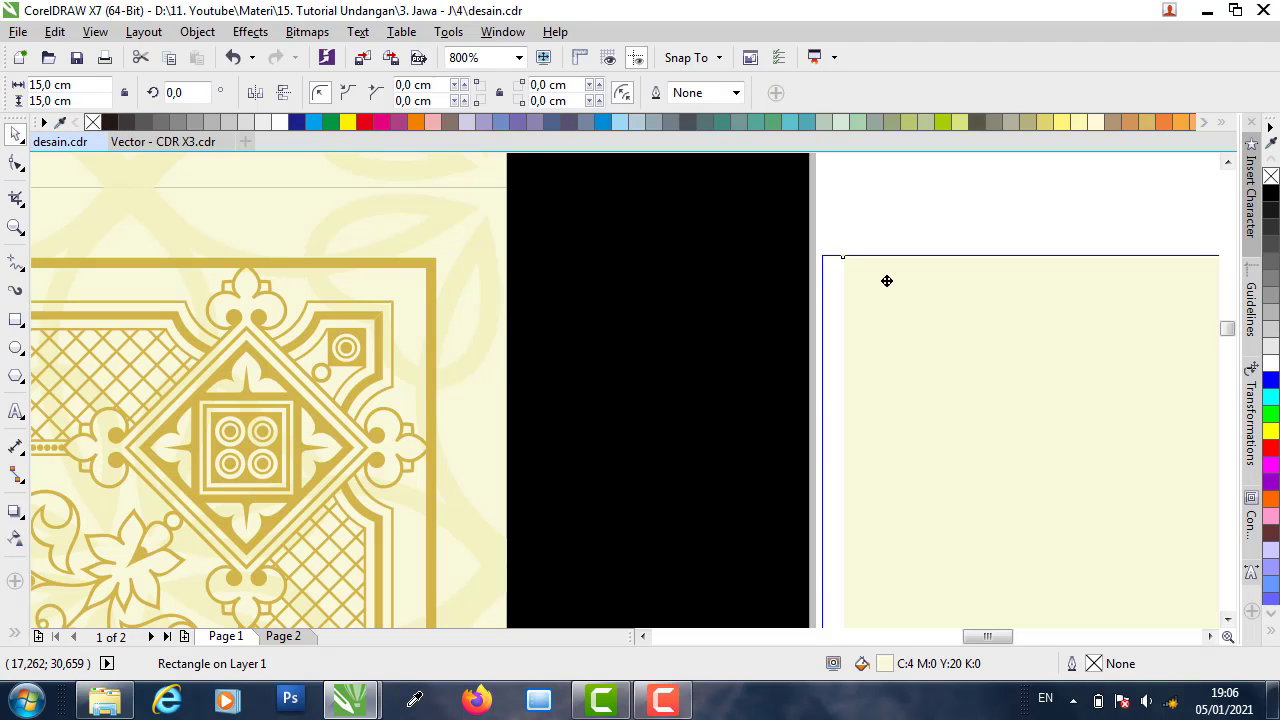
left_click_drag(886, 277, 591, 238)
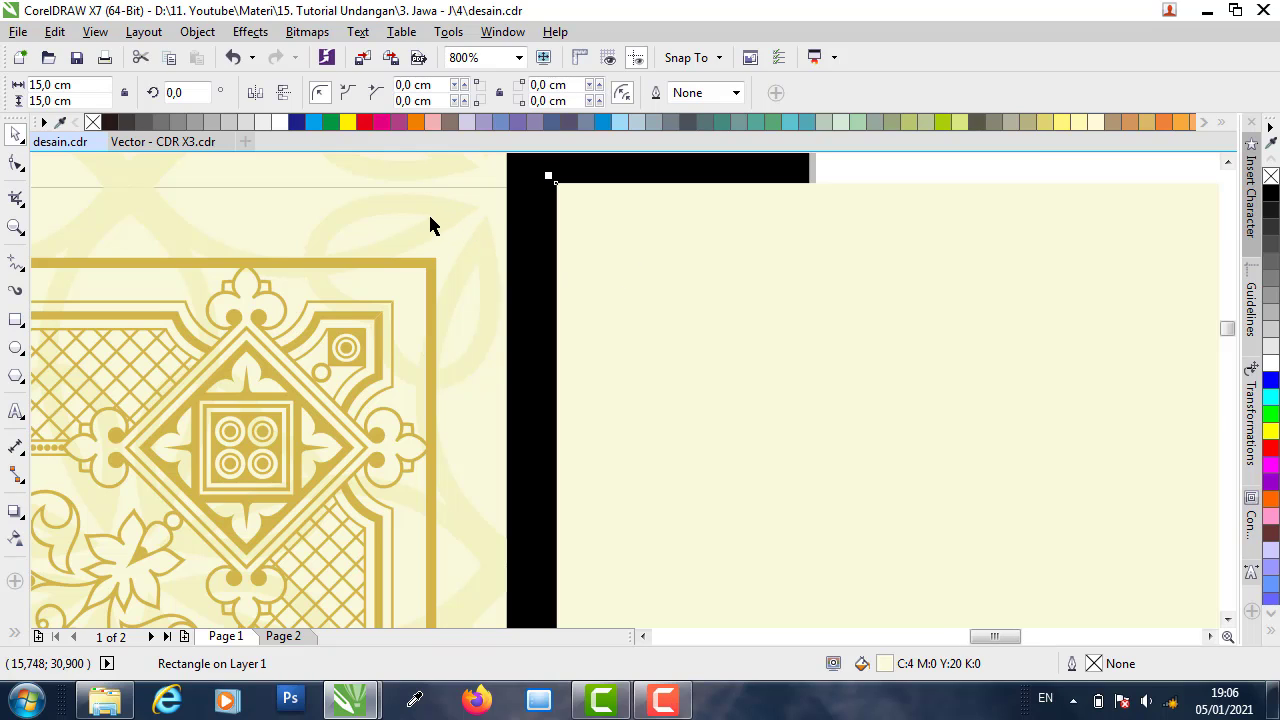
- Copy the 15 × 15 cm floral background pattern from Vector - CDR X3.cdr and paste it into desain.cdr
left_click(160, 142)
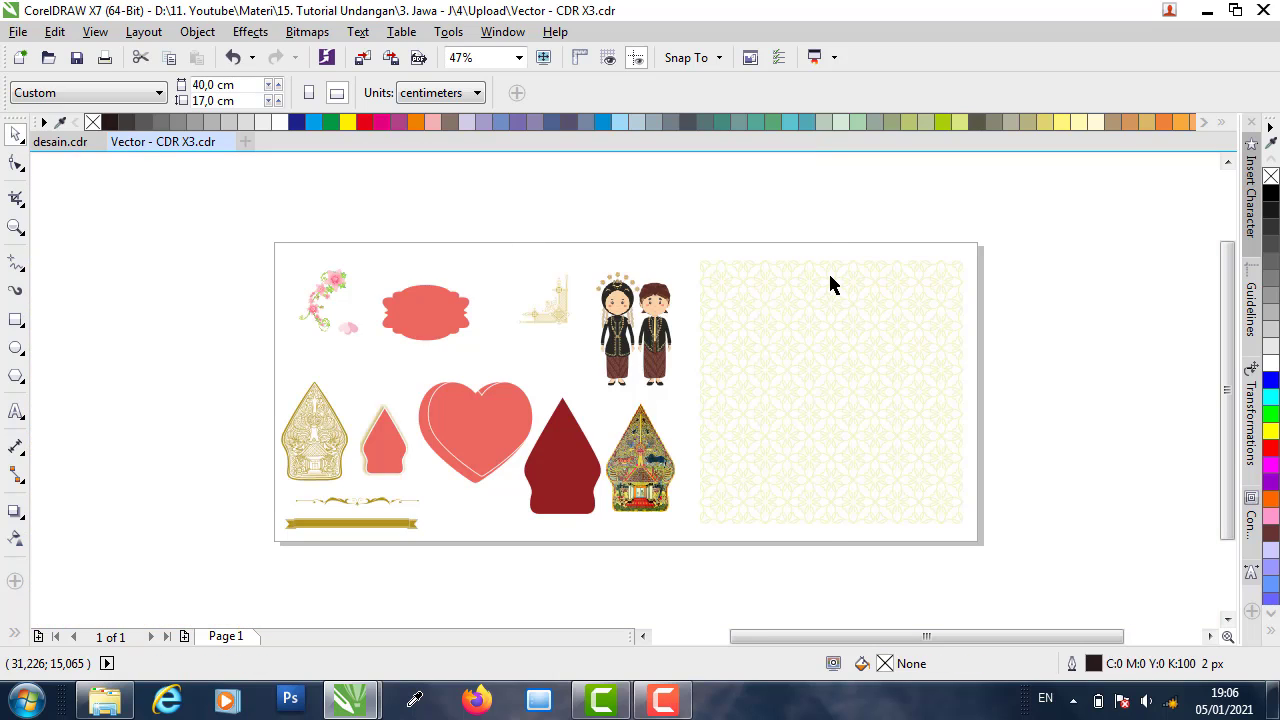
left_click(830, 285)
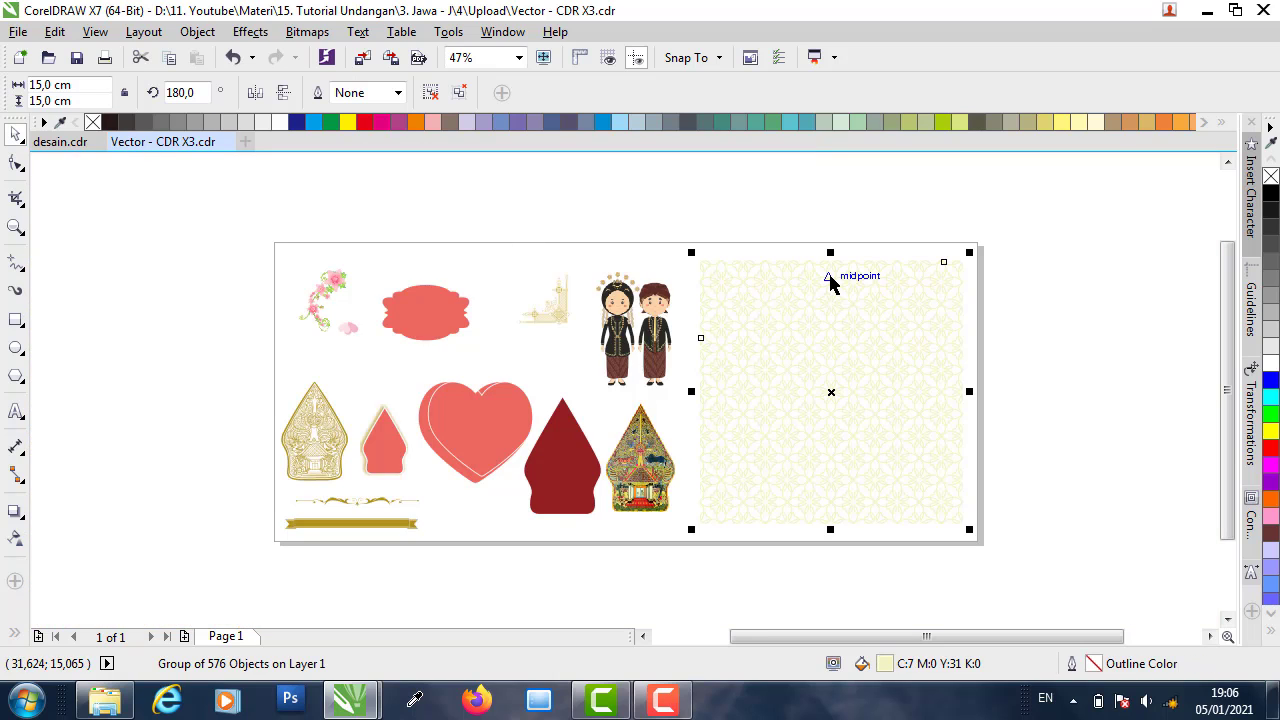
right_click(888, 279)
left_click(948, 403)
left_click(62, 143)
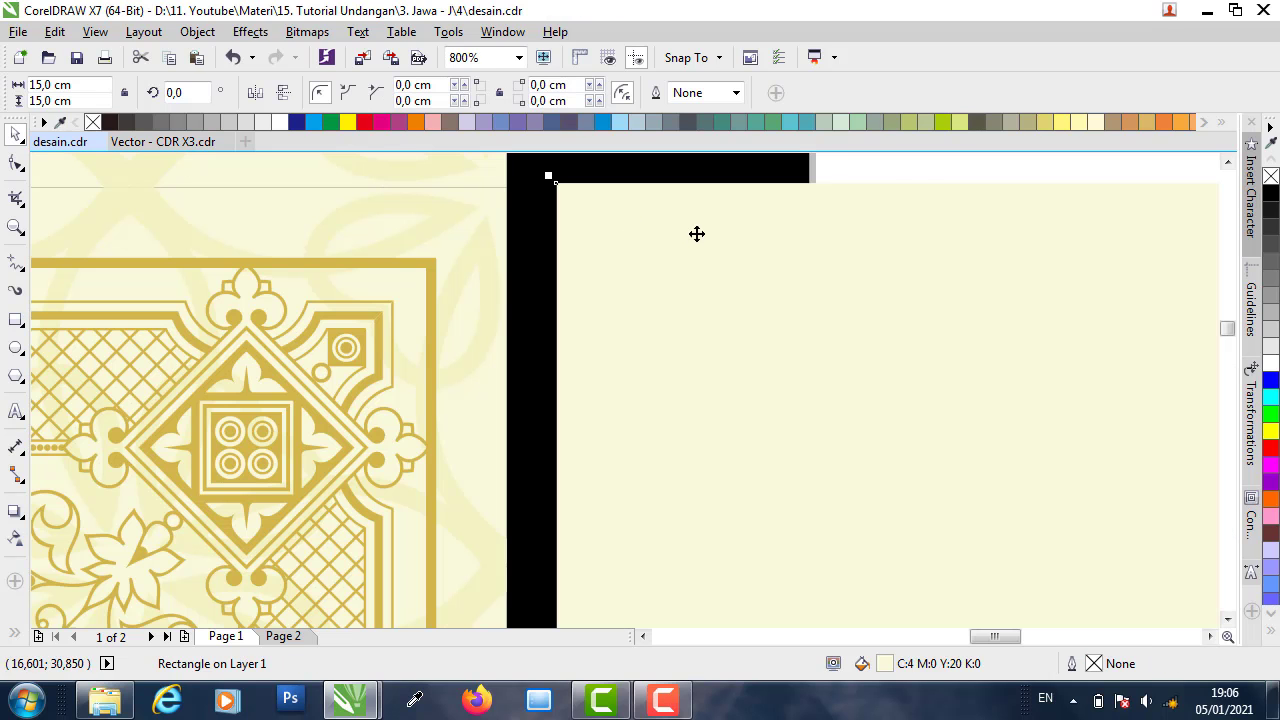
left_click(894, 165)
scroll(477, 338, "down", 5)
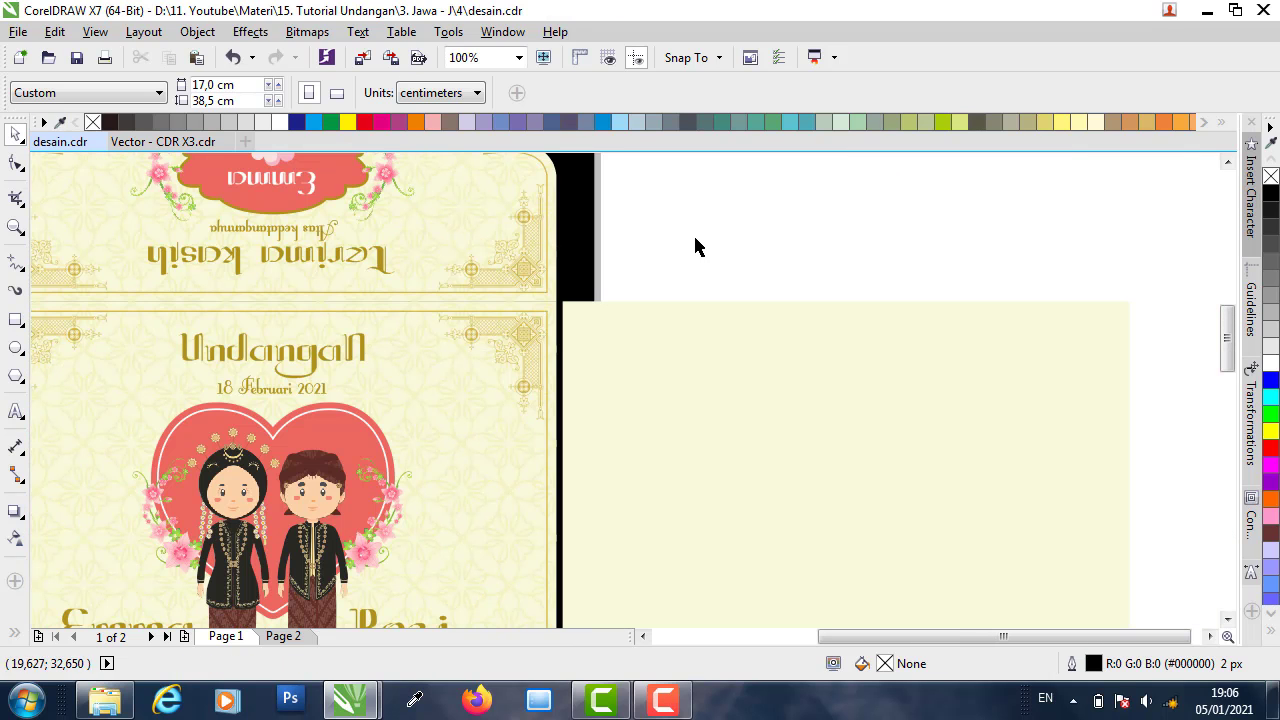
right_click(698, 242)
left_click(752, 367)
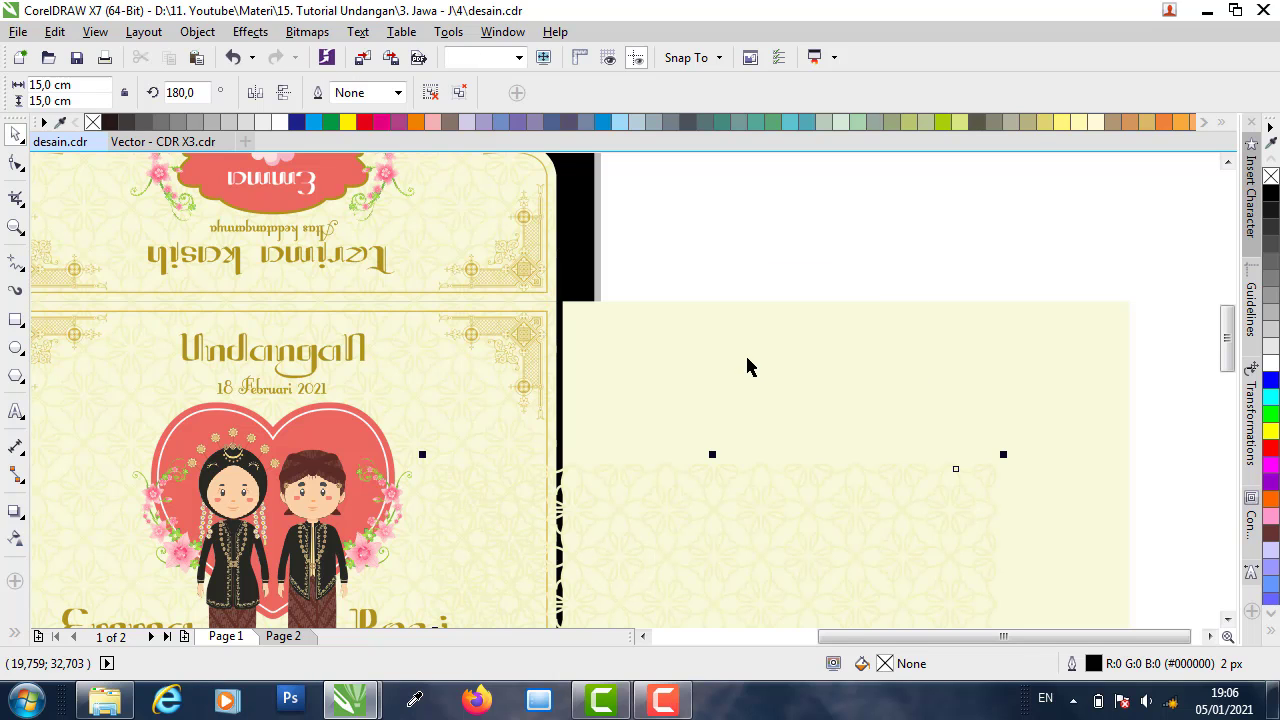
- Move the pasted pattern over the cream rectangle and align the two horizontally and vertically so that they coincide
left_click_drag(665, 470, 673, 468)
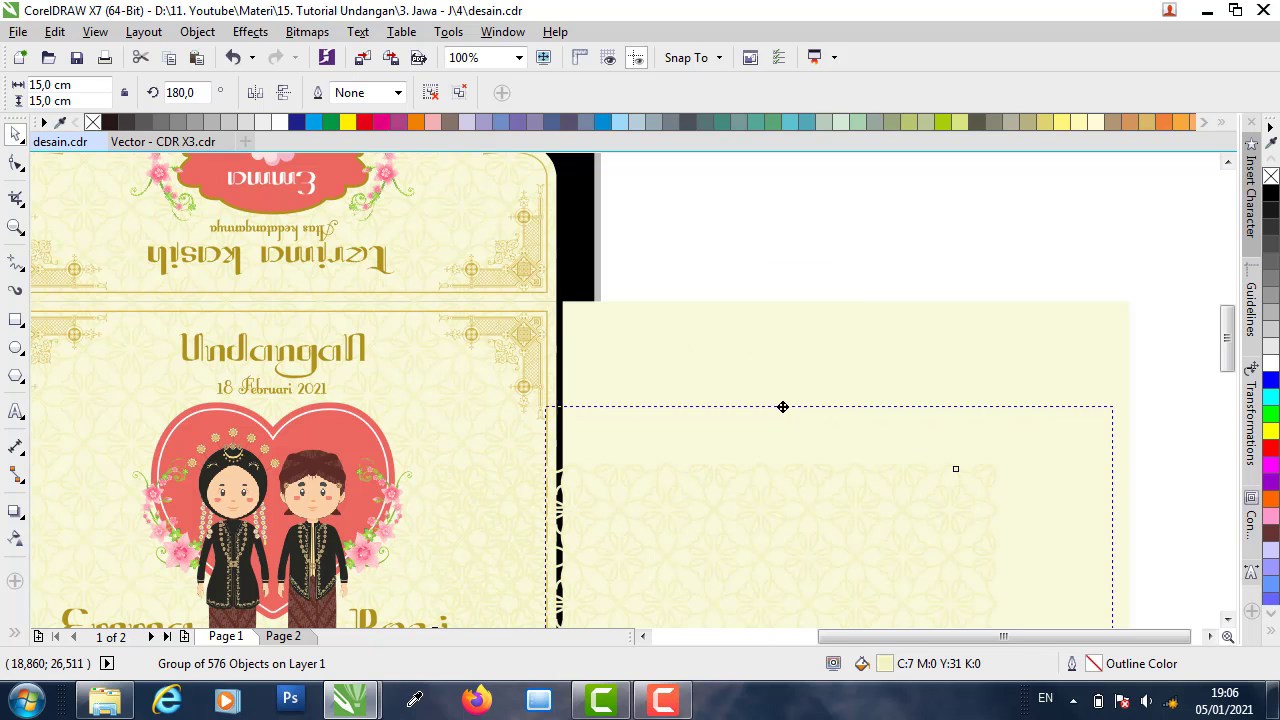
left_click_drag(822, 358, 818, 345)
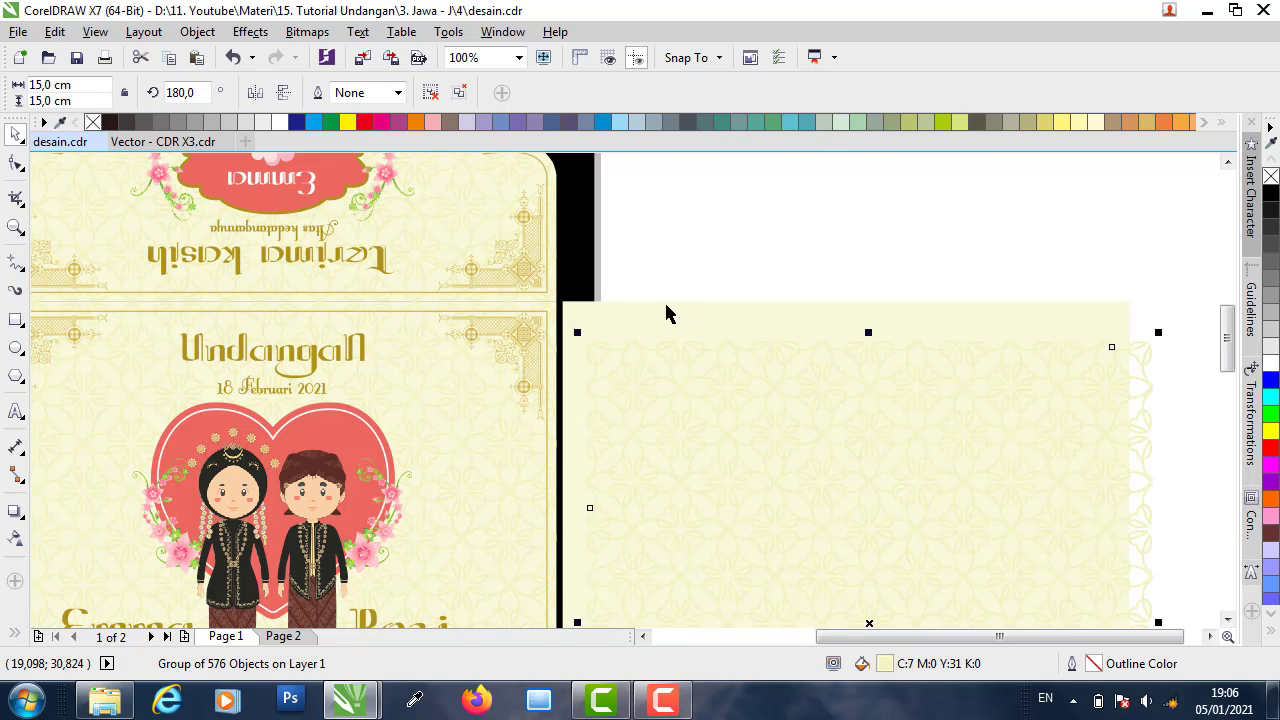
left_click(669, 314, "shift")
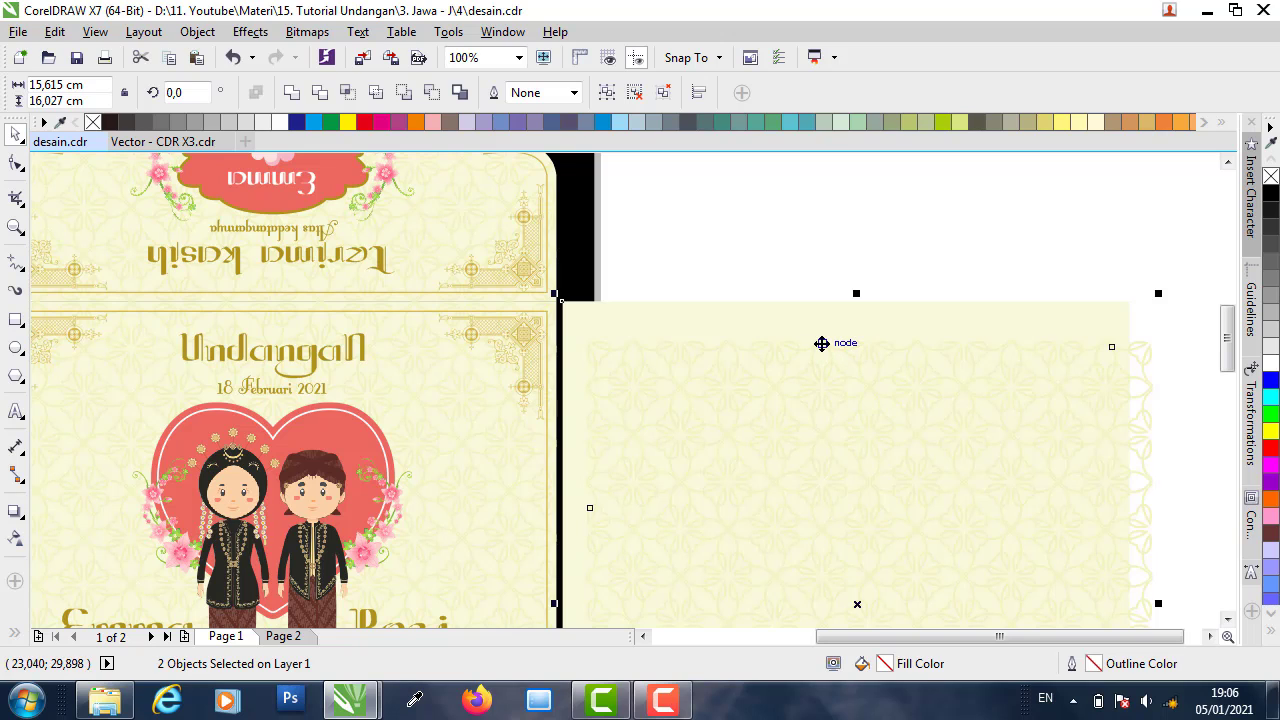
type("15")
key("Return")
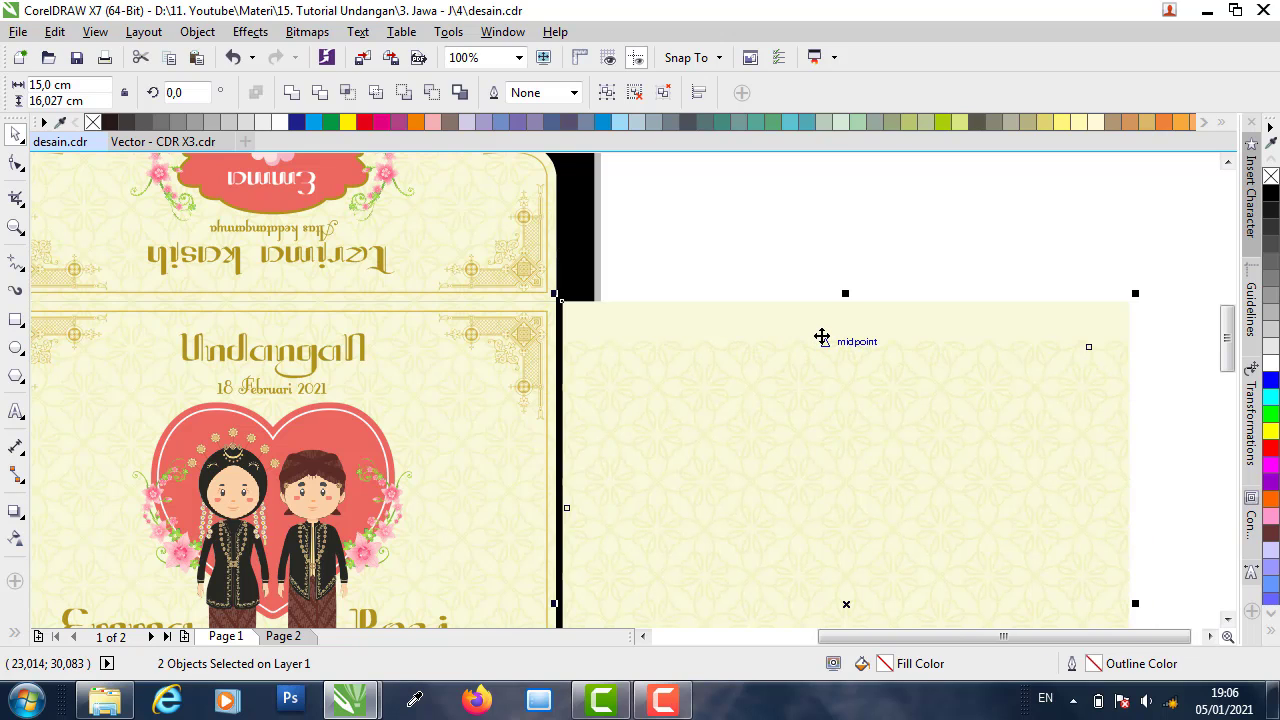
key("Tab")
type("15")
key("Return")
left_click(730, 272)
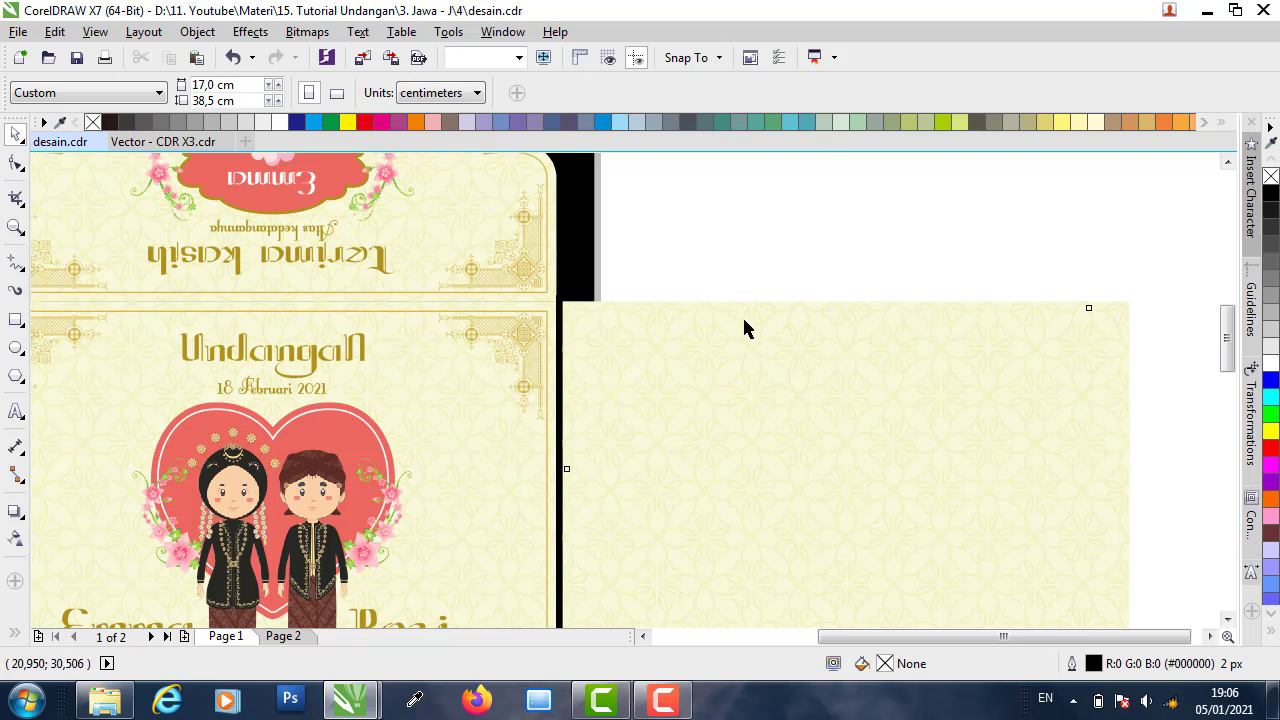
left_click(743, 328)
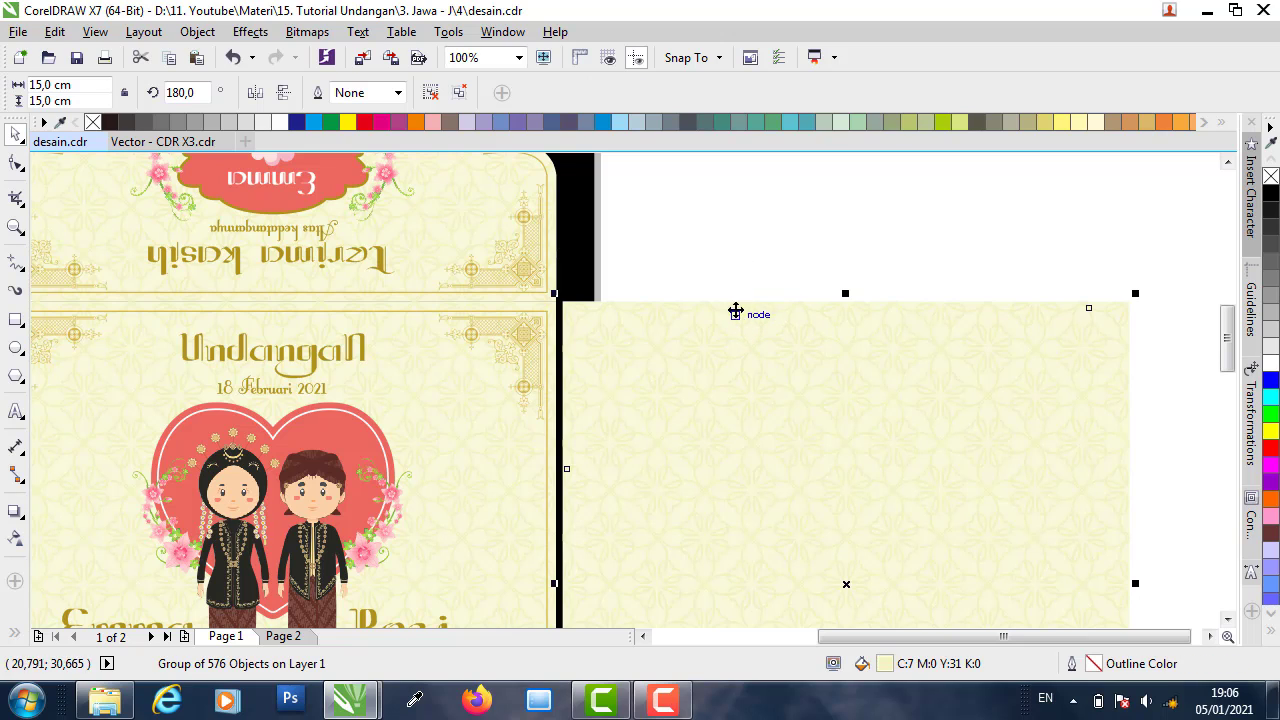
left_click(690, 234)
- Ungroup the 15 × 15 cm design group of the invitation's middle panel and clear the selection
scroll(691, 238, "down", 1)
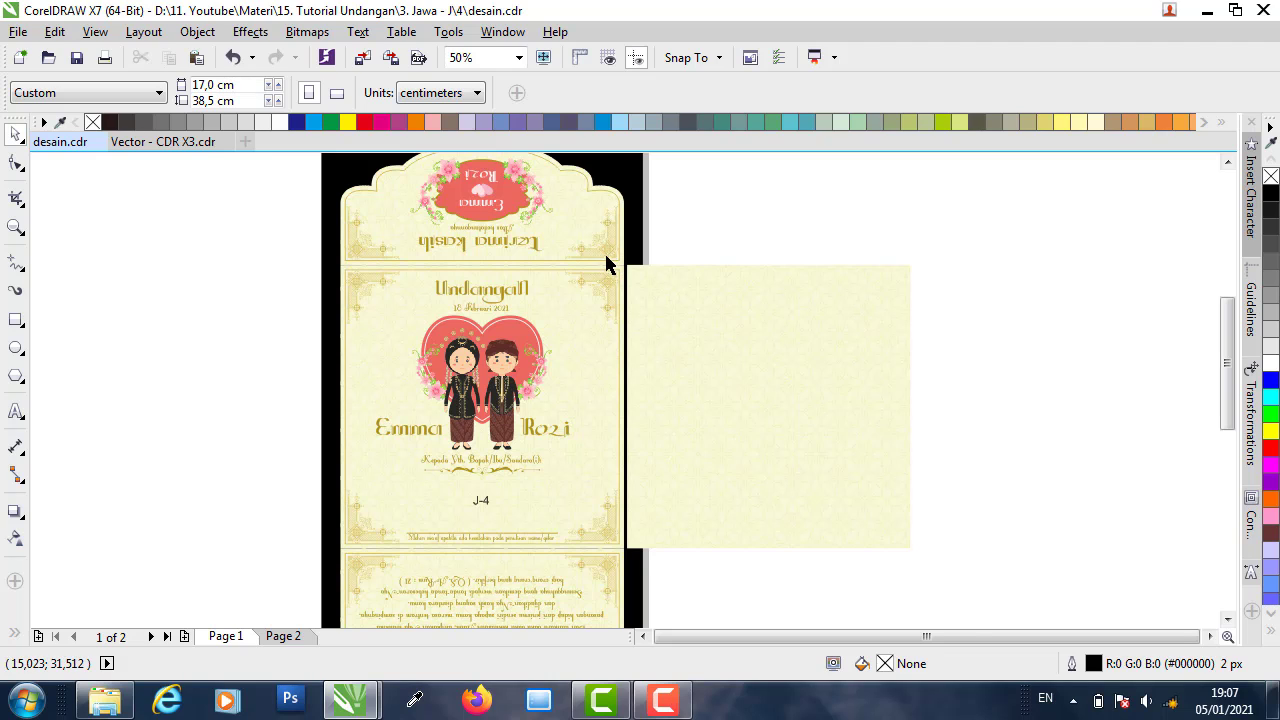
scroll(607, 263, "up", 1)
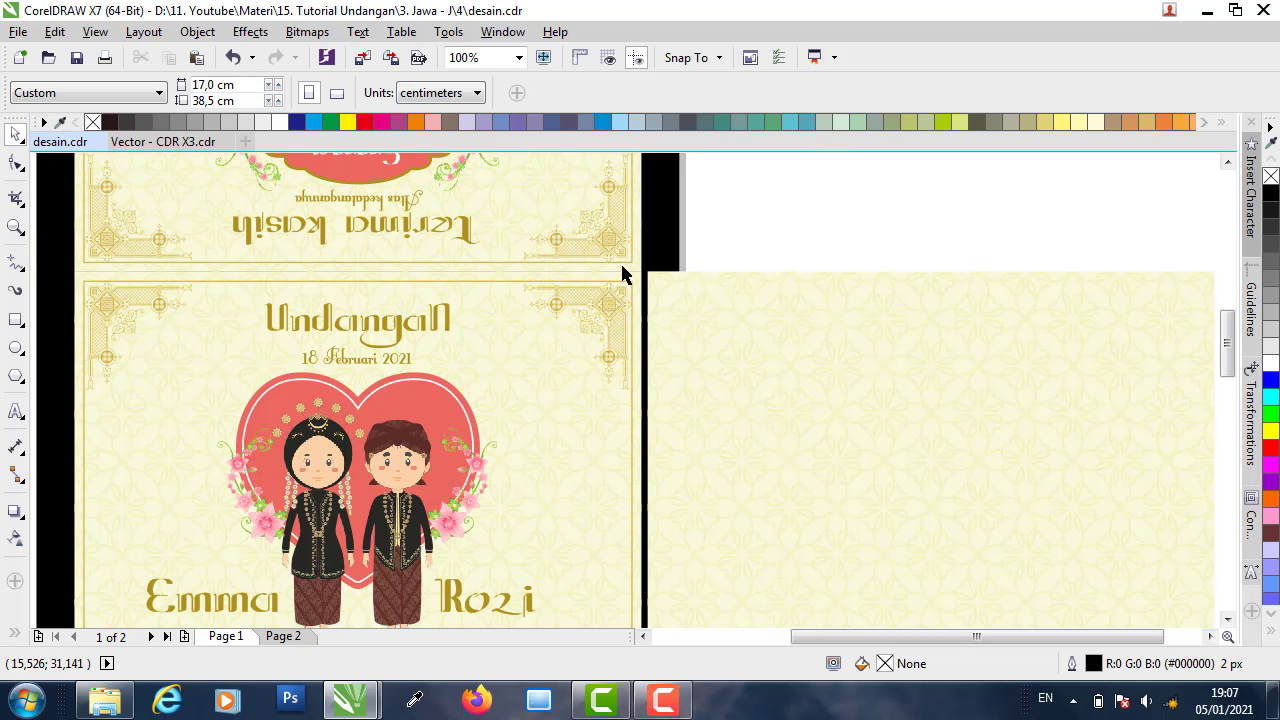
scroll(596, 268, "up", 2)
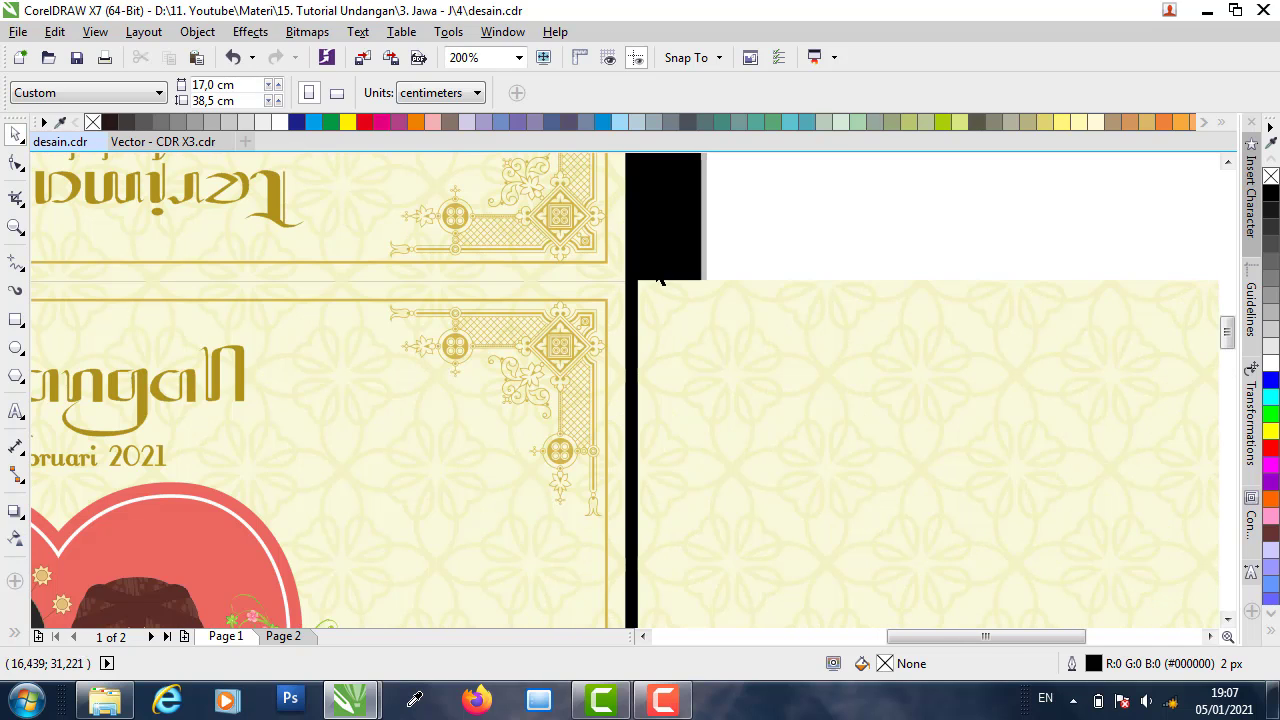
left_click(555, 340)
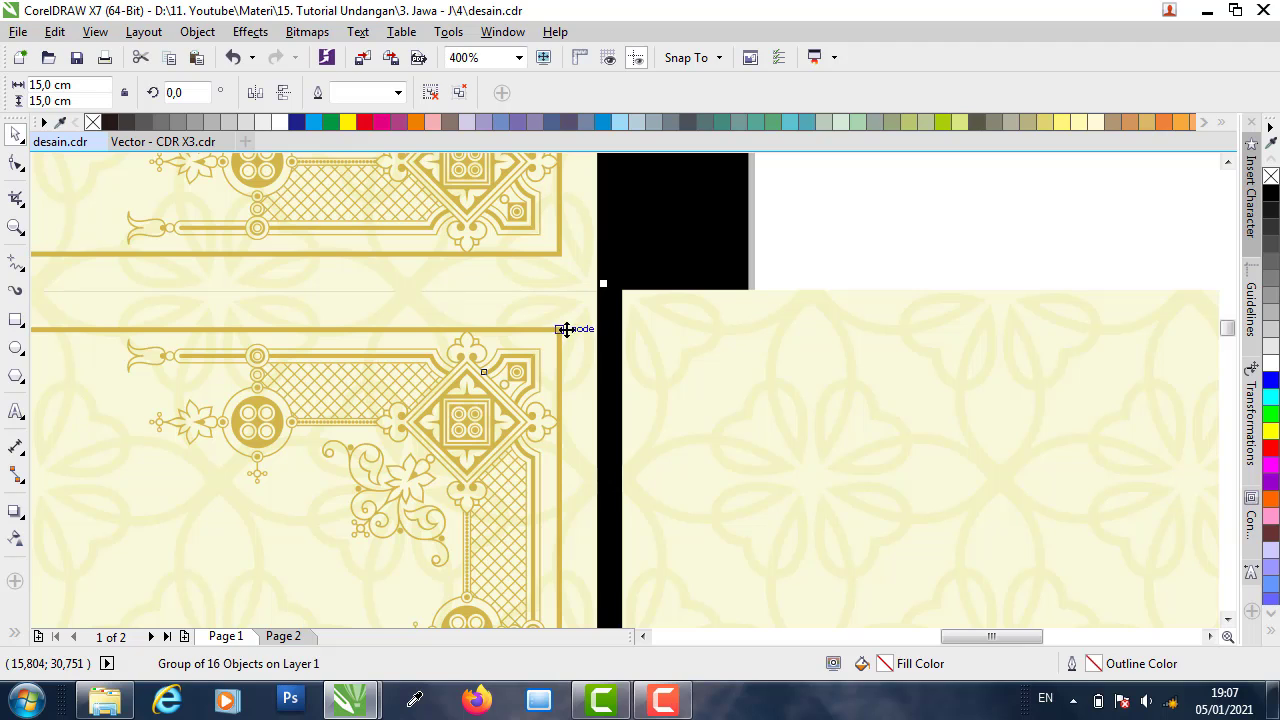
left_click(432, 93)
left_click(752, 243)
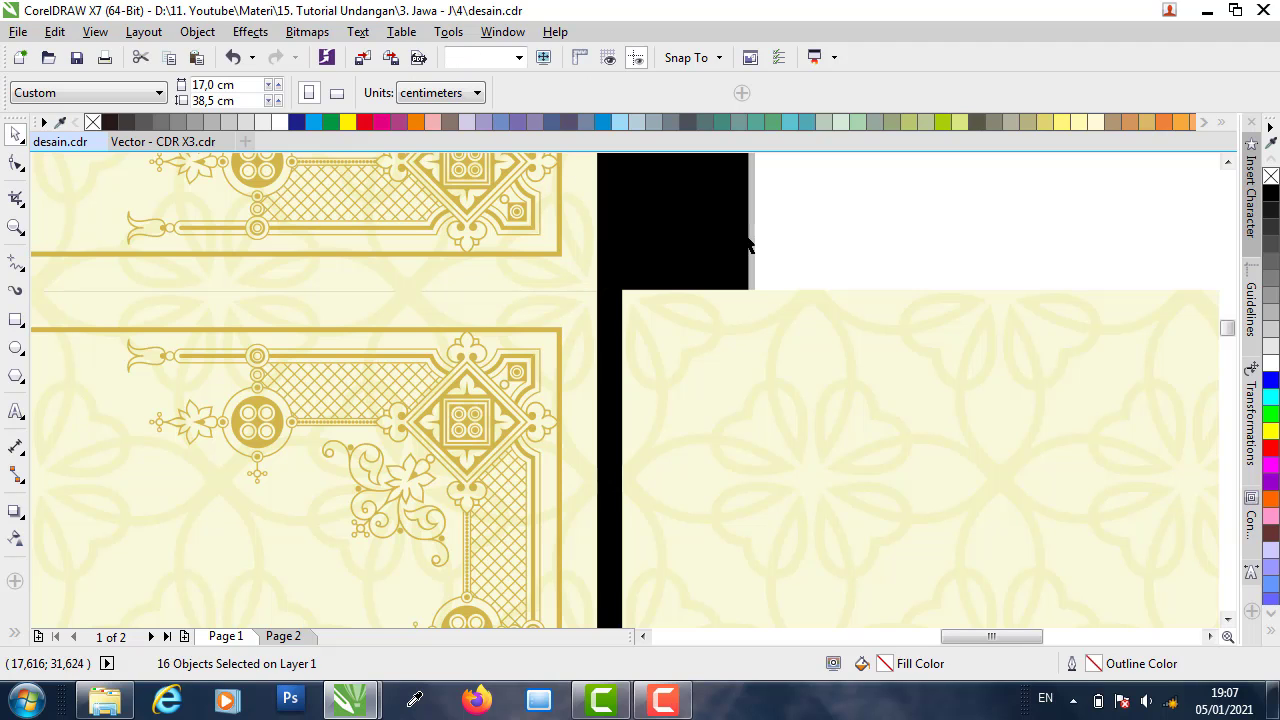
- Try to shift the middle panel's gold border frame outwards by its corner, undo the change and clear the selection
left_click_drag(557, 338, 587, 298)
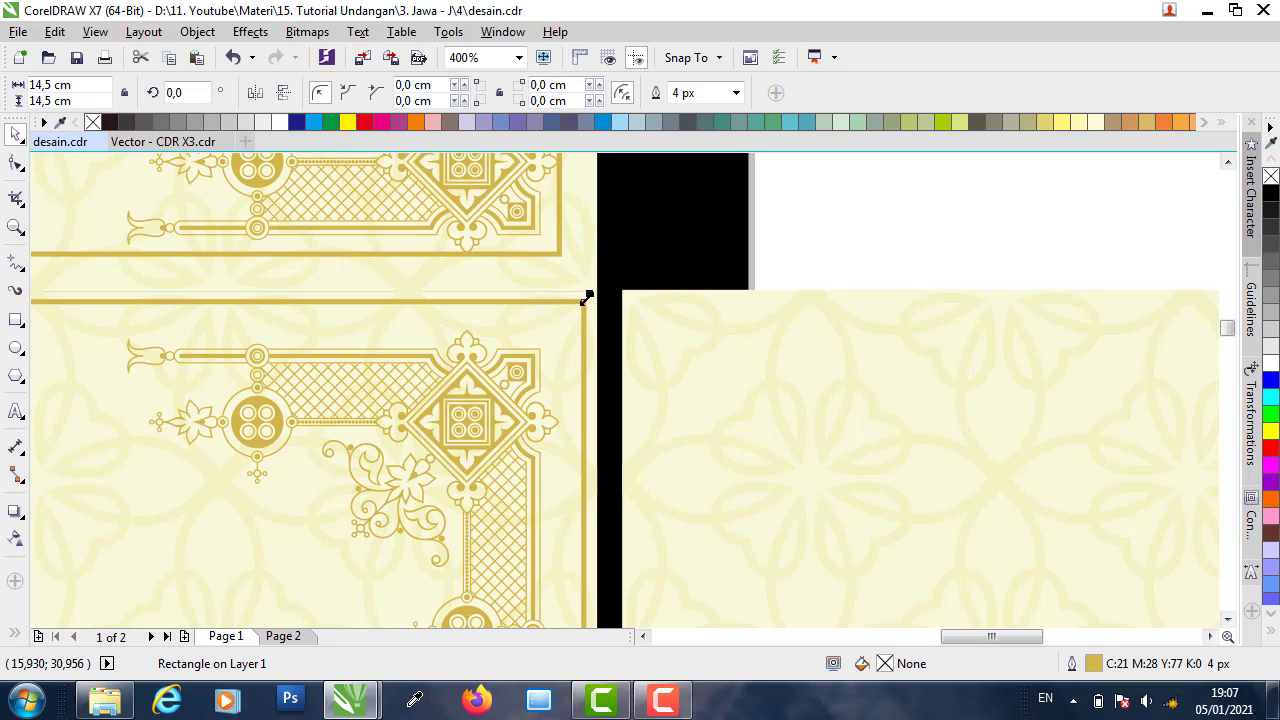
key("ctrl+z")
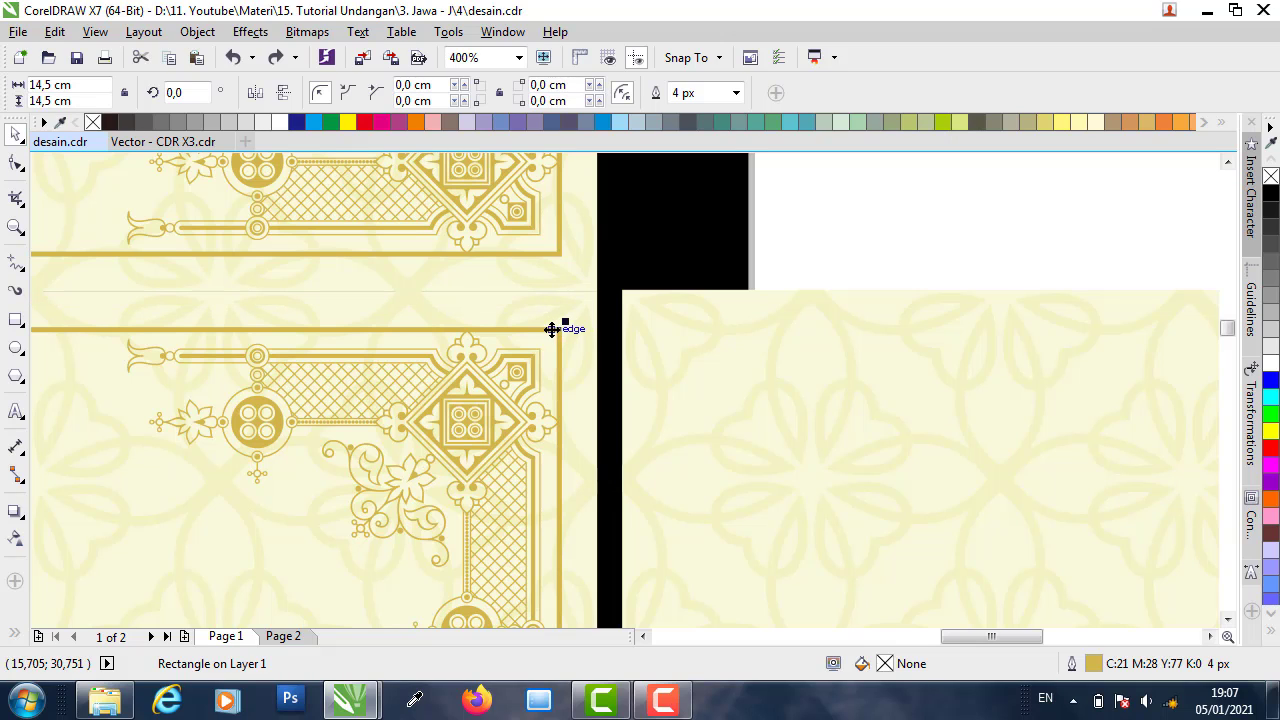
left_click(317, 318)
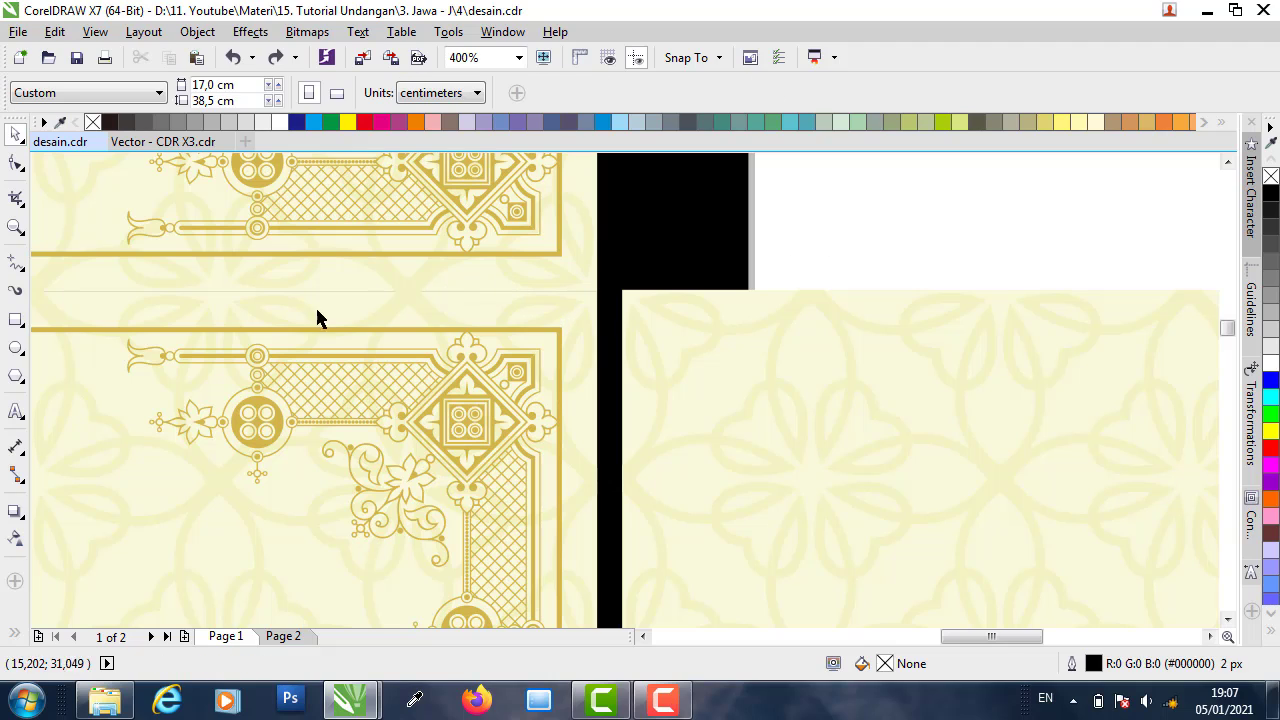
- Draw a rectangle about 1.76 × 1.55 cm over the new panel's upper corner and move it inside the pattern
left_click(17, 321)
left_click_drag(657, 221, 925, 457)
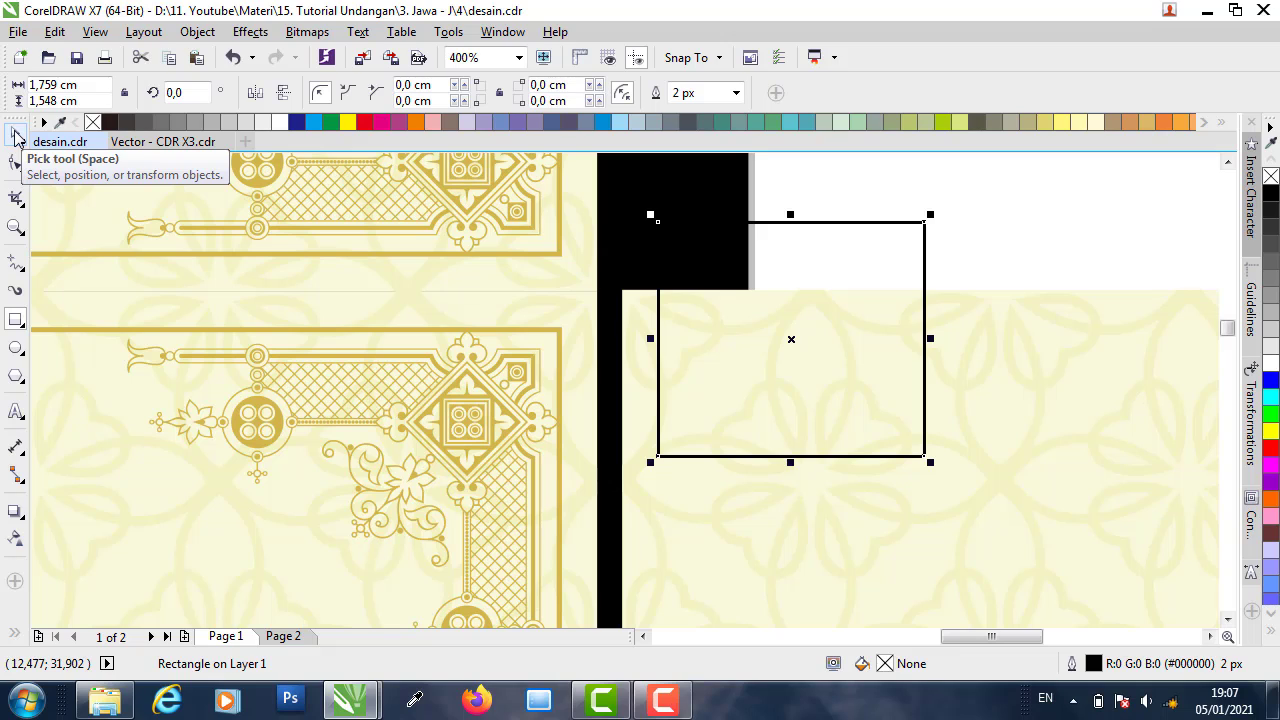
left_click(16, 137)
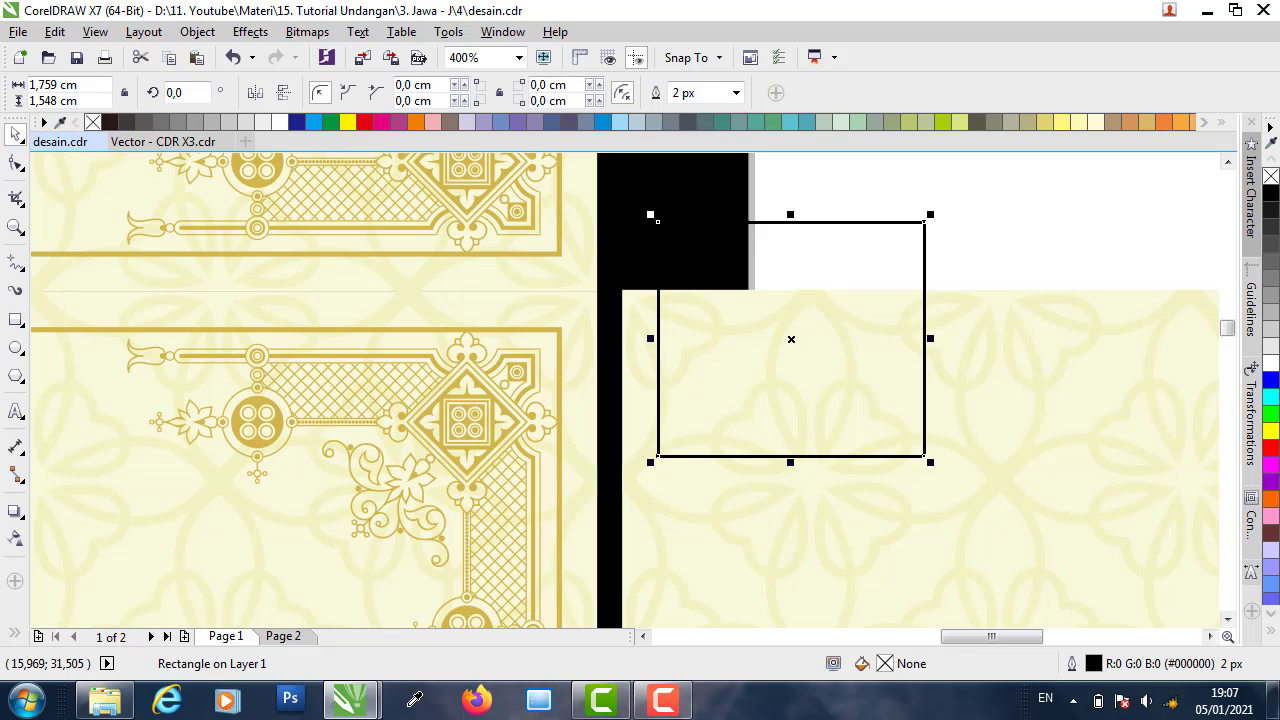
left_click_drag(826, 247, 811, 331)
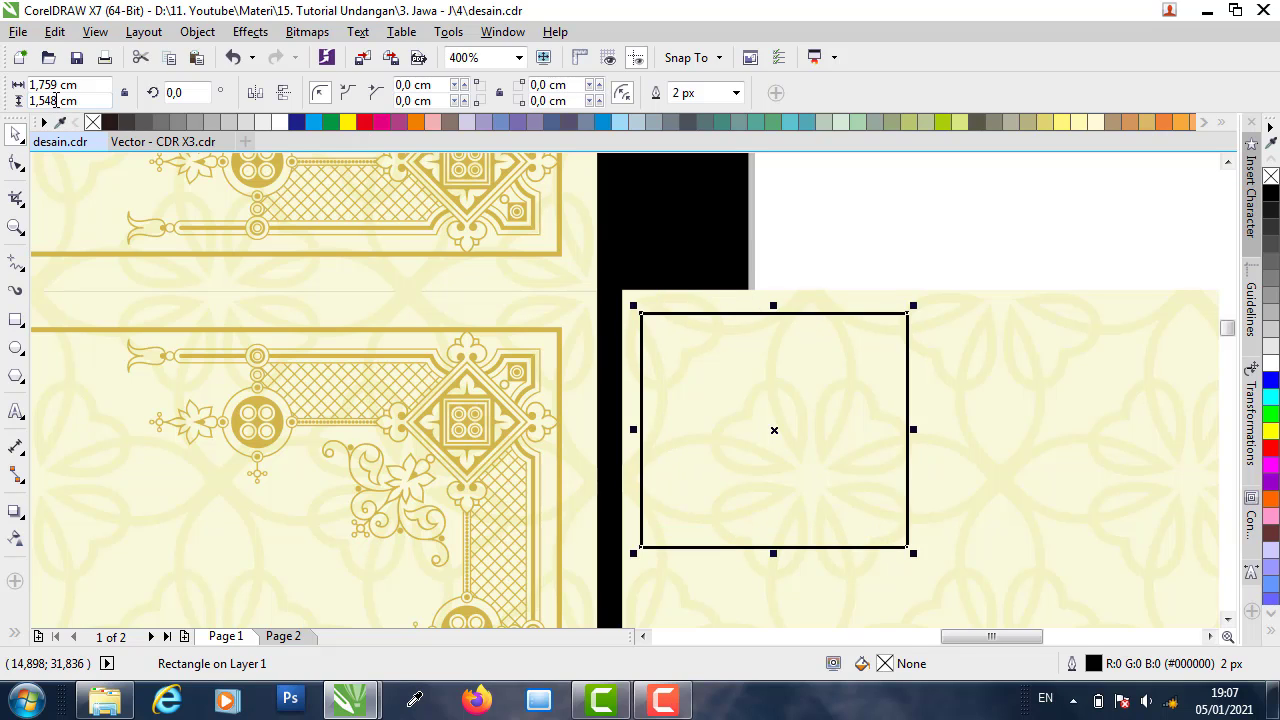
- Set the new rectangle's size to 14 × 14 cm and centre it horizontally and vertically on the patterned panel
double_click(61, 85)
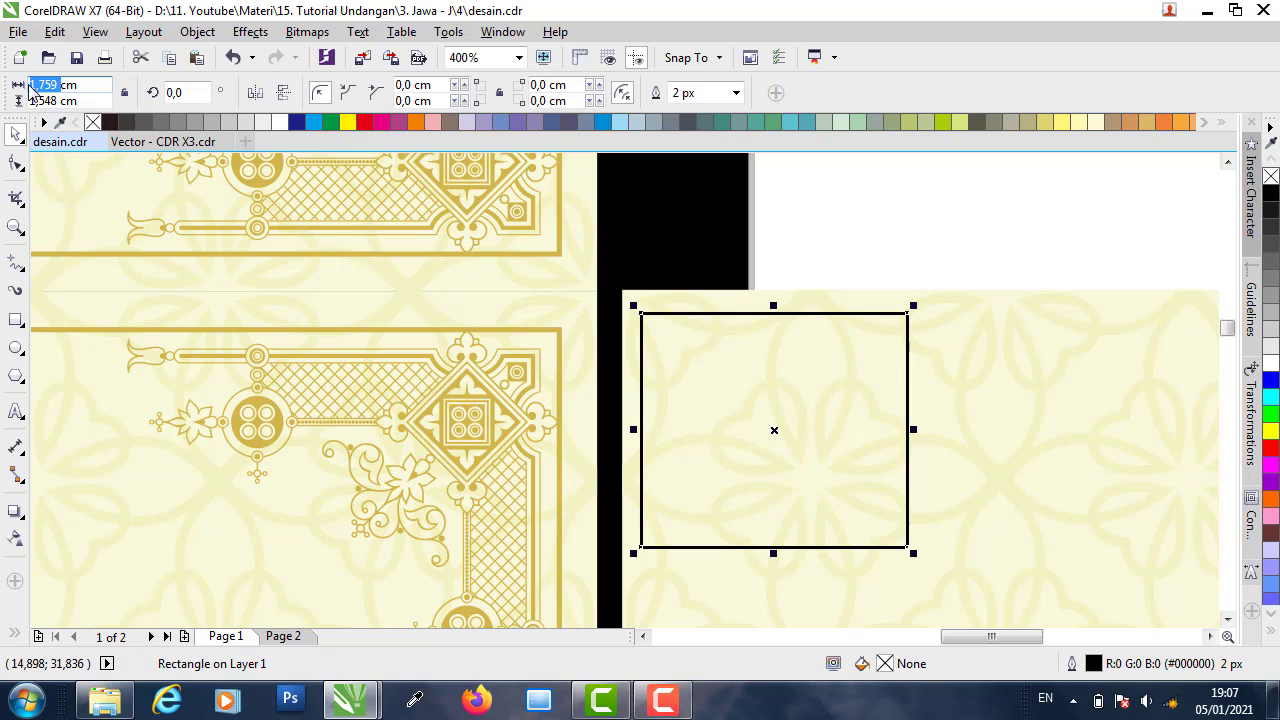
type("14")
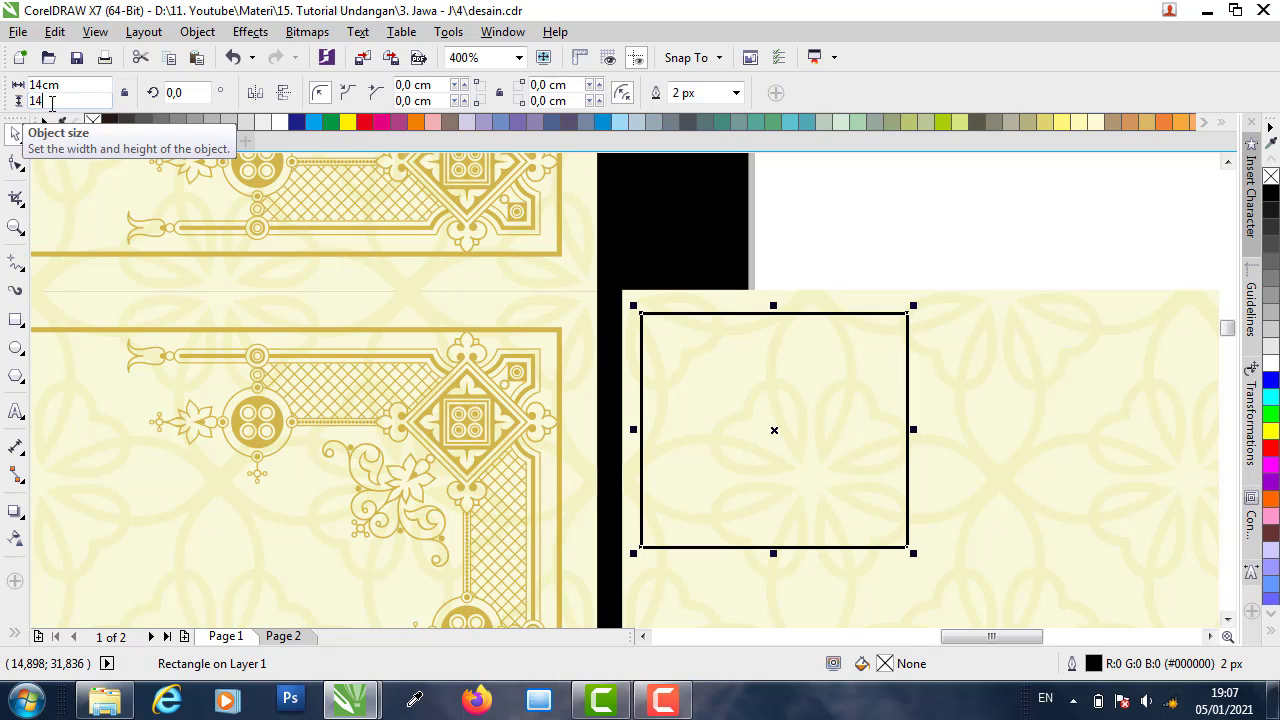
key("Return")
scroll(716, 318, "down", 3)
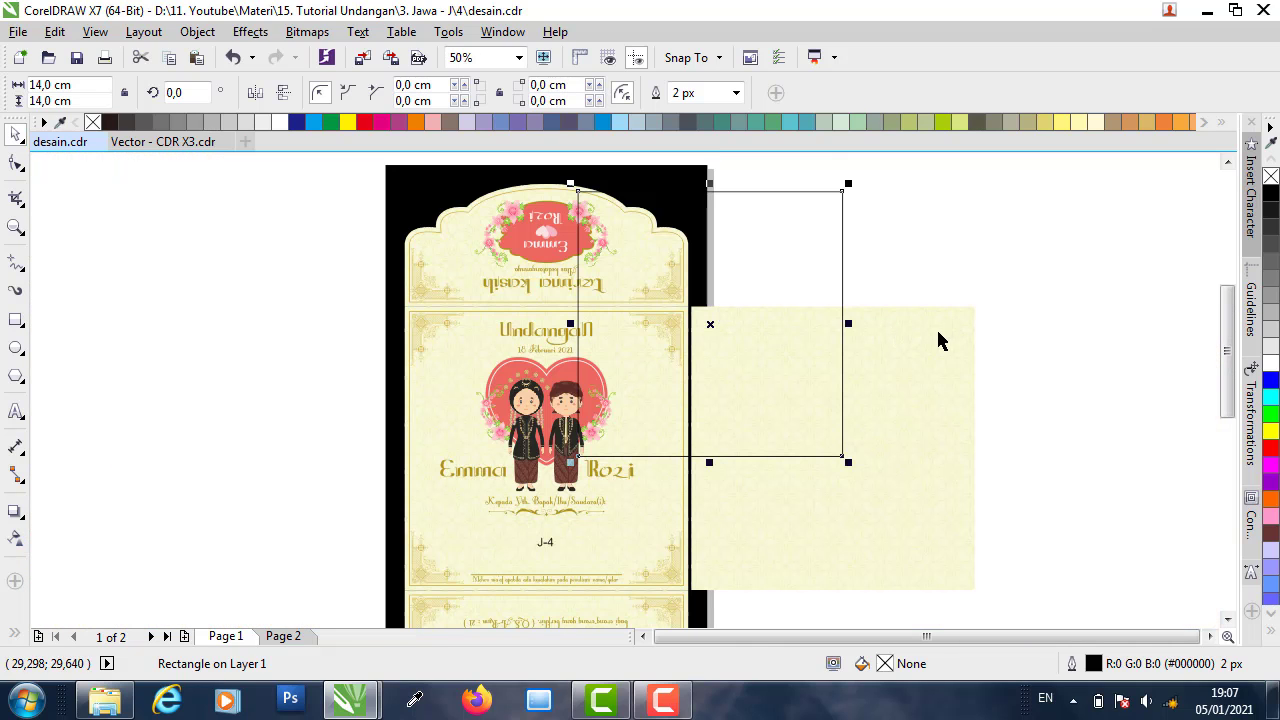
left_click(942, 337, "shift")
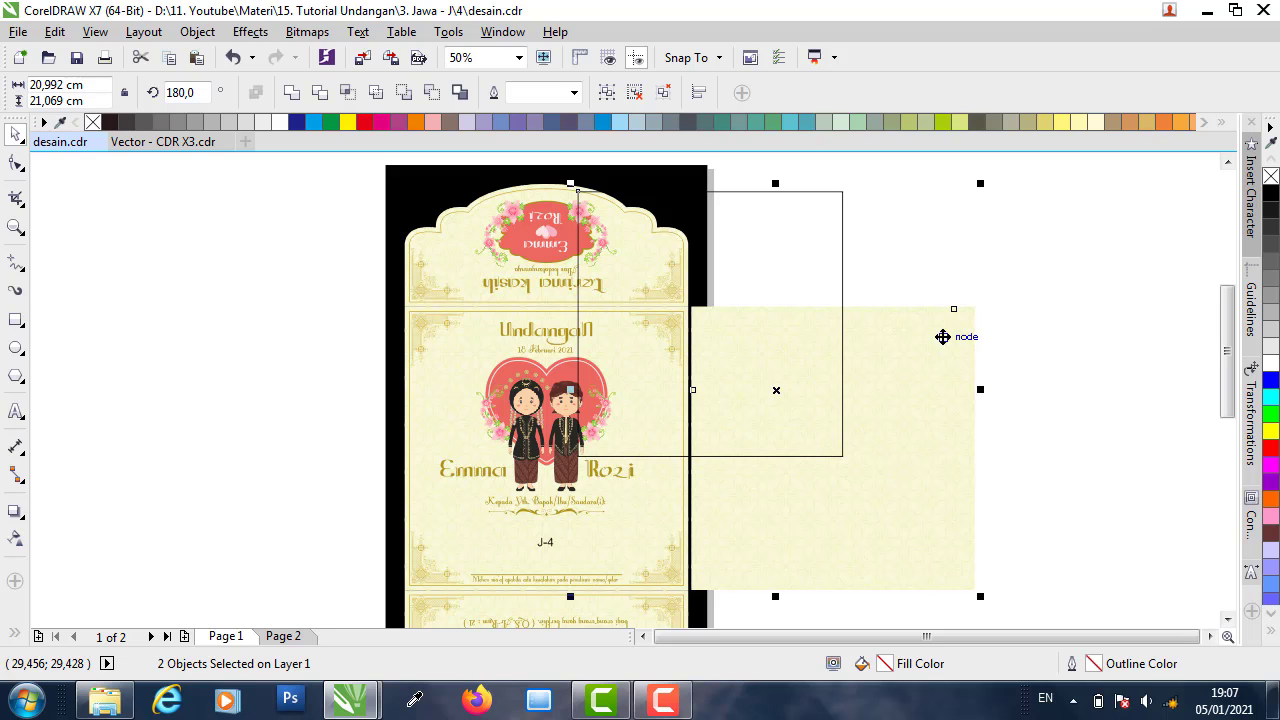
key("c")
key("e")
left_click(857, 305)
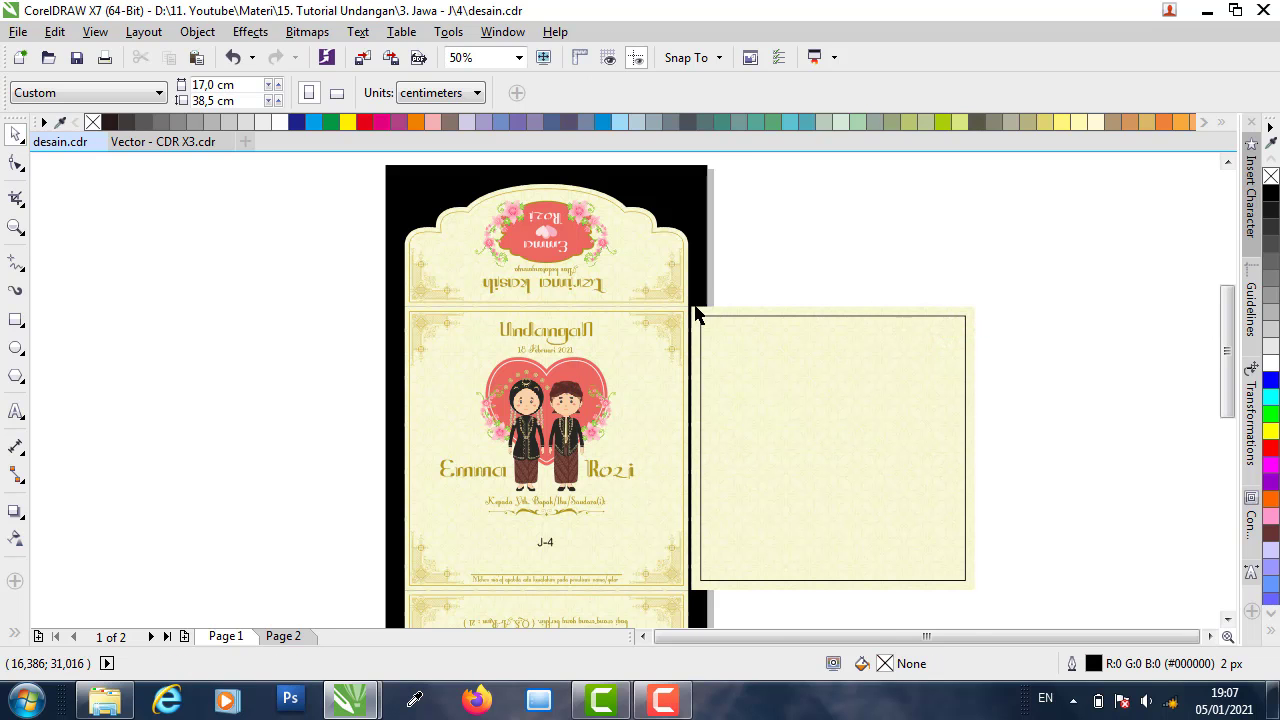
- Set the black border rectangle's width and height to 14.5 cm
scroll(697, 313, "up", 3)
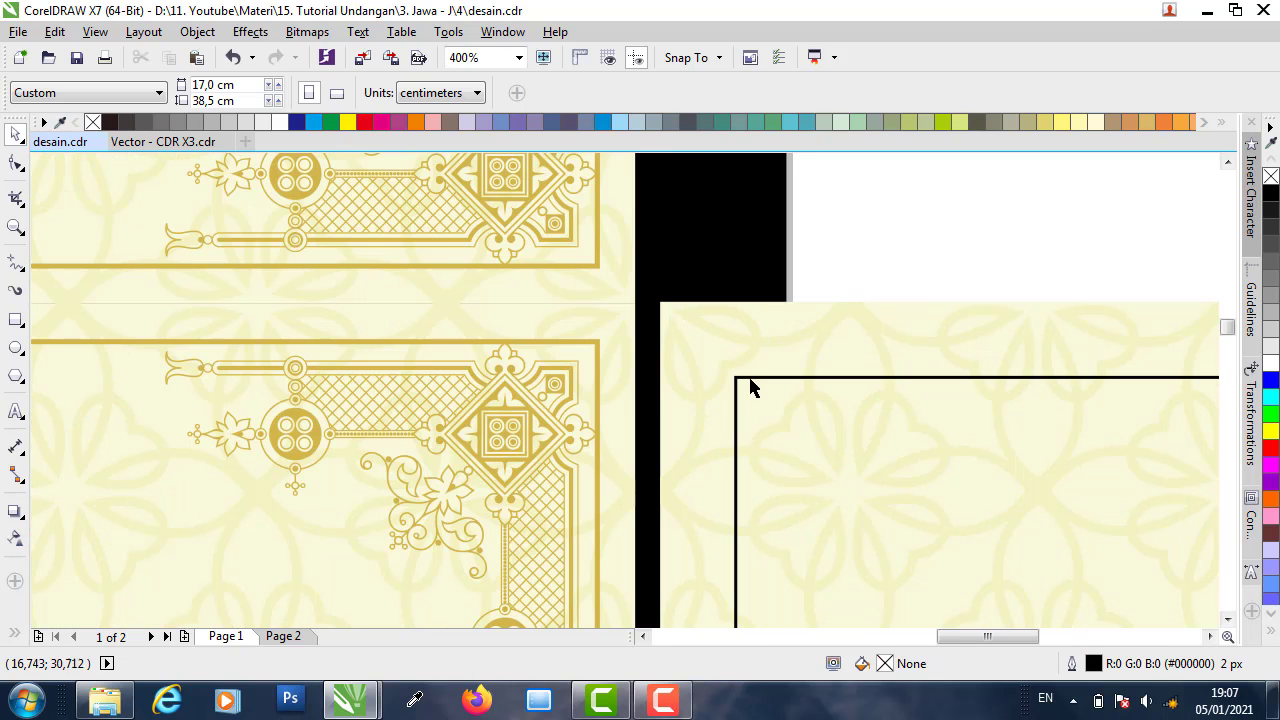
left_click(757, 378)
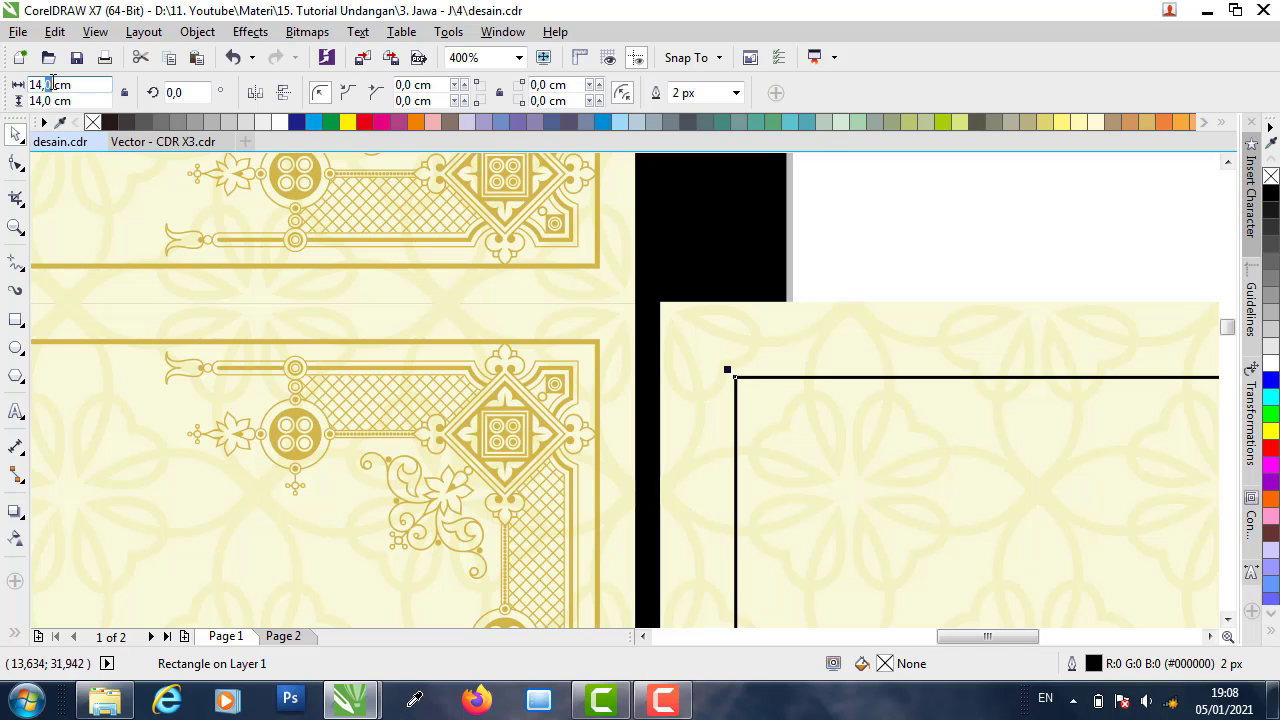
left_click(47, 100)
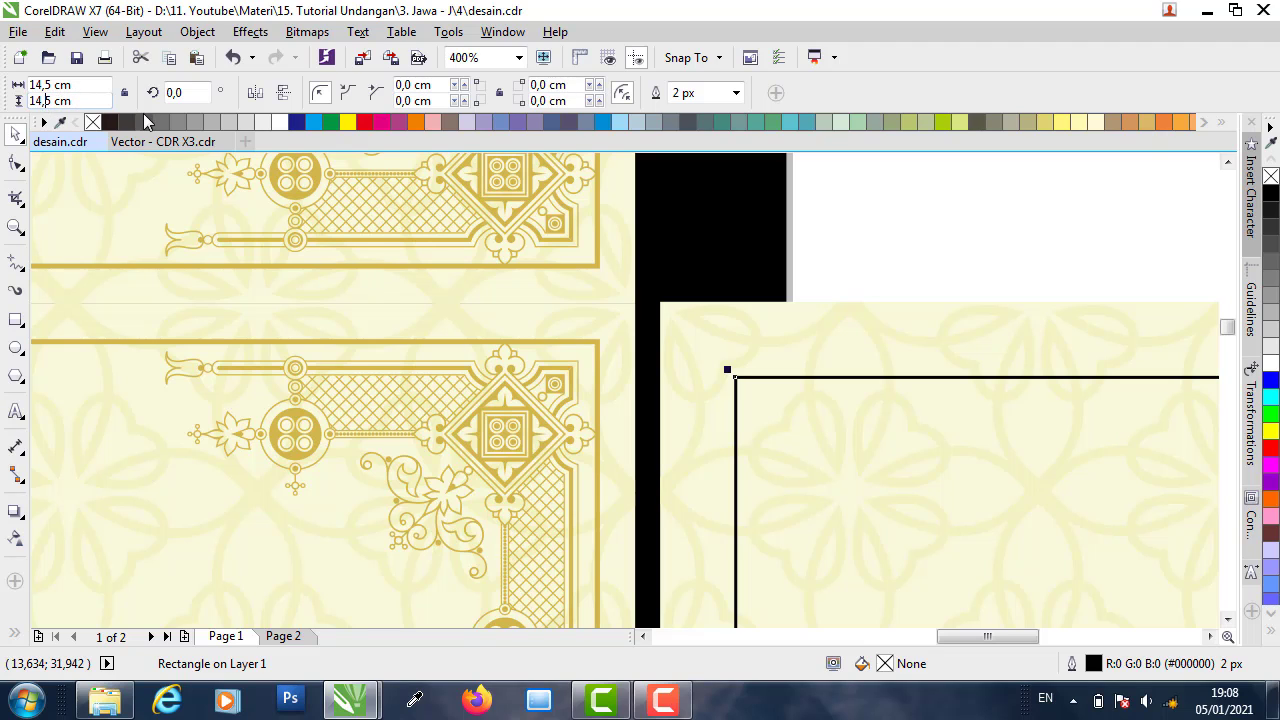
key("Return")
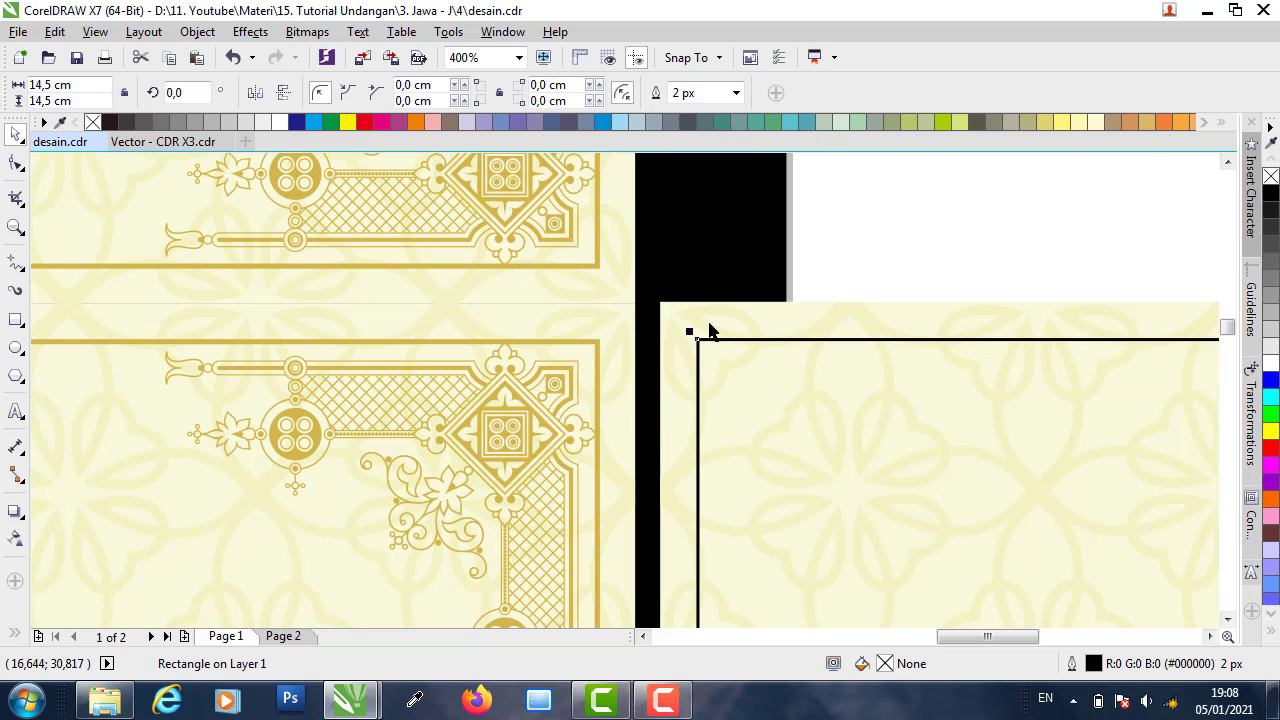
- Set the new panel's black border outline to 4 px, matching the gold frame on the original panel
scroll(709, 330, "up", 2)
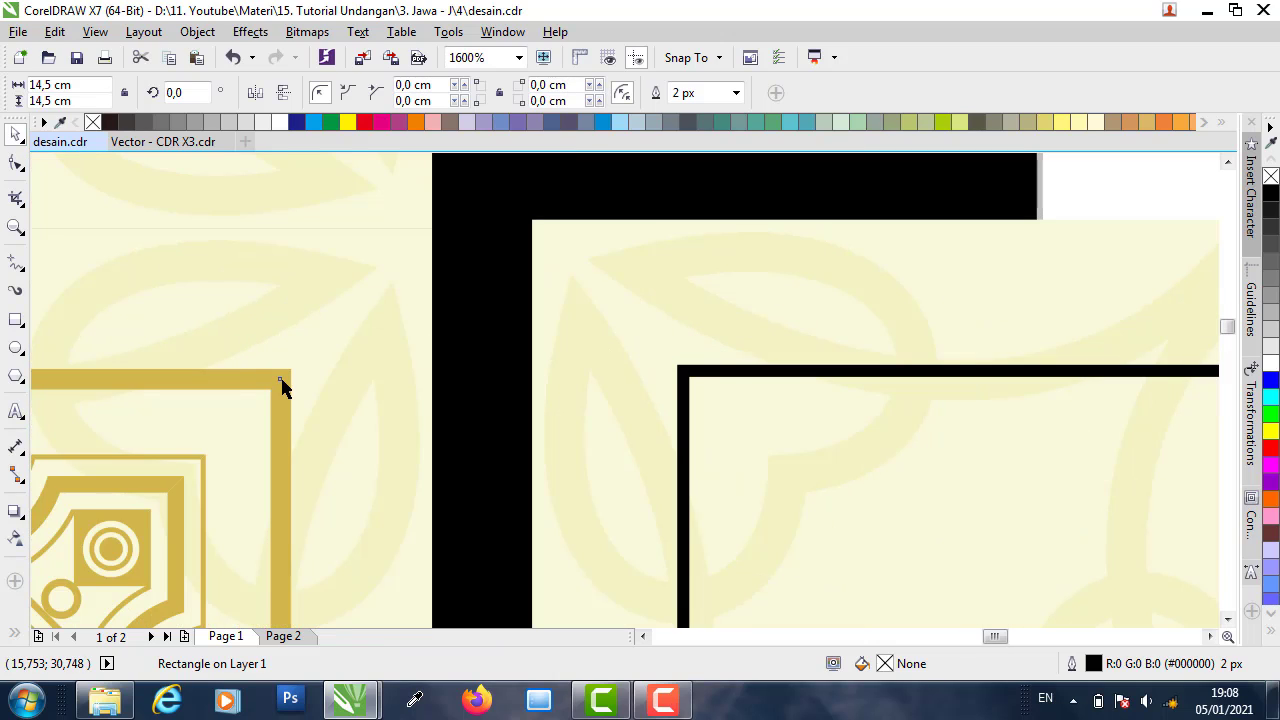
left_click(282, 384)
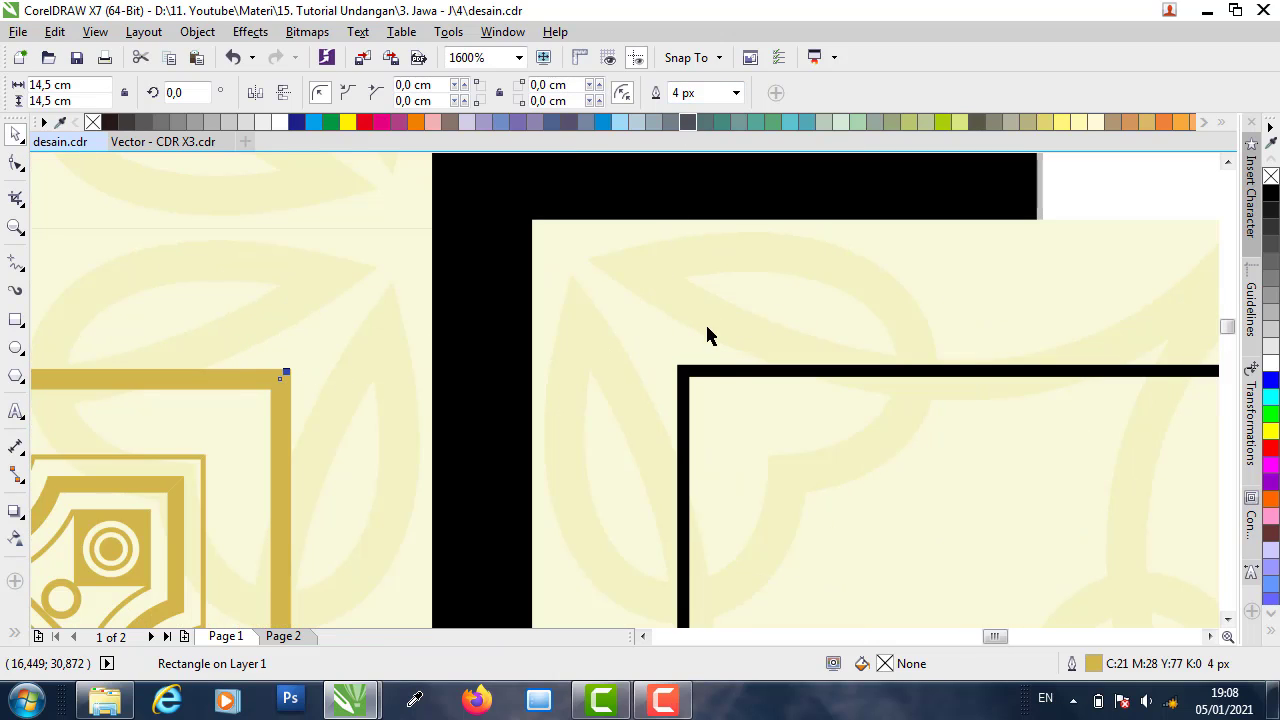
left_click(678, 365)
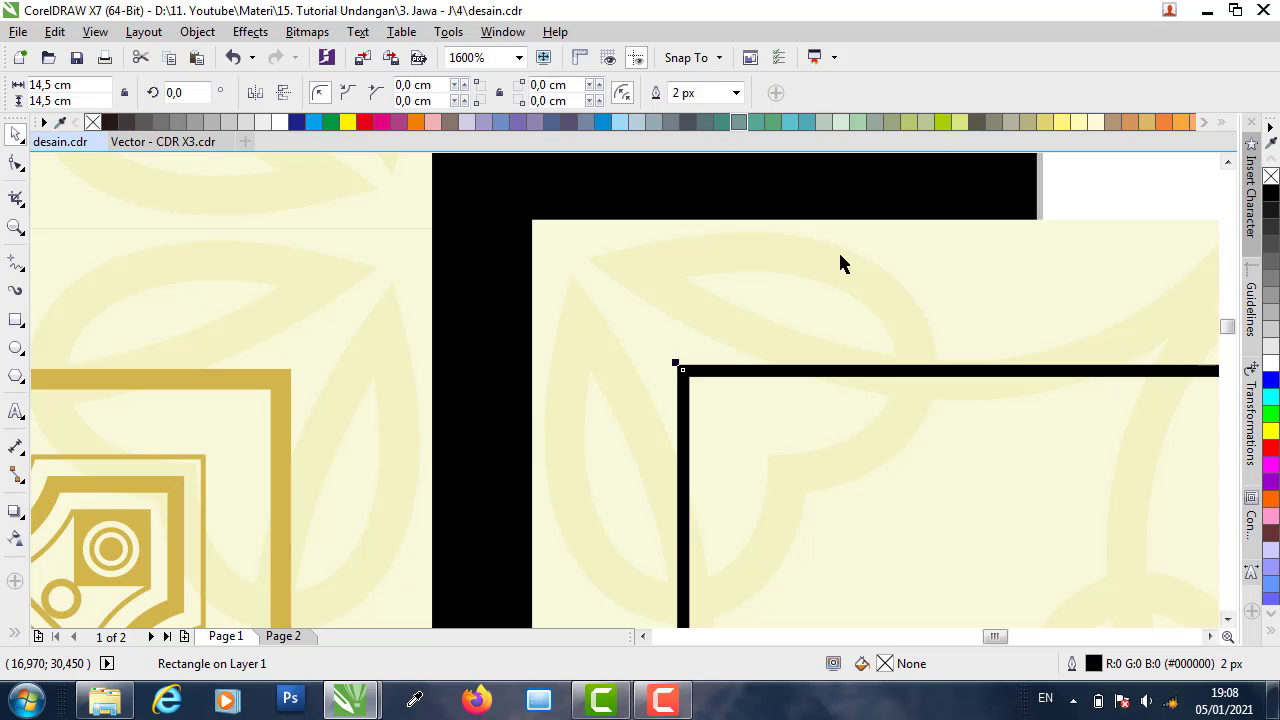
left_click(736, 93)
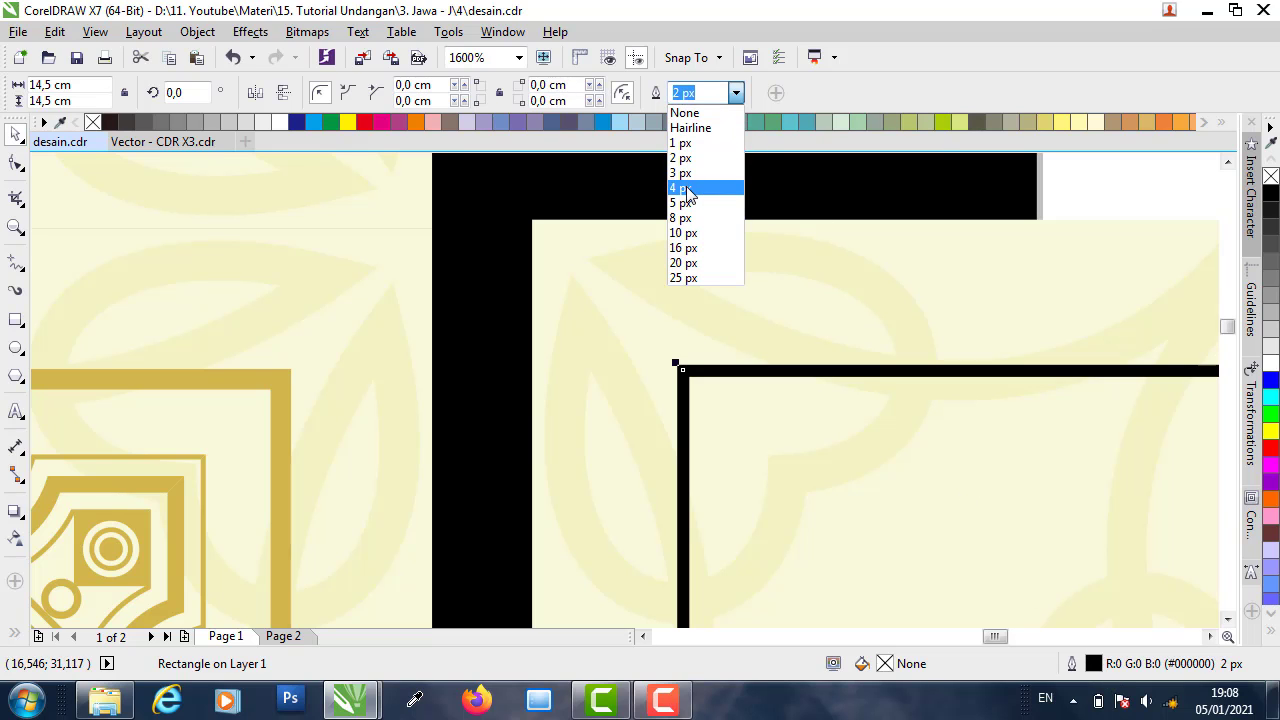
left_click(688, 189)
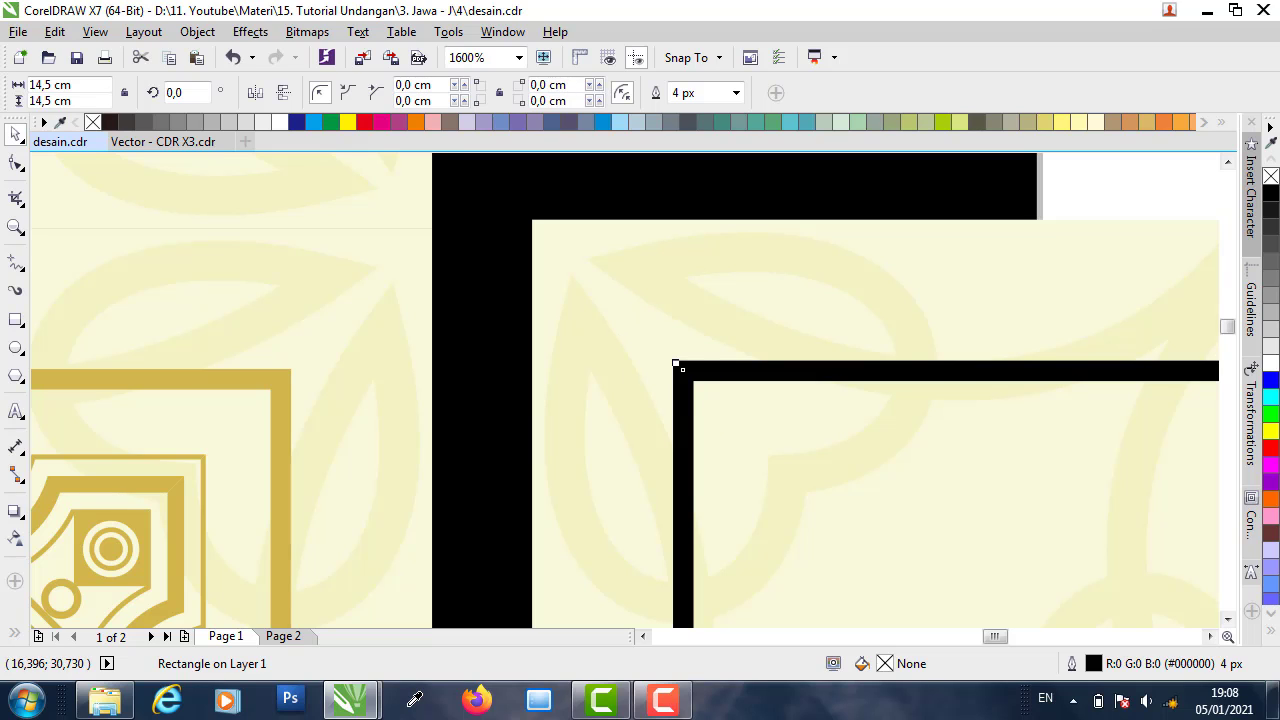
- Recolour the new border's outline with the gold sampled from the original frame, C:21 M:28 Y:77 K:0
double_click(1097, 669)
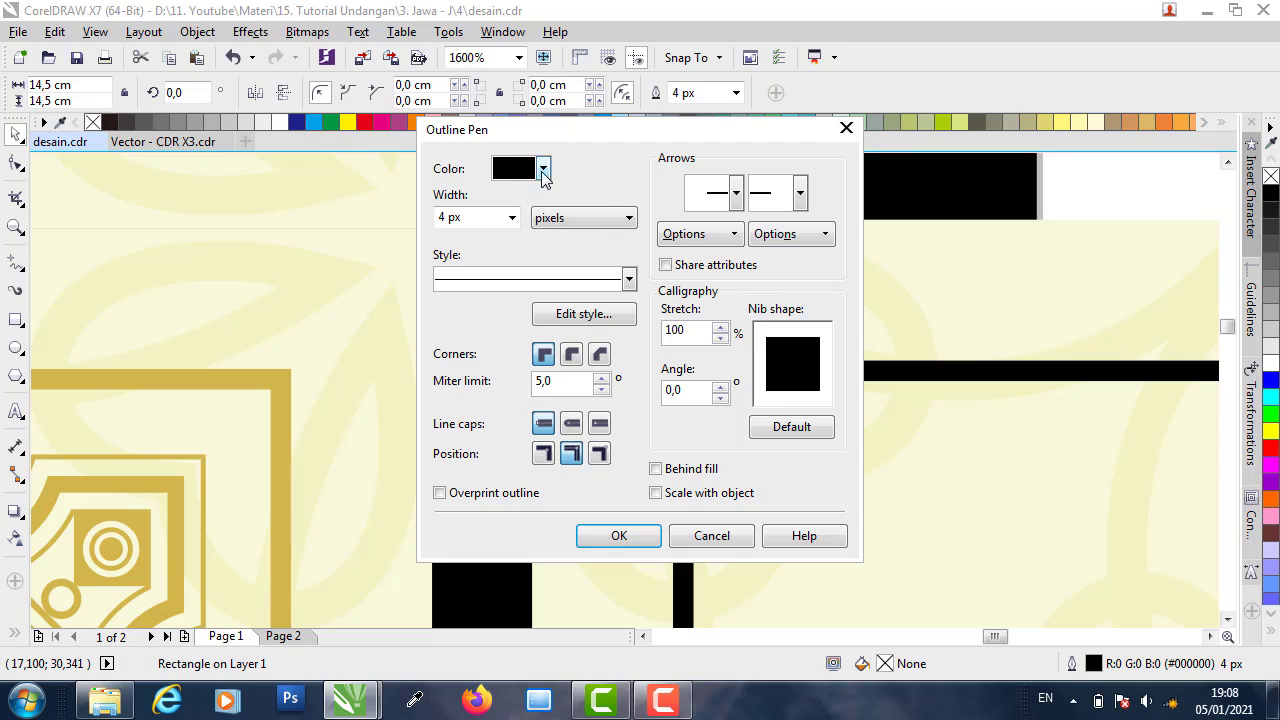
left_click(543, 169)
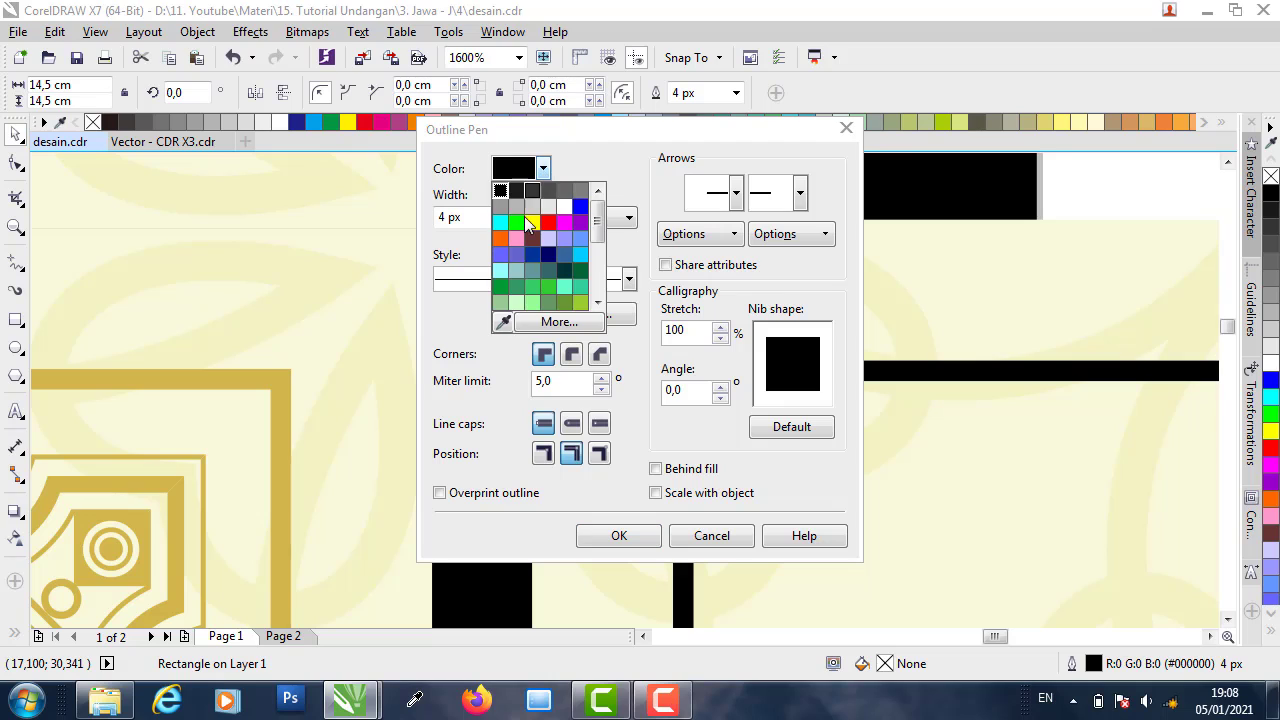
left_click(502, 322)
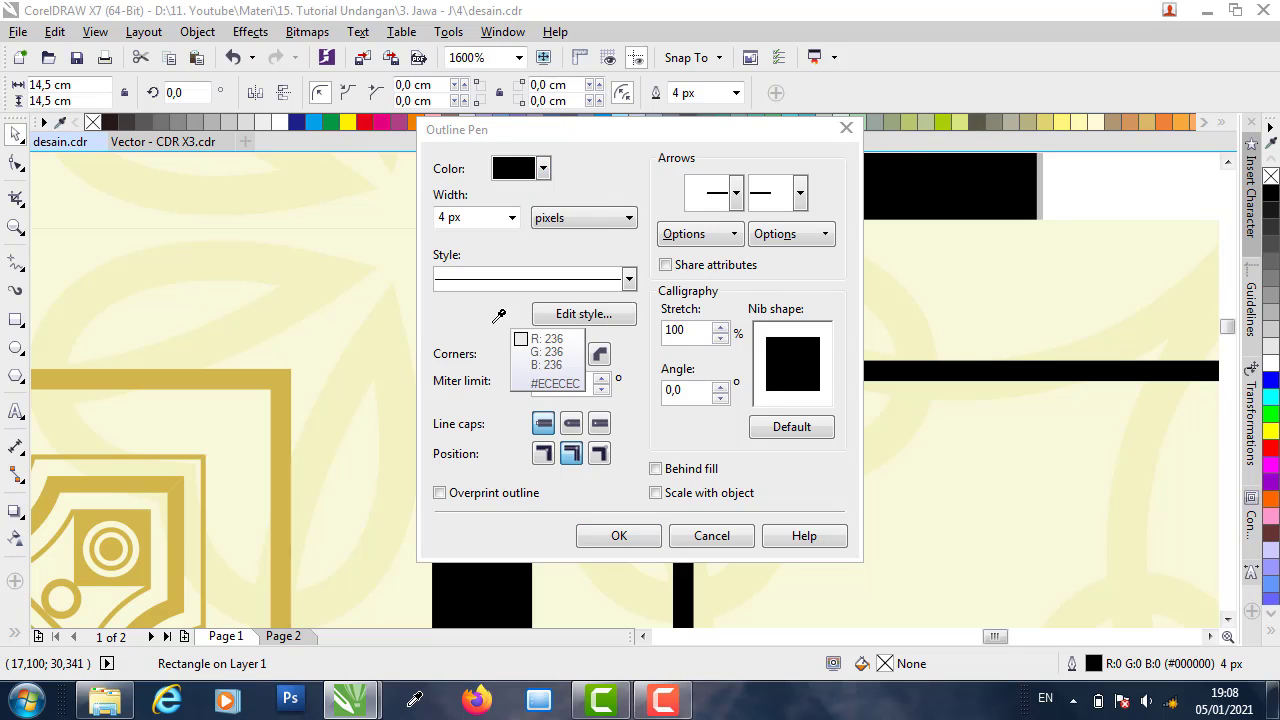
left_click(283, 370)
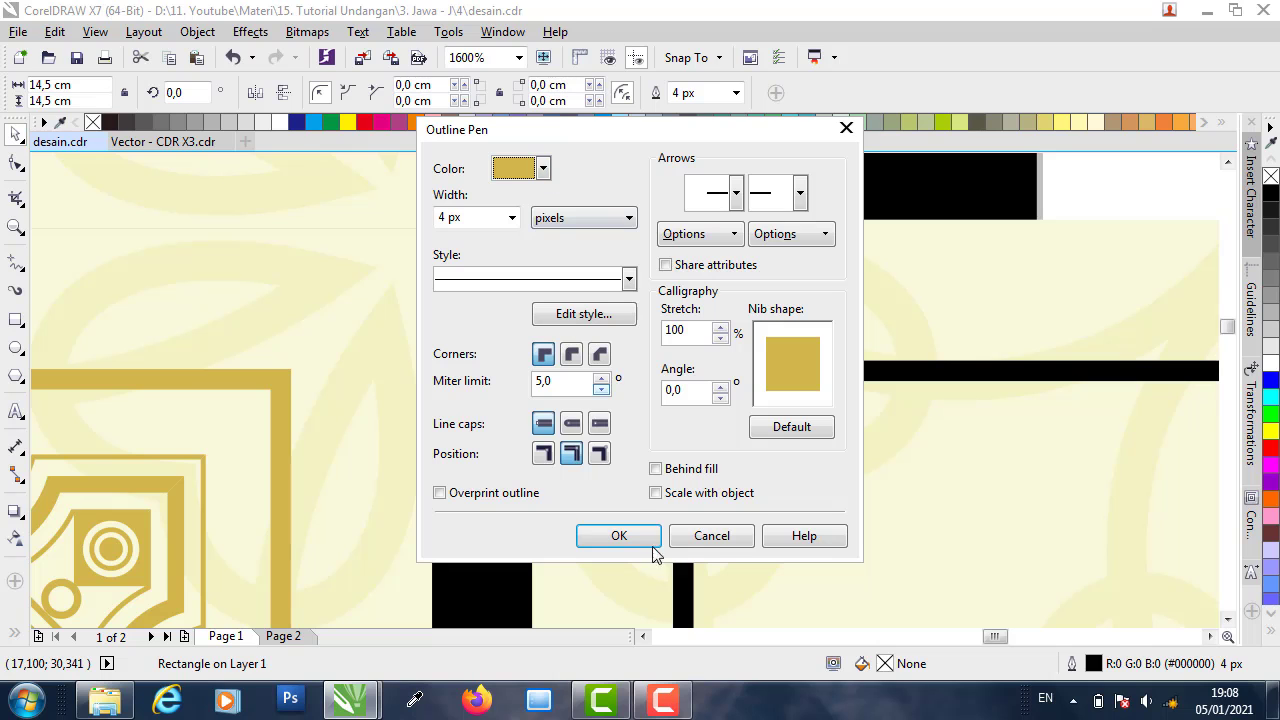
left_click(625, 535)
scroll(565, 438, "down", 5)
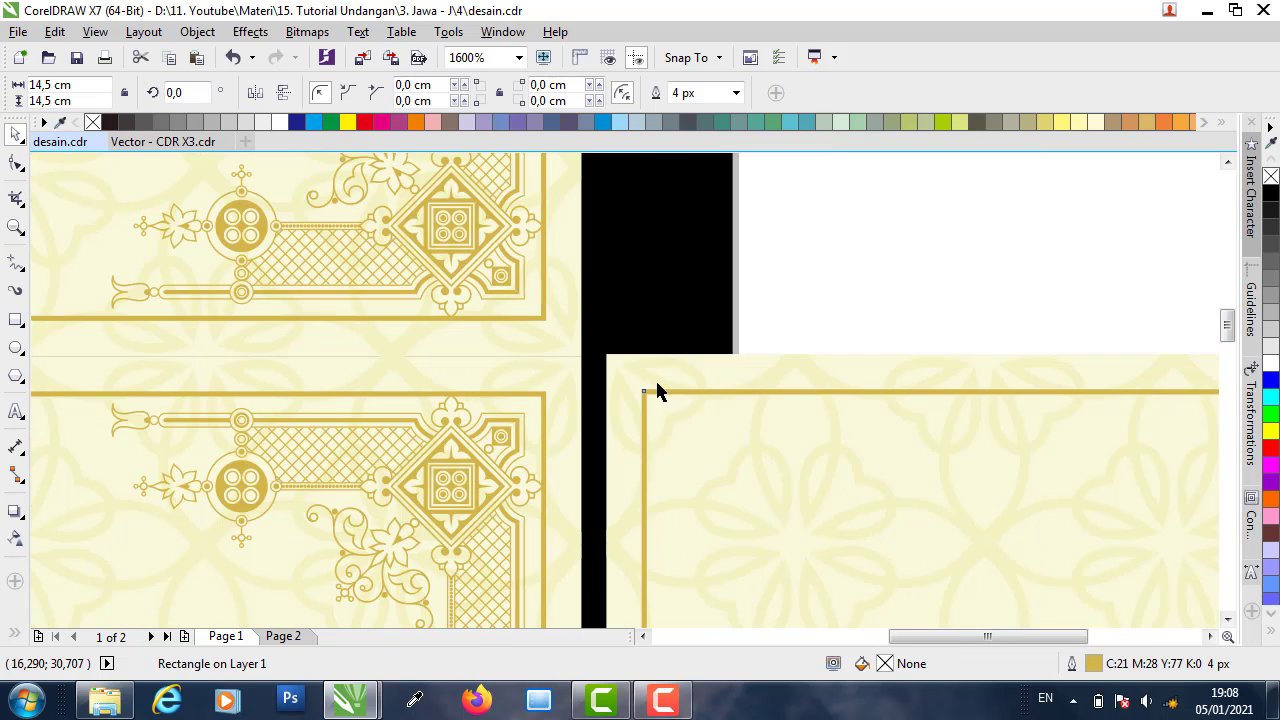
left_click(766, 335)
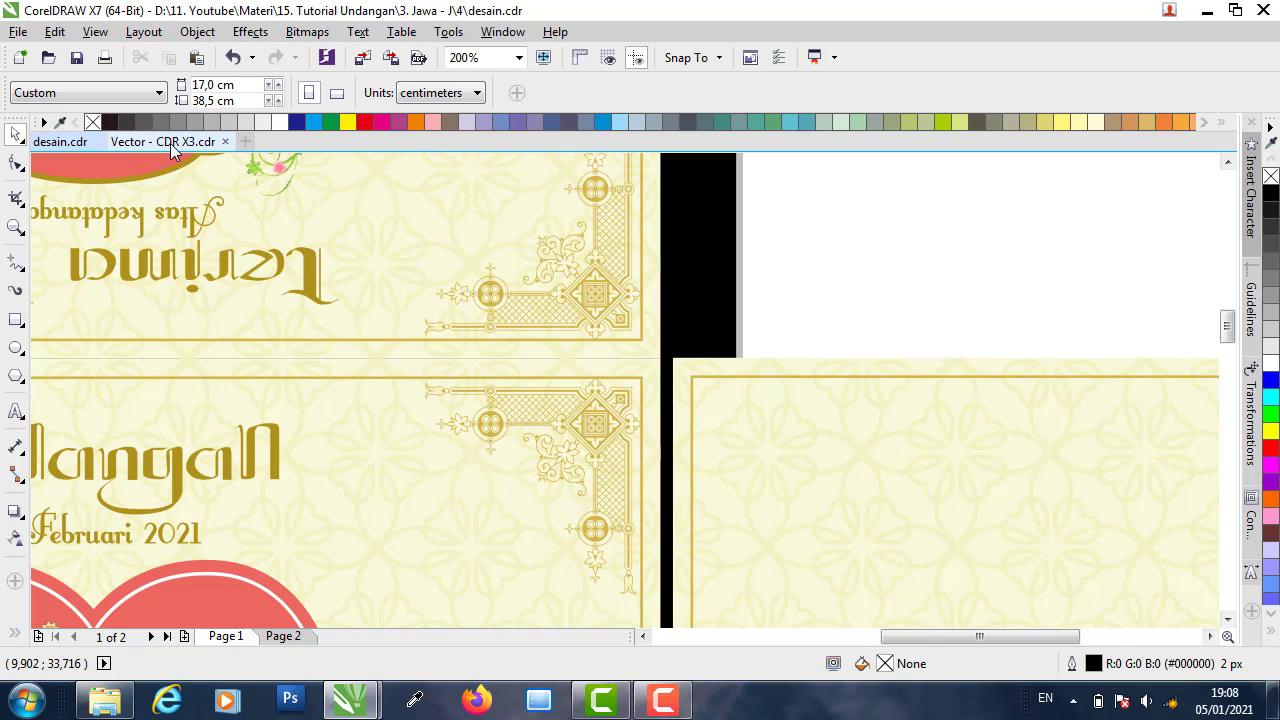
- Copy the gold corner ornament from Vector - CDR X3.cdr and paste it into desain.cdr
left_click(172, 145)
left_click(564, 303)
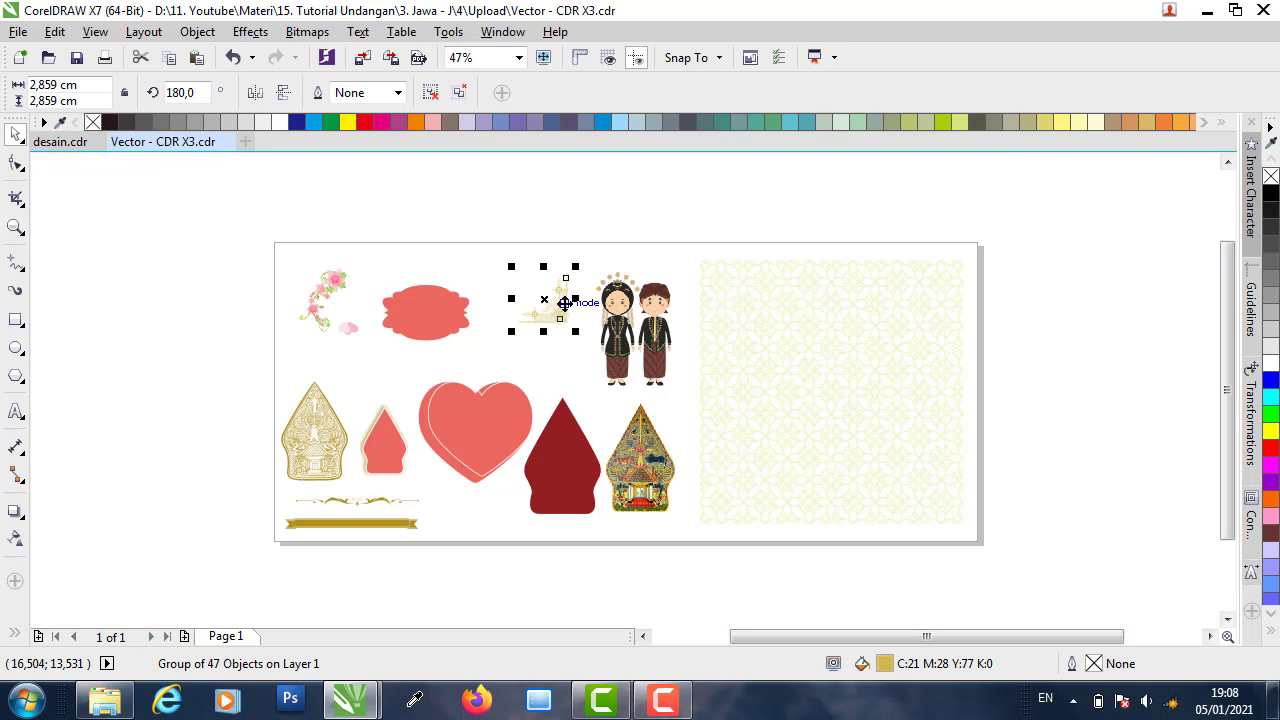
right_click(564, 303)
left_click(618, 404)
left_click(72, 143)
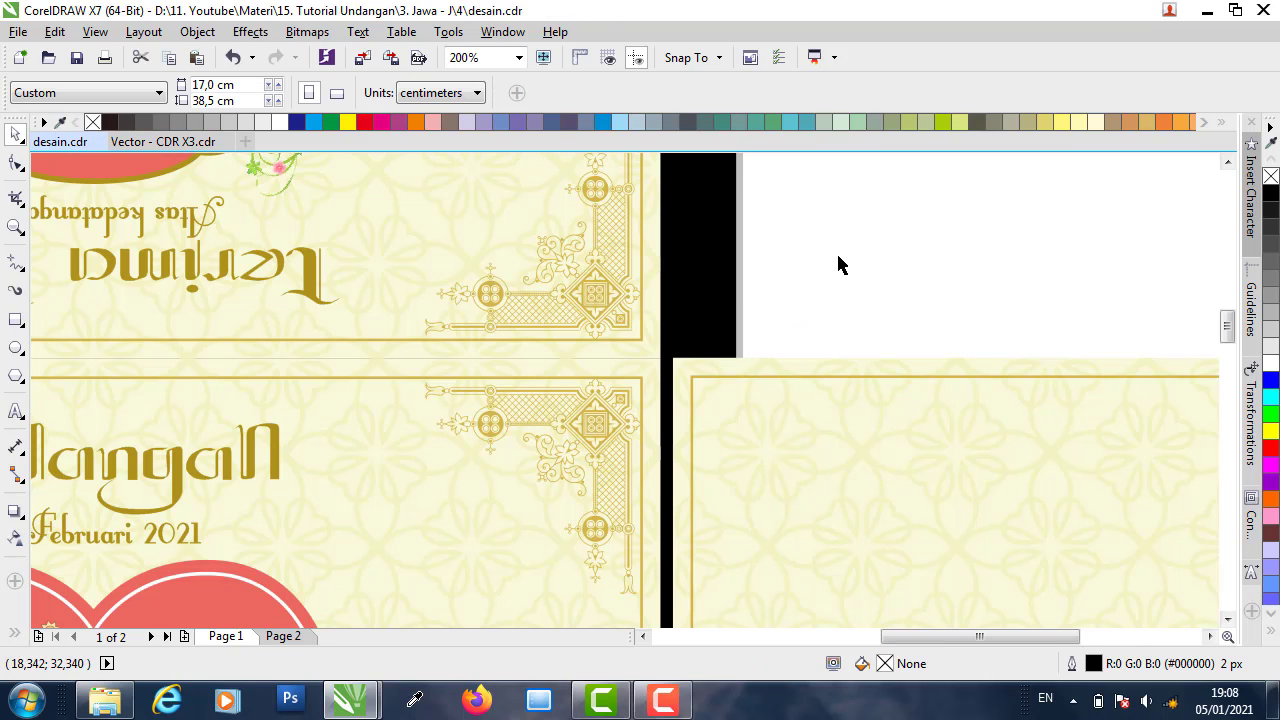
right_click(832, 262)
left_click(858, 389)
- Move the pasted ornament near the new panel's upper-right corner and mirror it vertically
scroll(655, 352, "down", 2)
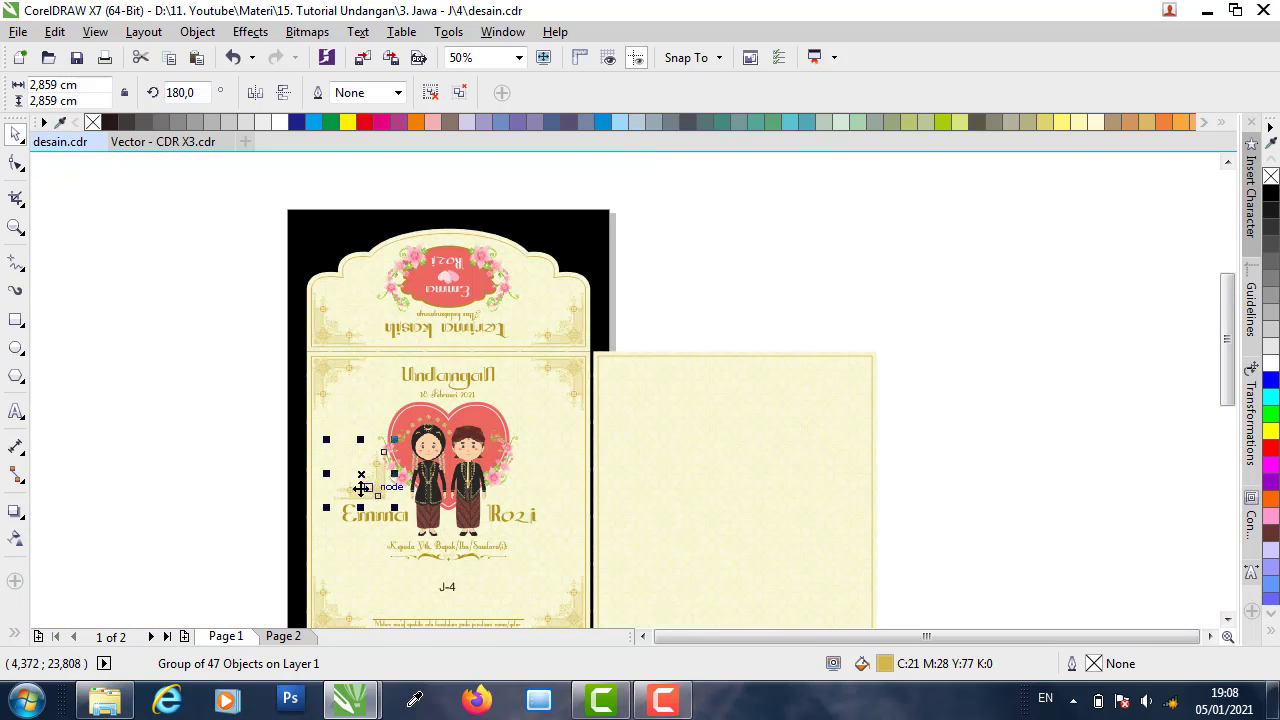
left_click_drag(368, 483, 846, 400)
scroll(580, 371, "up", 4)
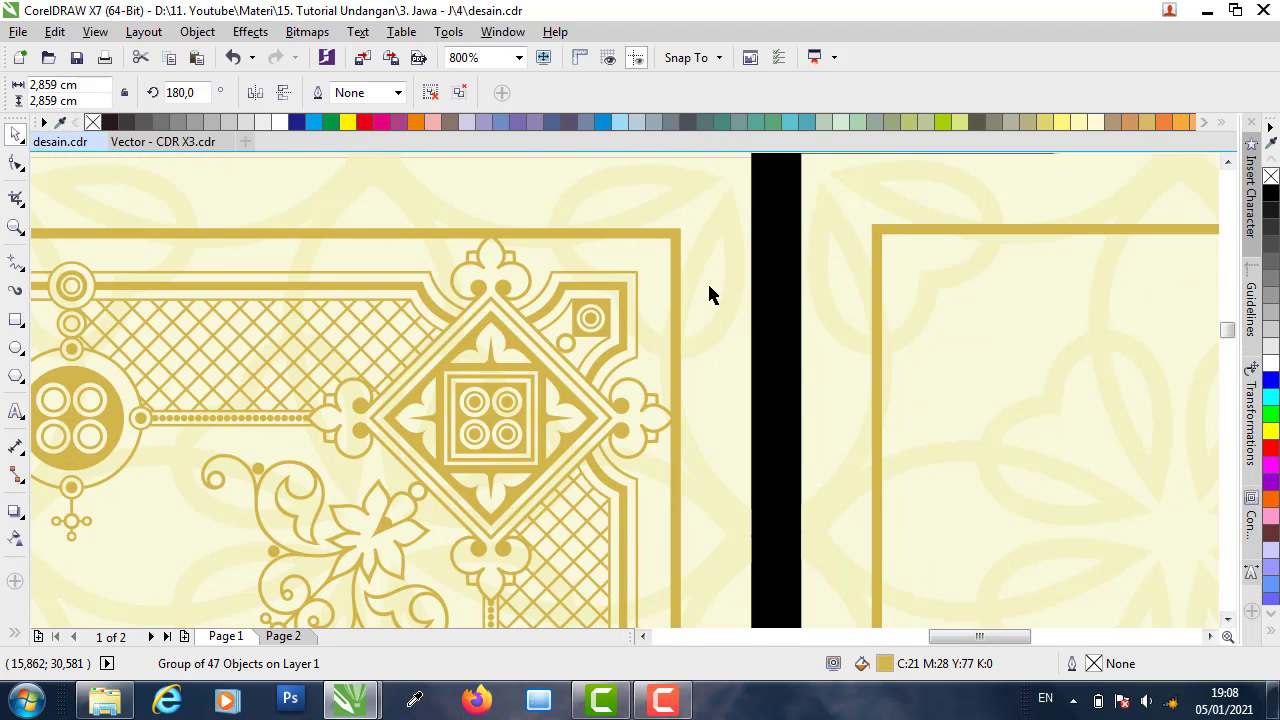
scroll(773, 273, "down", 2)
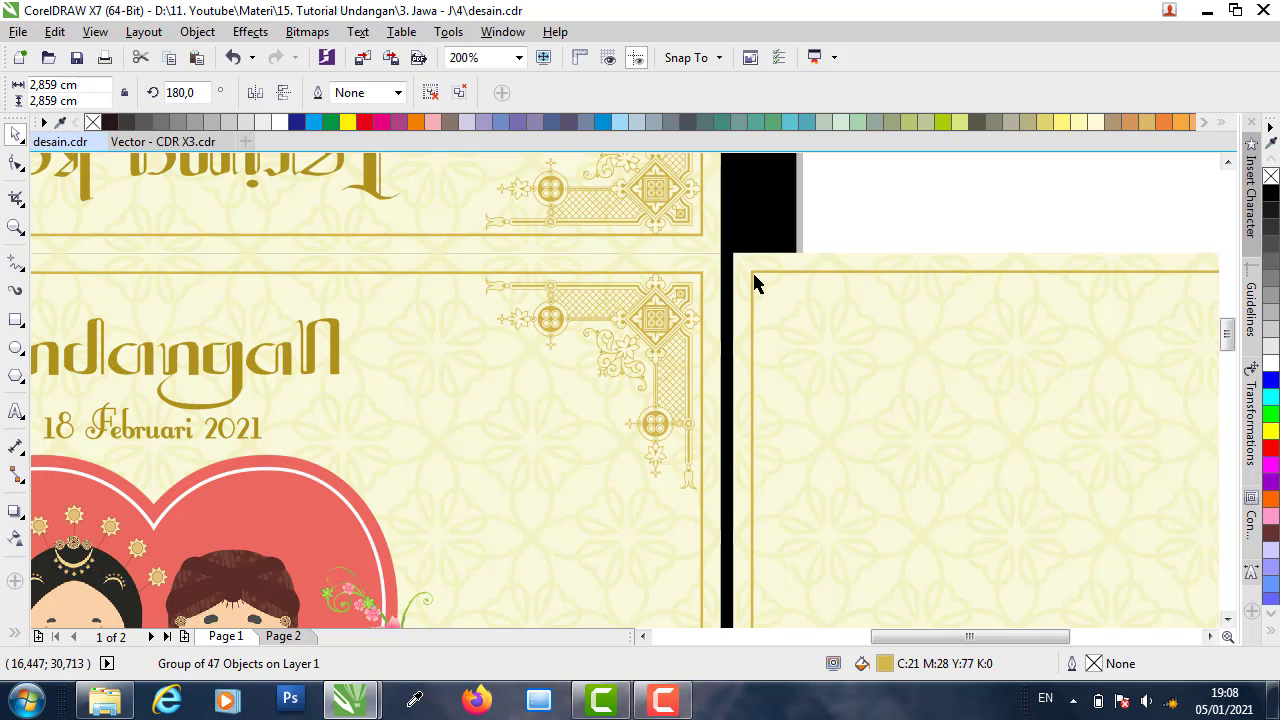
scroll(419, 362, "down", 1)
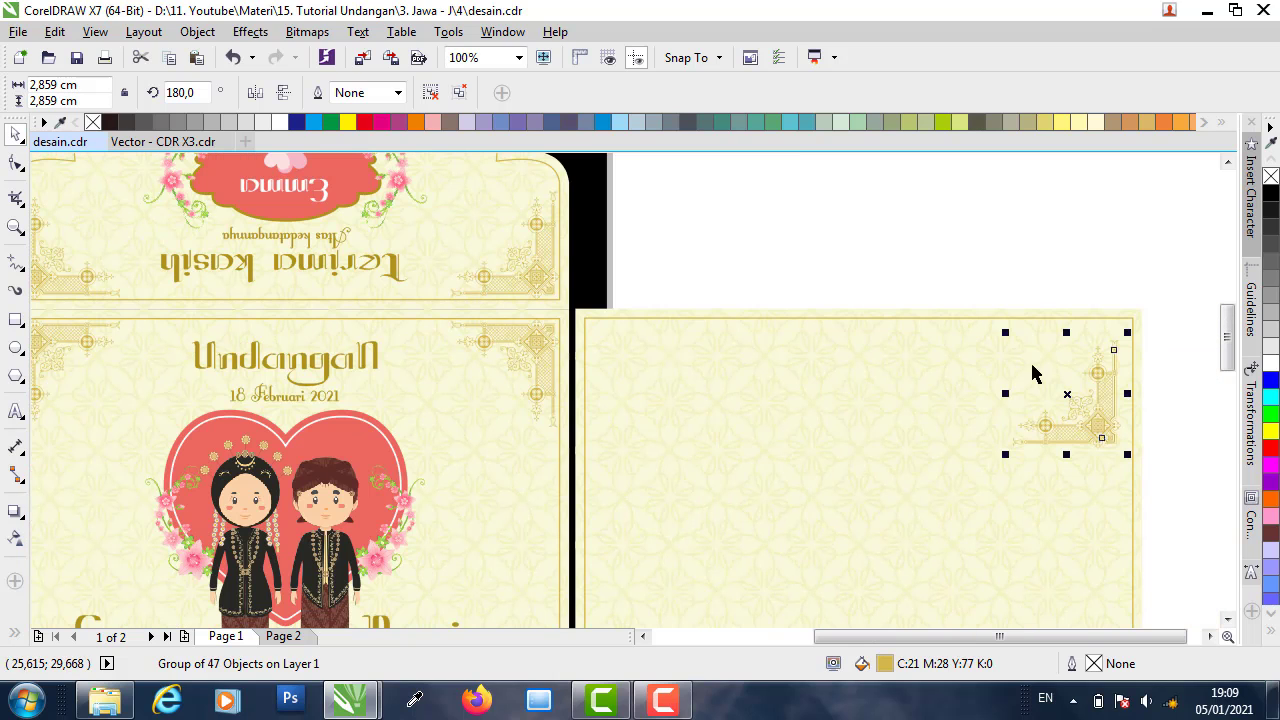
scroll(1172, 393, "up", 1)
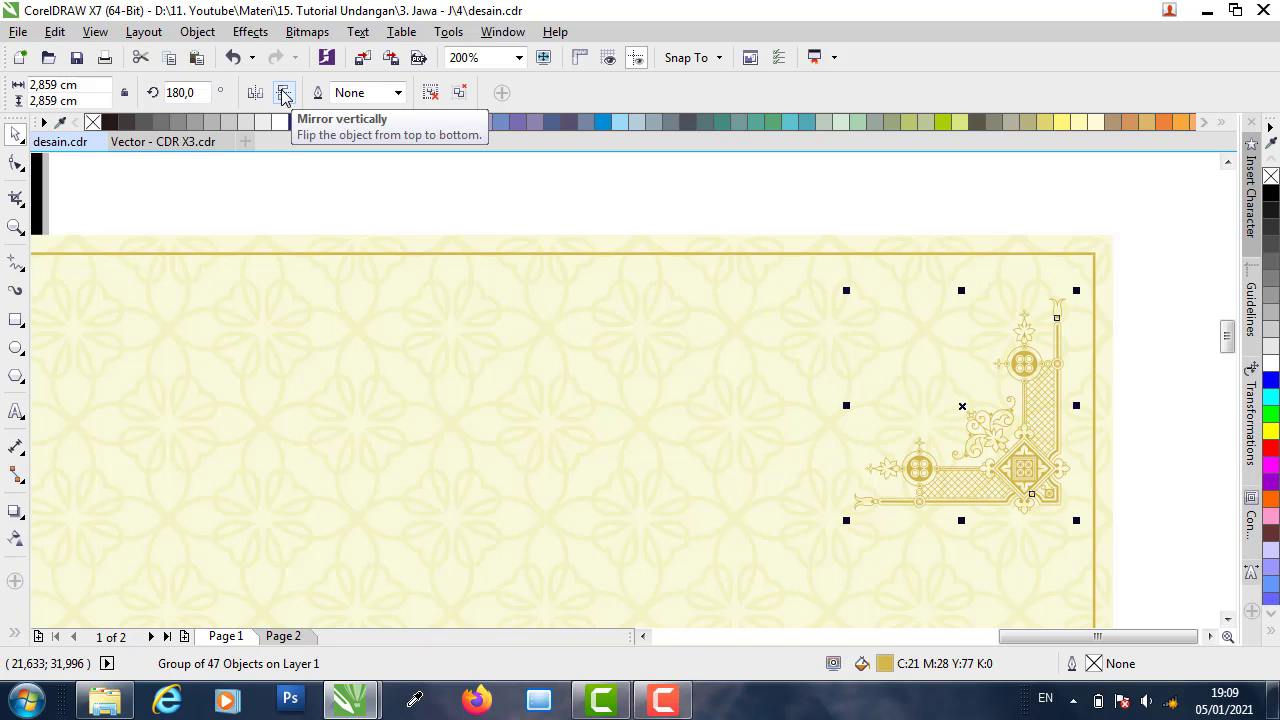
left_click(284, 93)
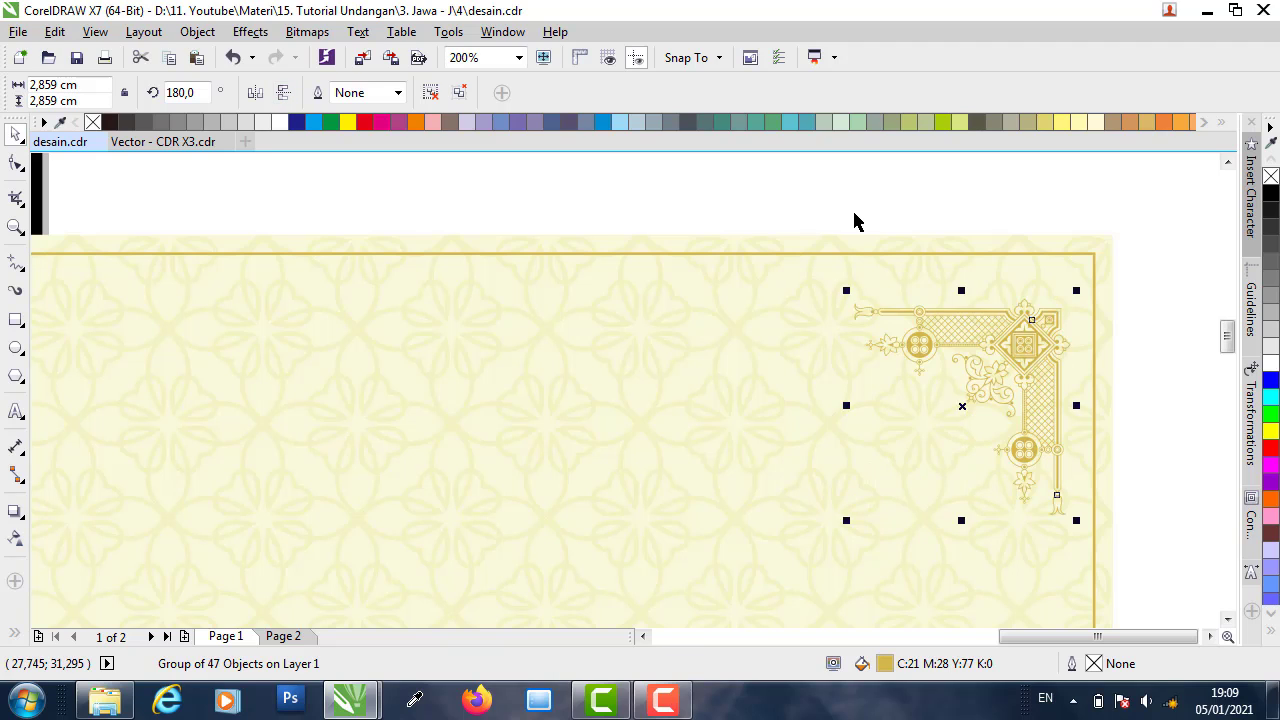
- Align the corner ornament to the top and right edges of the new gold border
left_click(1095, 265, "shift")
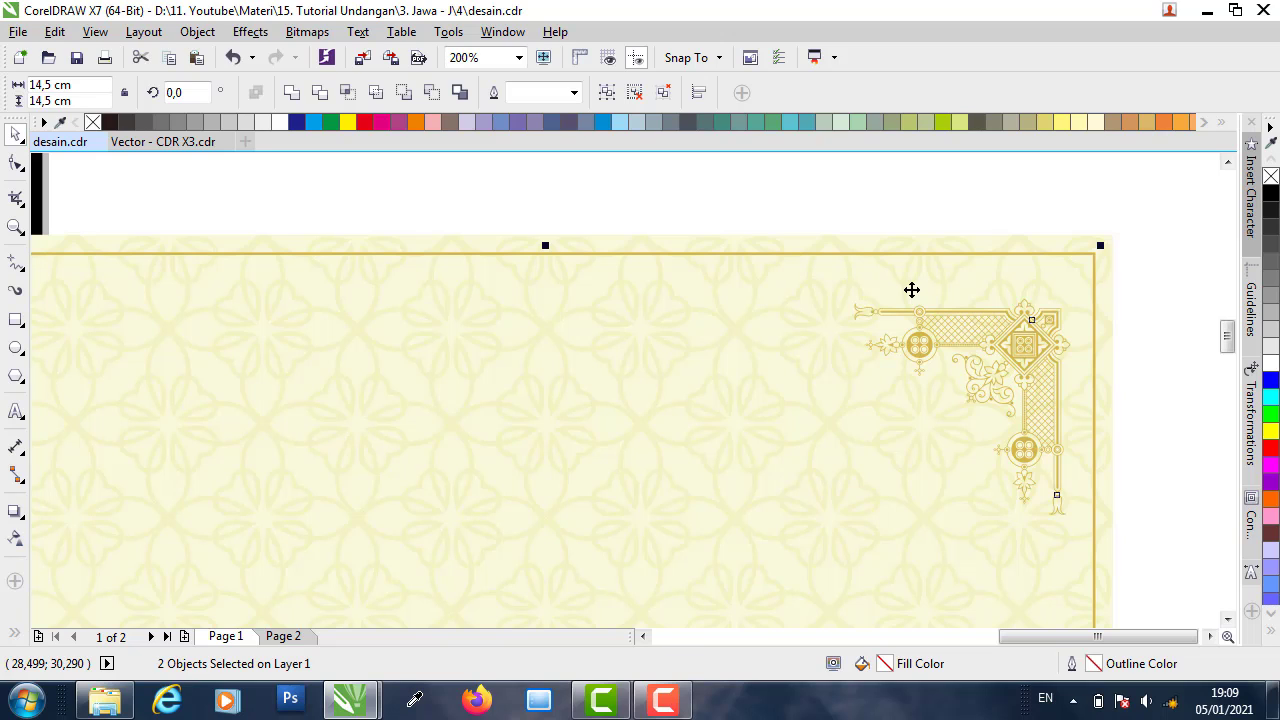
key("t")
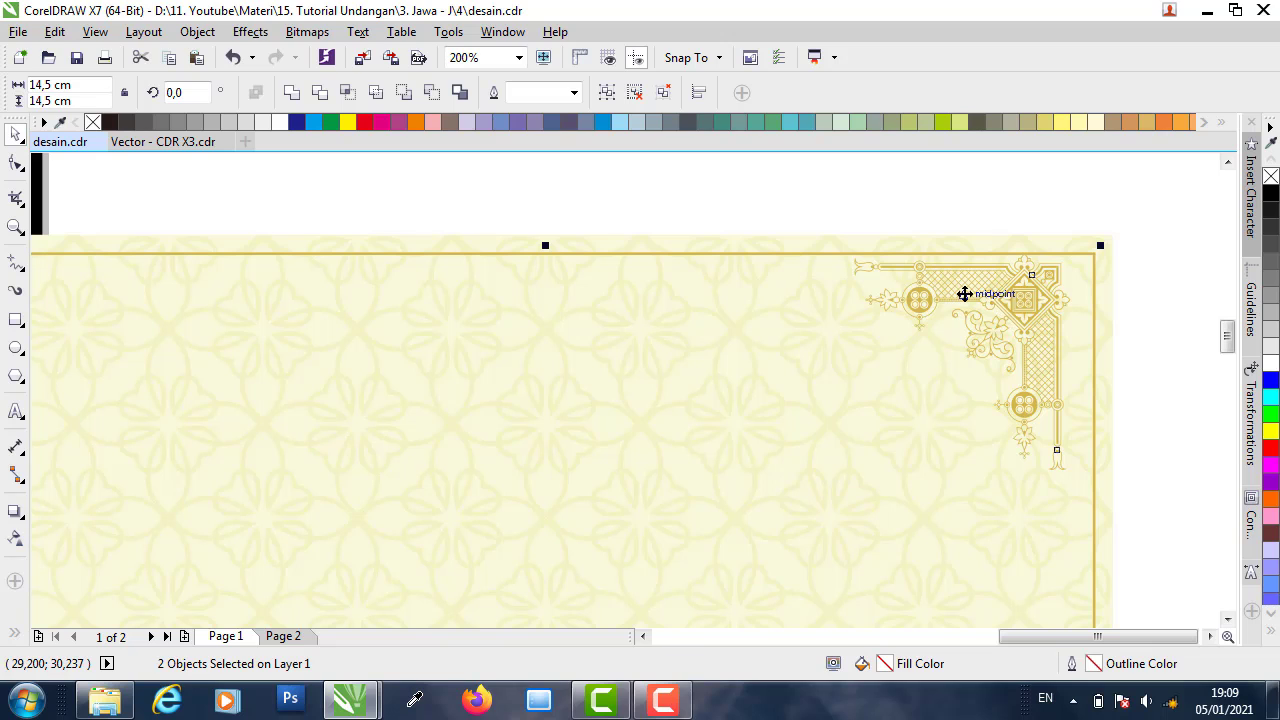
key("r")
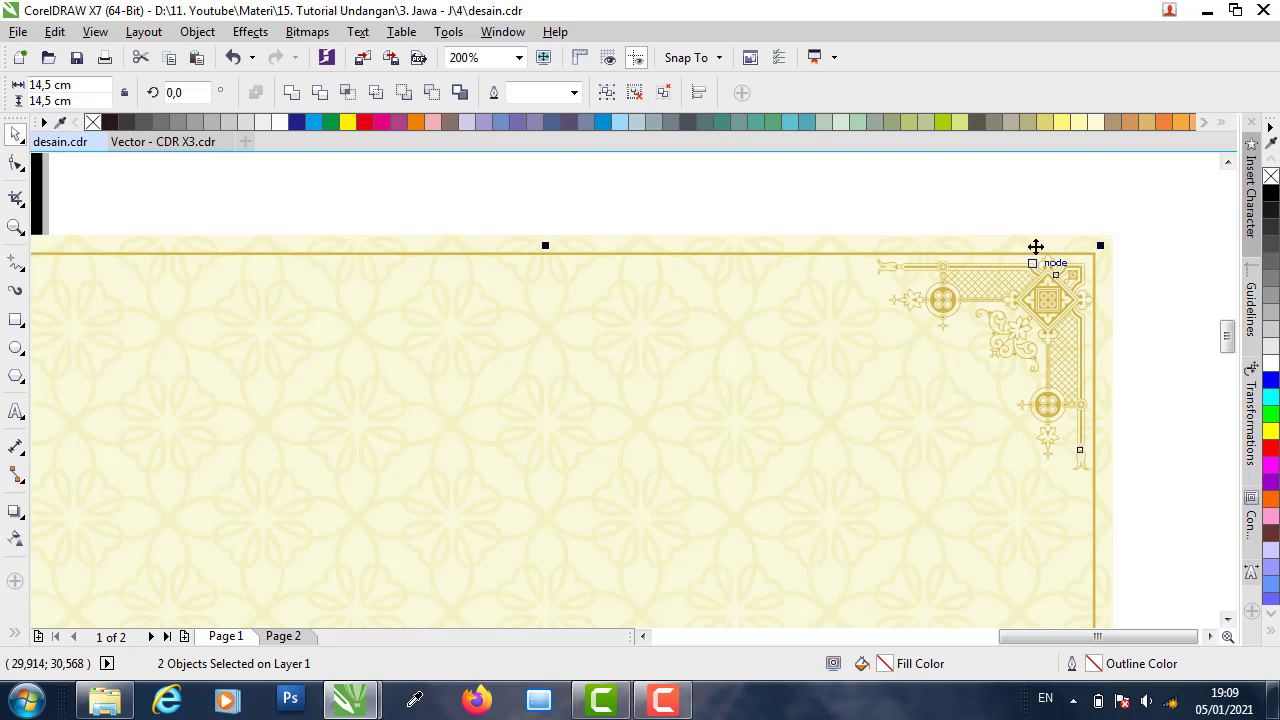
left_click(1042, 207)
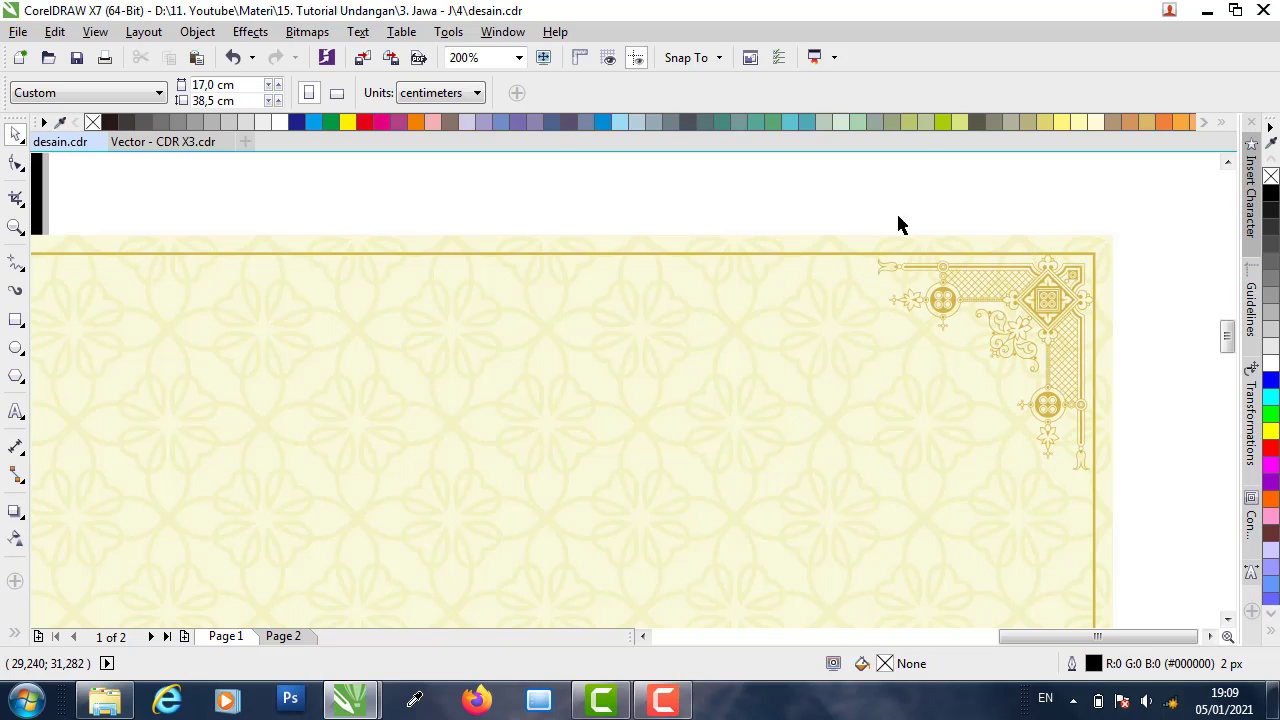
- Duplicate the corner ornament towards the middle of the new panel and mirror the copy horizontally
left_click(974, 274)
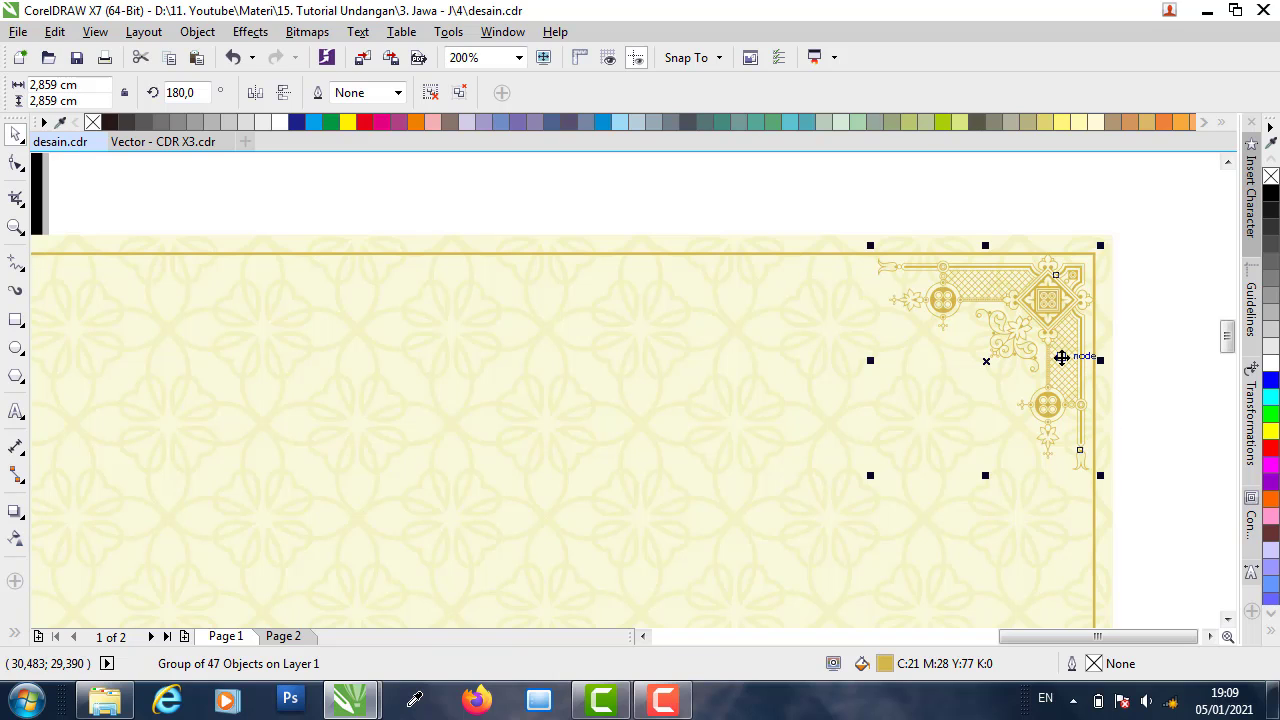
left_click_drag(1066, 320, 597, 342)
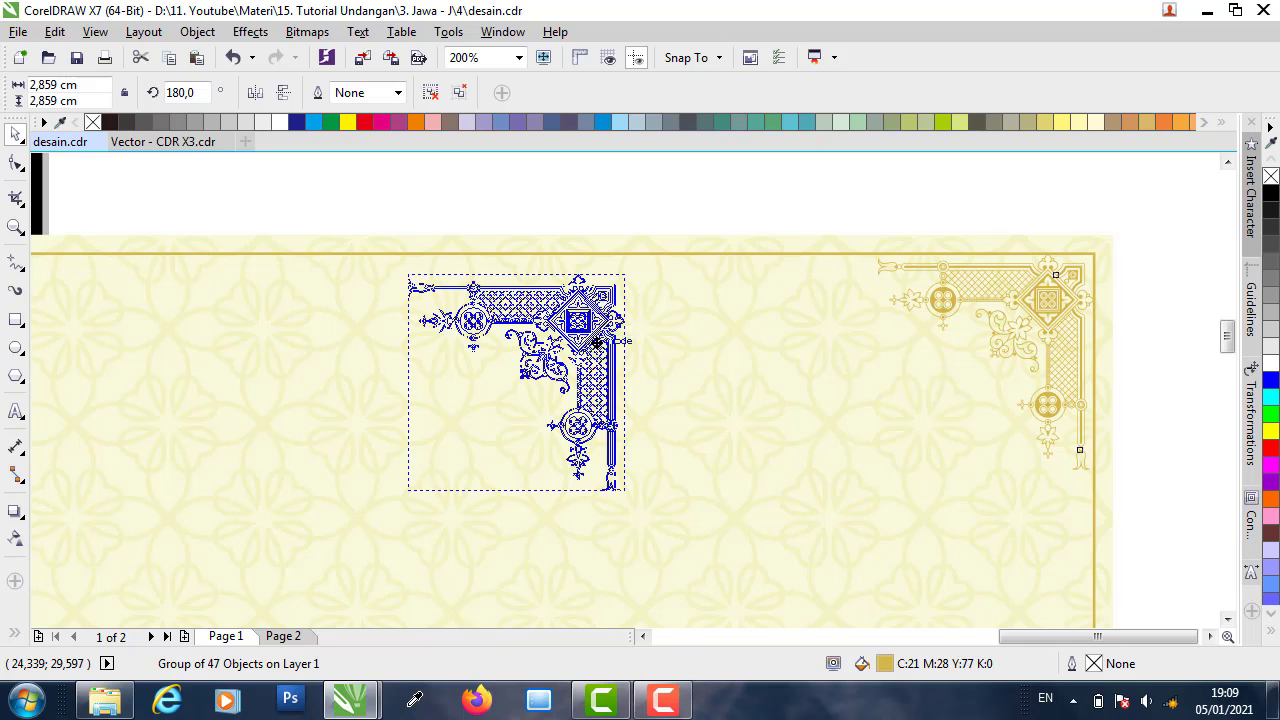
left_click_drag(597, 342, 597, 342)
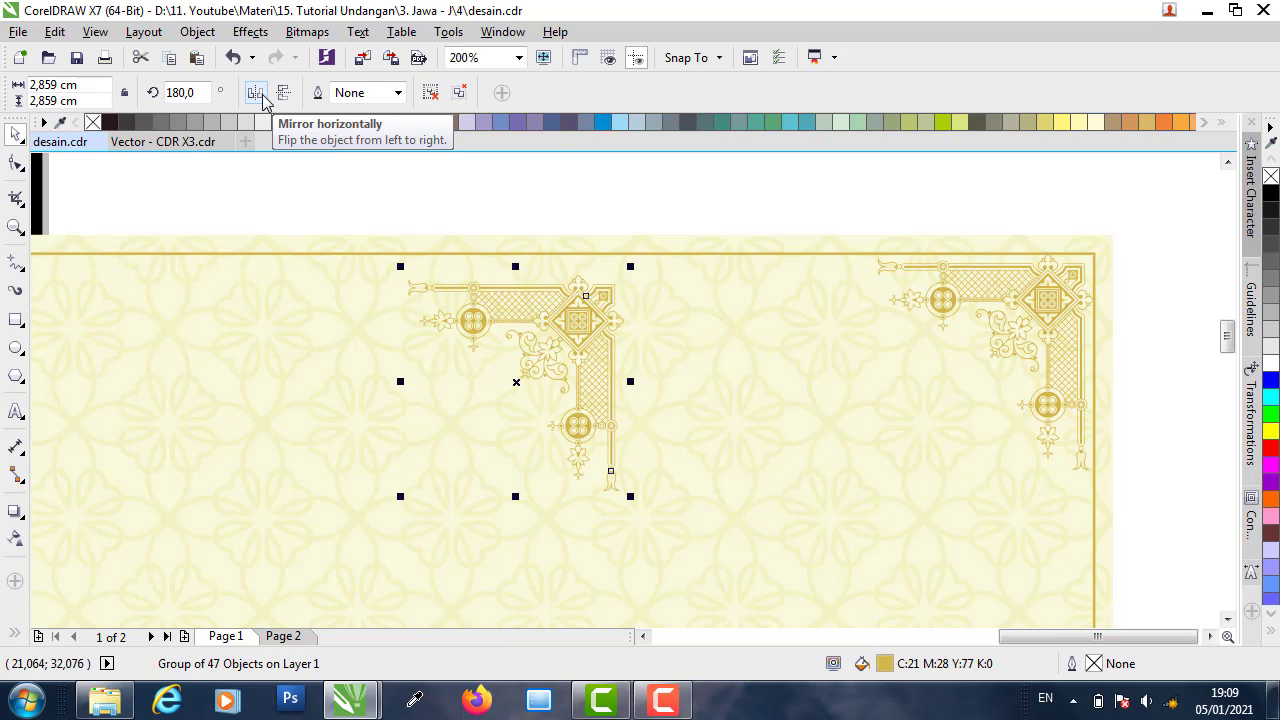
left_click(256, 93)
scroll(788, 367, "down", 1)
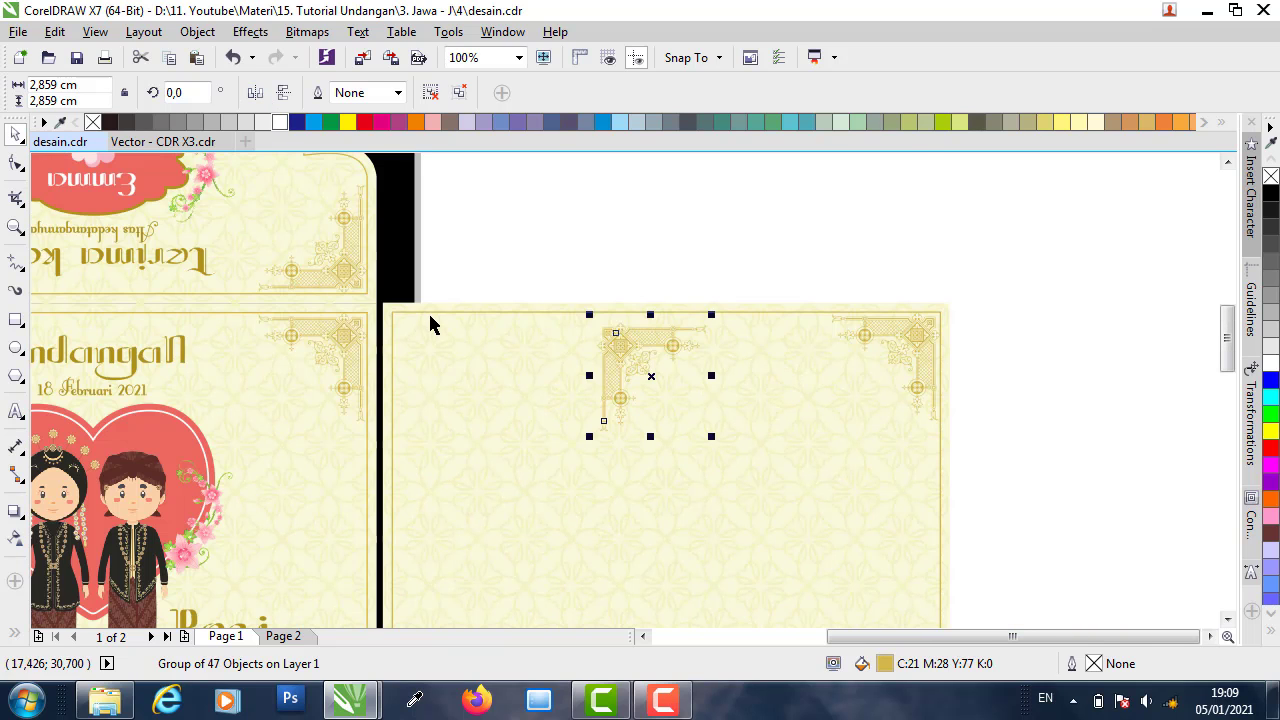
- Align the mirrored ornament to the top and left edges of the new gold border
scroll(432, 323, "up", 1)
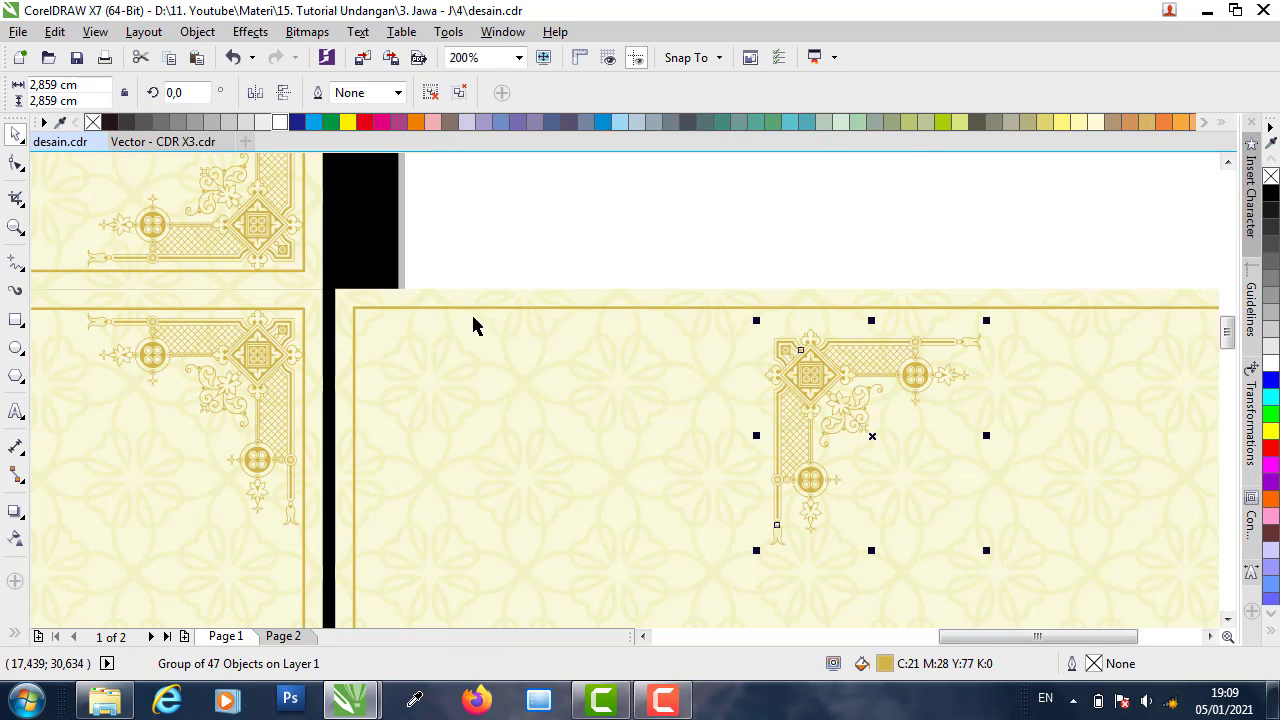
left_click(566, 308)
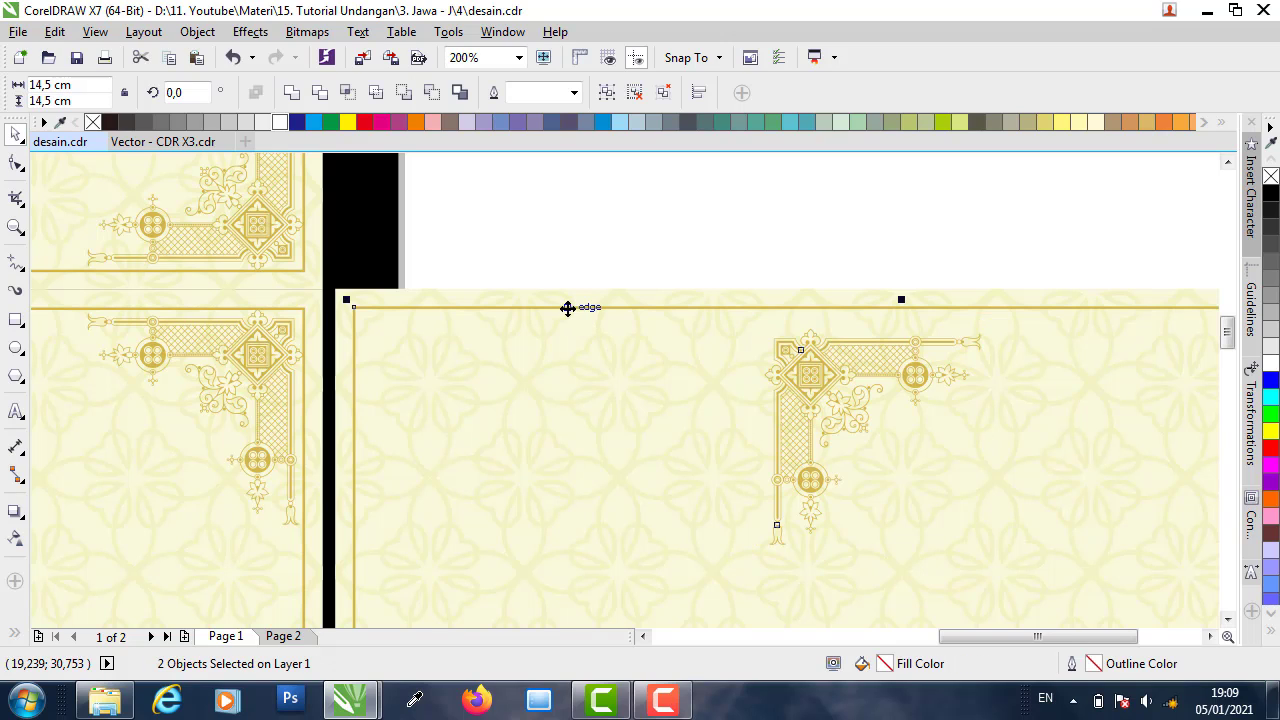
key("t")
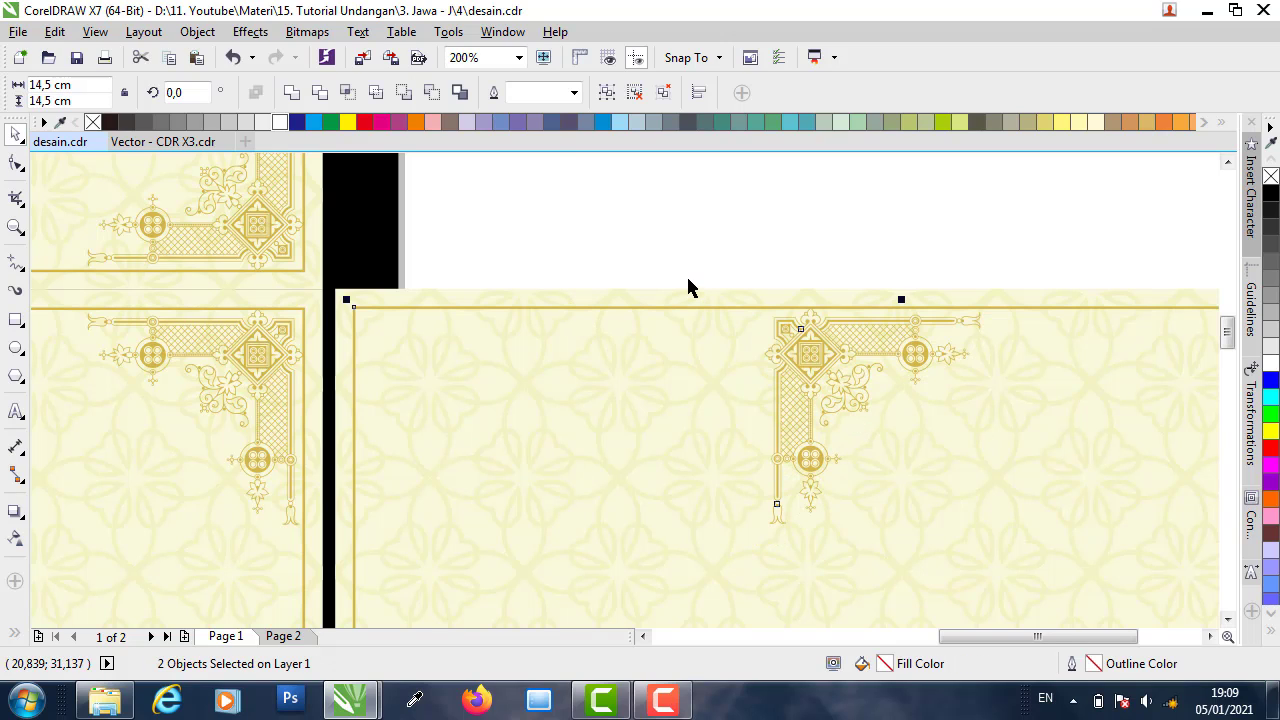
key("l")
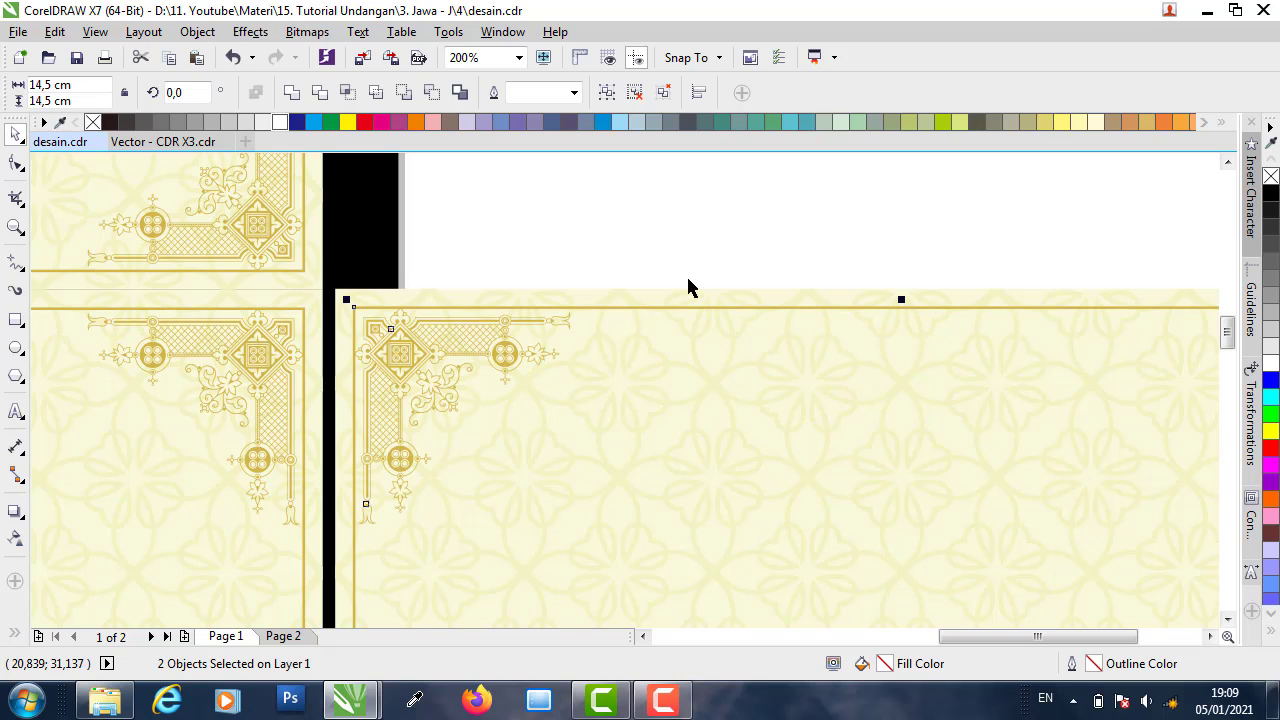
left_click(440, 254)
scroll(477, 252, "down", 2)
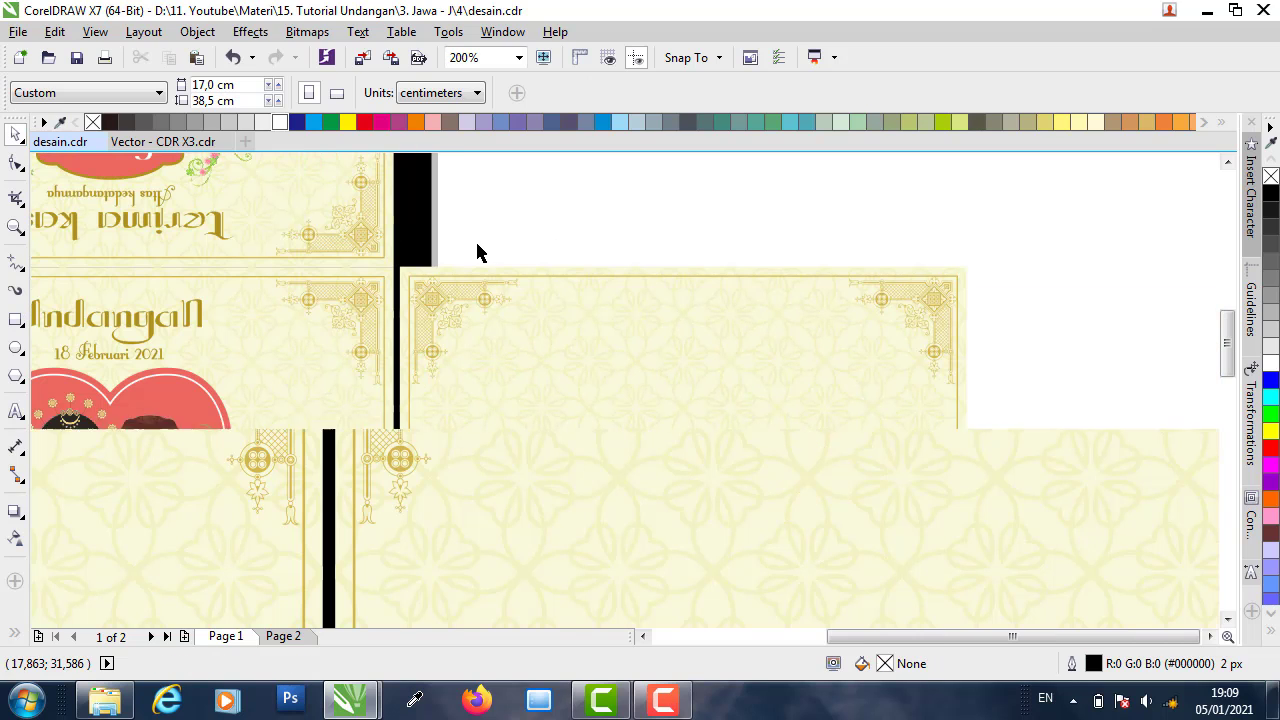
- Group the two upper corner ornaments of the new panel
left_click(478, 283)
left_click(905, 290, "shift")
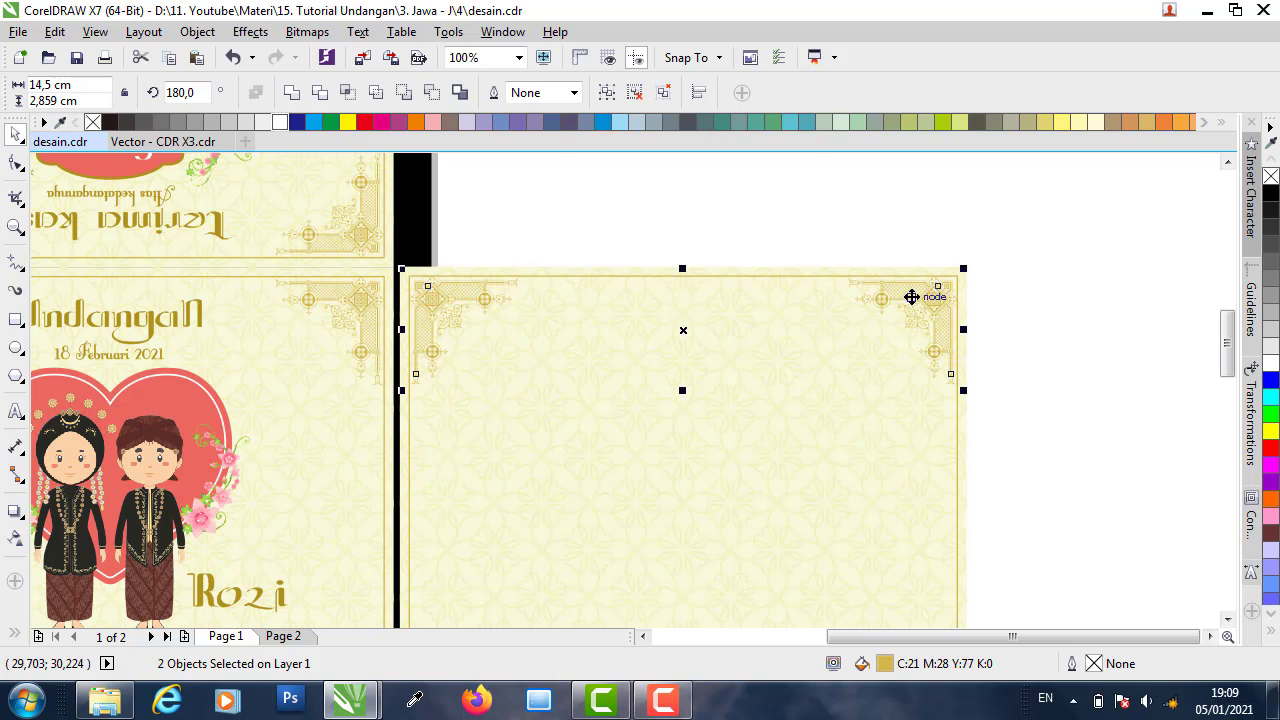
left_click(588, 222)
left_click(469, 297)
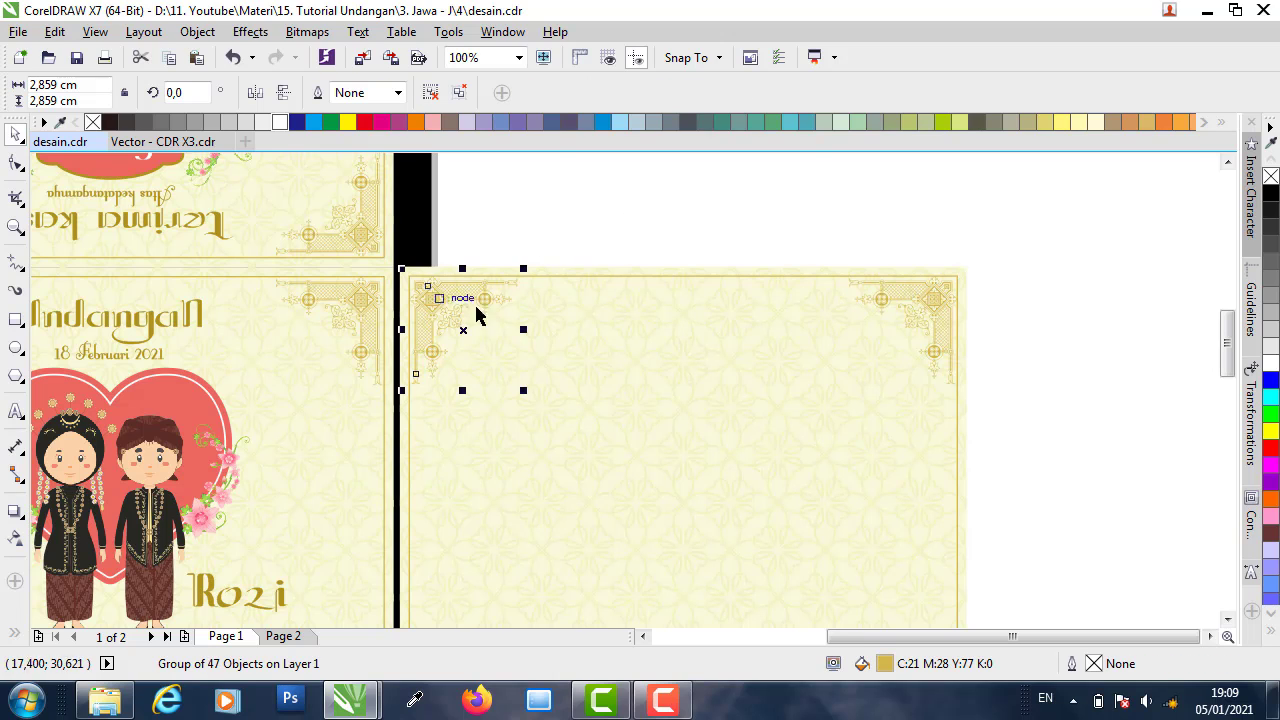
left_click(922, 290, "shift")
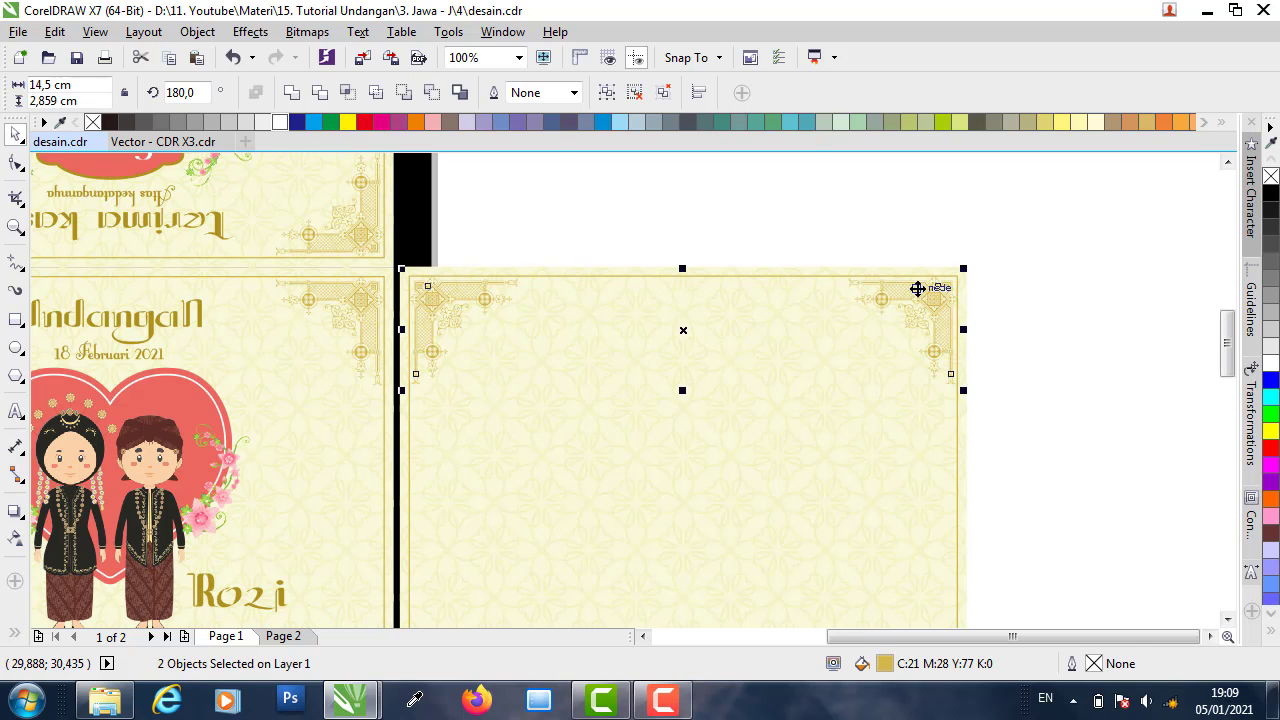
right_click(918, 290)
left_click(960, 339)
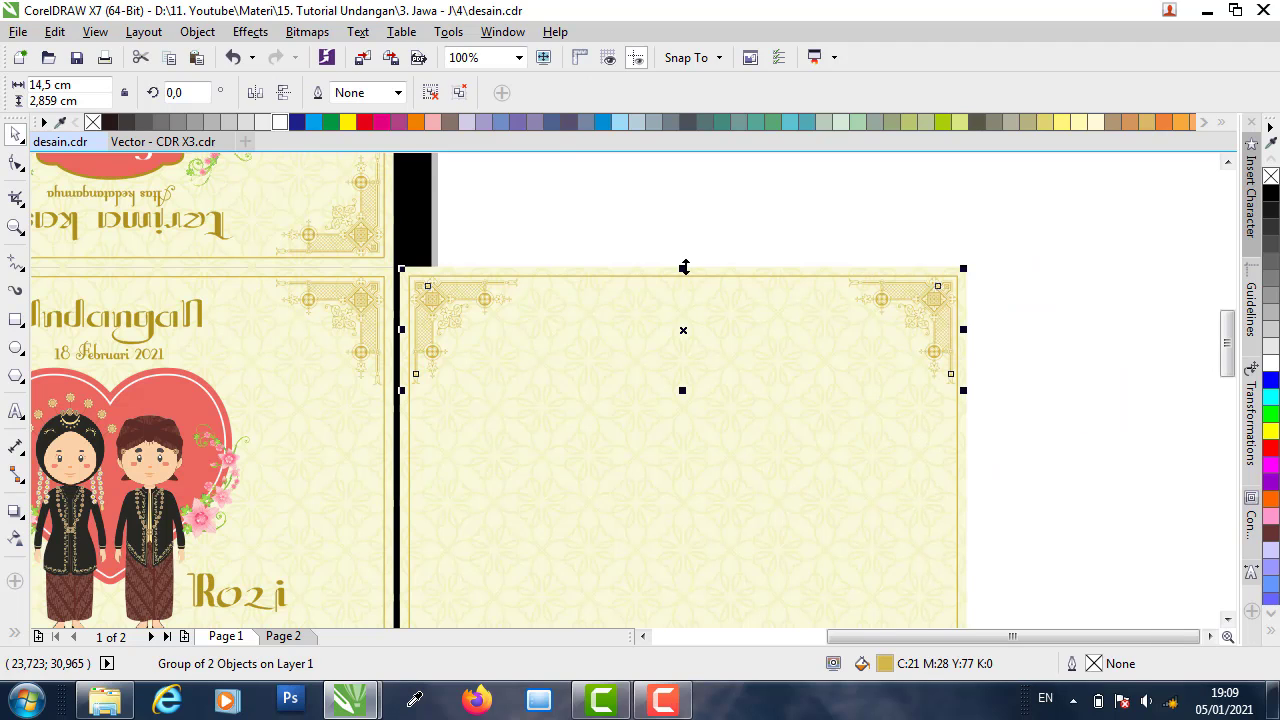
- Duplicate the grouped corner ornaments straight down into the middle of the new panel and mirror the copy vertically
left_click_drag(681, 330, 689, 500)
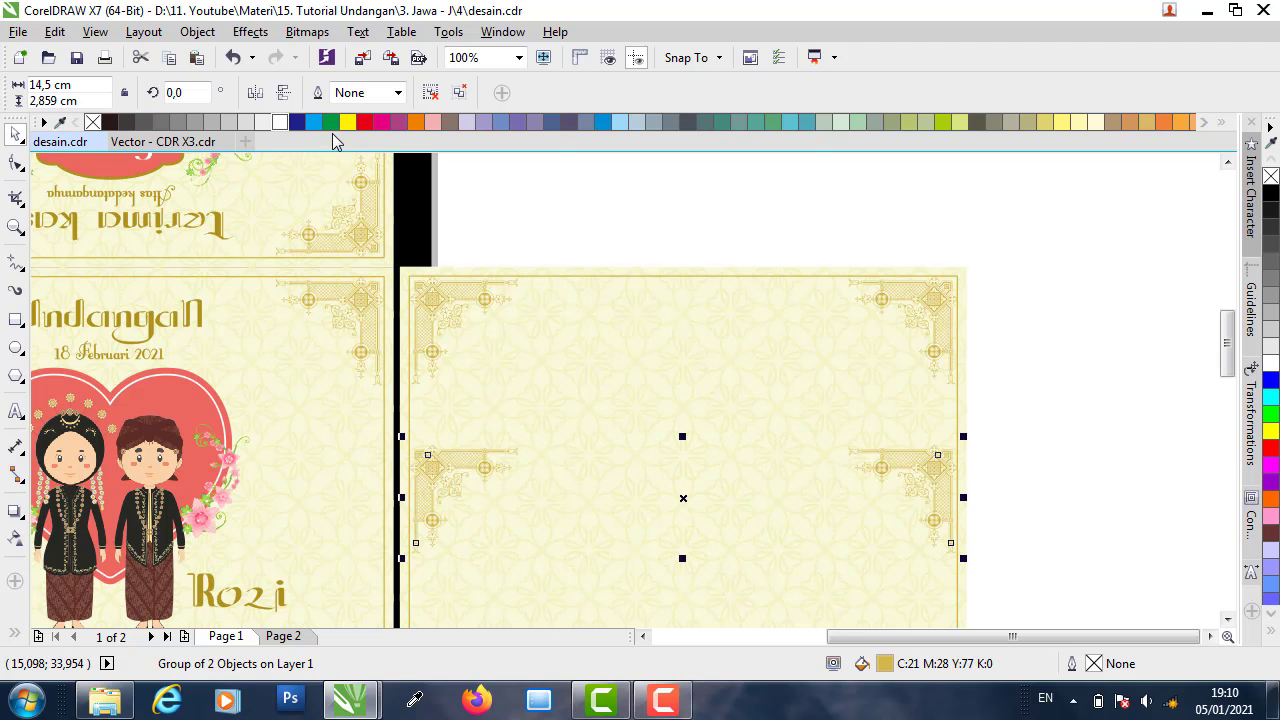
left_click(284, 93)
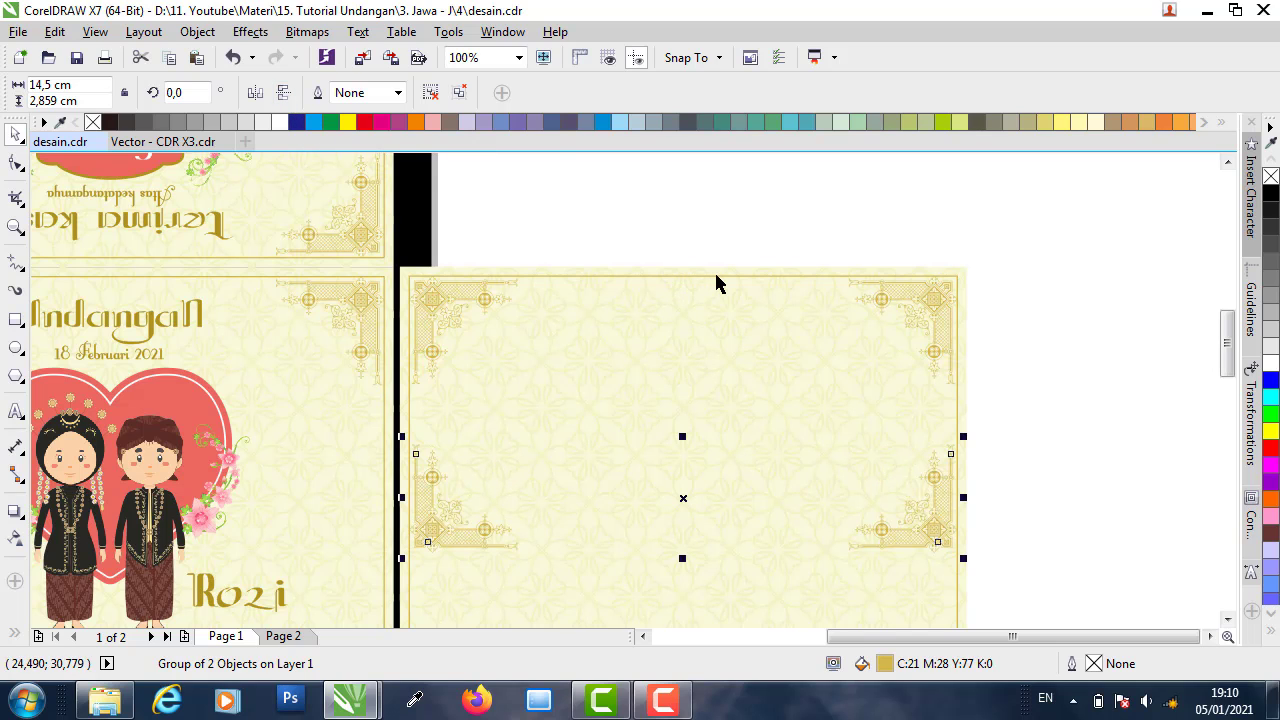
- Align the mirrored ornament pair to the bottom edge of the new gold border
scroll(730, 275, "up", 2)
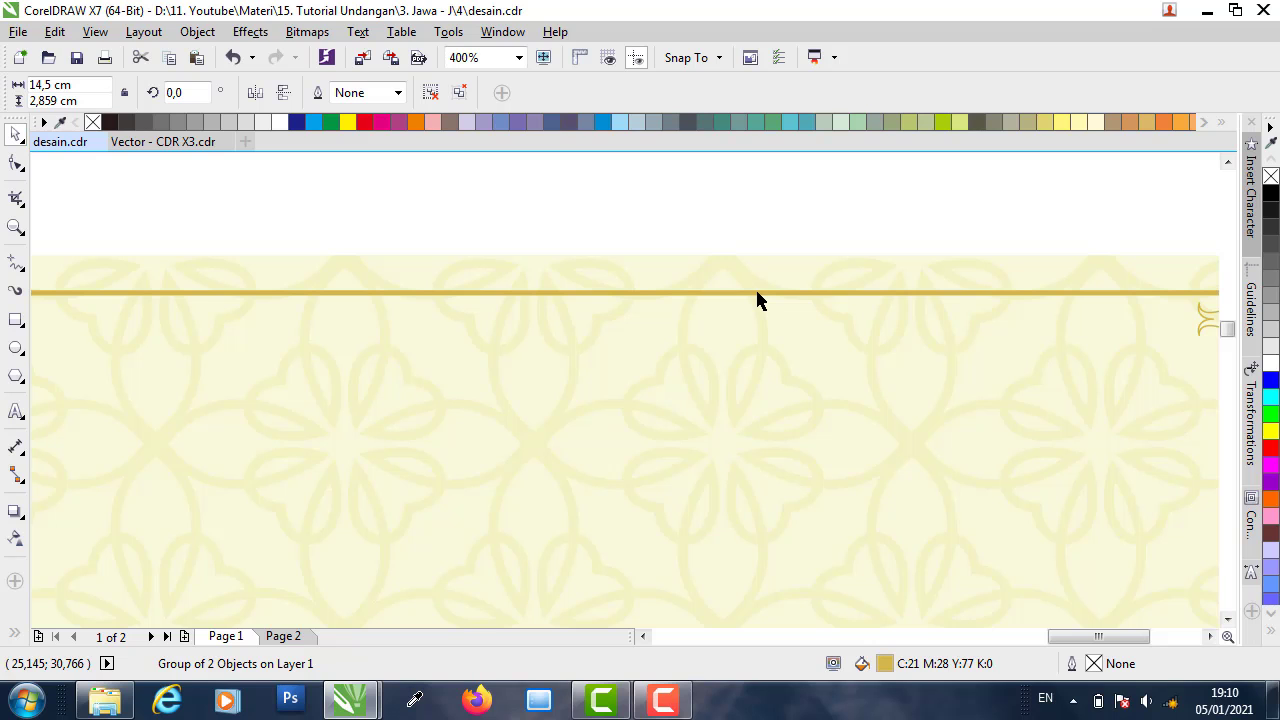
left_click(757, 298, "shift")
scroll(620, 250, "down", 3)
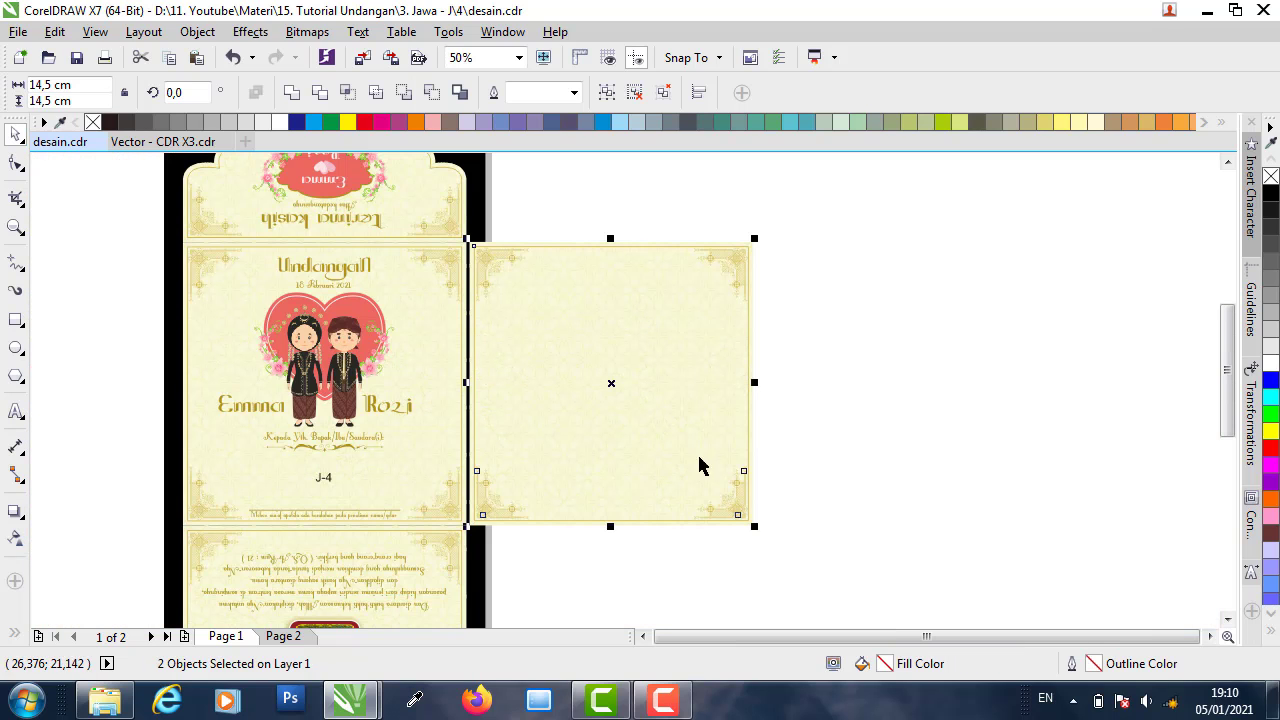
left_click(849, 466)
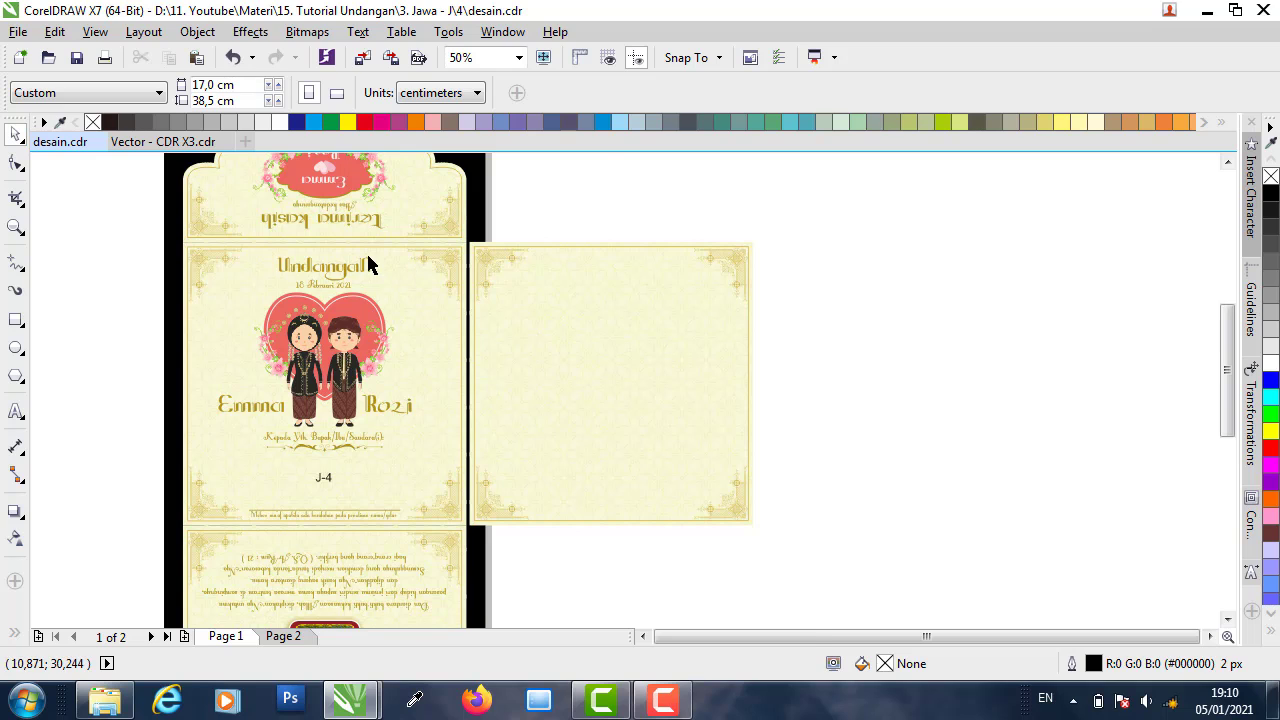
- Add the text "UndangaN" above the new panel in Jawa Palsu, the font of the original heading
scroll(364, 262, "up", 2)
left_click(360, 280)
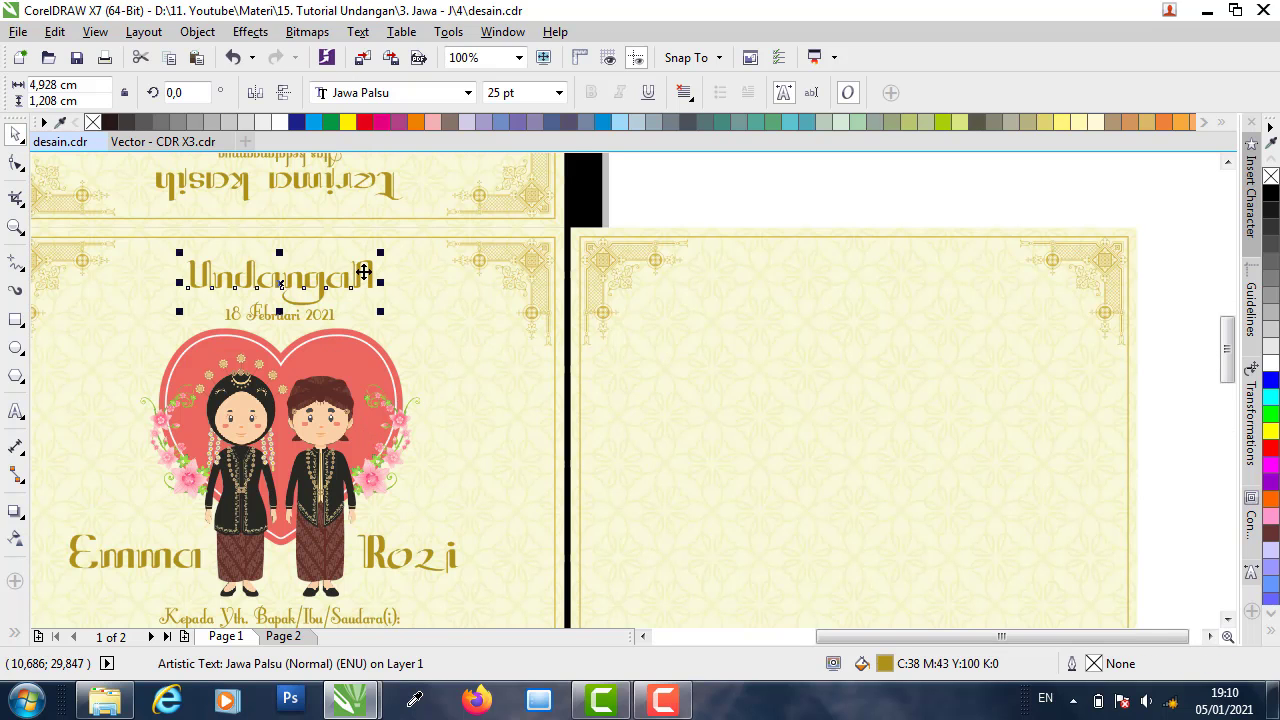
double_click(283, 282)
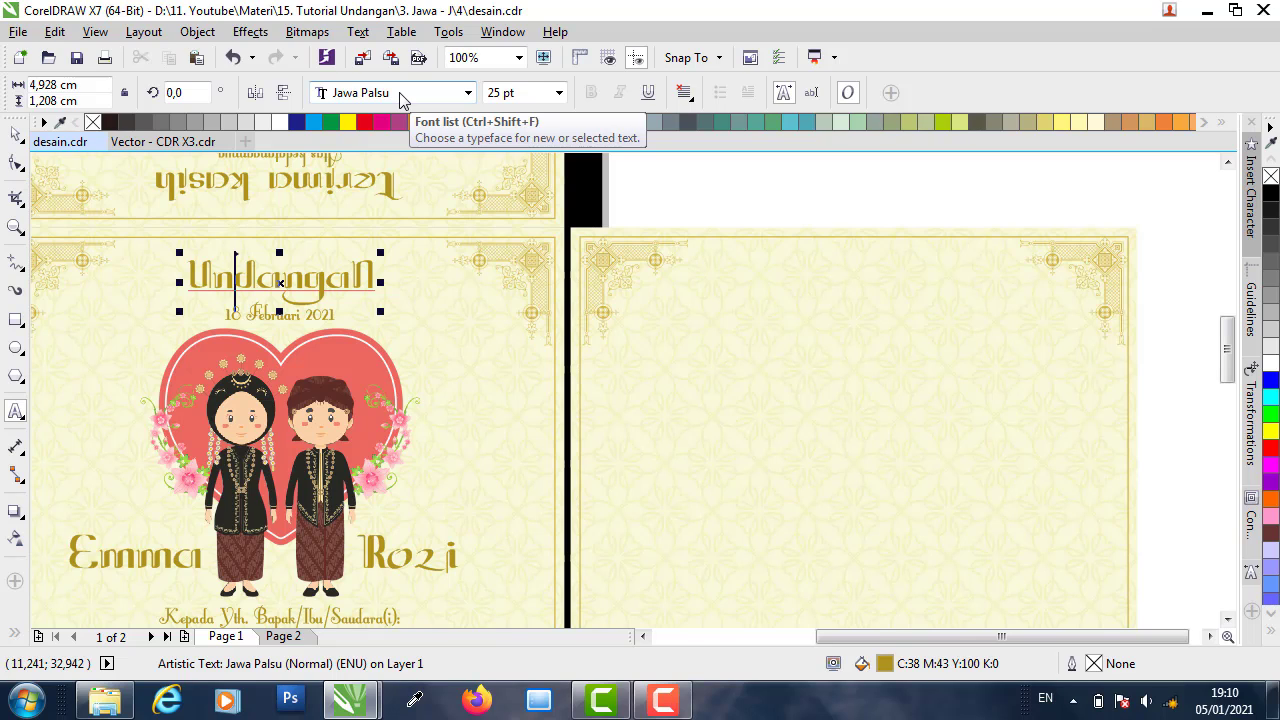
left_click(15, 133)
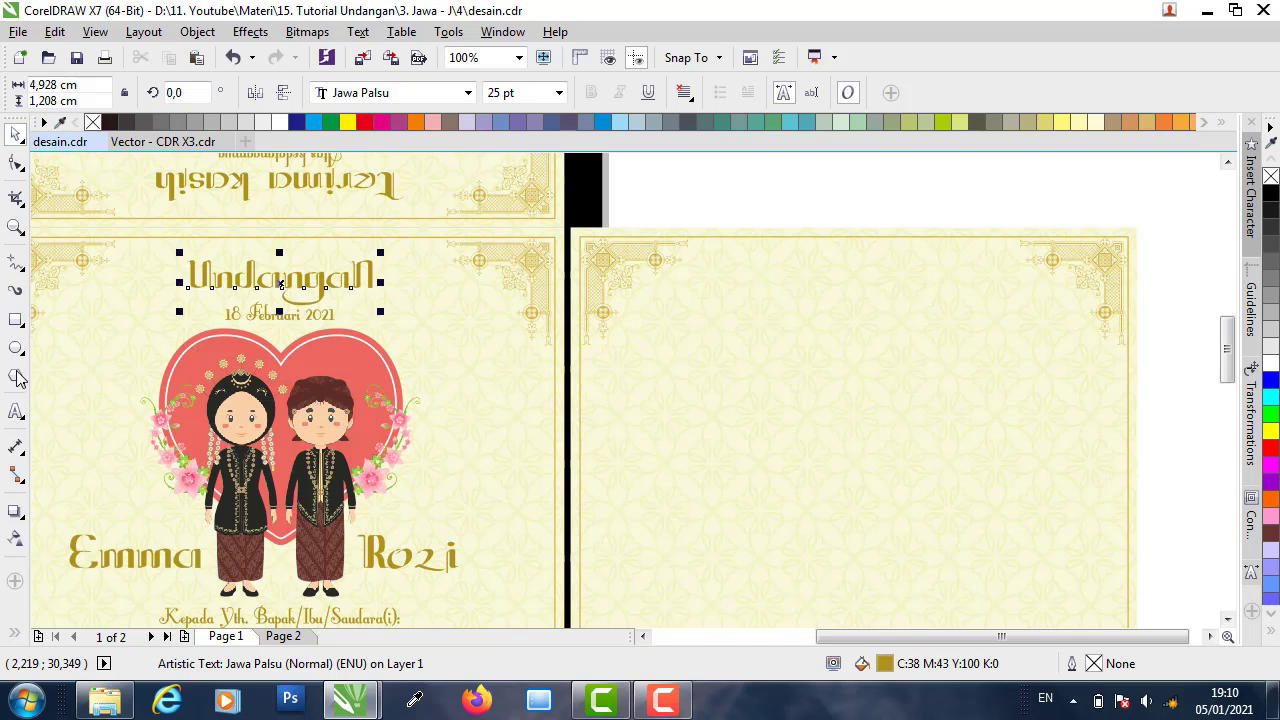
left_click(16, 411)
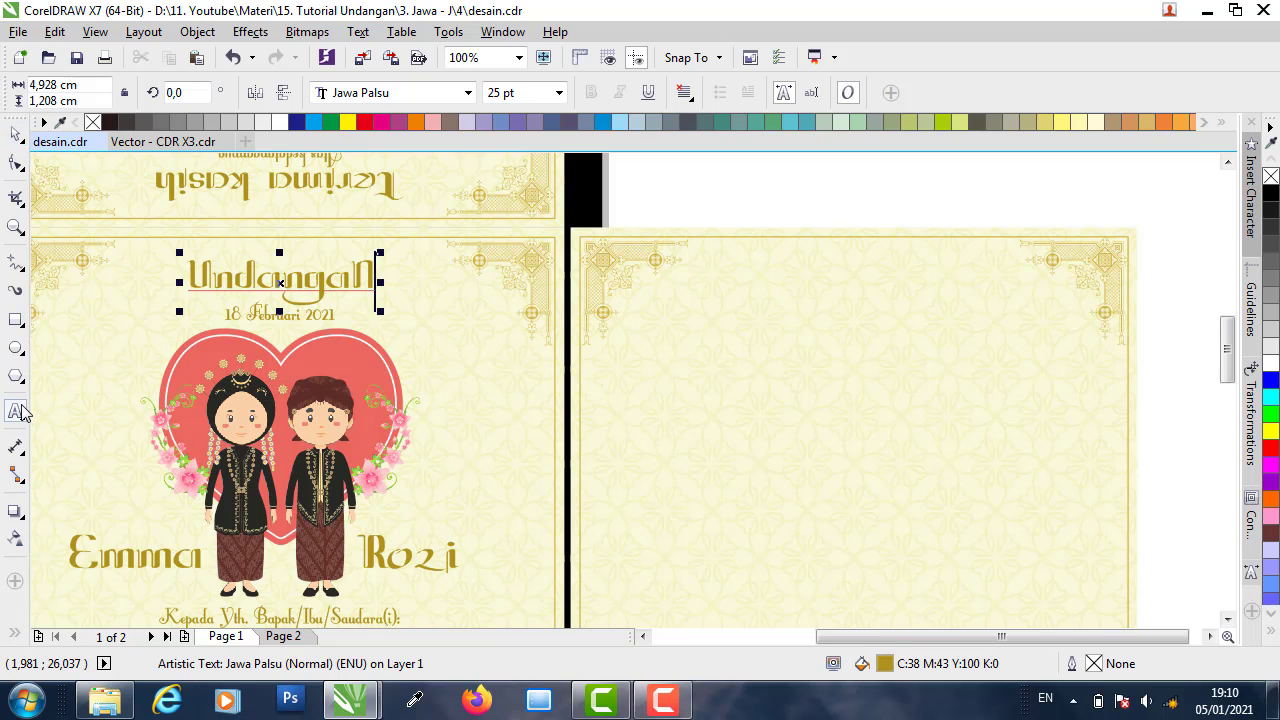
left_click(750, 180)
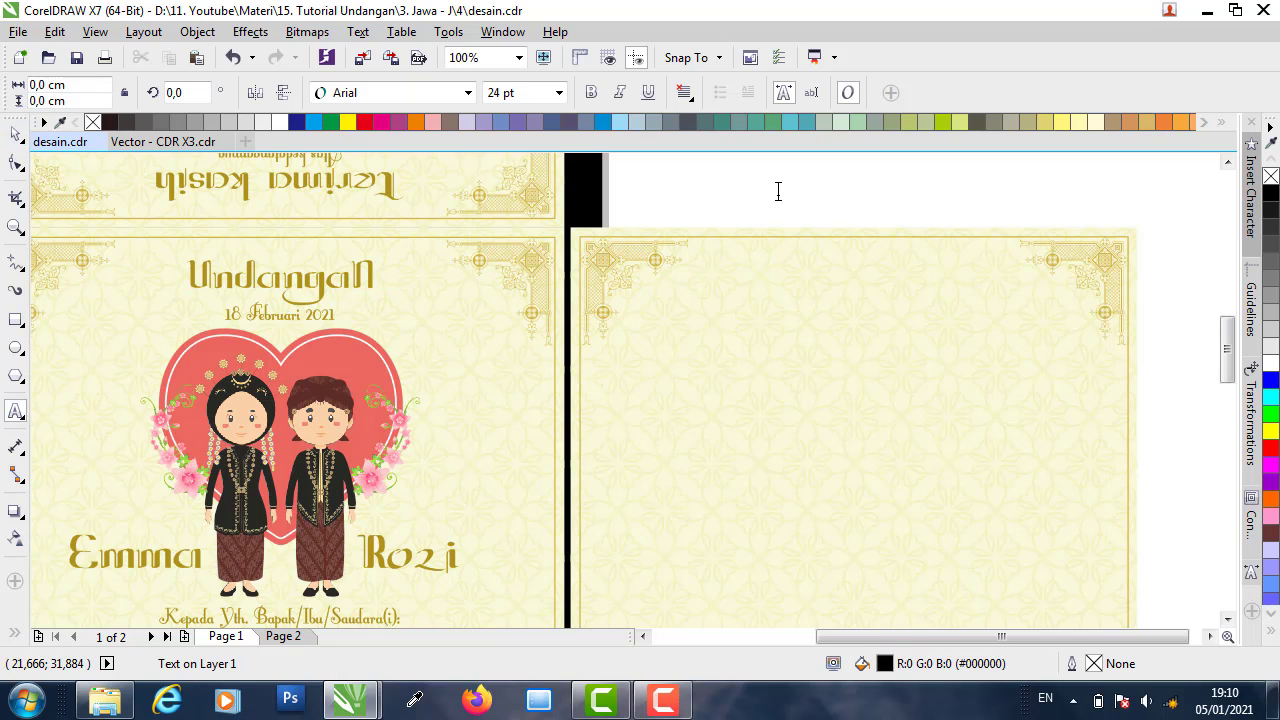
type("Un")
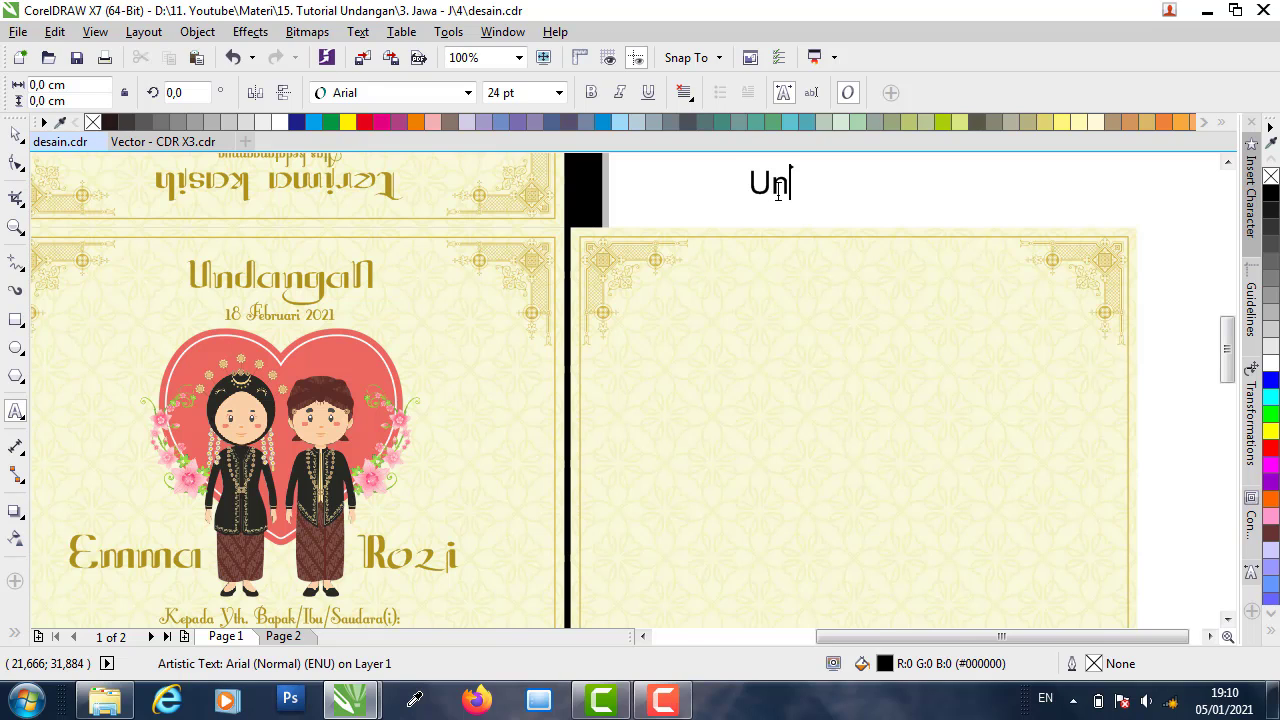
type("dangan")
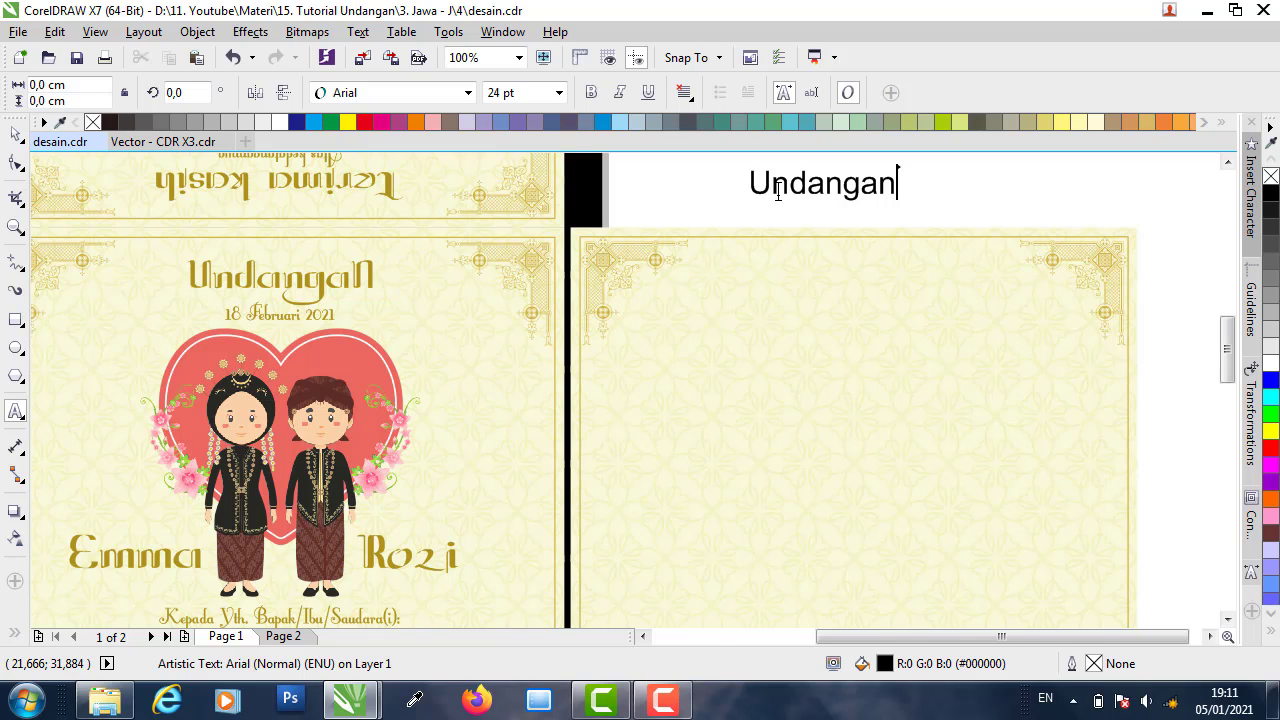
type("N")
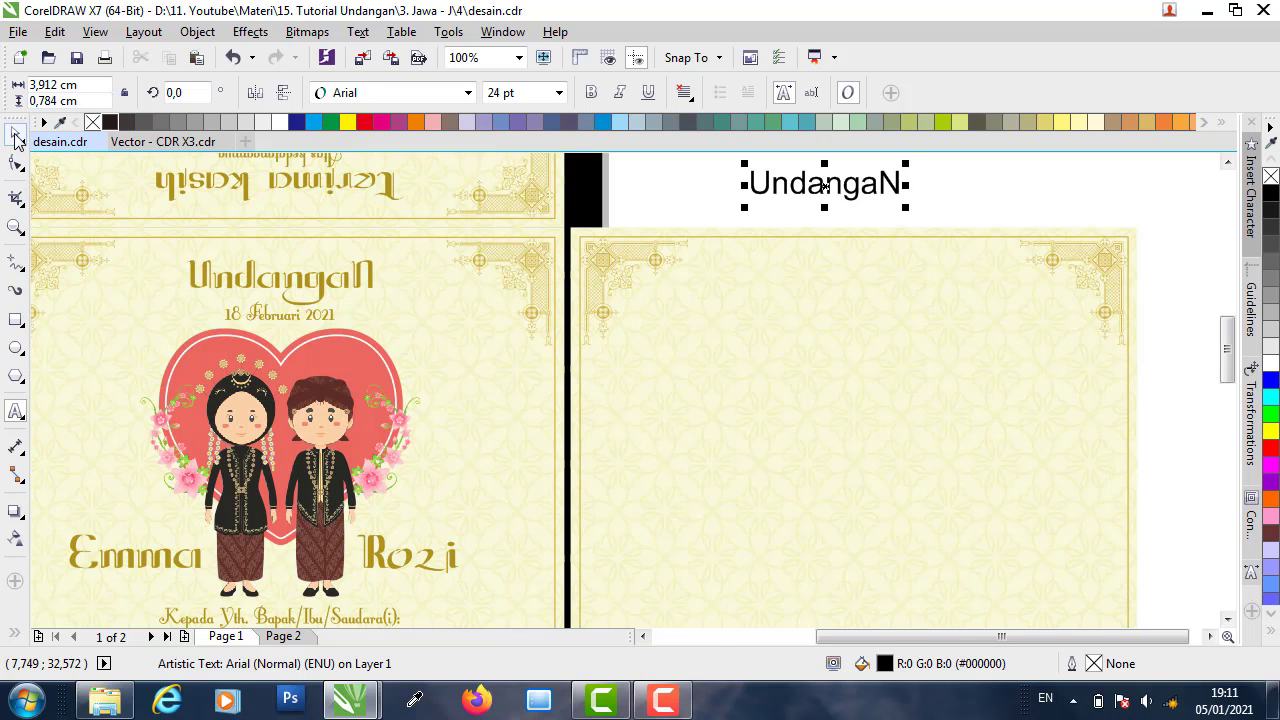
left_click(15, 136)
left_click(468, 93)
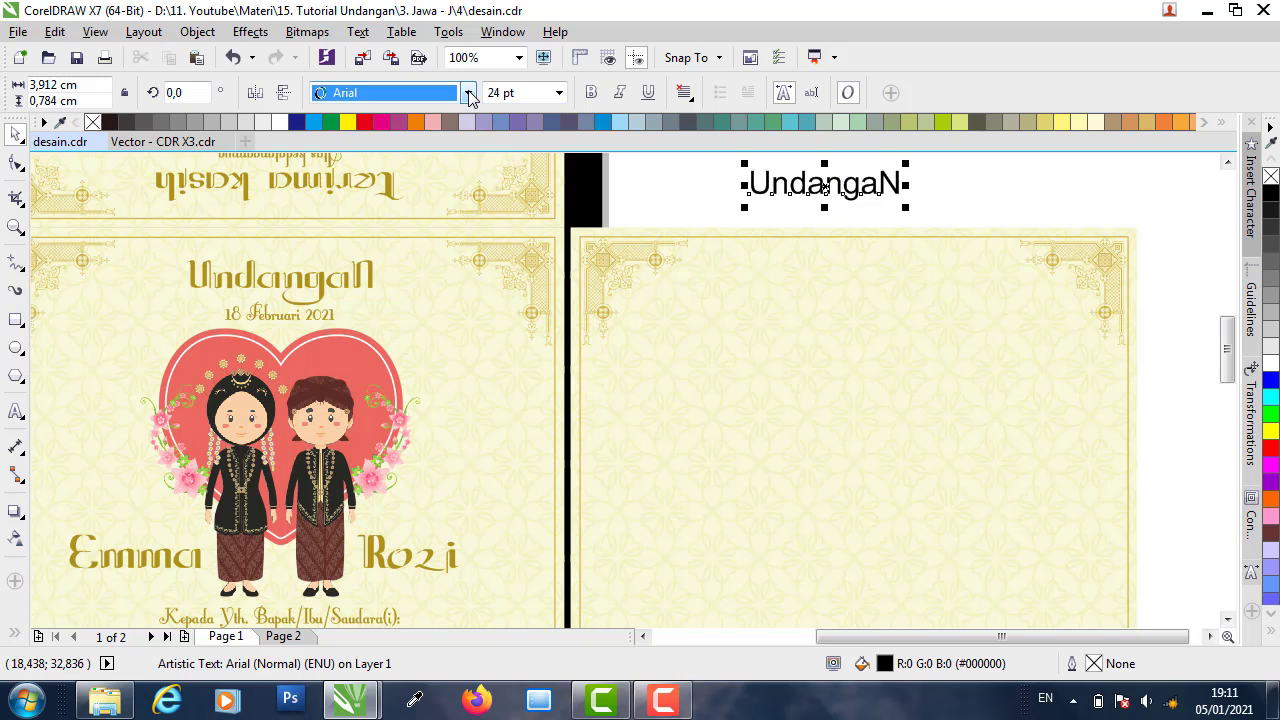
left_click(409, 134)
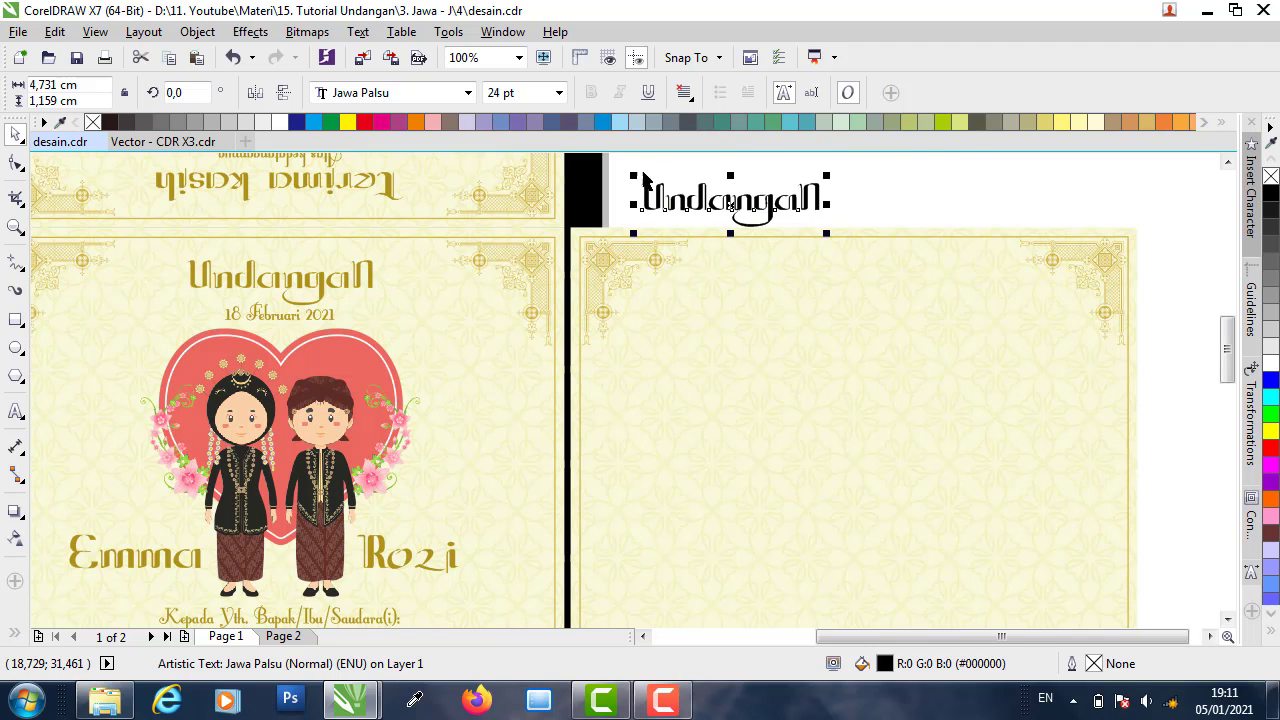
- Sample the dark gold of the original heading and apply it as the fill of the new "UndangaN" text
scroll(625, 178, "up", 1)
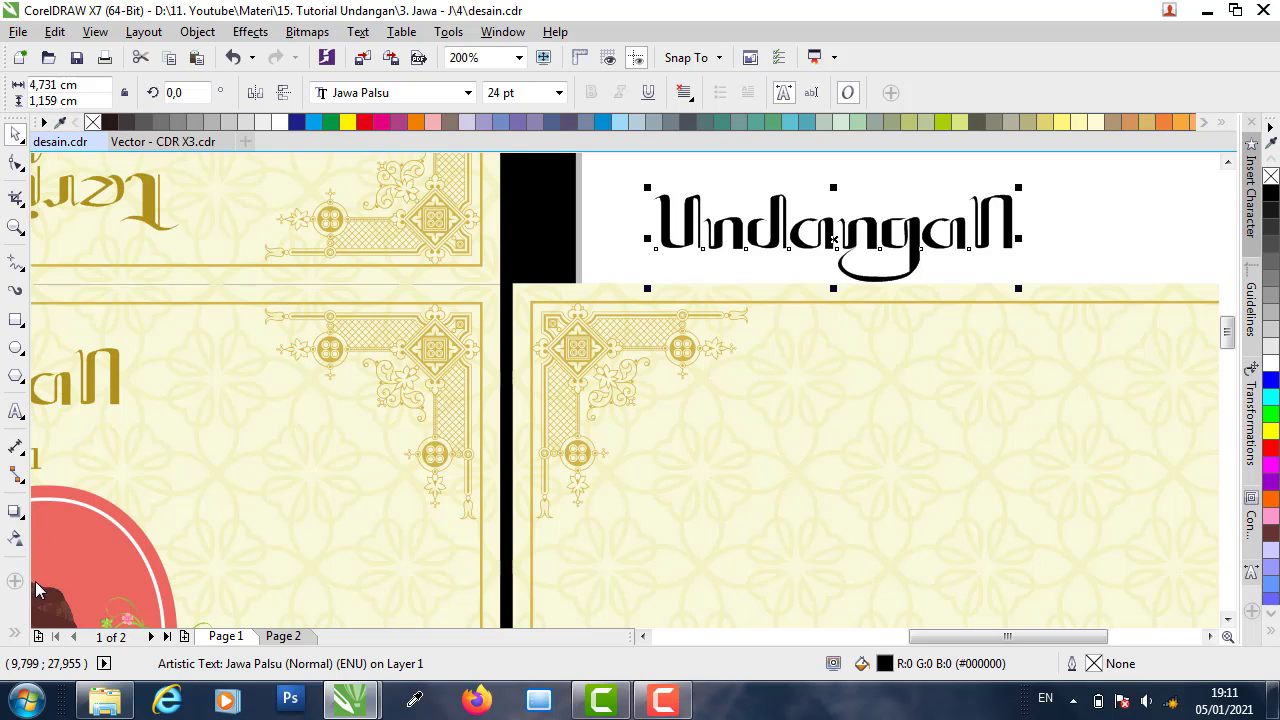
left_click(16, 636)
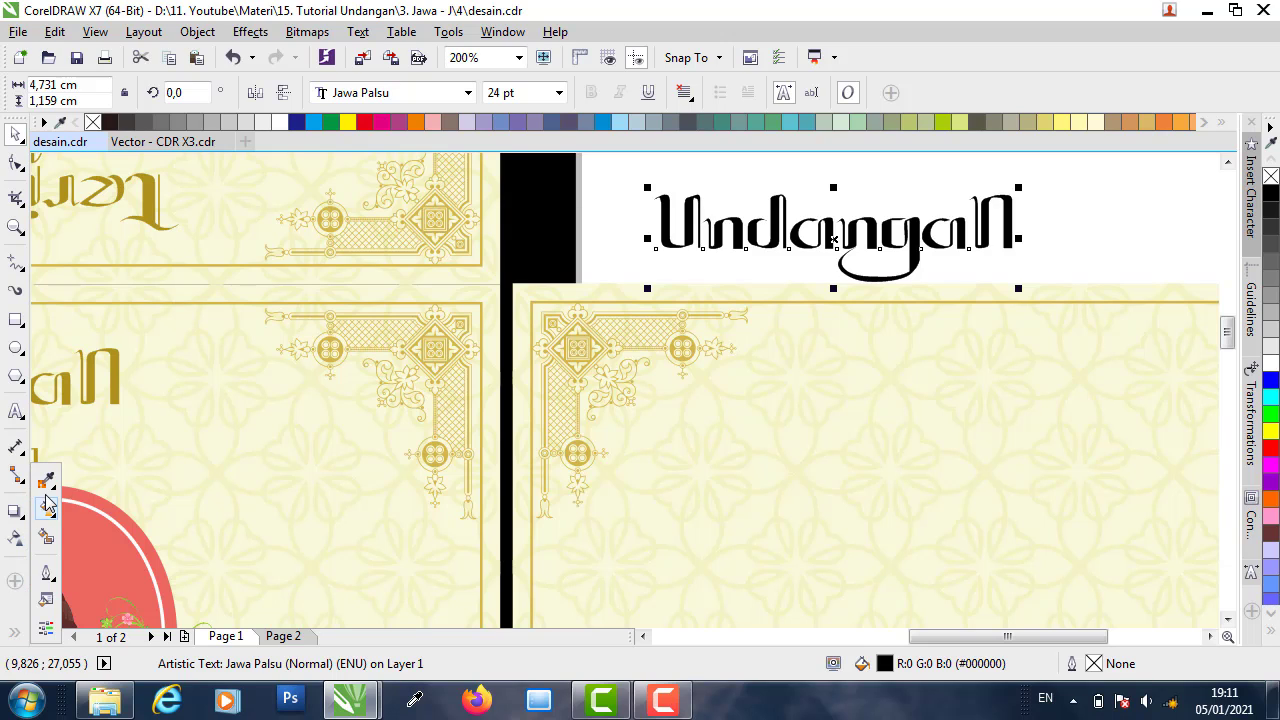
left_click(47, 482)
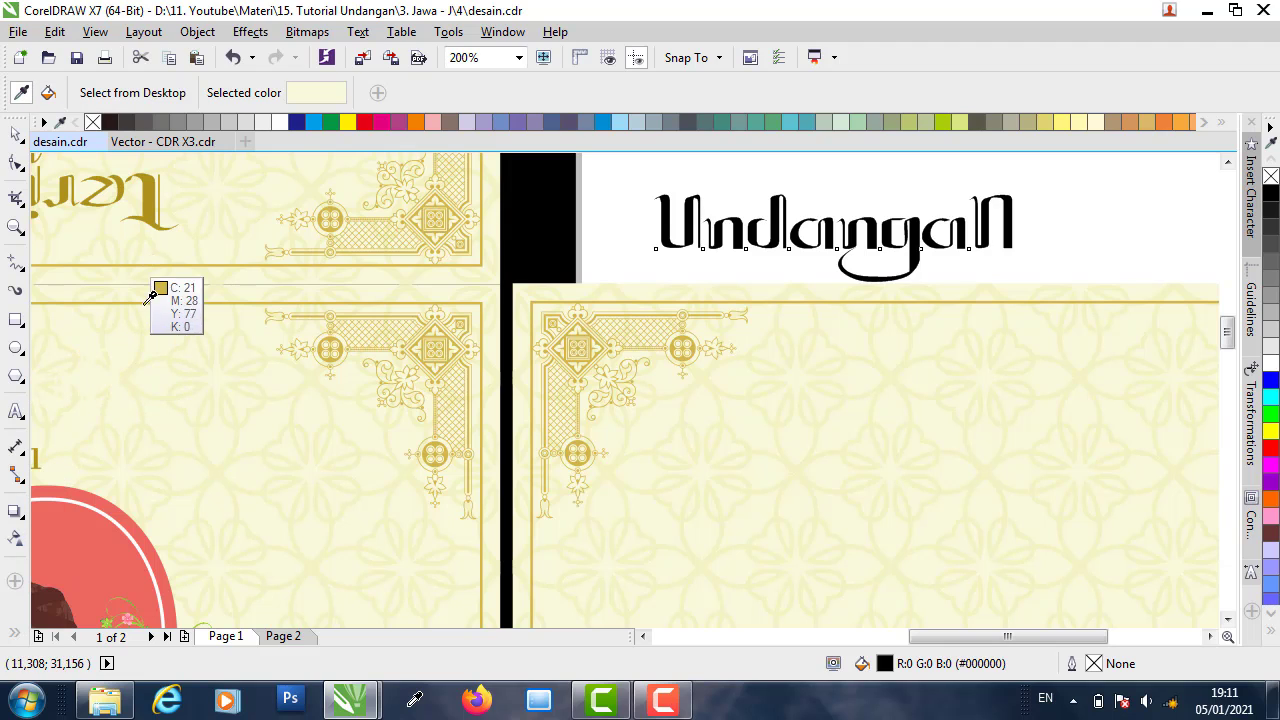
left_click(118, 370)
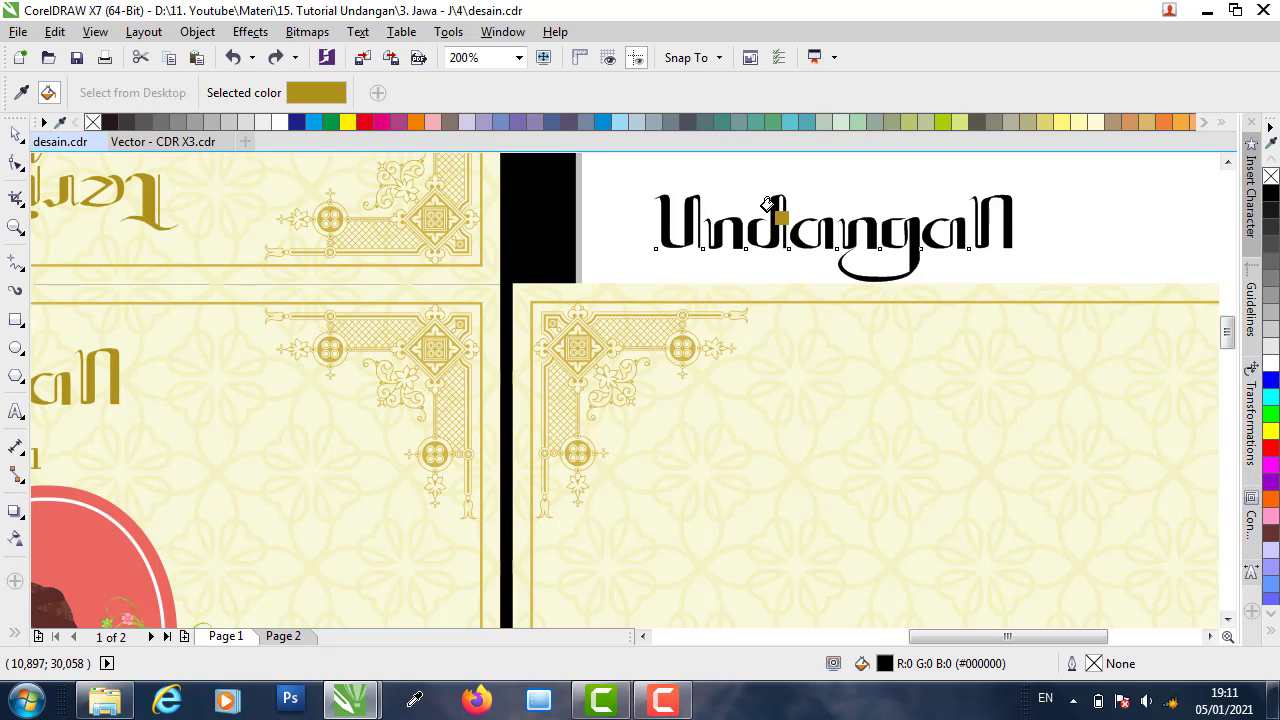
left_click(767, 205)
left_click(17, 133)
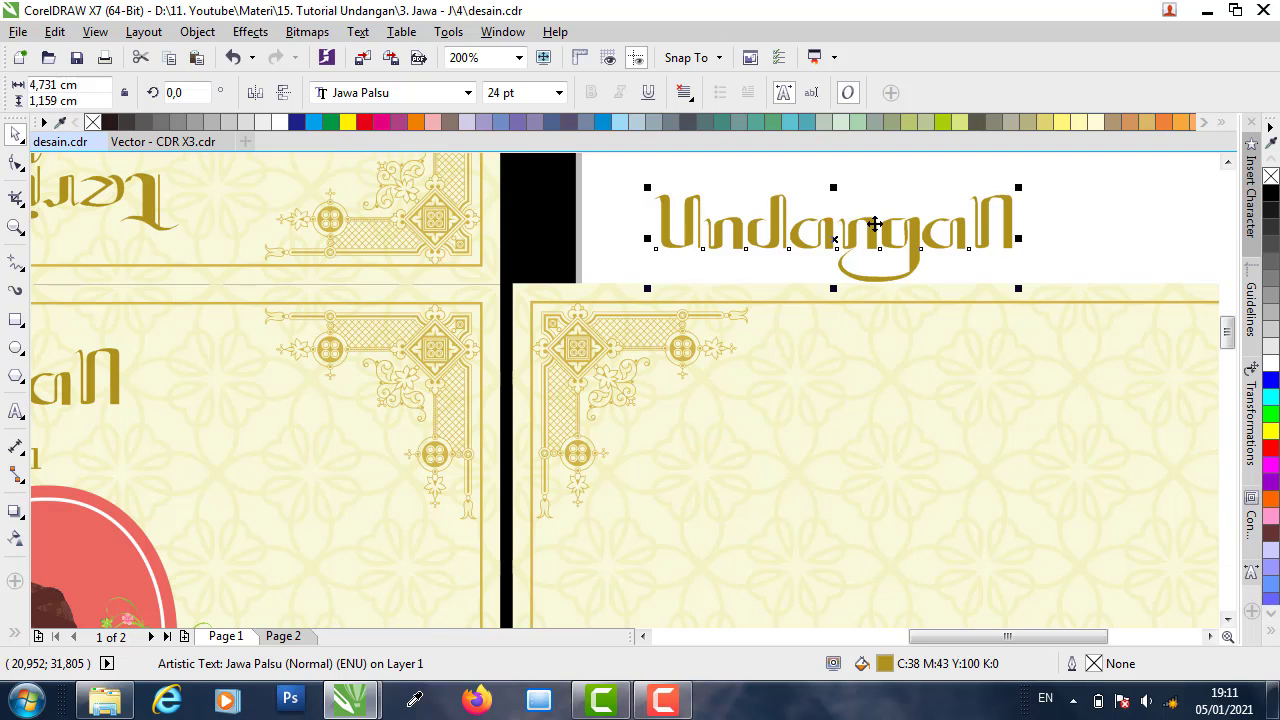
- Center the "UndangaN" heading horizontally on the new panel and move it down between the two upper corner ornaments
left_click(848, 208)
left_click(727, 248)
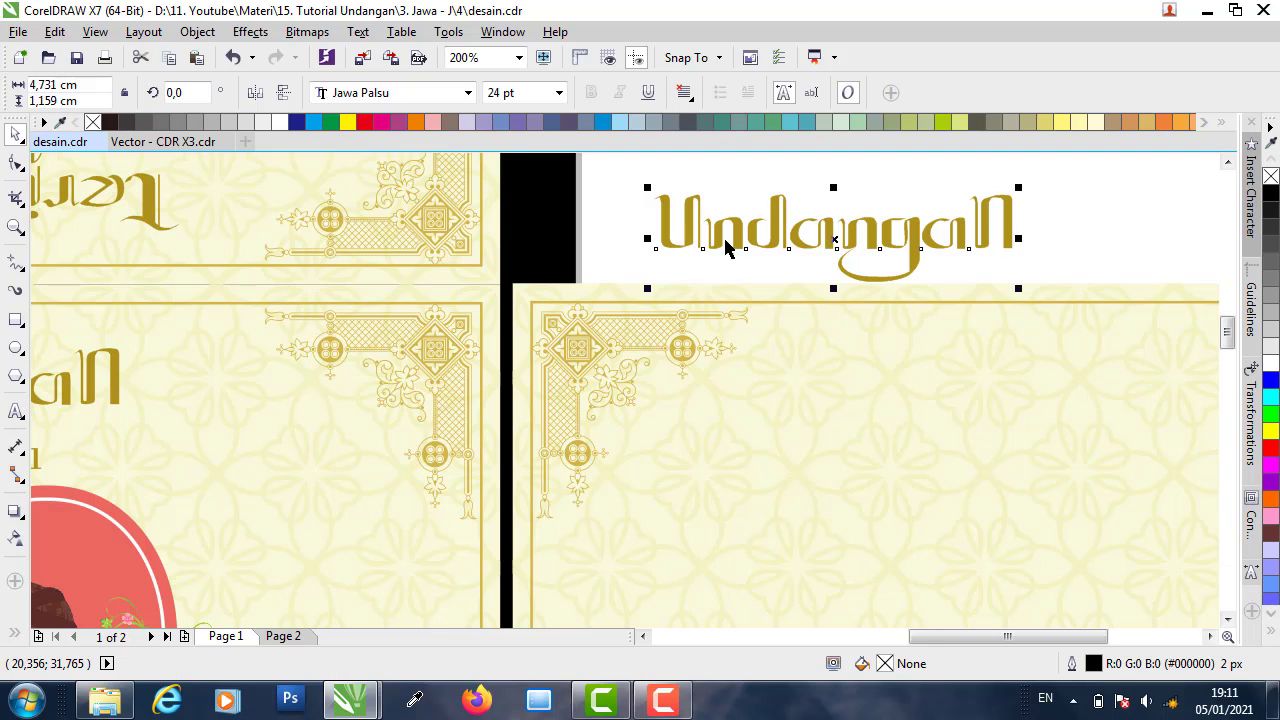
scroll(760, 251, "down", 2)
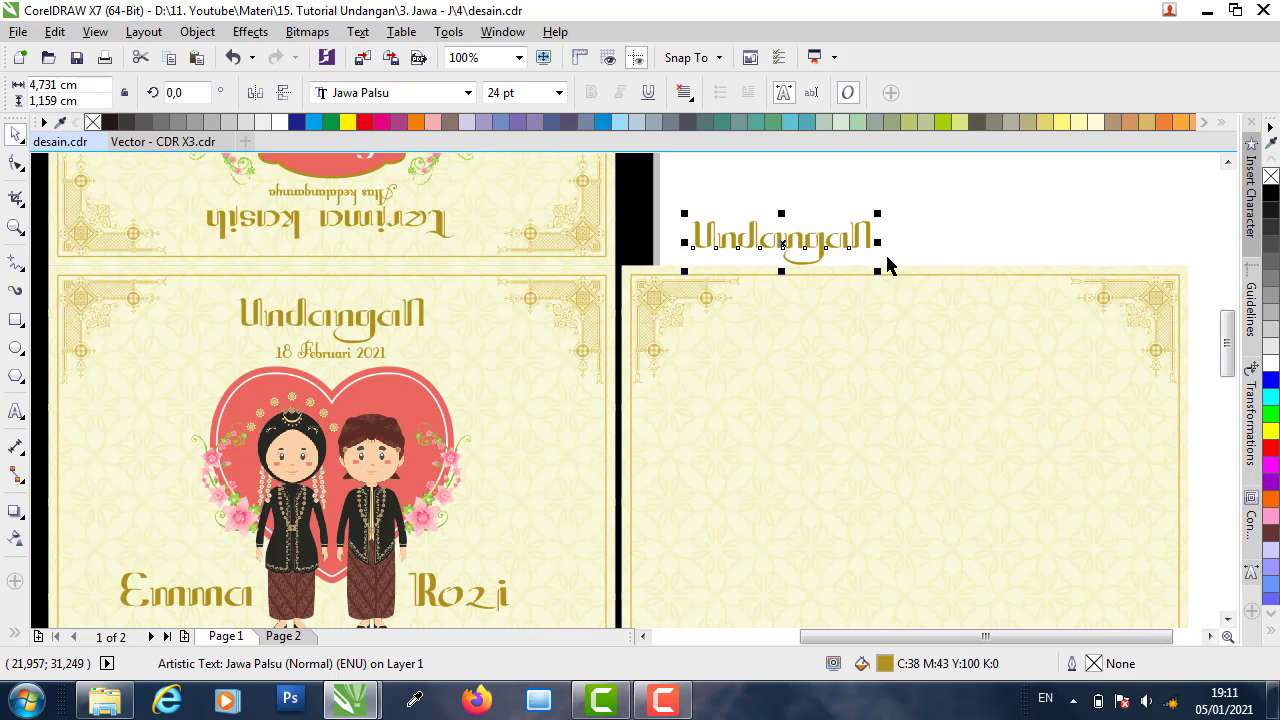
left_click(970, 276, "shift")
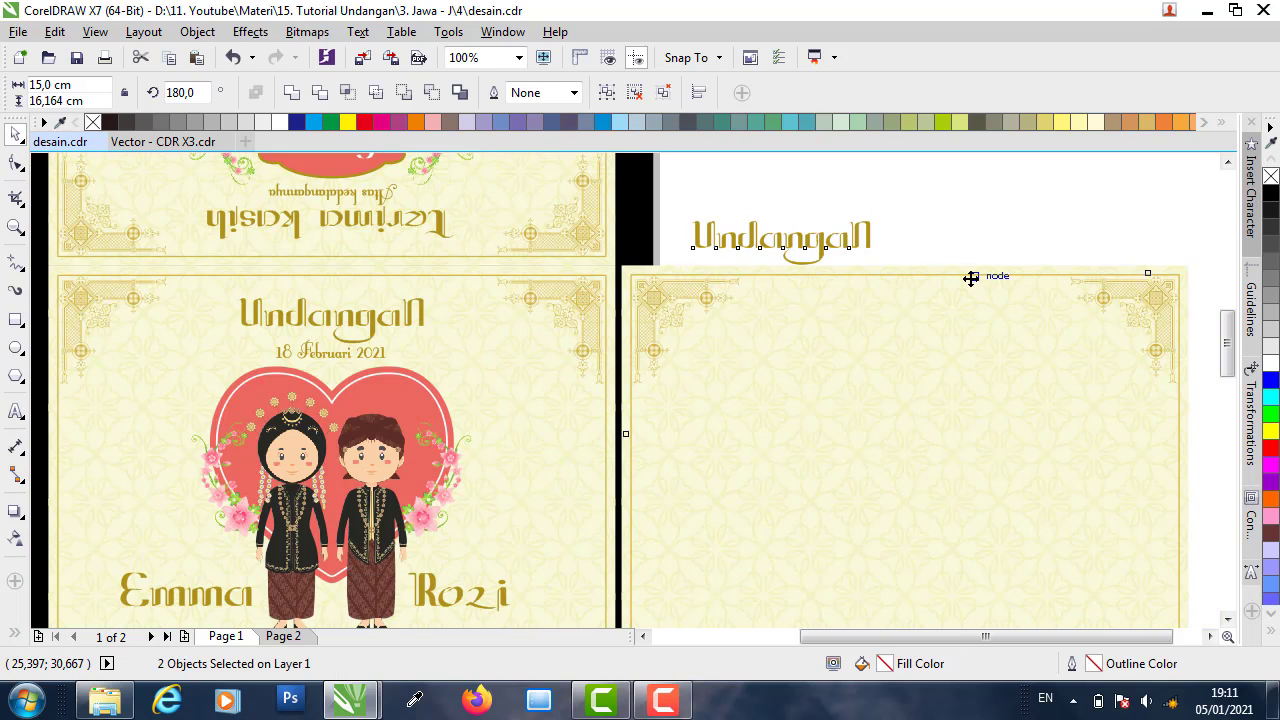
key("c")
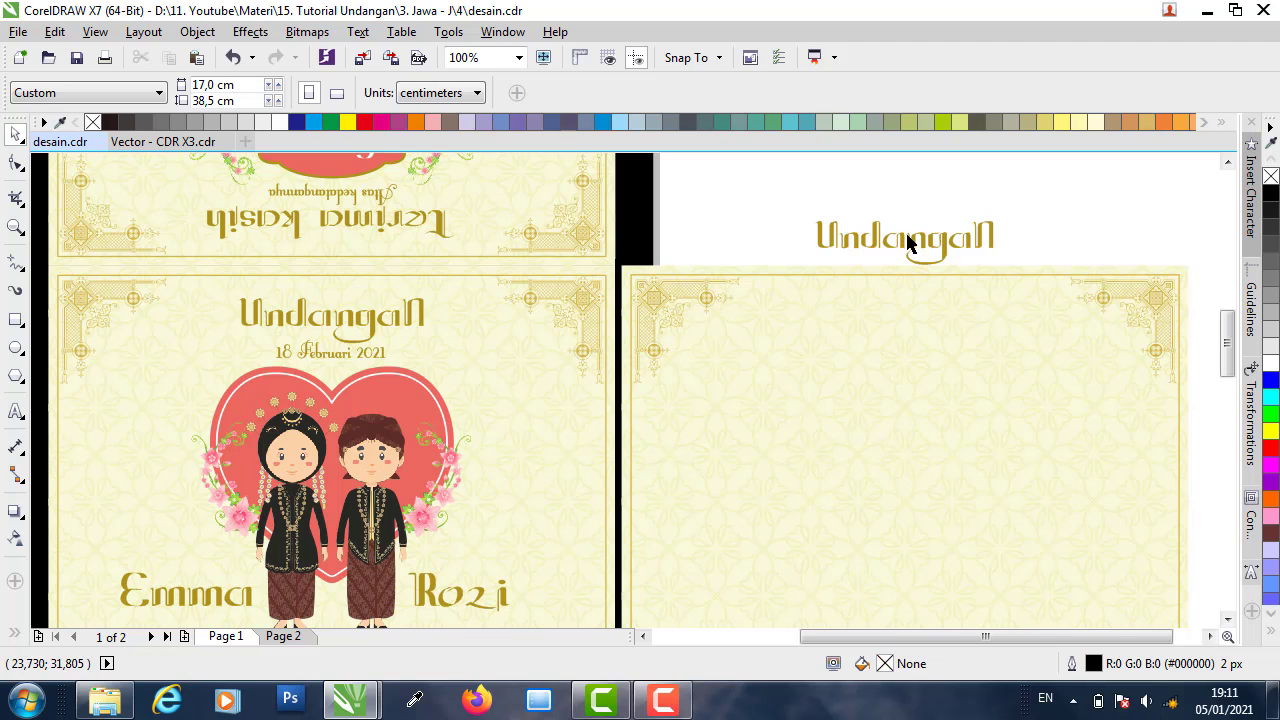
left_click_drag(907, 242, 908, 318)
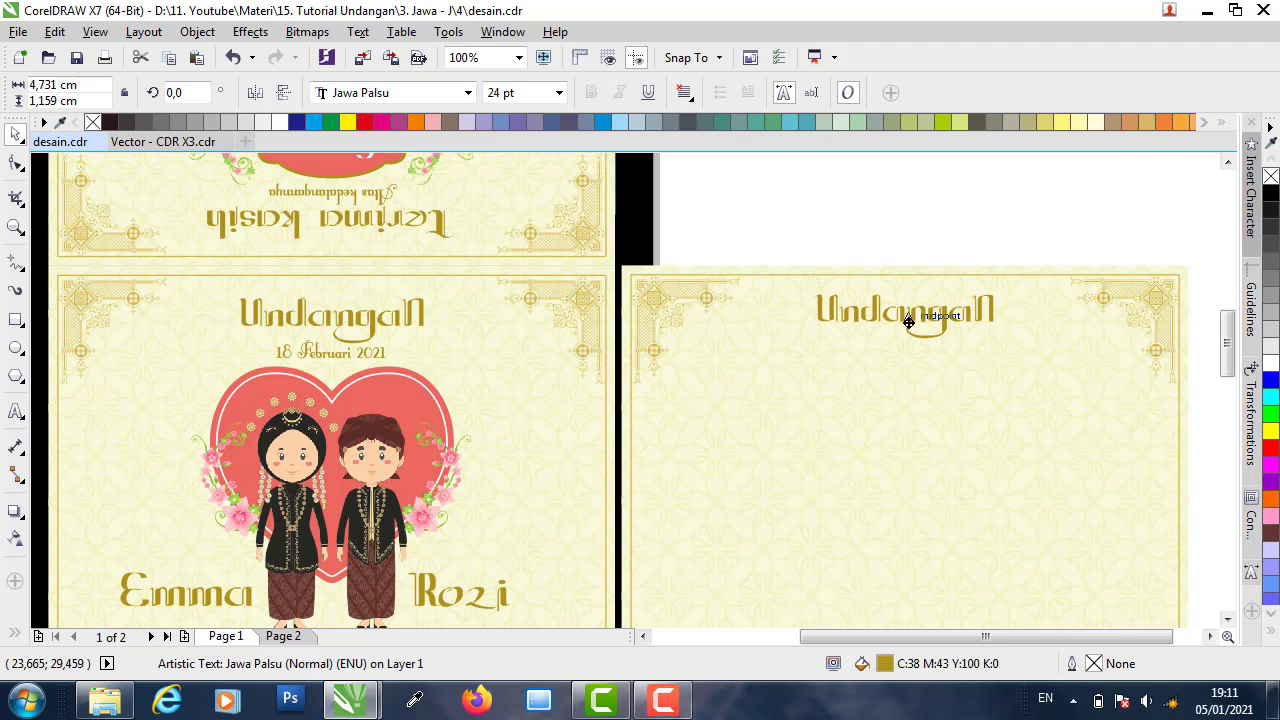
left_click(903, 225)
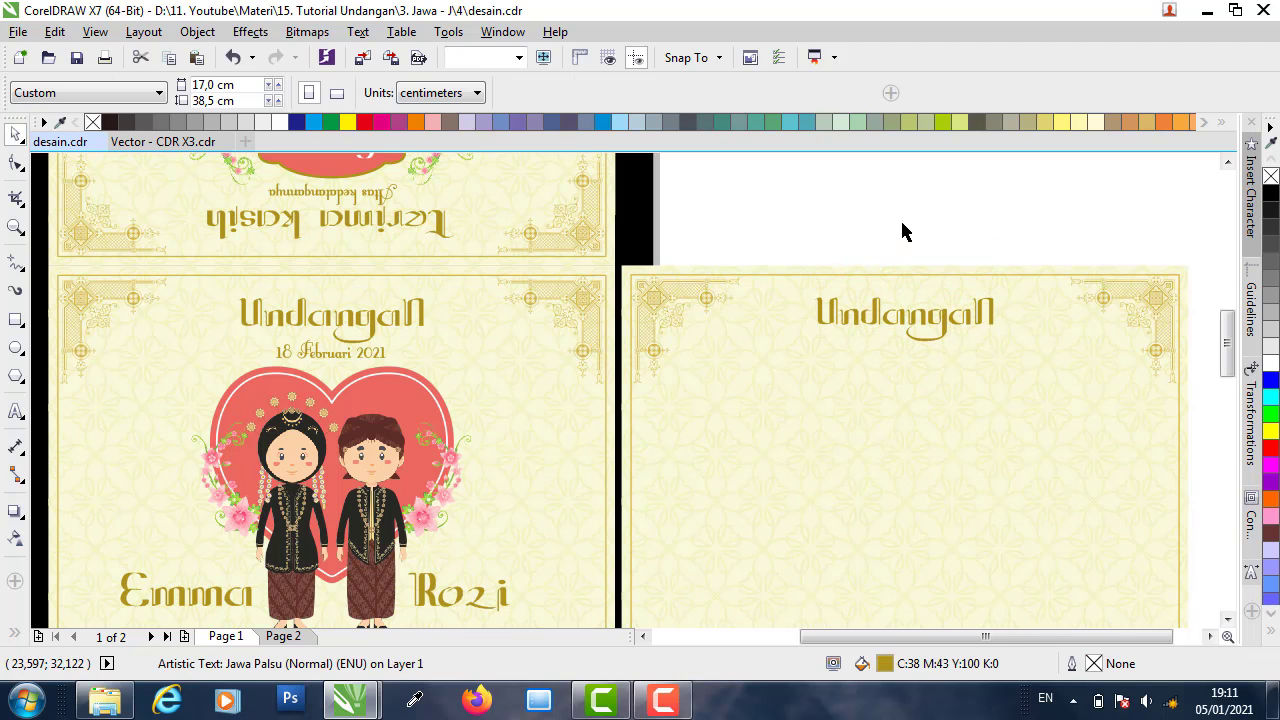
left_click(336, 351)
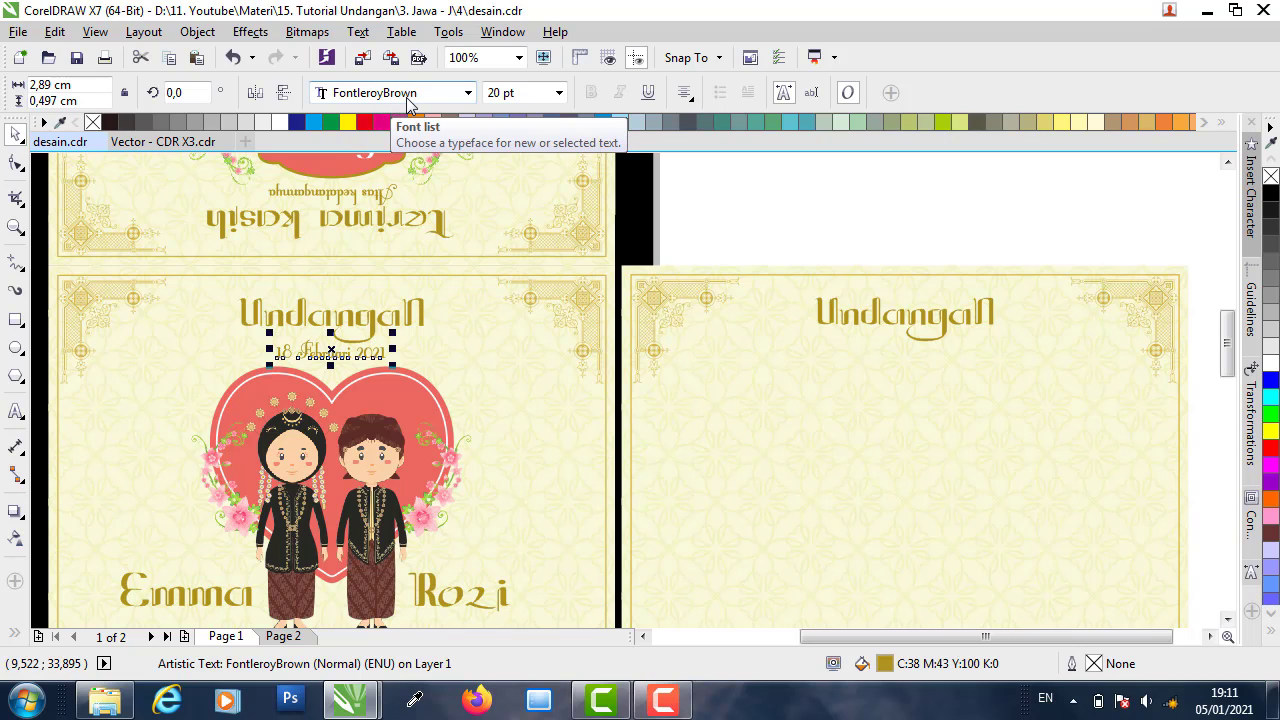
left_click(745, 215)
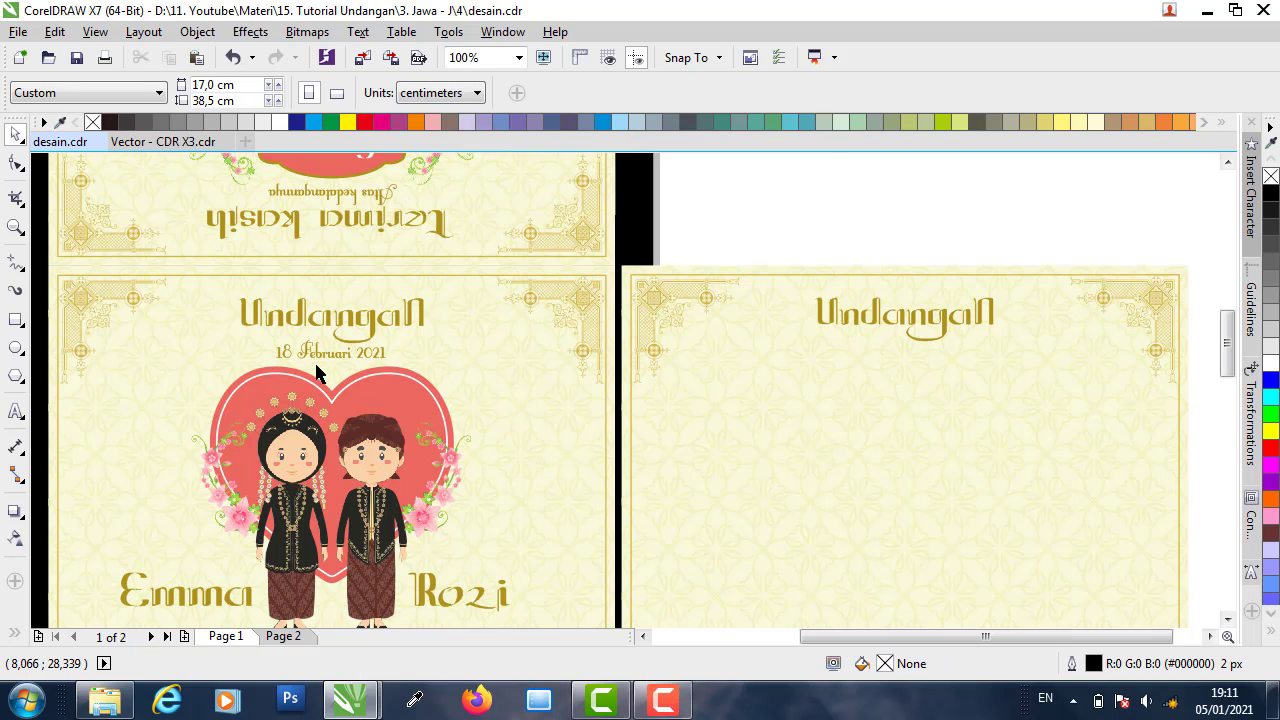
left_click(16, 413)
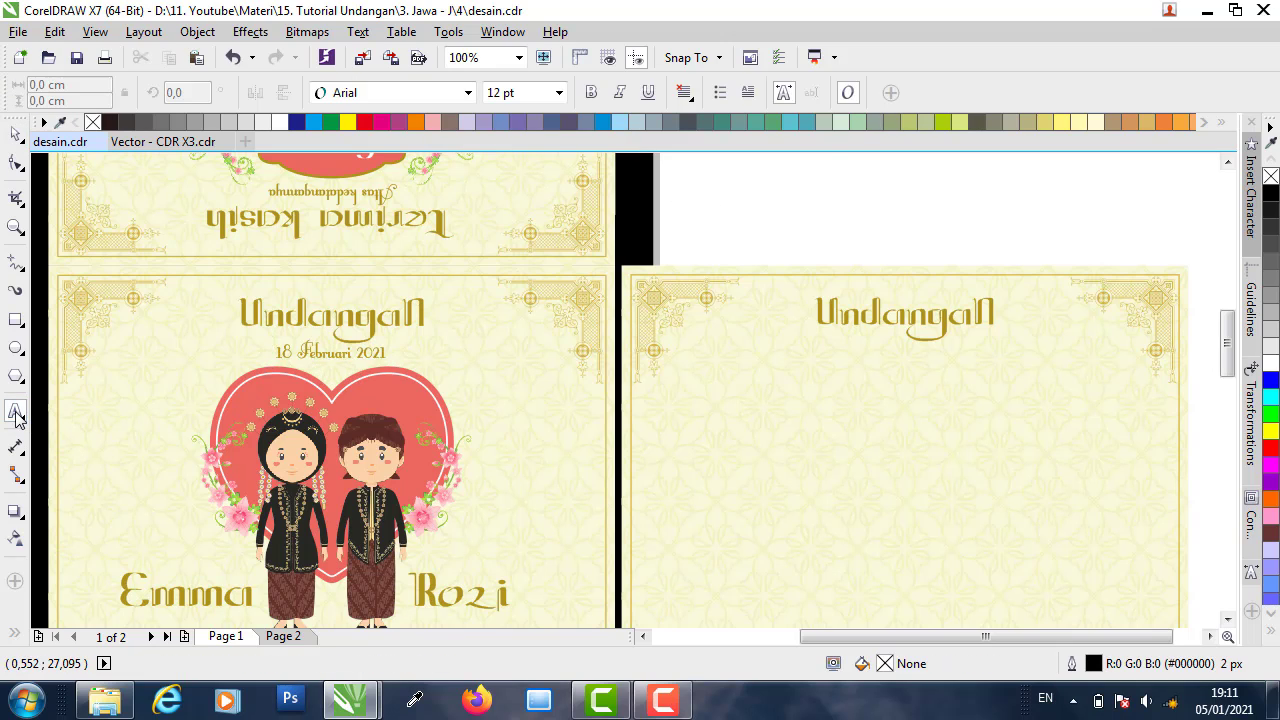
left_click(813, 207)
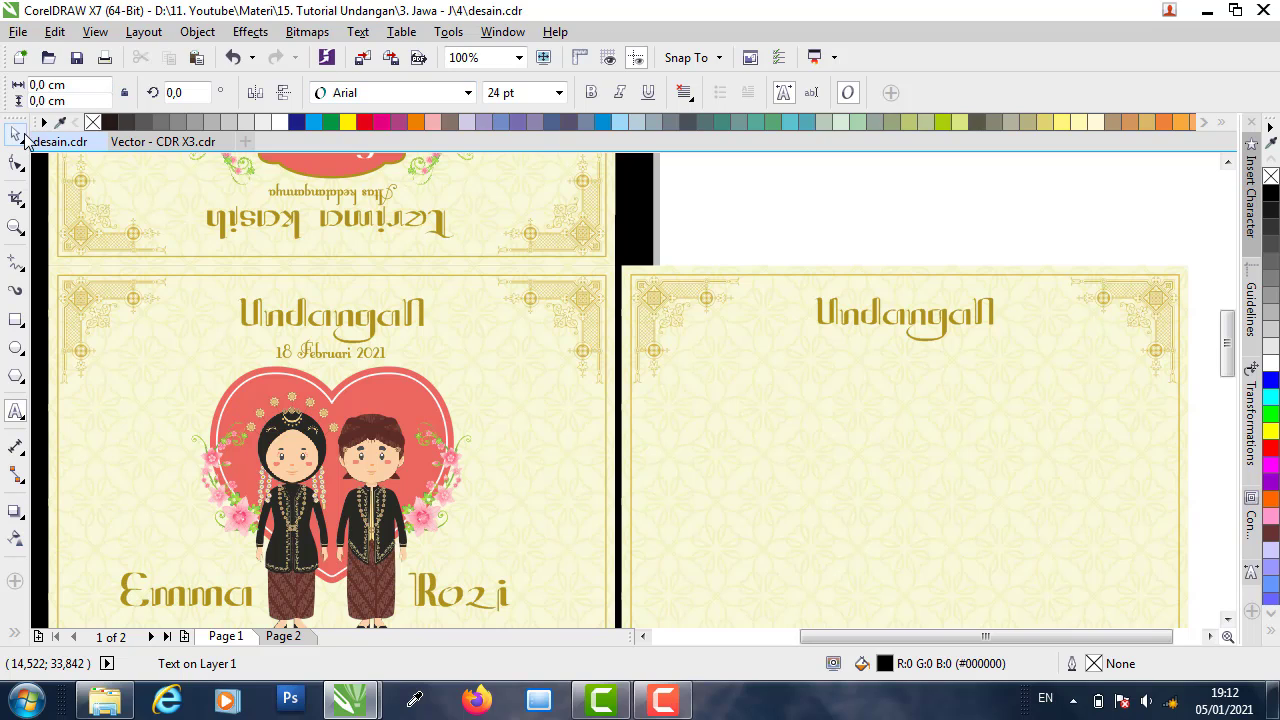
left_click(22, 140)
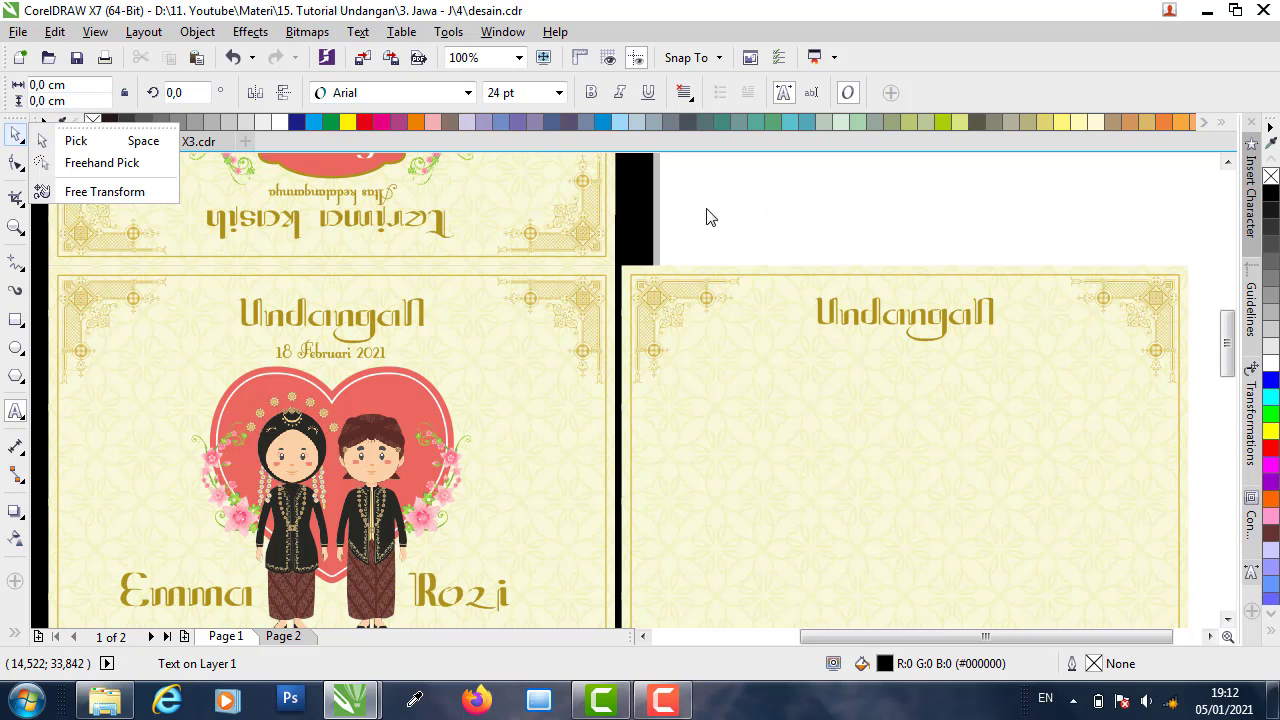
left_click(145, 143)
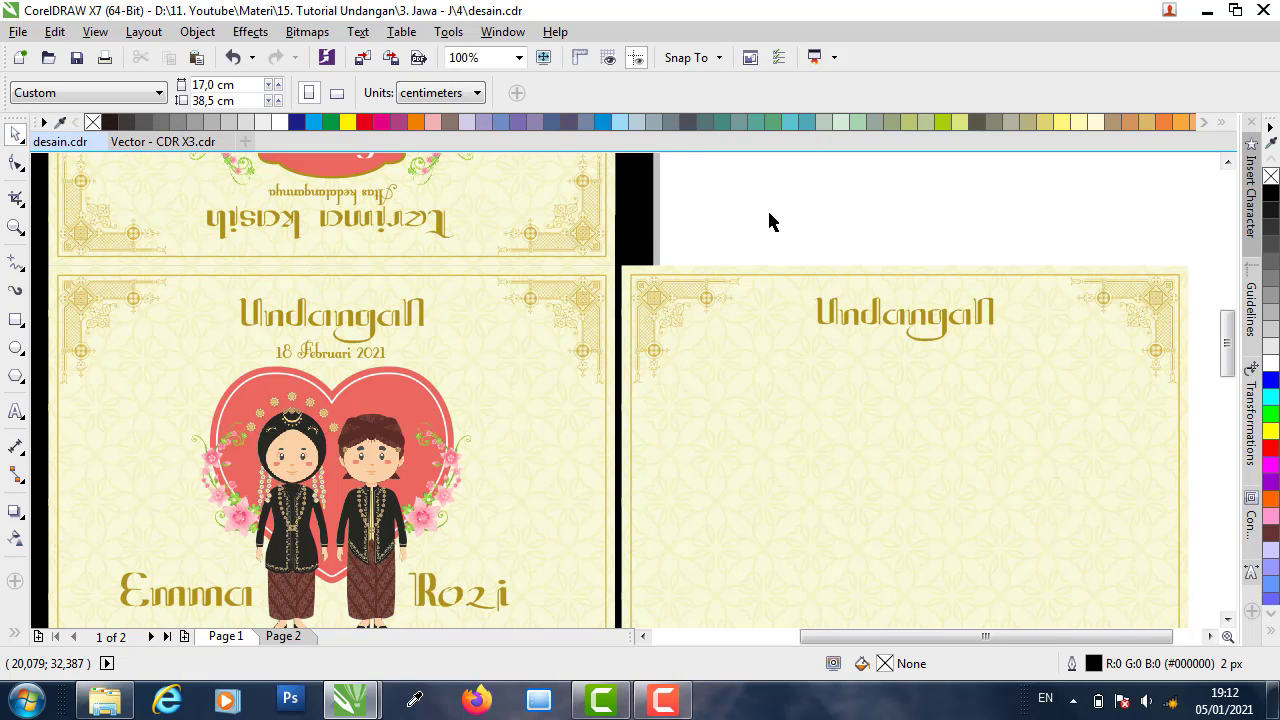
- Duplicate the original "18 Februari 2021" date text onto the new panel, just beneath the "UndangaN" heading
left_click(322, 350)
left_click_drag(316, 352, 889, 352)
right_click(889, 352)
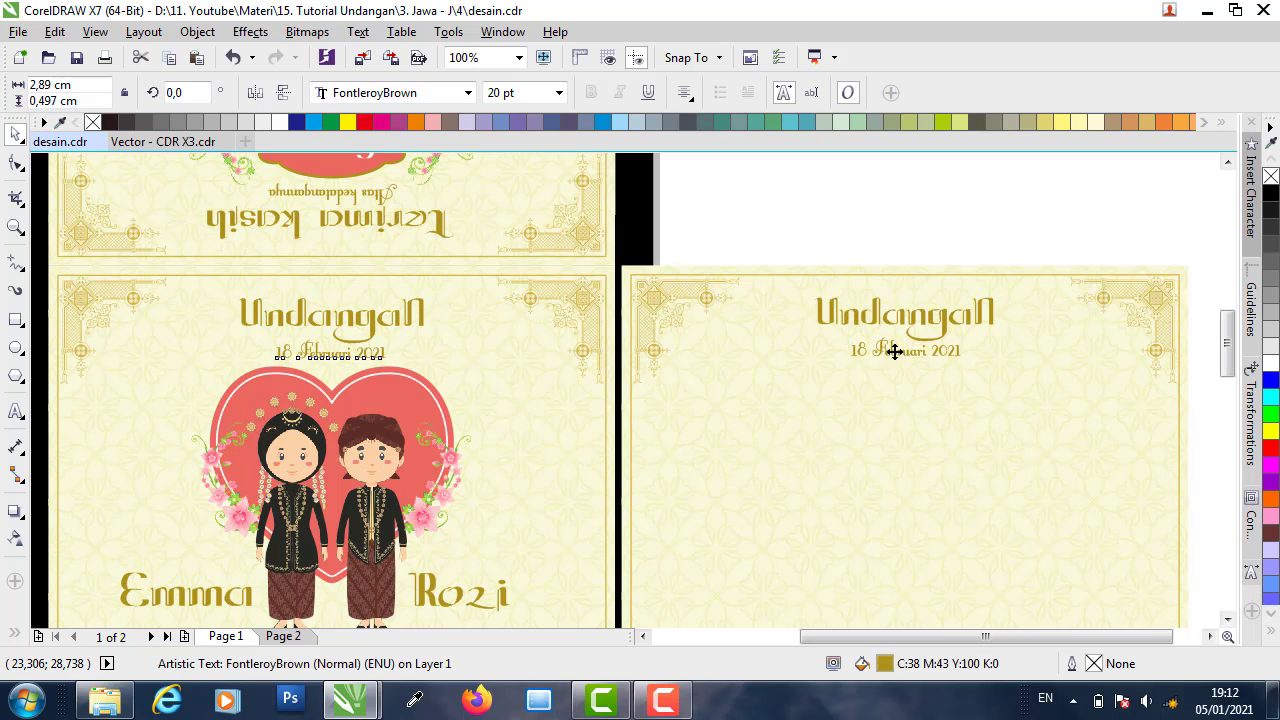
left_click(916, 225)
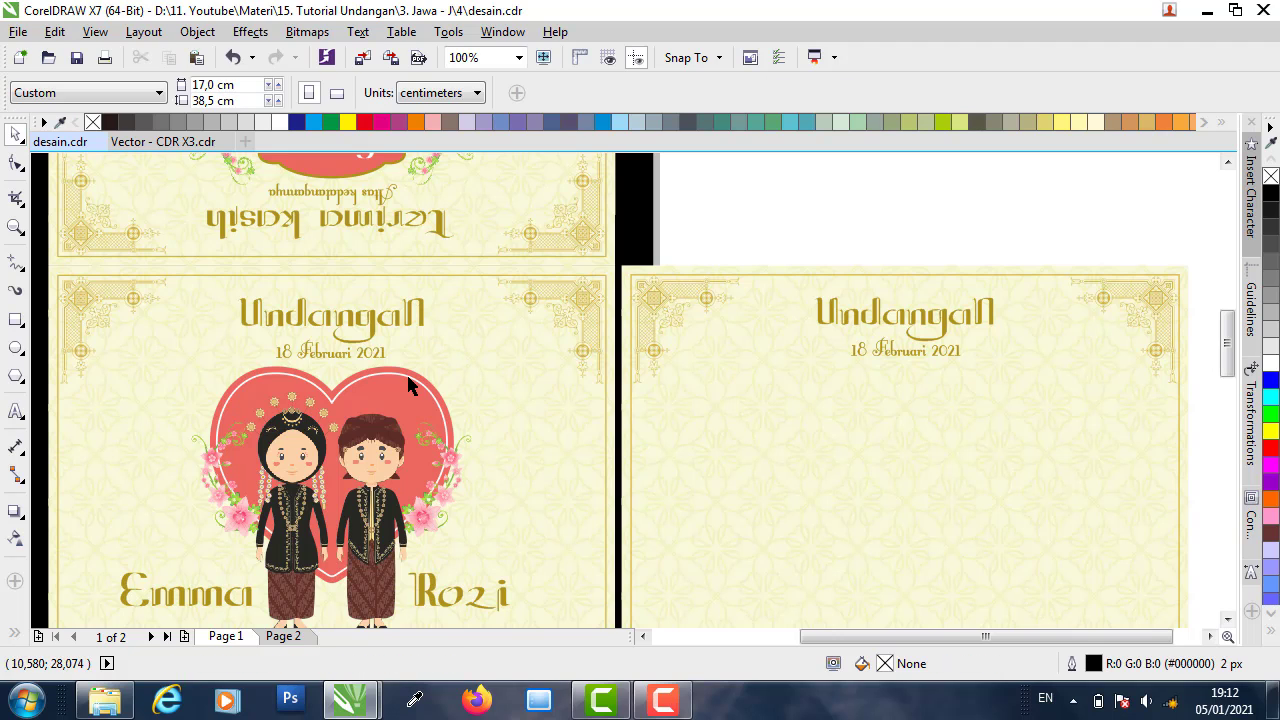
- Switch to the Vector - CDR X3.cdr document and copy the coral heart together with its white heart outline
left_click(165, 141)
left_click(473, 429)
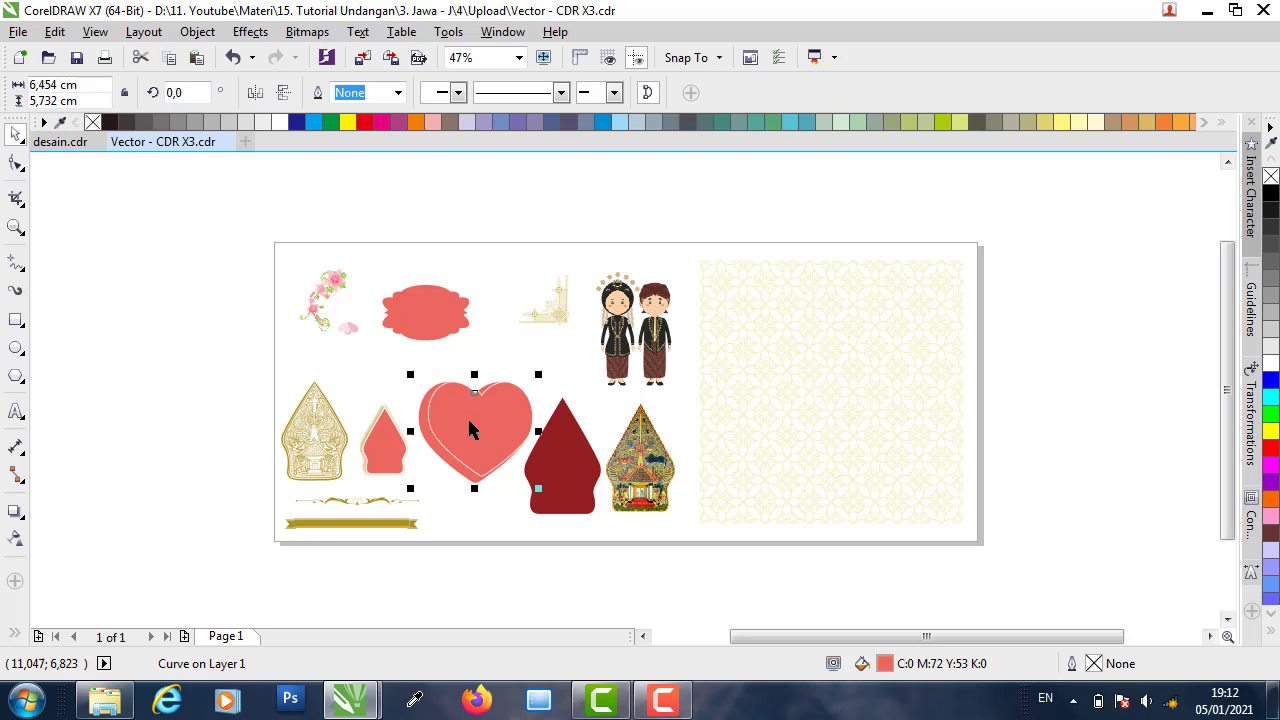
scroll(466, 422, "up", 2)
mouse_move(391, 398)
left_mouse_down()
mouse_move(469, 377)
mouse_move(393, 374)
left_mouse_up()
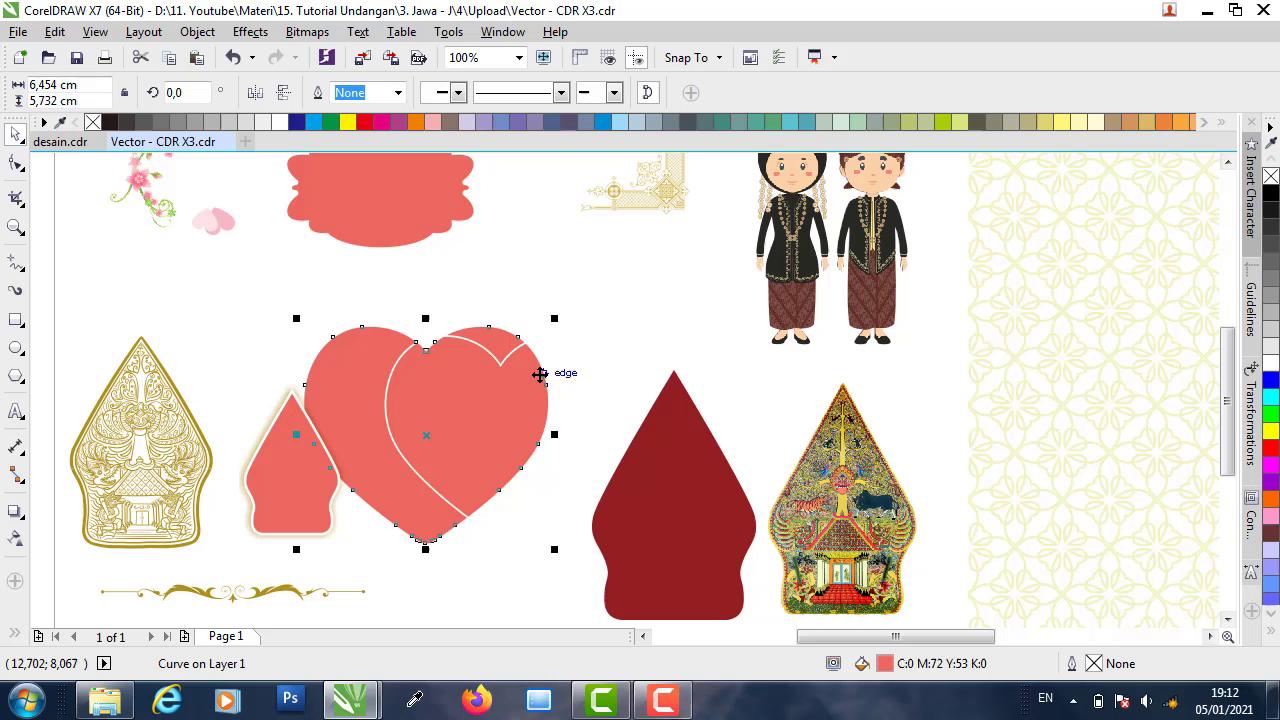
left_click(386, 418, "shift")
right_click(371, 371)
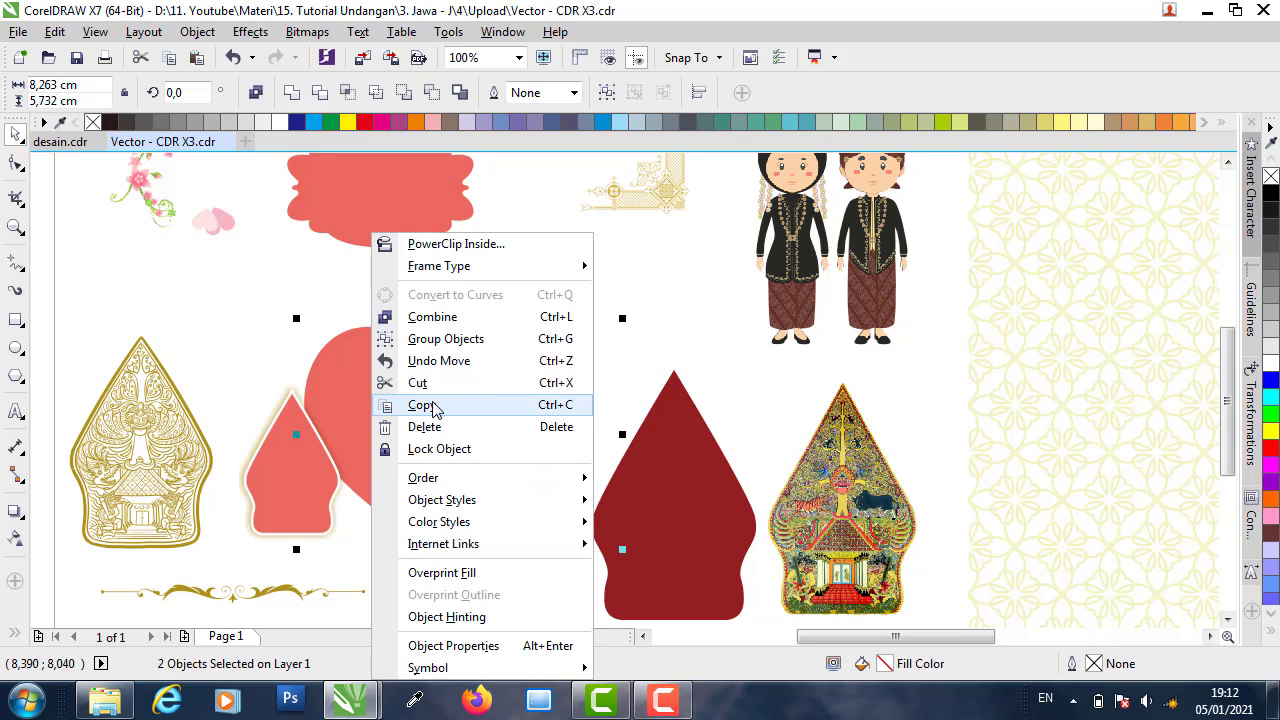
left_click(433, 406)
- Paste the copied heart and outline into desain.cdr and place them below the date on the new panel
left_click(60, 142)
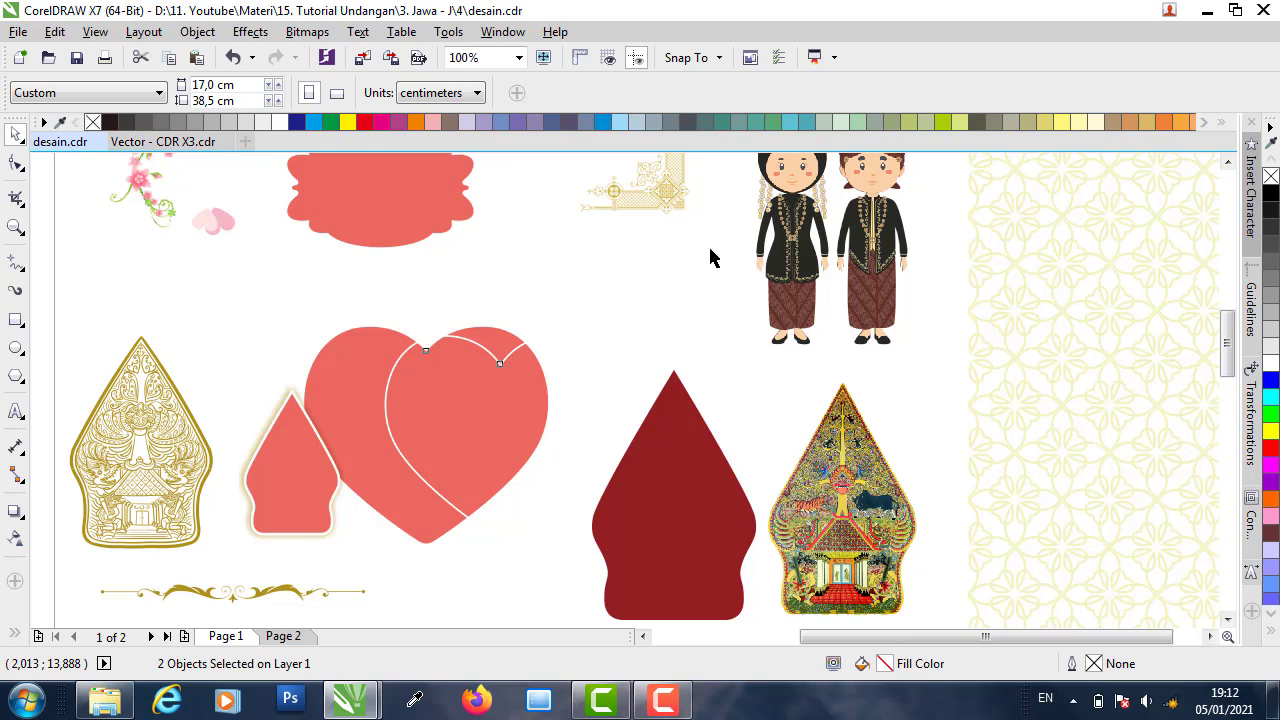
right_click(812, 247)
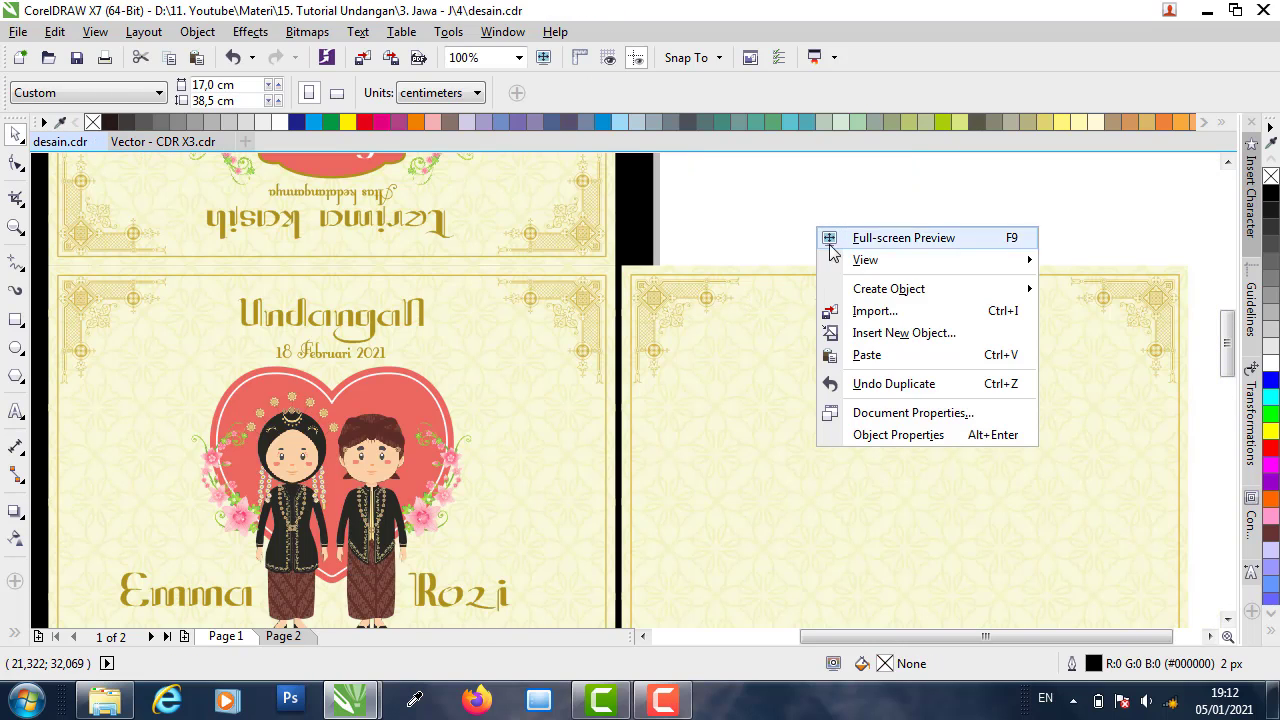
left_click(872, 351)
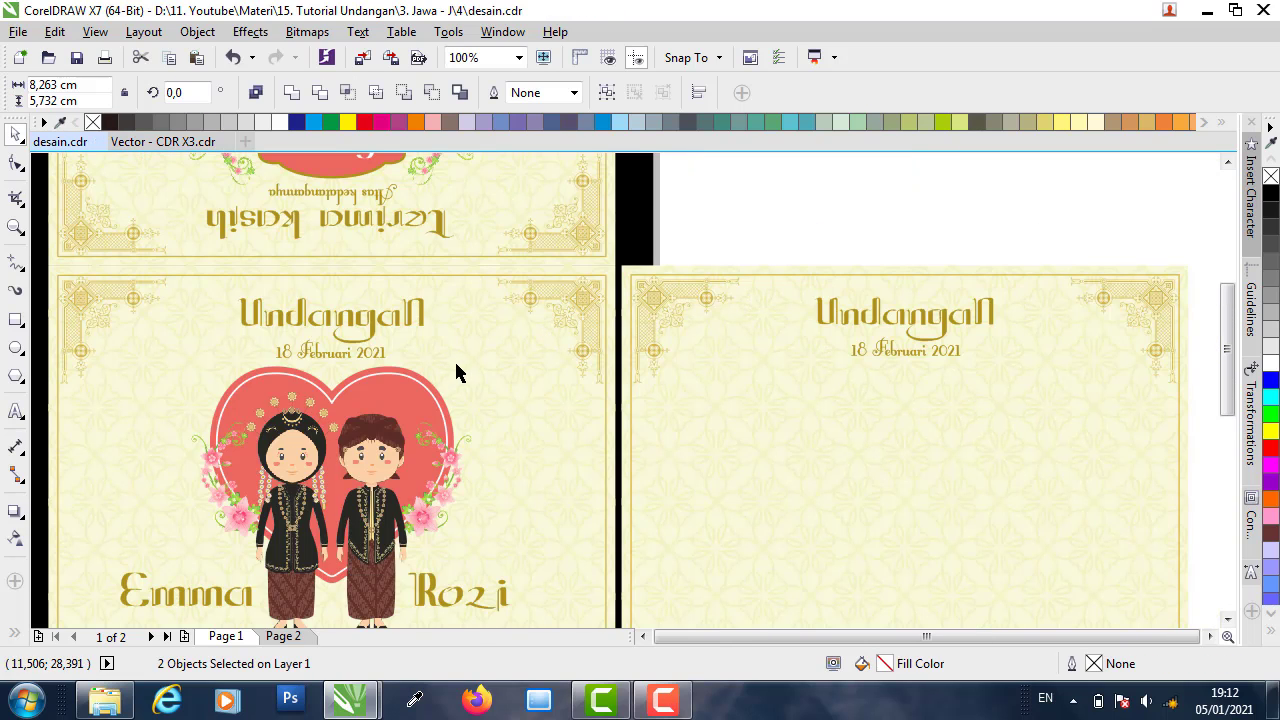
scroll(470, 360, "down", 2)
left_click_drag(180, 572, 668, 404)
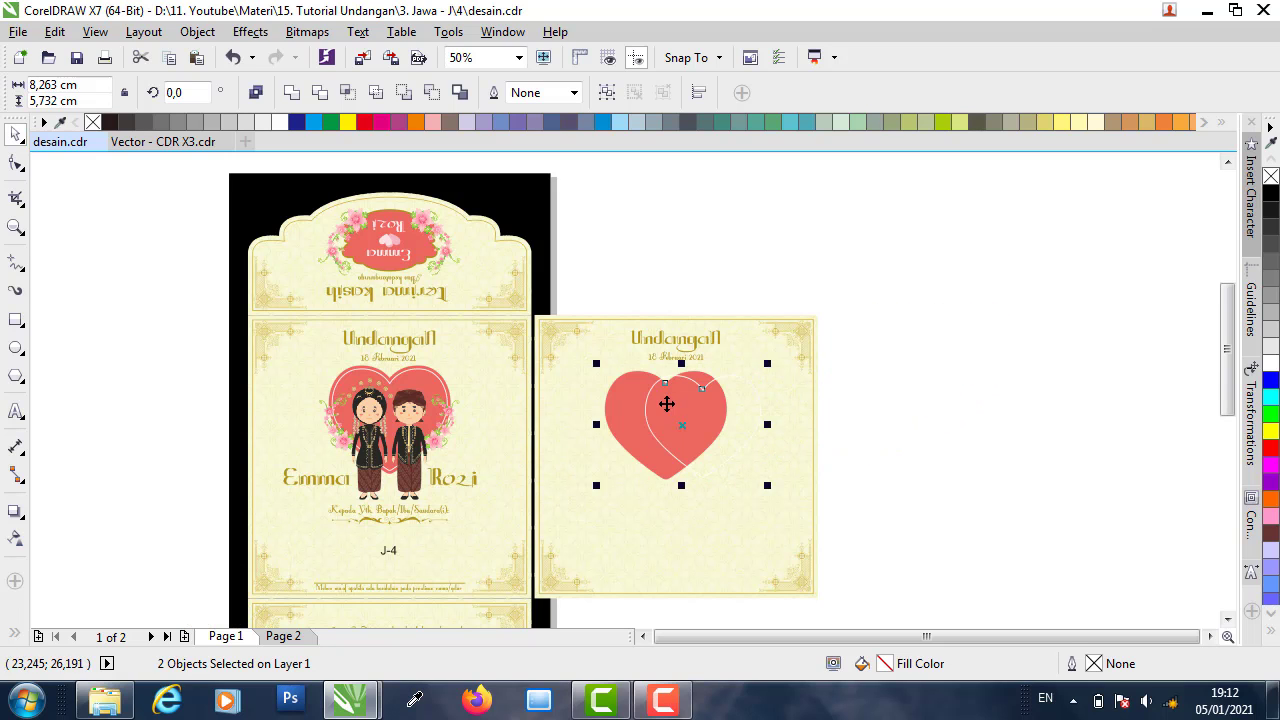
- Align the white outline and the coral heart on their horizontal and vertical centers
scroll(669, 402, "up", 4)
key("c")
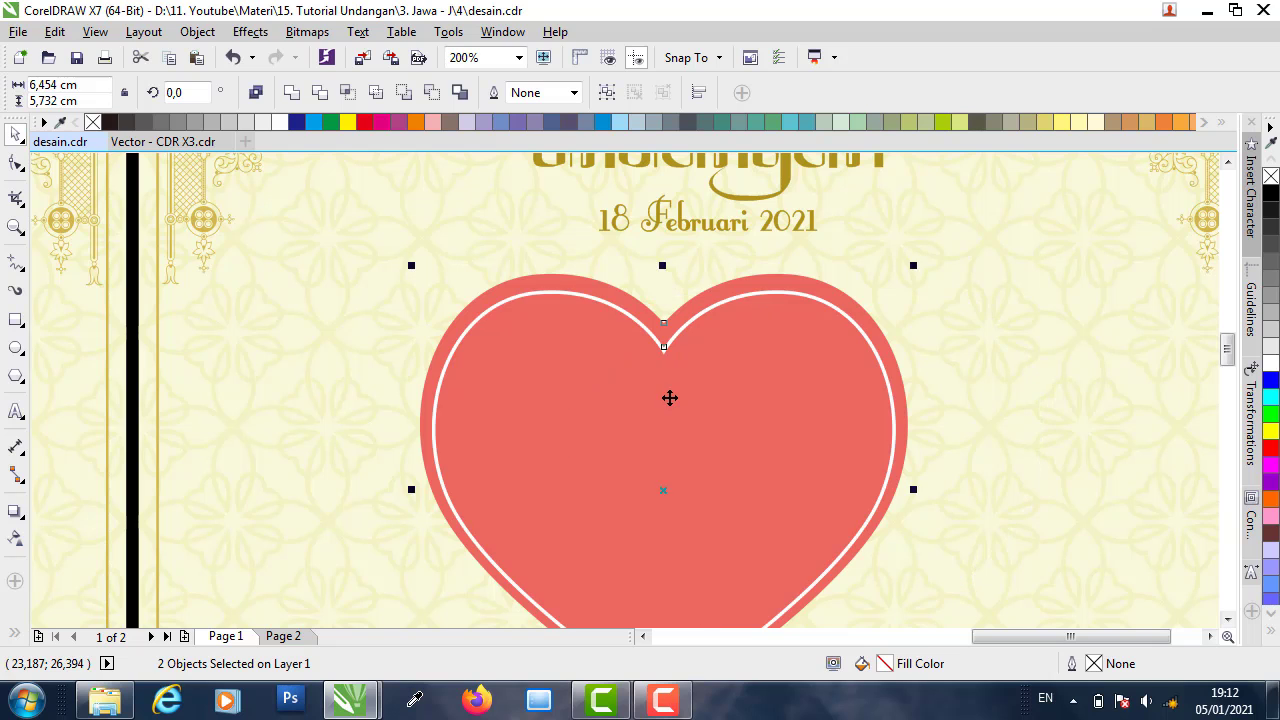
key("e")
scroll(670, 390, "down", 2)
left_click(1066, 322)
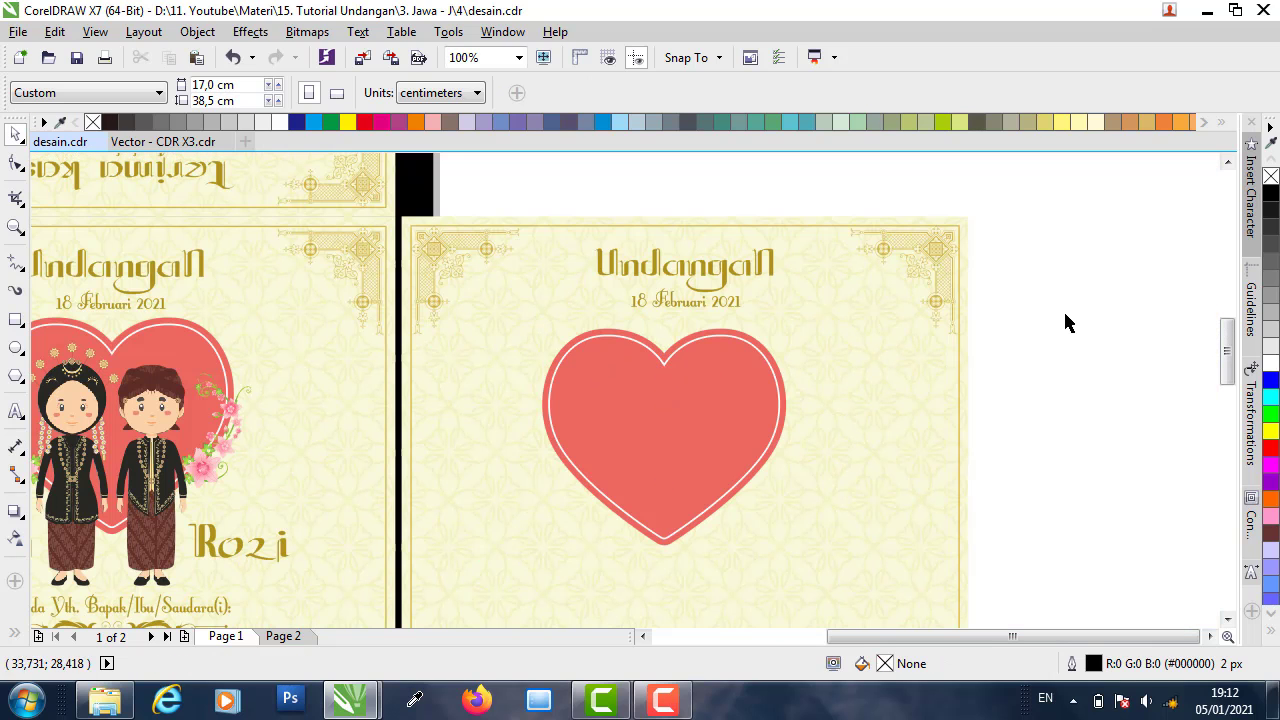
- Group the coral heart and its white outline into one object
left_click_drag(502, 585, 504, 584)
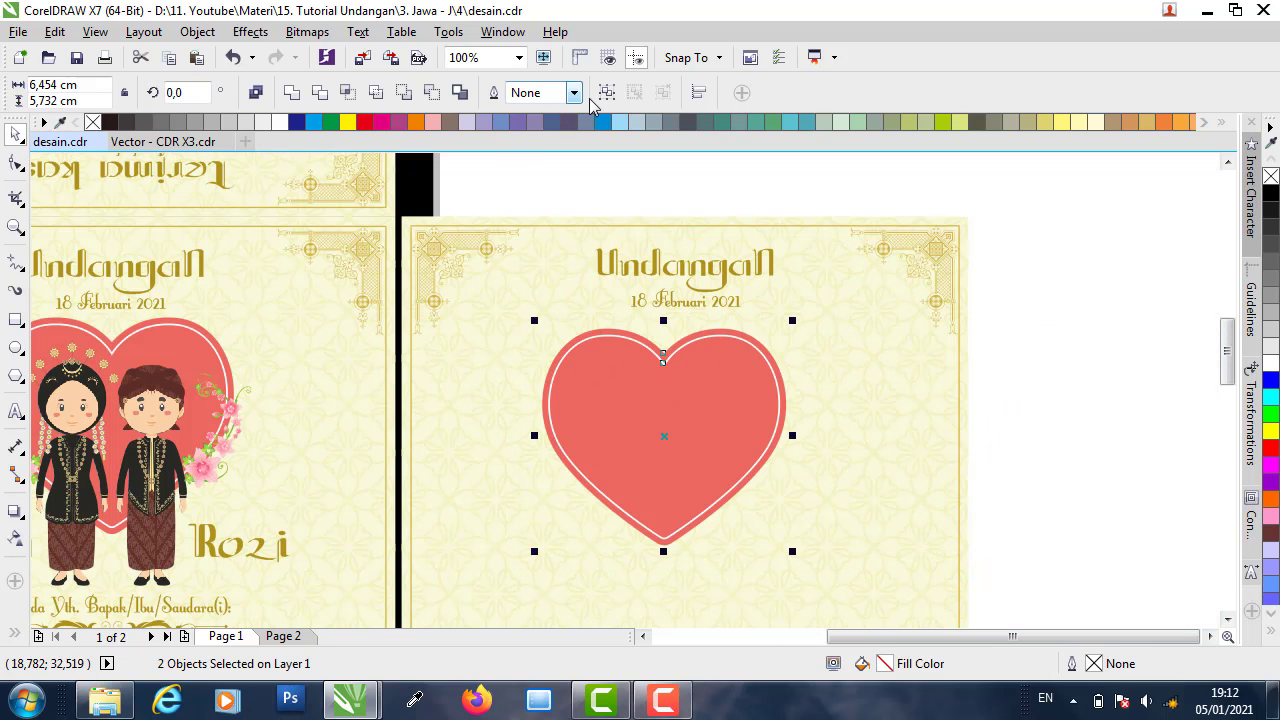
left_click(614, 92)
right_click(613, 343)
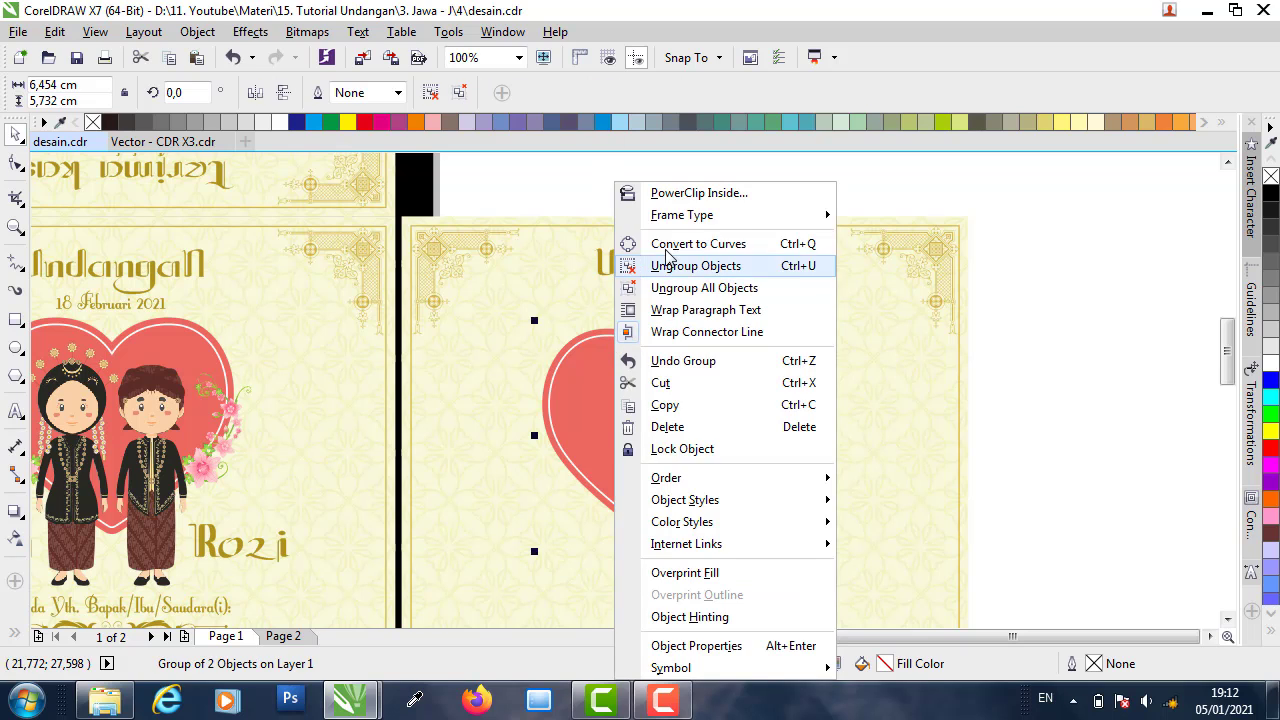
left_click(716, 276)
right_click(650, 386)
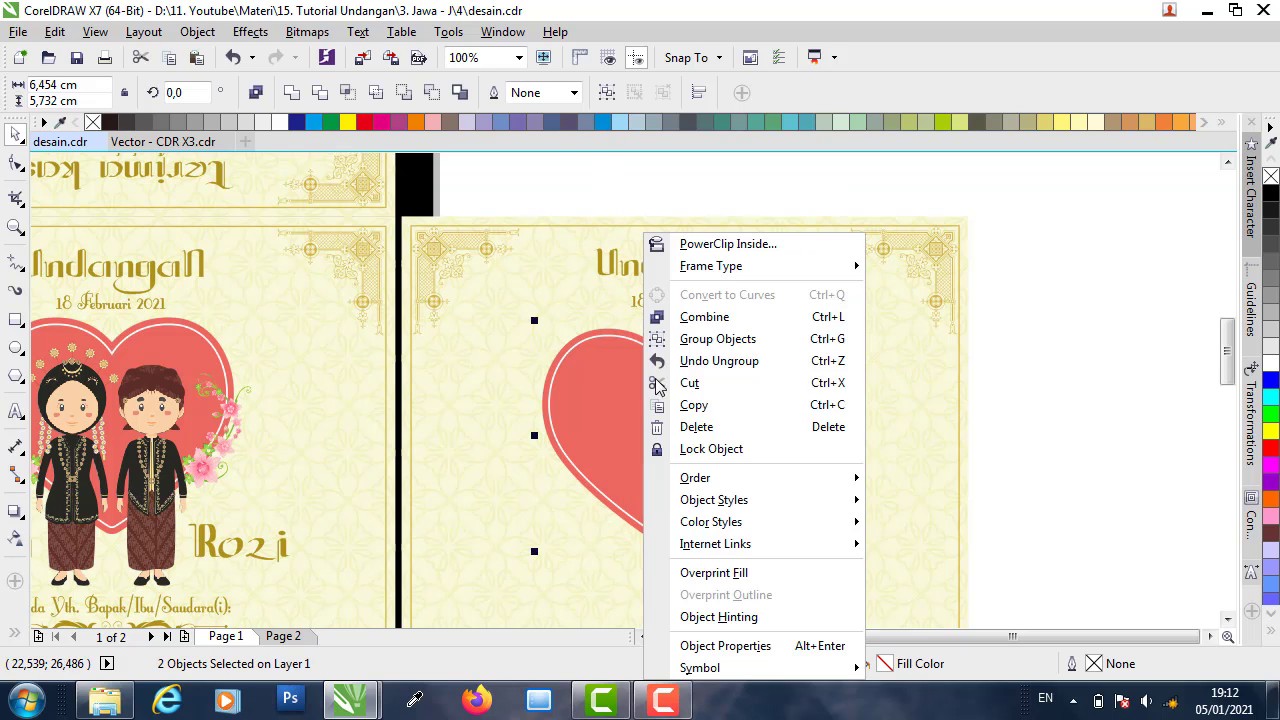
left_click(680, 257)
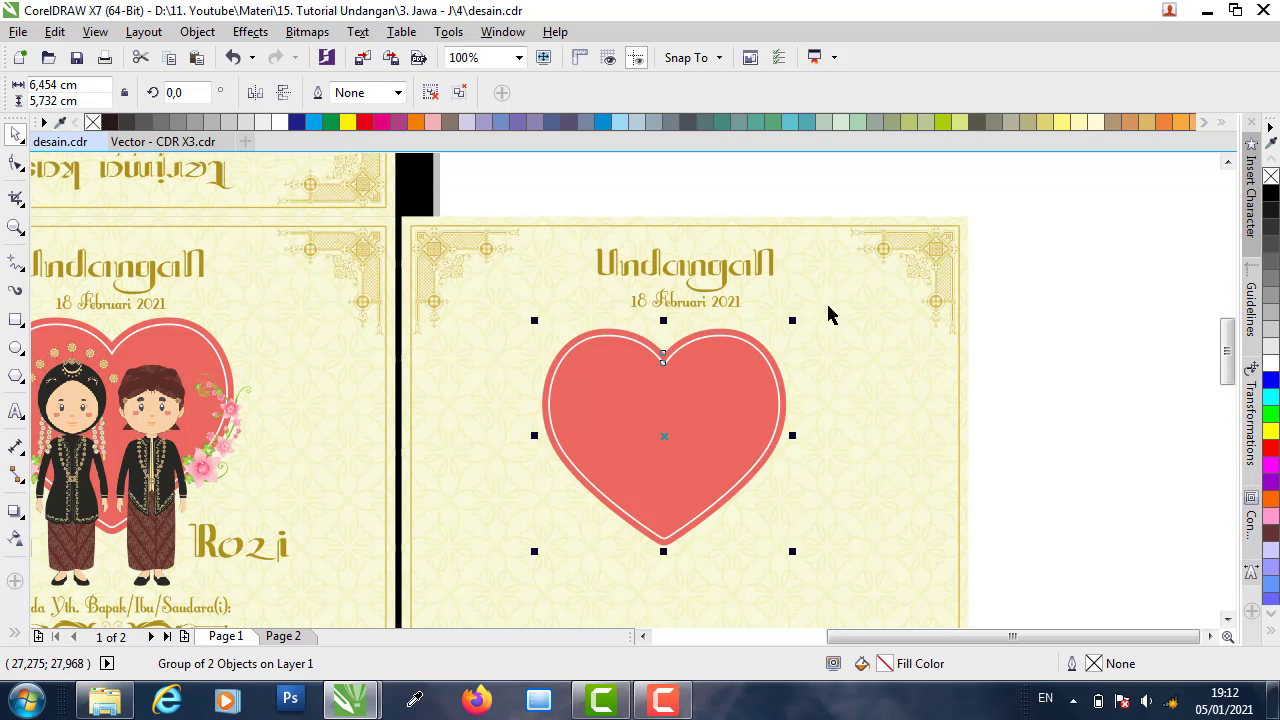
- Center the grouped heart horizontally on the gold border of the new panel
left_click(776, 223, "shift")
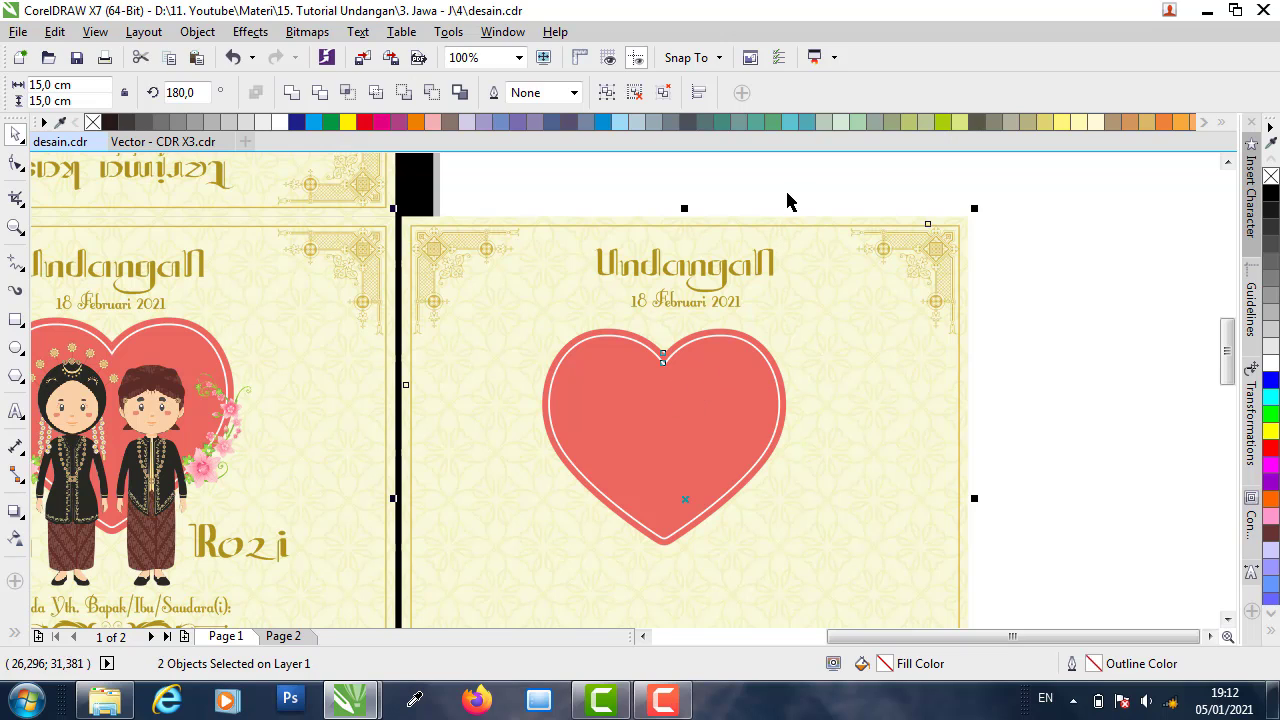
left_click(788, 200)
left_click(731, 380)
left_click(810, 232, "shift")
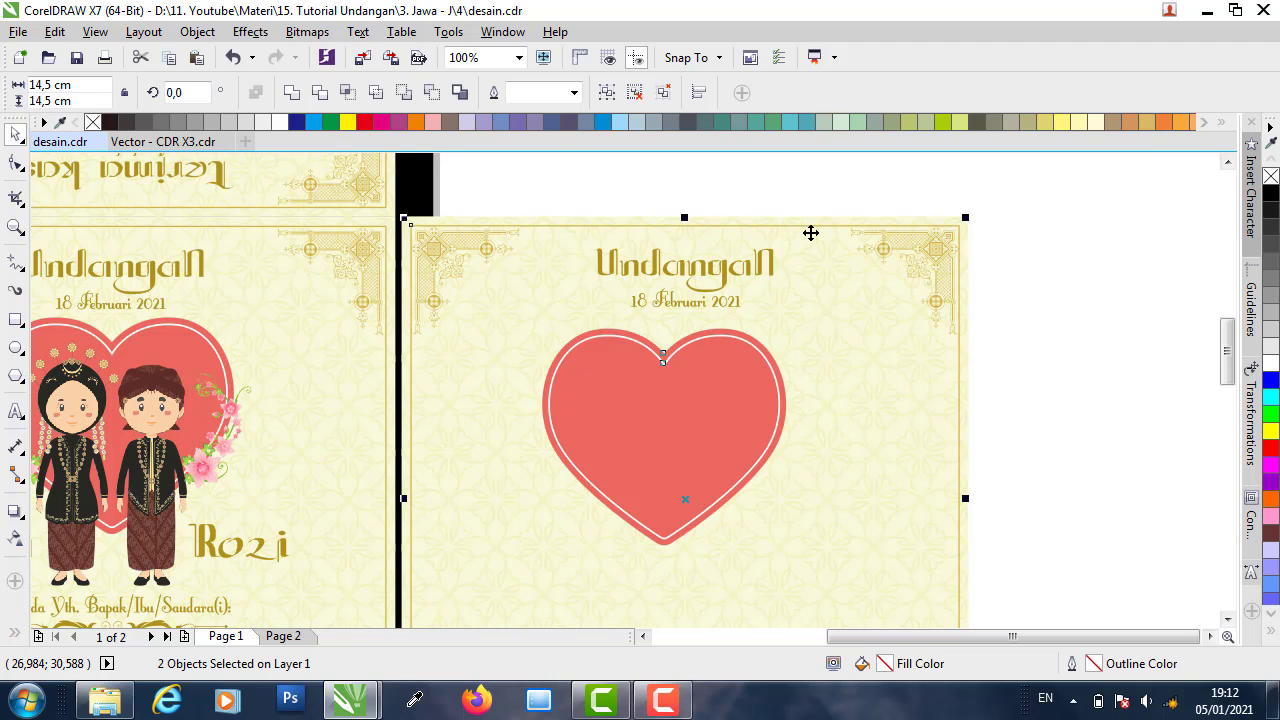
key("c")
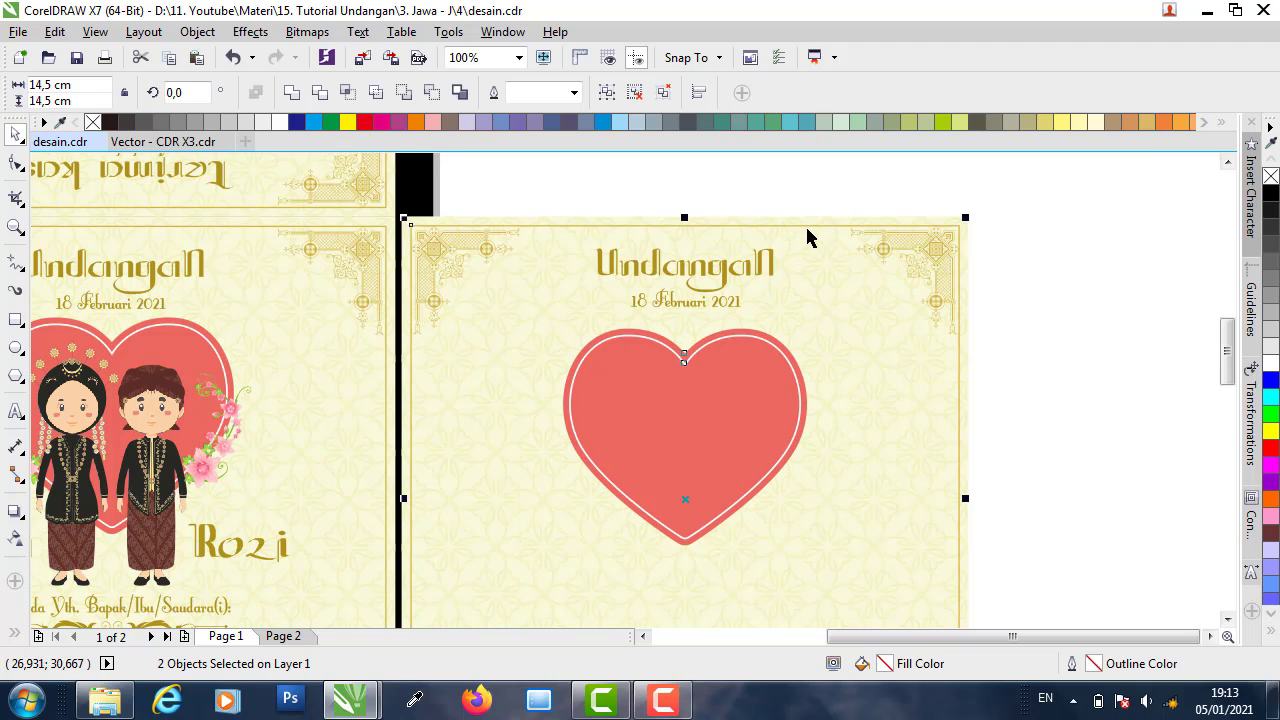
left_click(1050, 302)
- Move the grouped heart slightly up, to just below the date text
left_click(743, 389)
left_click_drag(743, 389, 749, 374)
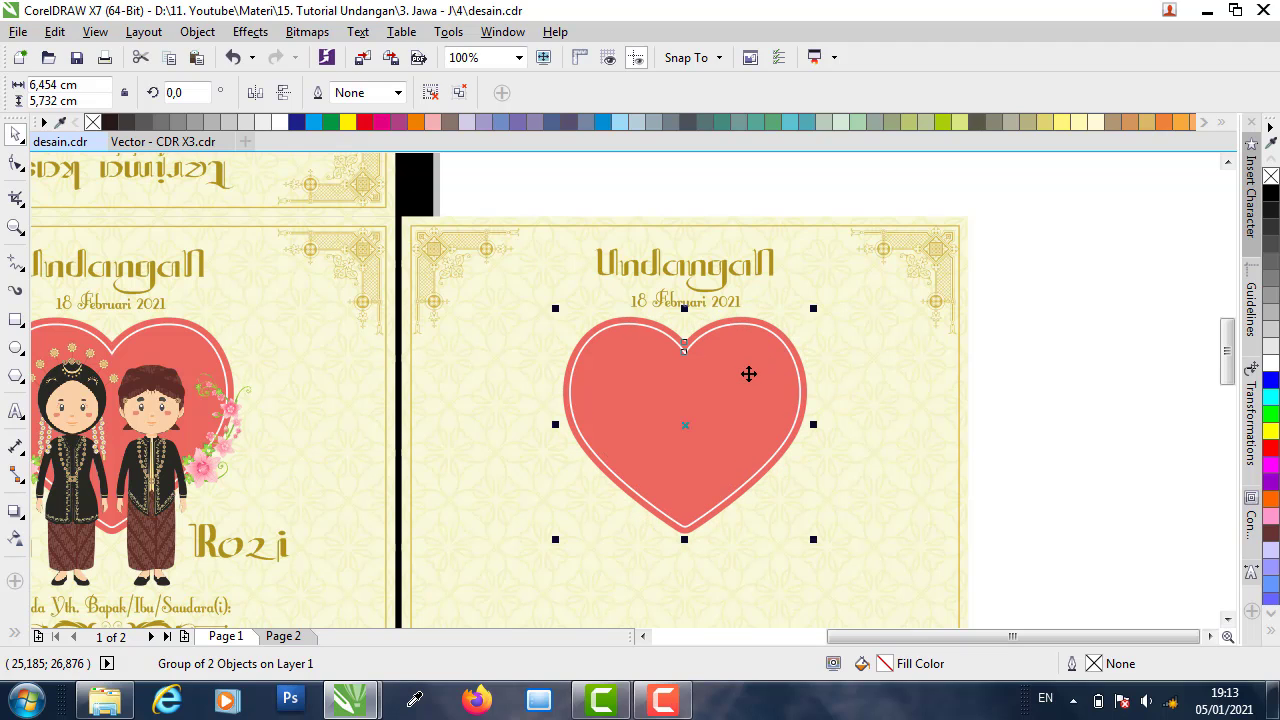
left_click(1098, 366)
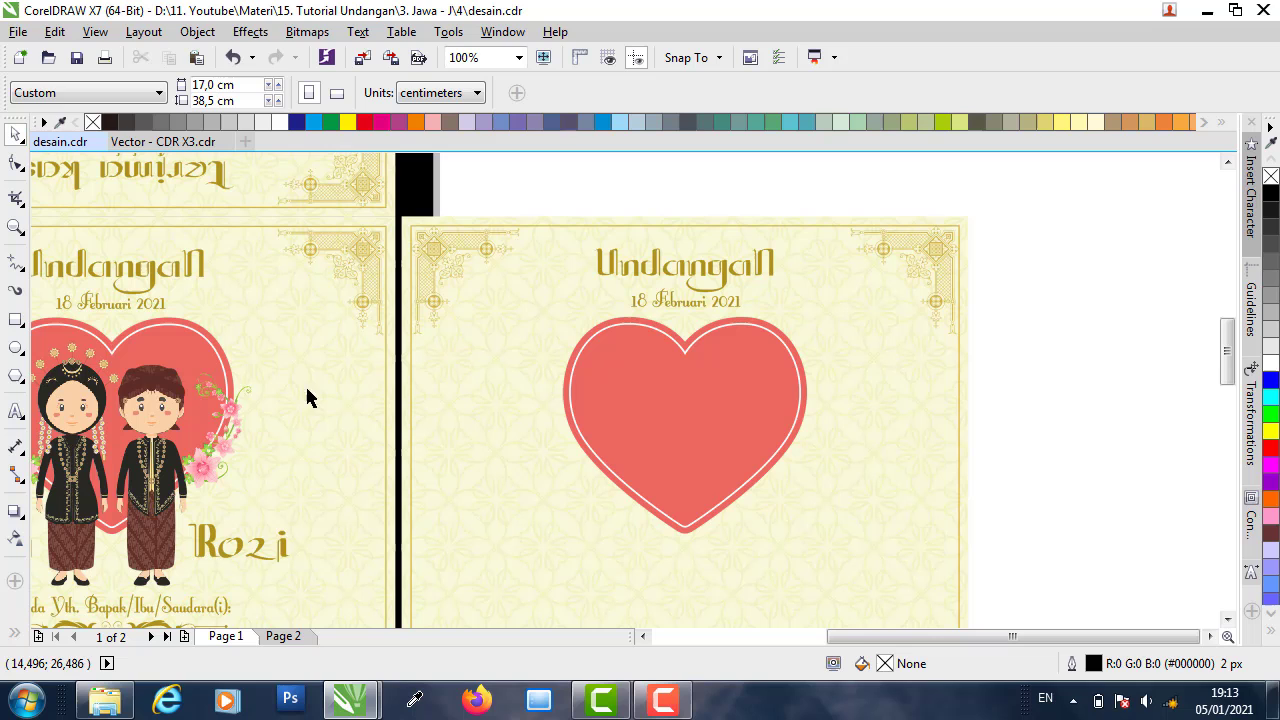
- Select the bride and groom illustration in Vector - CDR X3.cdr and examine its faces, flower strands and costume details up close
left_click(165, 141)
left_click(766, 190)
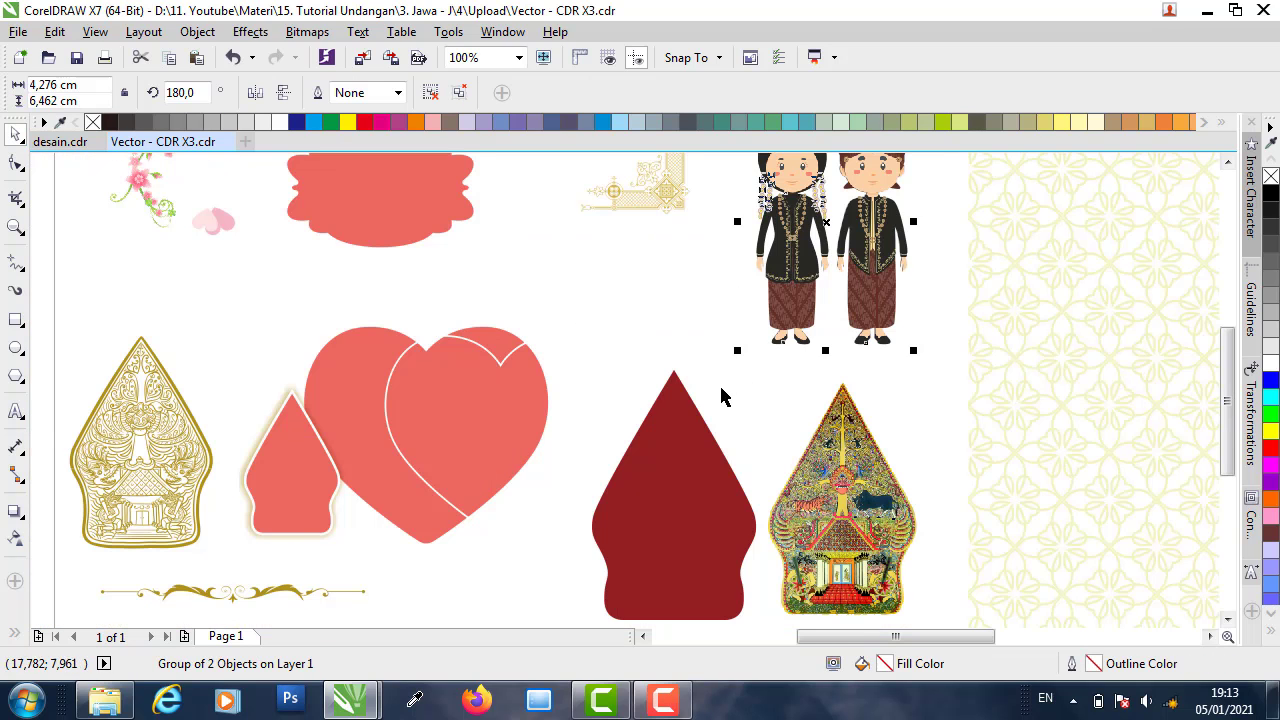
scroll(770, 275, "down", 2)
scroll(795, 268, "up", 2)
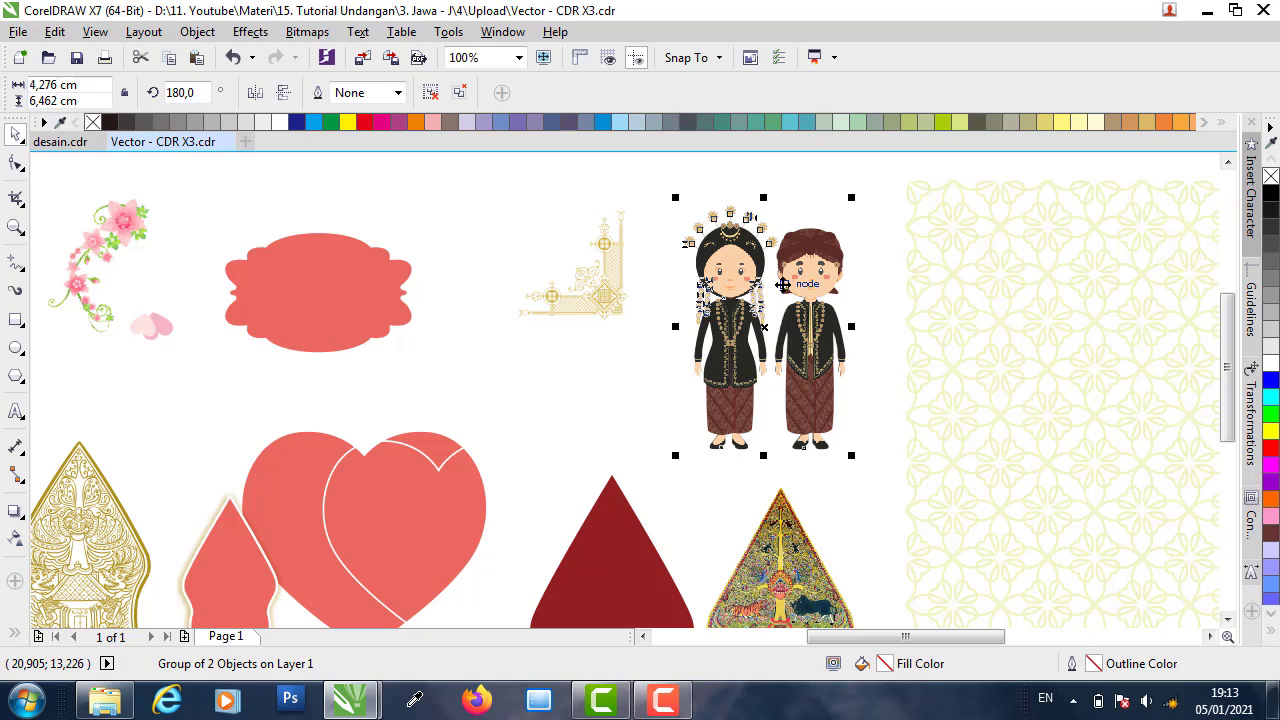
scroll(818, 247, "up", 4)
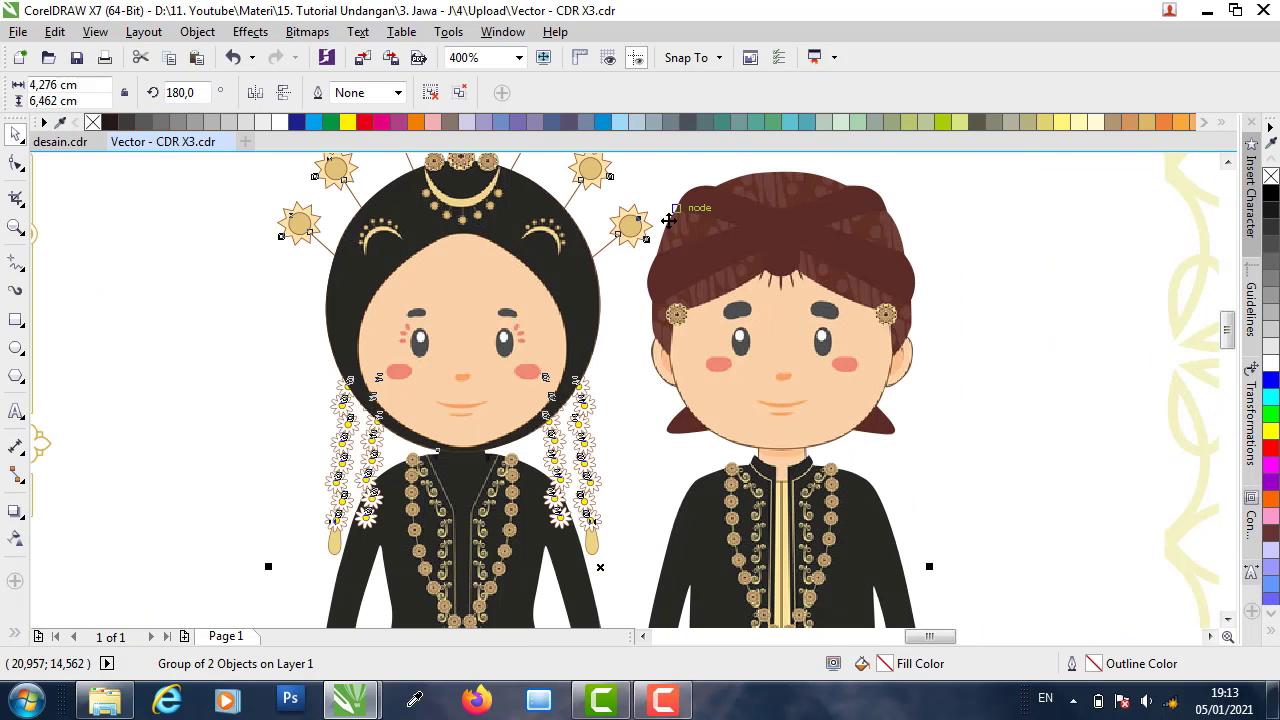
scroll(668, 372, "up", 2)
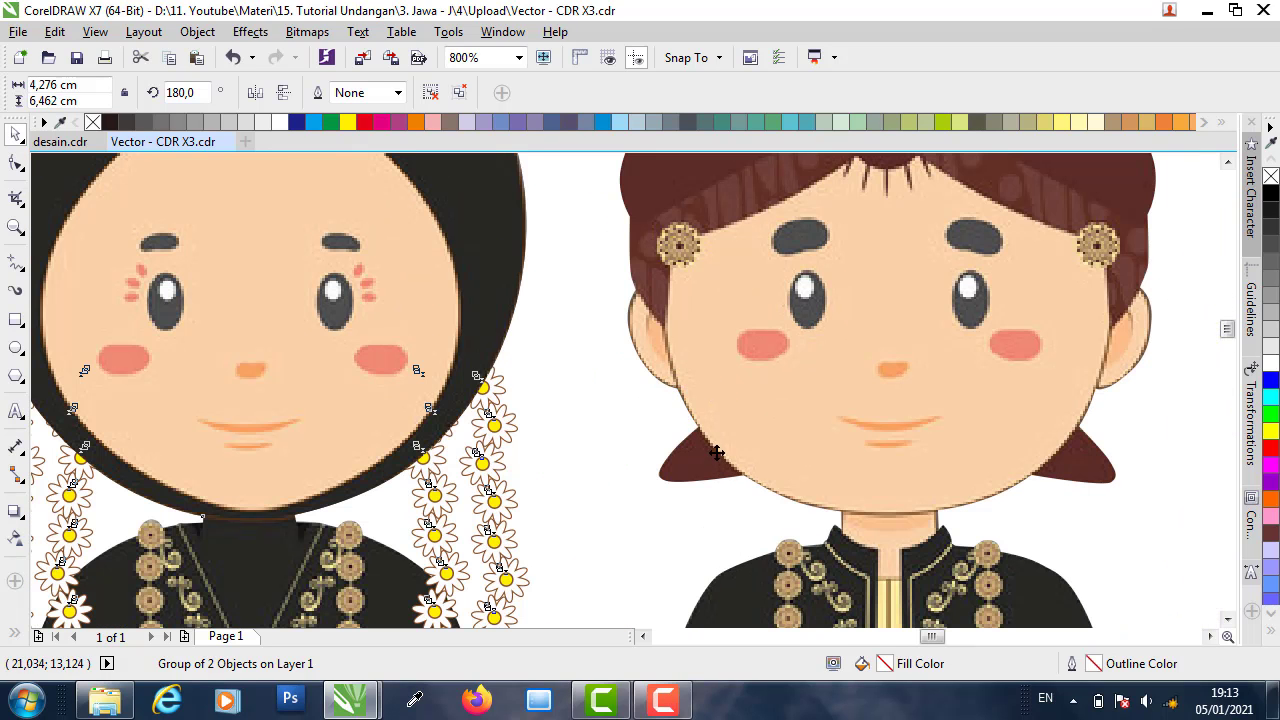
scroll(724, 380, "down", 2)
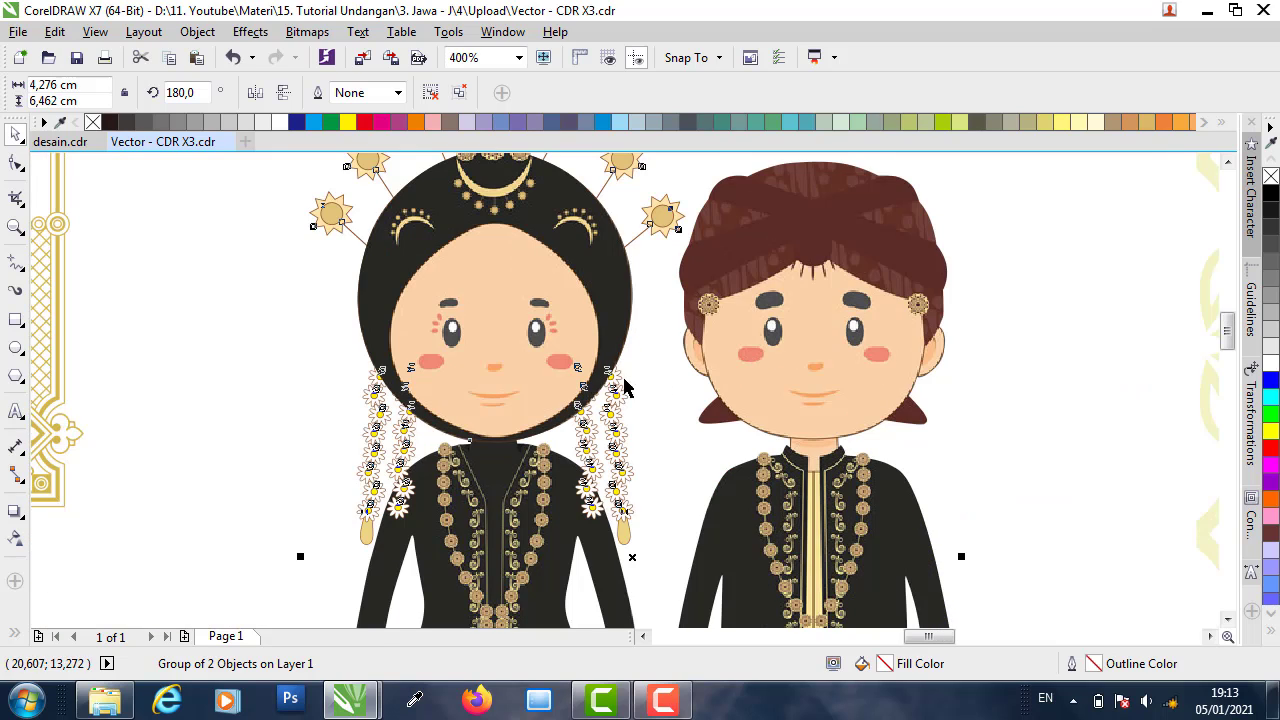
left_click(264, 431)
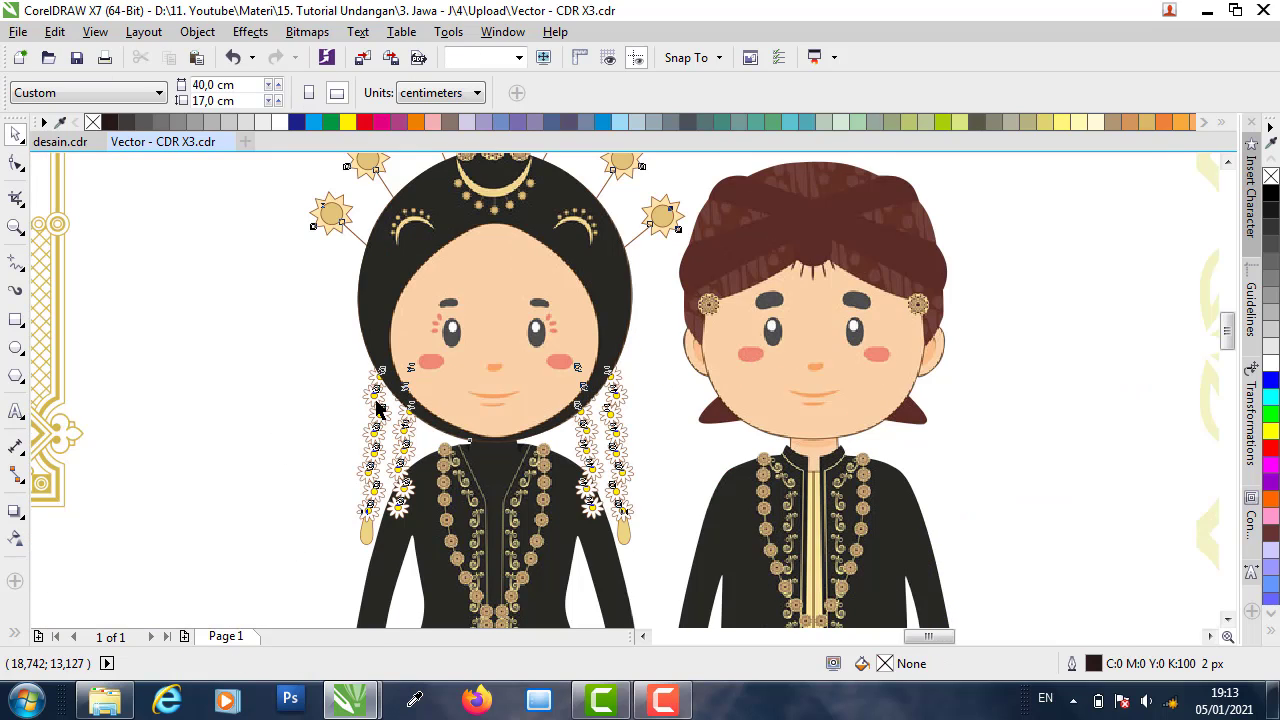
left_click(378, 408)
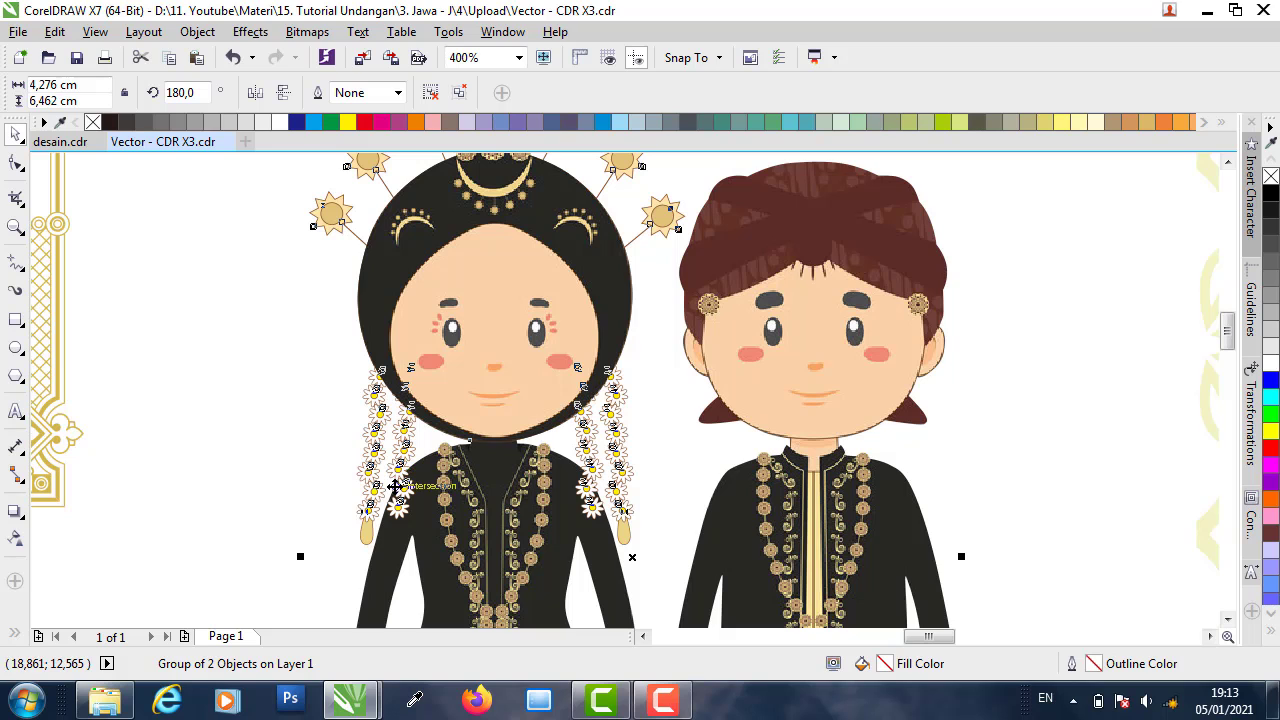
scroll(367, 538, "up", 2)
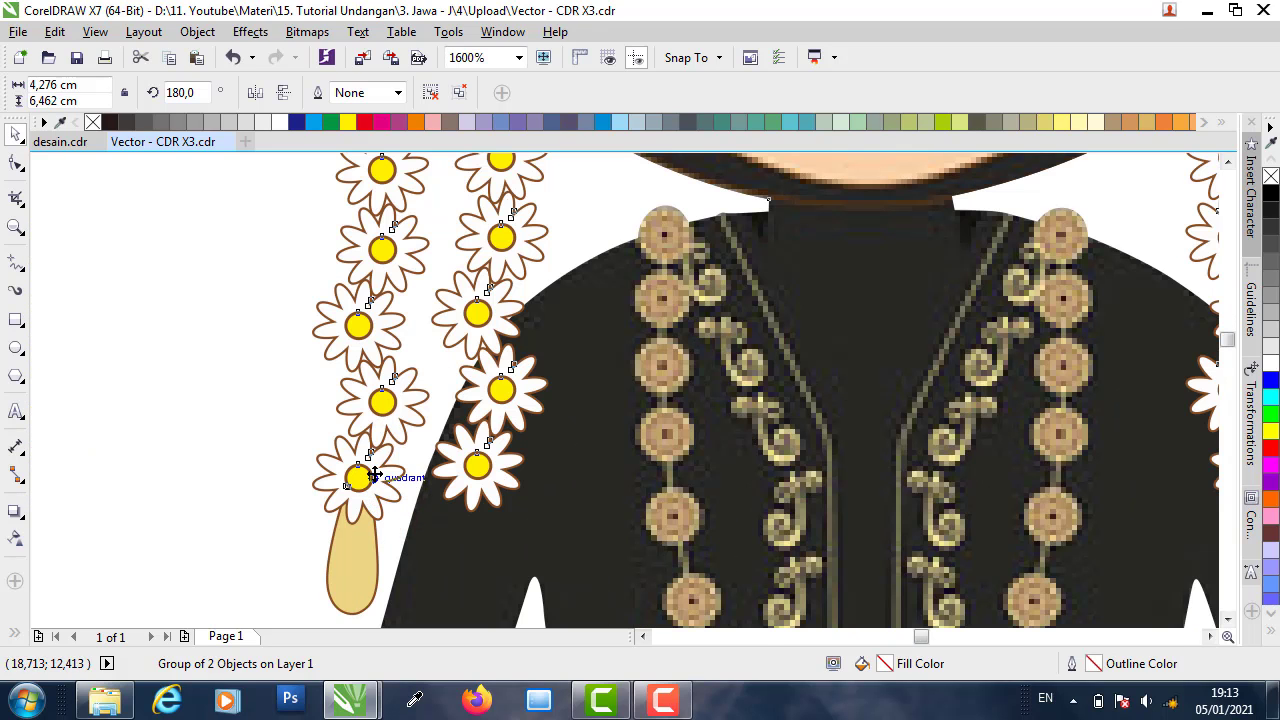
scroll(410, 468, "down", 2)
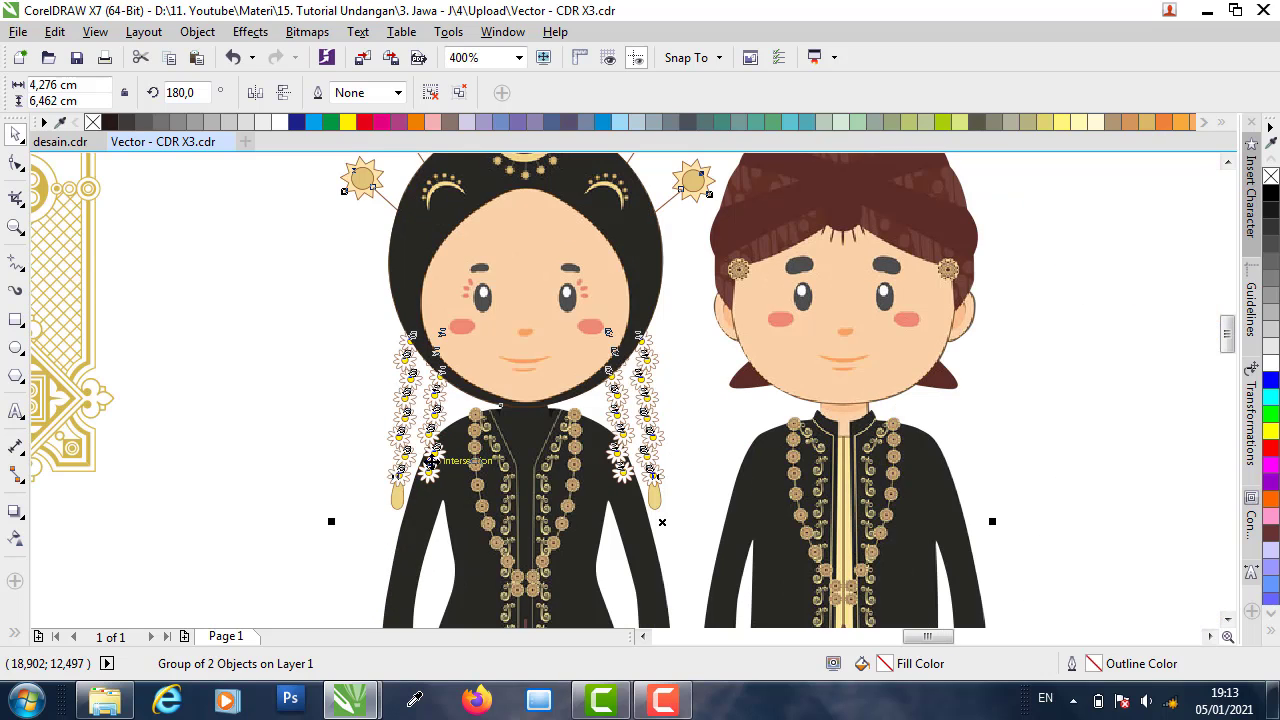
- Copy the bride and groom illustration in Vector - CDR X3.cdr
left_click(371, 387)
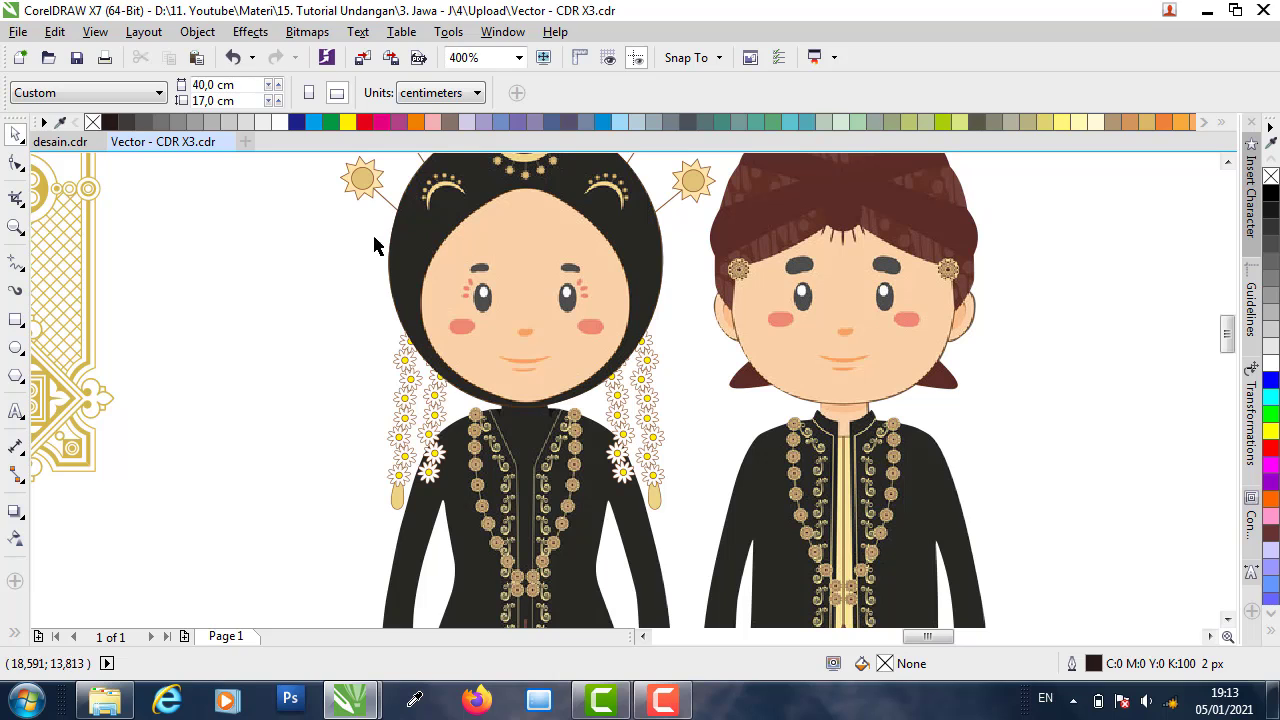
left_click(376, 196)
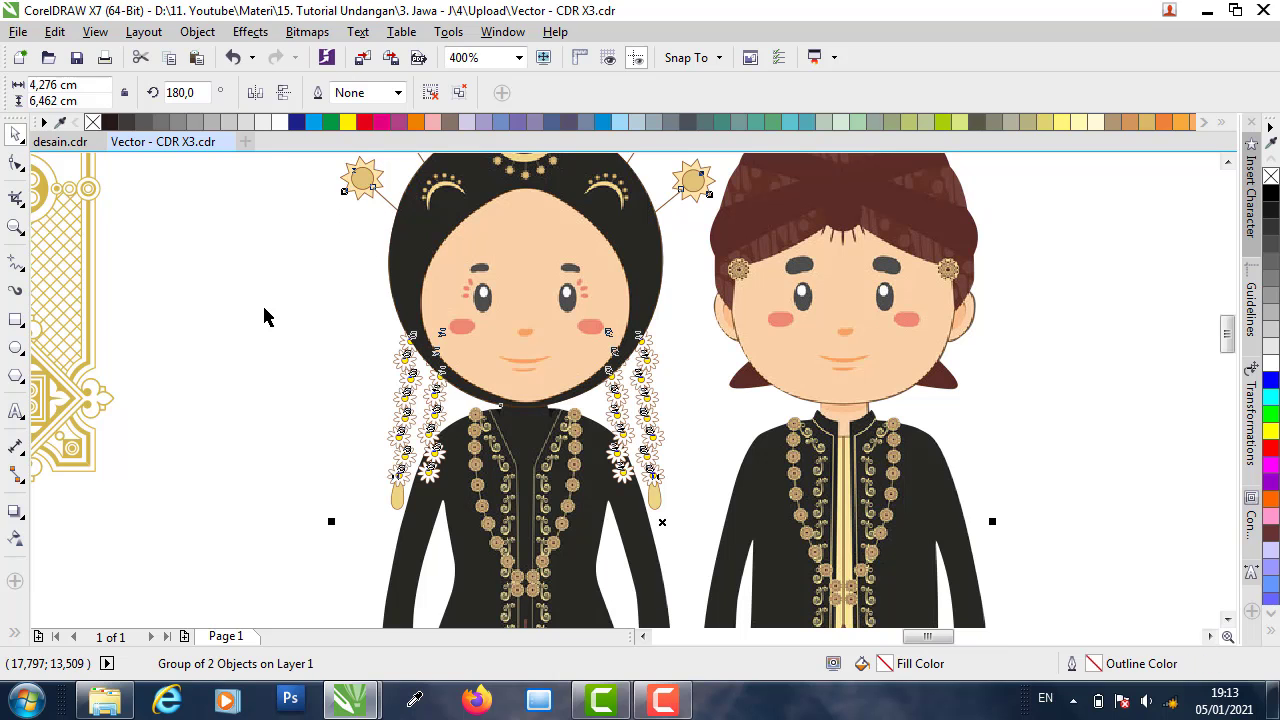
left_click(313, 355)
scroll(645, 335, "down", 2)
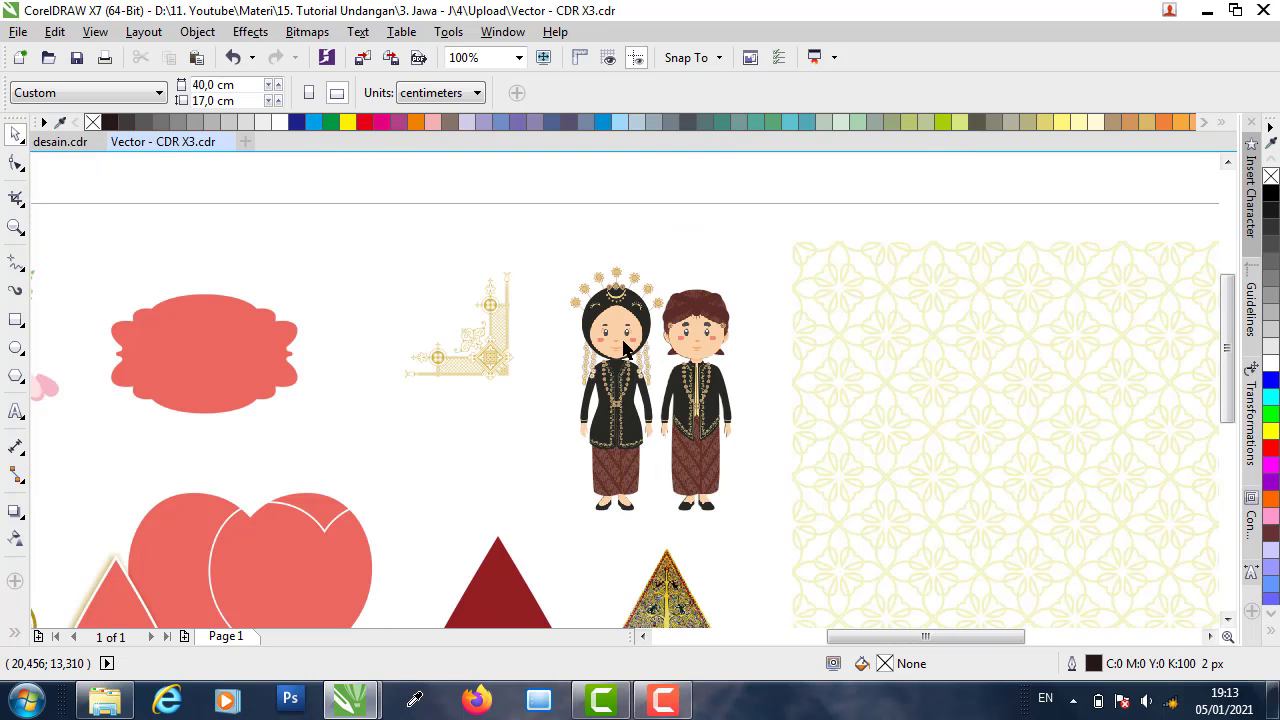
left_click(647, 330)
right_click(647, 330)
left_click(688, 402)
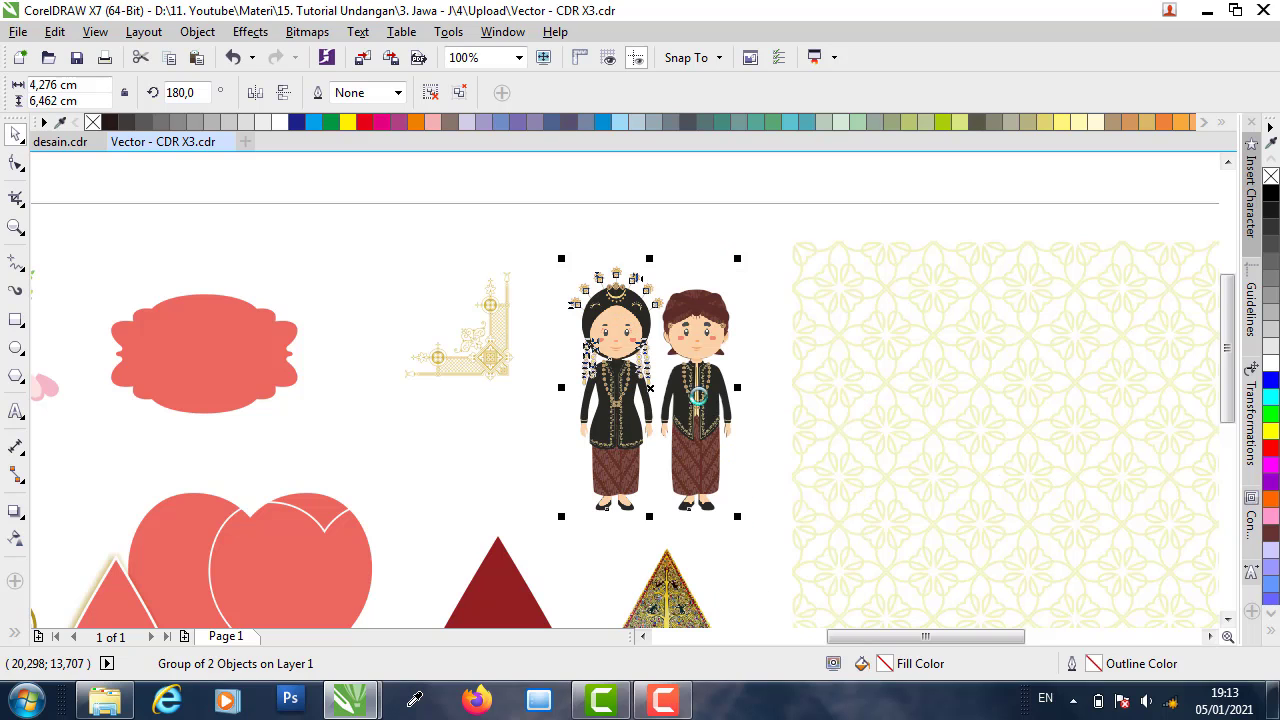
- Switch to desain.cdr, paste the couple illustration and place it over the coral heart on the new panel
left_click(60, 142)
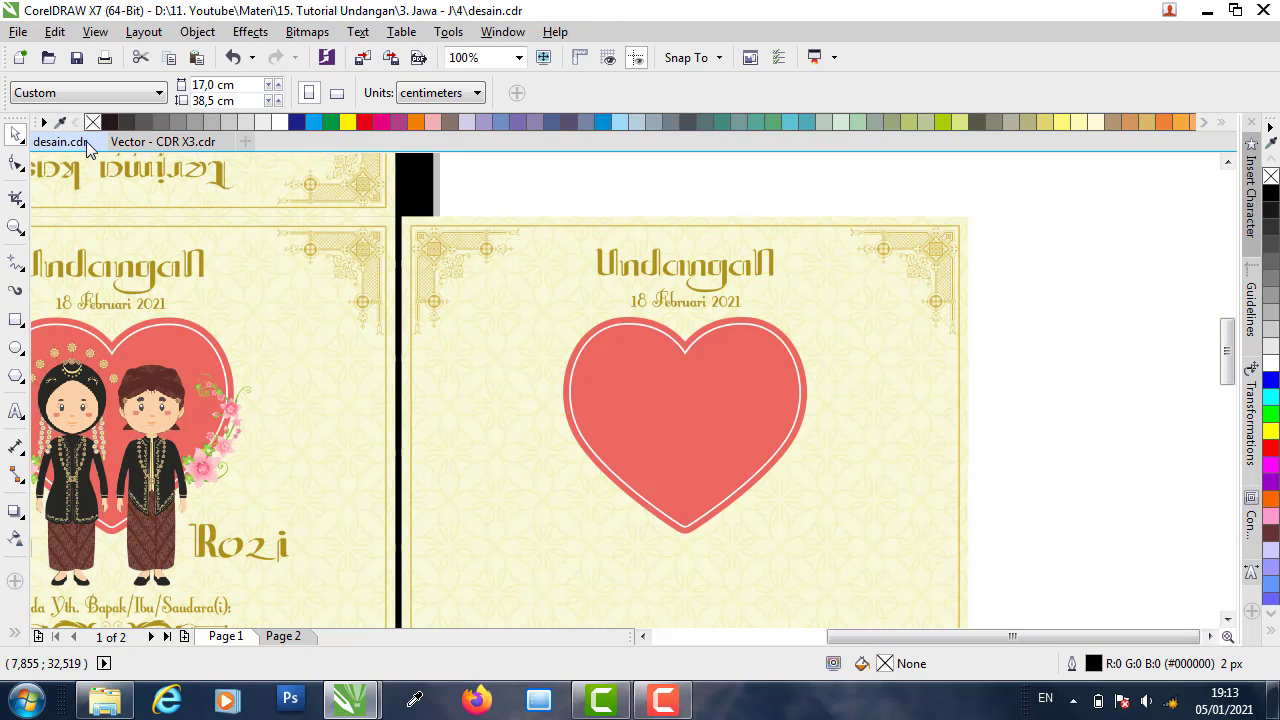
right_click(747, 201)
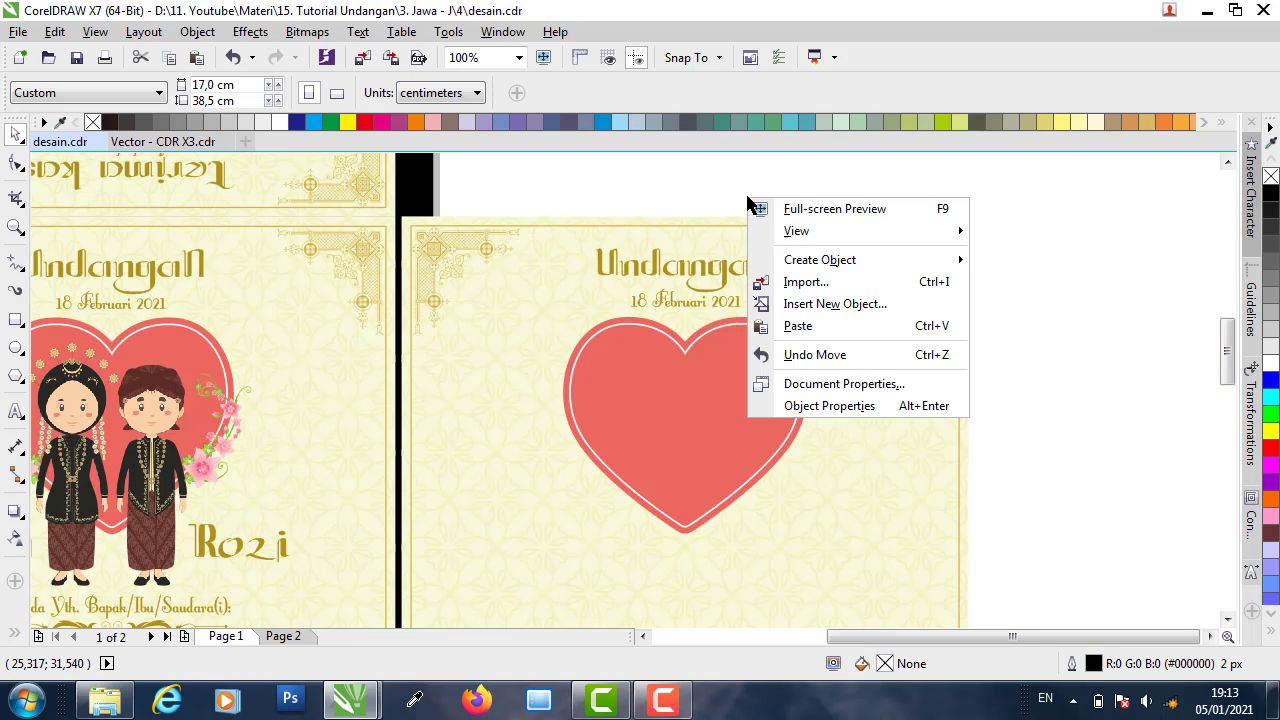
left_click(798, 325)
left_click_drag(184, 480, 746, 388)
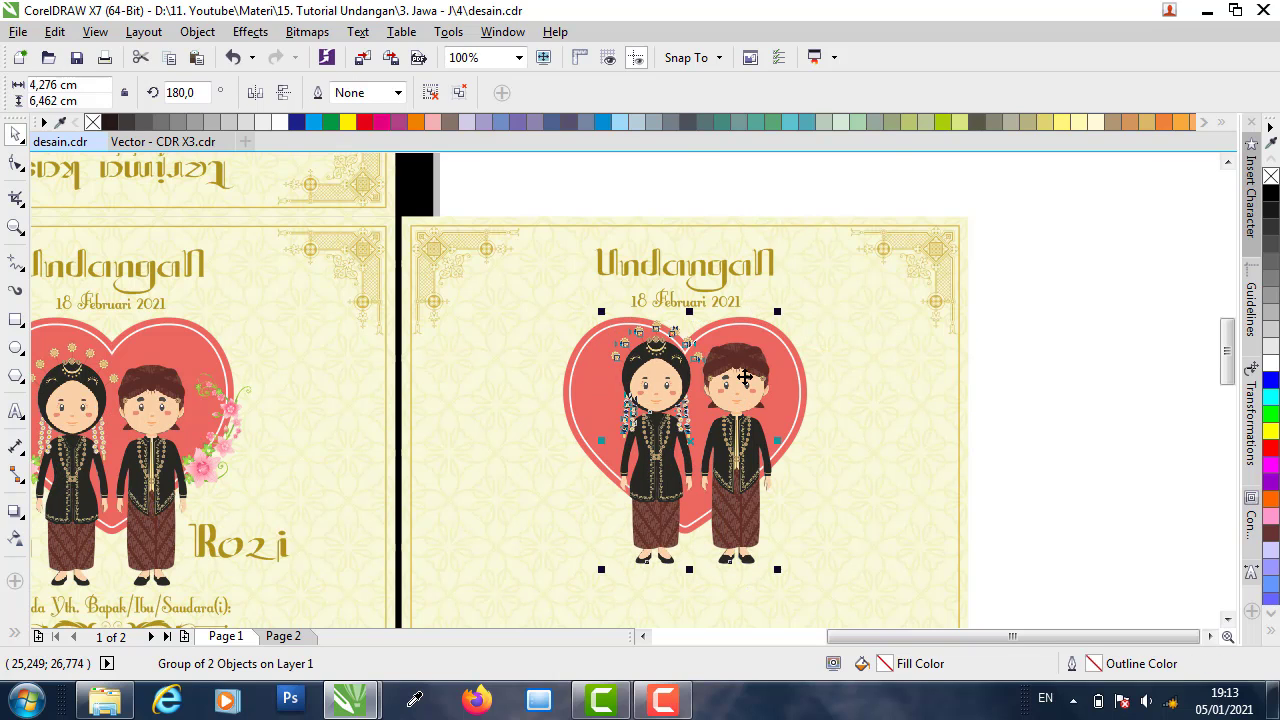
- Center the couple illustration horizontally on the coral heart
left_click(802, 360, "shift")
key("c")
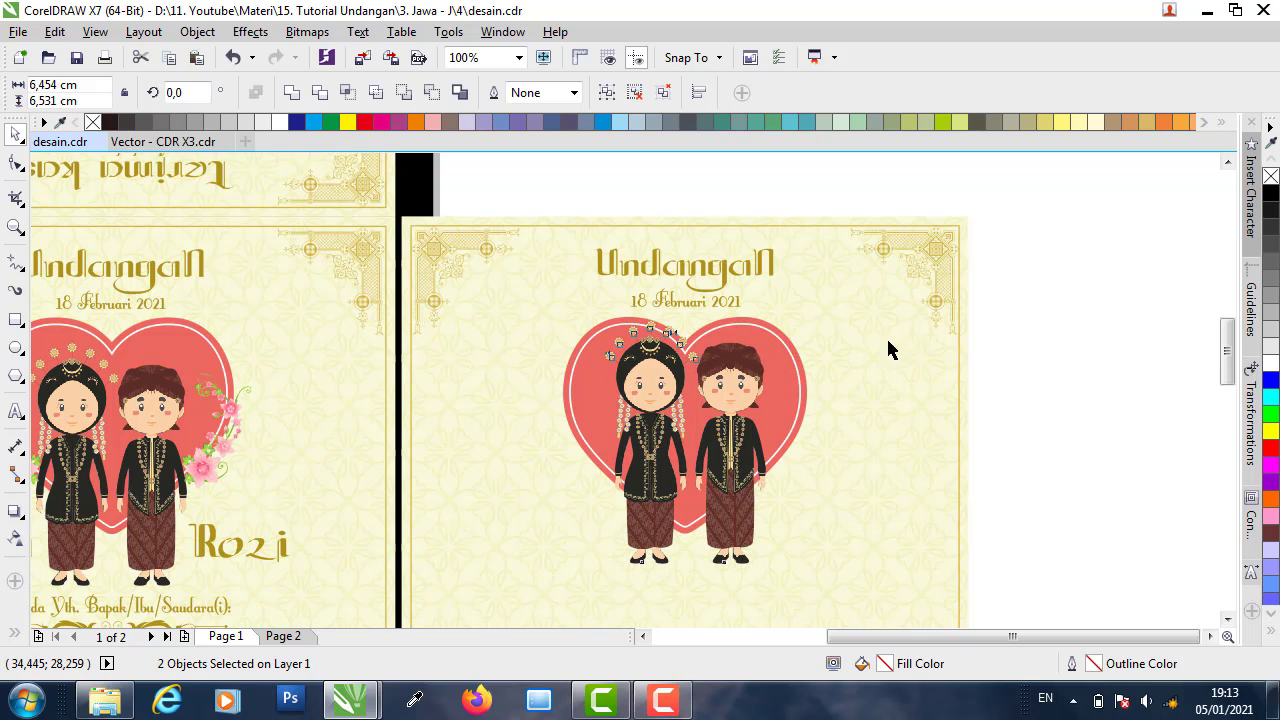
left_click(890, 348)
- Nudge the couple illustration down so its feet extend further below the heart's tip
left_click(740, 383)
left_click_drag(741, 381, 742, 381)
key("Down")
key("Down")
key("Down")
key("Down")
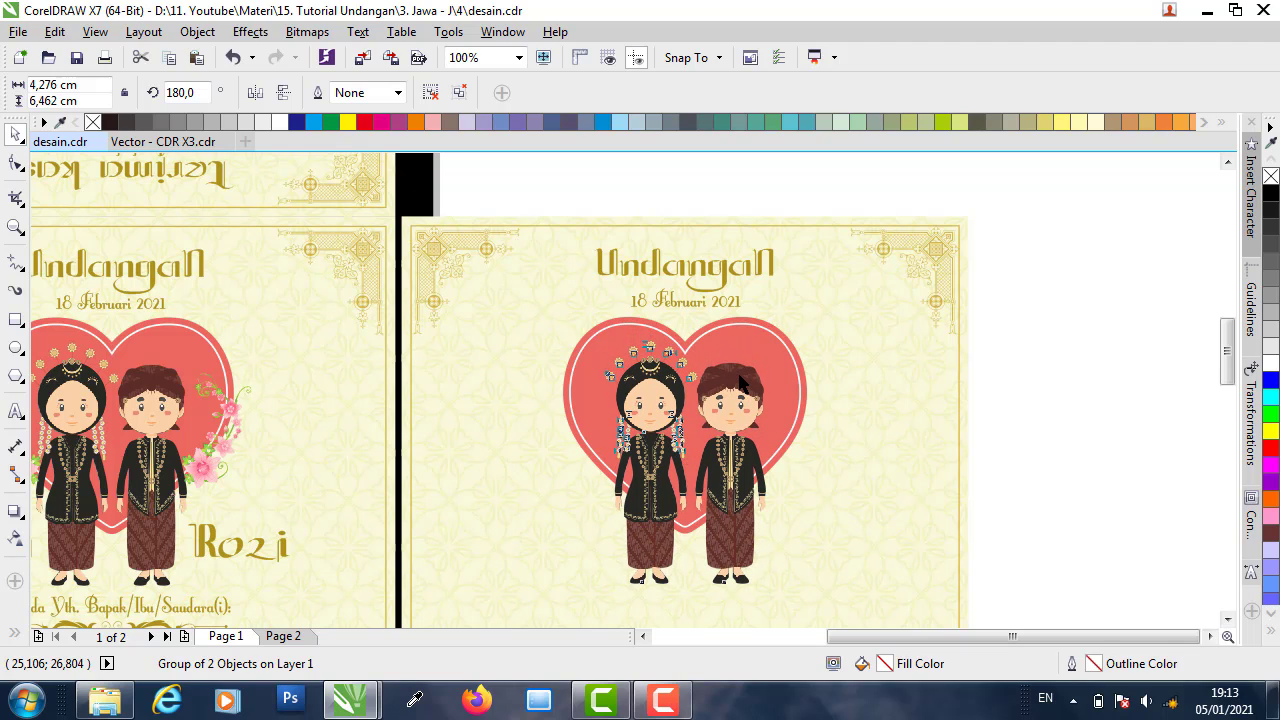
left_click(1005, 343)
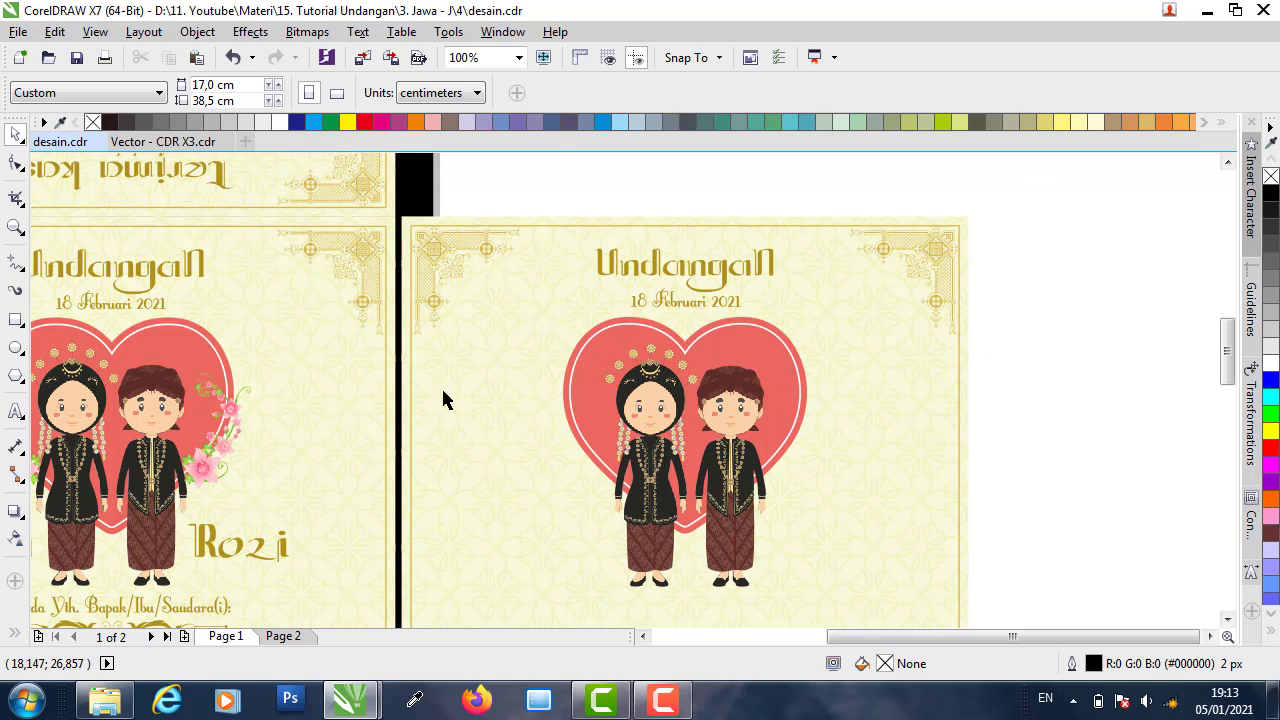
- Switch to Vector - CDR X3.cdr and copy the pink flower spray bitmap
left_click(163, 141)
scroll(486, 329, "down", 2)
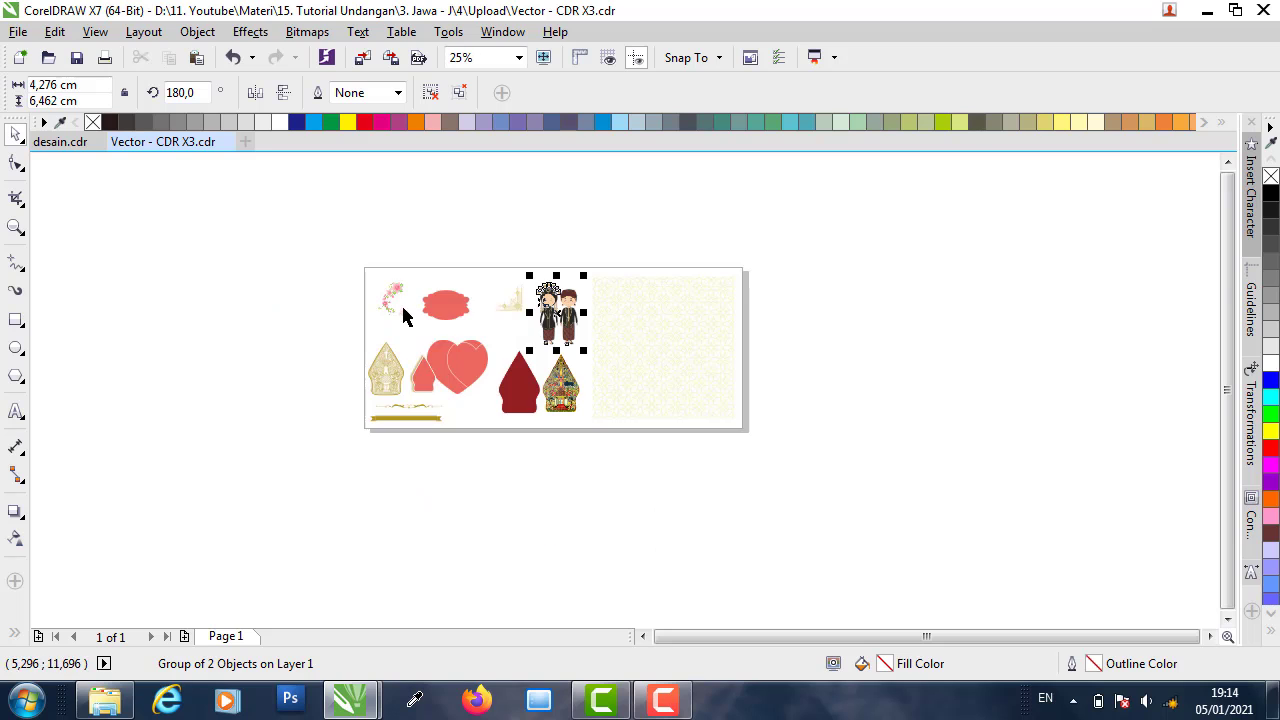
scroll(378, 293, "up", 2)
left_click(368, 285)
right_click(370, 290)
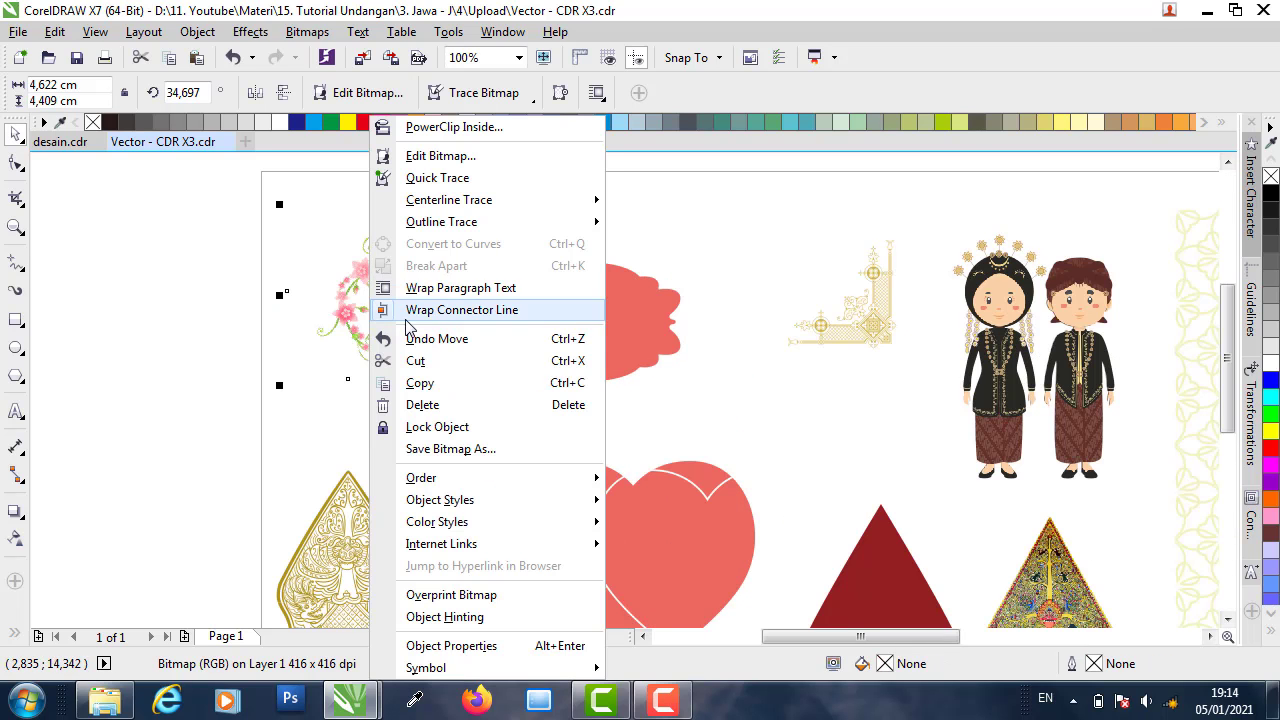
left_click(420, 383)
- Paste the flower spray into desain.cdr and place it beside the groom on the new panel
left_click(60, 141)
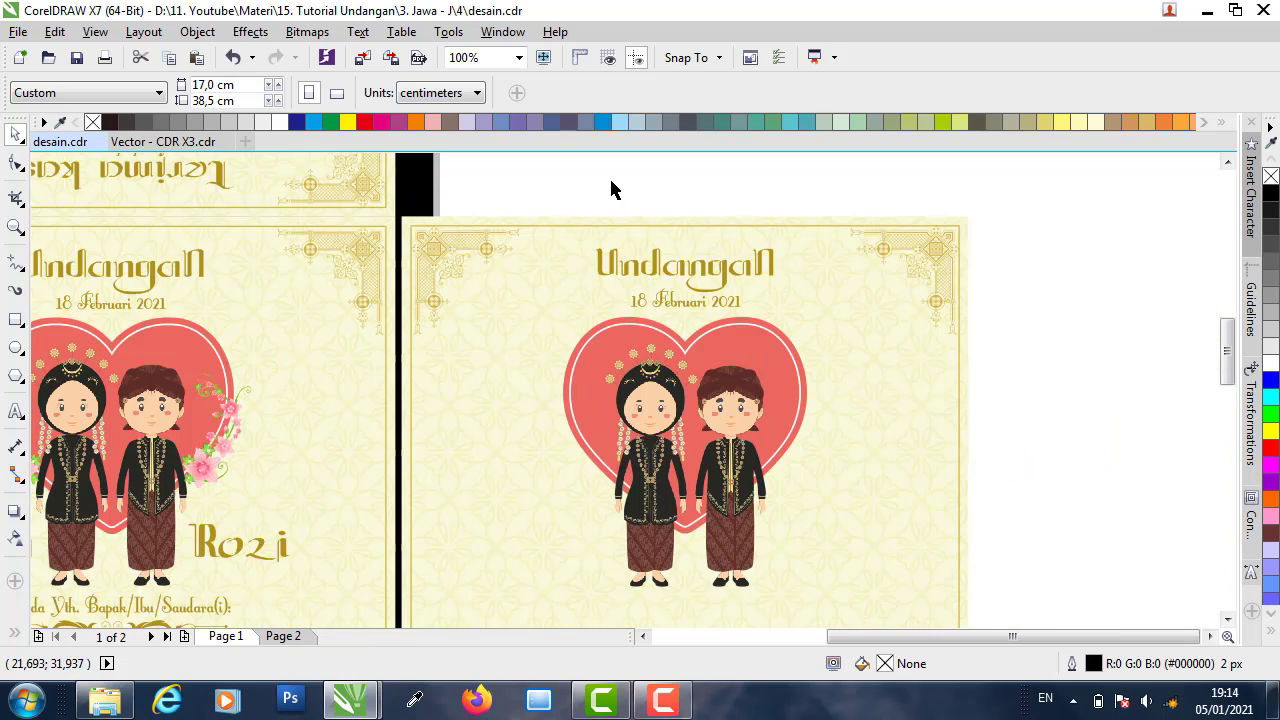
right_click(613, 190)
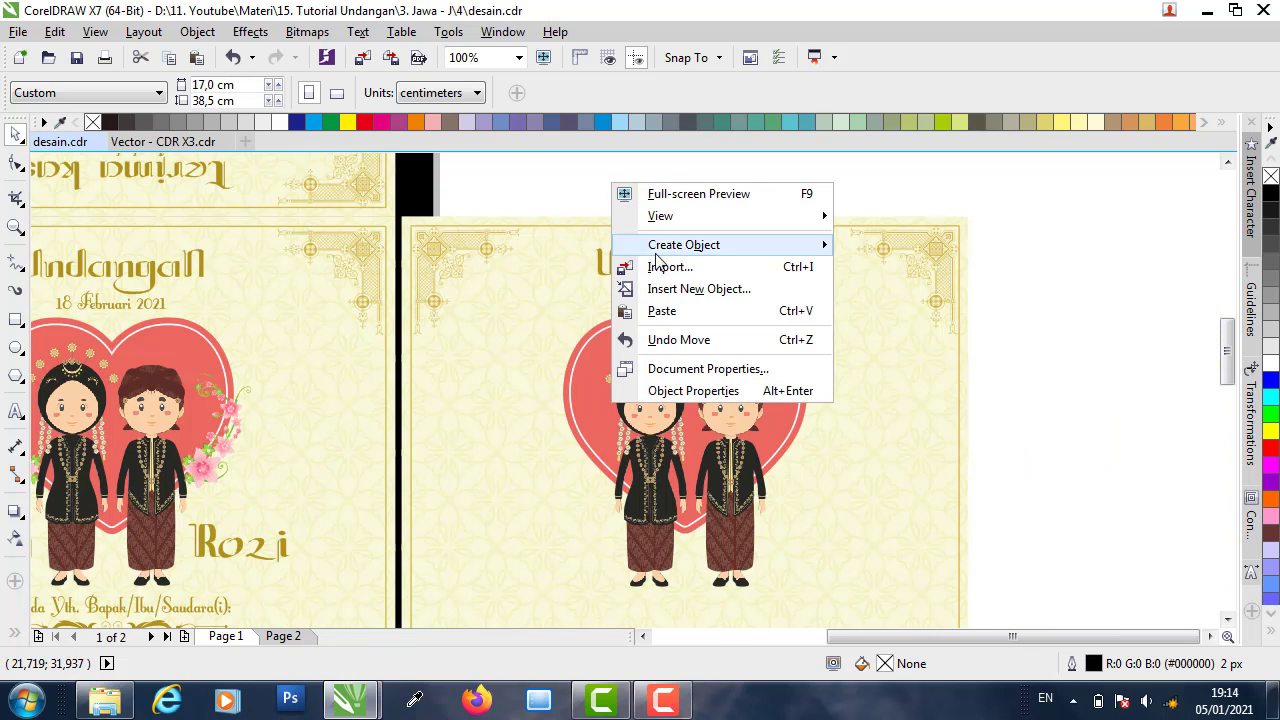
left_click(660, 311)
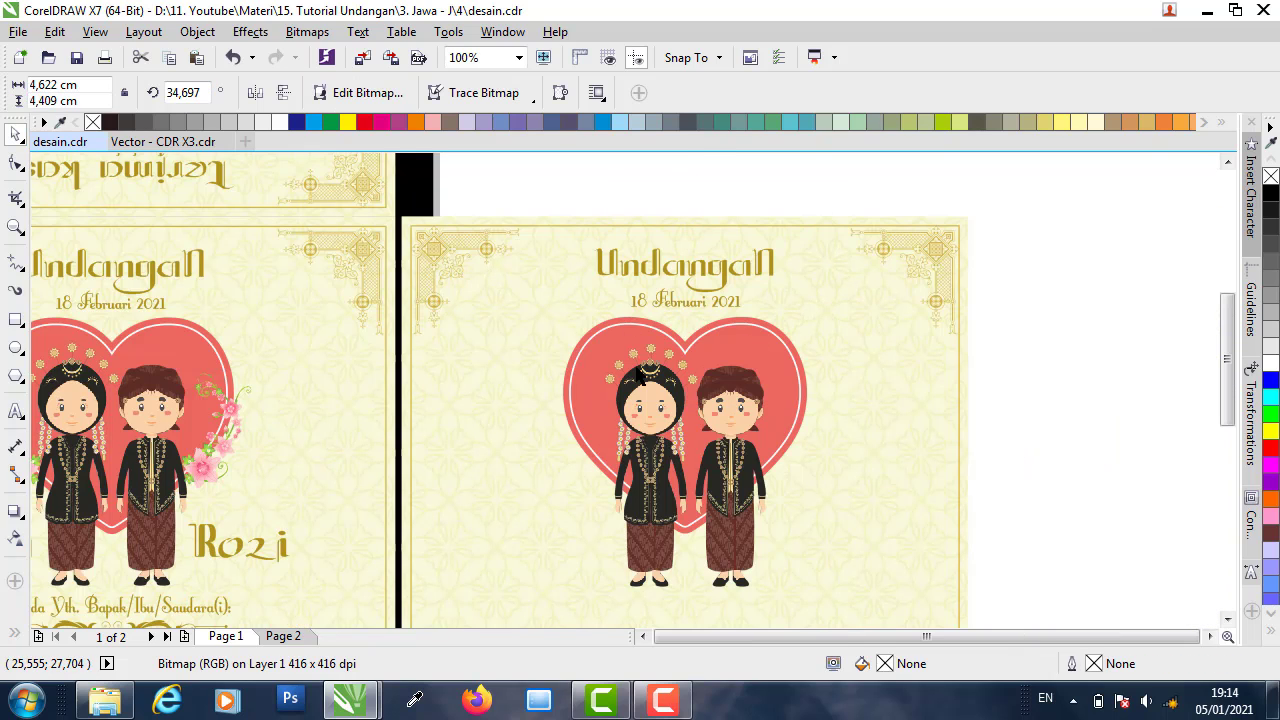
scroll(707, 340, "down", 2)
left_click_drag(140, 398, 783, 390)
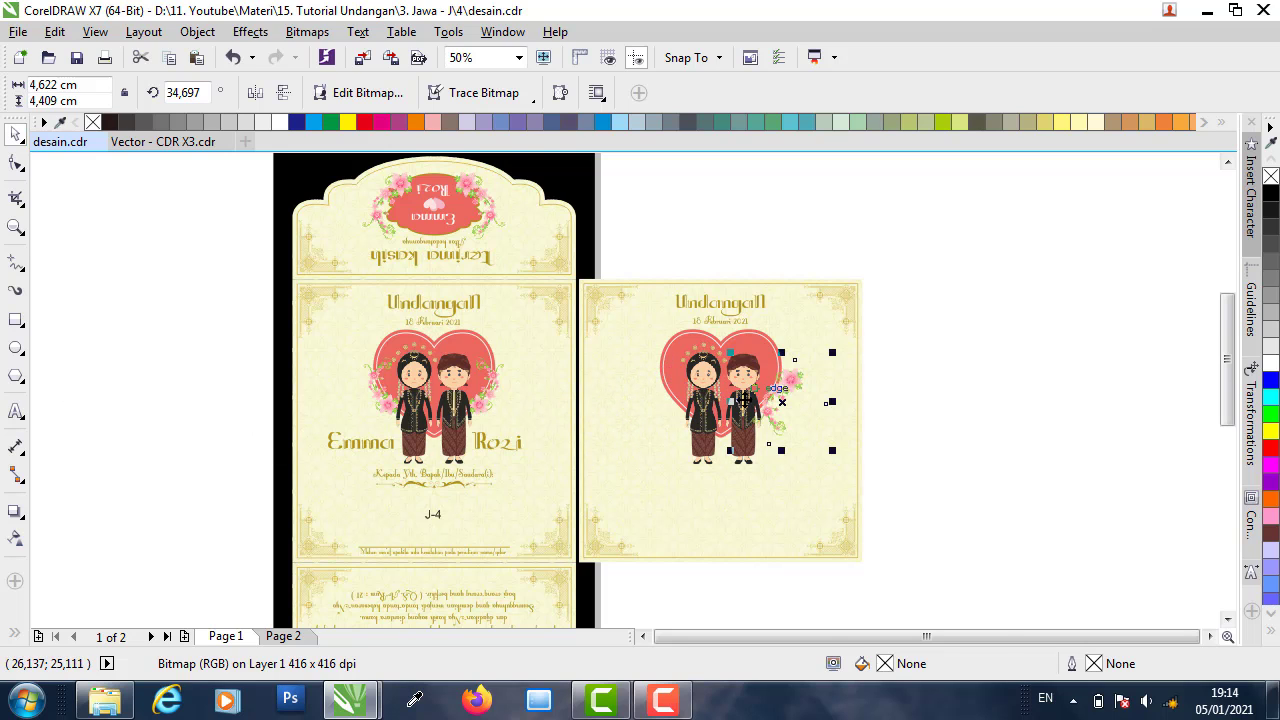
scroll(735, 396, "up", 2)
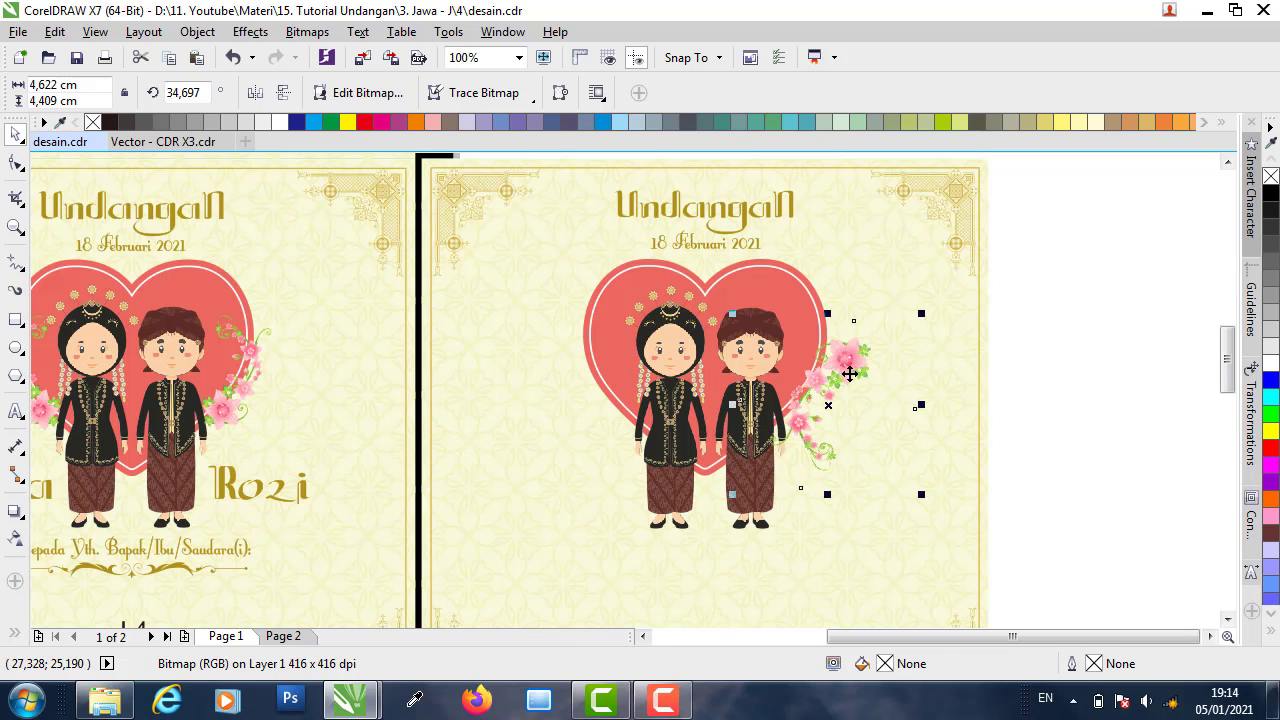
- Mirror the flower spray vertically and move it to the heart's edge on the bride's side
left_click(285, 94)
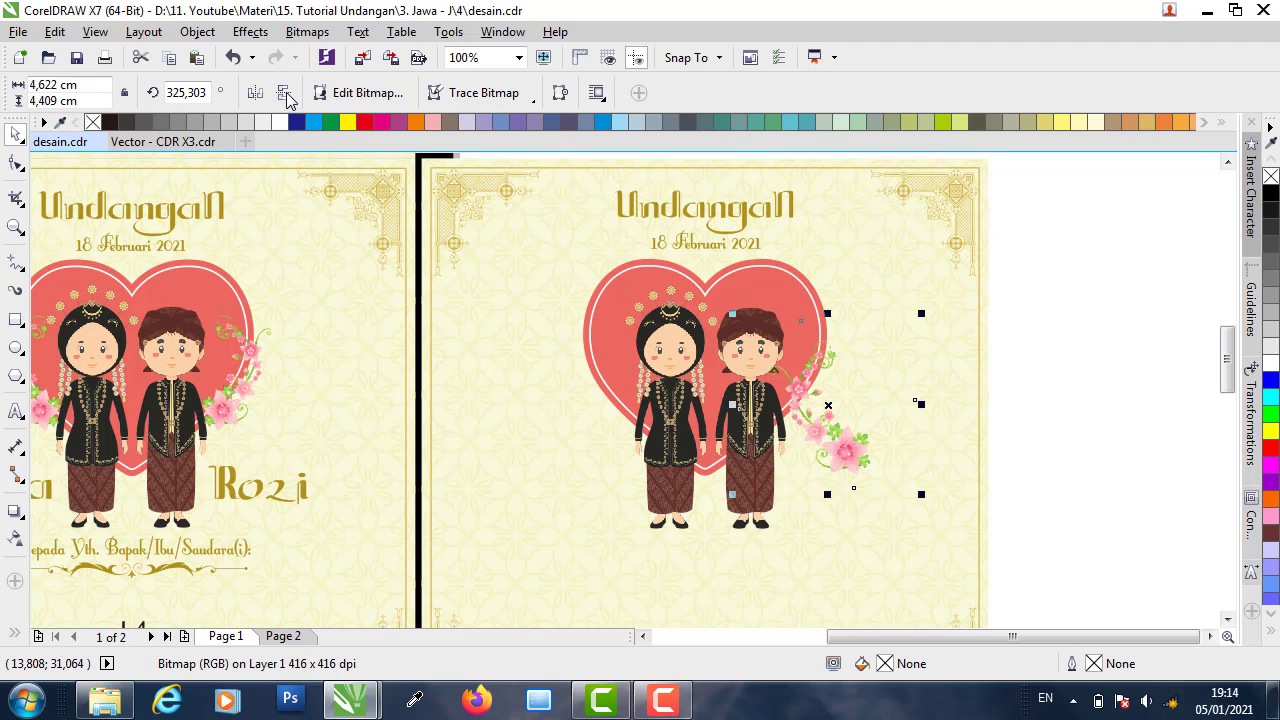
left_click_drag(838, 441, 622, 423)
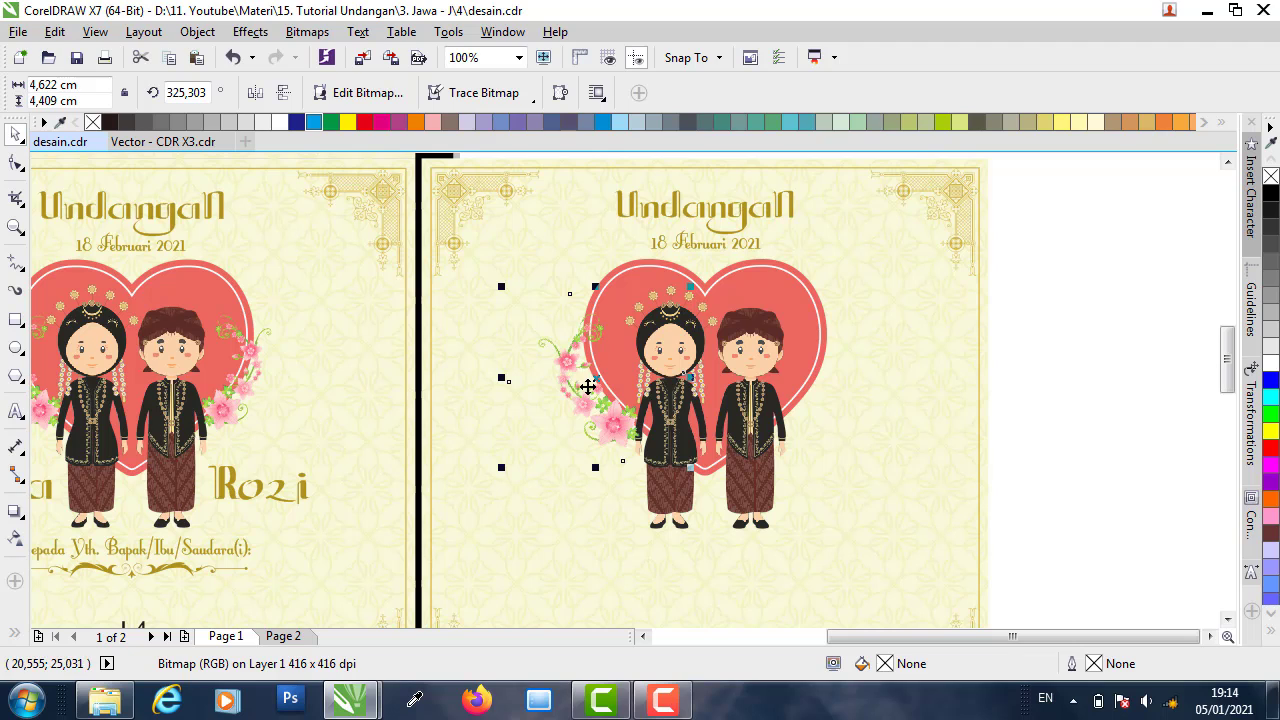
- Place a horizontally mirrored copy of the flower spray along the heart's edge on the groom's side
left_click_drag(582, 392, 838, 392)
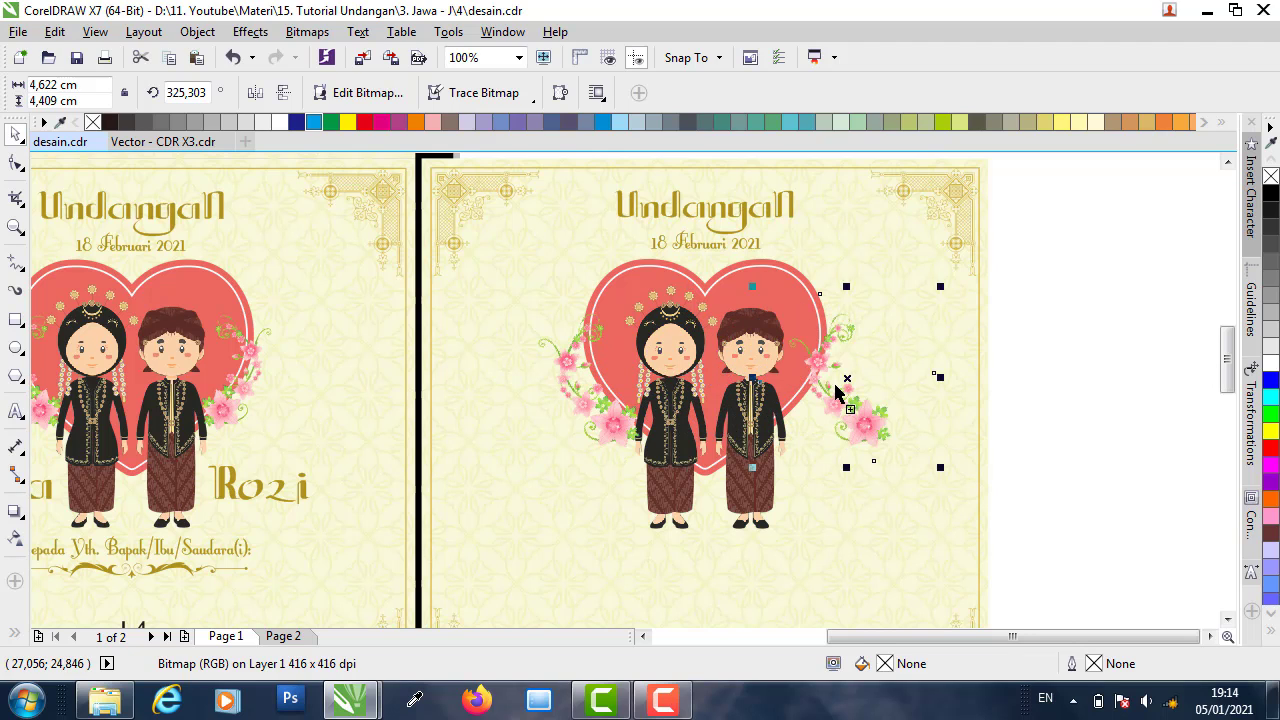
left_click(255, 93)
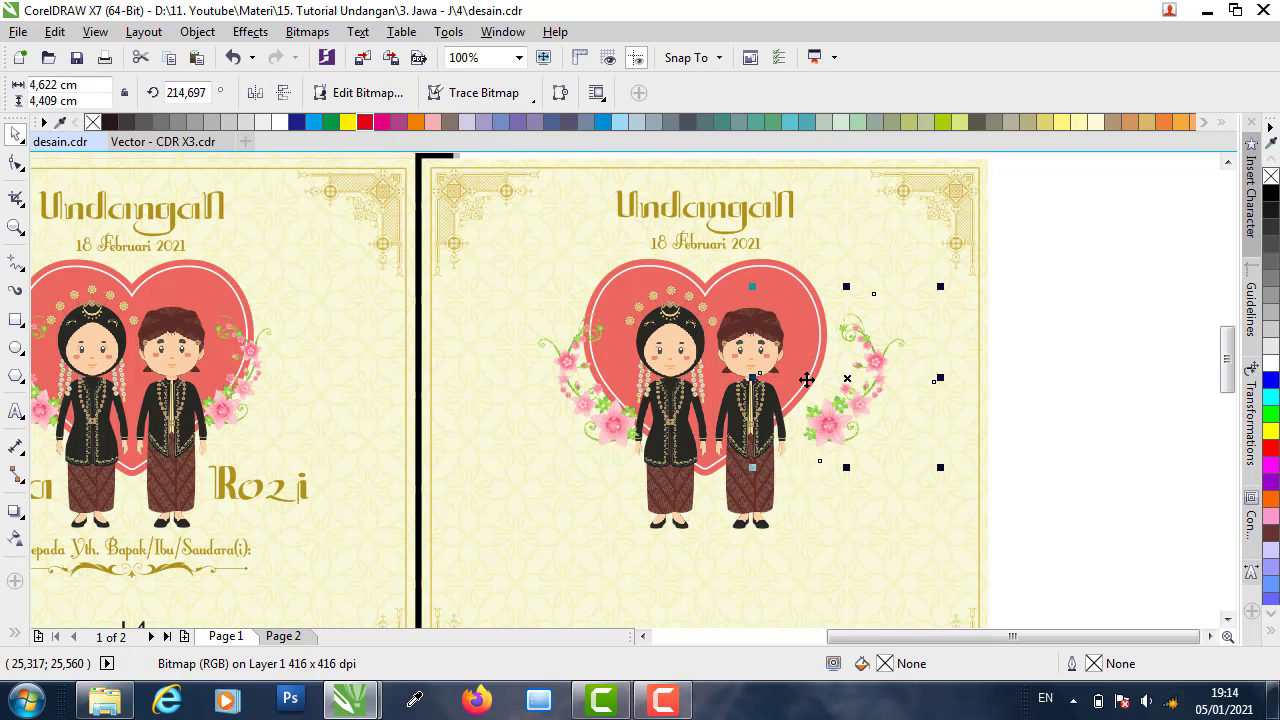
left_click_drag(837, 409, 791, 414)
key("Right")
key("Right")
key("Right")
key("Right")
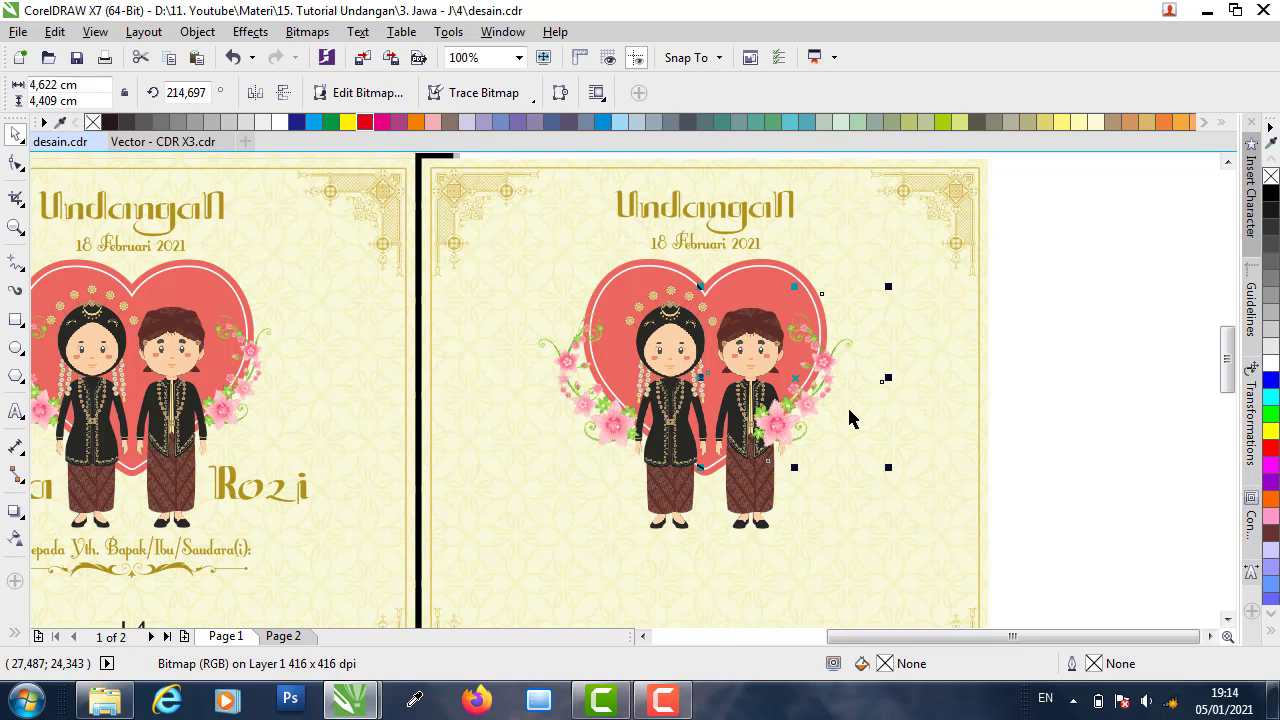
key("Right")
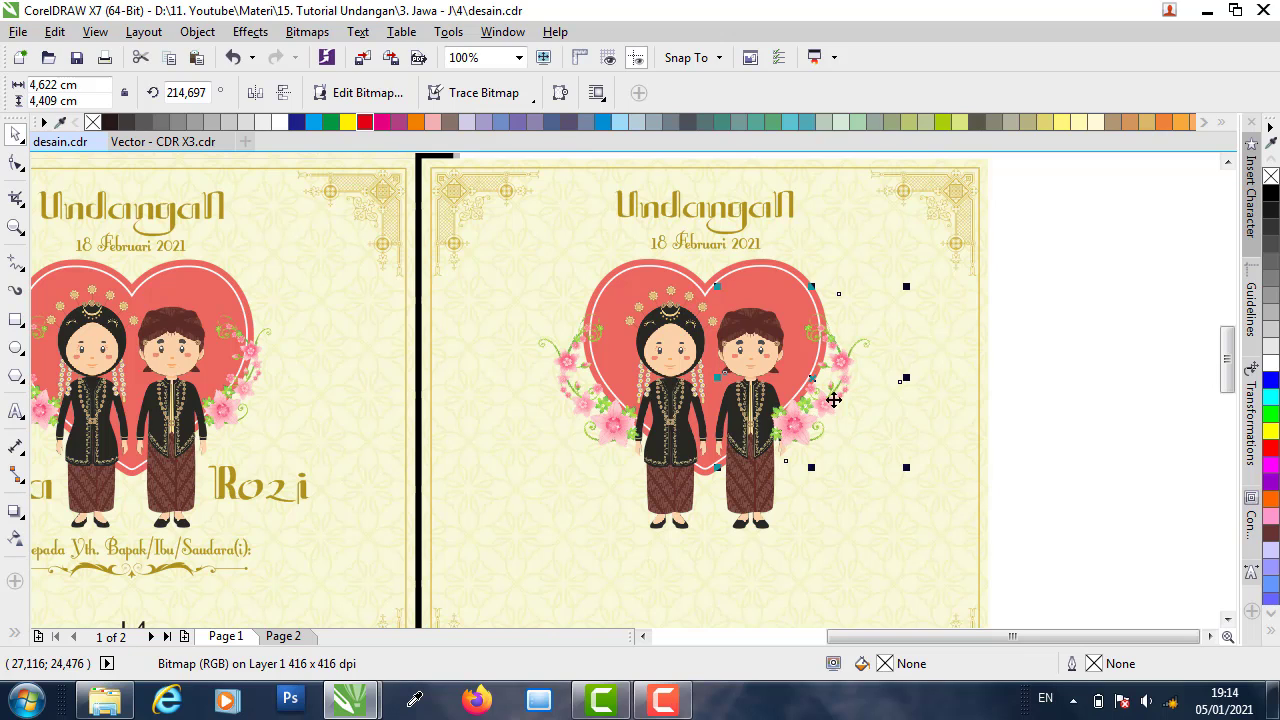
- Group the two flower sprays and center the group horizontally on the coral heart
left_click(585, 400, "shift")
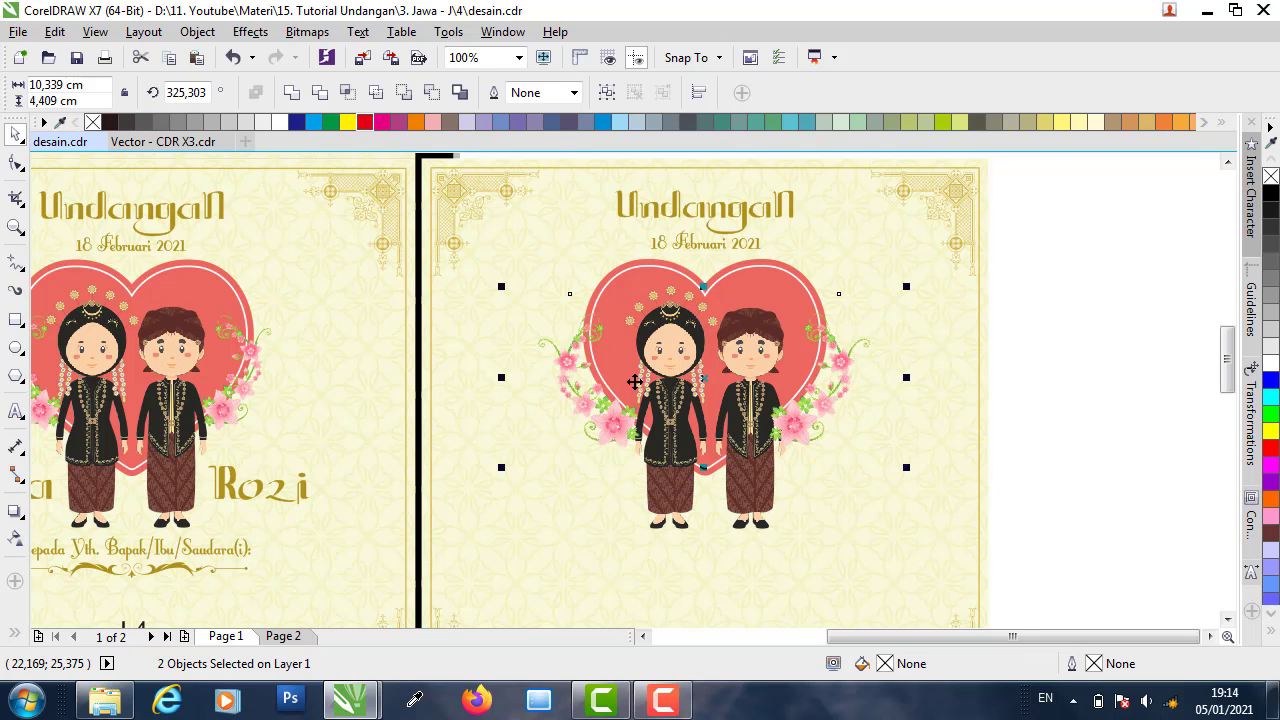
right_click(598, 403)
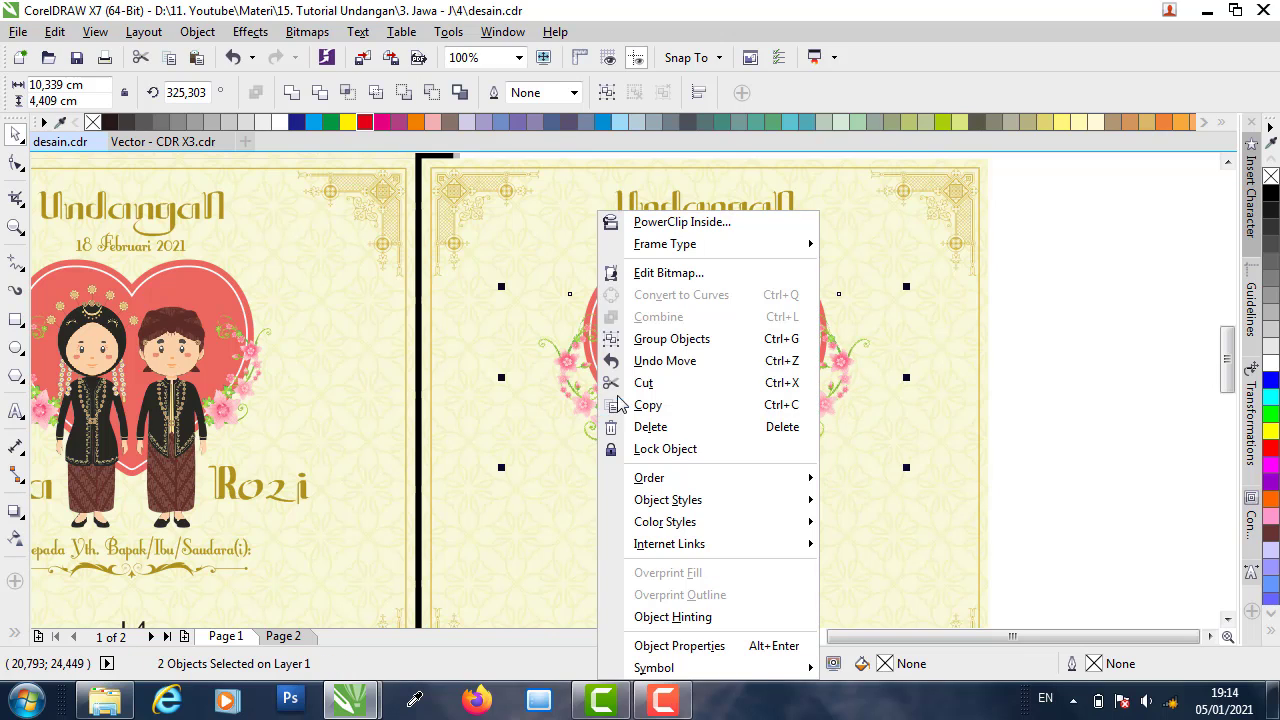
left_click(657, 343)
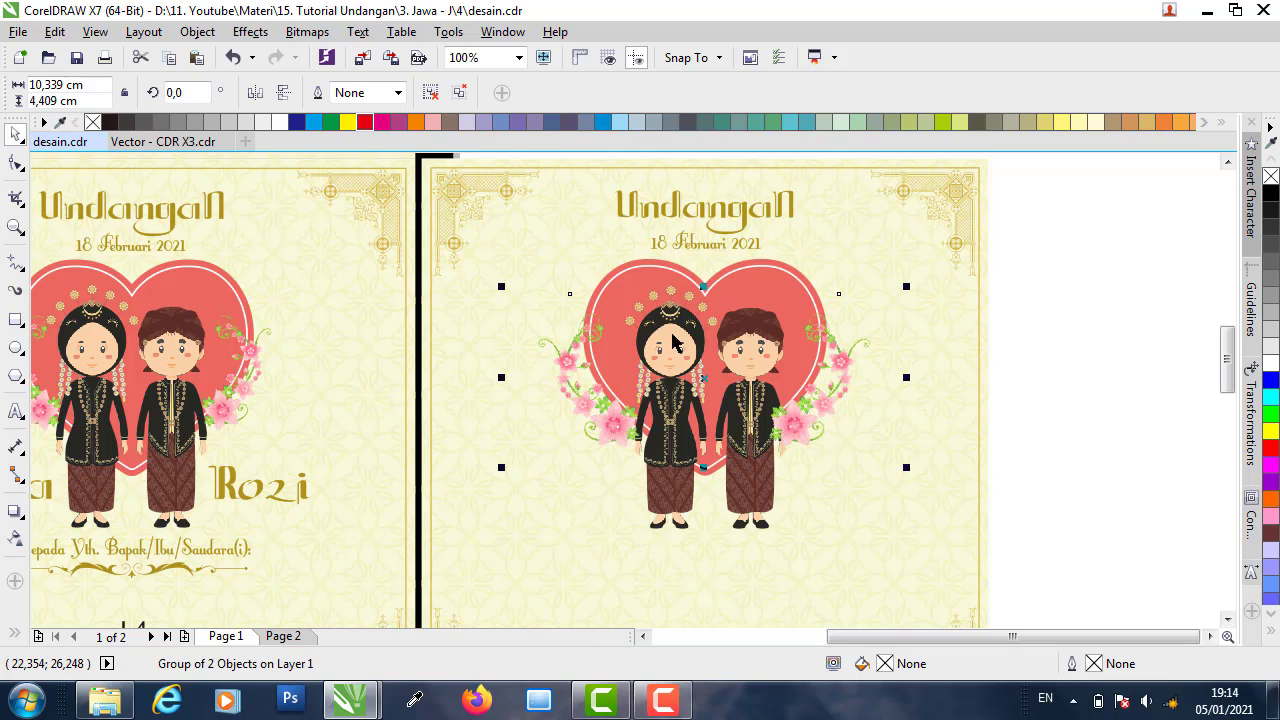
left_click(775, 268, "shift")
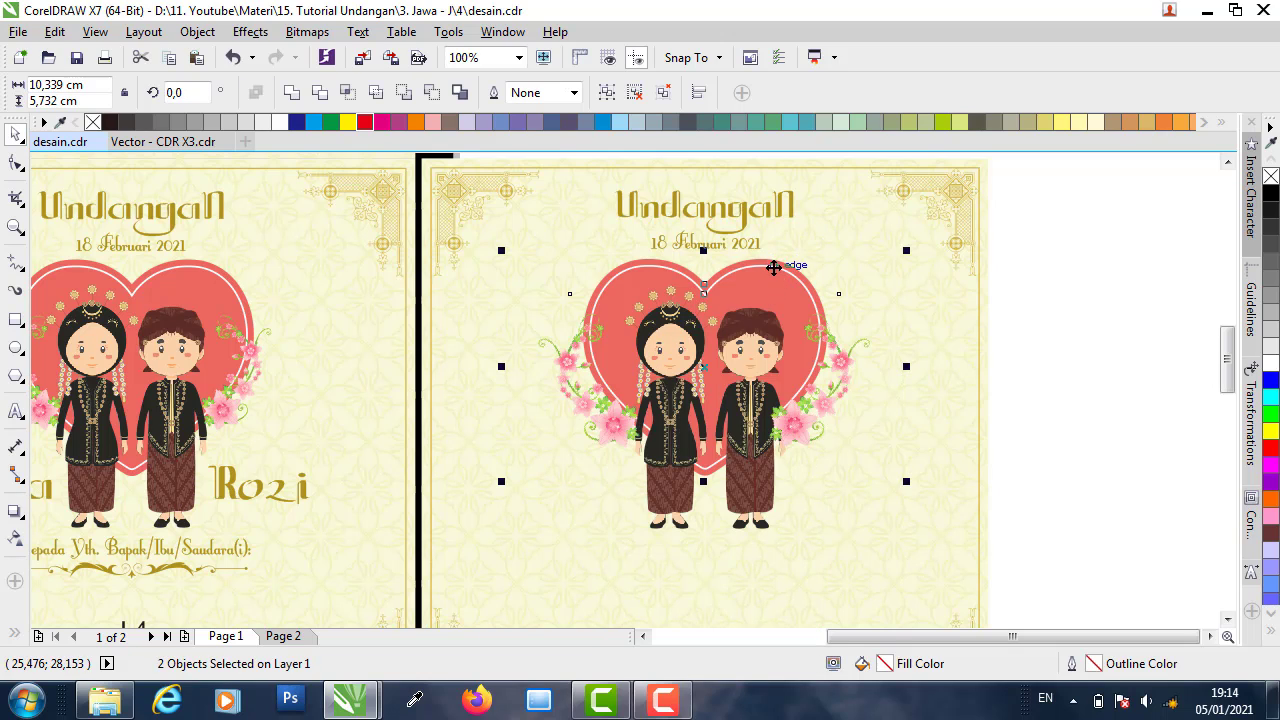
left_click(1175, 333)
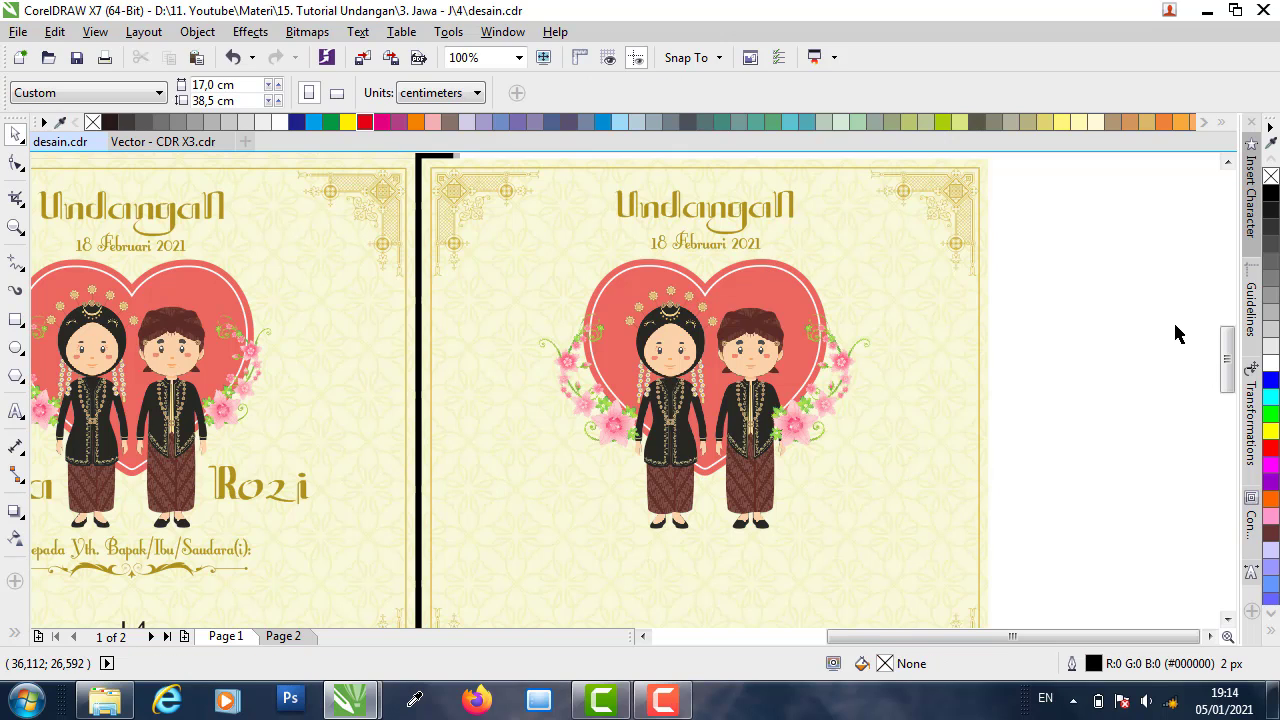
- Ungroup the two flower sprays
left_click(800, 422)
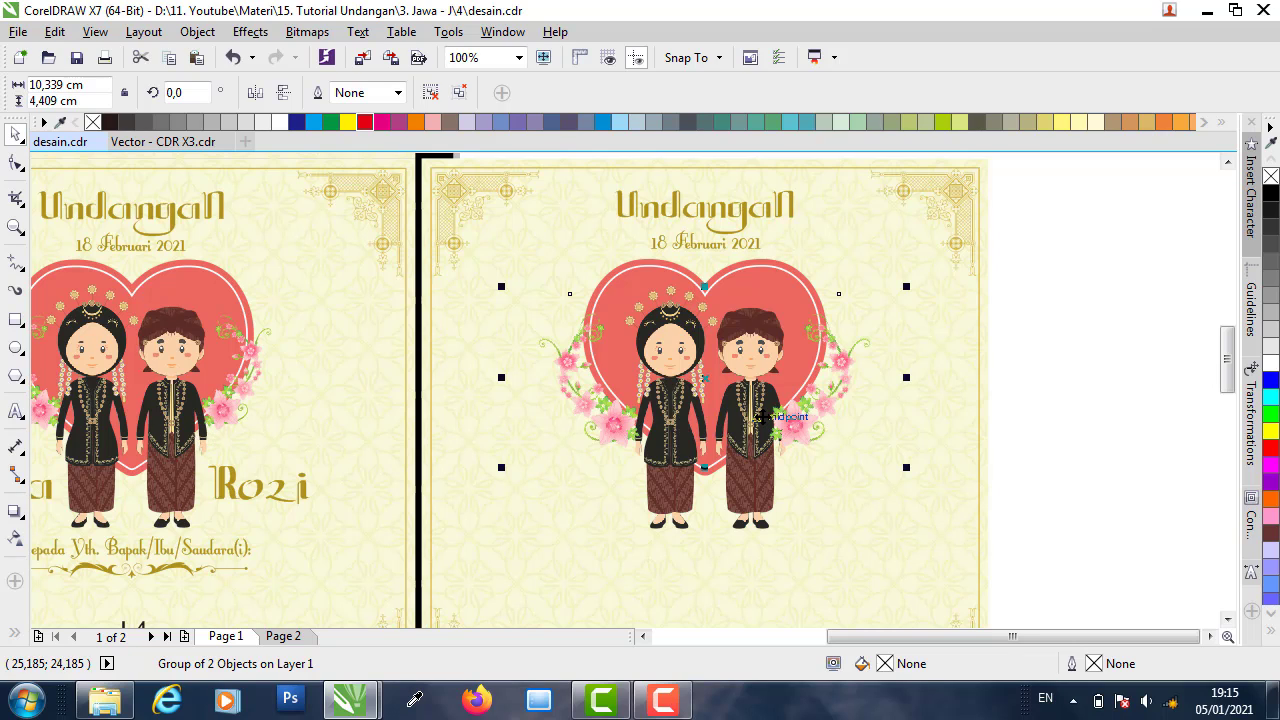
left_click(430, 92)
left_click(1120, 309)
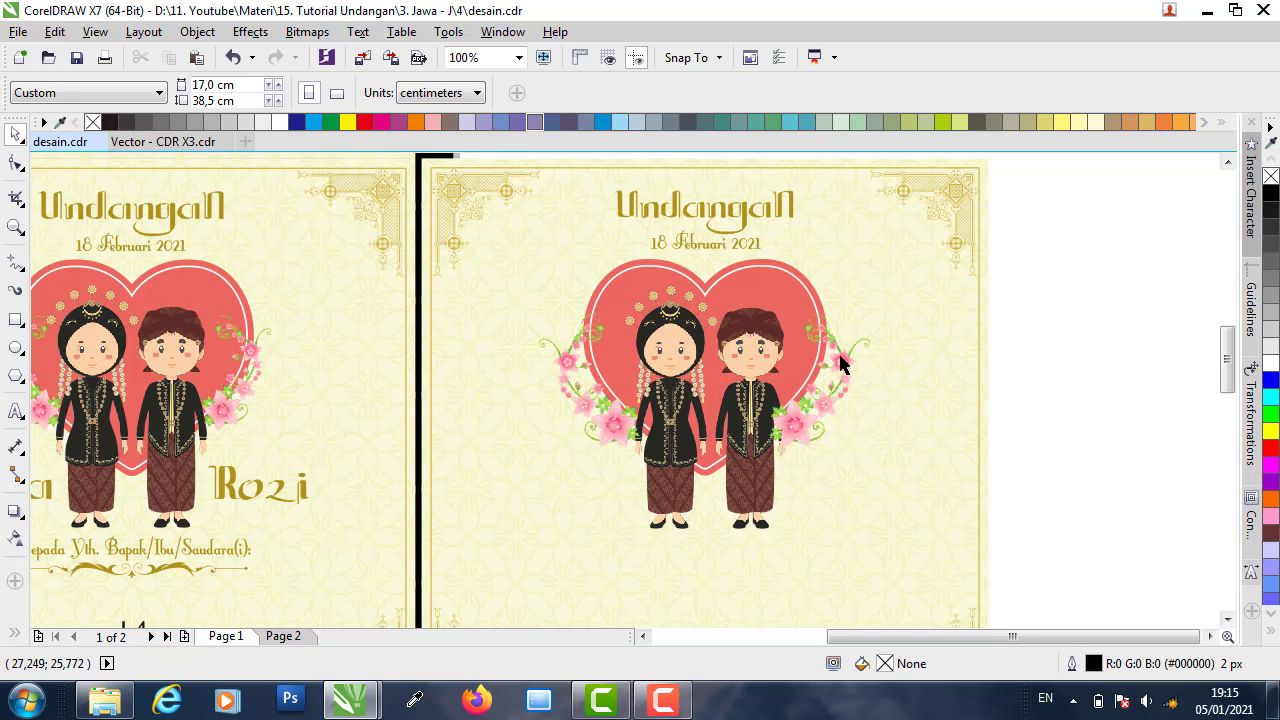
- Move each flower spray slightly outward from the couple, keeping both at the same height
left_click(840, 362)
left_click_drag(846, 357, 860, 354)
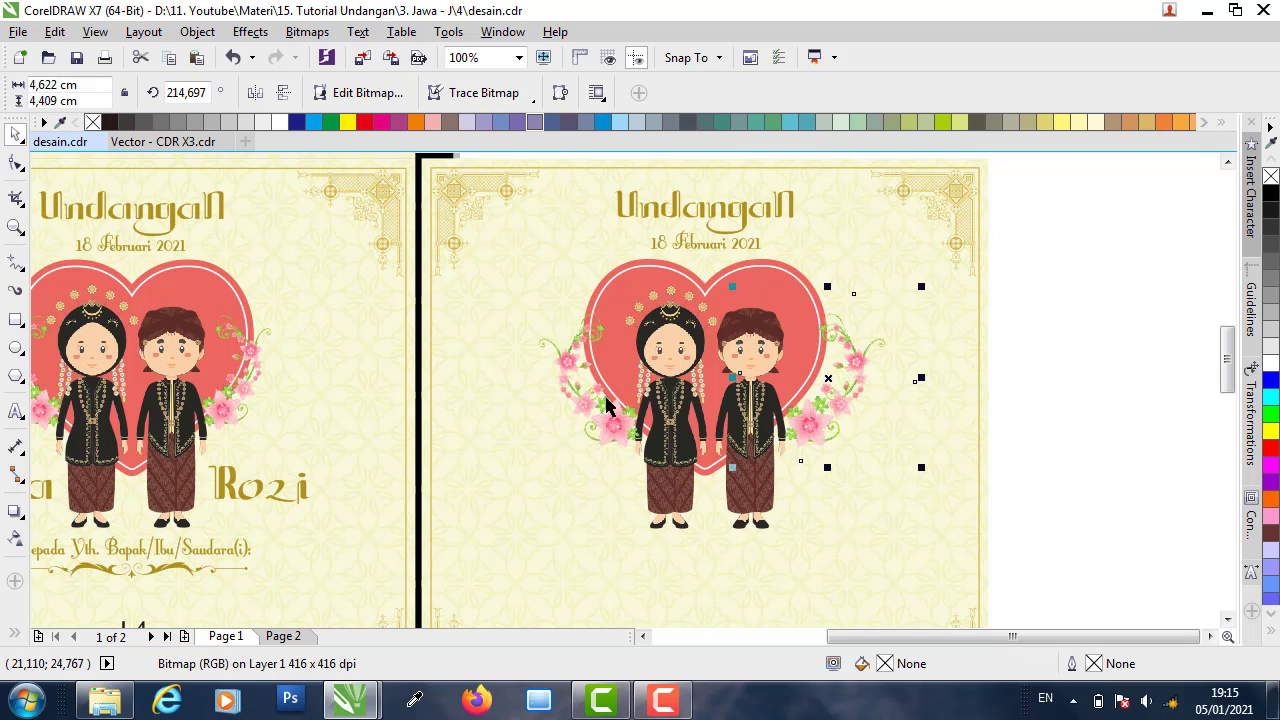
left_click_drag(607, 405, 745, 405)
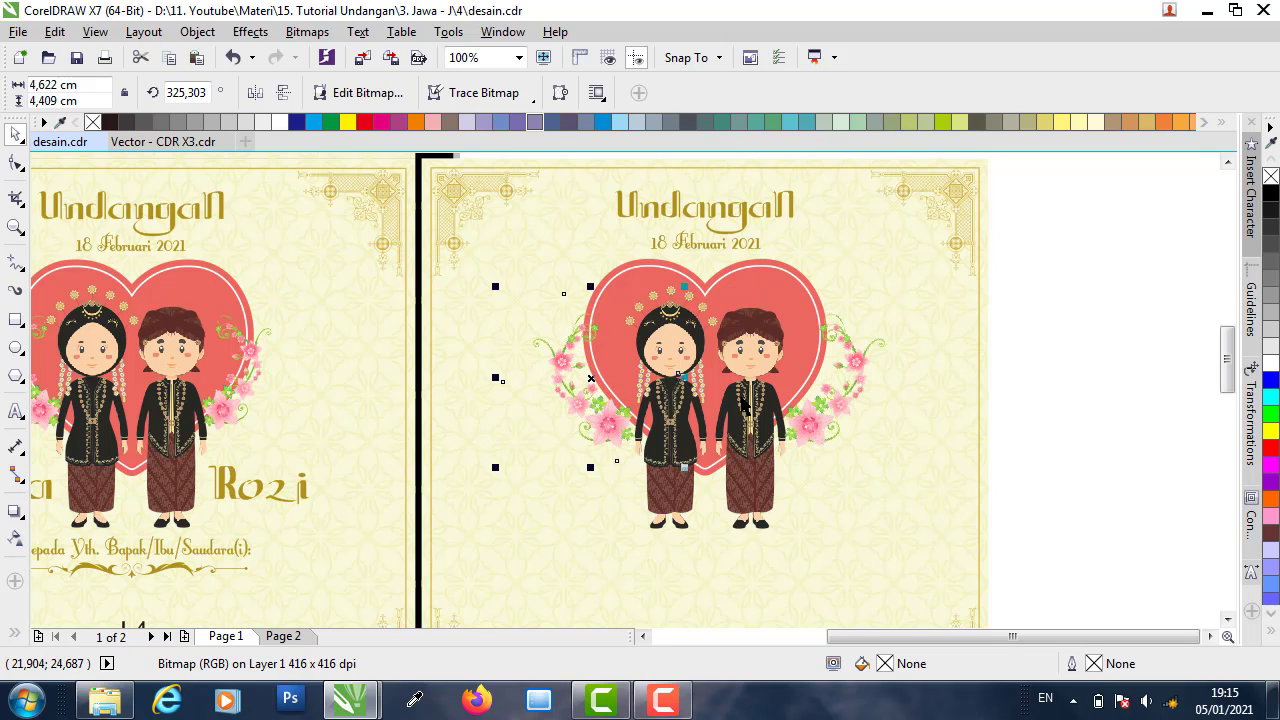
- Regroup the two flower sprays and recenter the group horizontally on the new panel's coral heart
left_click(858, 367, "shift")
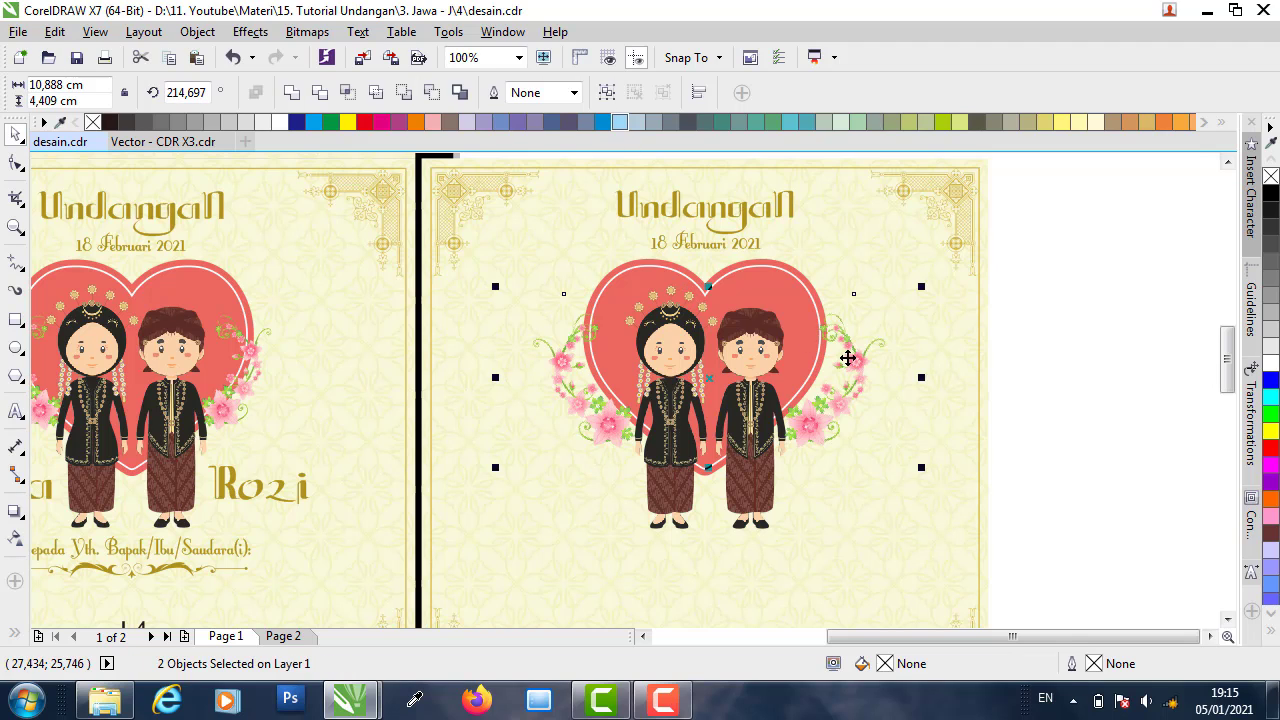
right_click(846, 357)
left_click(922, 340)
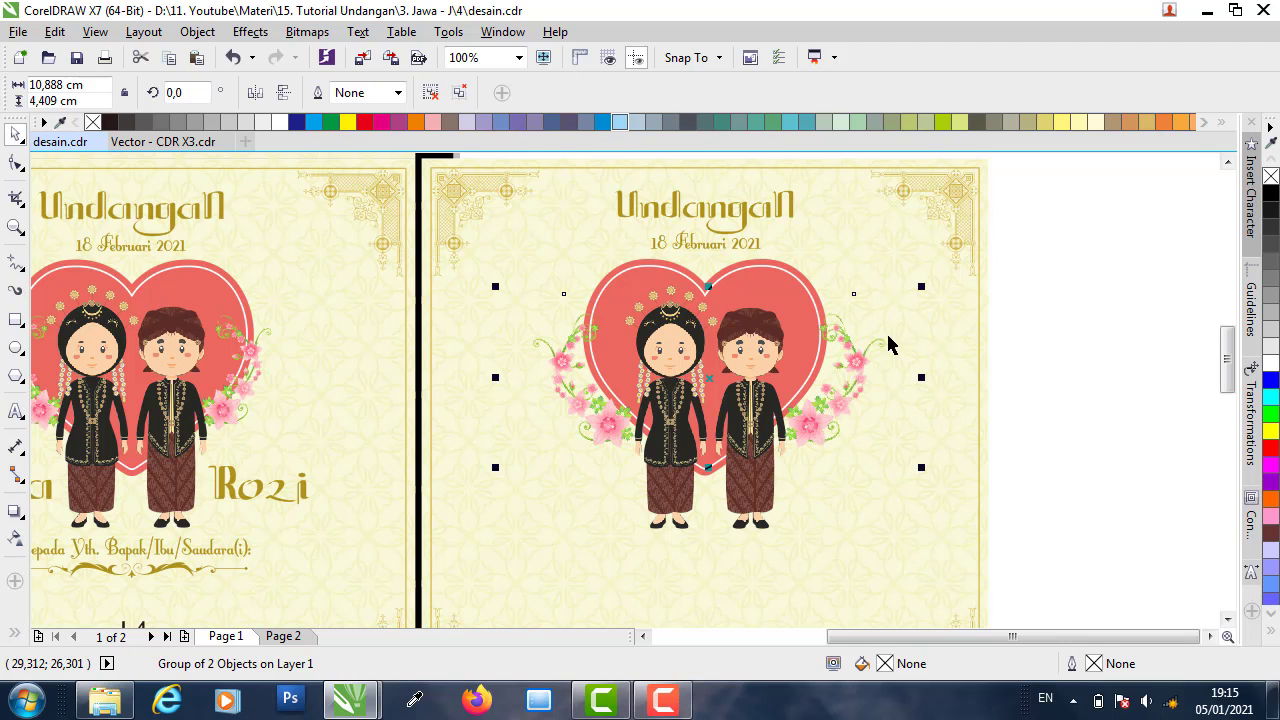
left_click(752, 258, "shift")
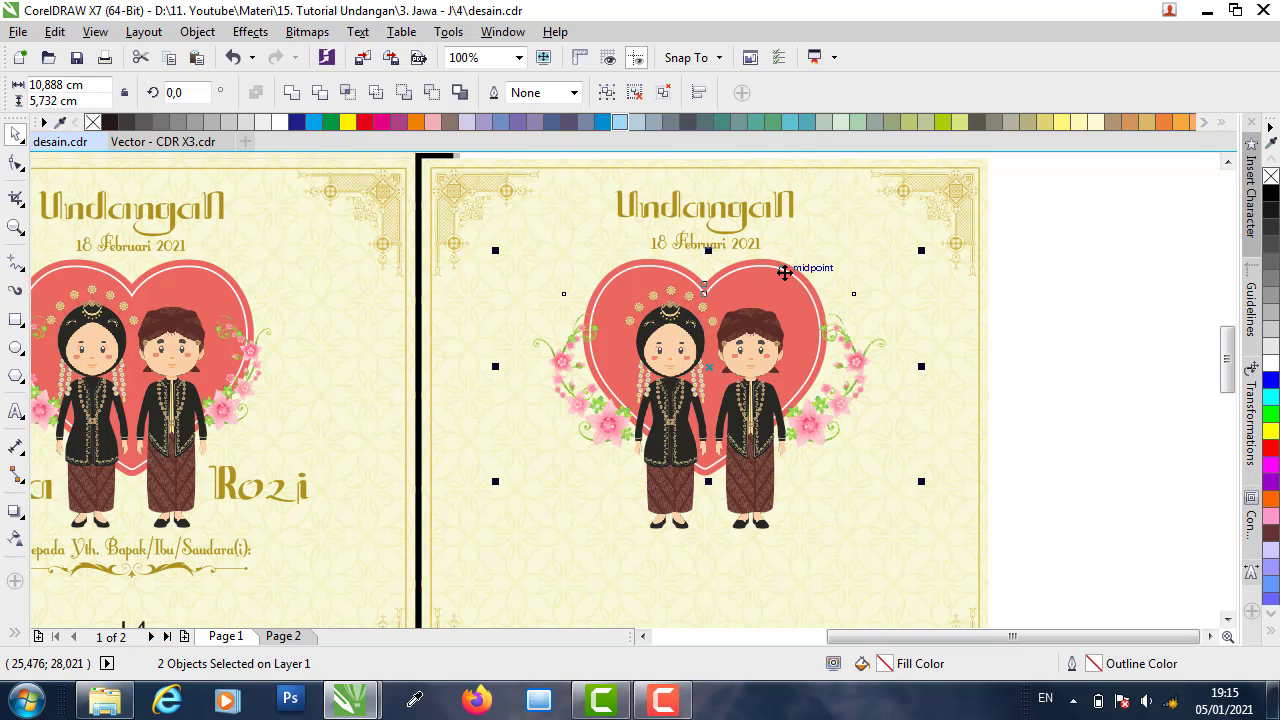
left_click(1062, 320)
- Nudge the bride and groom slightly toward the bride's side so the heart's lower tip sits midway between them
left_click(770, 362)
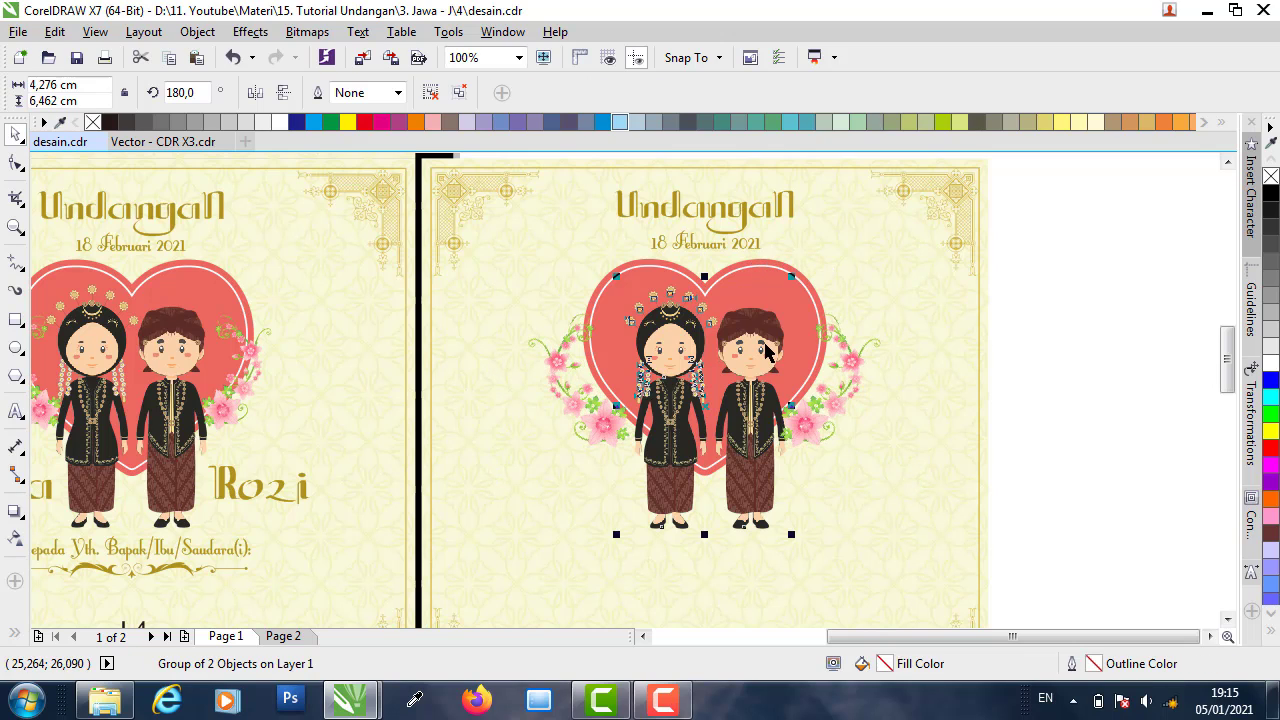
key("Left")
key("Left")
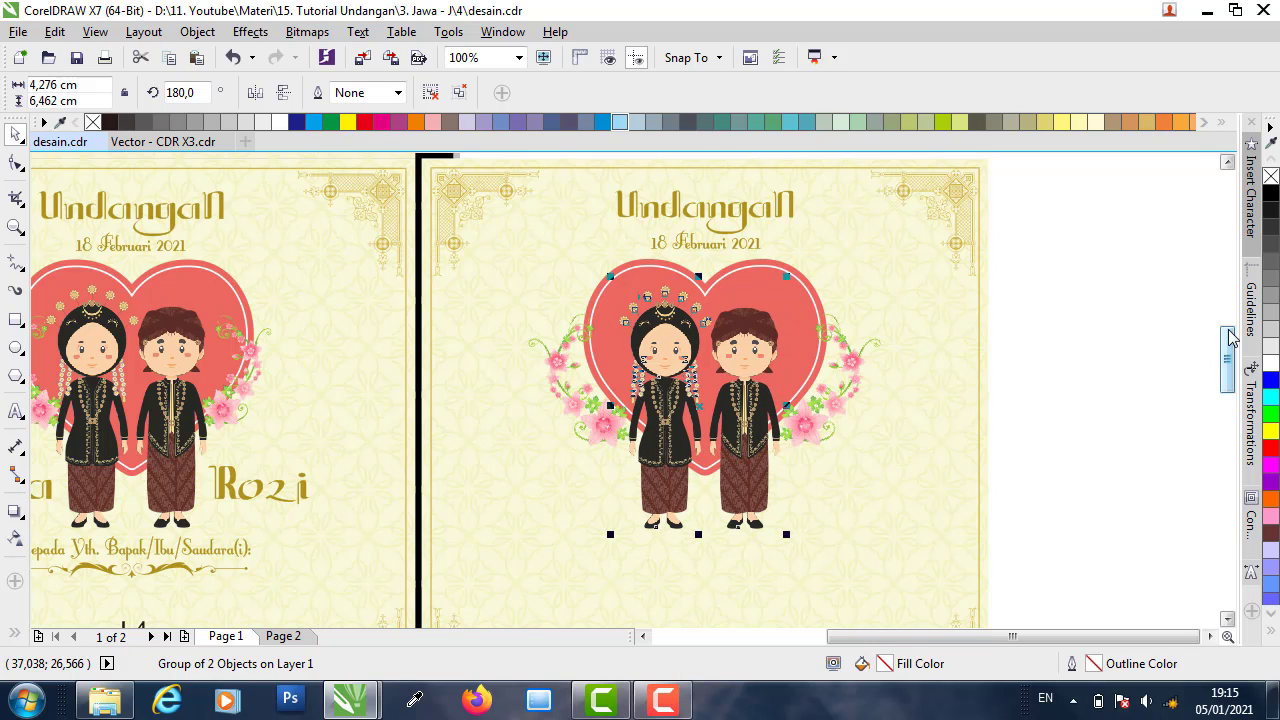
key("Left")
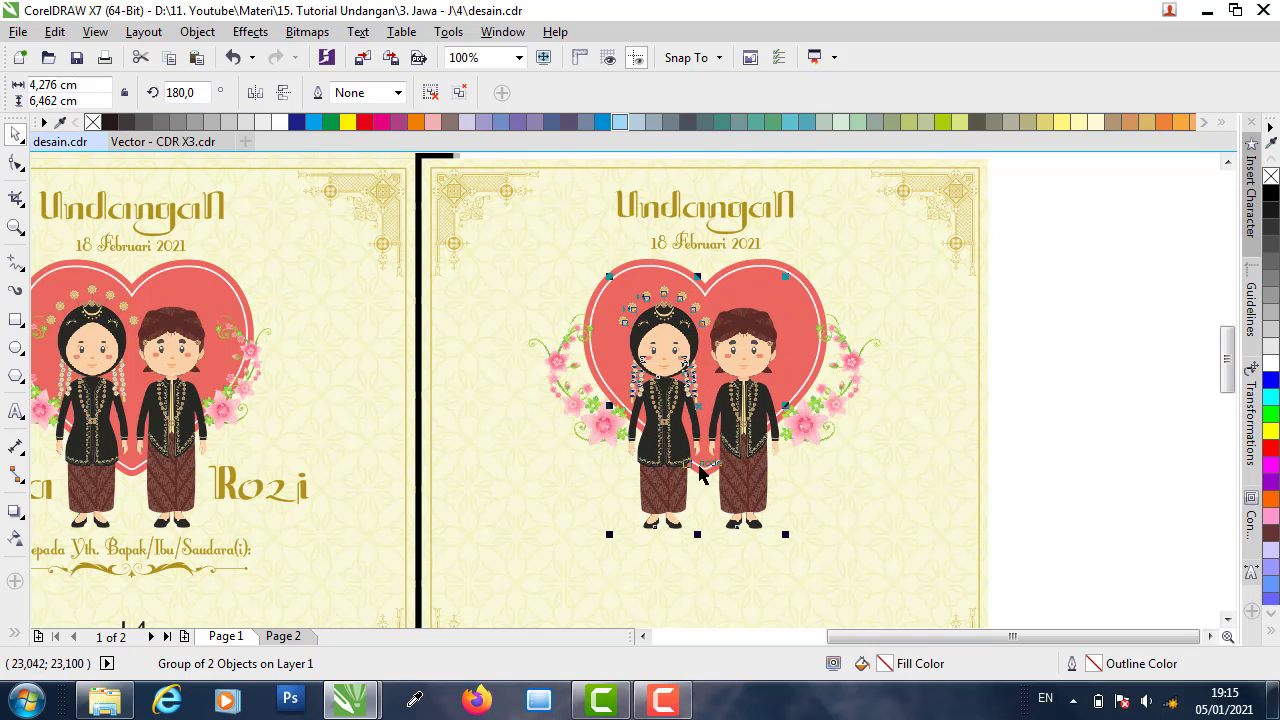
scroll(700, 477, "up", 5)
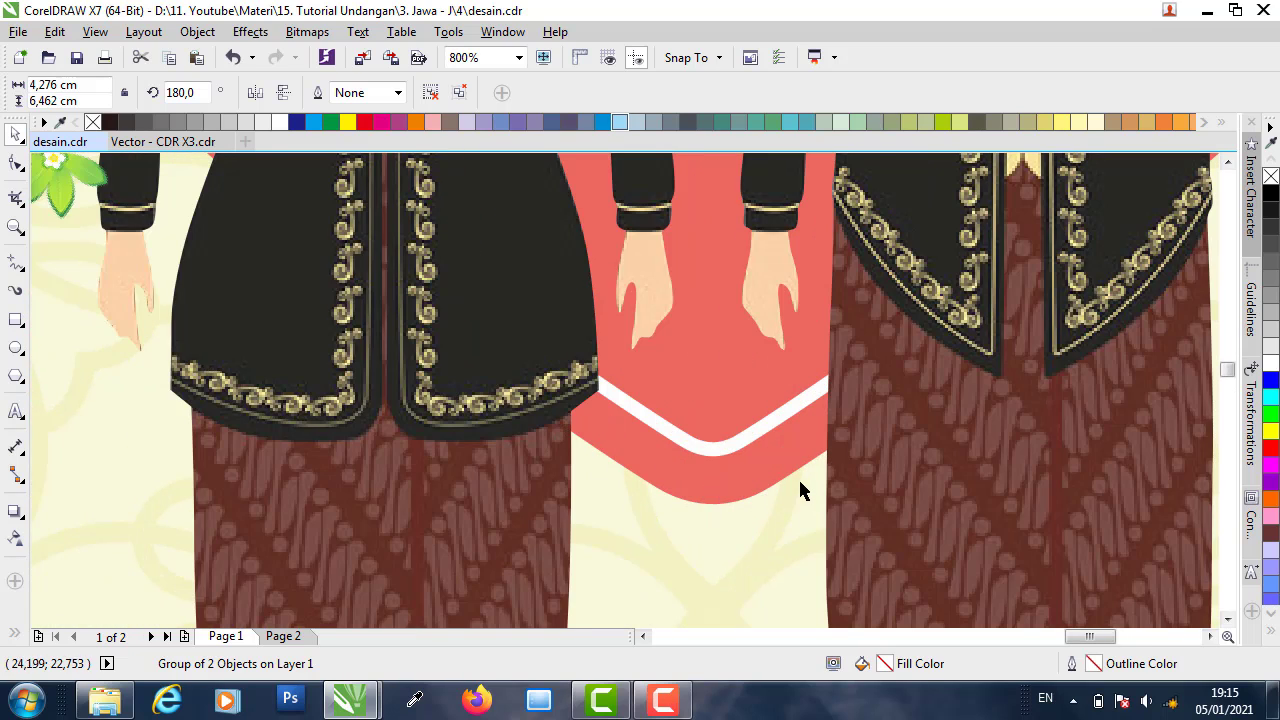
scroll(625, 470, "down", 3)
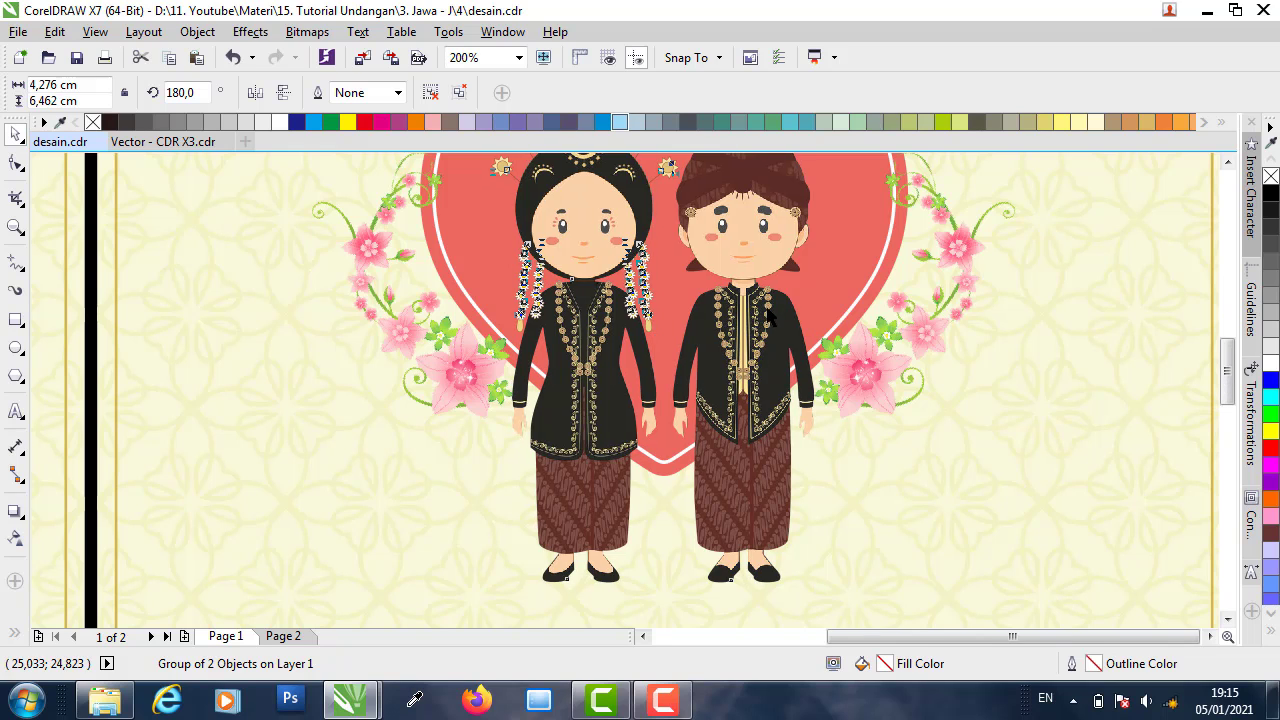
scroll(762, 320, "down", 2)
key("Escape")
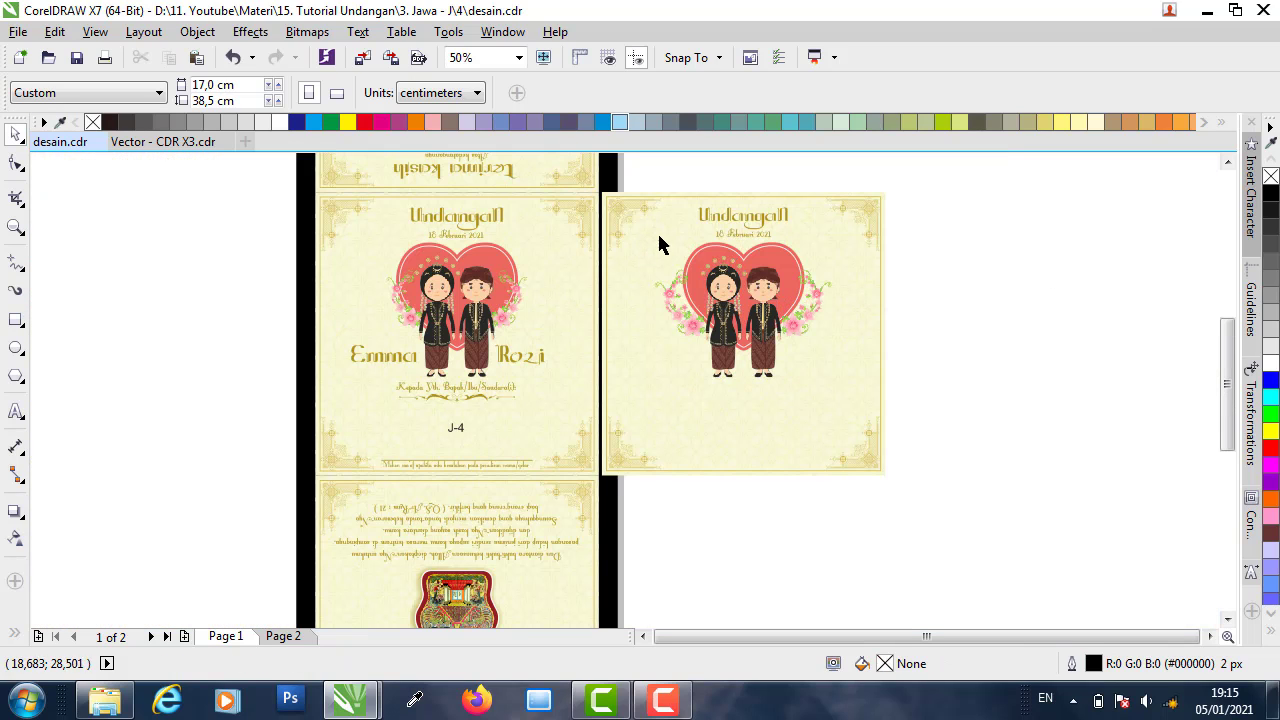
- Place a copy of the reference panel's couple-names text on the new panel, with one name on each side of the couple's legs
left_click(525, 360)
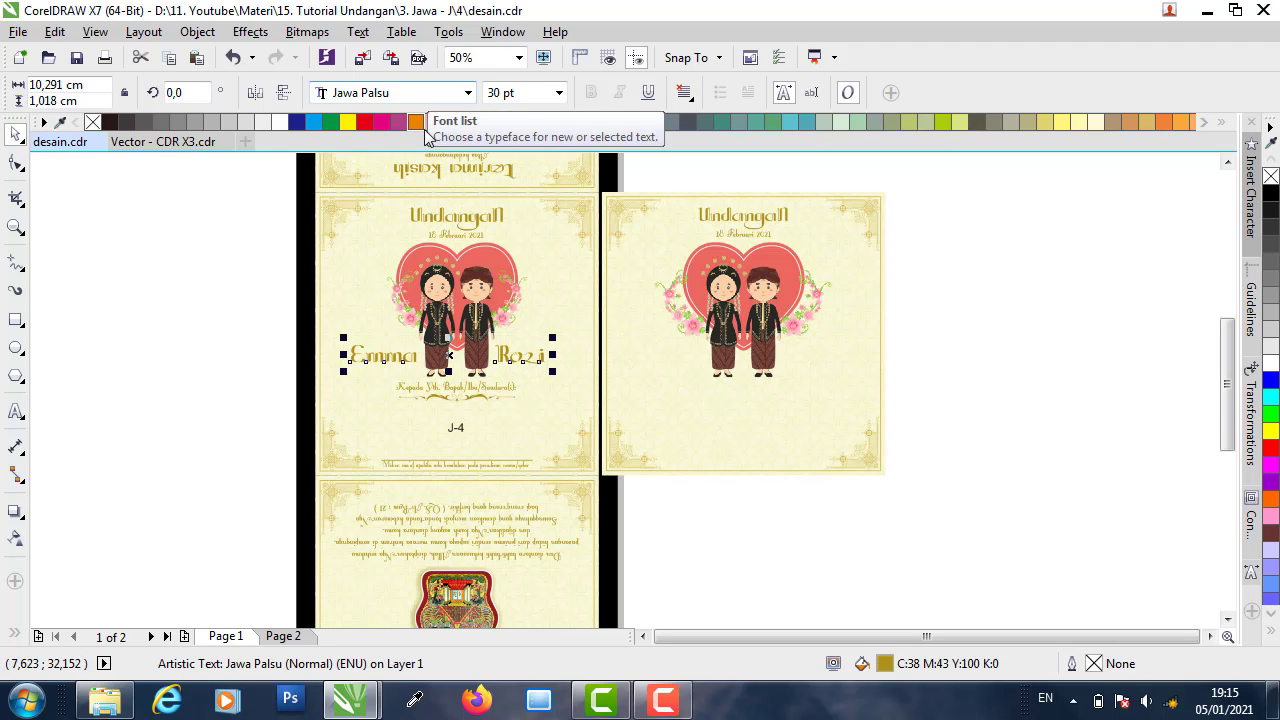
double_click(378, 357)
left_click_drag(507, 350, 548, 353)
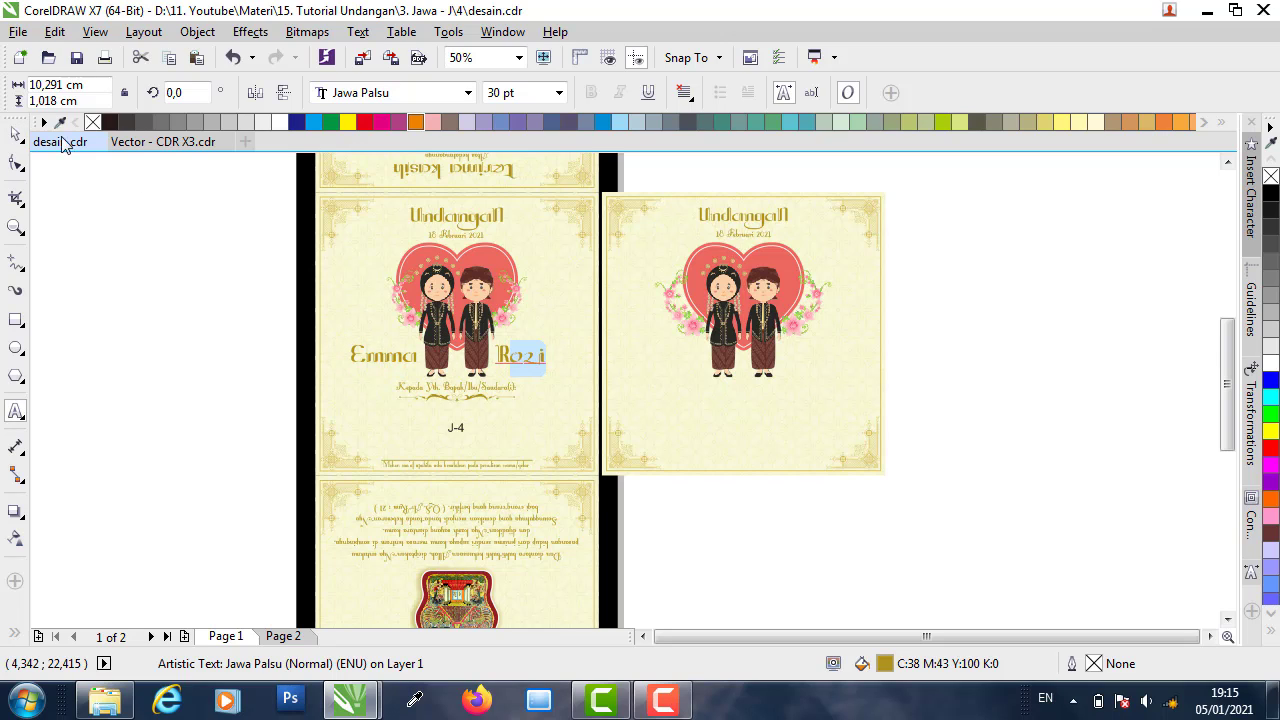
left_click(15, 133)
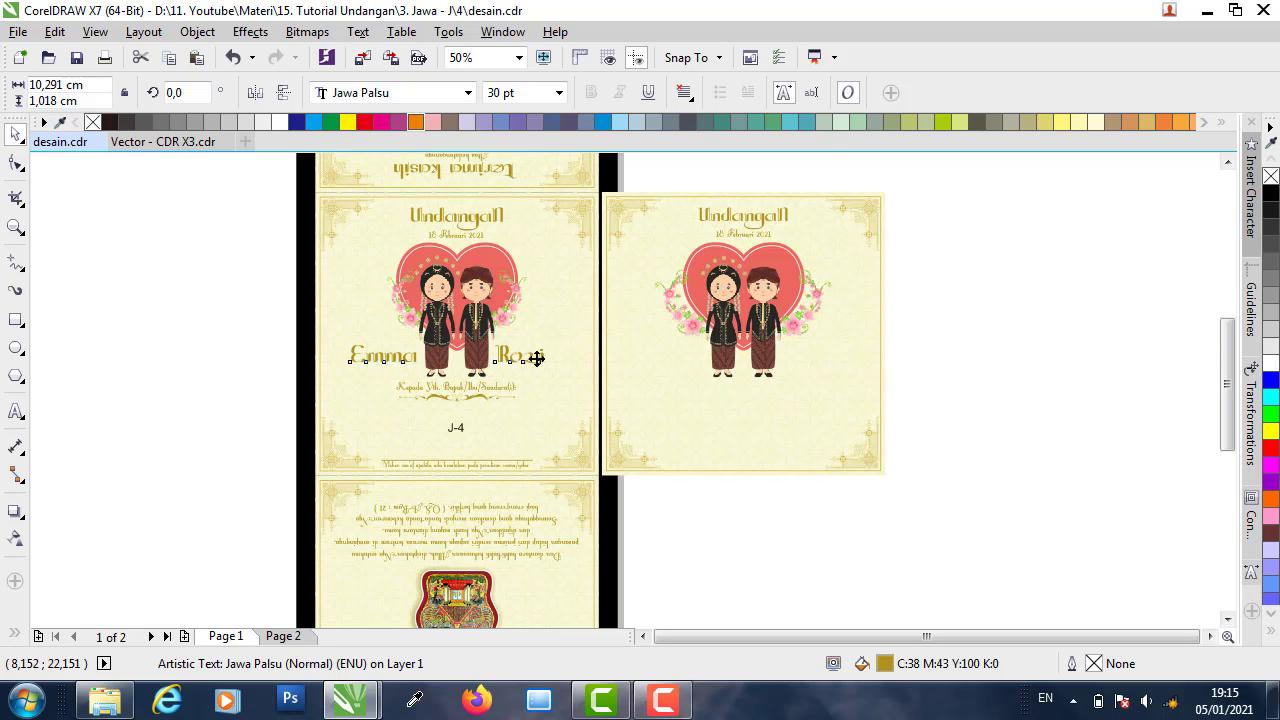
left_click_drag(537, 358, 736, 361)
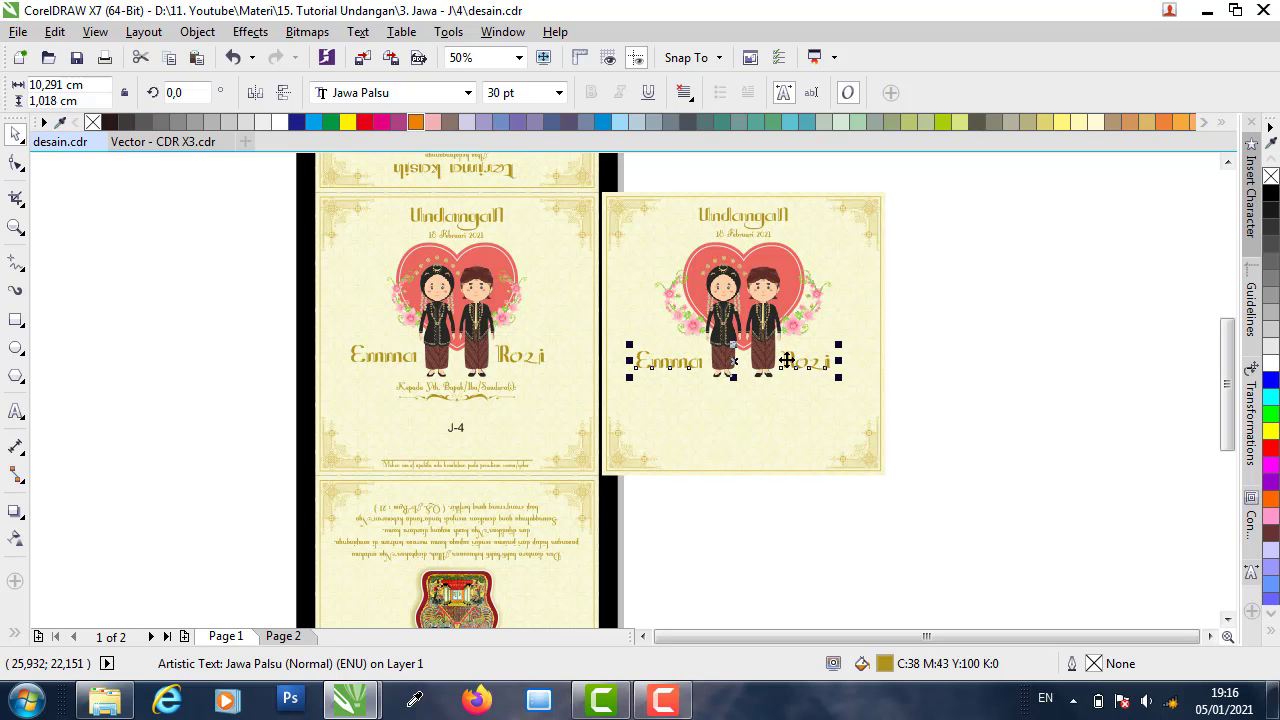
left_click(189, 393)
- Check the supplied fonts in the Font folder and copy the "Kepada Yth. Bapak/Ibu/Saudara(i):" line below the couple on the new panel
scroll(457, 434, "up", 1)
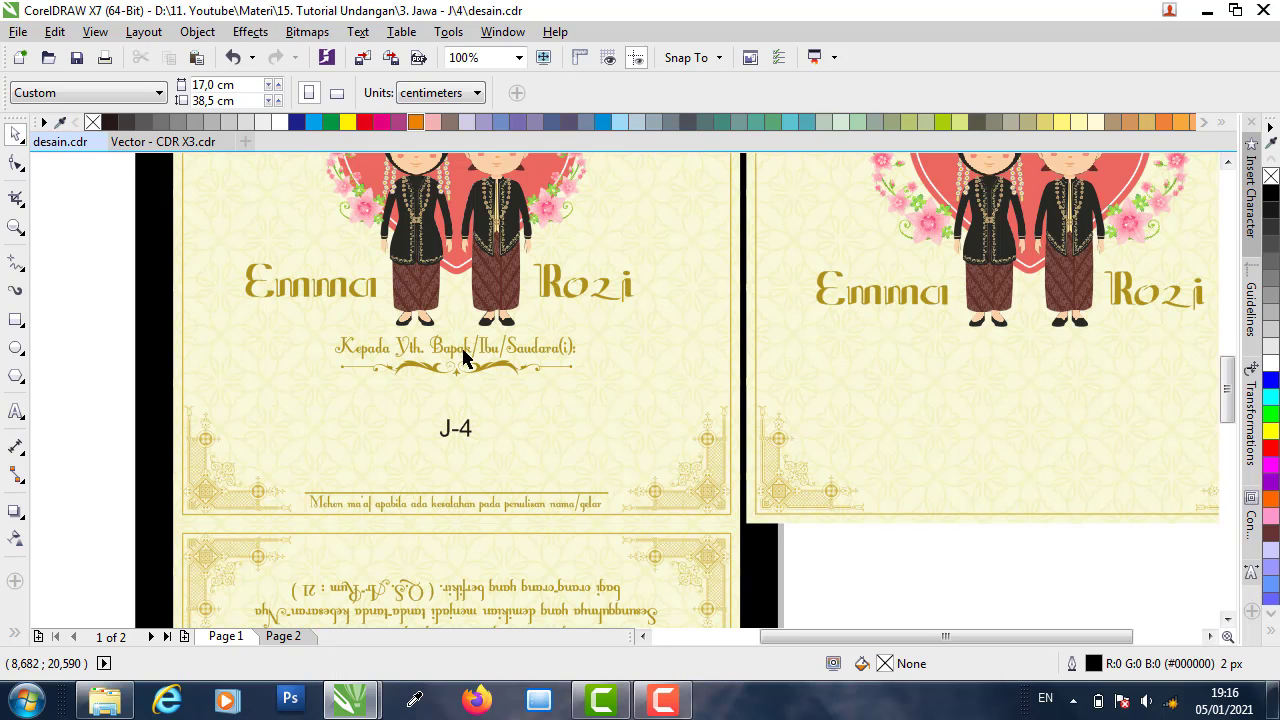
left_click(463, 358)
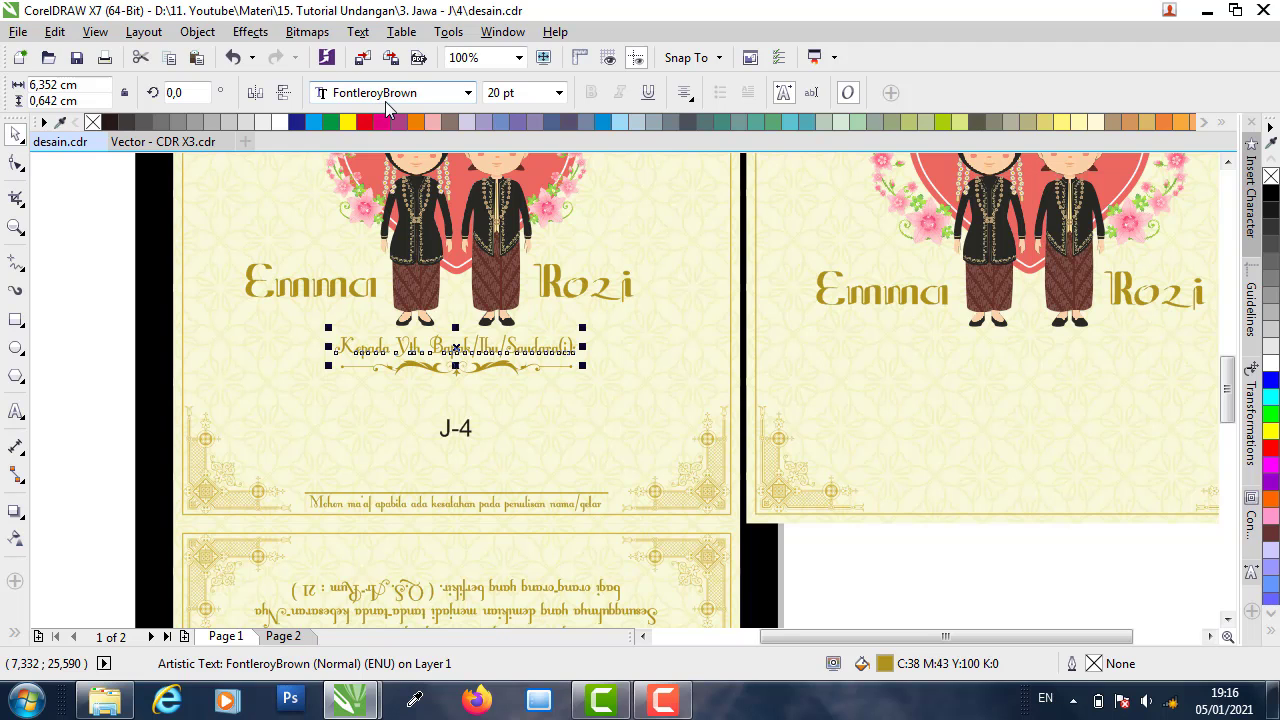
left_click(105, 700)
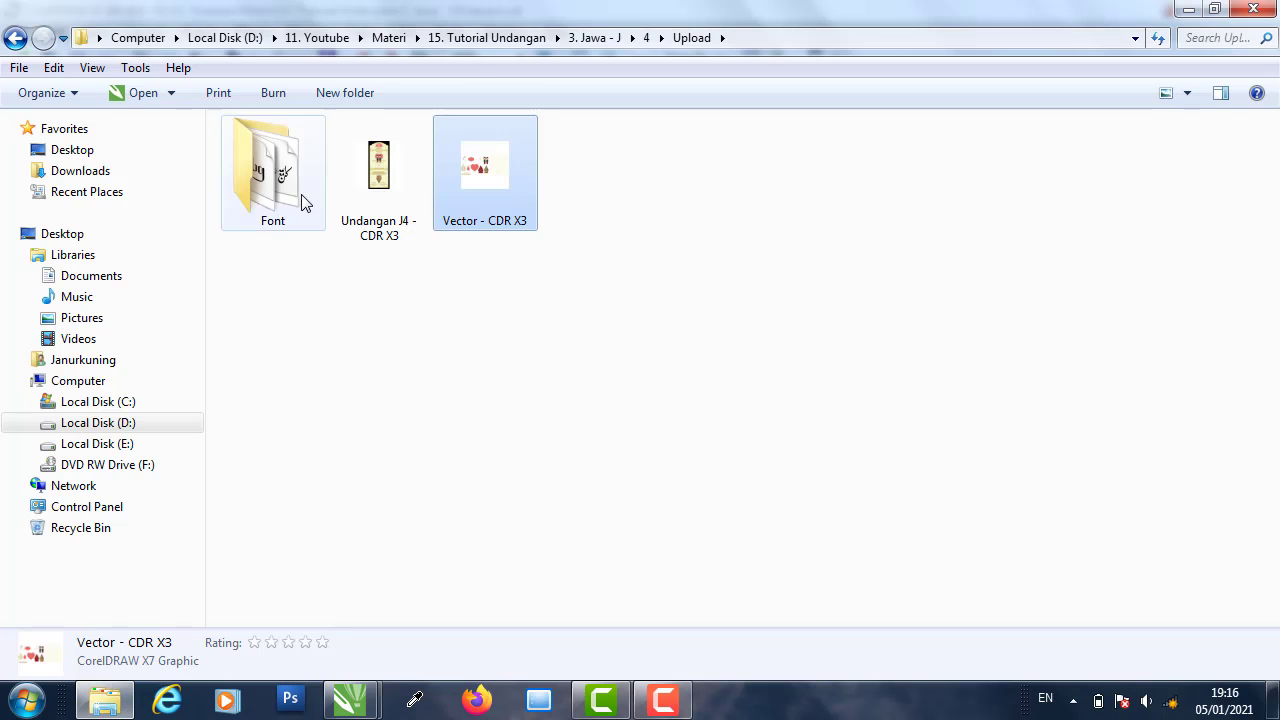
double_click(272, 175)
left_click_drag(305, 243, 318, 211)
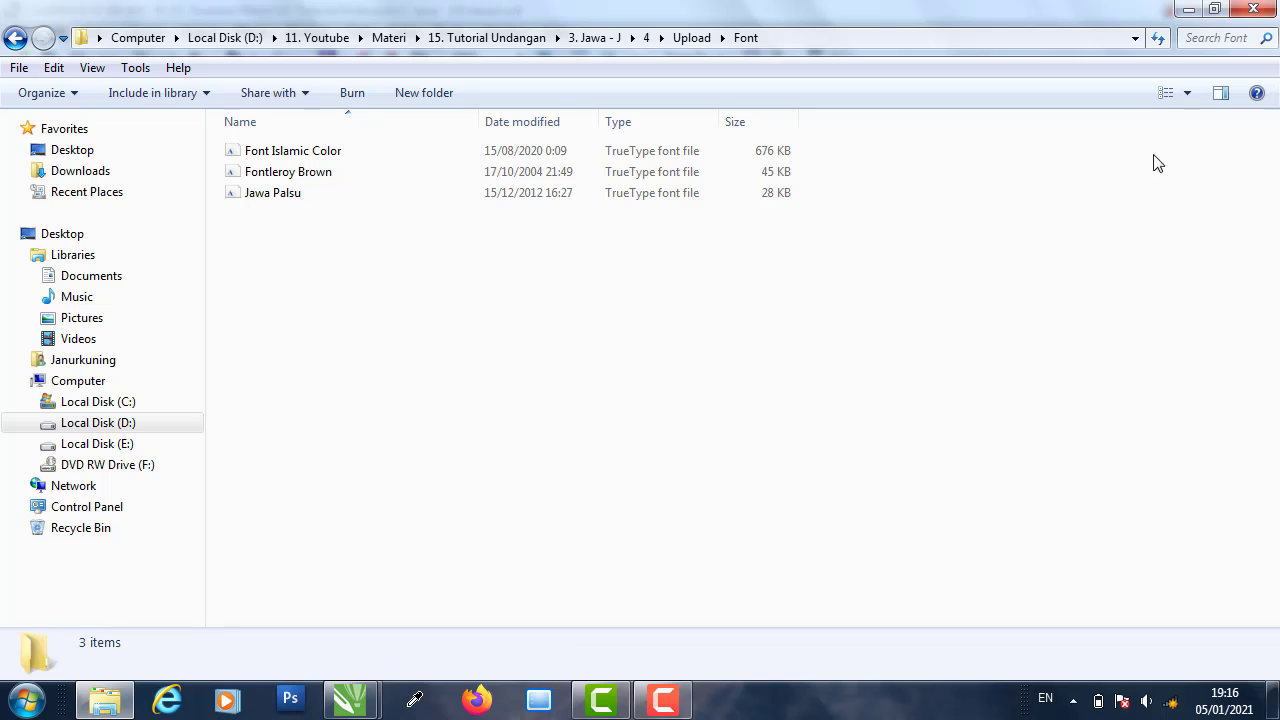
left_click(1188, 10)
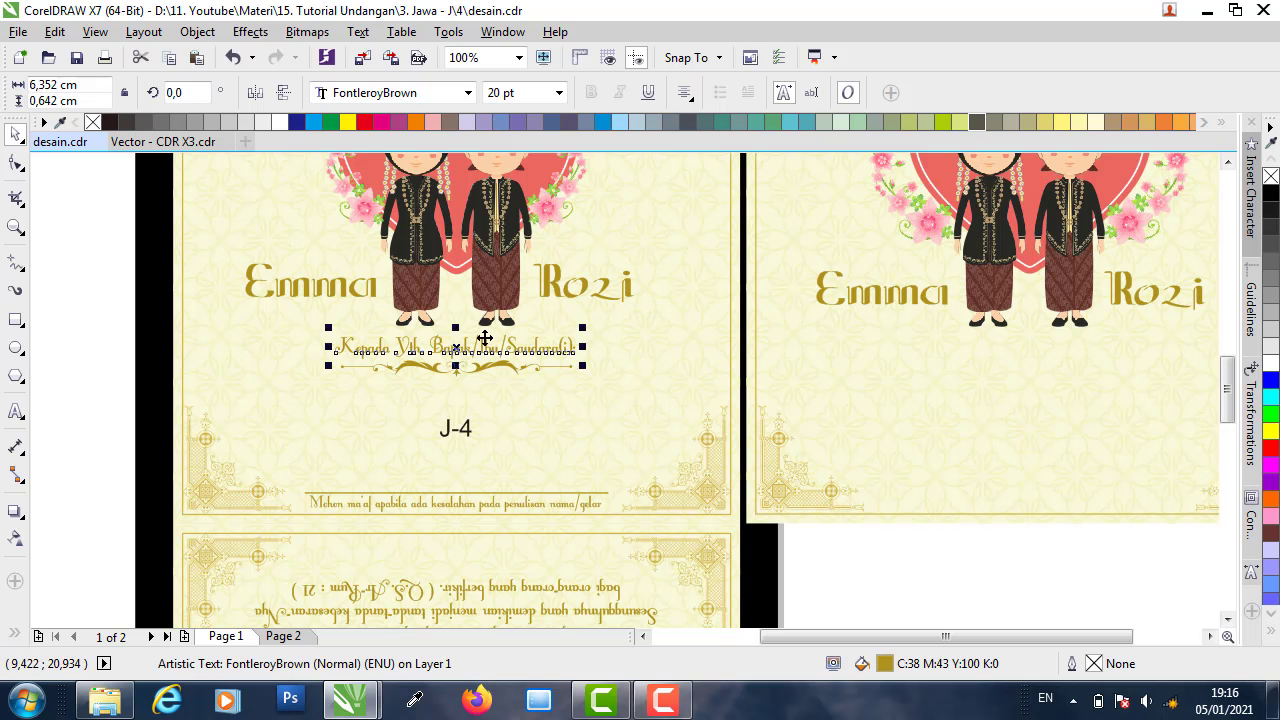
left_click_drag(456, 346, 1033, 346)
- Copy the thin gold scroll divider above the ribbon in Vector - CDR X3.cdr
left_click(480, 367)
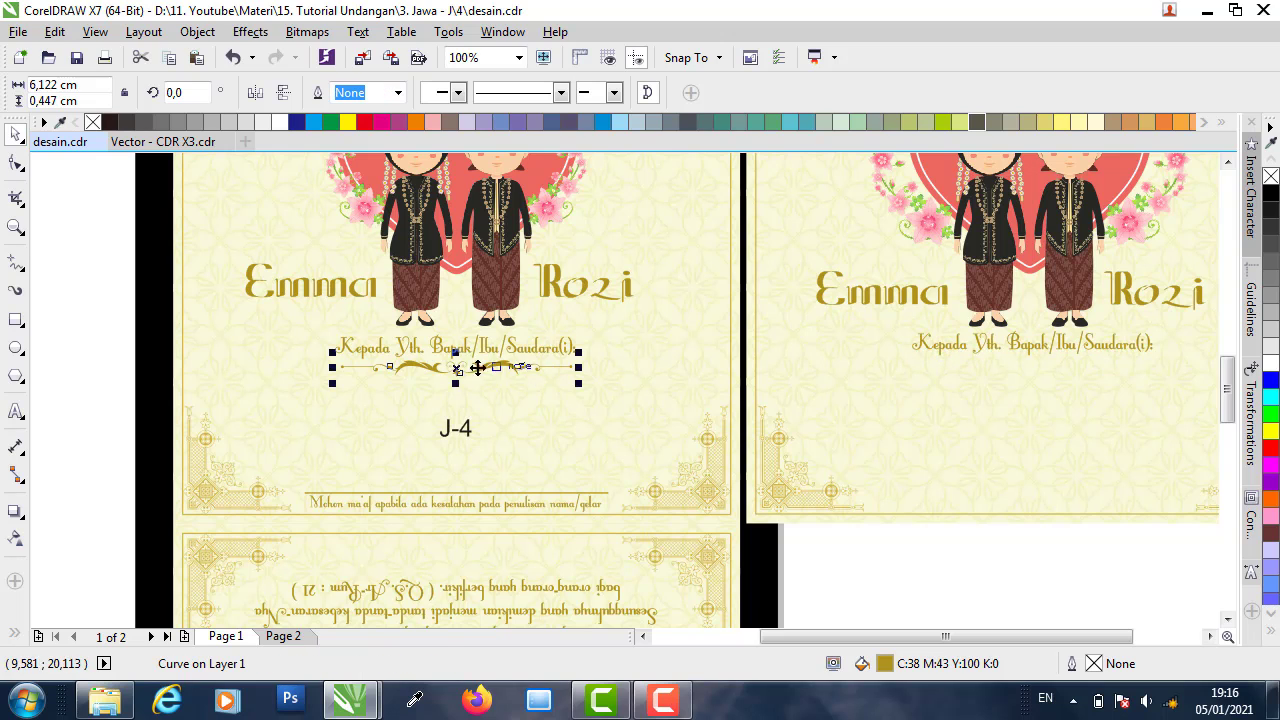
left_click(120, 289)
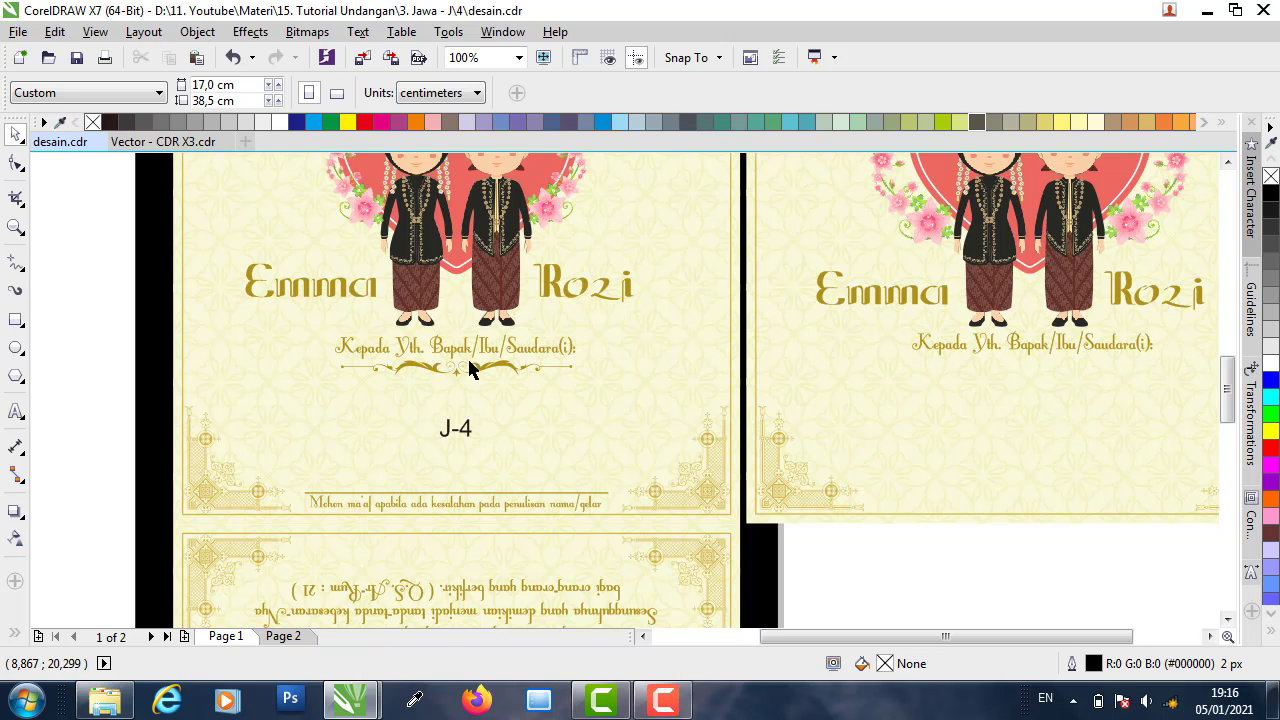
left_click(163, 142)
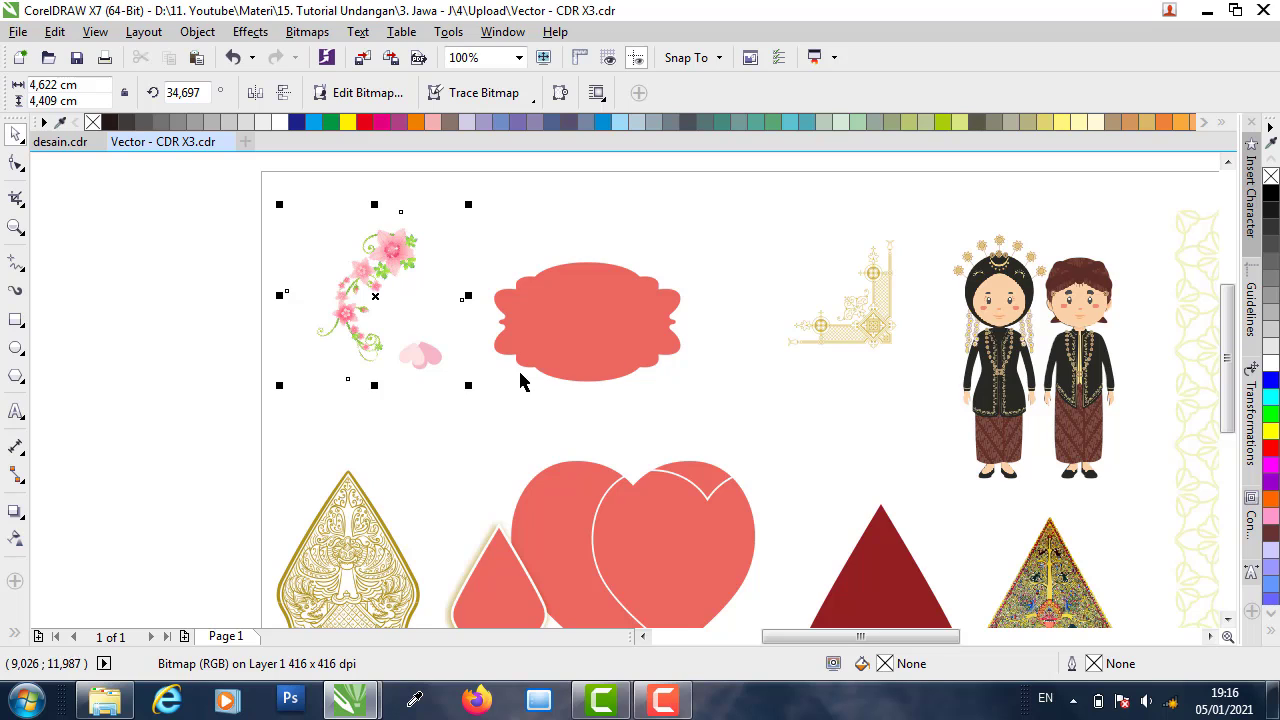
scroll(512, 376, "down", 2)
left_click(382, 519)
scroll(483, 580, "up", 4)
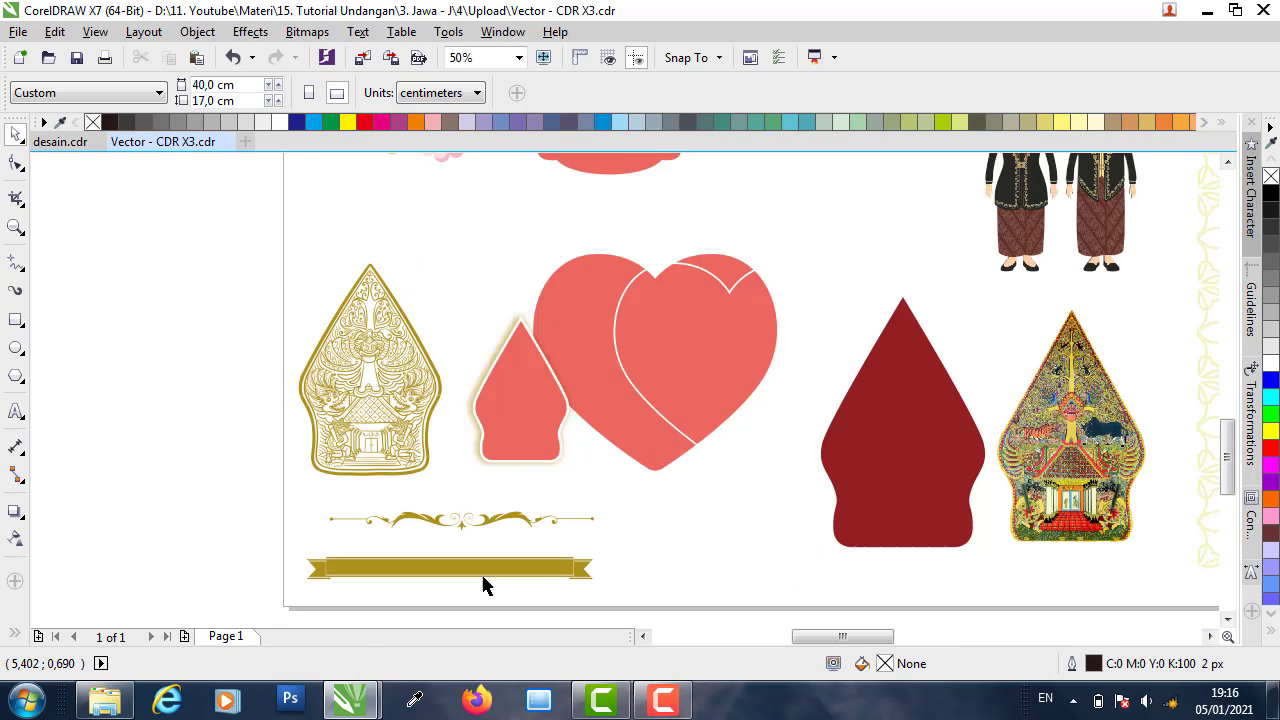
left_click(530, 462)
right_click(530, 462)
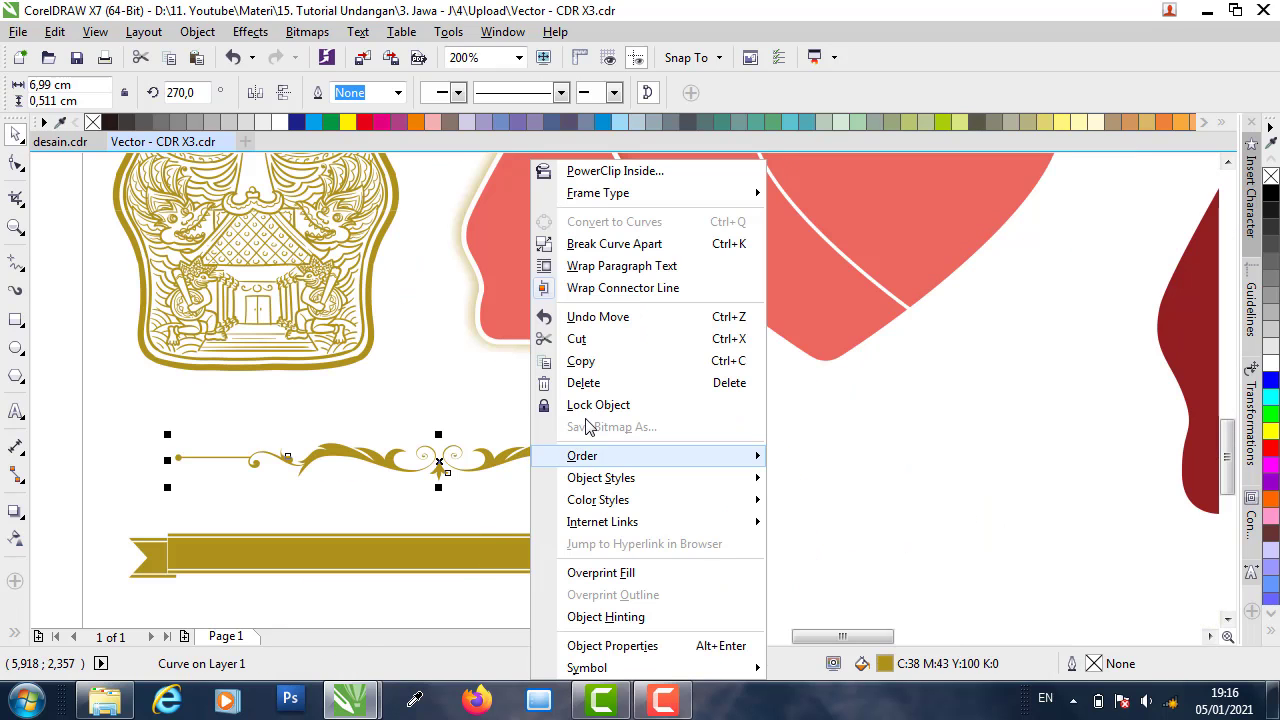
left_click(580, 360)
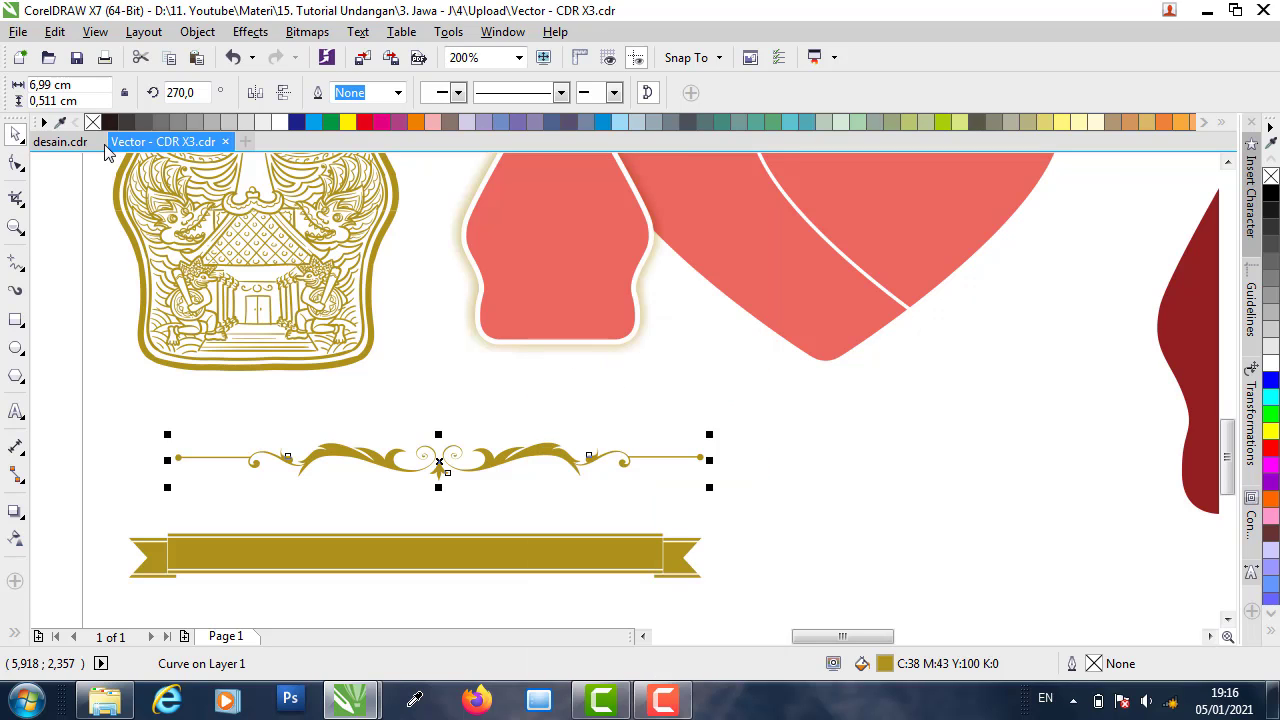
- Paste the scroll divider into desain.cdr and place it directly under the new panel's "Kepada Yth." line
left_click(62, 143)
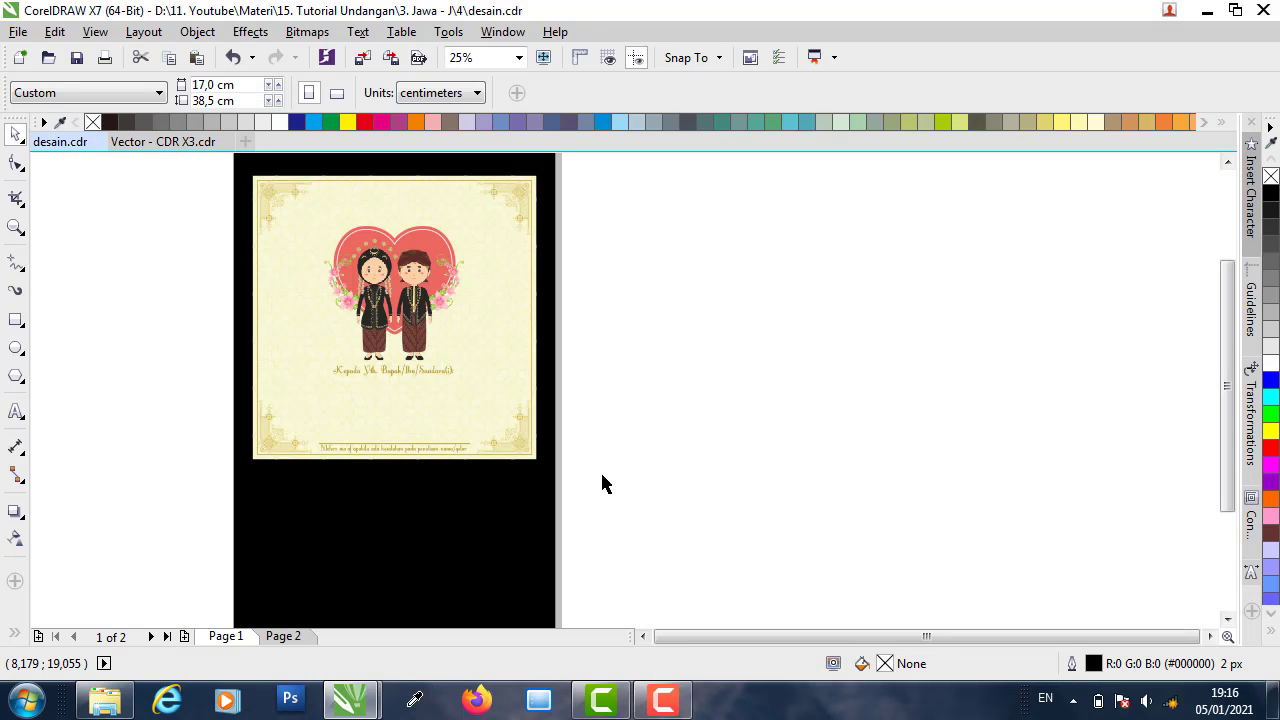
right_click(714, 352)
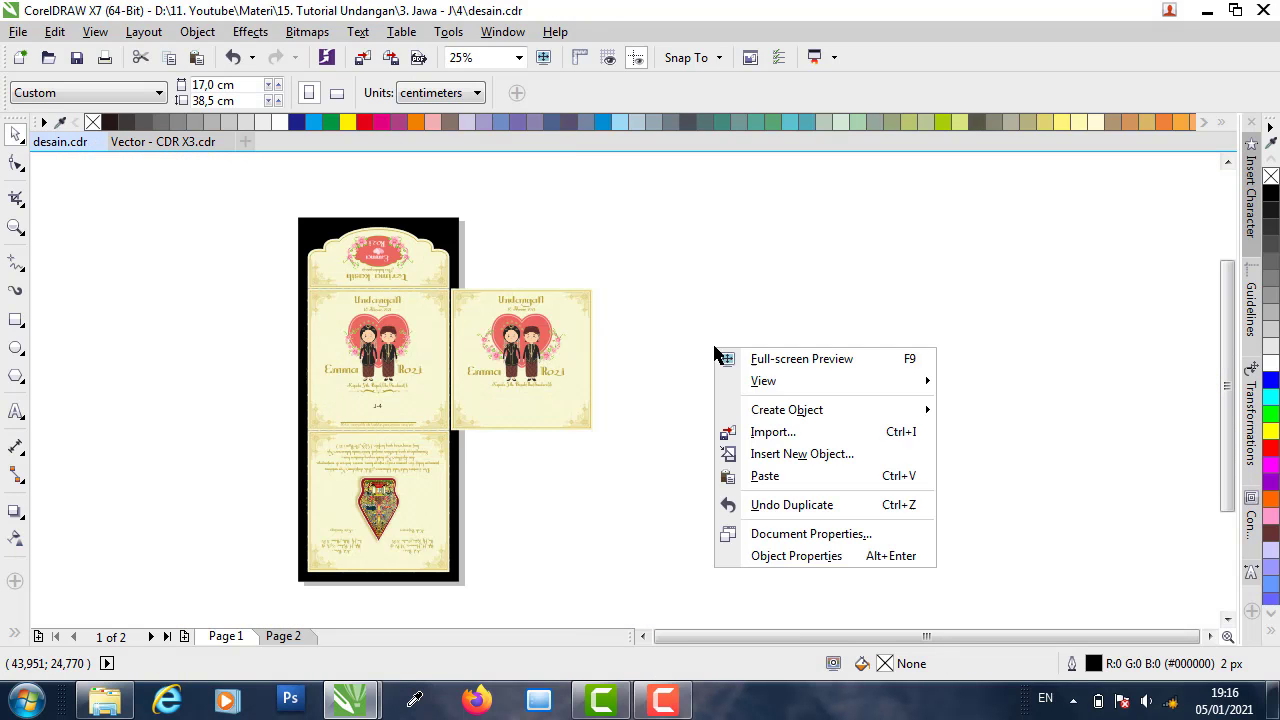
left_click(770, 476)
left_click_drag(242, 459, 520, 402)
scroll(483, 394, "up", 3)
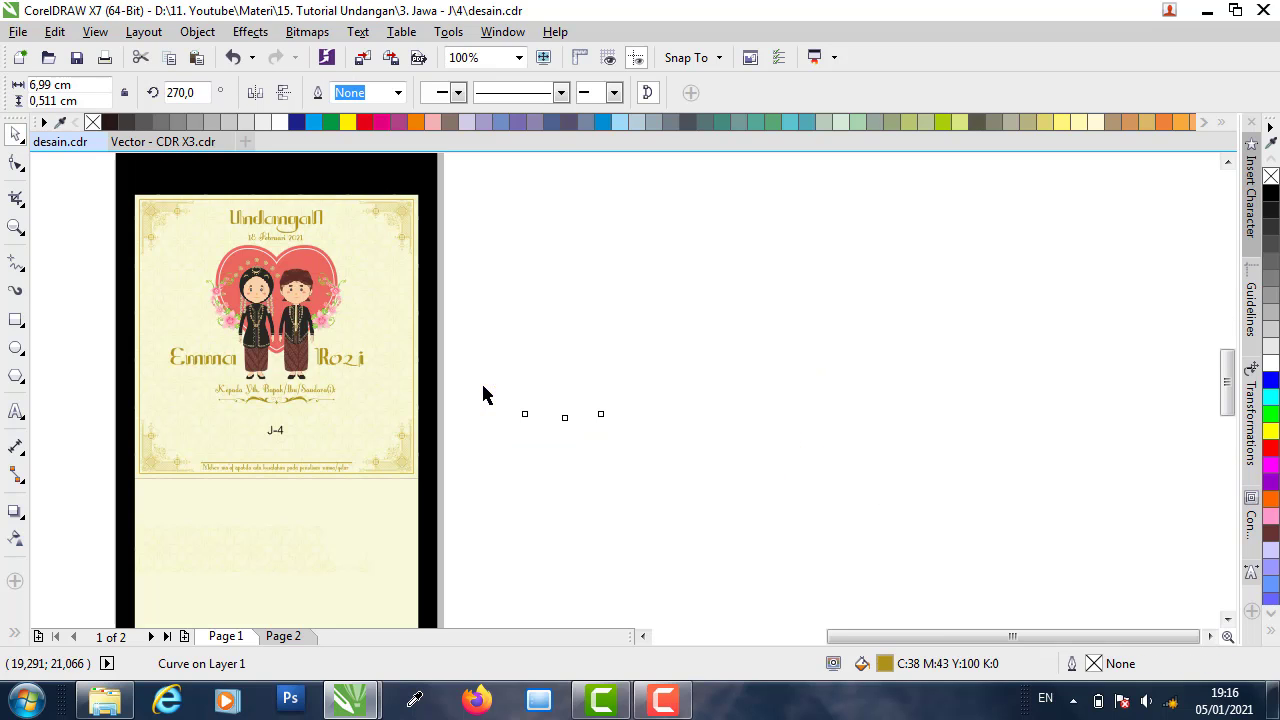
left_click_drag(666, 447, 668, 413)
- Center the "Kepada Yth." line and the scroll divider horizontally on the 15 × 15 cm panel
left_click_drag(1003, 458, 443, 380)
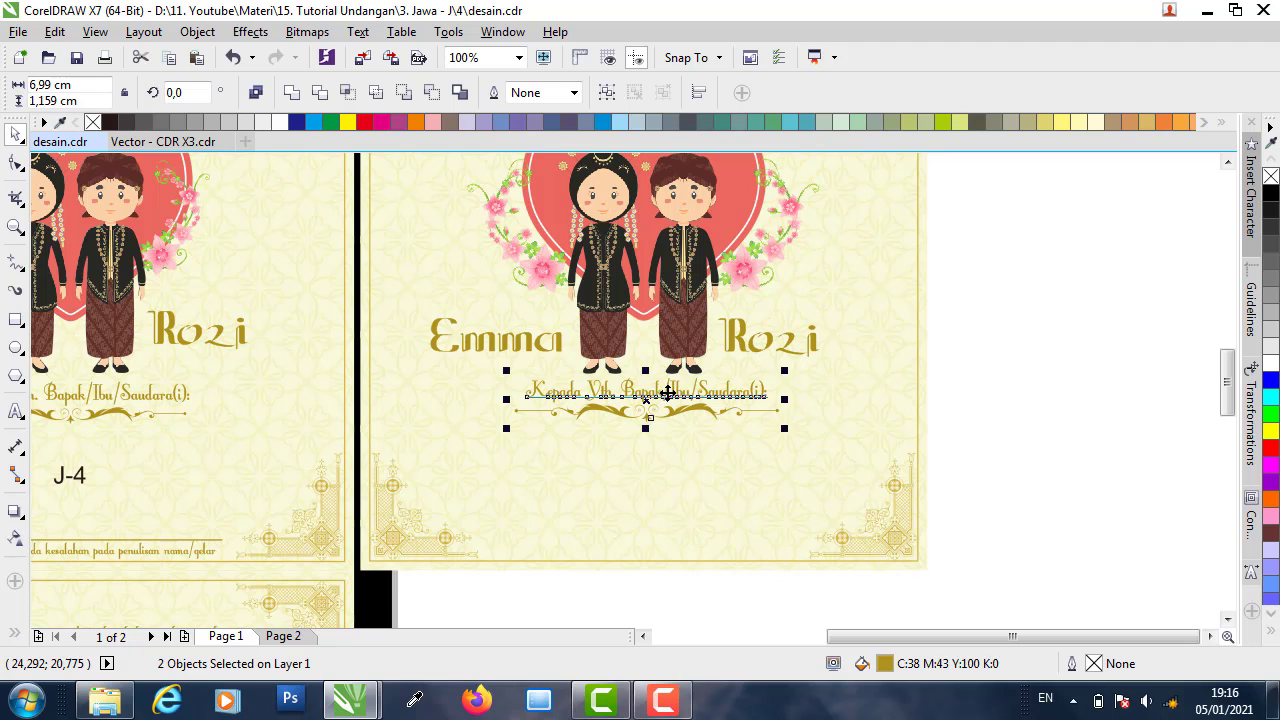
left_click_drag(667, 393, 668, 393)
left_click(687, 476, "shift")
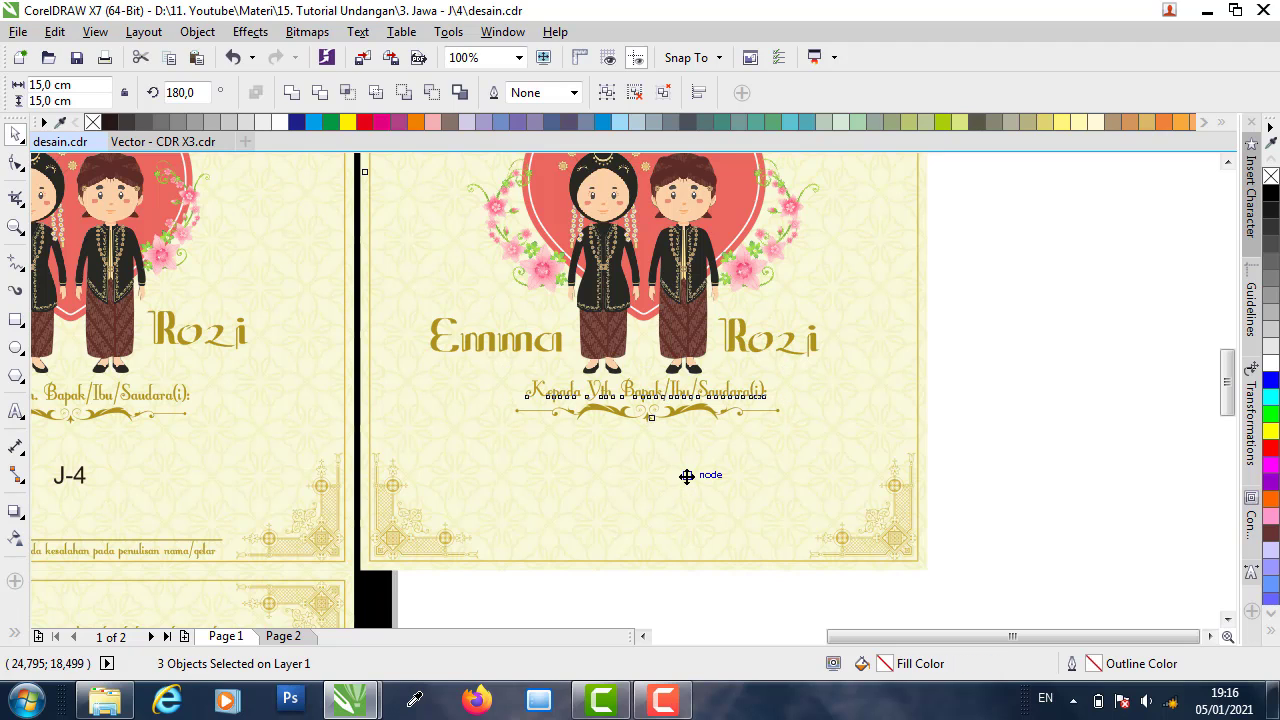
key("c")
left_click(1029, 423)
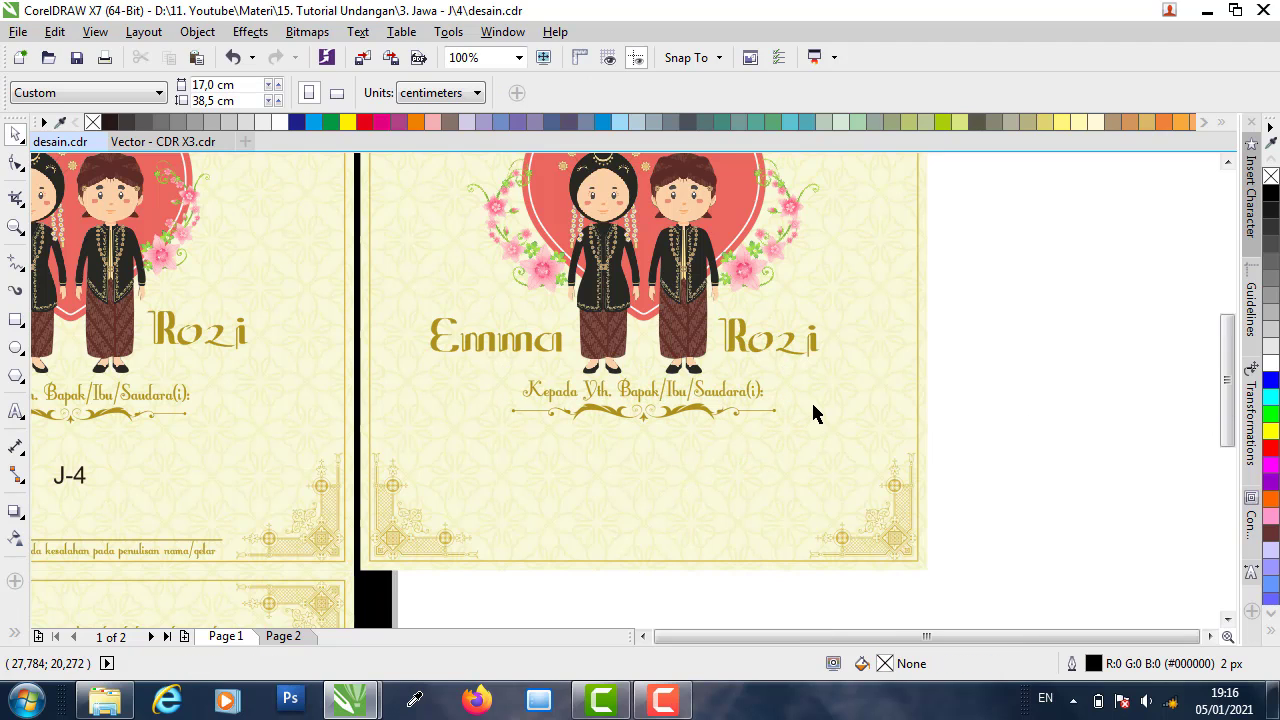
- Examine the end of the reference footer's gold line and draw a horizontal 2-point line about 0.96 cm long just above it
scroll(804, 408, "down", 1)
scroll(573, 484, "up", 1)
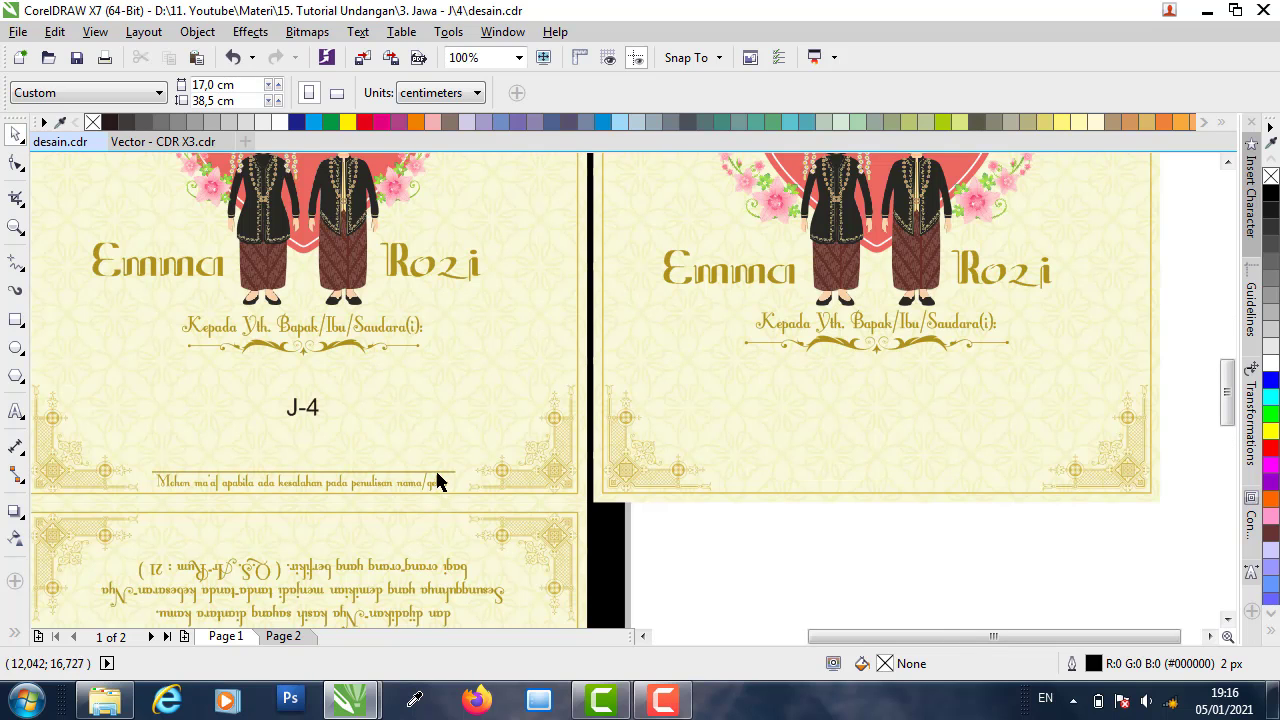
left_click(437, 473)
scroll(318, 483, "up", 2)
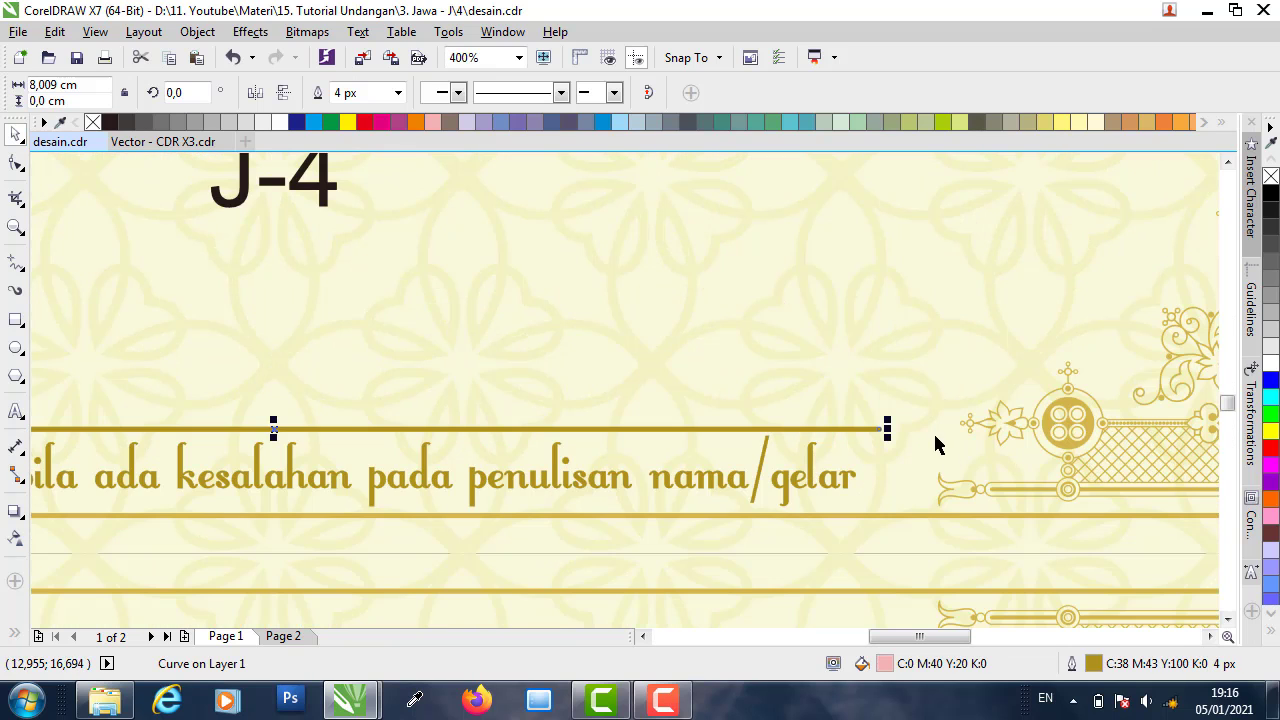
scroll(908, 438, "up", 2)
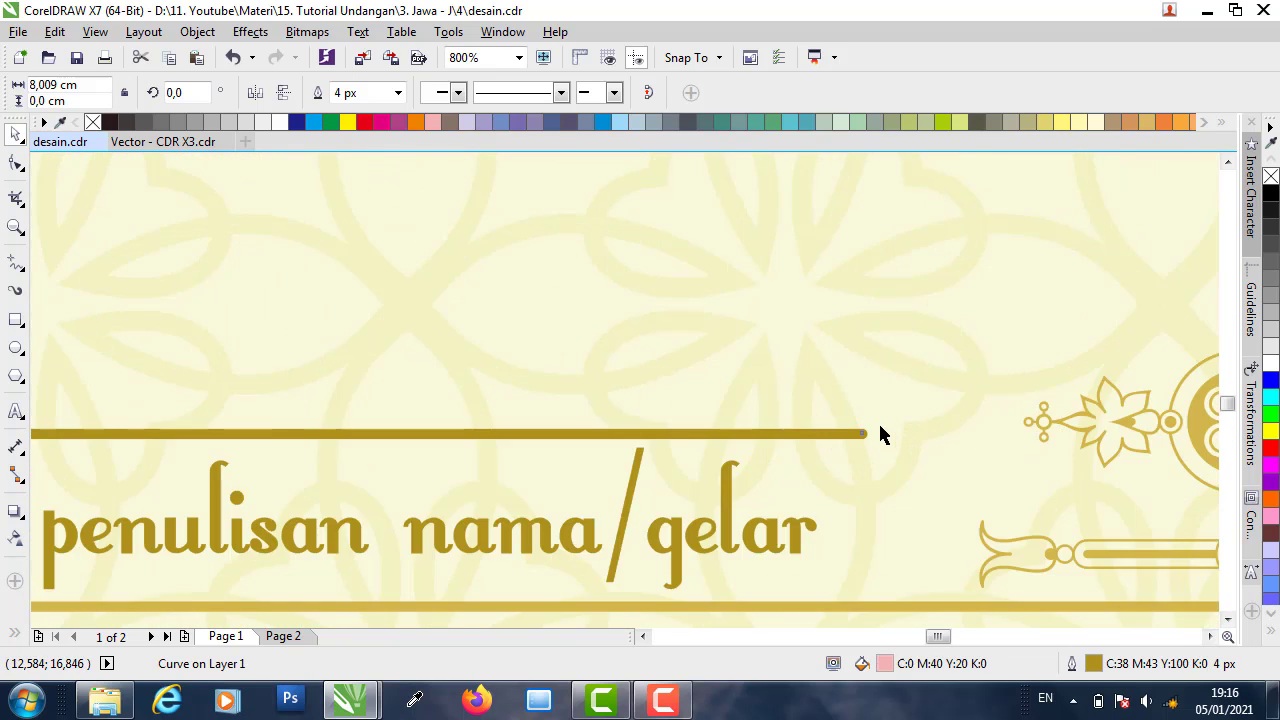
left_click(25, 269)
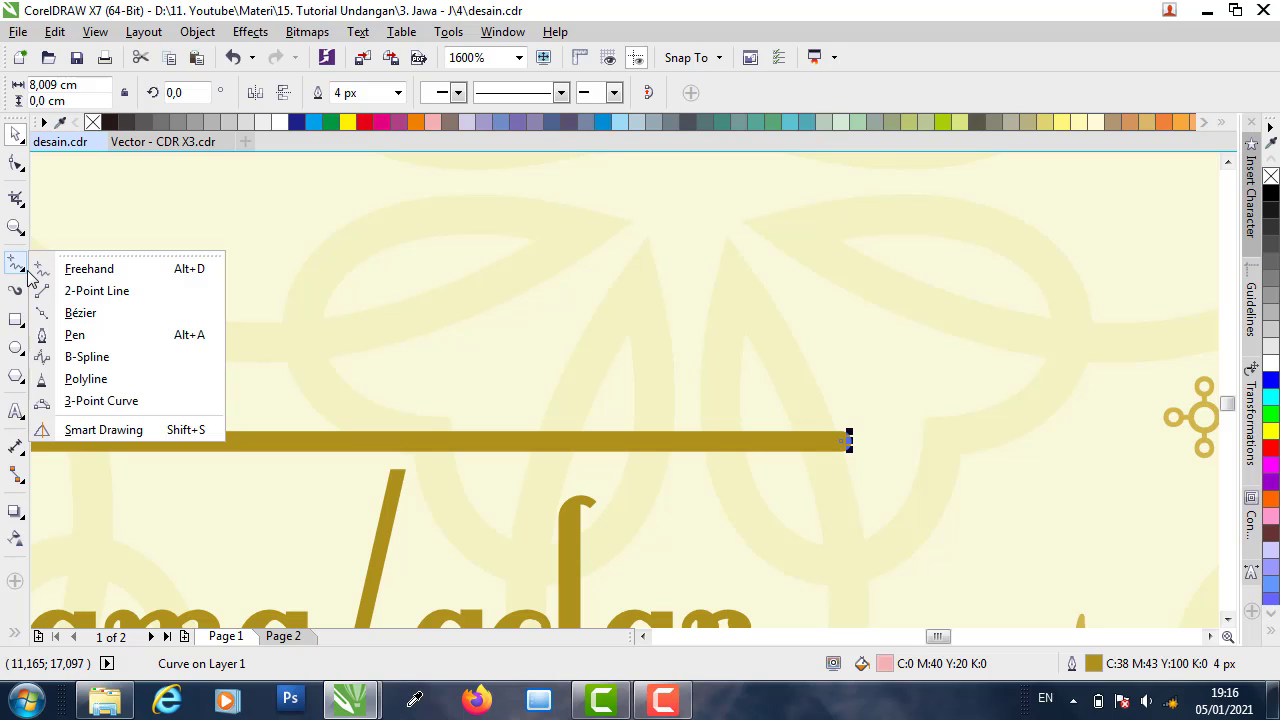
left_click(96, 290)
left_click_drag(366, 300, 960, 300)
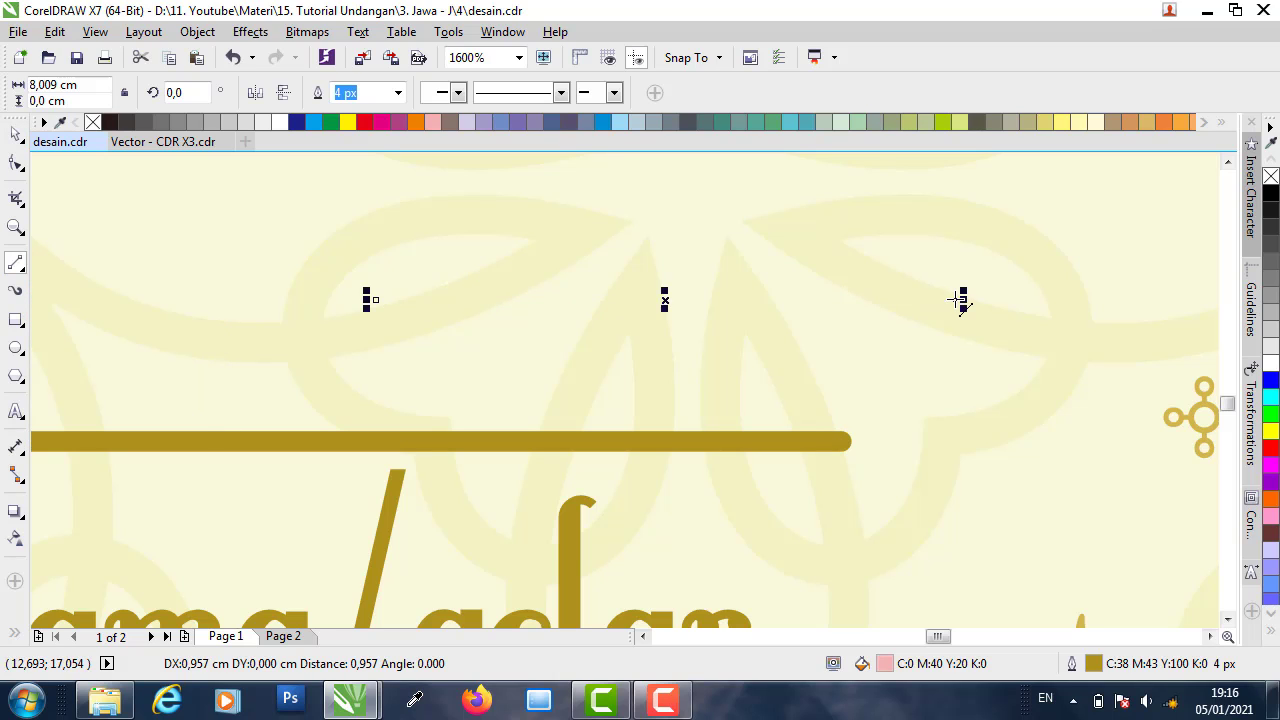
- Give the new black line above the reference footer line round line caps
left_click(15, 133)
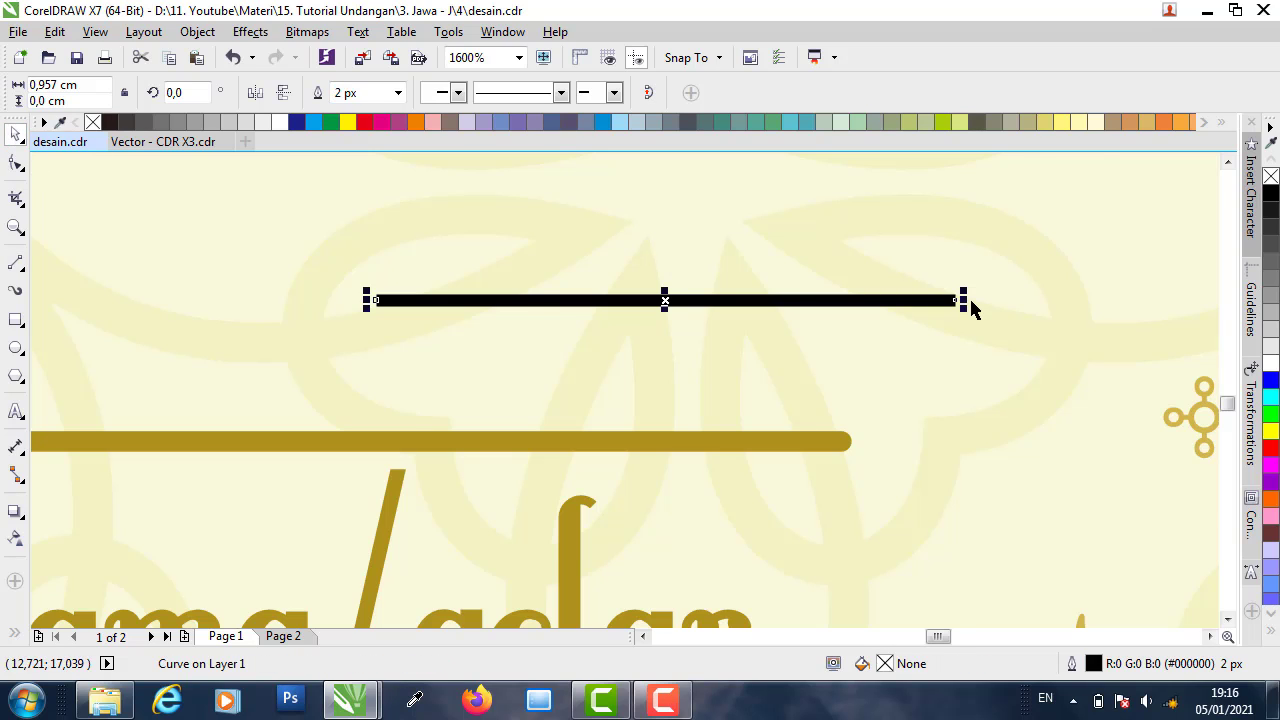
scroll(968, 304, "up", 2)
left_click_drag(934, 294, 542, 467)
scroll(600, 388, "down", 1)
scroll(506, 550, "up", 1)
scroll(580, 443, "down", 2)
scroll(594, 480, "up", 1)
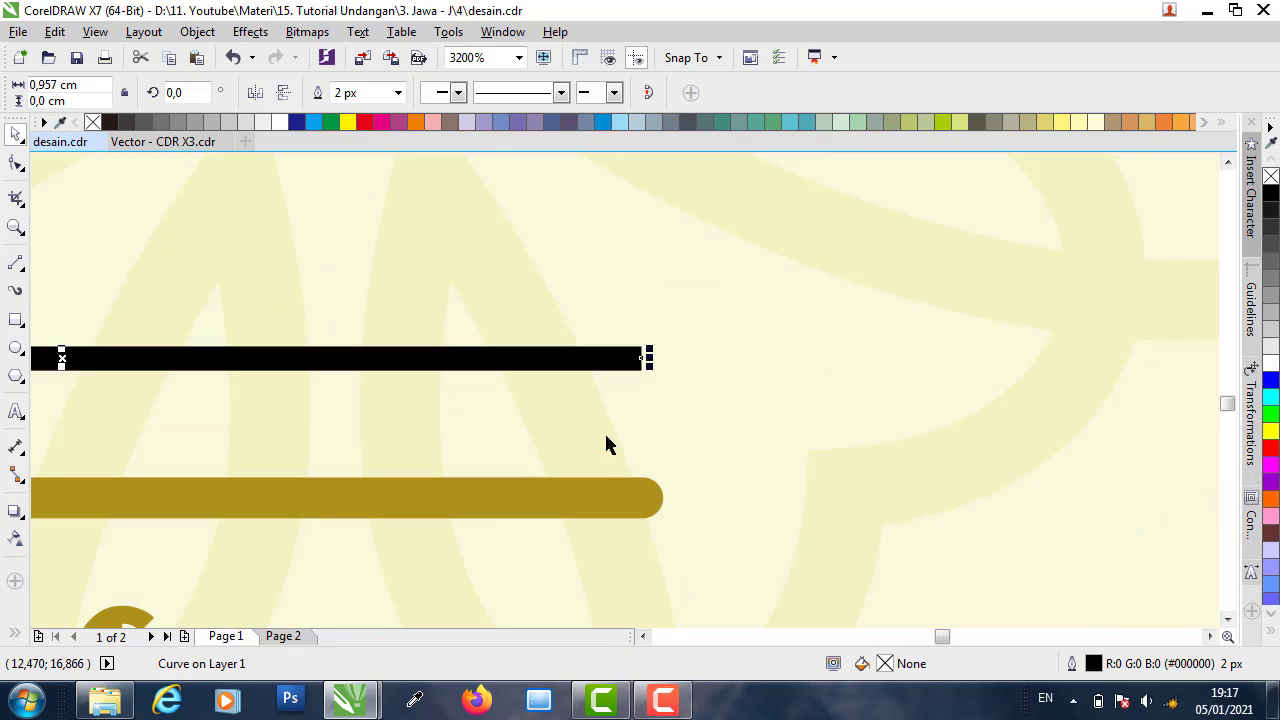
double_click(1095, 664)
left_click_drag(645, 140, 1004, 140)
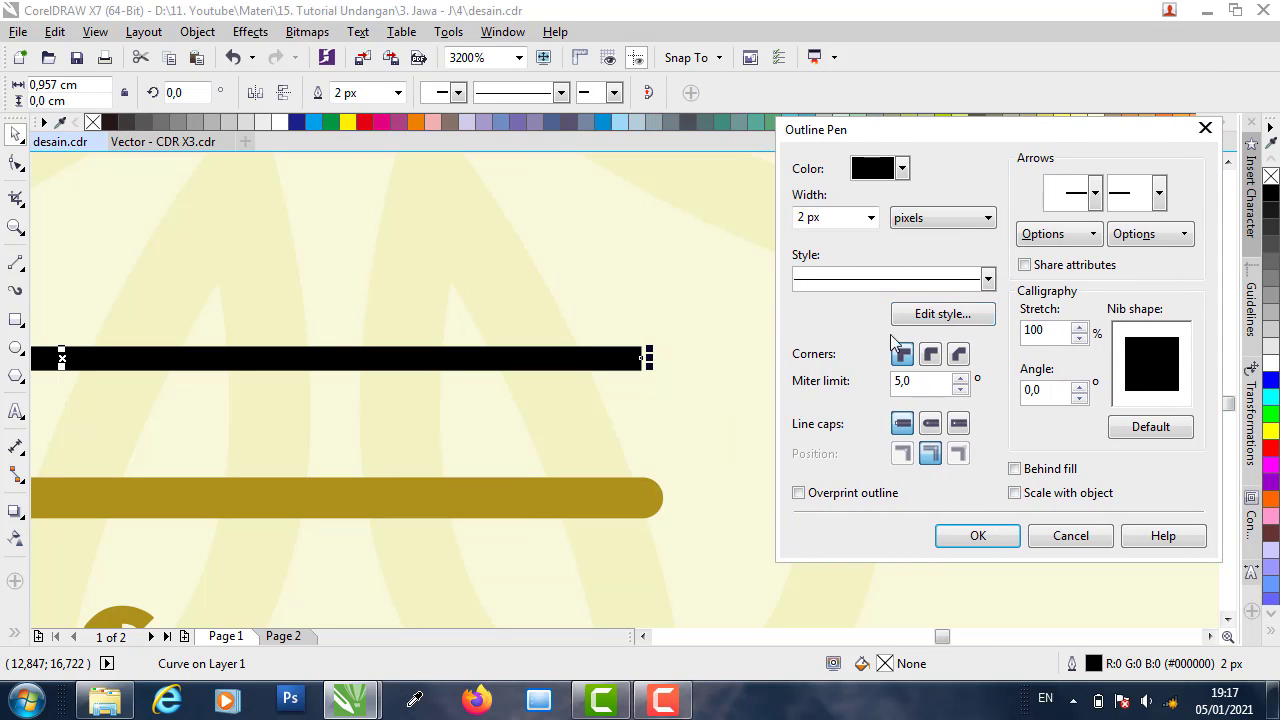
left_click(931, 423)
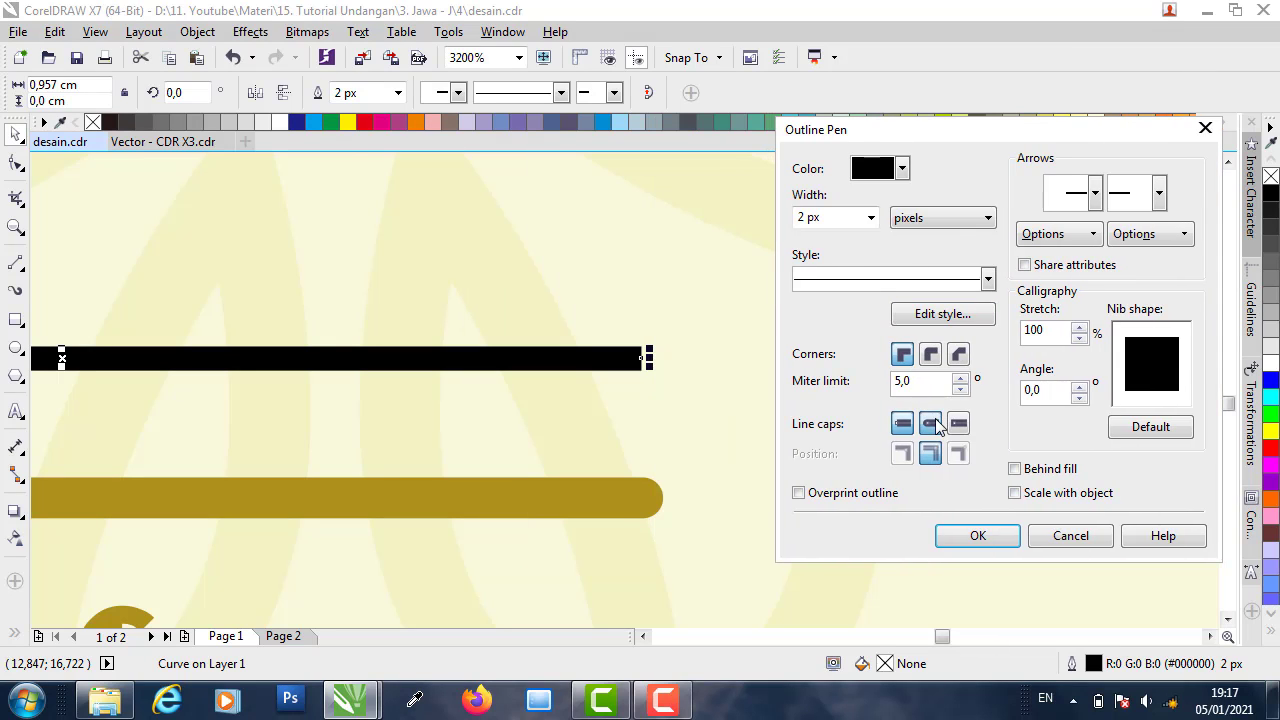
left_click(977, 536)
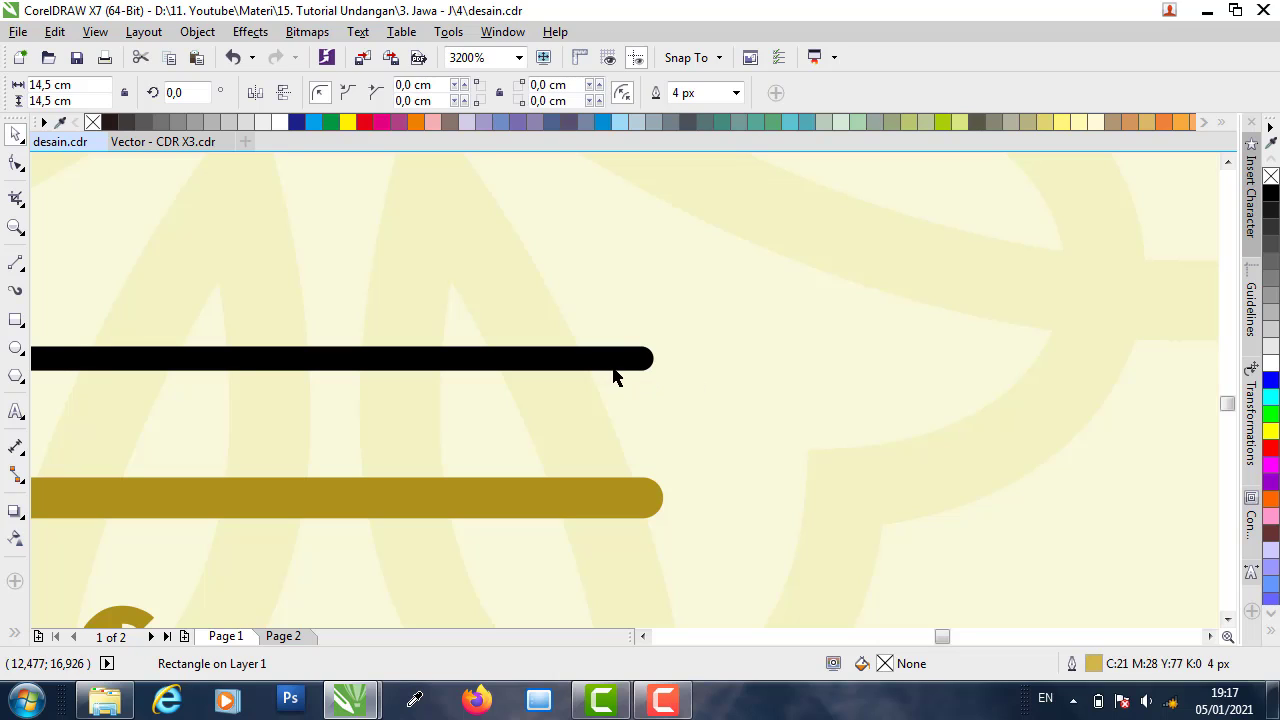
key("ctrl+q")
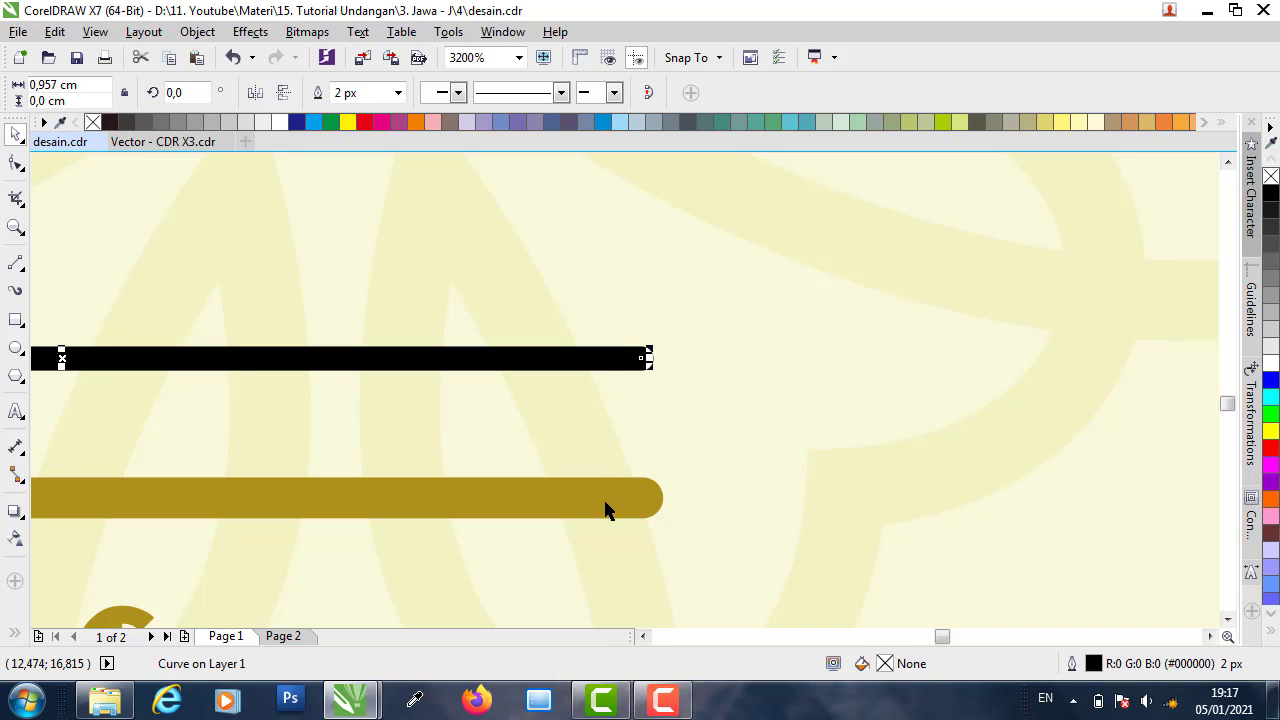
- Set the new line's outline width to 4 px and apply the gold sampled from the reference footer line
left_click(398, 92)
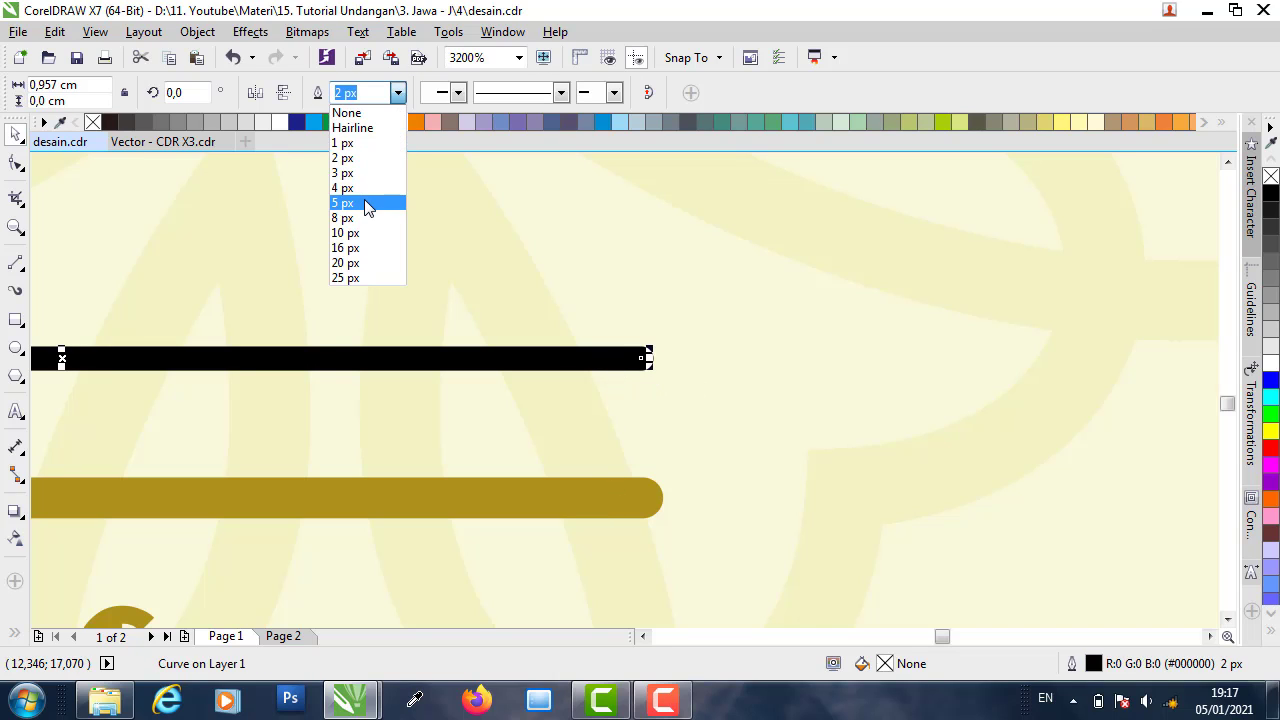
left_click(367, 206)
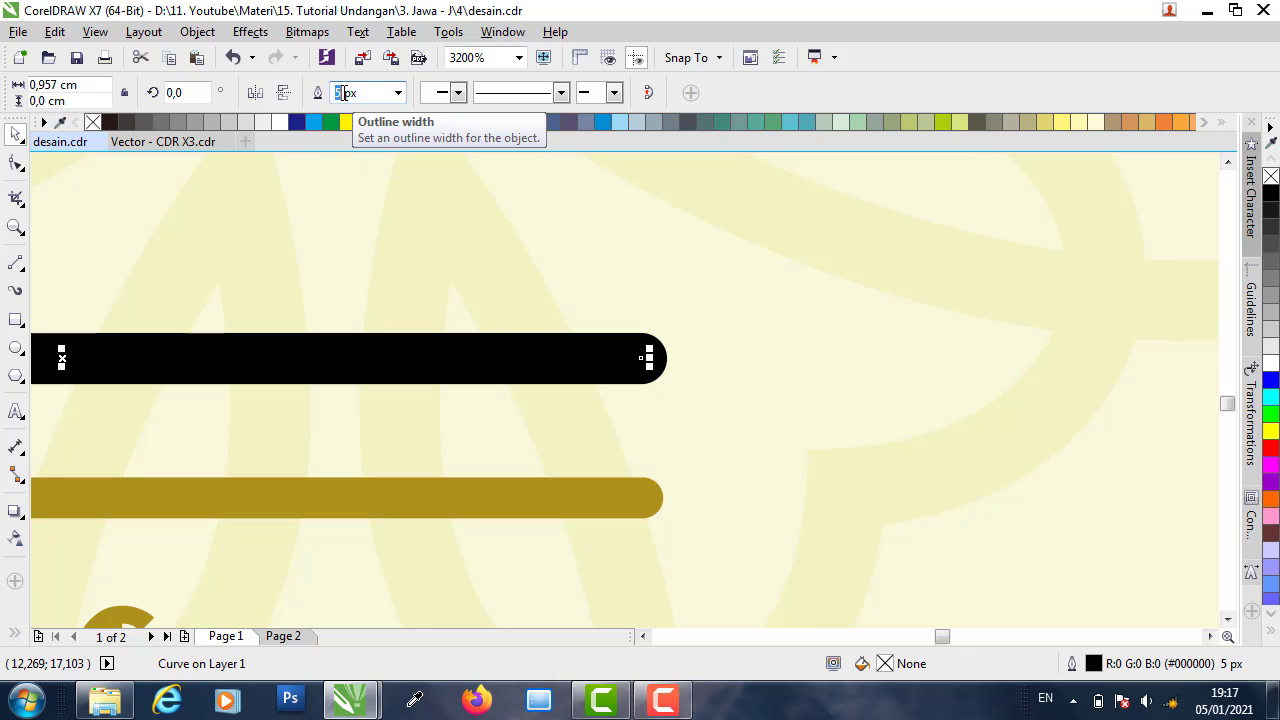
type("4")
key("Return")
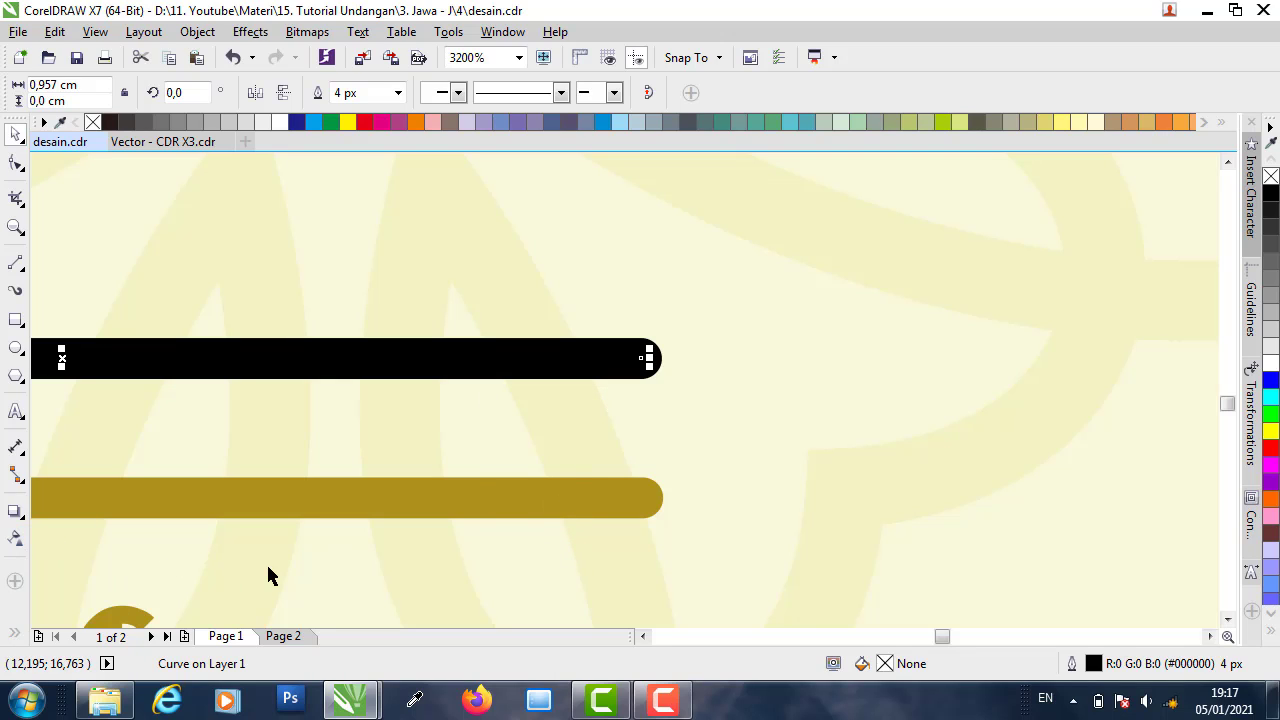
key("i")
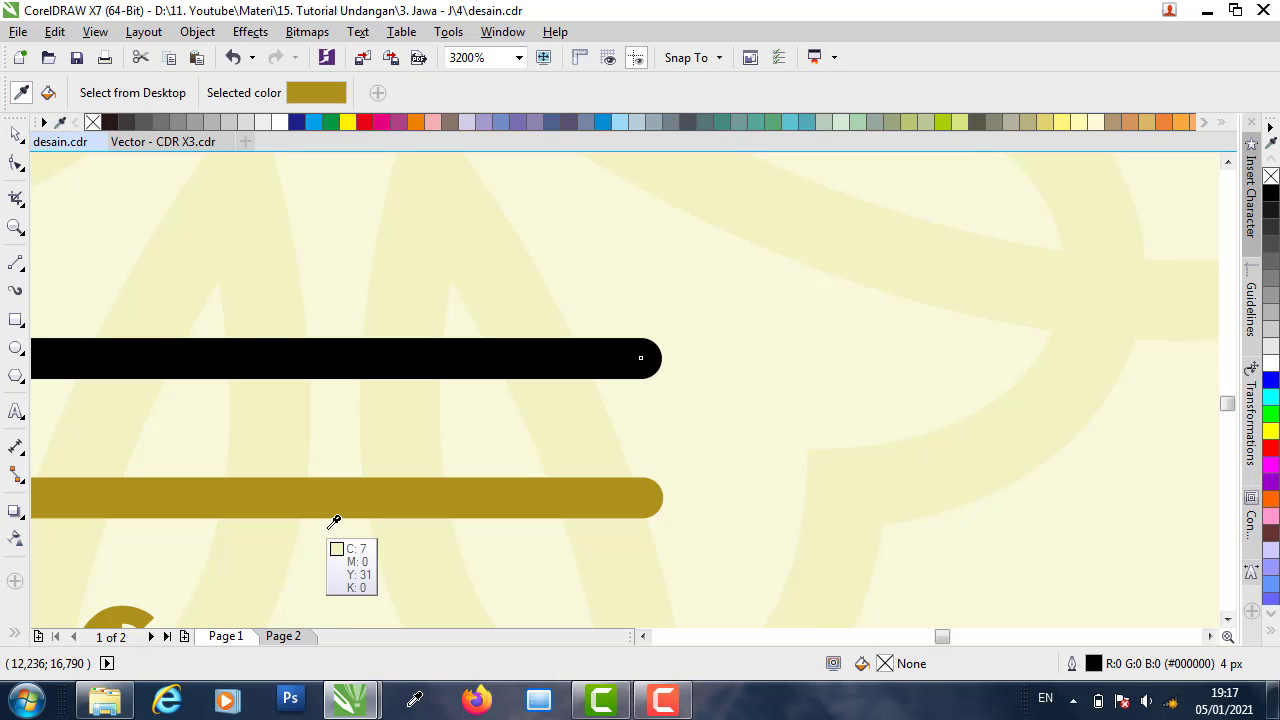
left_click(363, 490)
left_click(466, 350)
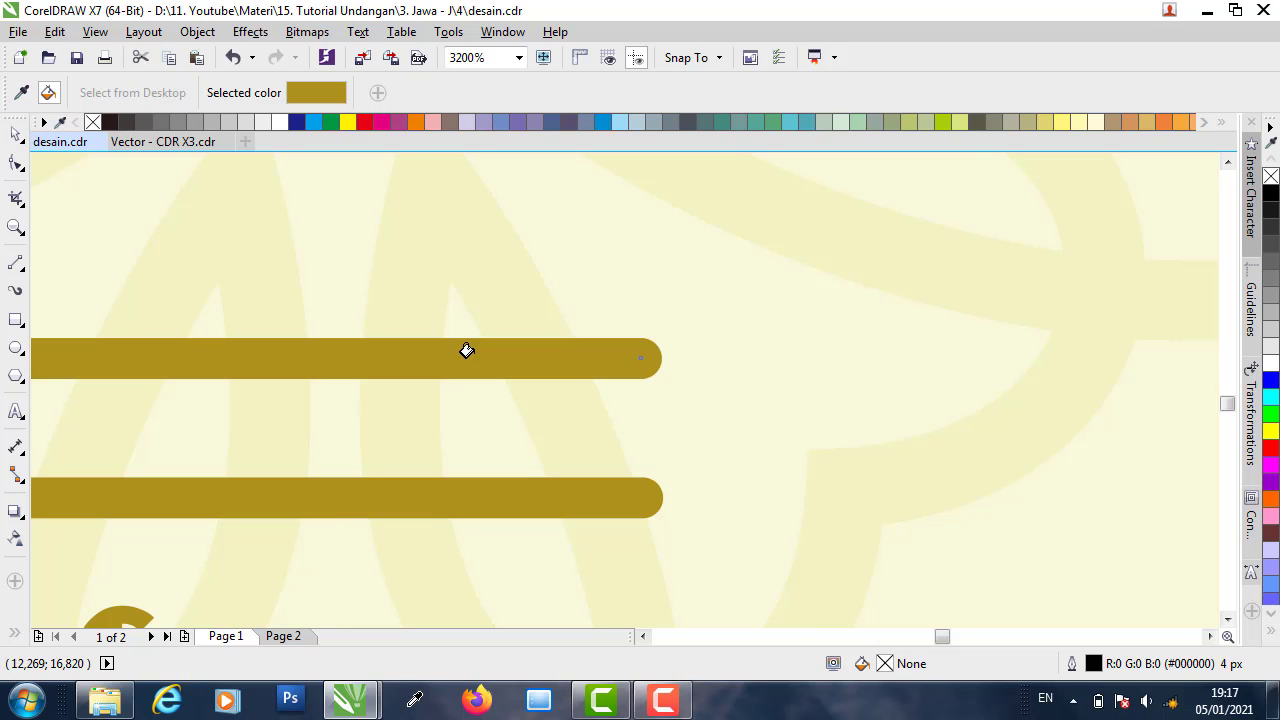
left_click(16, 134)
- Stretch the gold line to about 6.87 cm and center it horizontally near the new panel's lower edge
scroll(390, 392, "down", 6)
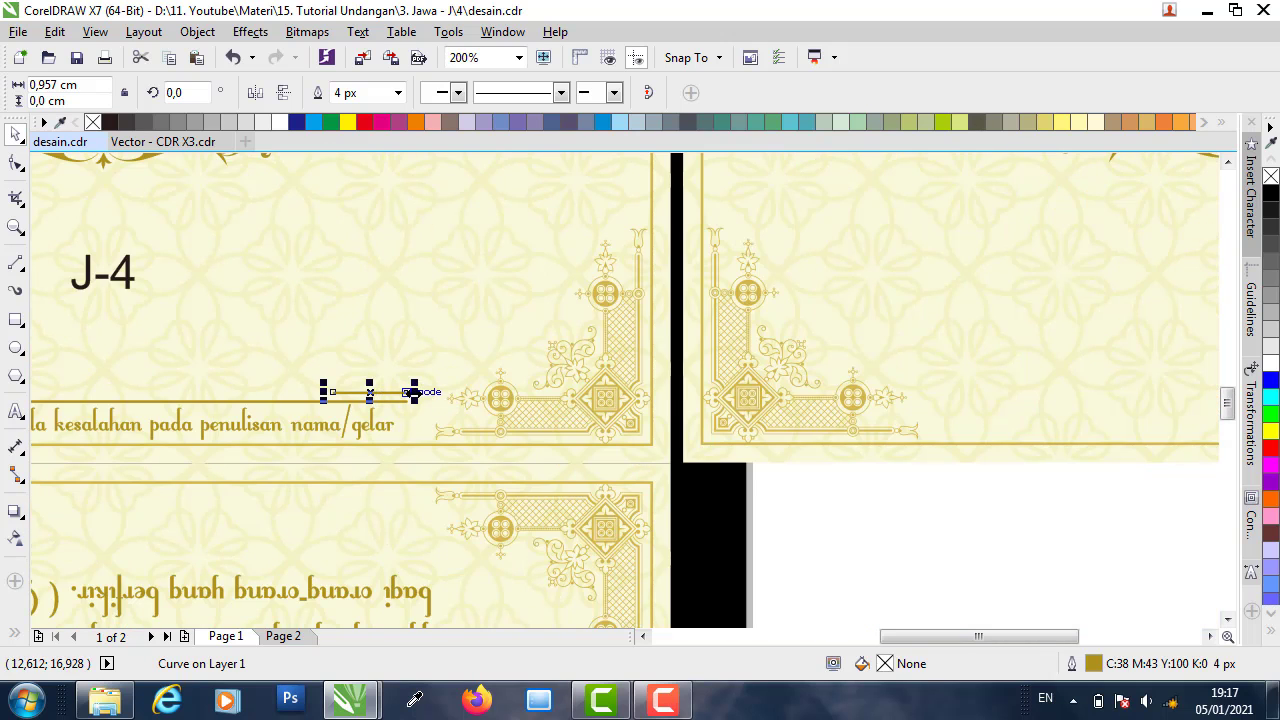
left_click_drag(414, 392, 851, 392)
scroll(443, 431, "down", 1)
left_click(798, 391, "shift")
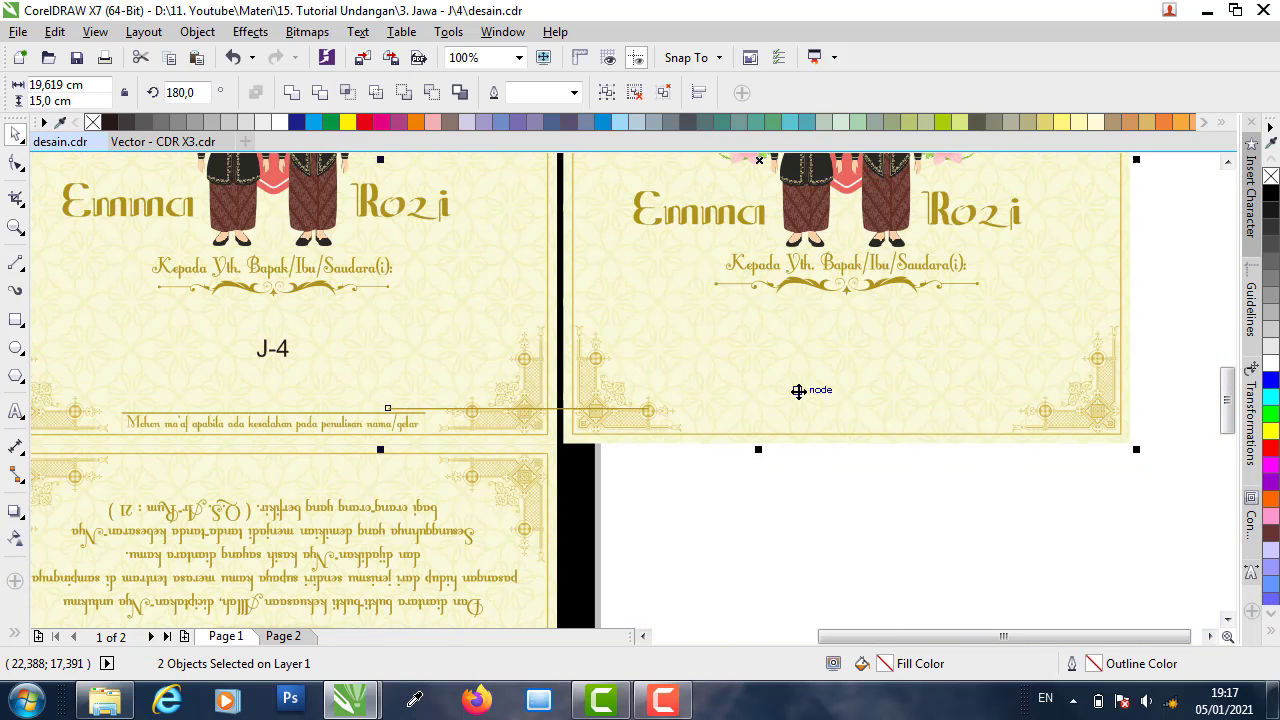
key("c")
left_click(921, 481)
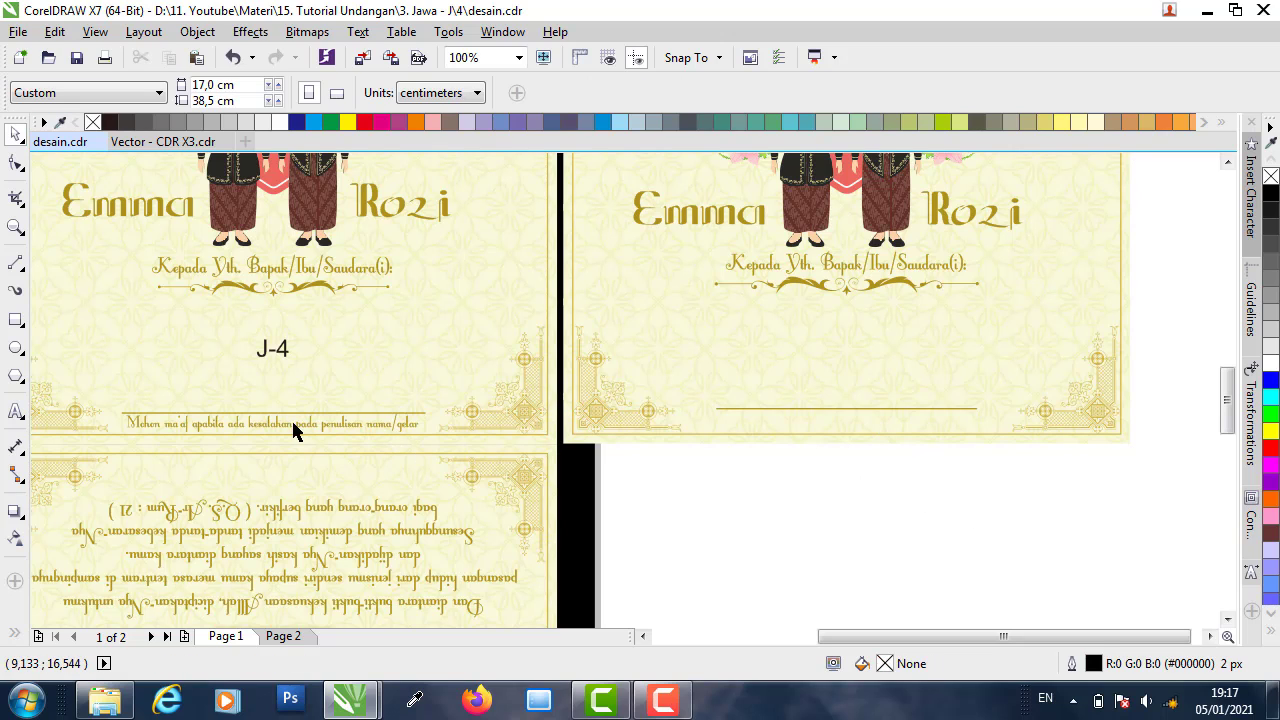
- Copy the reference footer text "Mohon ma'af apabila ada kesalahan pada penulisan nama/gelar" under the new panel's line and center it horizontally on the panel
left_click_drag(256, 422, 827, 425)
left_click(870, 405, "shift")
key("c")
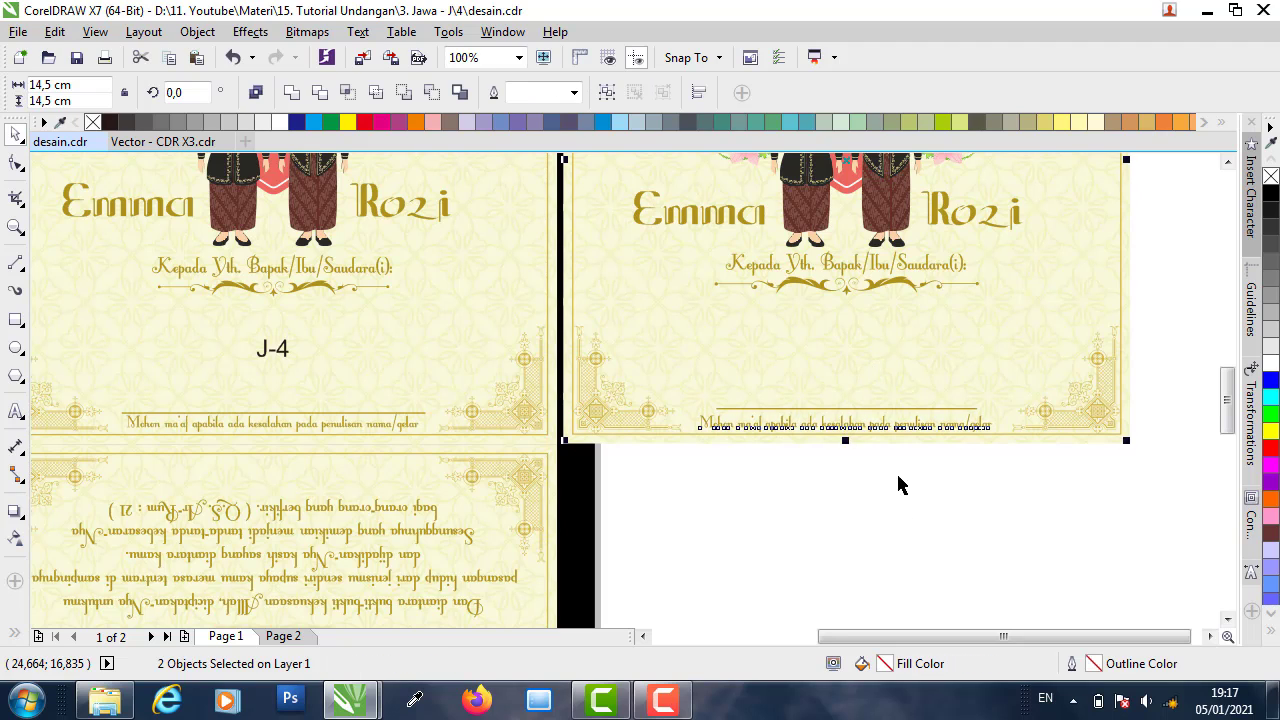
left_click(897, 483)
- Move the new panel's footer line down close to its text and widen it evenly past both text ends
left_click(895, 409)
left_click(908, 370, "shift")
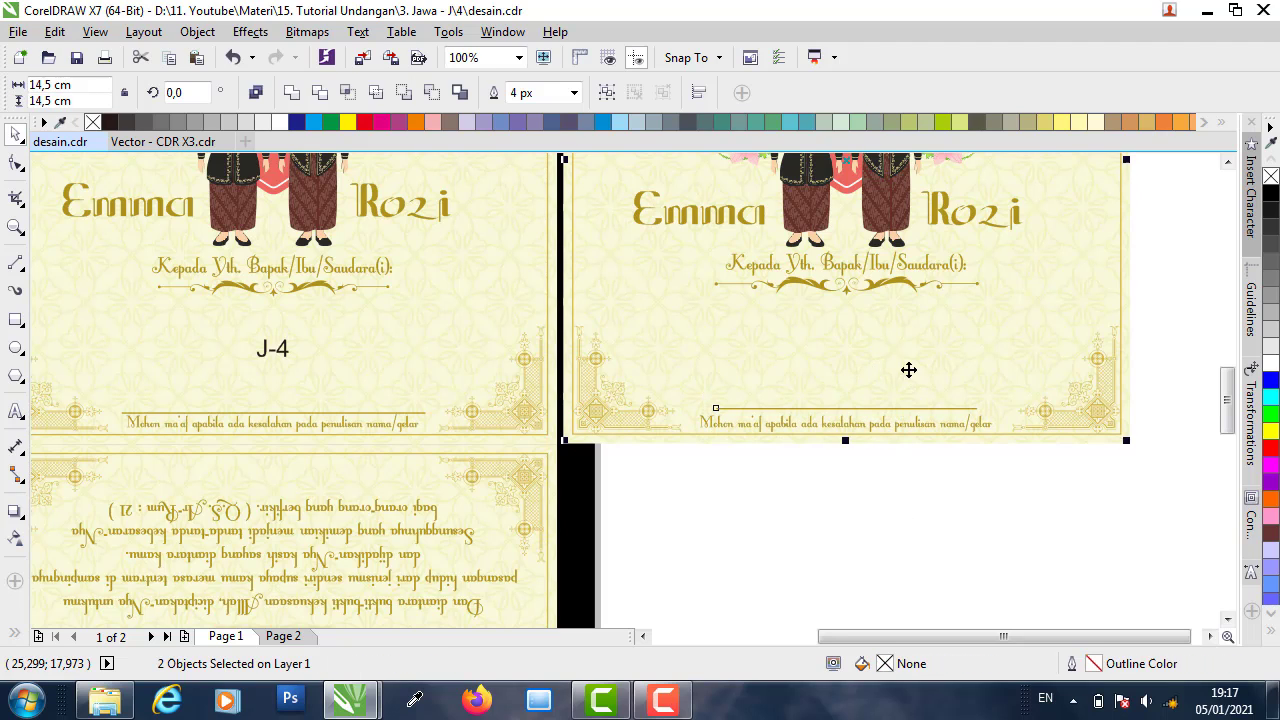
left_click(926, 530)
scroll(920, 416, "up", 1)
left_click(923, 395)
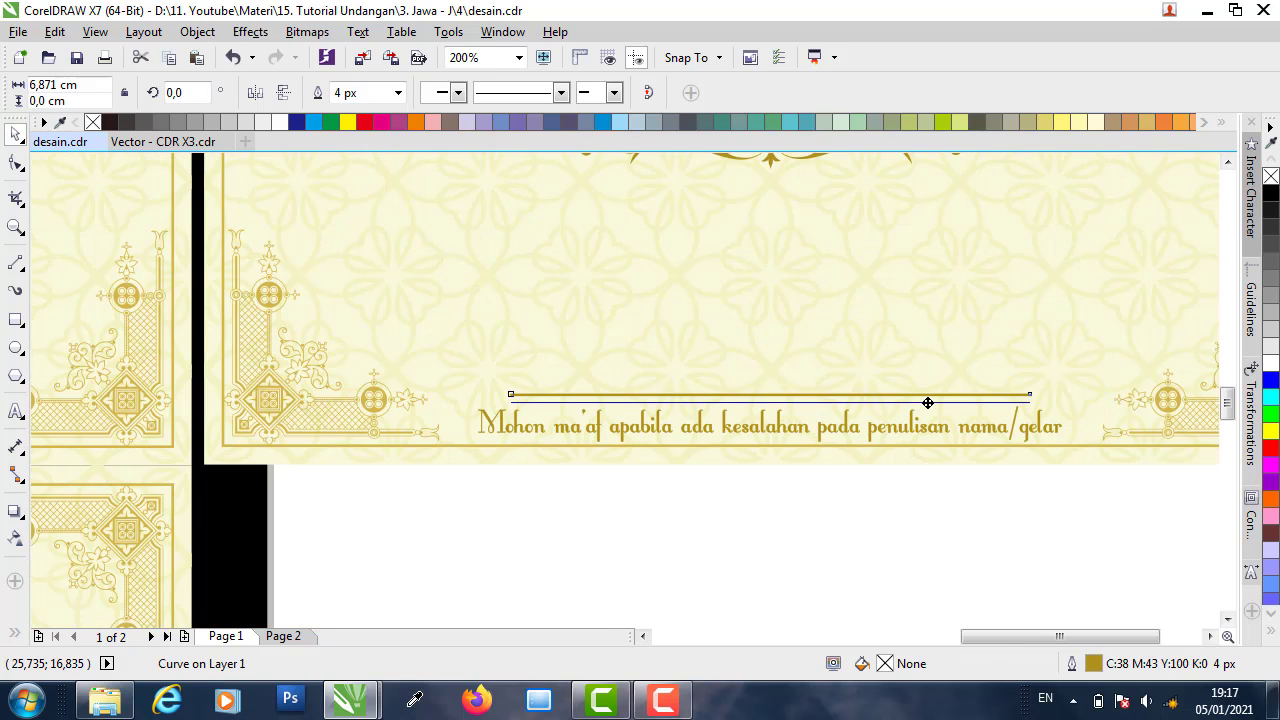
left_click_drag(928, 403, 1058, 404)
left_click(985, 516)
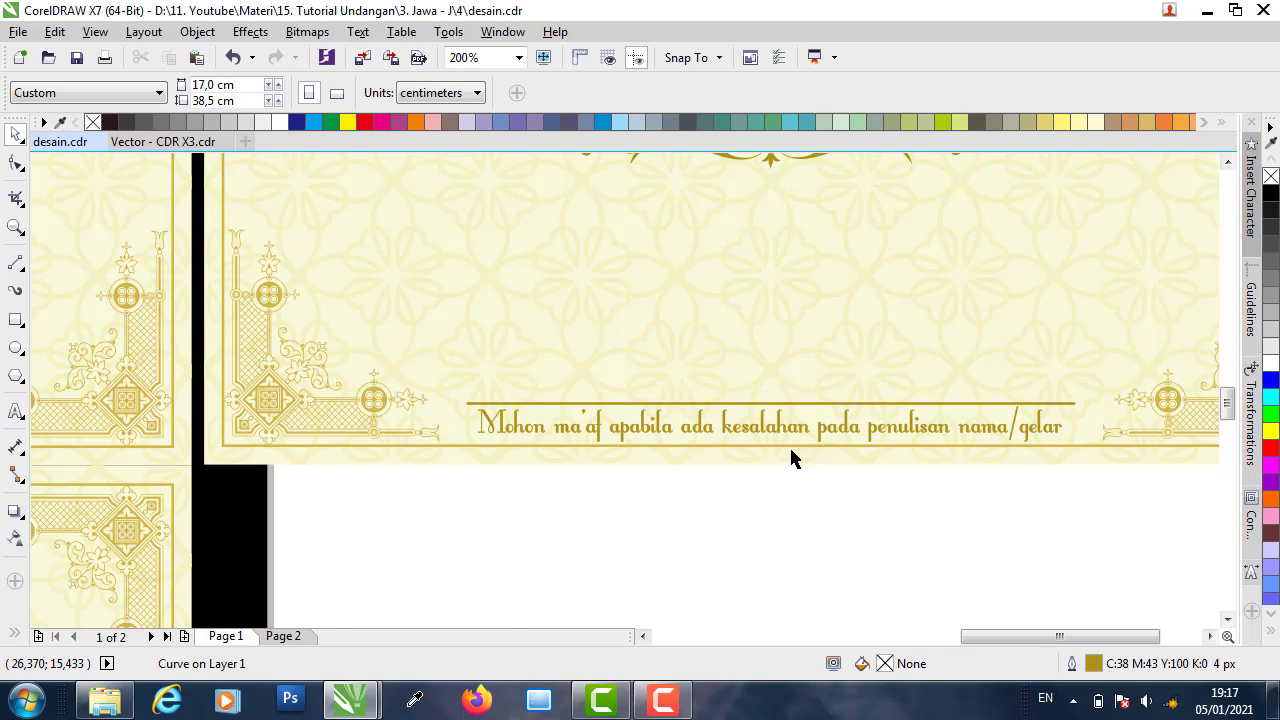
- Select all objects of the finished 15 × 15 cm panel and group them
scroll(791, 445, "down", 3)
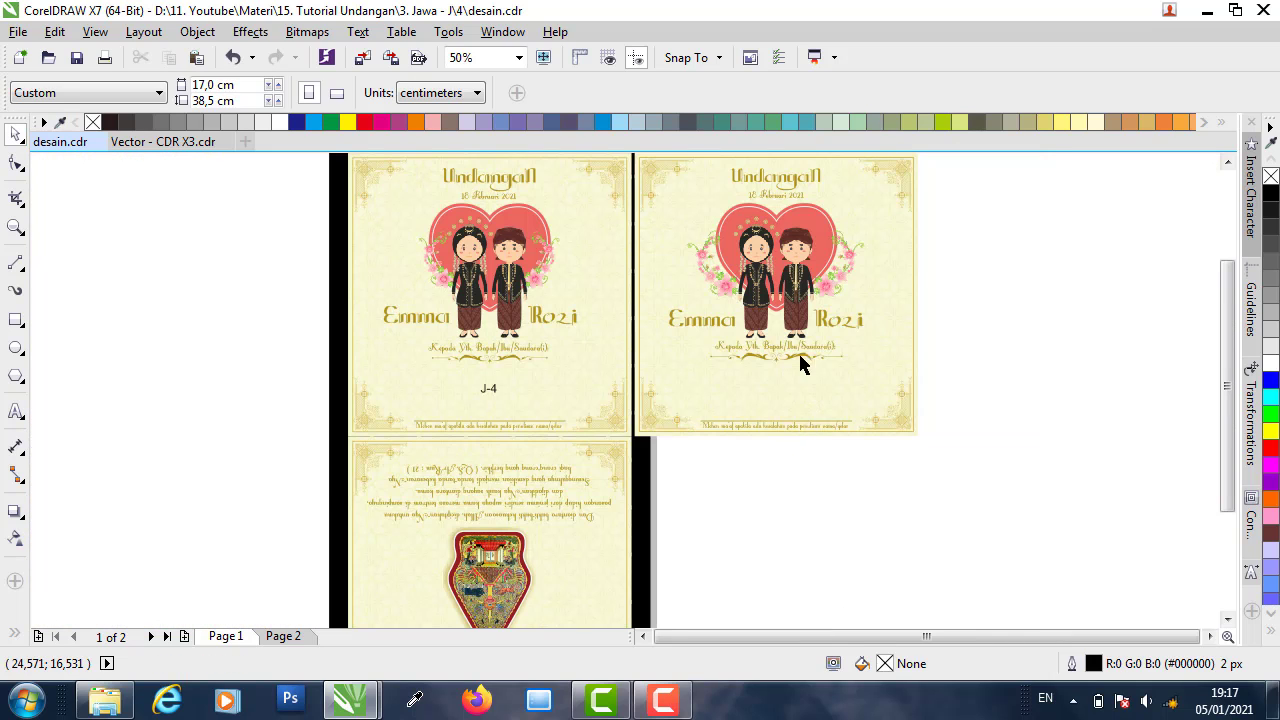
scroll(799, 340, "down", 1)
scroll(798, 300, "up", 1)
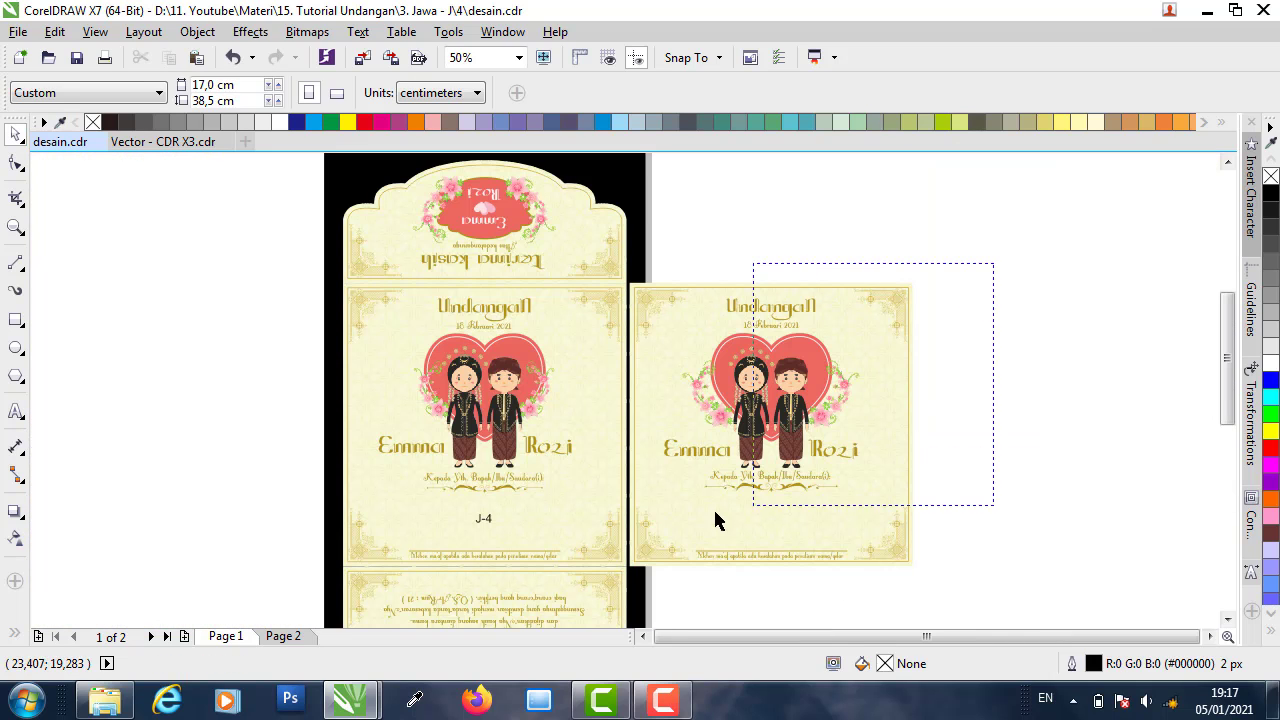
left_click_drag(714, 518, 929, 305)
scroll(749, 340, "down", 1)
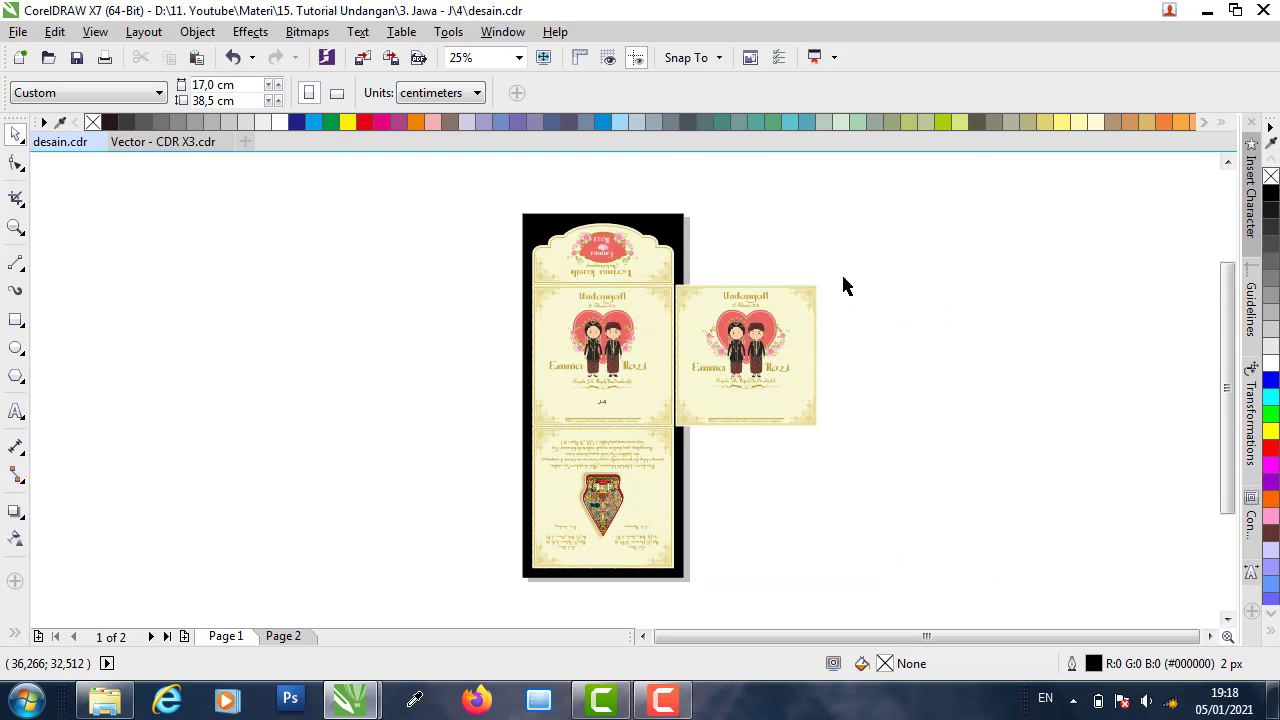
left_click_drag(858, 270, 667, 455)
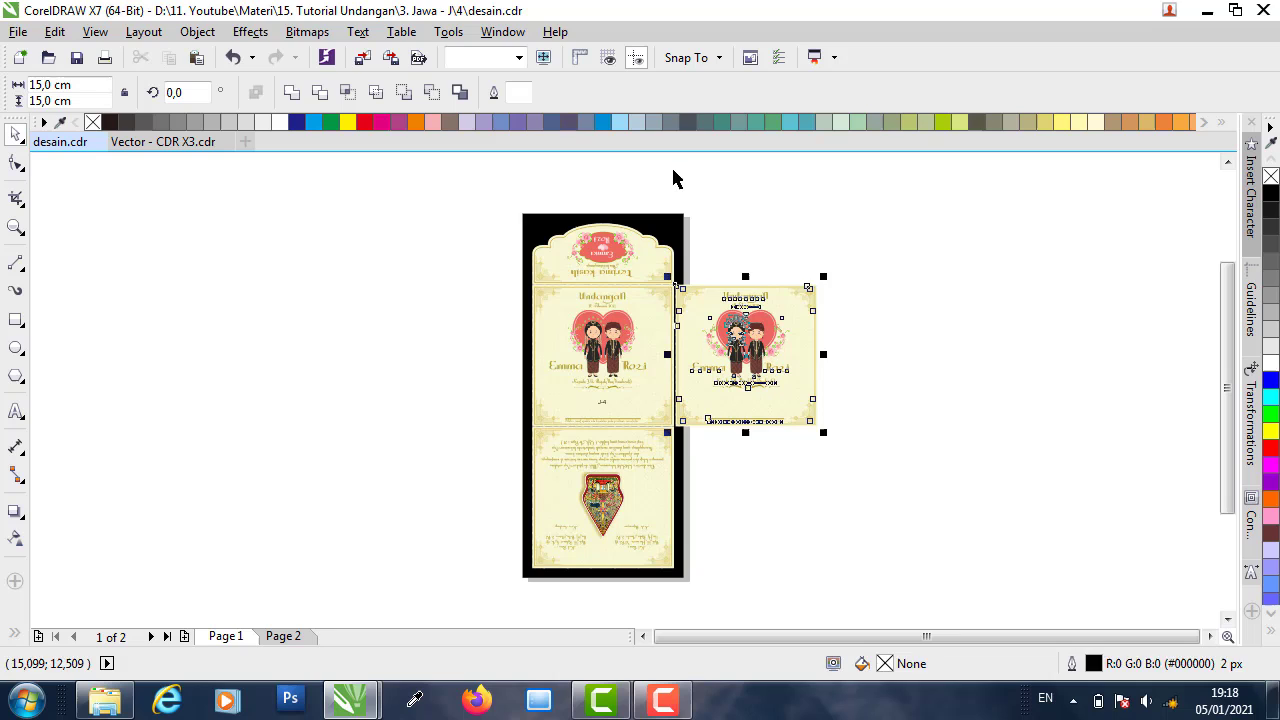
right_click(743, 298)
left_click(800, 345)
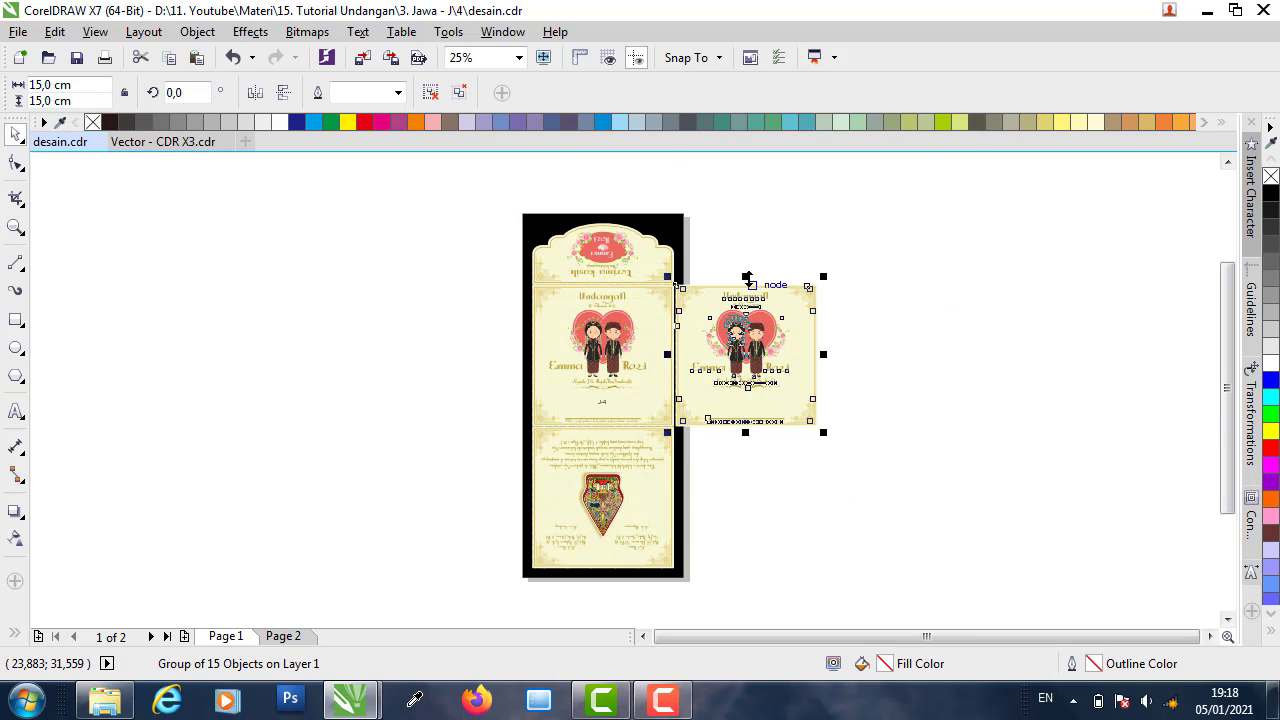
- Mirror a copy of the grouped panel directly below the original and flip the copy vertically so it reads upright
left_click_drag(746, 421, 744, 490)
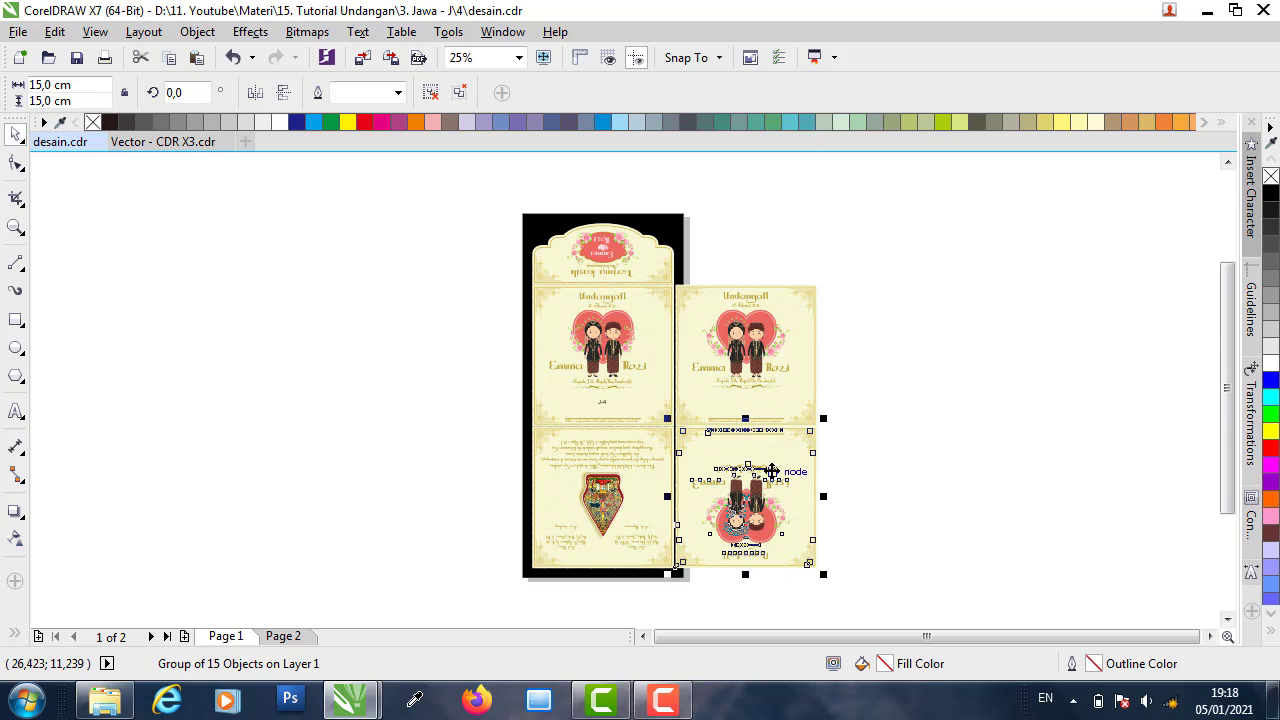
scroll(768, 470, "up", 2)
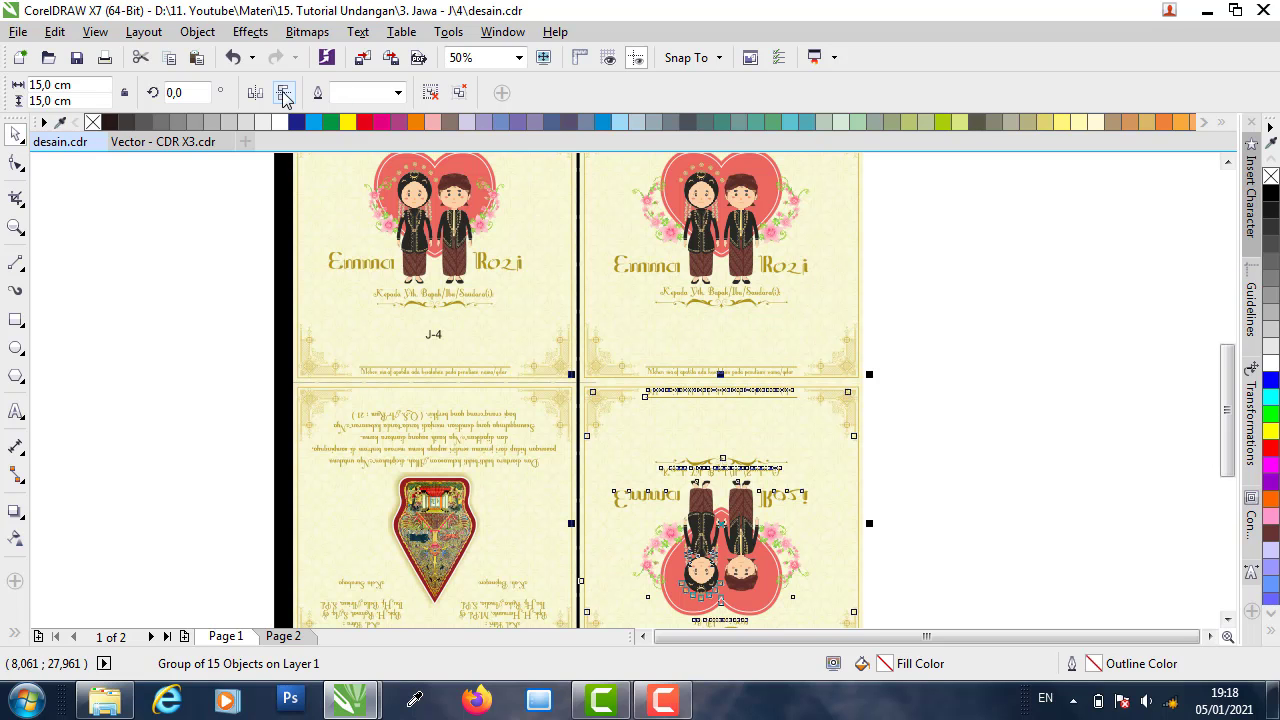
left_click(283, 93)
left_click(1014, 397)
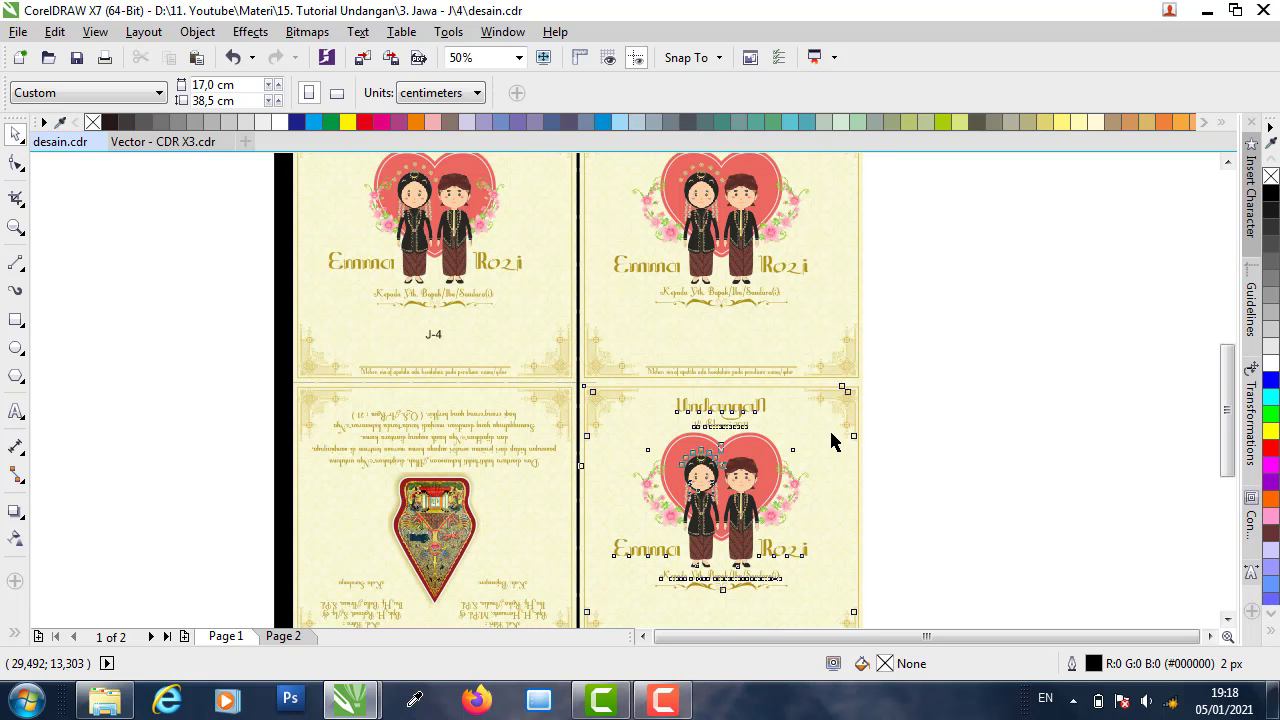
- Ungroup the lower panel copy and delete its contents, keeping only the patterned background, border frame and corner ornaments
left_click(835, 441)
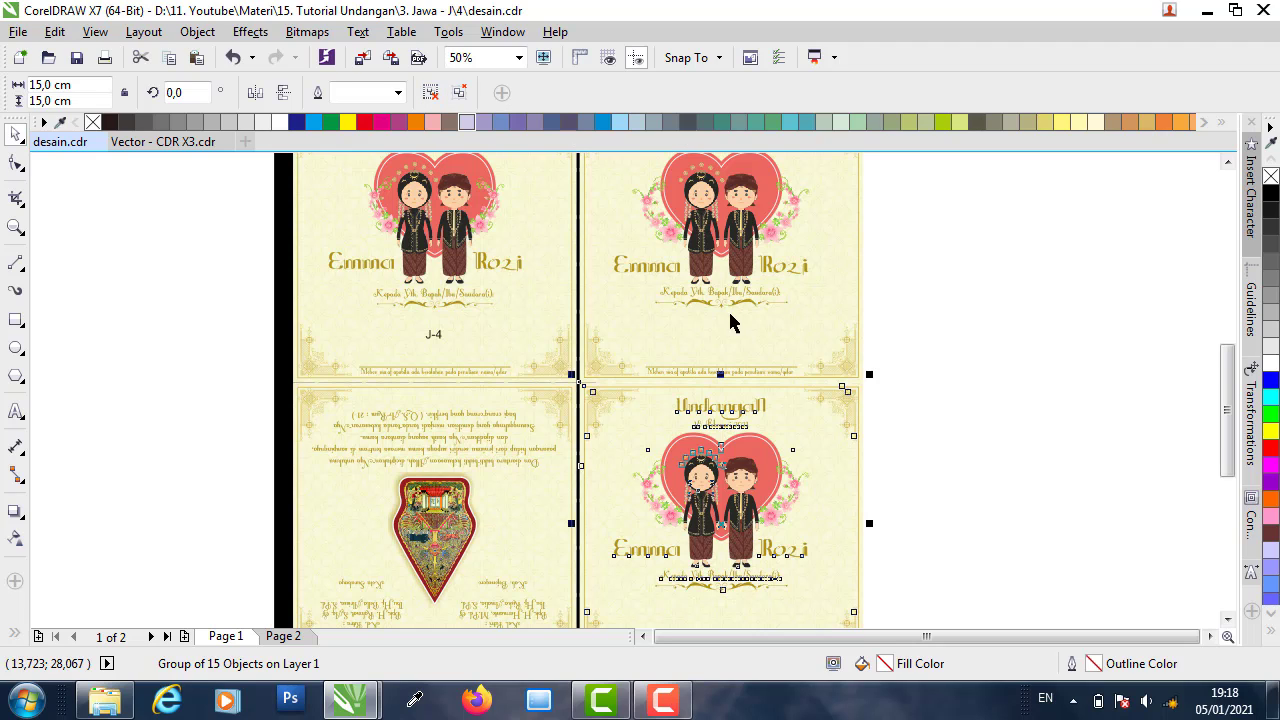
right_click(843, 457)
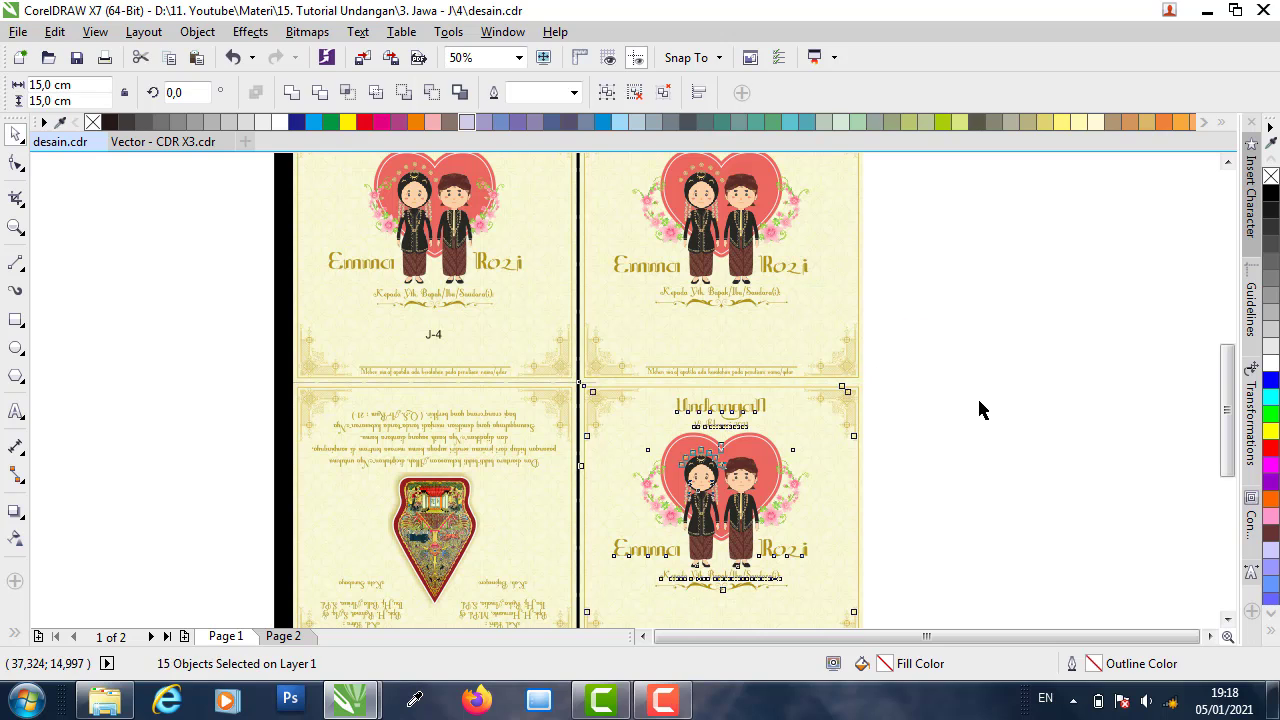
left_click(980, 409)
left_click(771, 486)
key("Escape")
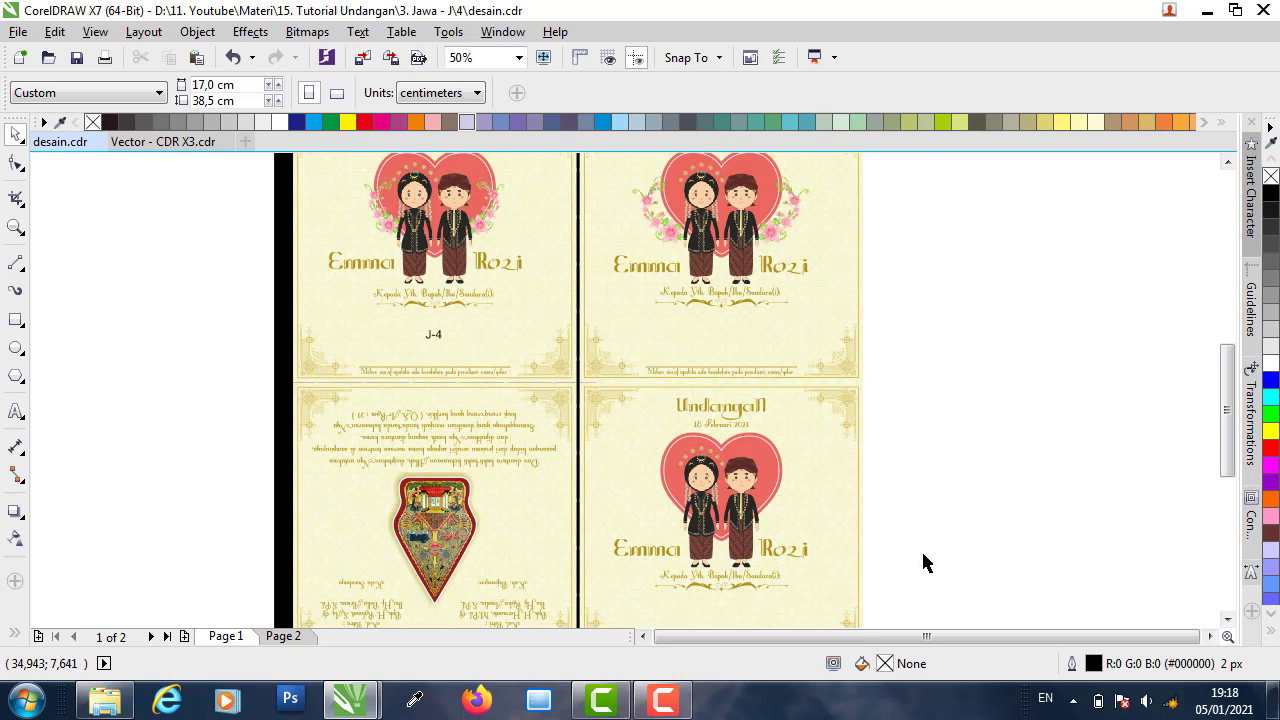
left_click_drag(597, 425, 585, 394)
key("Delete")
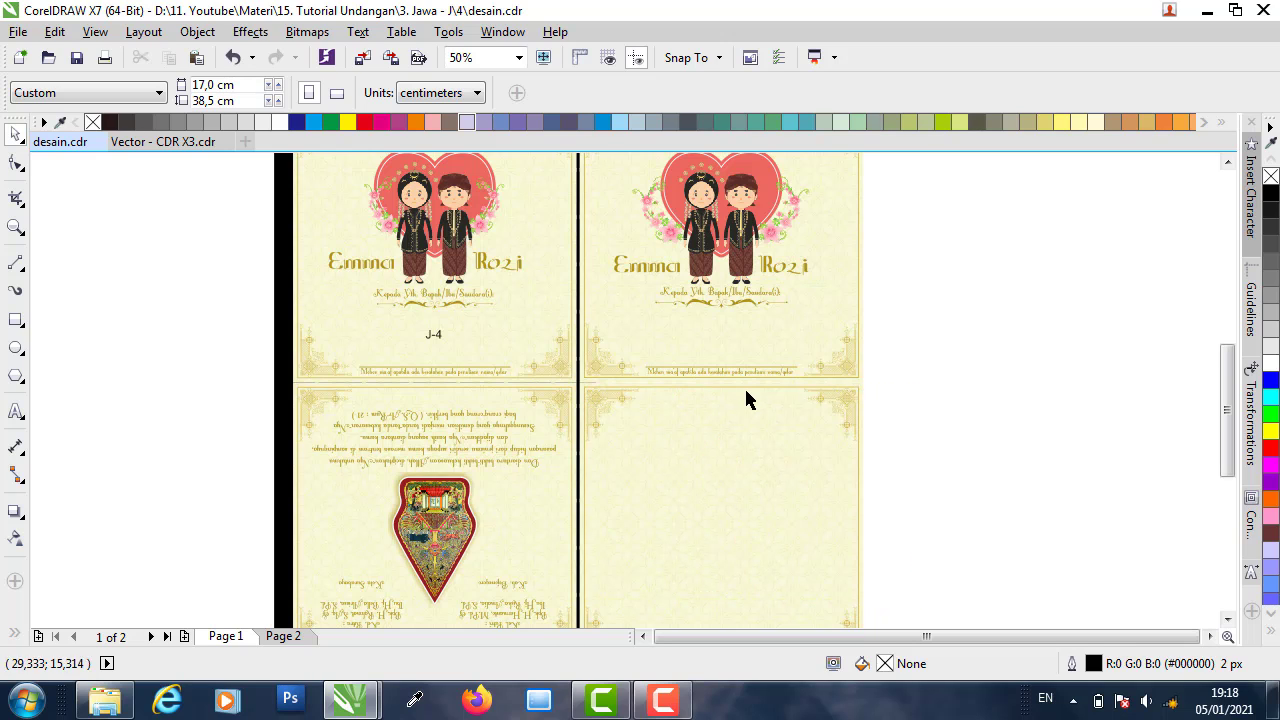
key("shift+F4")
scroll(725, 375, "up", 4)
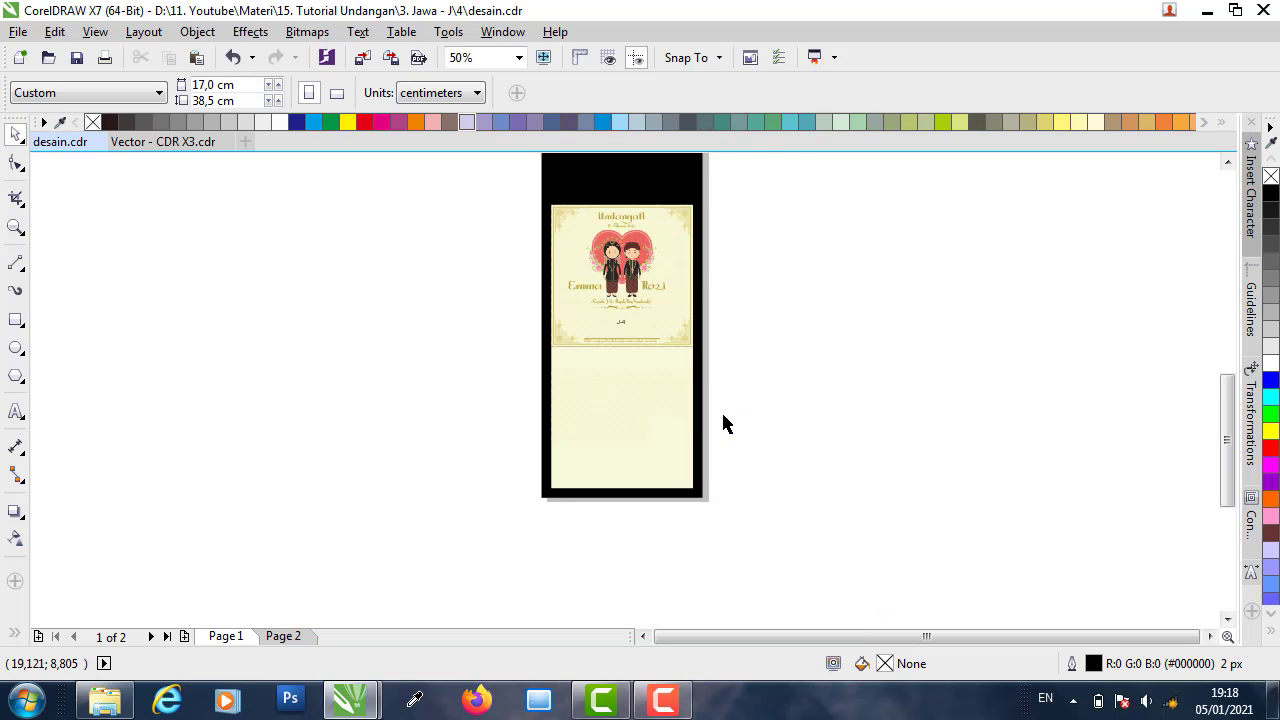
left_click_drag(785, 518, 905, 502)
key("Delete")
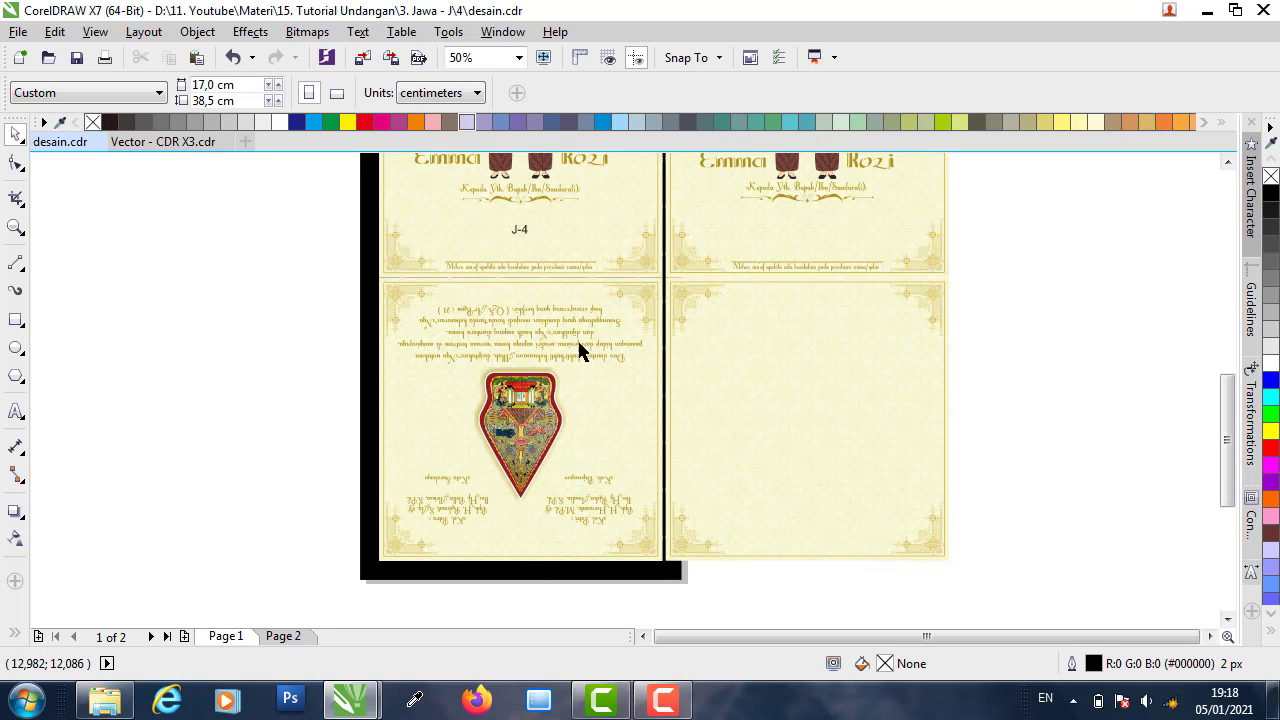
- Mirror the reference gunungan panel vertically so that the gunungan stands upright
left_click(503, 313)
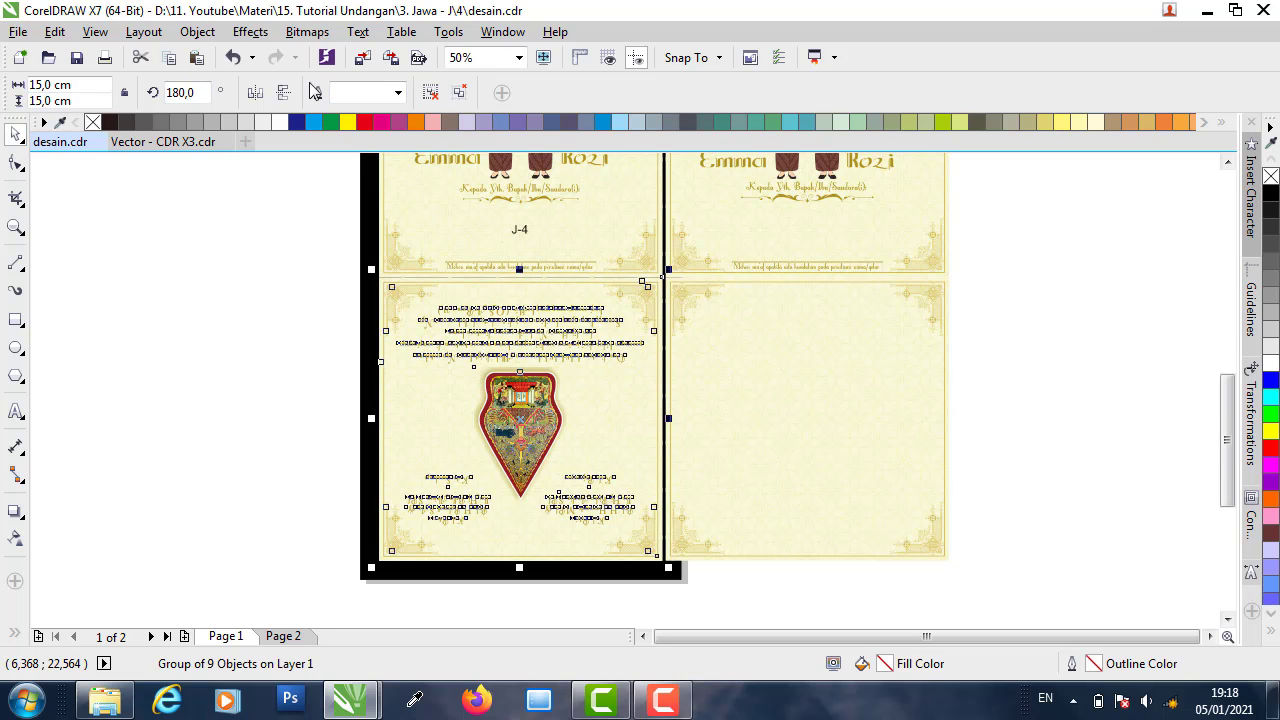
left_click(286, 93)
left_click(228, 377)
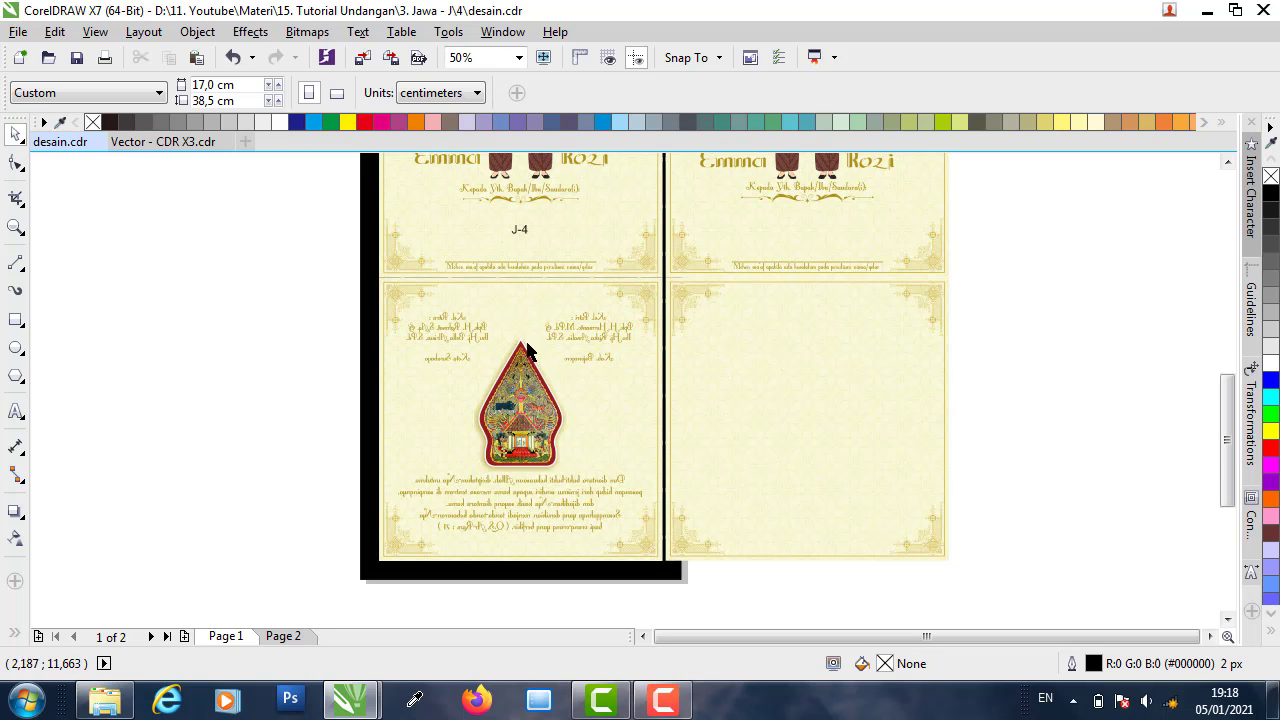
scroll(732, 319, "up", 1)
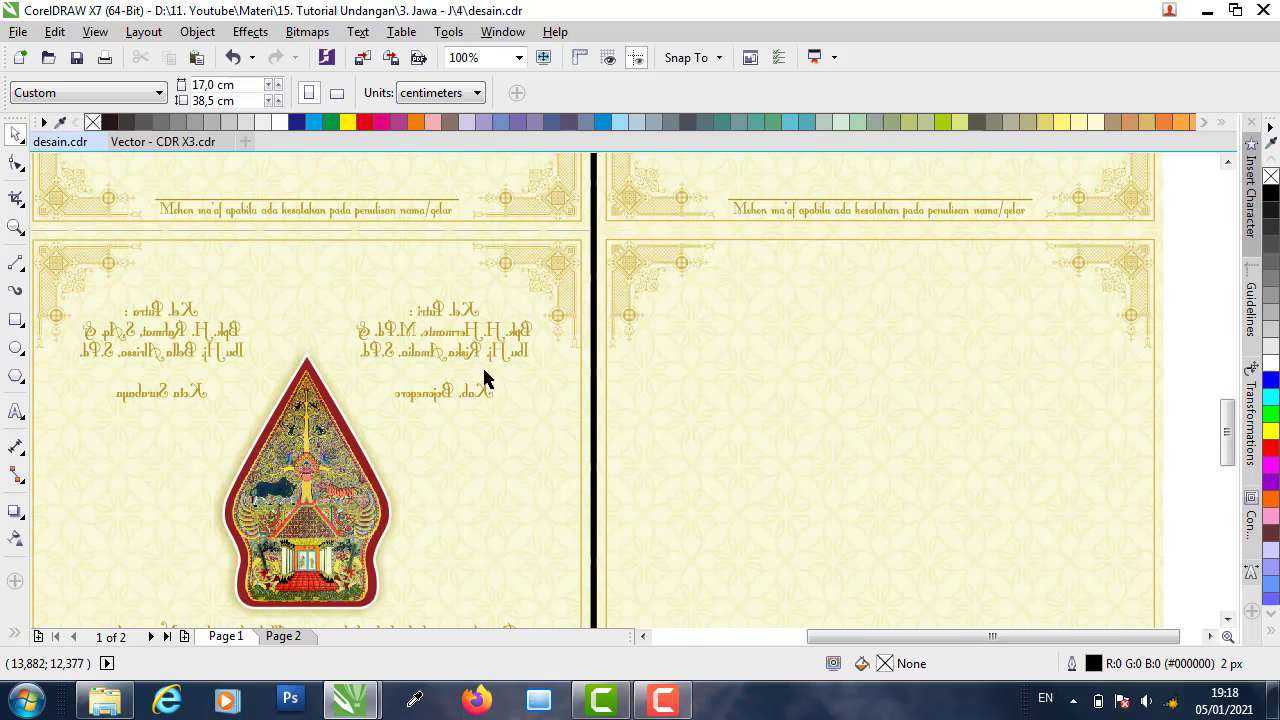
- Copy the dark red gunungan shape and the coloured gunungan picture from the Vector - CDR X3 file
left_click(327, 476)
left_click(160, 142)
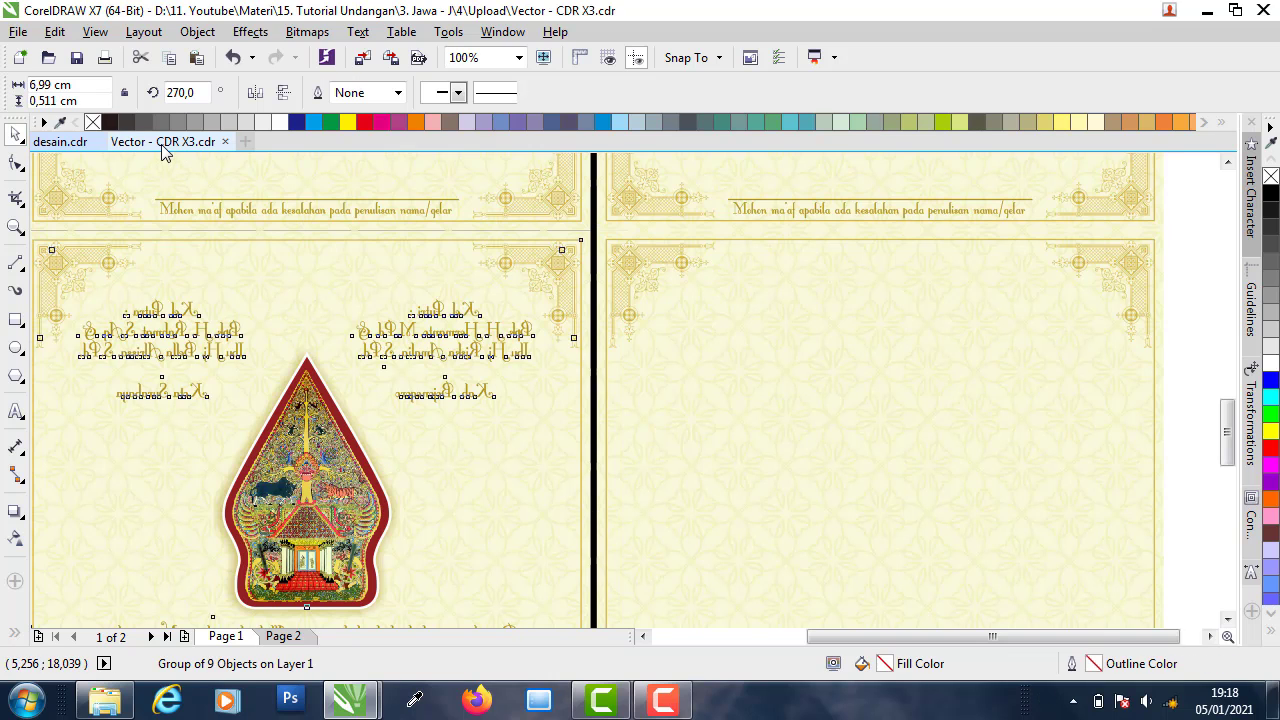
scroll(516, 400, "down", 2)
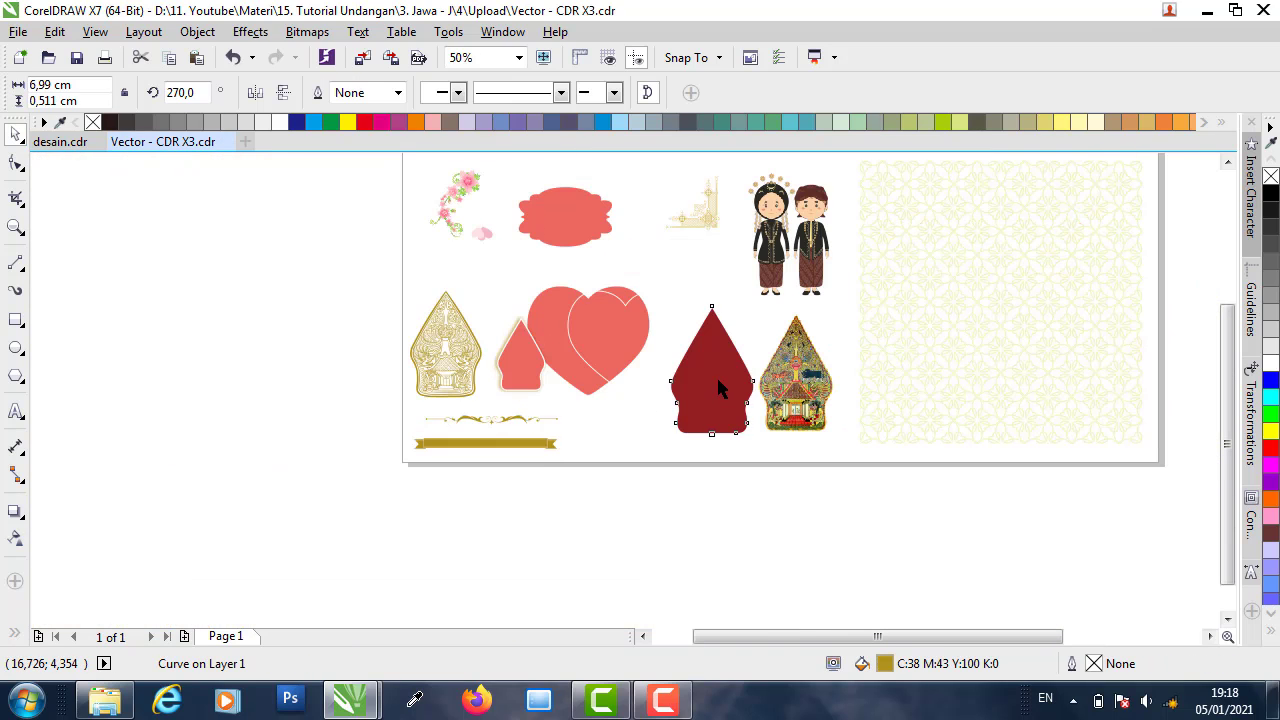
left_click(705, 395)
left_click(800, 368, "shift")
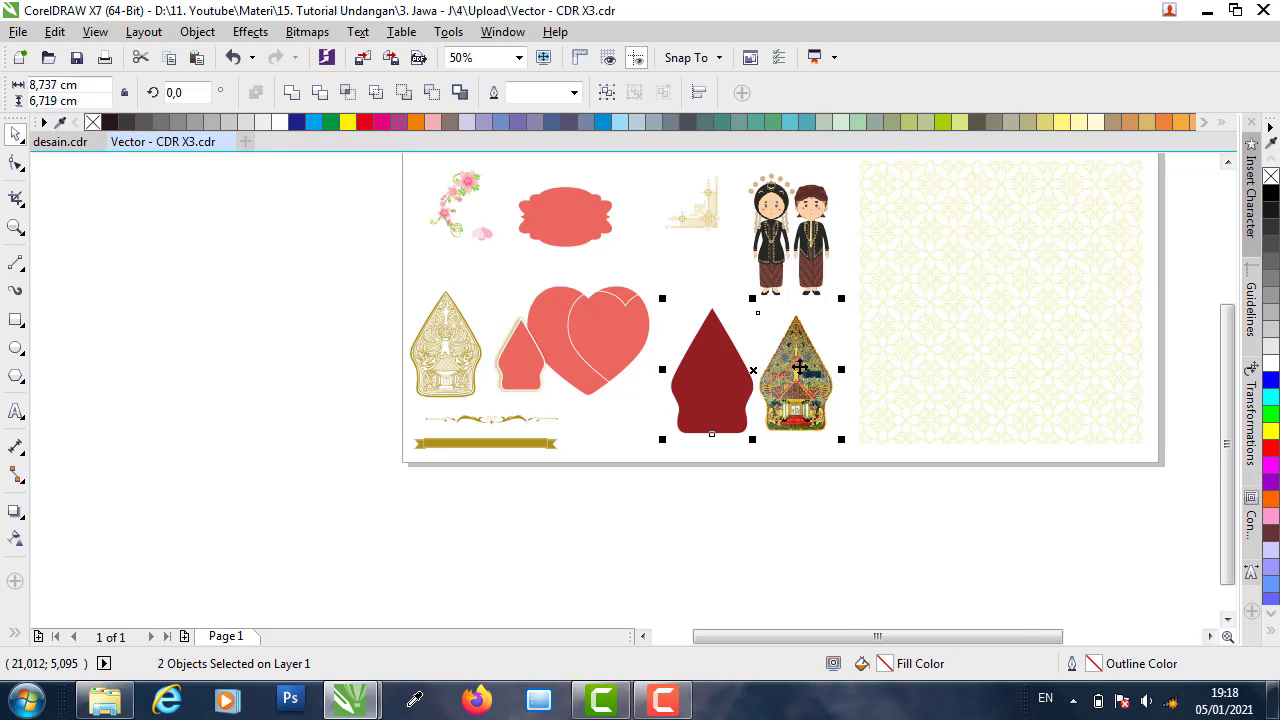
right_click(800, 368)
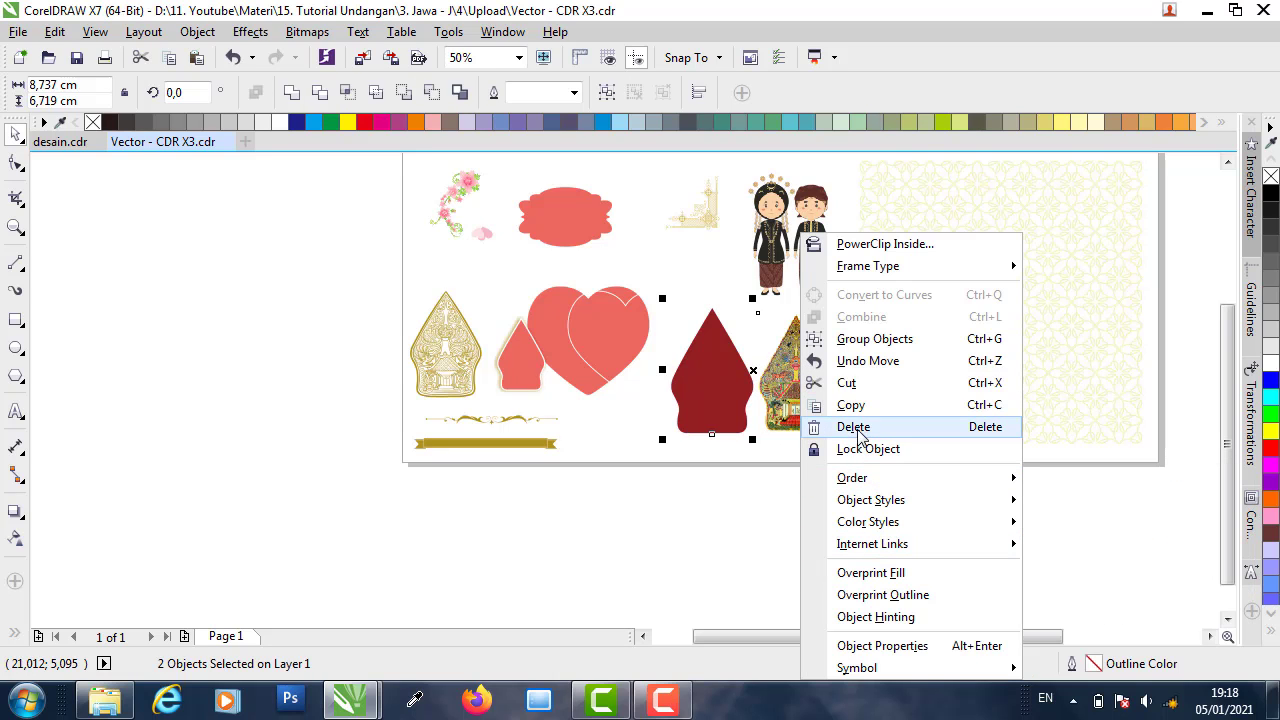
left_click(850, 404)
- Paste the copied gunungan shape and picture into desain.cdr and move them onto the empty lower panel copy
left_click(80, 144)
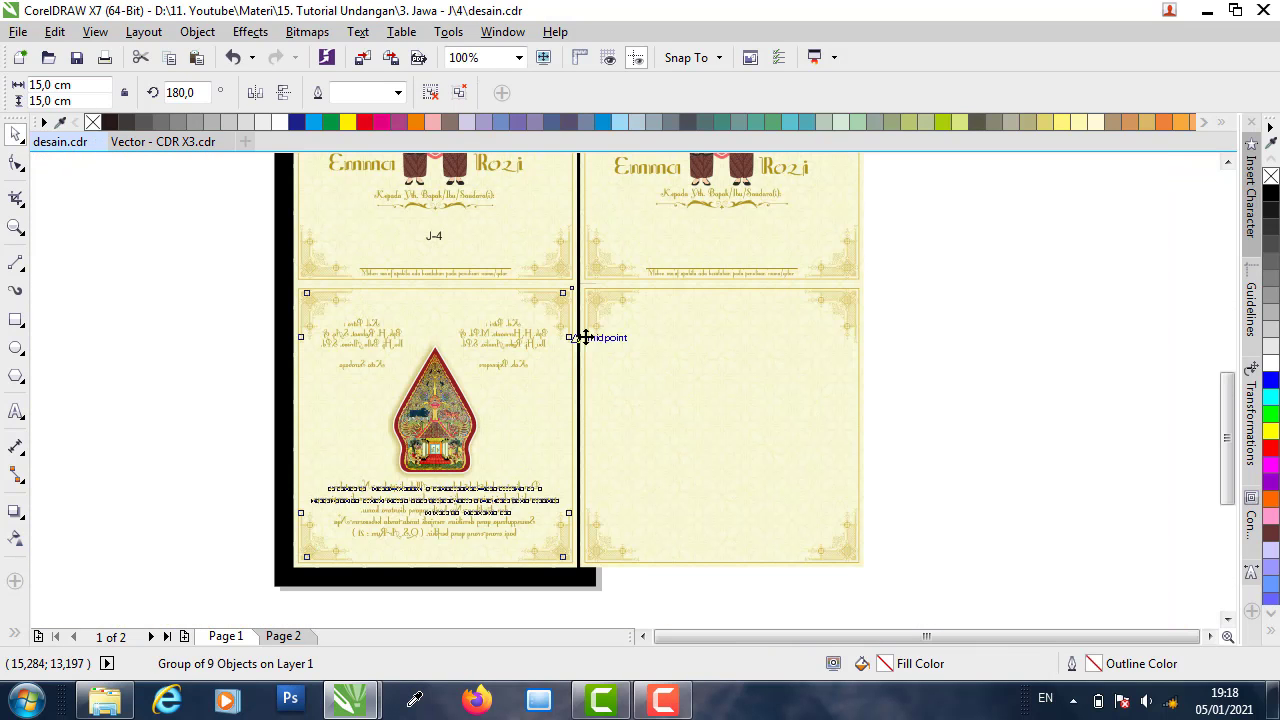
right_click(1010, 316)
left_click(1055, 436)
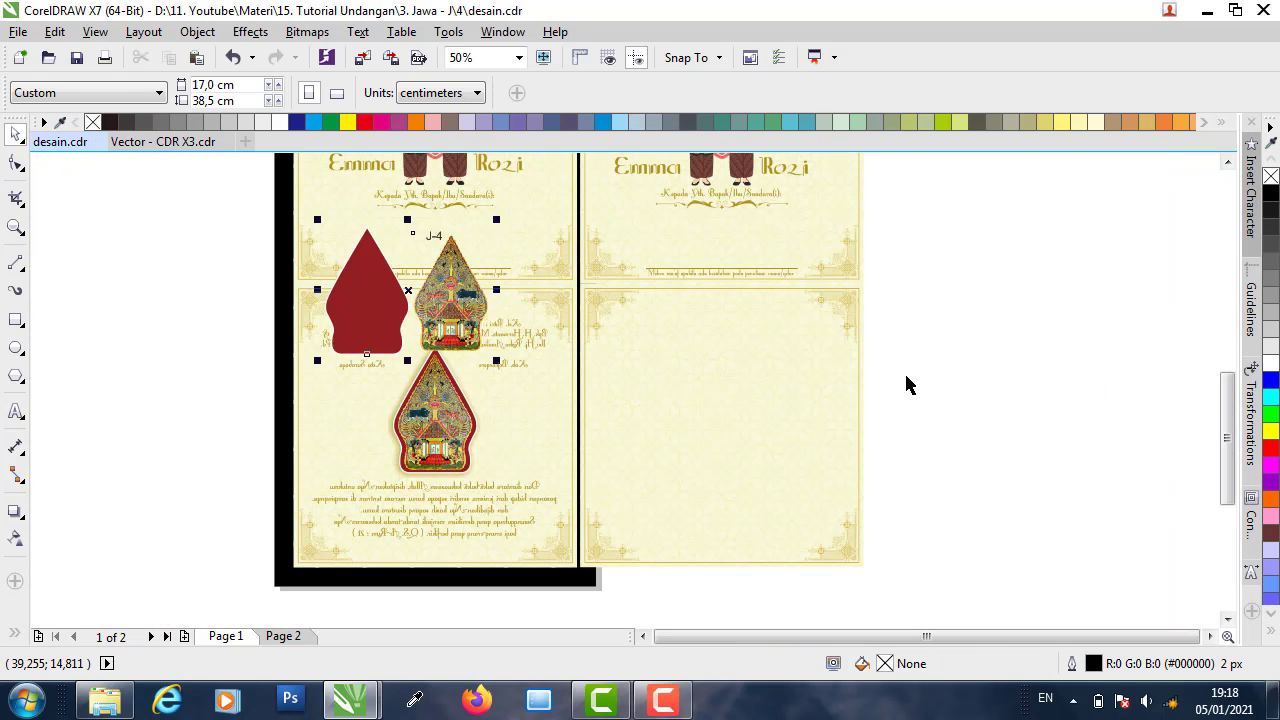
left_click_drag(491, 331, 795, 449)
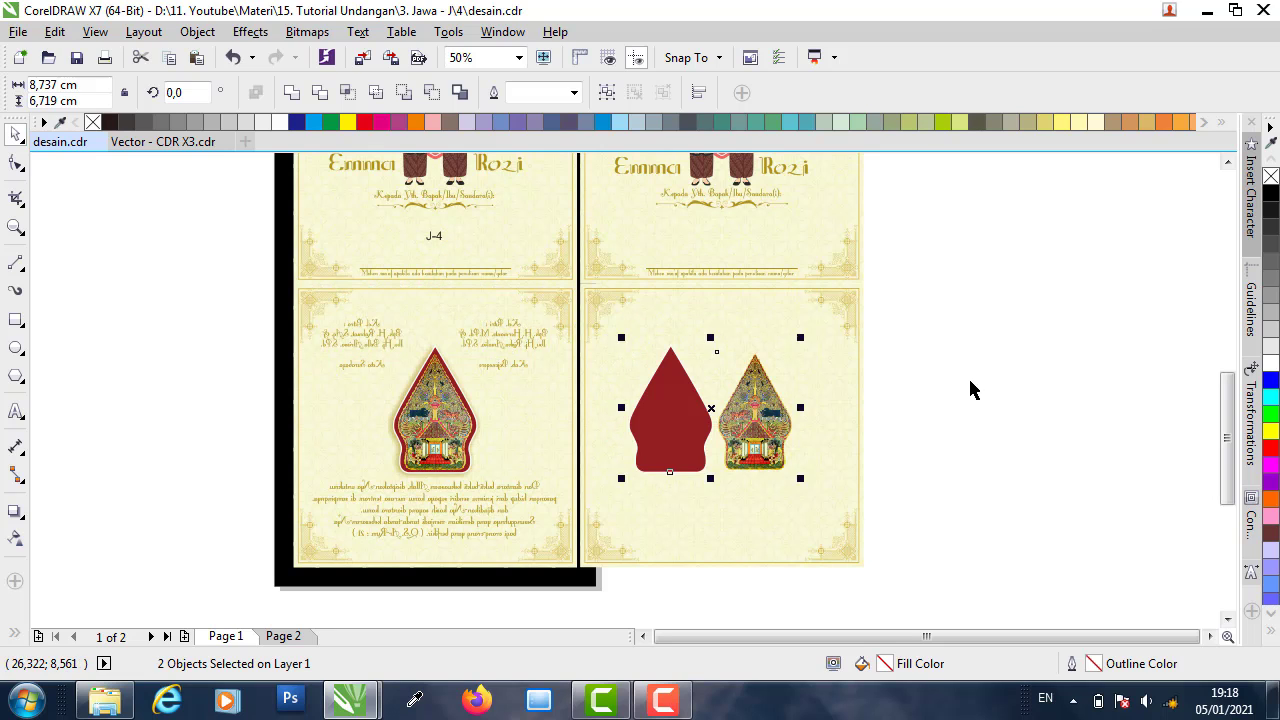
- Align the coloured gunungan picture horizontally centred over the dark red gunungan shape
left_click_drag(977, 320, 611, 517)
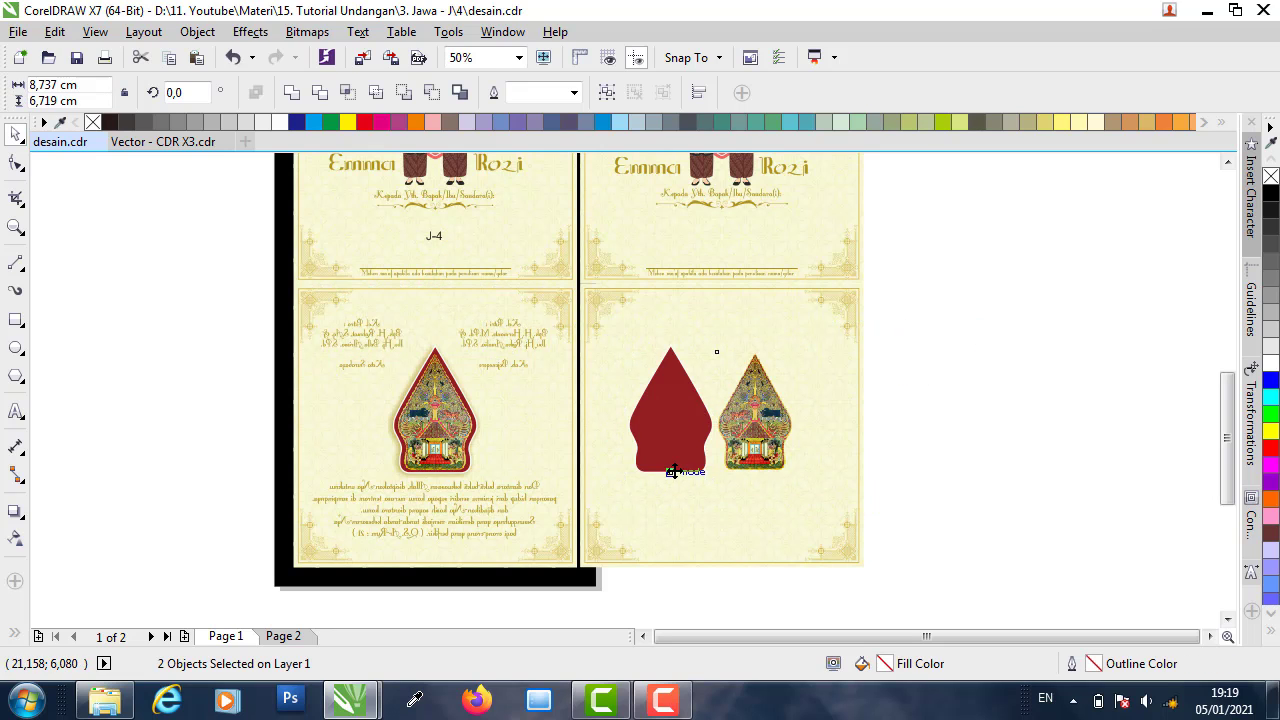
key("c")
left_click(886, 428)
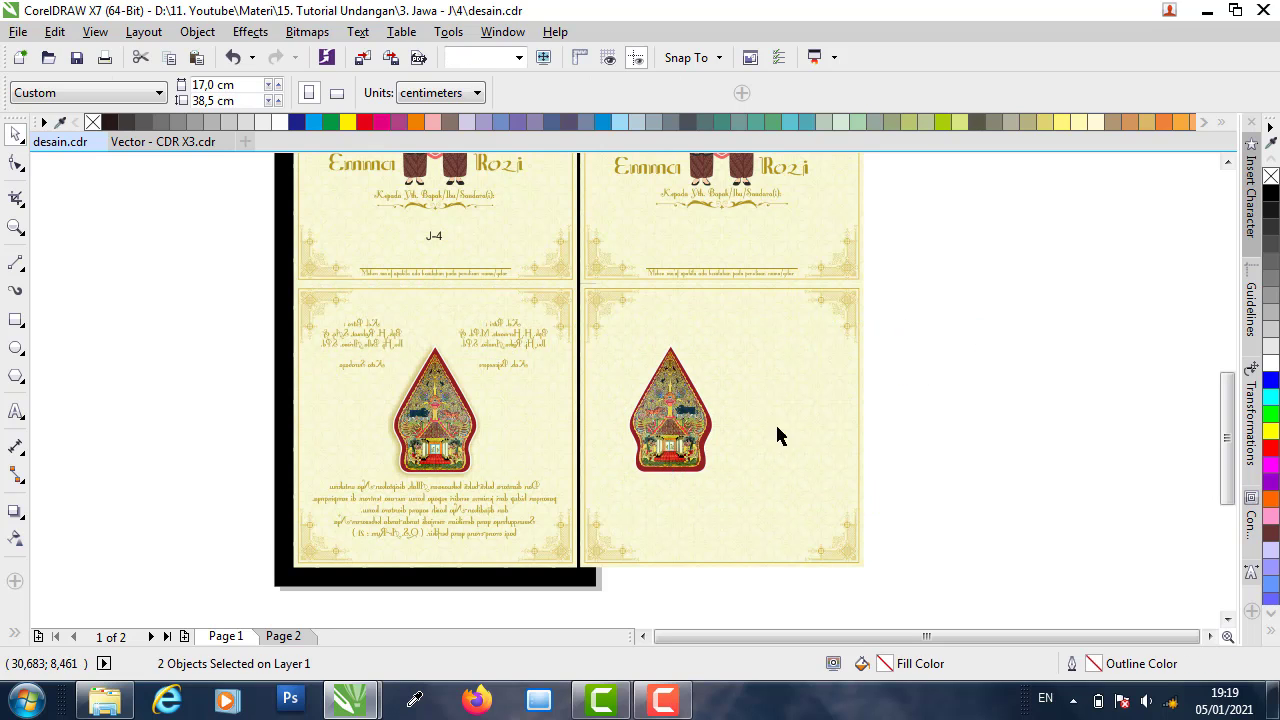
- Fine-tune the gunungan picture's vertical position so an even dark red margin surrounds it
scroll(661, 443, "up", 1)
left_click(720, 400)
scroll(700, 265, "up", 1)
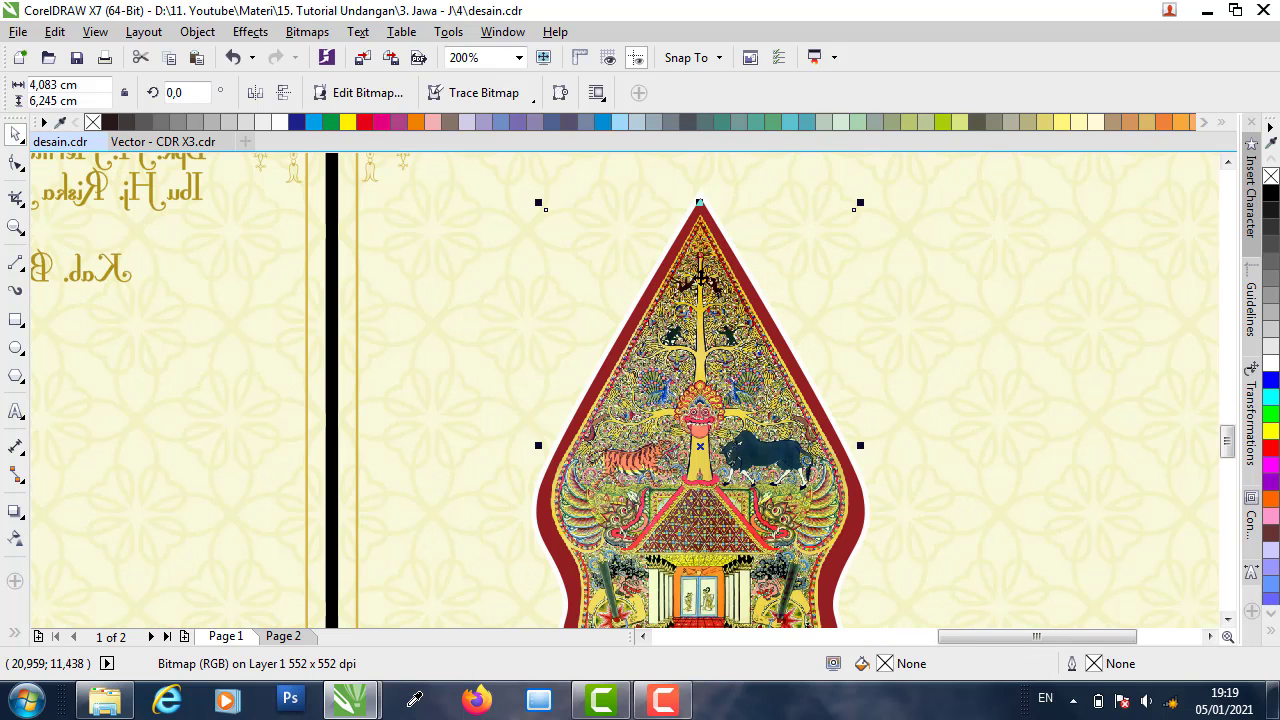
left_click_drag(700, 263, 702, 258)
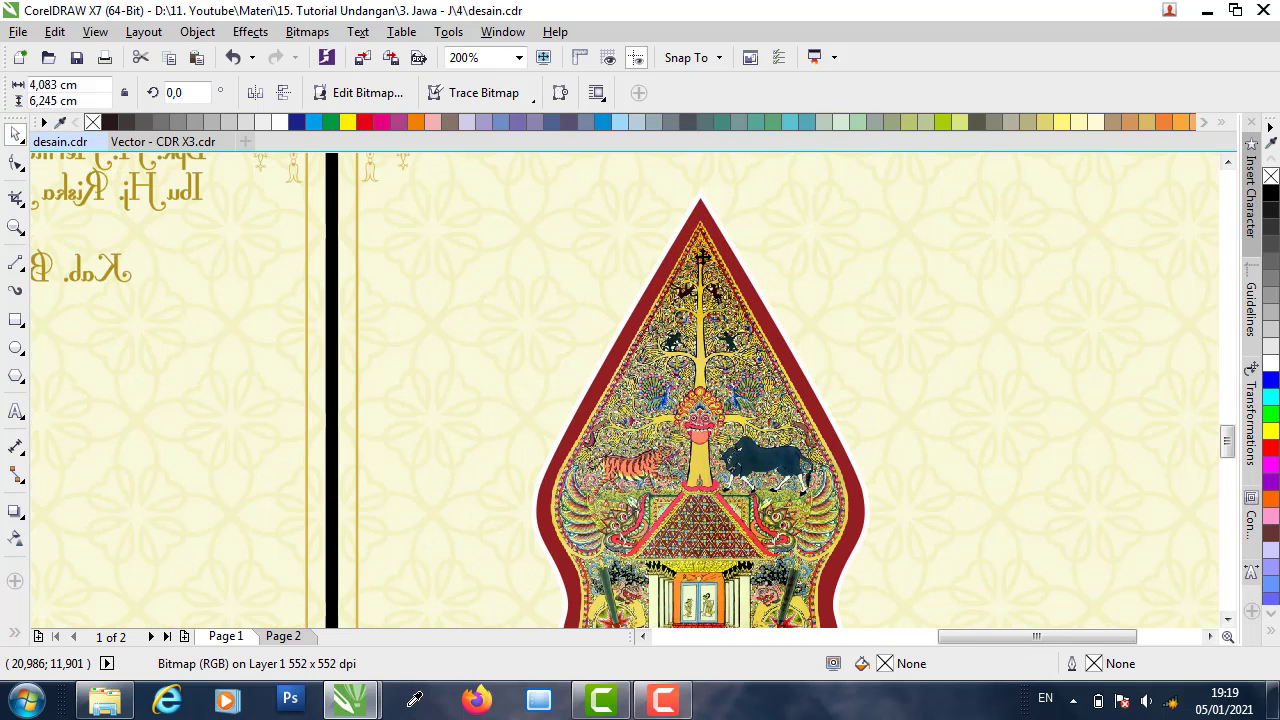
scroll(700, 240, "down", 1)
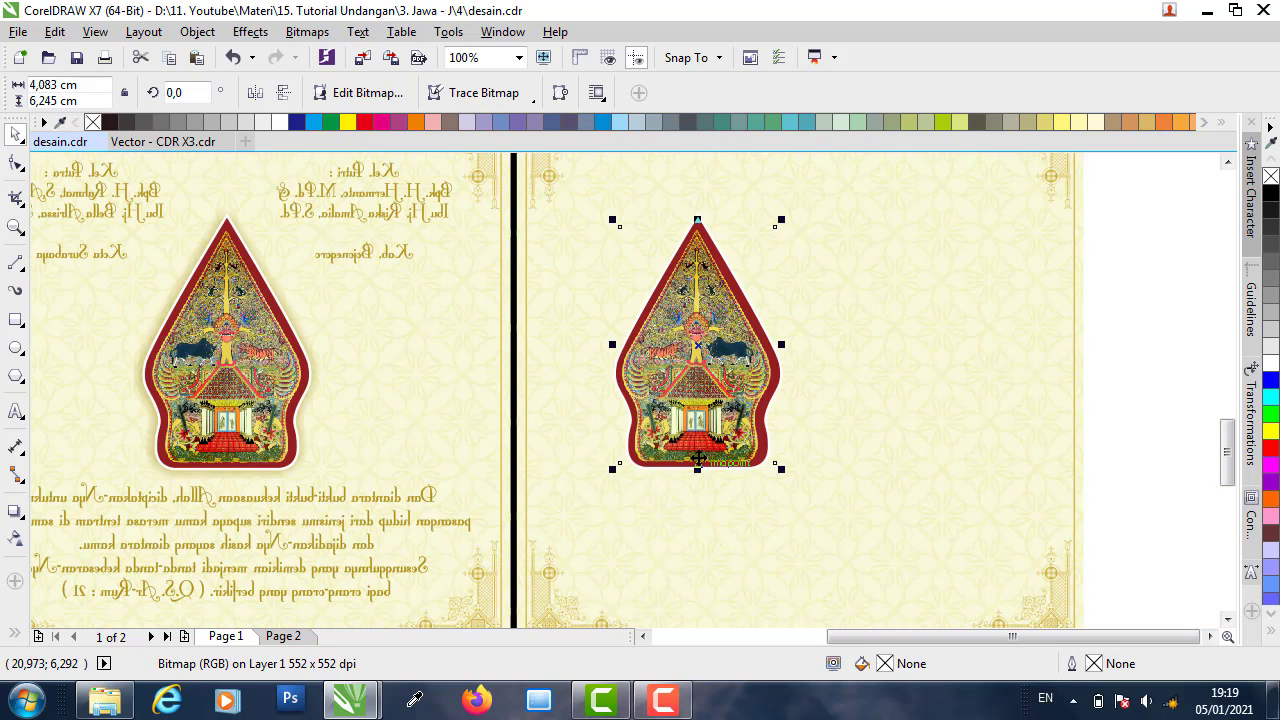
scroll(704, 431, "up", 1)
left_click_drag(704, 431, 704, 426)
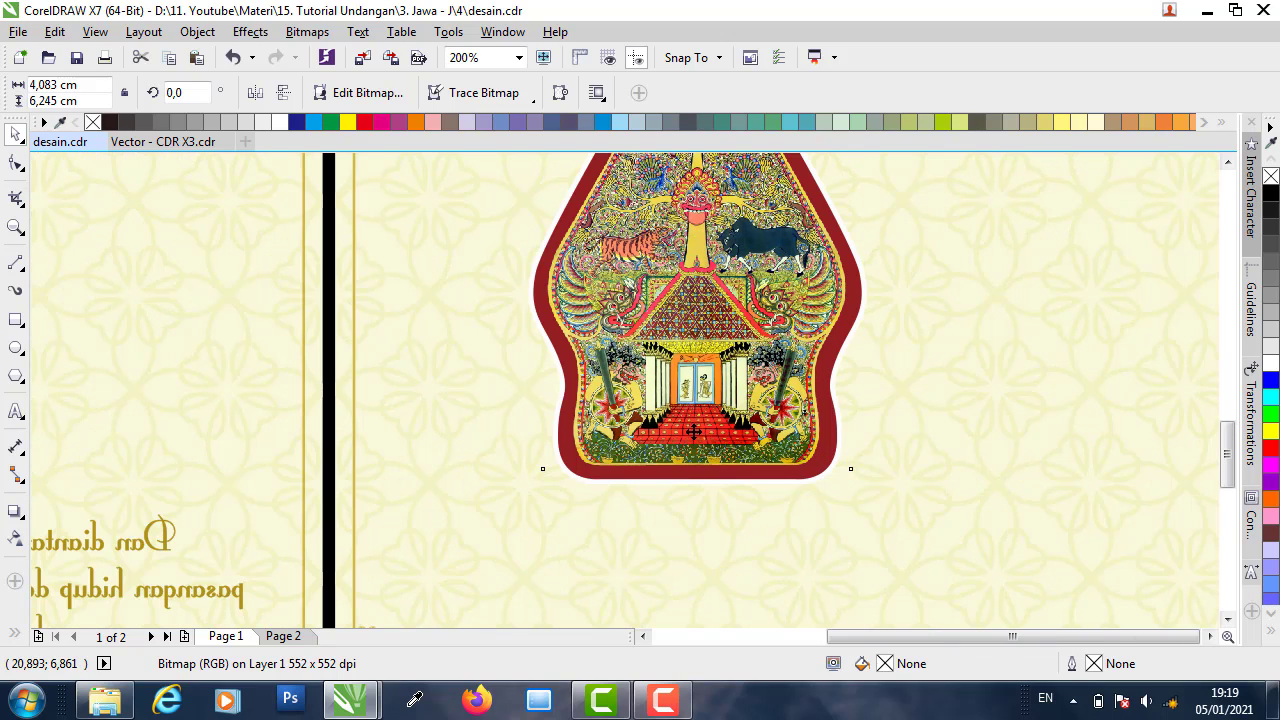
scroll(702, 422, "down", 2)
scroll(716, 342, "up", 2)
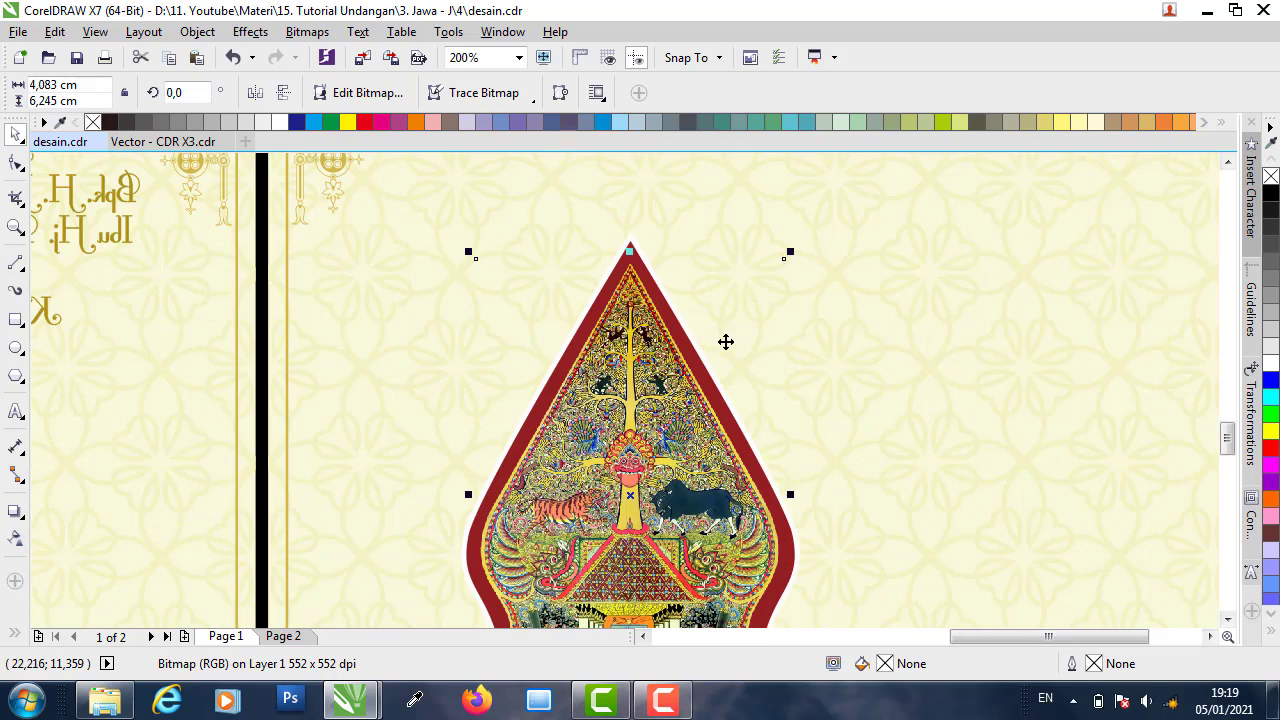
scroll(762, 348, "down", 1)
left_click(1120, 326)
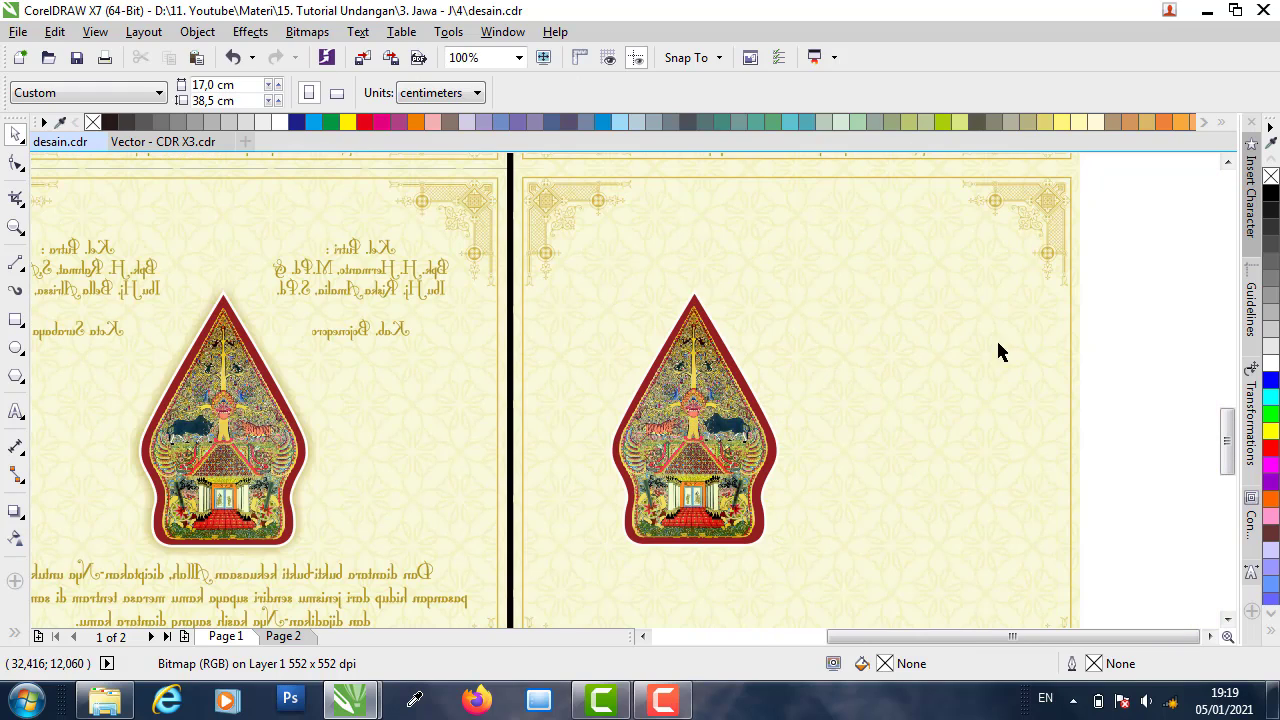
- Apply a drop shadow to the dark red gunungan shape, running horizontally from its left edge to its right edge
scroll(303, 428, "up", 1)
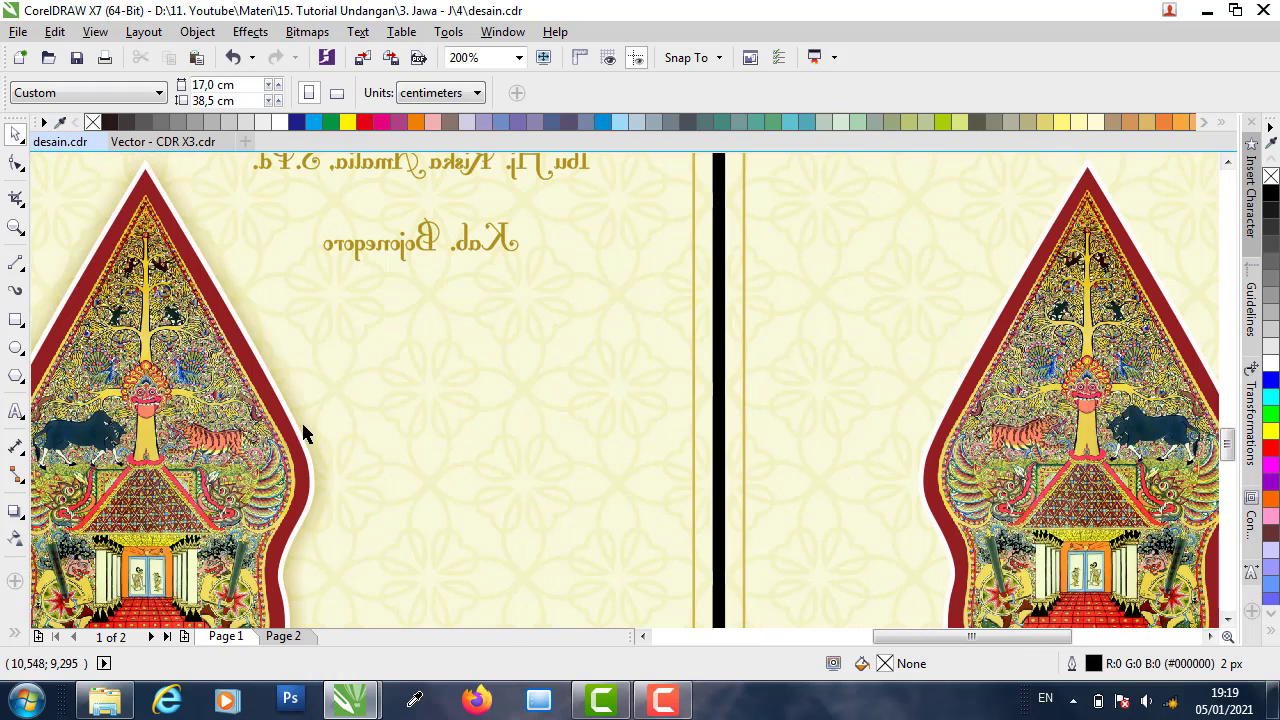
key("Tab")
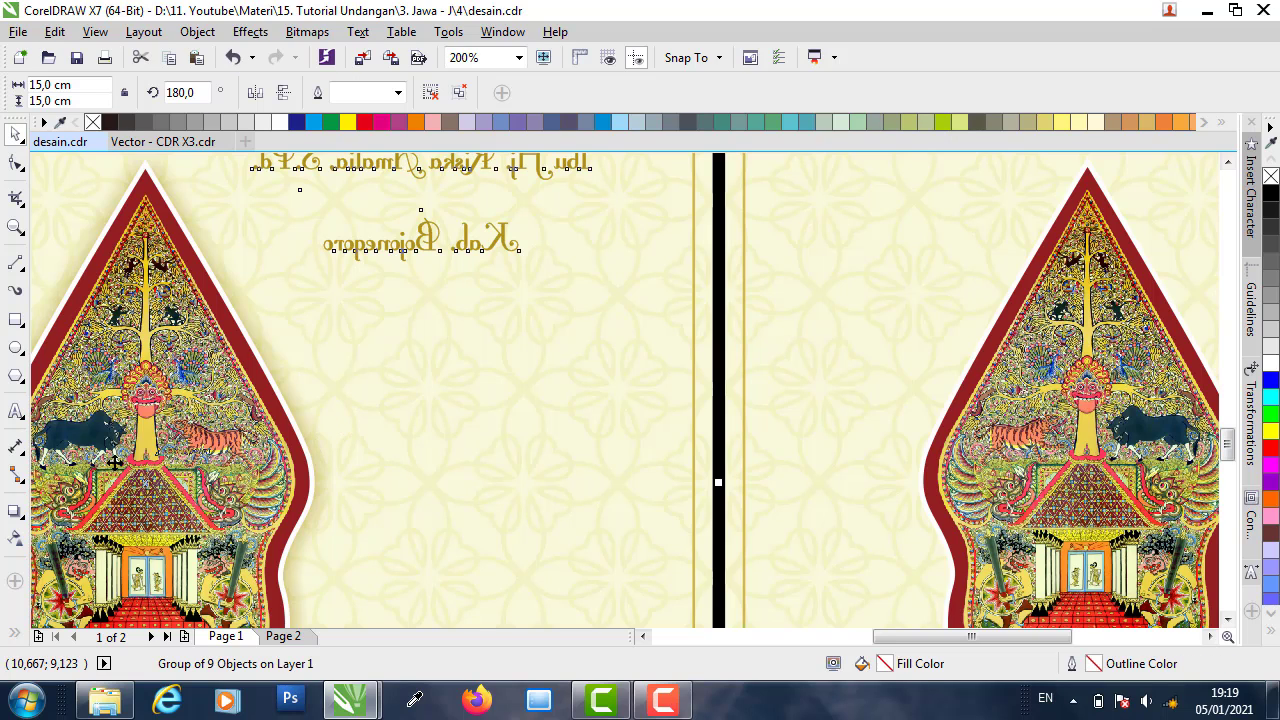
left_click(13, 514)
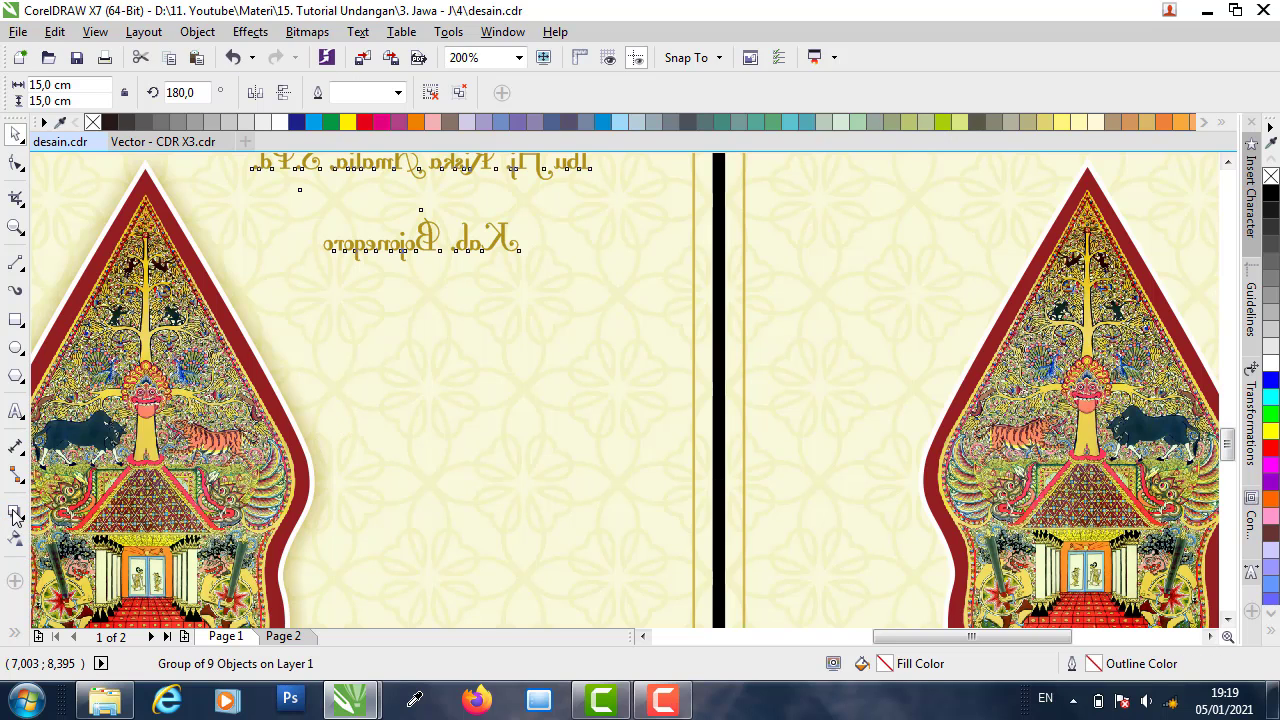
left_click(963, 404)
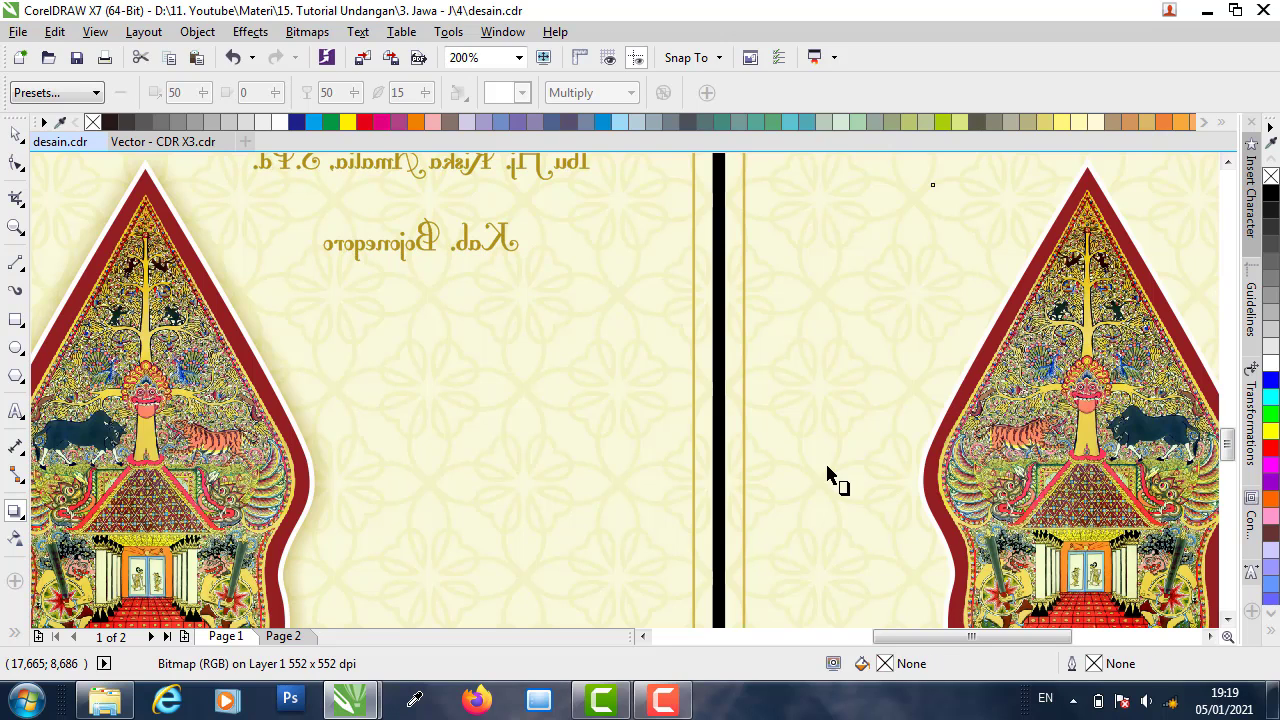
scroll(1063, 486, "down", 2)
scroll(1043, 485, "up", 2)
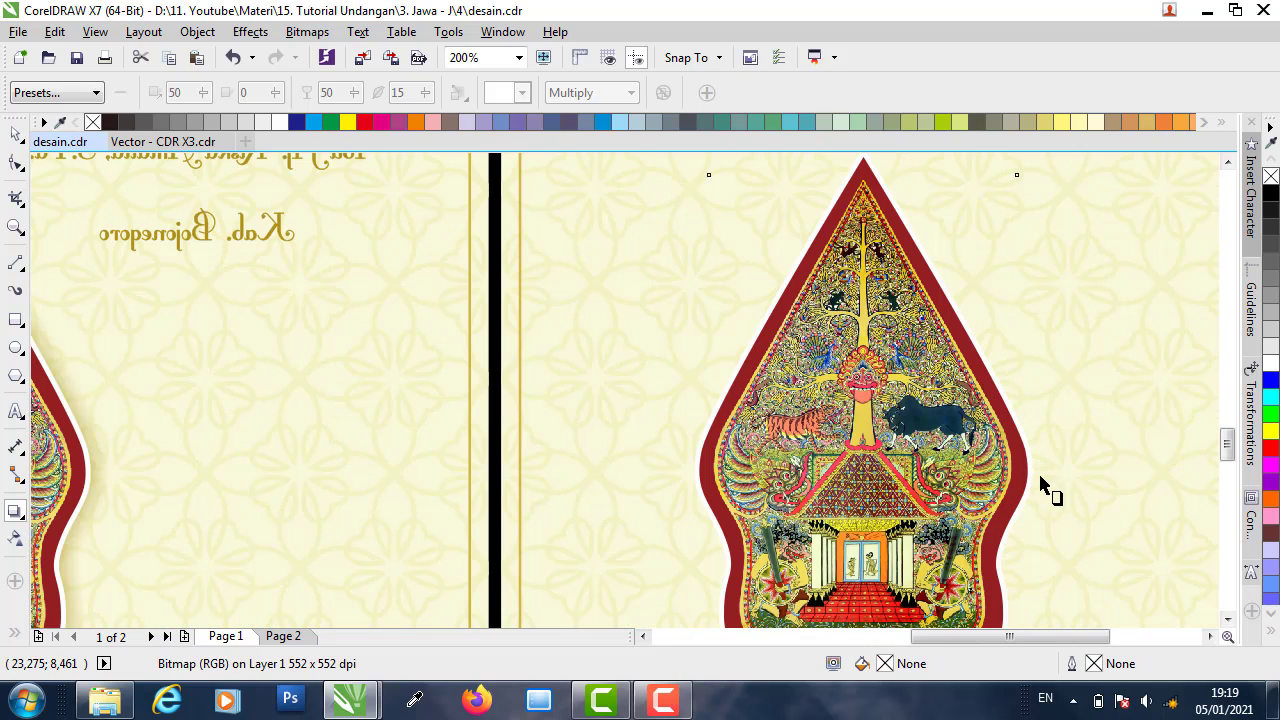
left_click(703, 478)
left_click_drag(703, 478, 1044, 416)
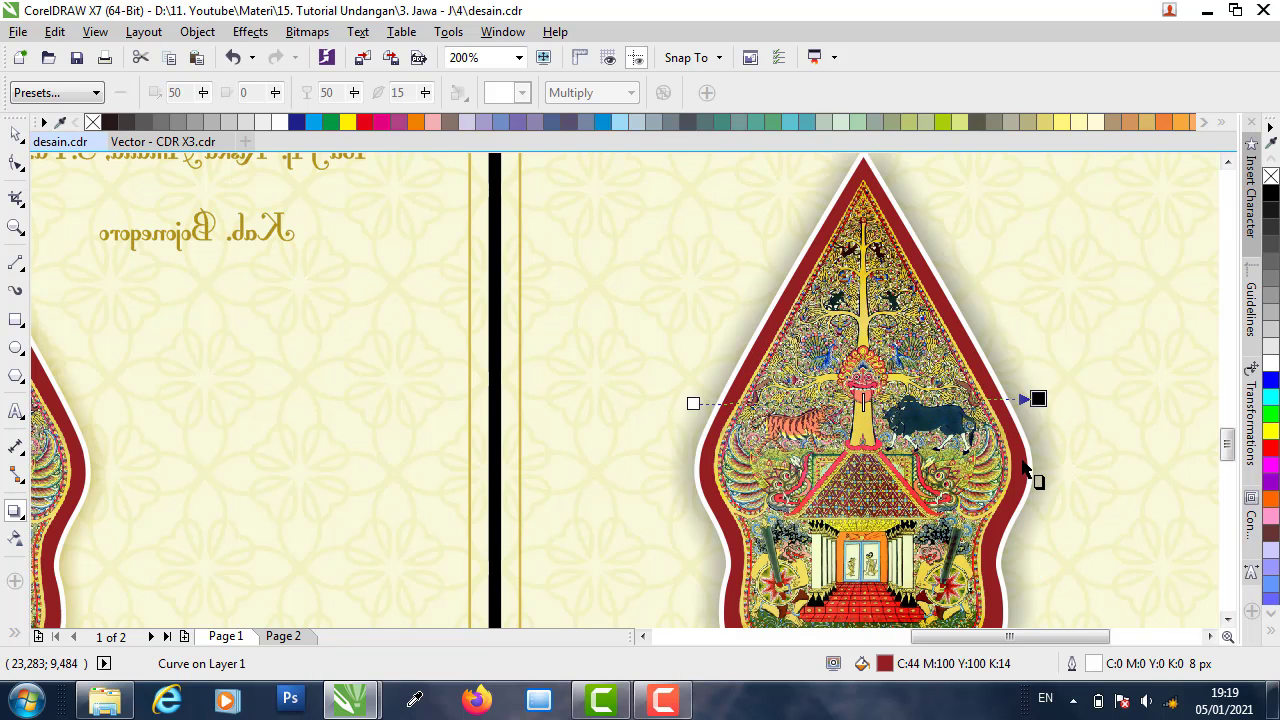
scroll(1036, 466, "up", 1)
left_click_drag(1045, 333, 1020, 340)
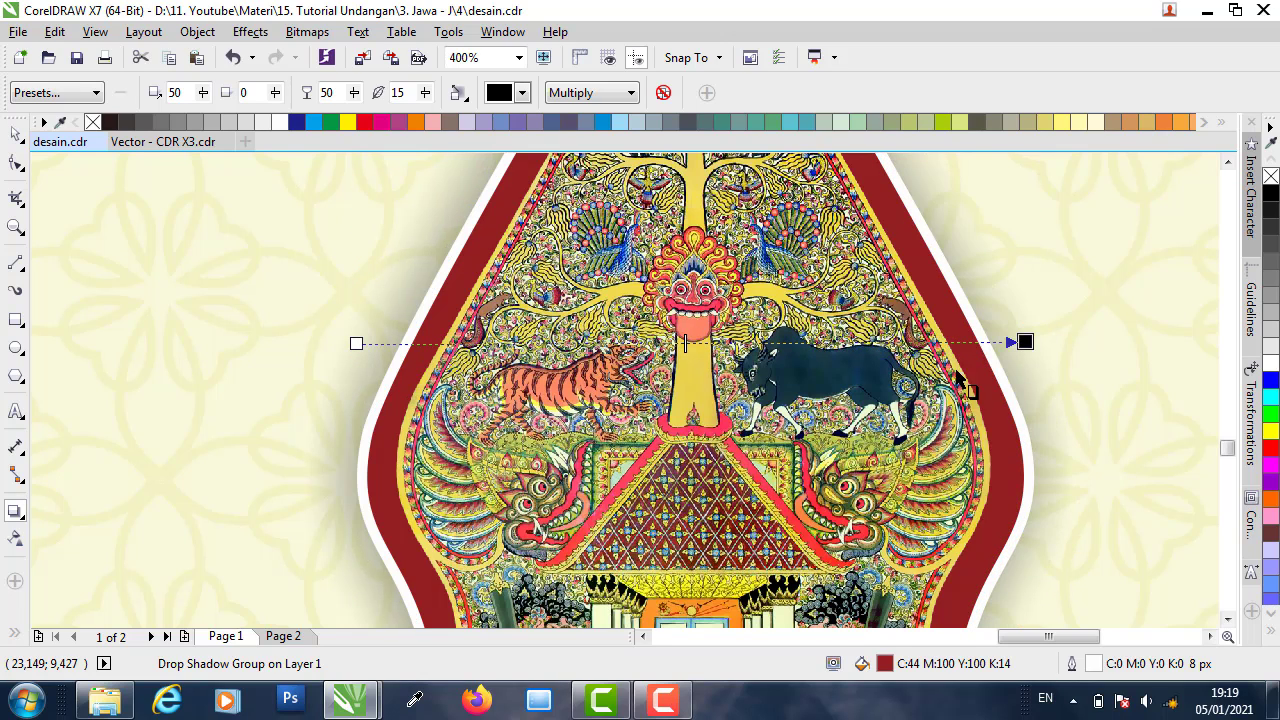
key("F3")
scroll(912, 378, "down", 1)
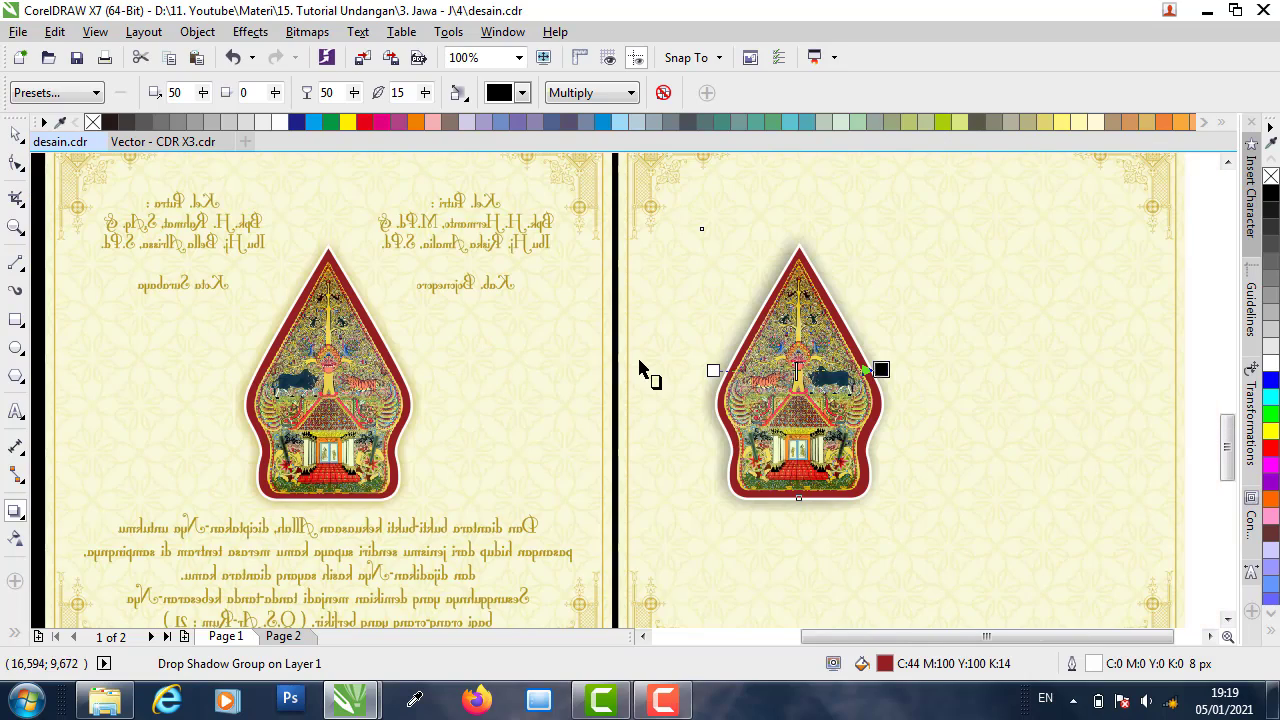
- Set the gunungan's drop shadow colour to the gold sampled from the panel's border line (C21 M28 Y77 K0)
scroll(645, 368, "up", 1)
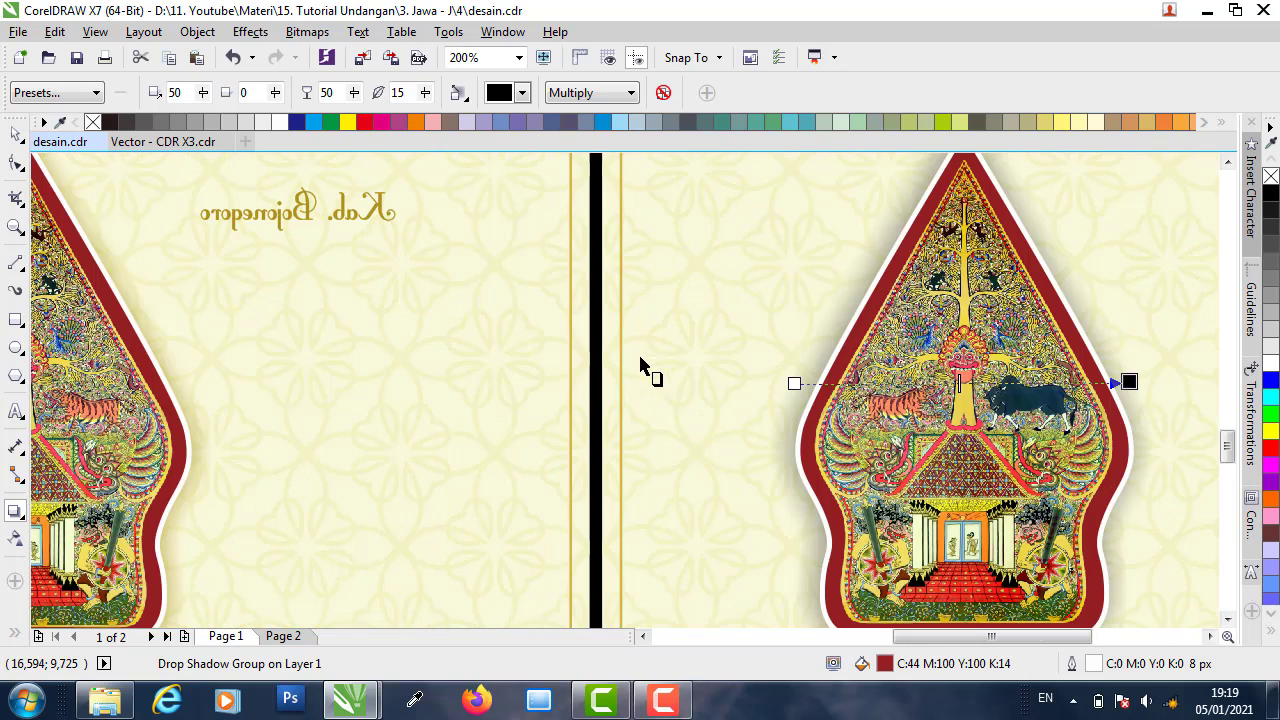
left_click(521, 92)
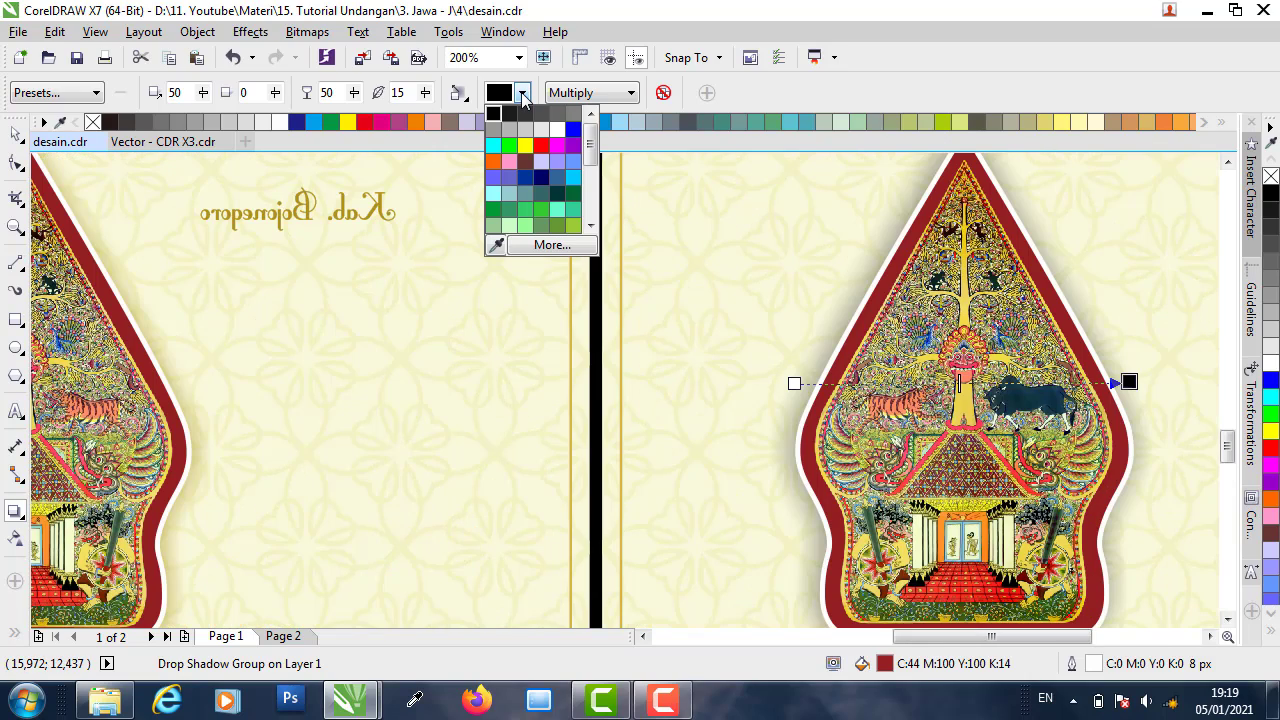
left_click(498, 247)
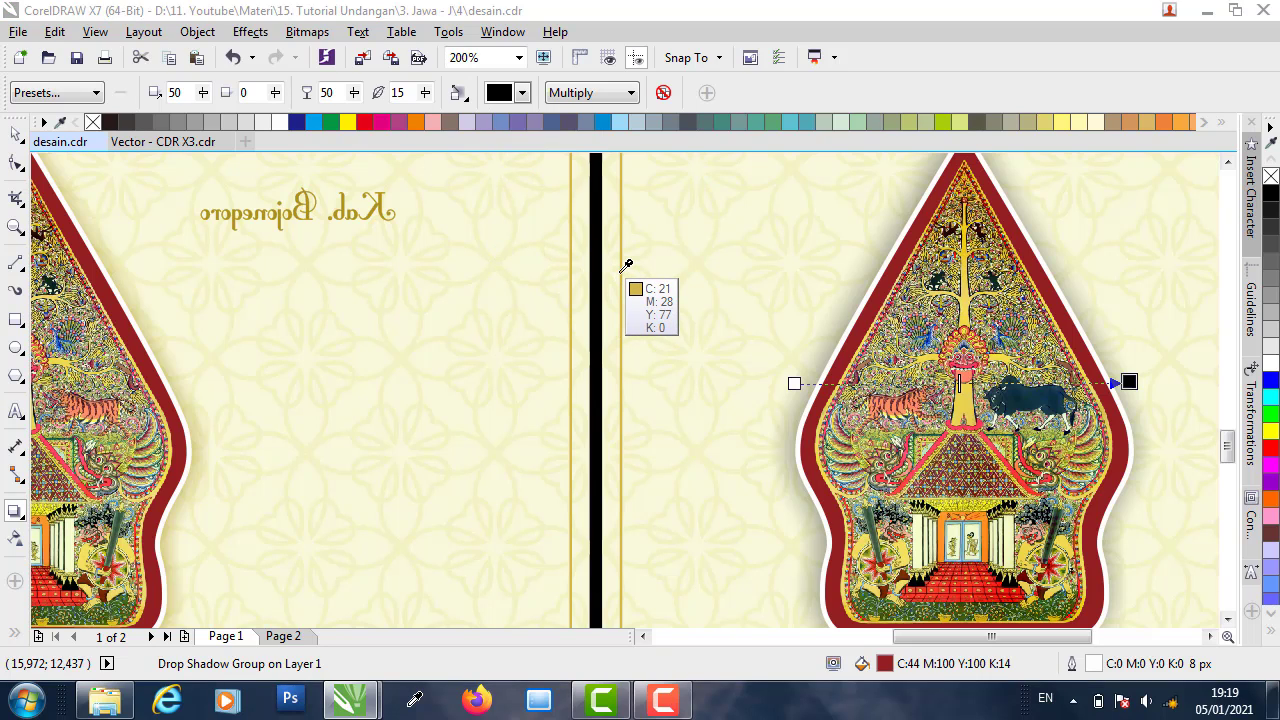
left_click(625, 268)
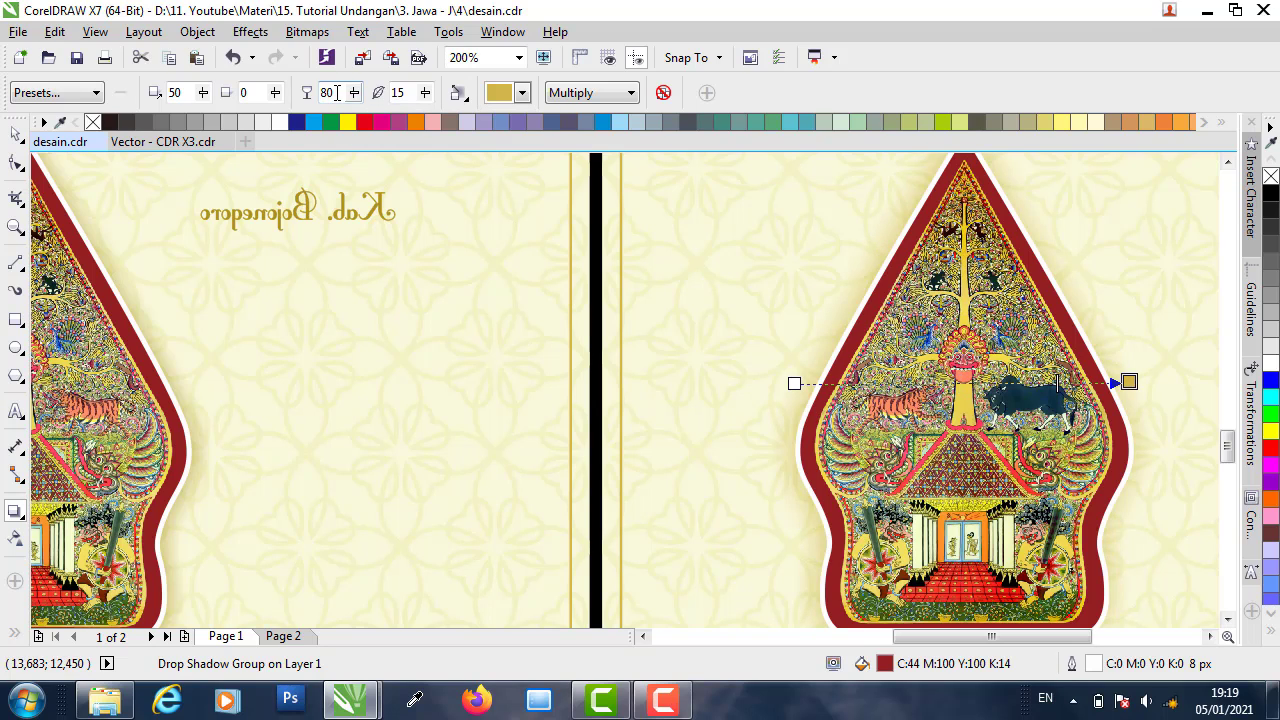
- Set the gunungan's drop shadow opacity to 70 and its feathering to 10
type("7")
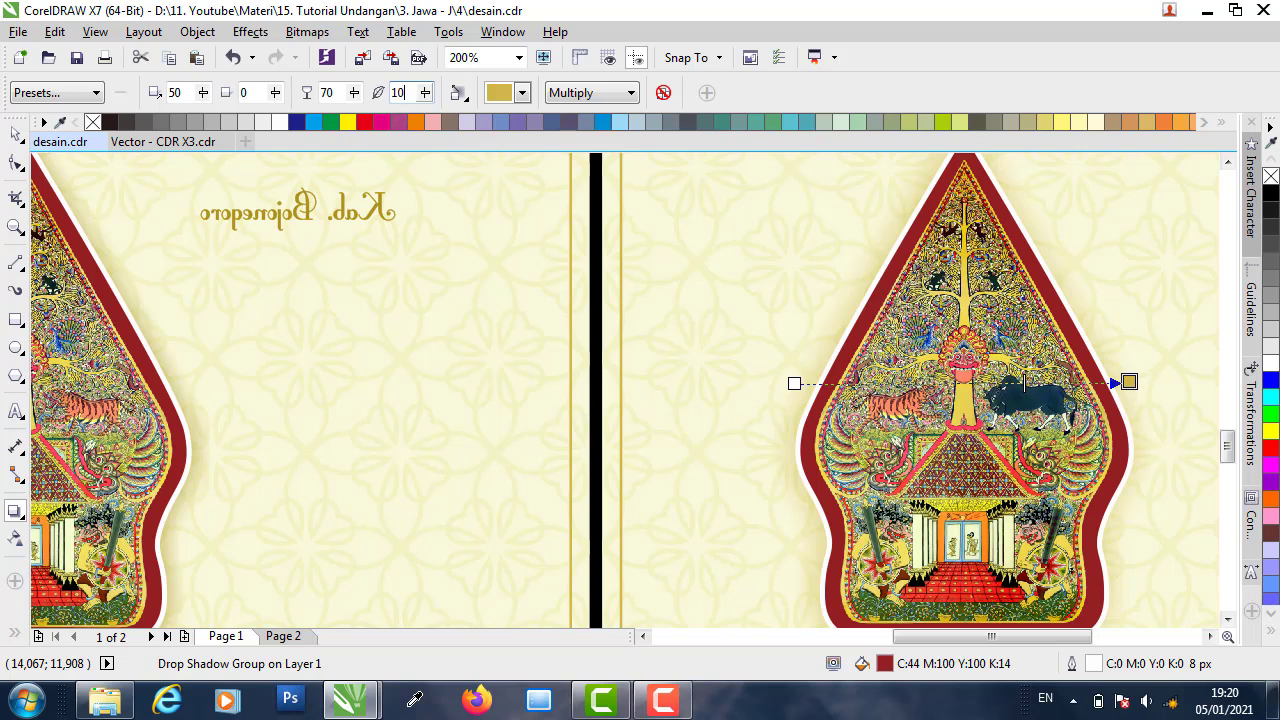
type("10")
key("Return")
left_click(15, 133)
- Group the gunungan picture together with the dark red shape and its drop shadow
scroll(790, 308, "down", 2)
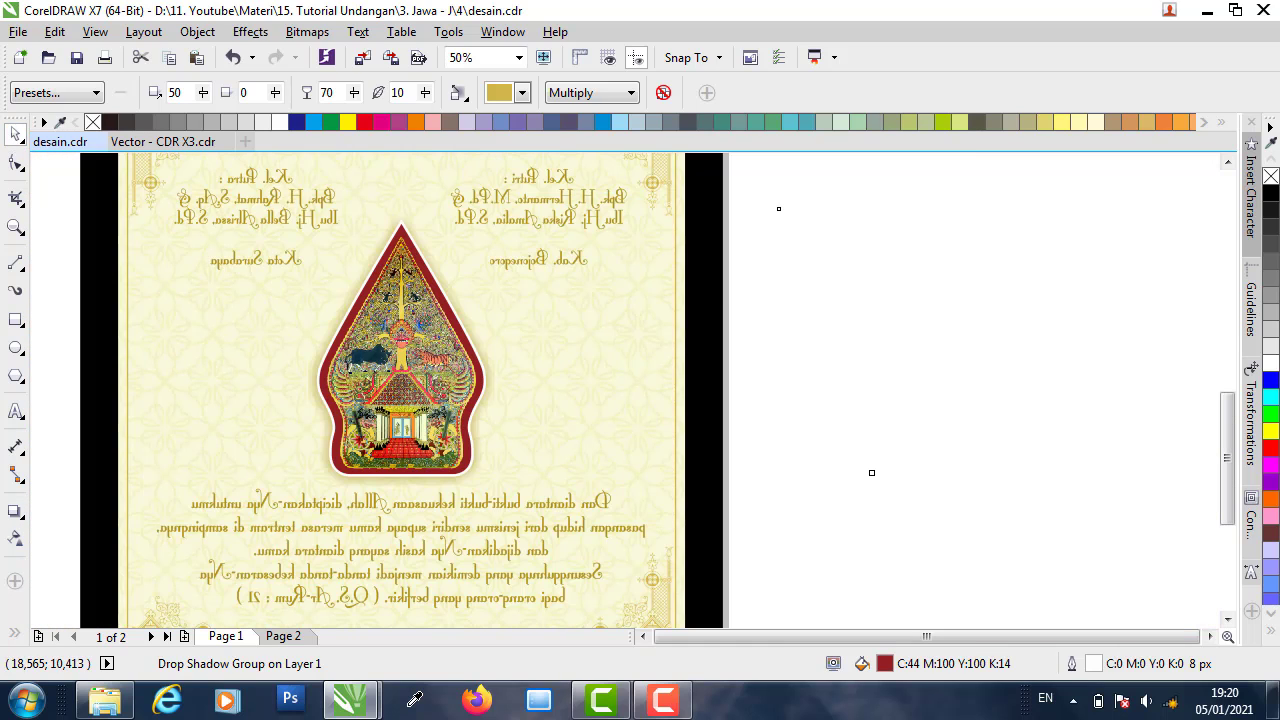
left_click_drag(1066, 276, 985, 252)
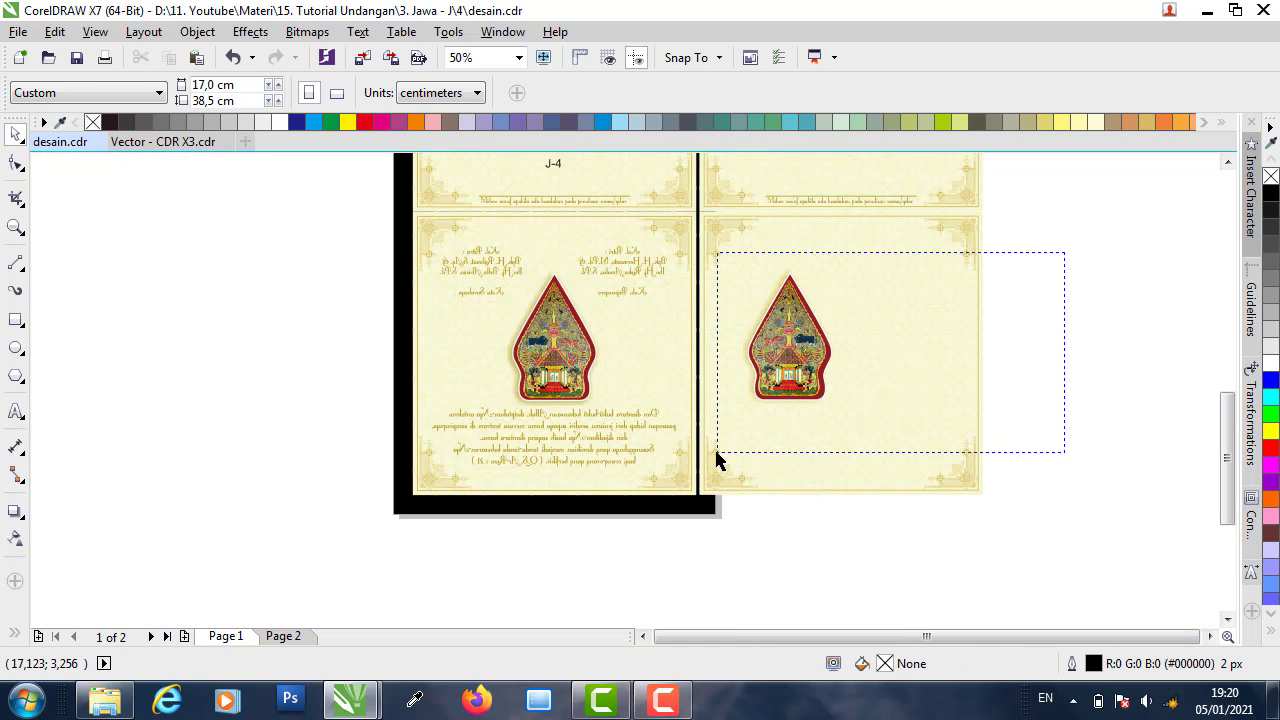
left_click_drag(716, 455, 717, 453)
right_click(789, 232)
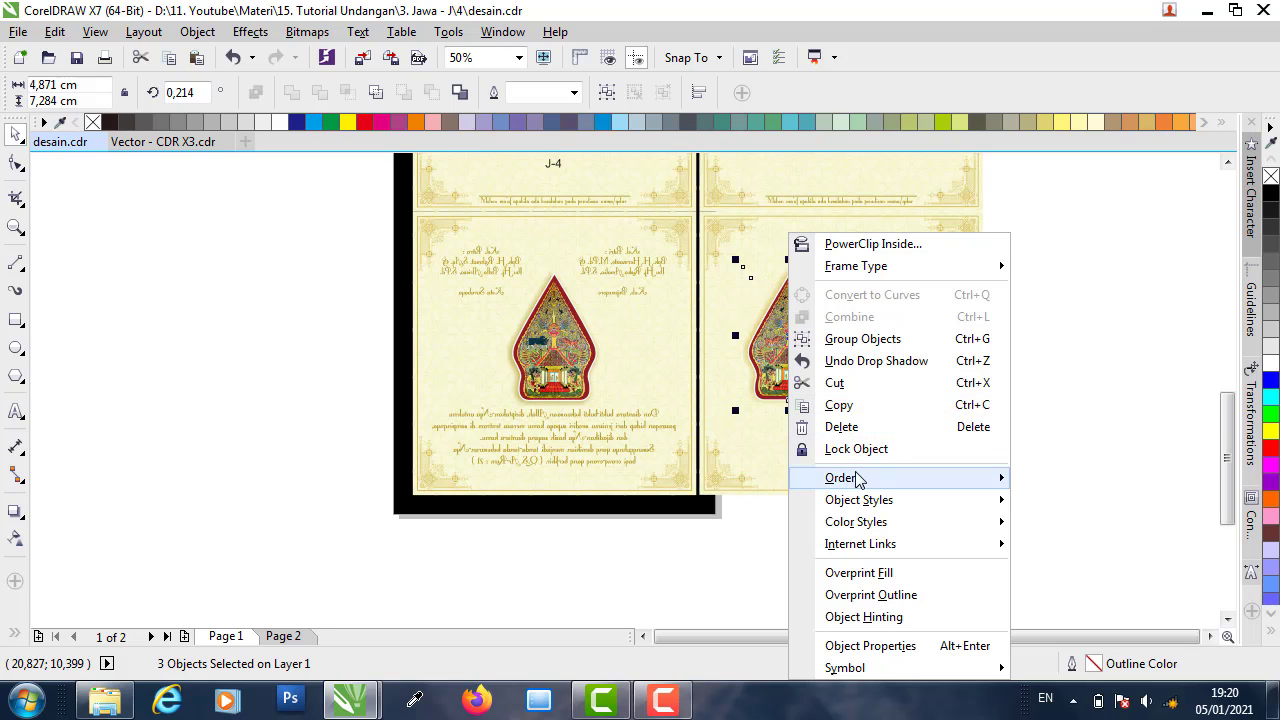
left_click(870, 340)
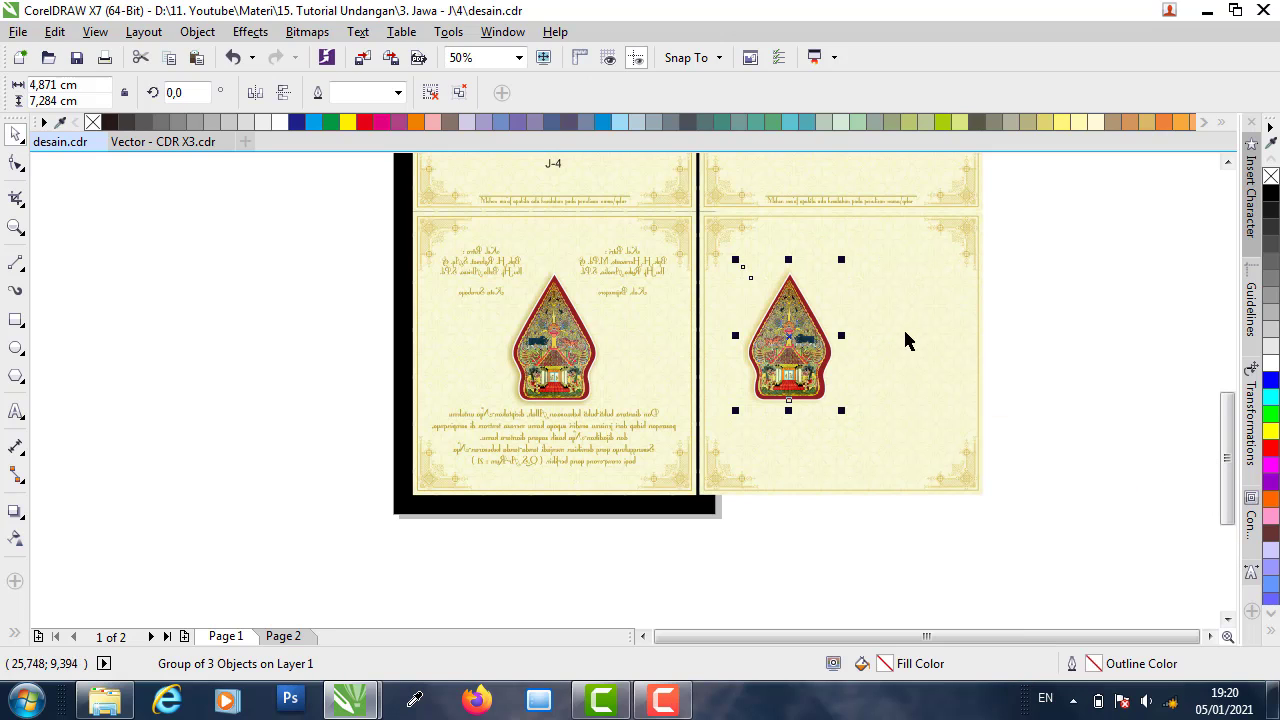
- Centre the gunungan group horizontally and vertically on the lower panel's patterned background, and select only the group again
left_click(931, 313, "shift")
key("c")
key("e")
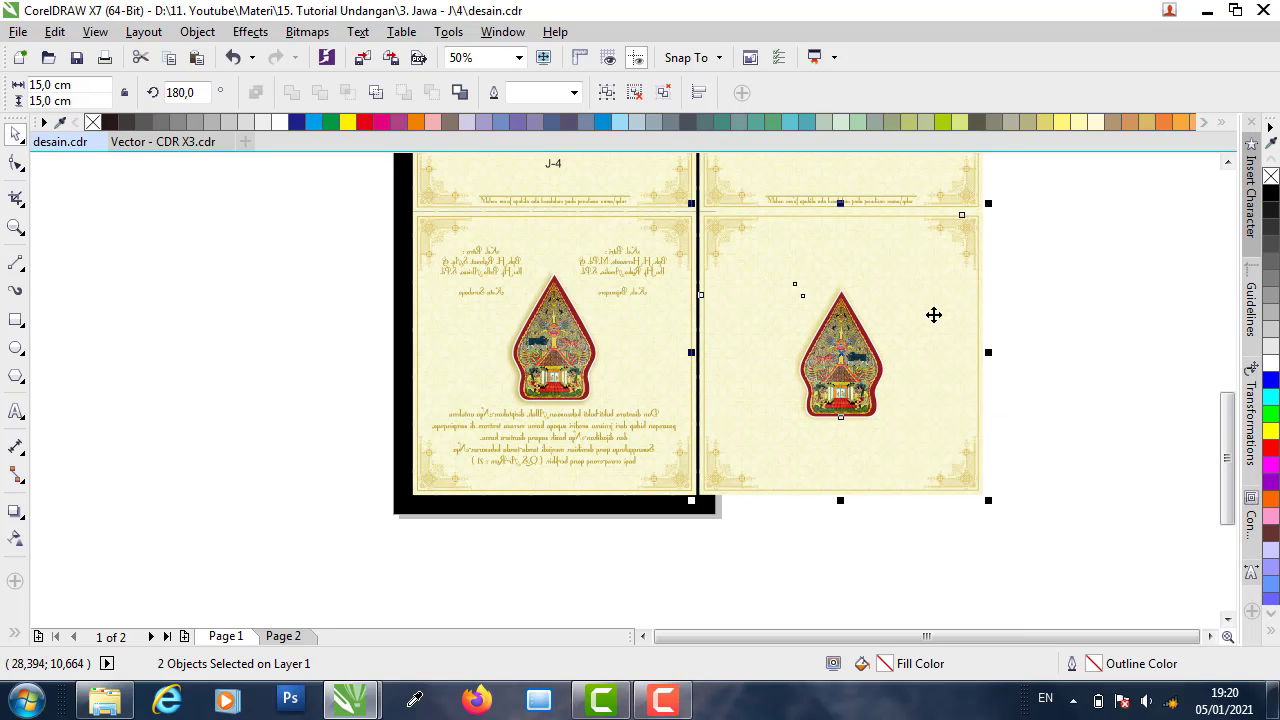
left_click(1048, 307)
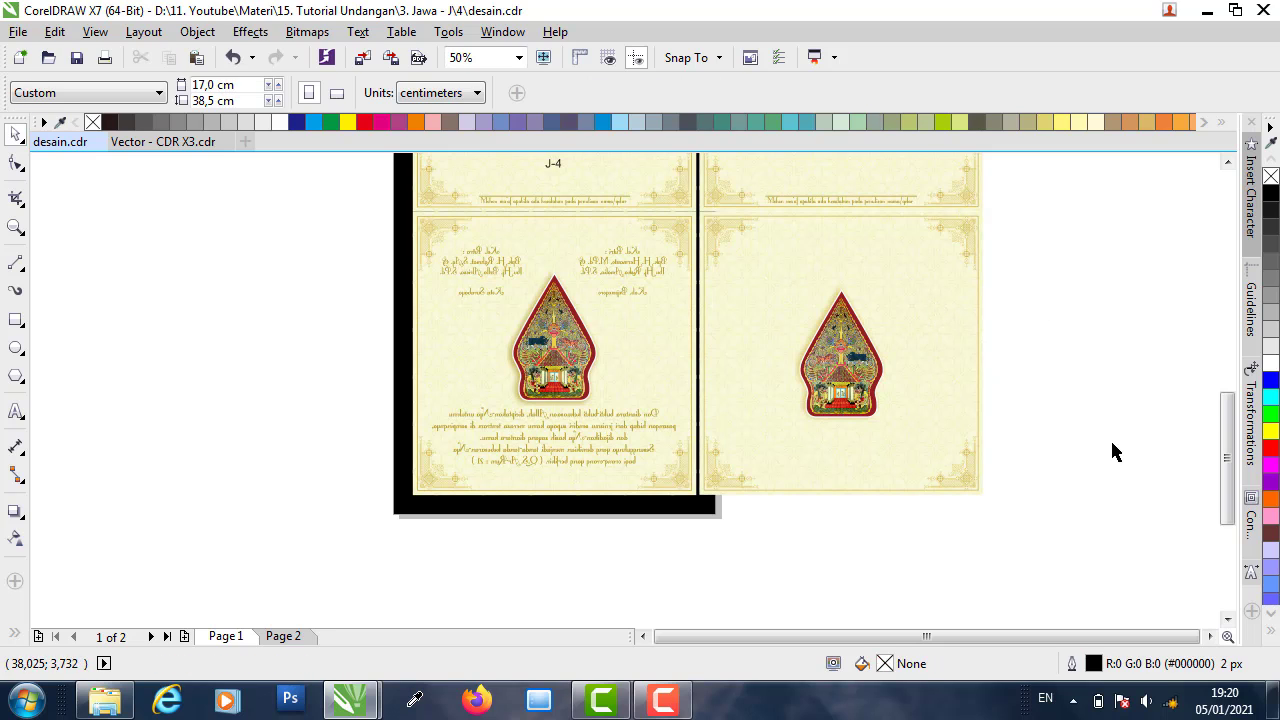
left_click_drag(1108, 441, 805, 251)
left_click(842, 358)
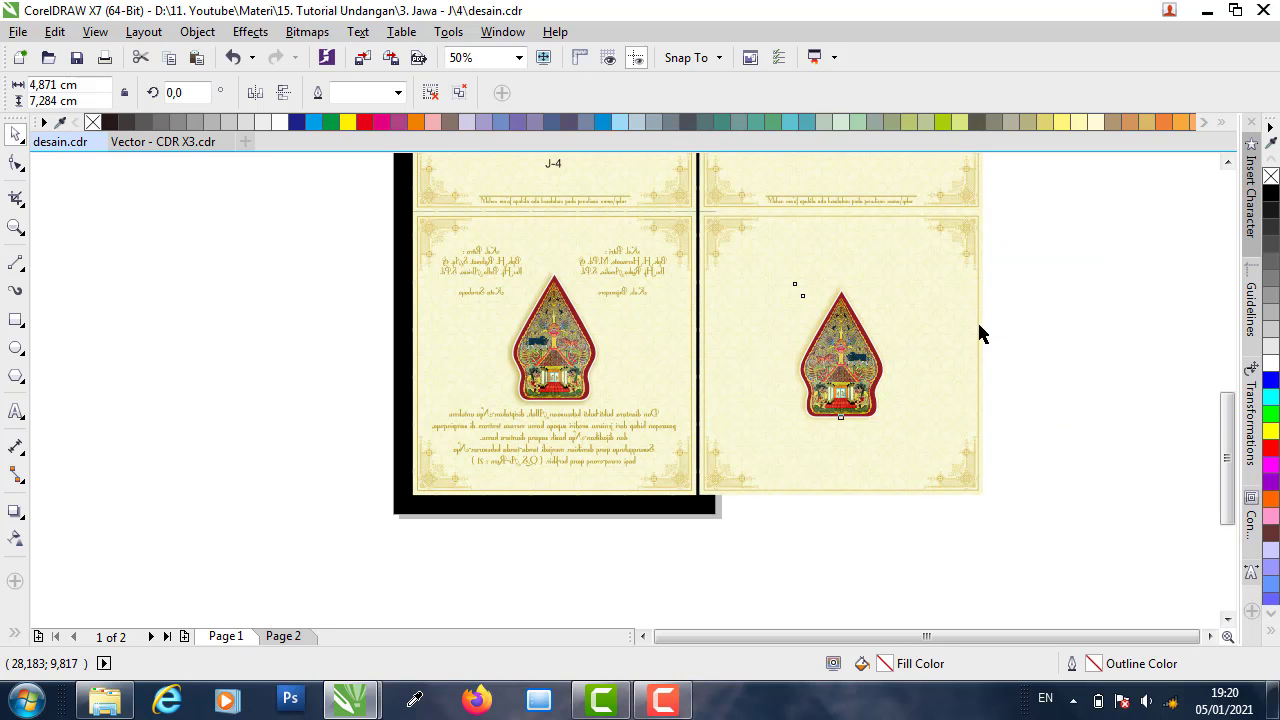
- Move the gunungan group straight up on the new lower panel to match the height of the finished panel's gunungan
left_click(1062, 319)
left_click(800, 289)
left_click_drag(800, 289, 843, 302)
left_click(1106, 325)
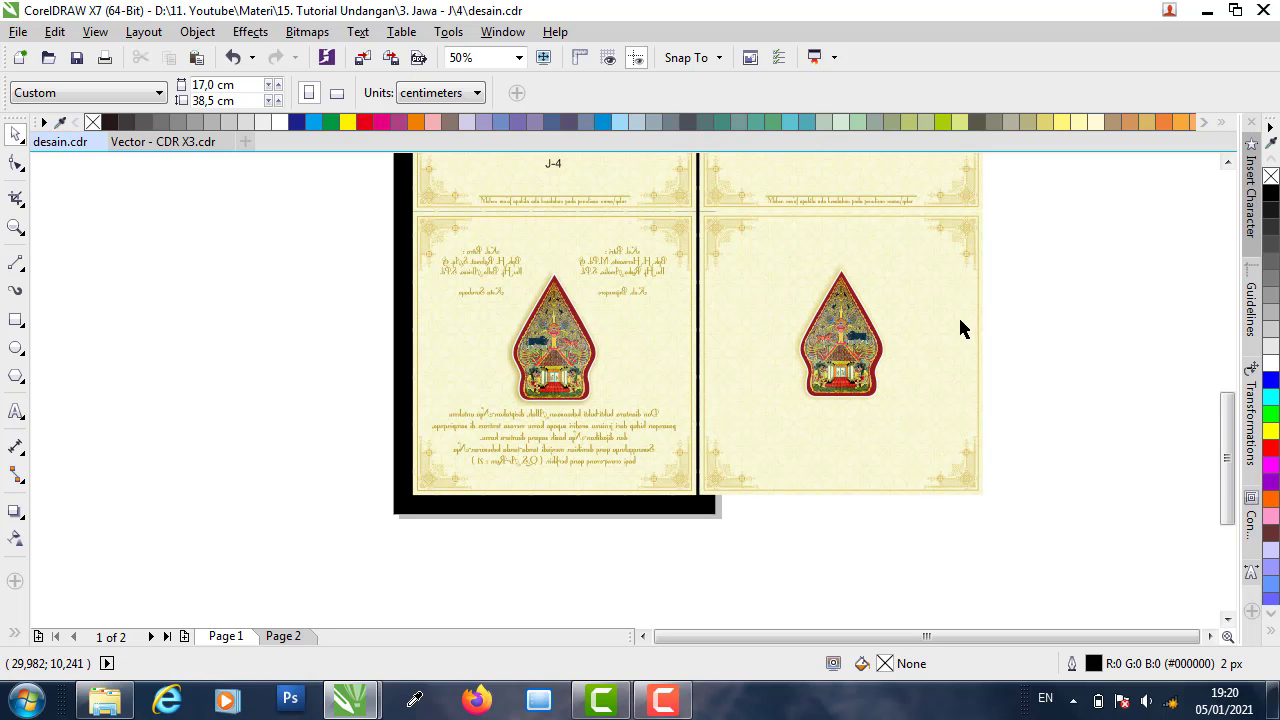
- Mirror the finished lower panel's group horizontally so its text reads normally, and ungroup it
scroll(879, 421, "up", 1)
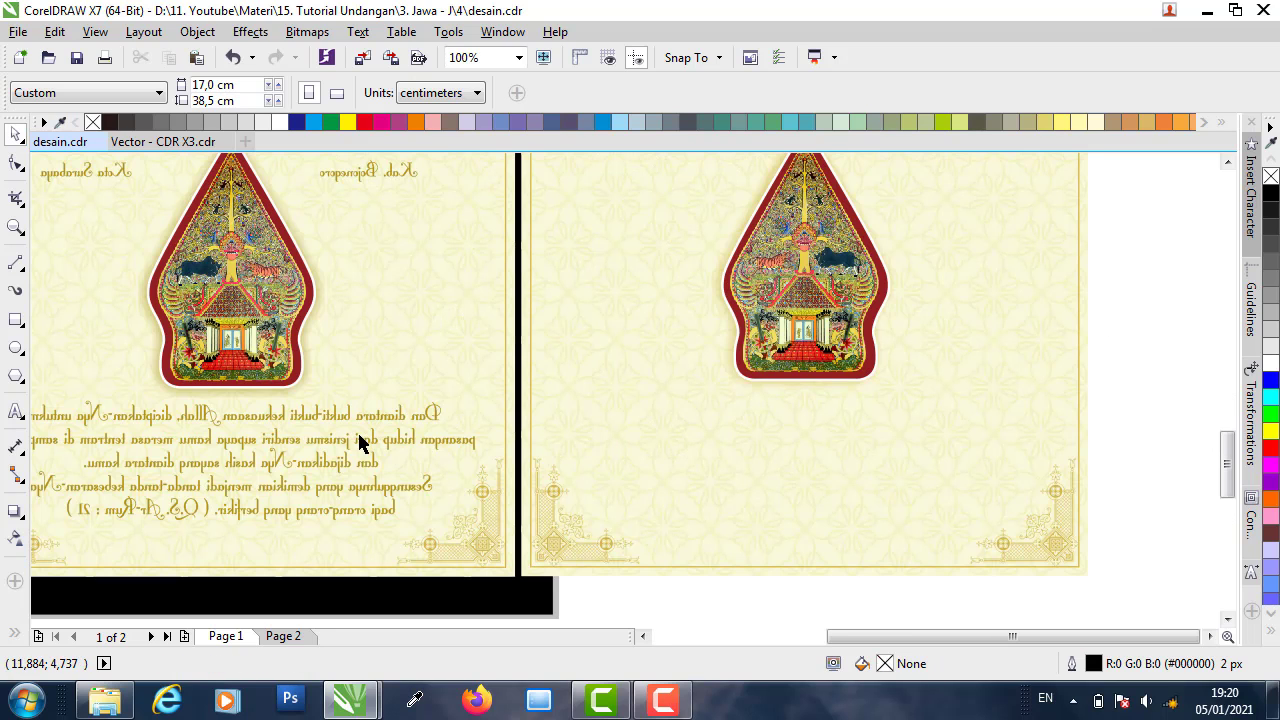
left_click(303, 414)
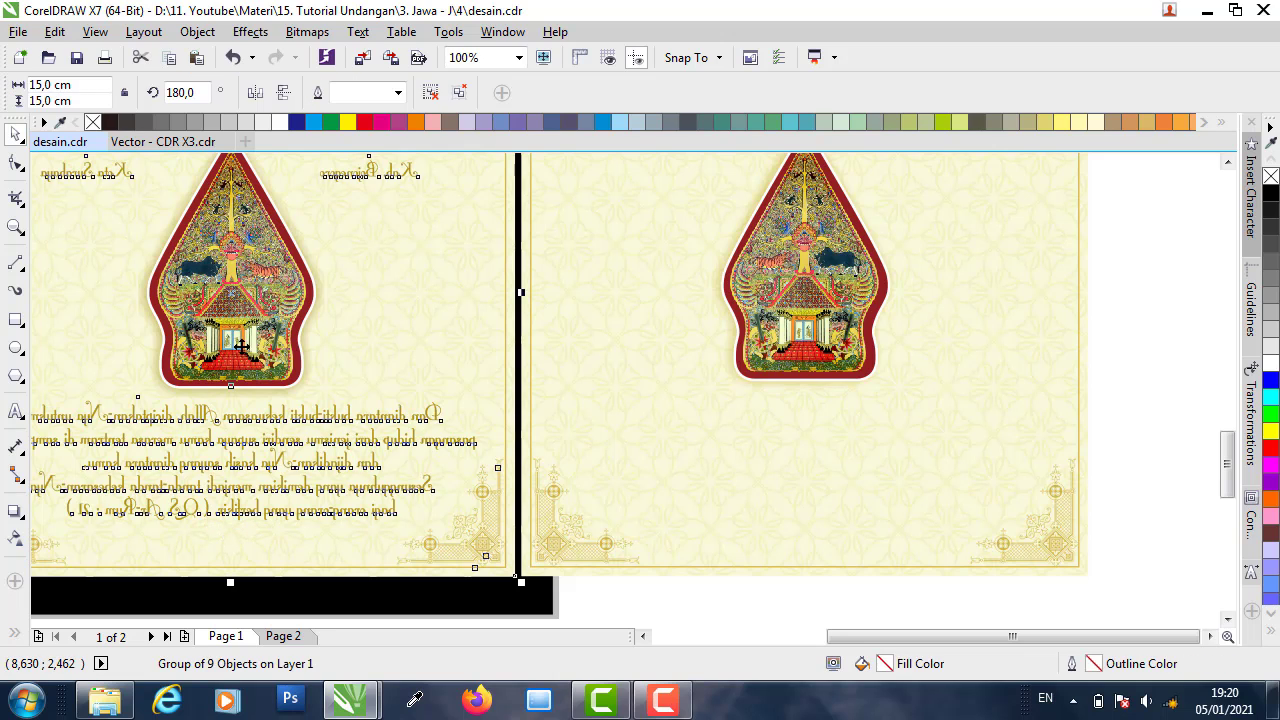
left_click(255, 92)
left_click(1134, 334)
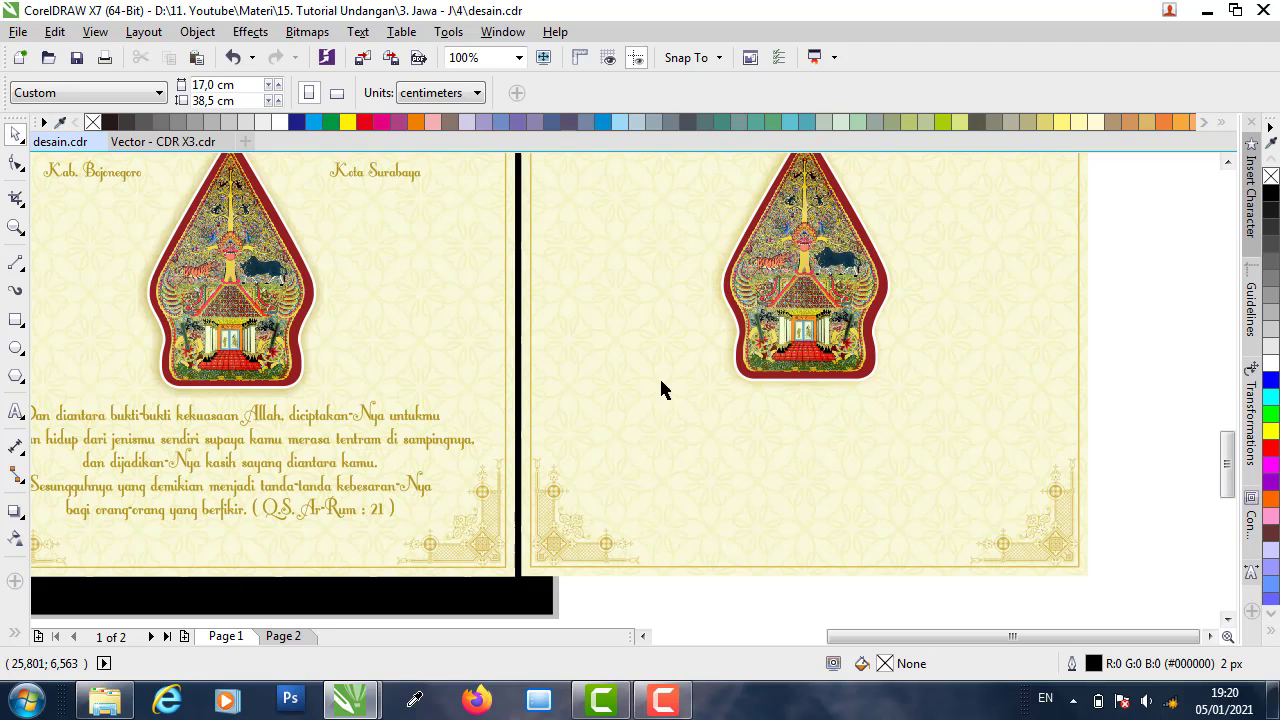
left_click(355, 480)
key("ctrl+u")
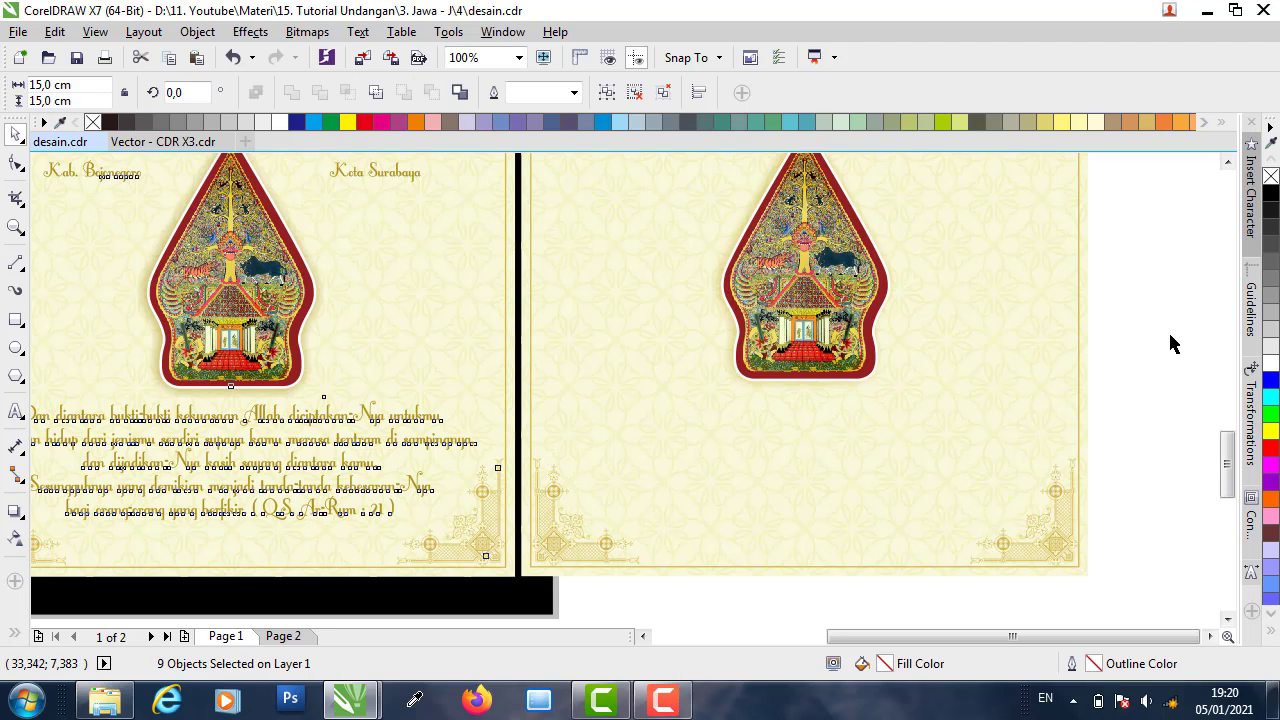
left_click(1168, 343)
- Check the verse beneath the finished panel's gunungan as editable text and place a copy of it beneath the new panel's gunungan
double_click(249, 415)
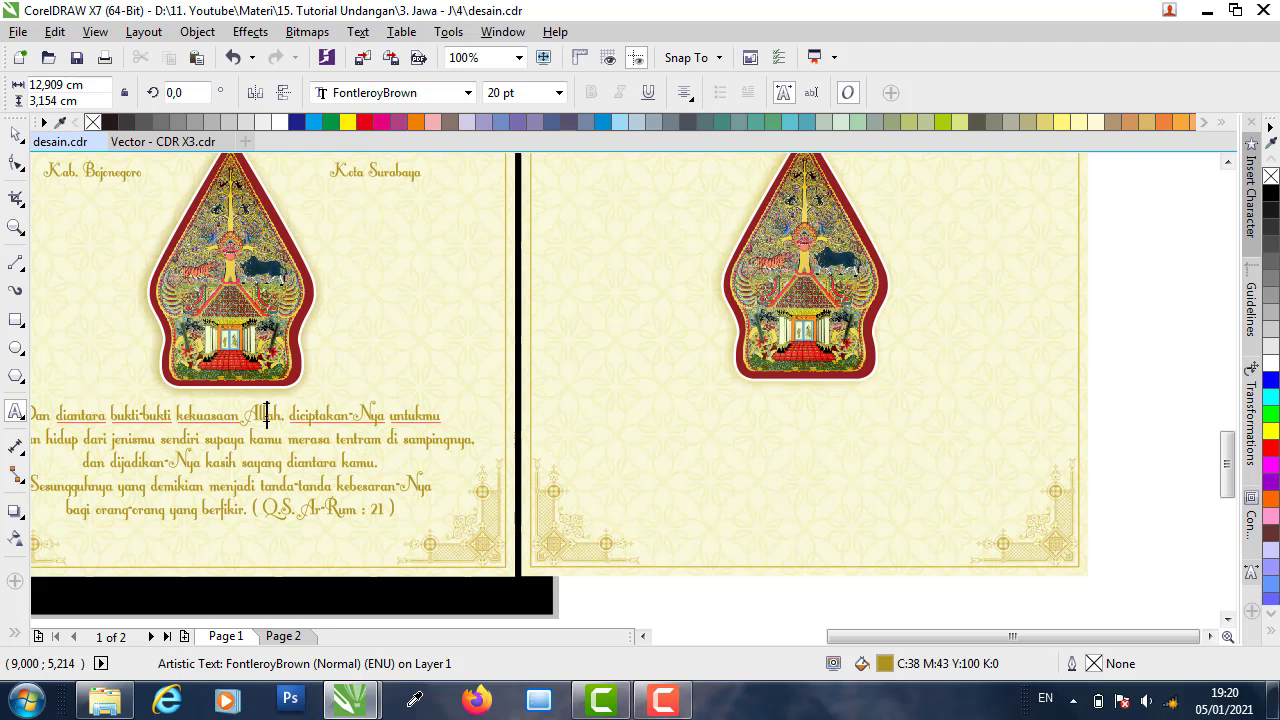
key("ctrl+shift+Left")
key("ctrl+shift+Left")
key("ctrl+shift+Left")
key("Left")
left_click(14, 134)
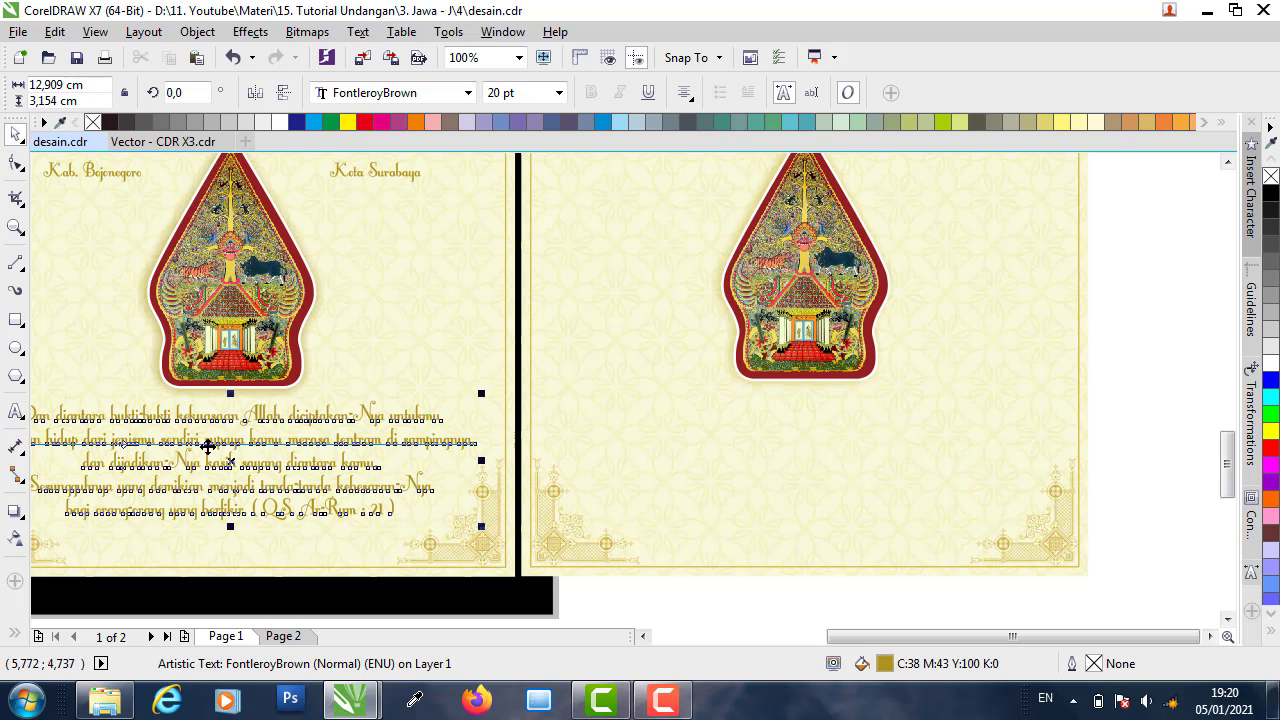
left_click_drag(211, 448, 702, 456)
right_click(702, 456)
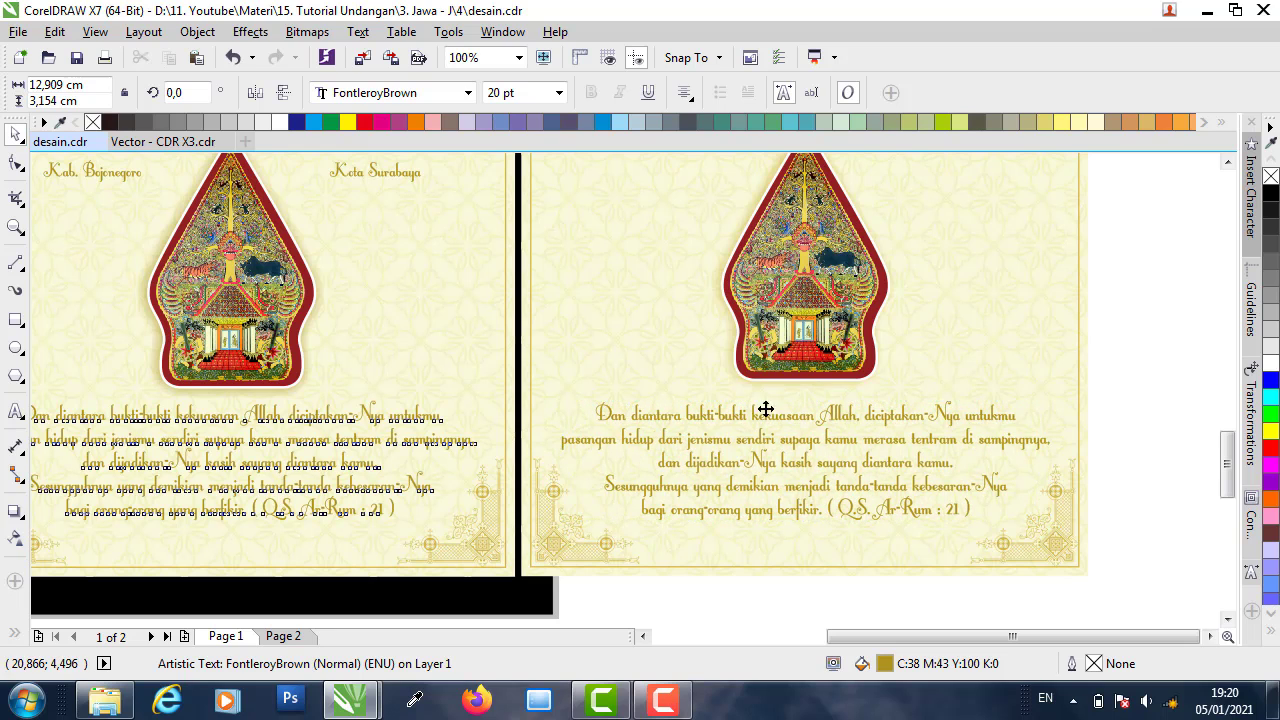
left_click(1186, 266)
- Select the group with the two families' name texts above the gunungan on the finished panel
scroll(488, 344, "down", 1)
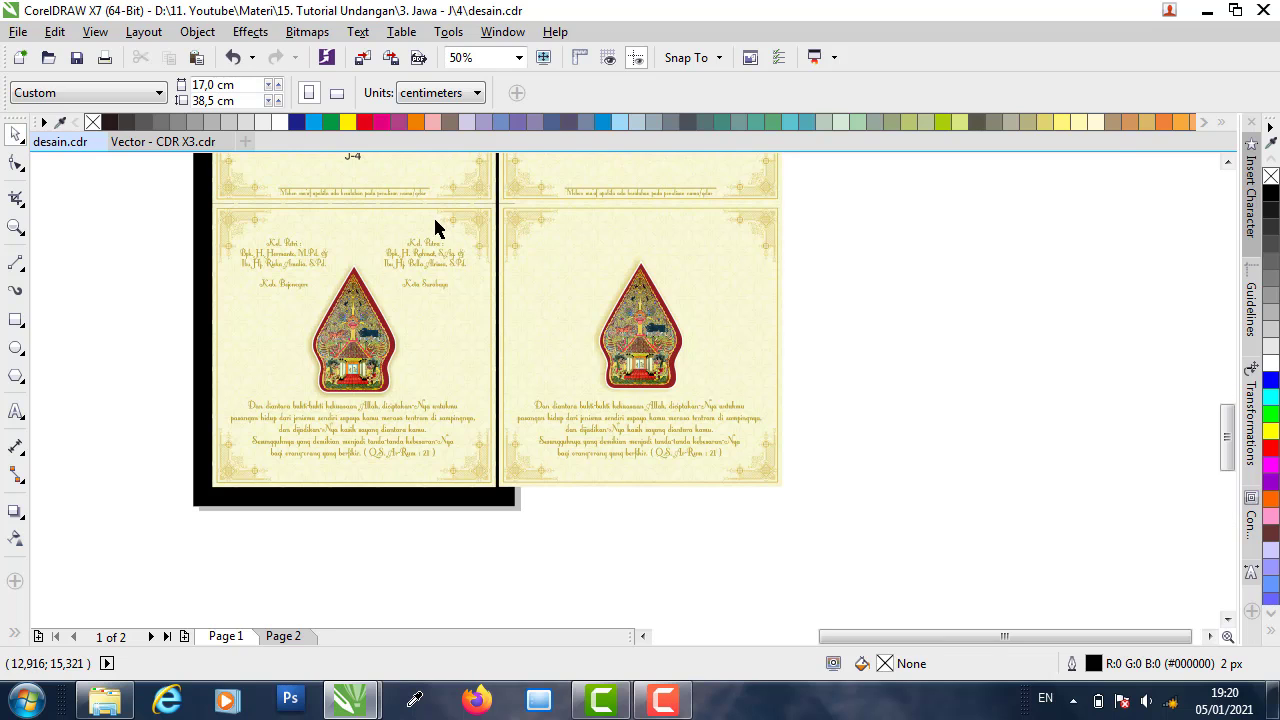
scroll(410, 256, "up", 1)
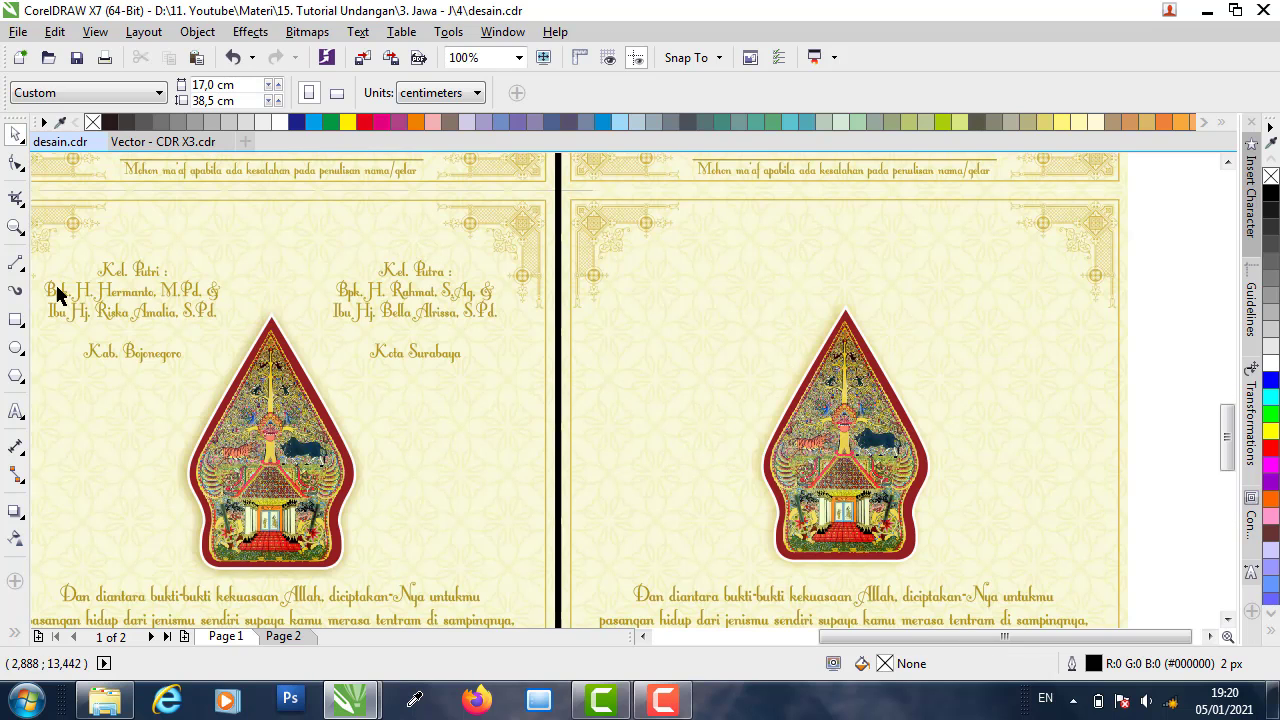
scroll(58, 285, "up", 1)
left_click(158, 300)
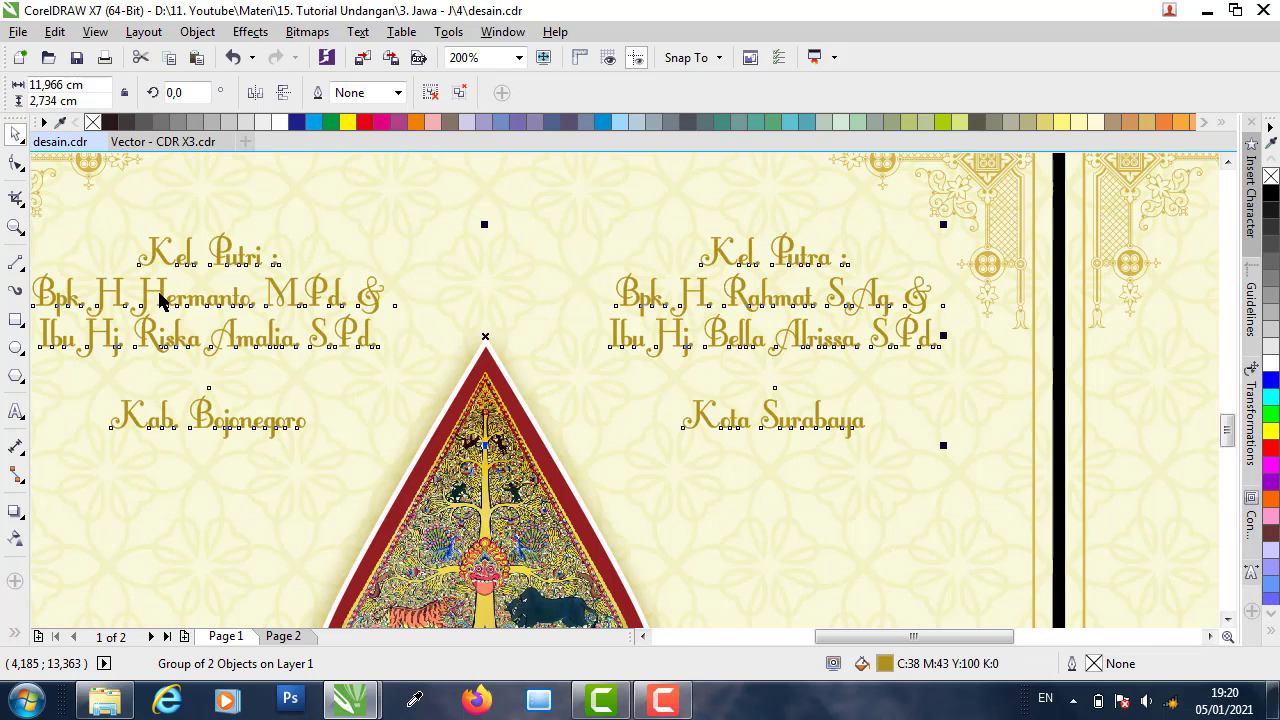
- Ungroup the two parents' text blocks above the gunungan ornament on the first invitation panel
left_click(159, 292)
left_click(160, 292)
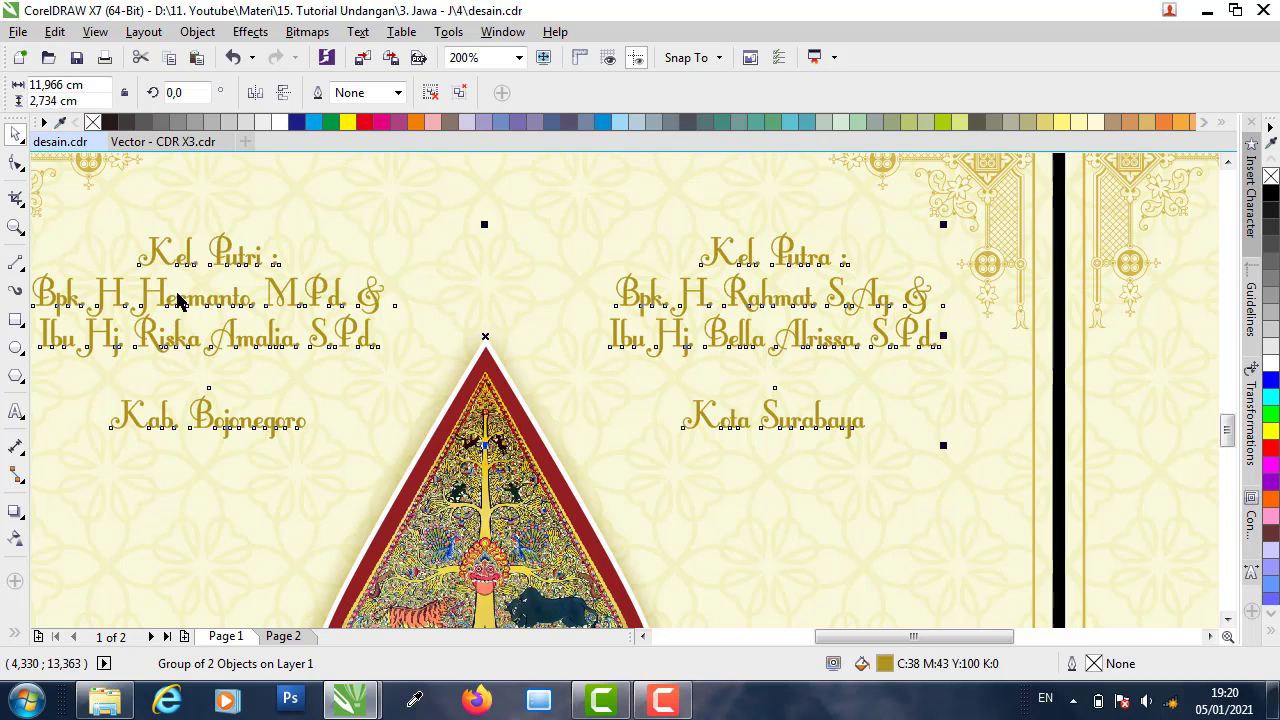
left_click(431, 92)
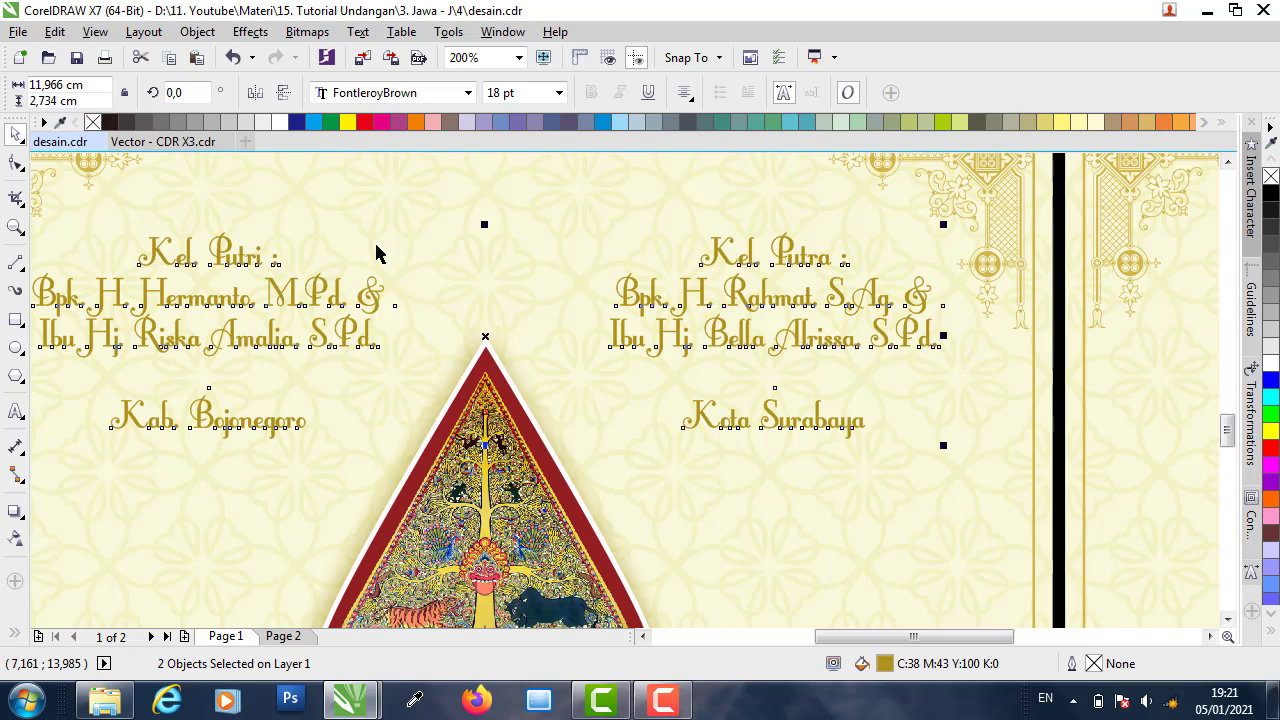
- Examine the heading, parents' names, titles and city in the bride's family text block without editing them
left_click(292, 314)
left_click(292, 310)
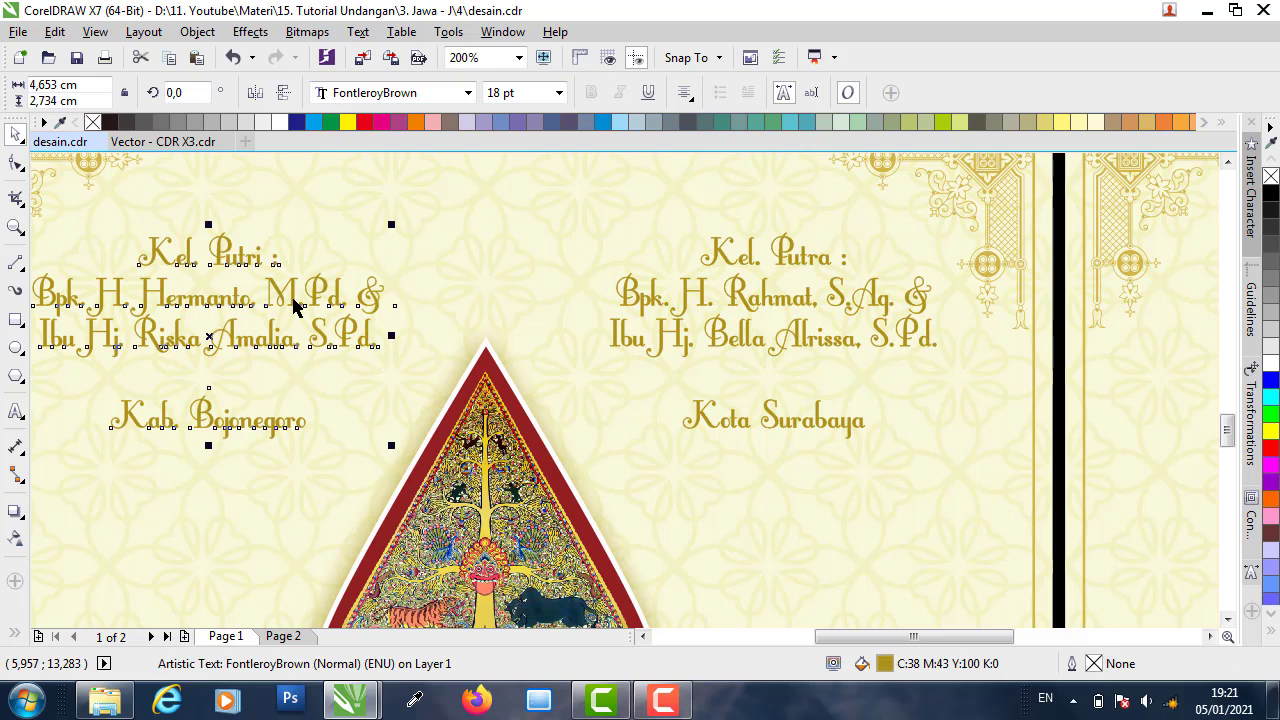
double_click(289, 294)
left_click_drag(157, 297, 358, 297)
left_click_drag(176, 337, 338, 335)
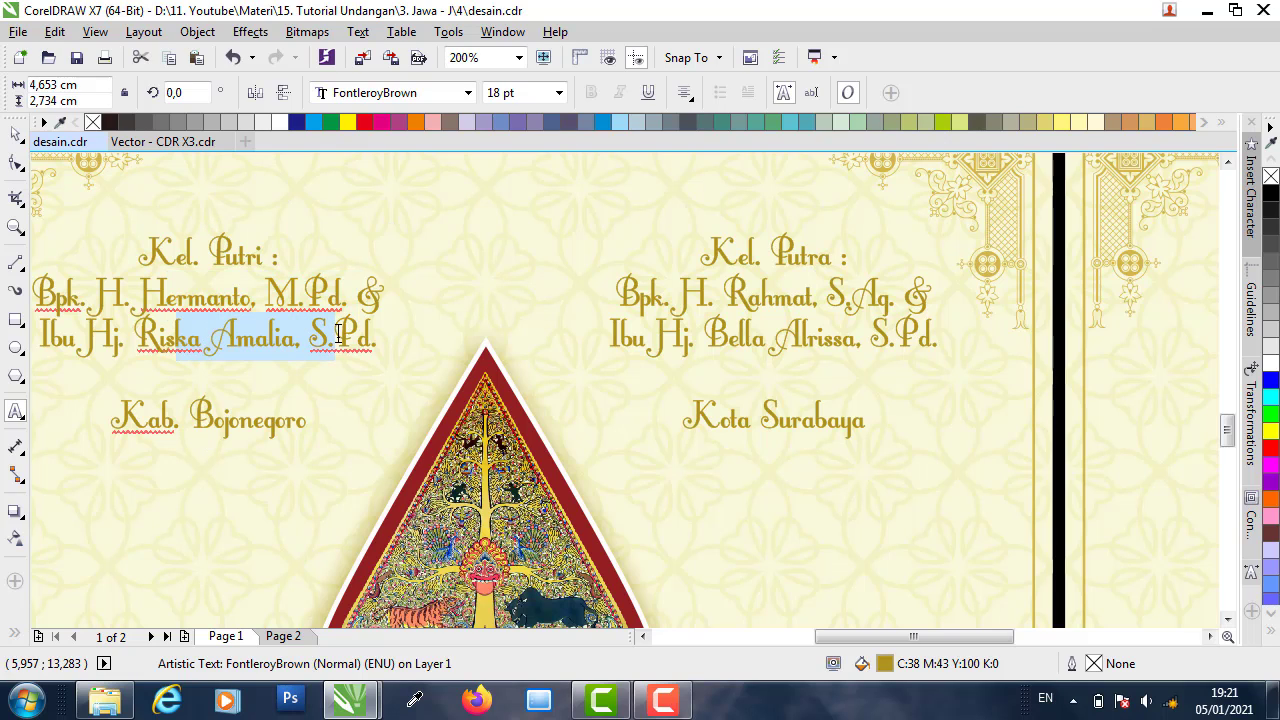
left_click_drag(192, 410, 286, 412)
left_click_drag(165, 297, 264, 297)
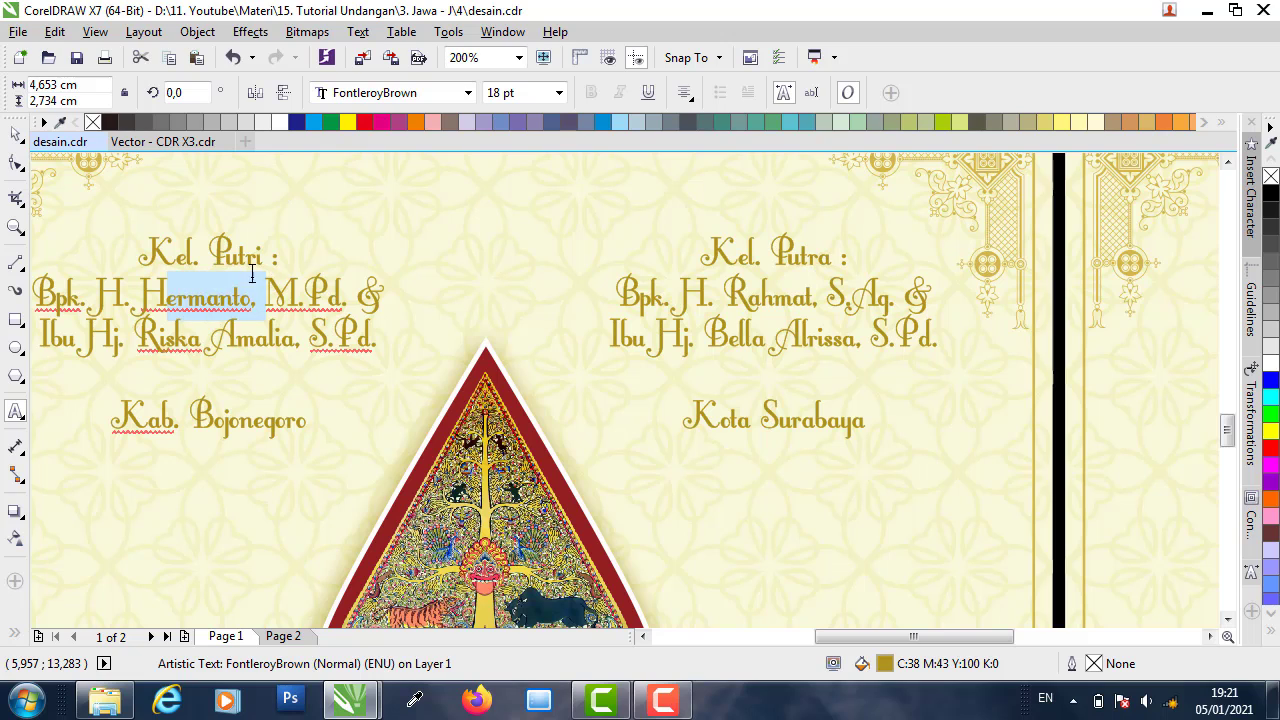
left_click_drag(228, 255, 246, 255)
left_click(15, 133)
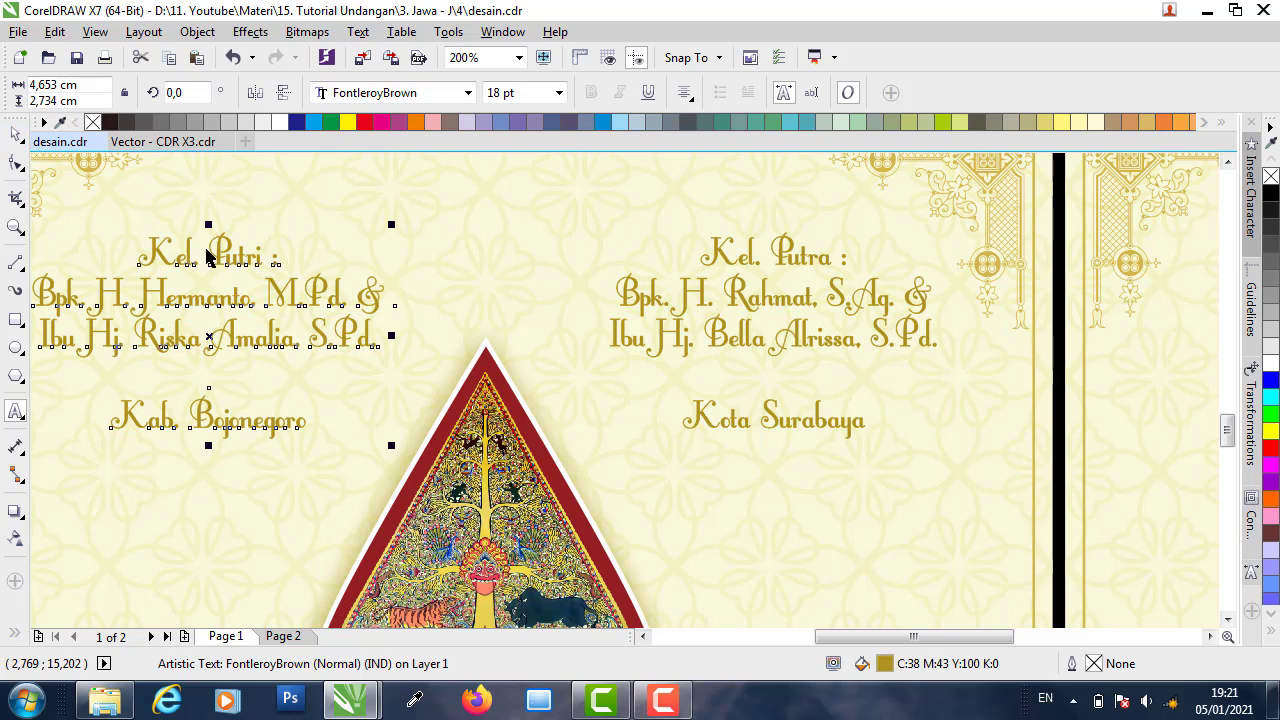
- Select both family text blocks and copy them to the matching place above the ornament on the second panel
left_click(760, 305)
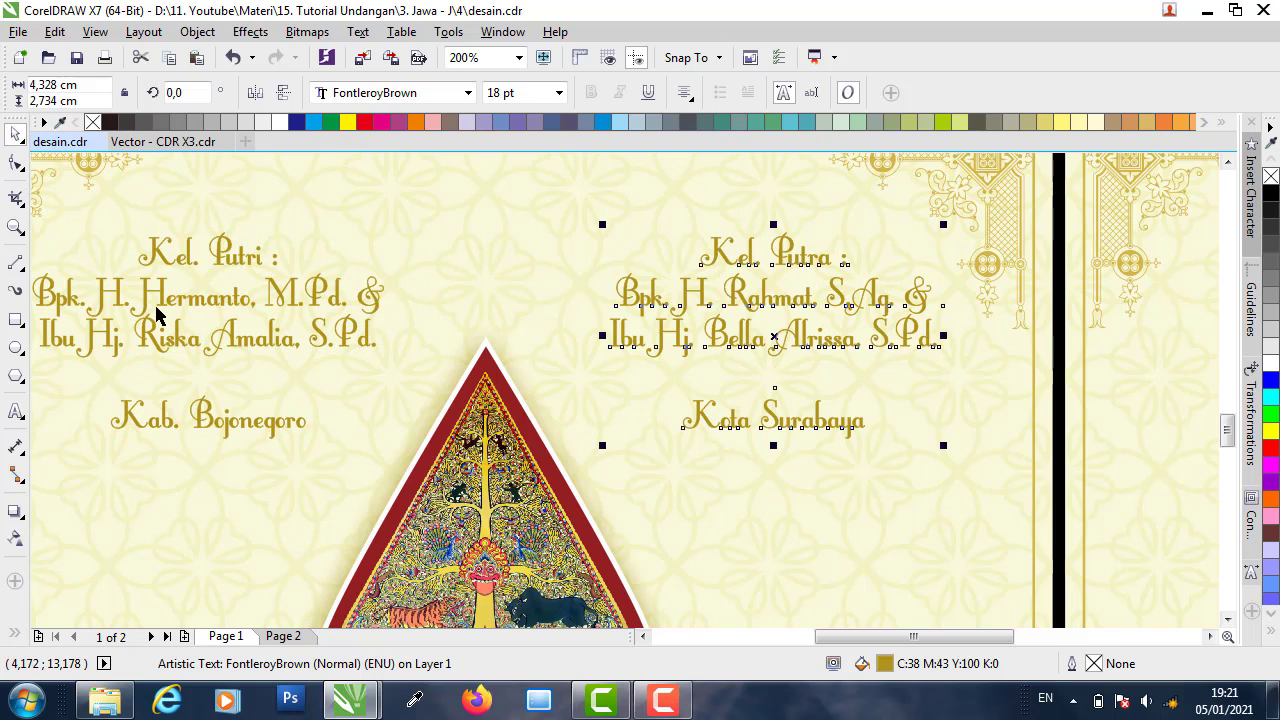
scroll(153, 300, "down", 2)
left_click(183, 311, "shift")
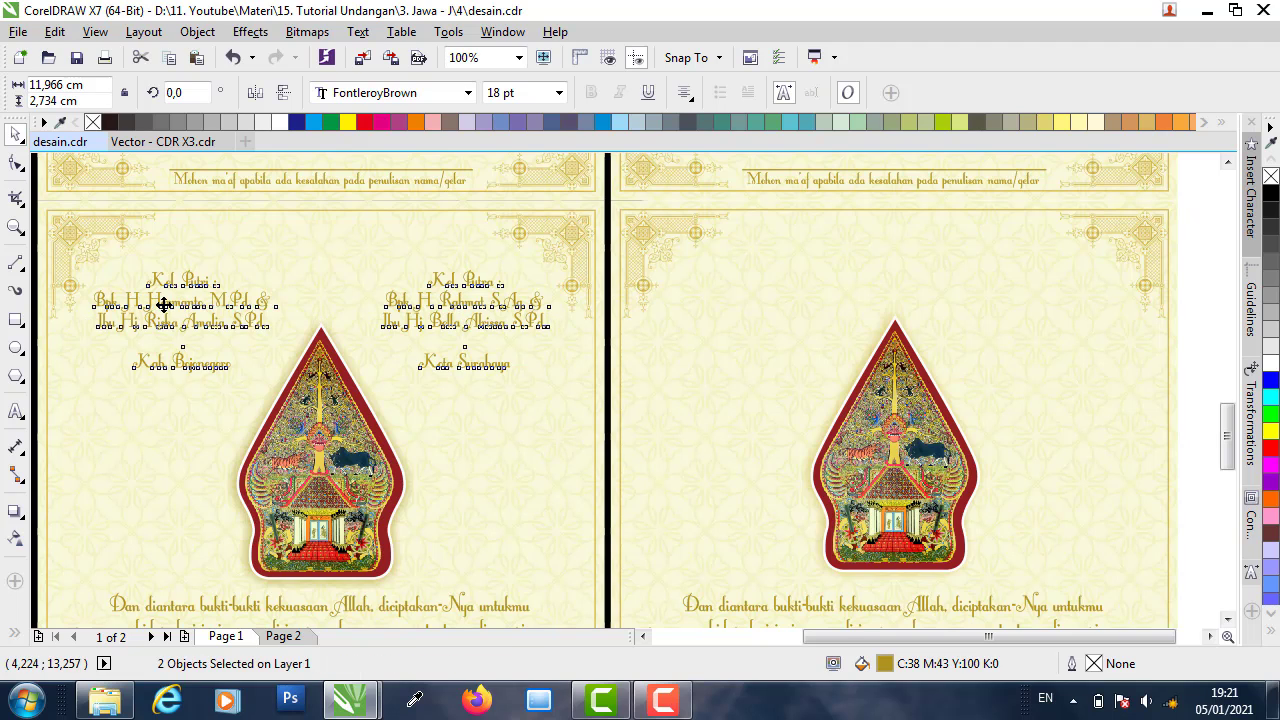
left_click_drag(645, 305, 740, 314)
right_click(740, 314)
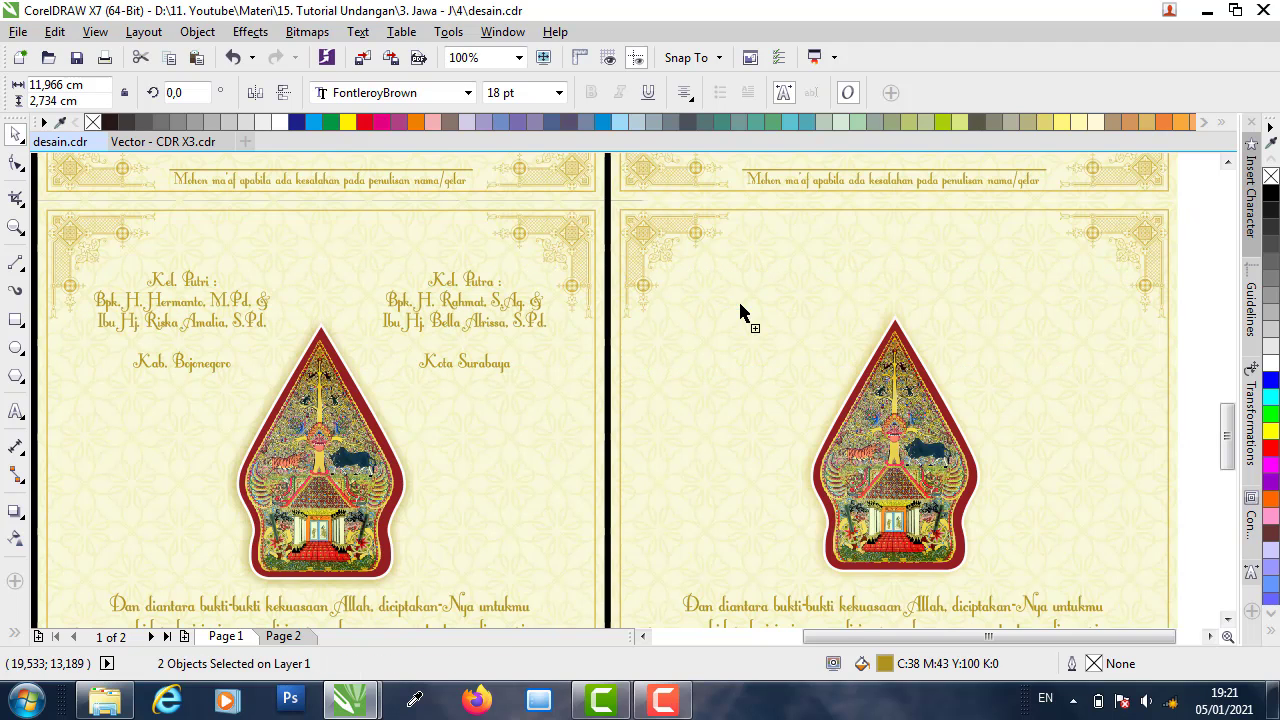
left_click(1179, 338)
- Group all the objects of the second gunungan panel, including the background, family text and verse
scroll(733, 366, "down", 1)
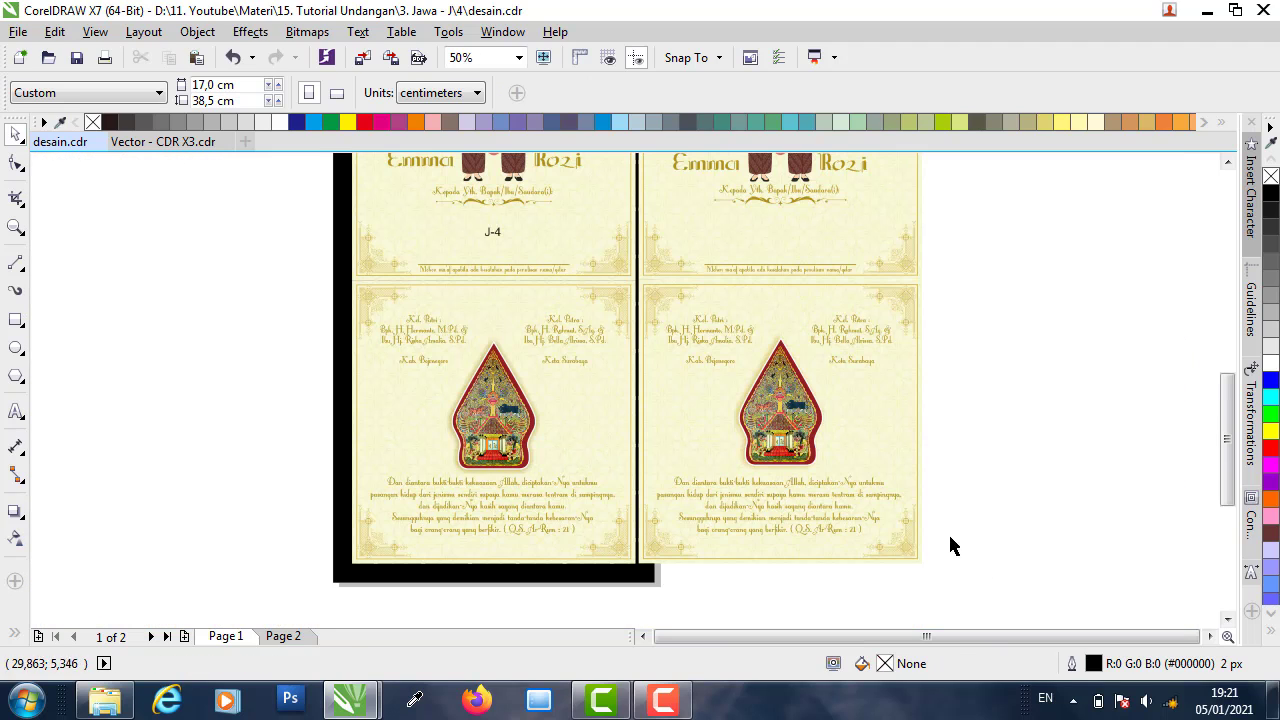
left_click_drag(693, 355, 639, 280)
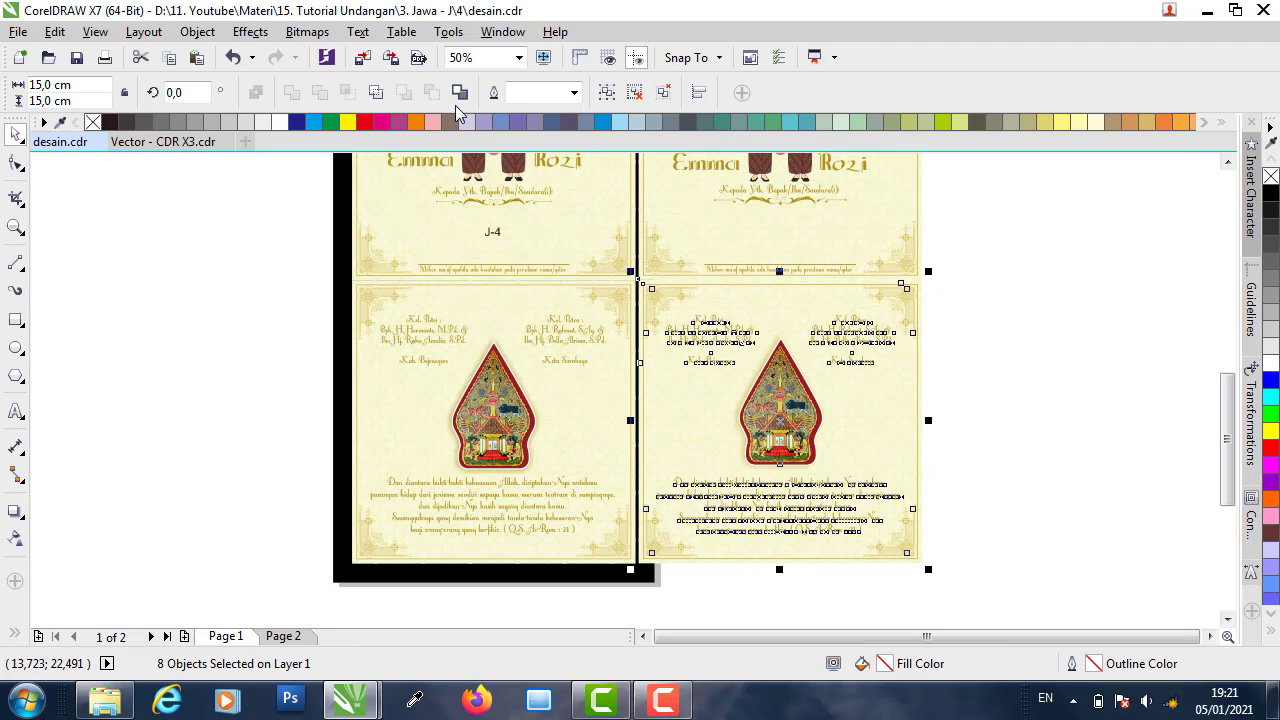
key("ctrl+g")
left_click(1115, 268)
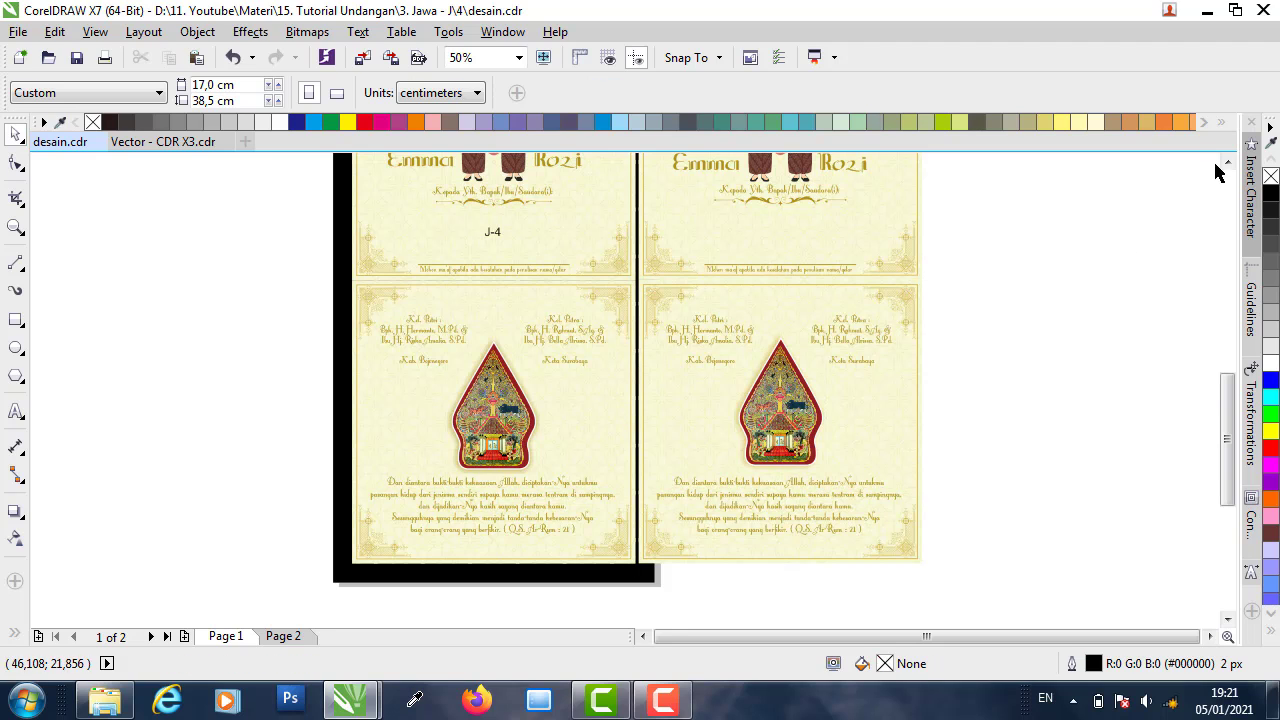
- Copy the red ornamental label shape from the Vector - CDR X3.cdr document
left_click(1227, 162)
left_click(1227, 162)
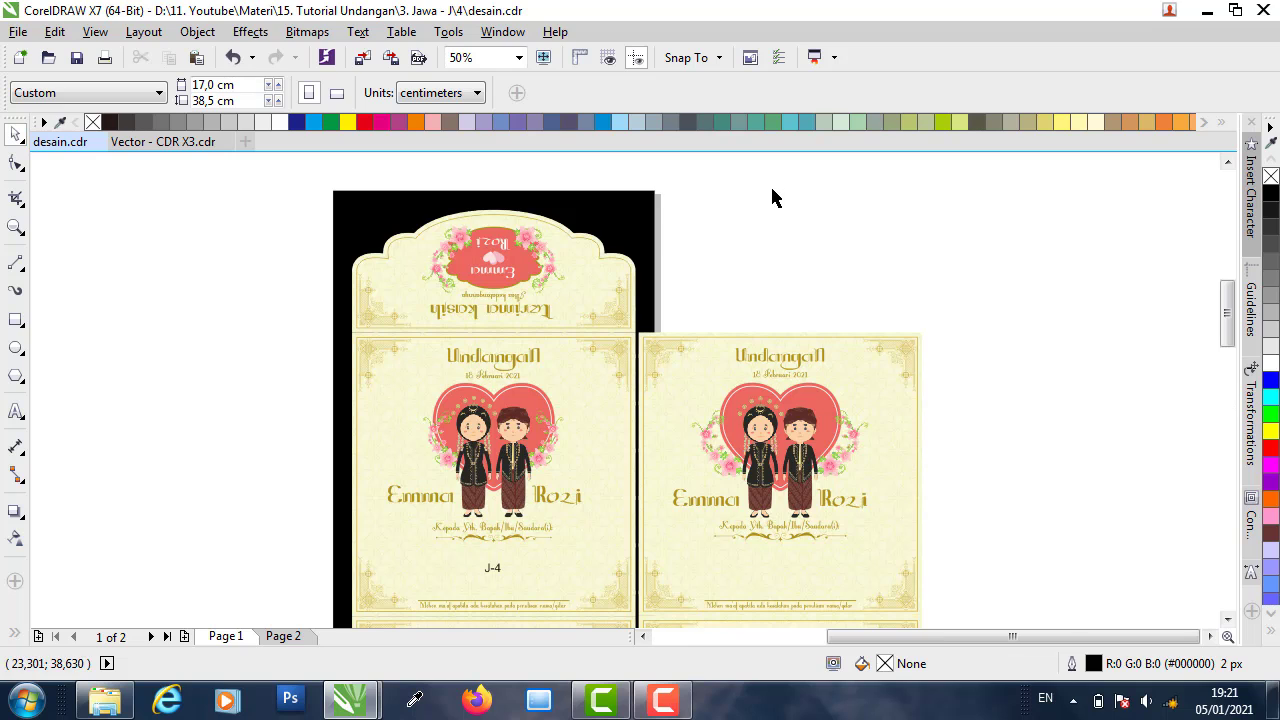
scroll(775, 194, "up", 1)
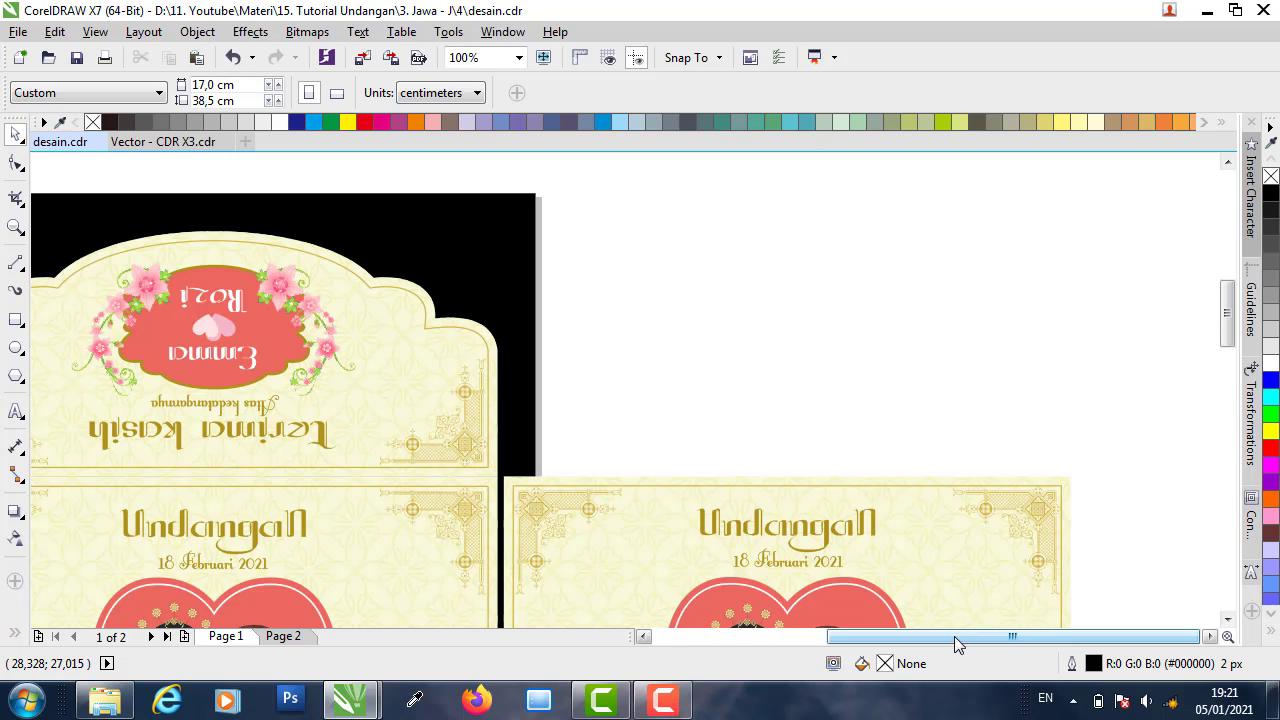
left_click_drag(1013, 636, 978, 636)
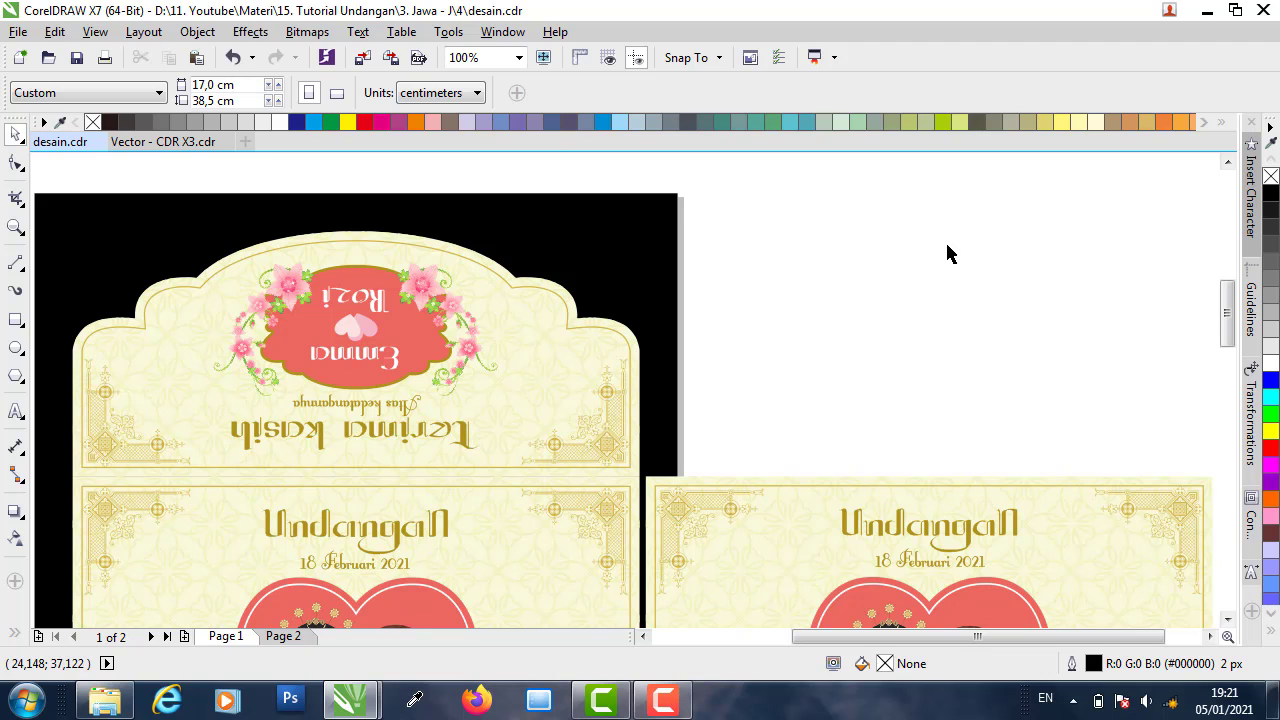
left_click(160, 142)
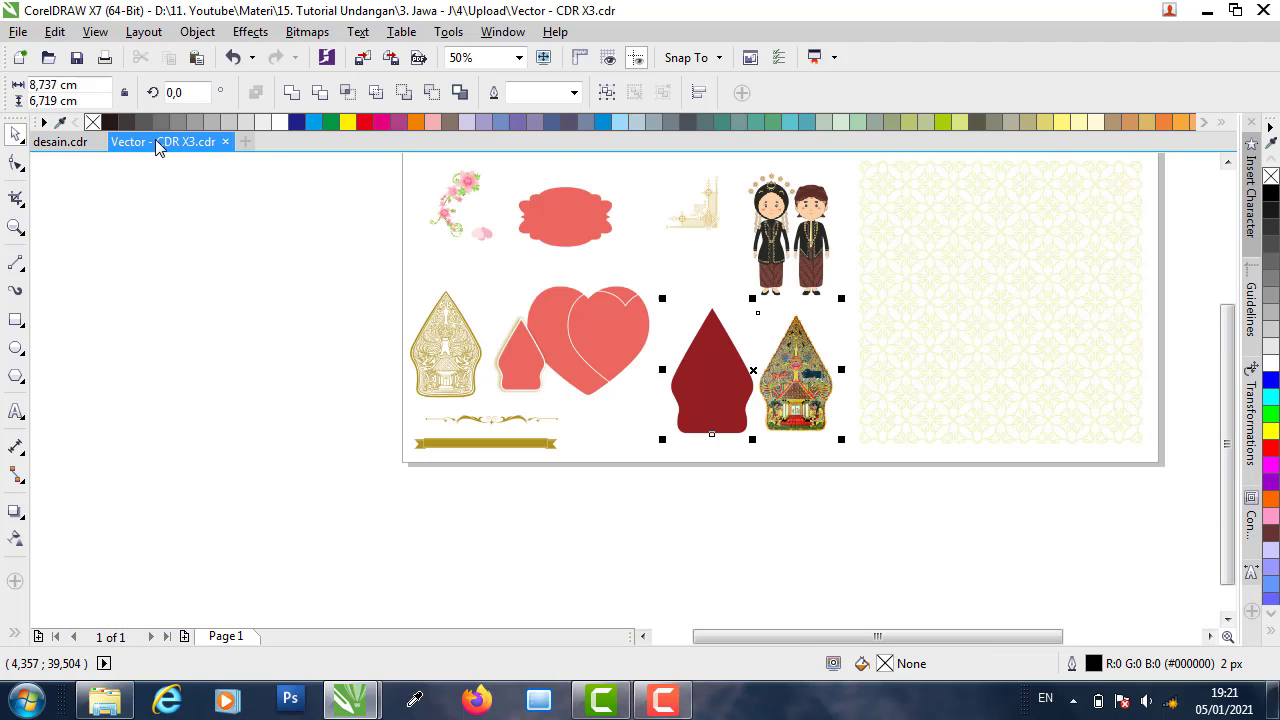
left_click(562, 195)
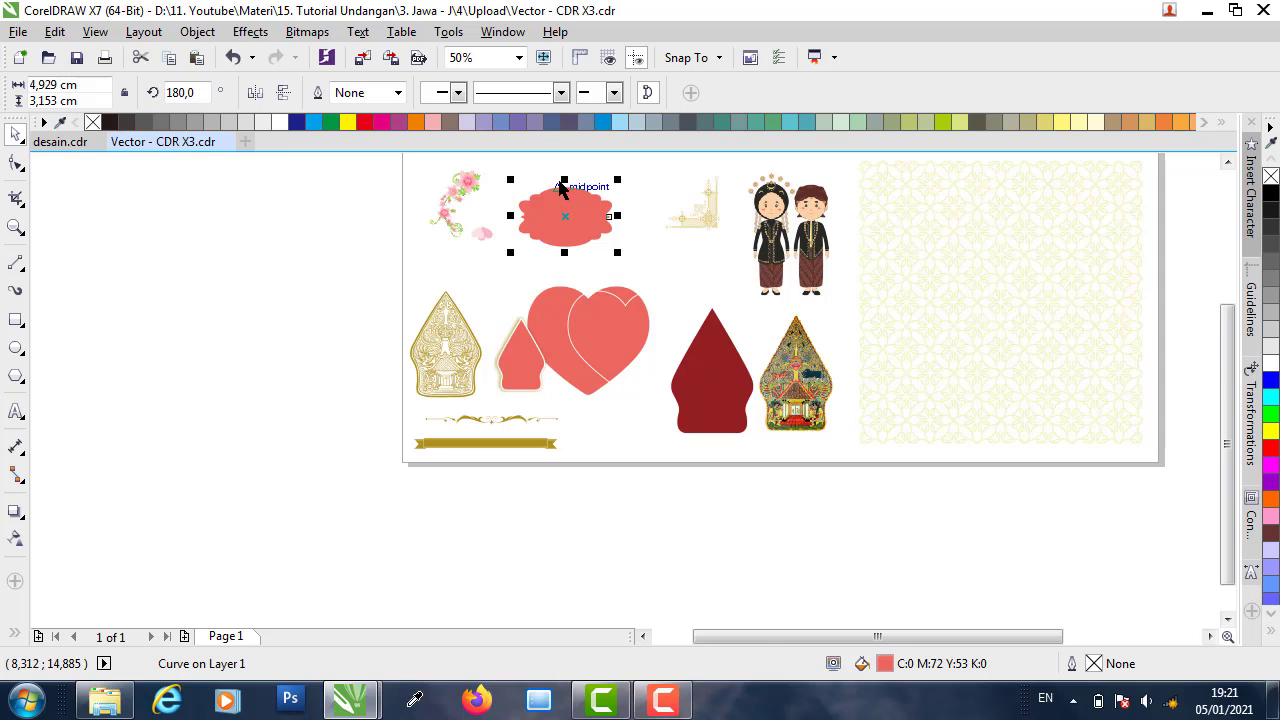
scroll(560, 190, "up", 1)
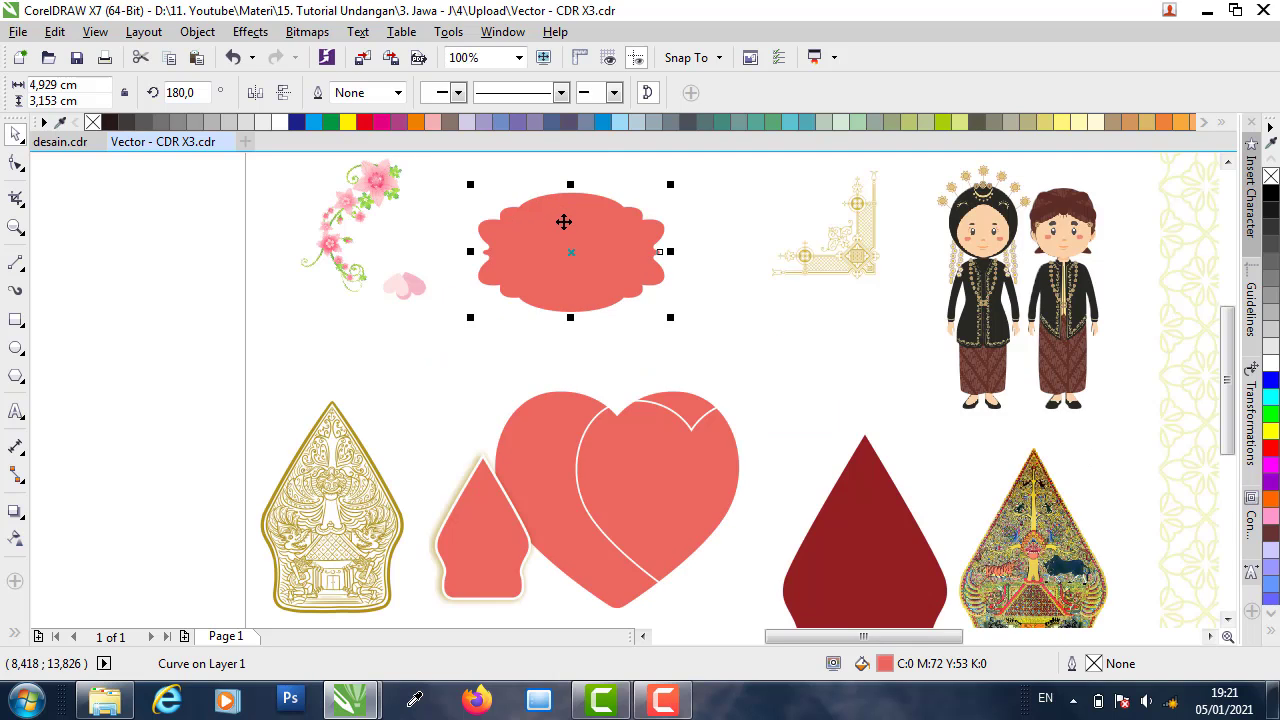
right_click(583, 224)
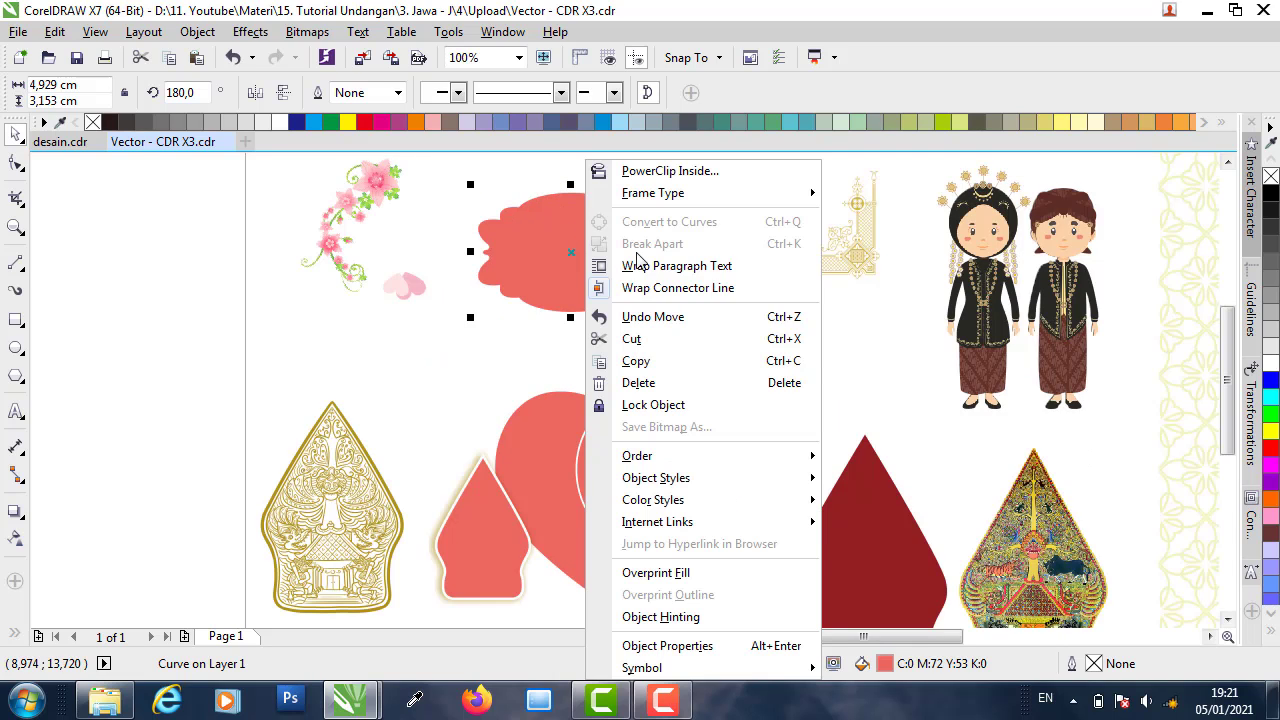
left_click(649, 358)
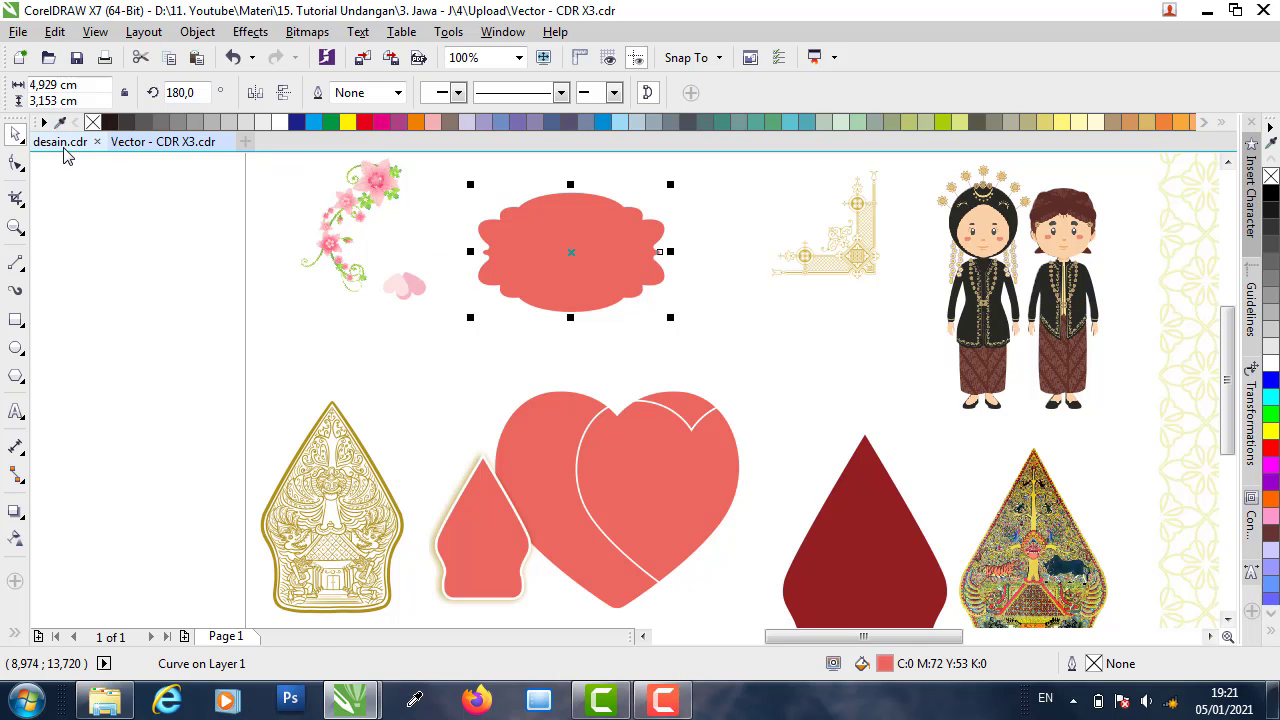
- Paste the red label shape into desain.cdr and place it beside the envelope flap, above the second cover panel
left_click(62, 142)
right_click(761, 266)
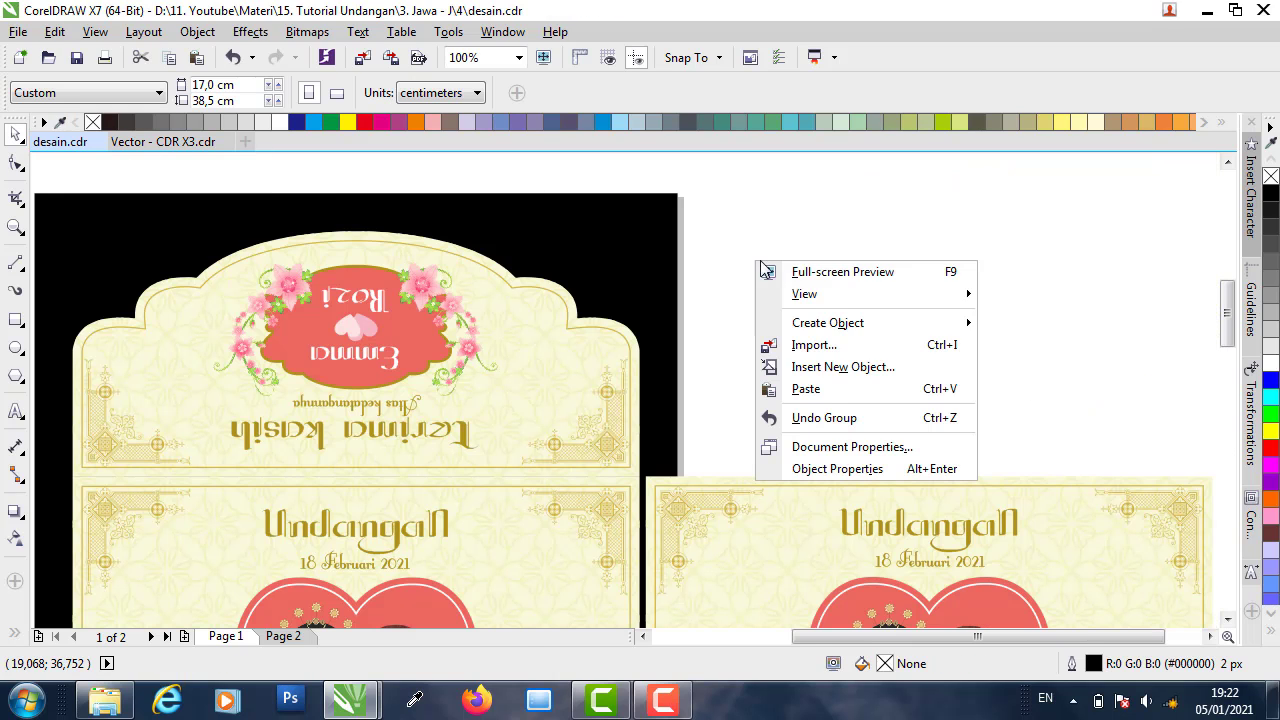
left_click(806, 389)
scroll(461, 325, "down", 3)
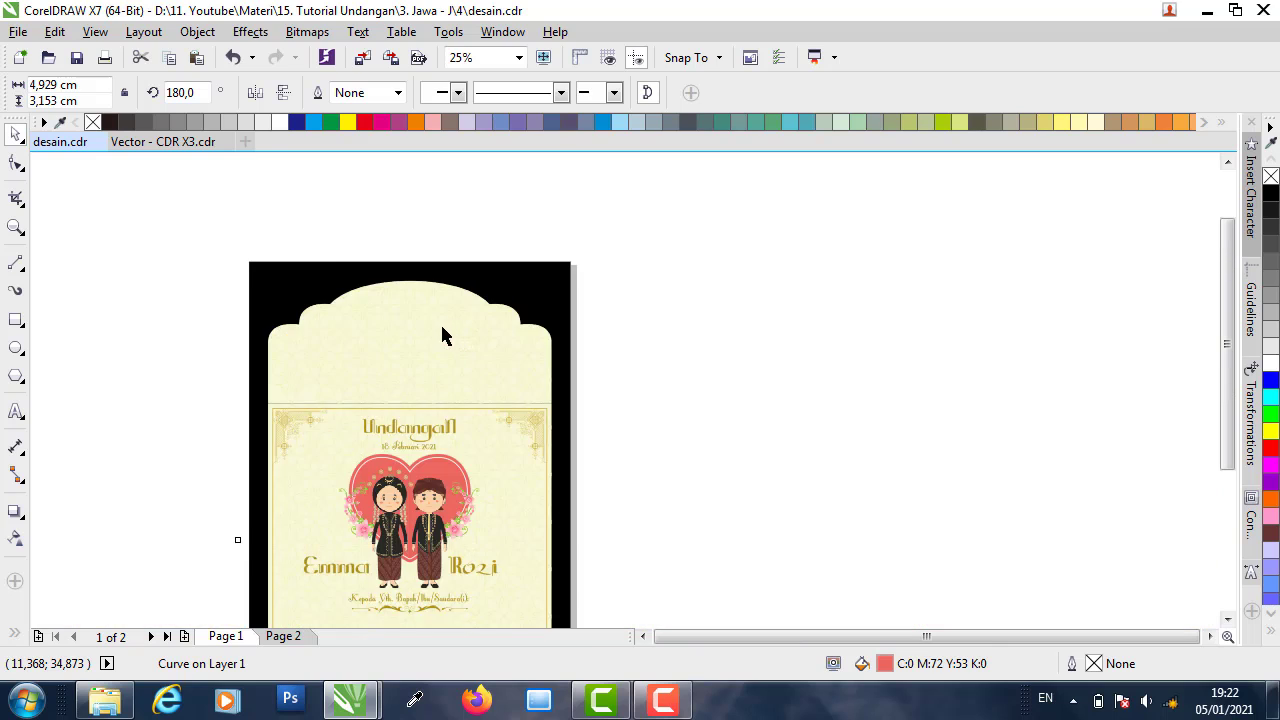
left_click_drag(329, 435, 552, 338)
scroll(487, 335, "up", 1)
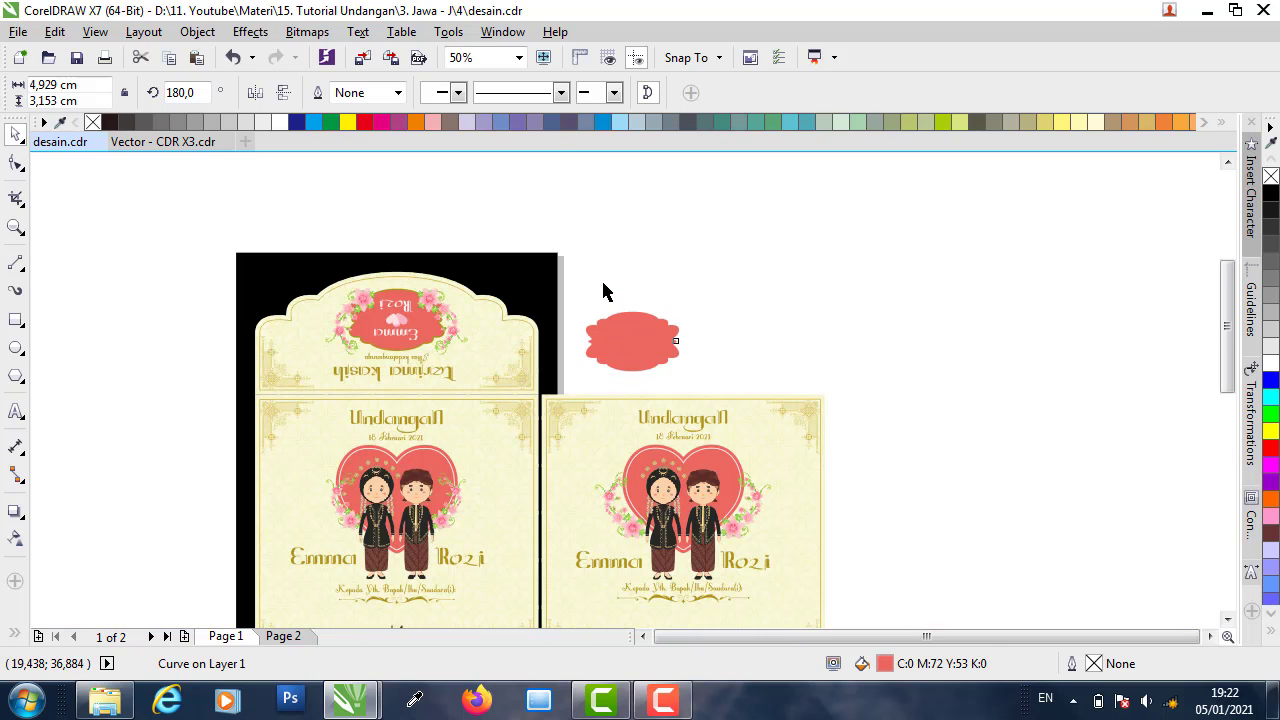
left_click(603, 290)
- Check the width and height of the top flap group, undoing its accidental move
left_click_drag(434, 277, 534, 236)
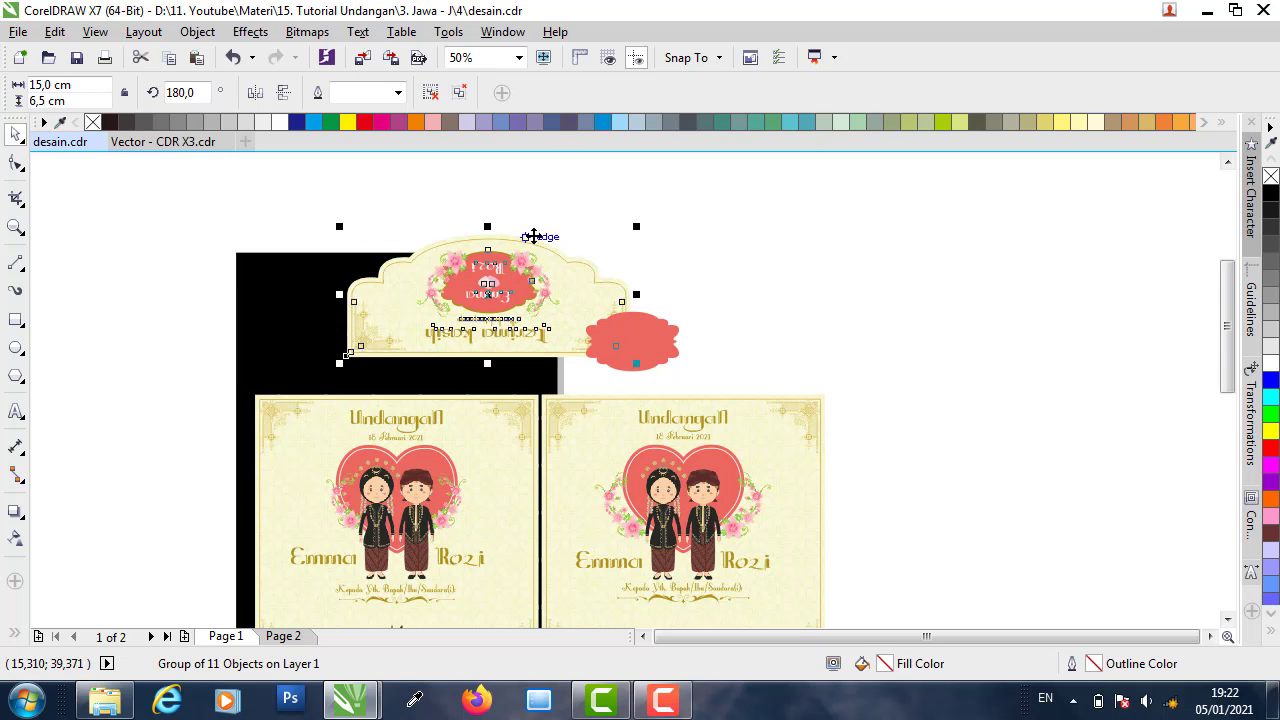
key("ctrl+z")
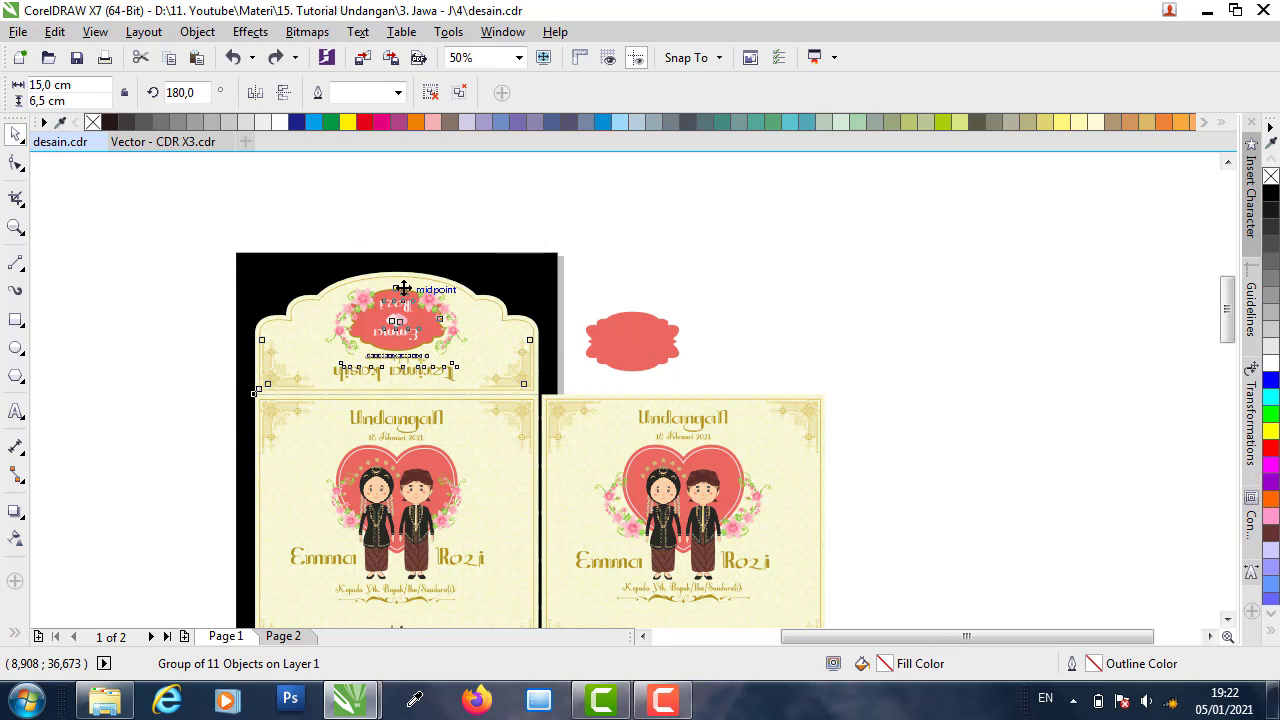
scroll(401, 288, "up", 1)
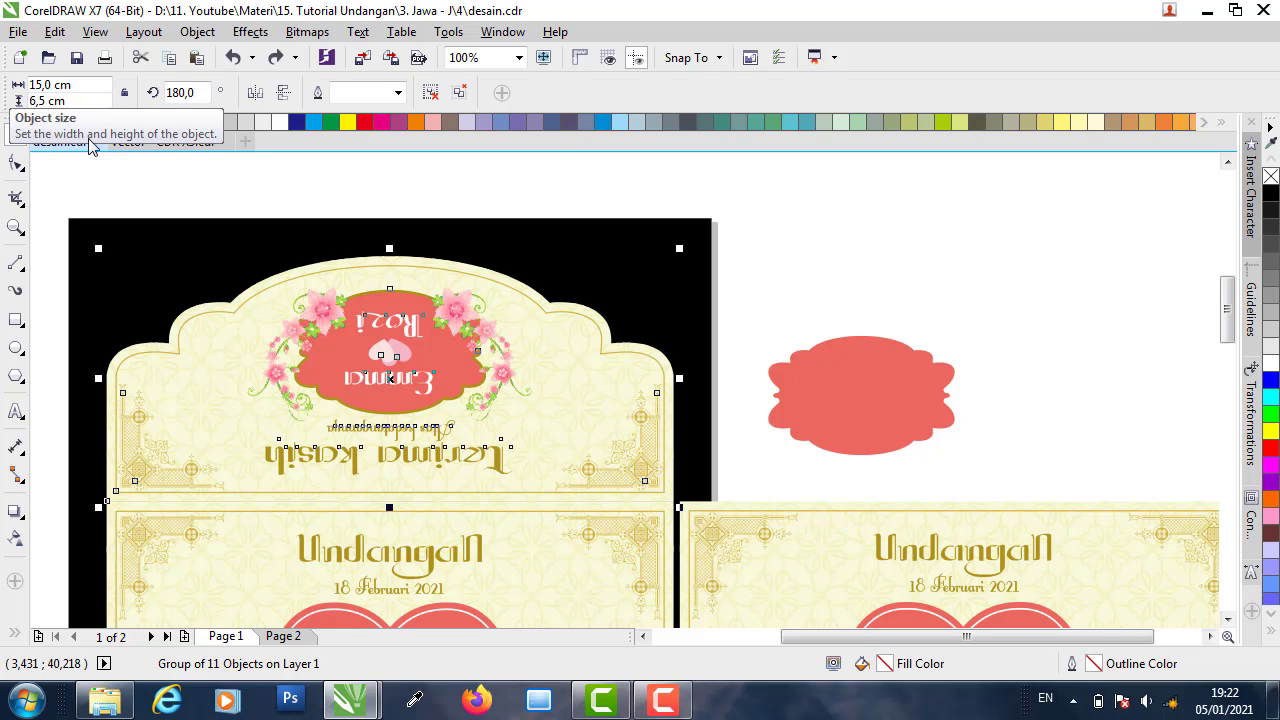
left_click(148, 175)
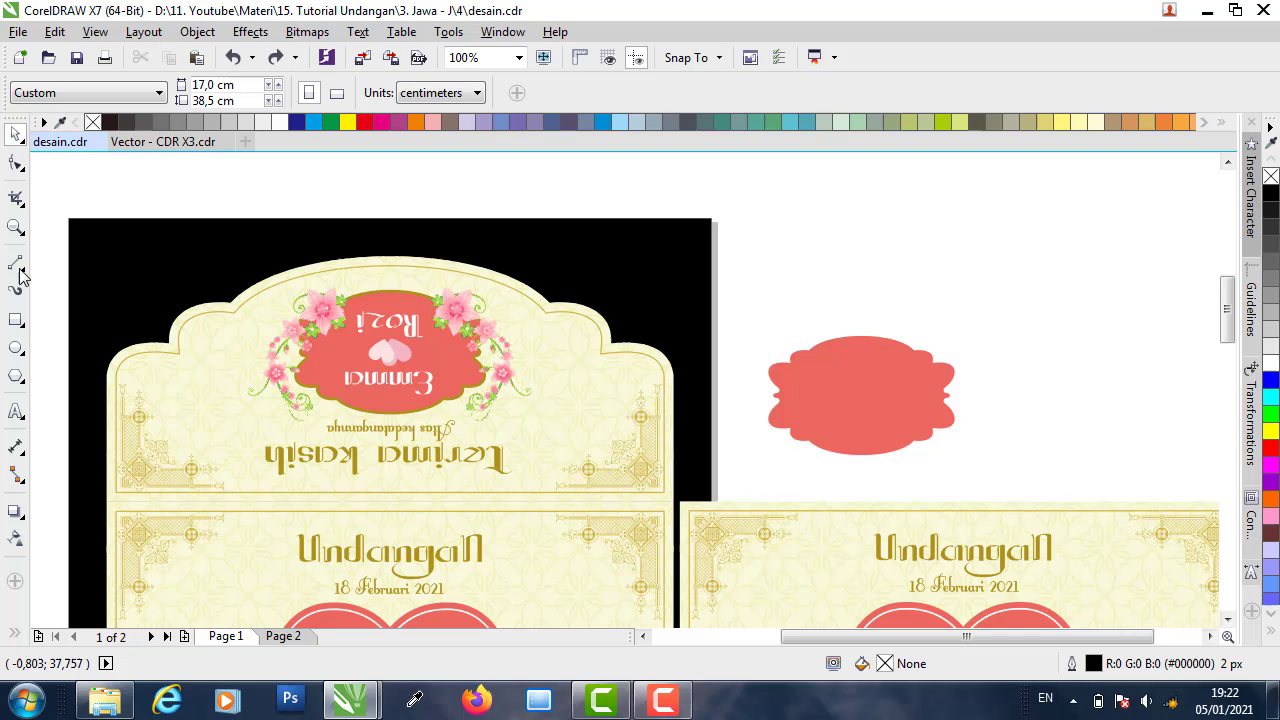
- Draw a rectangle in the blank area beside the flap and set its size to 7,5 × 6,5 cm
left_click(15, 320)
left_click_drag(764, 185, 1161, 316)
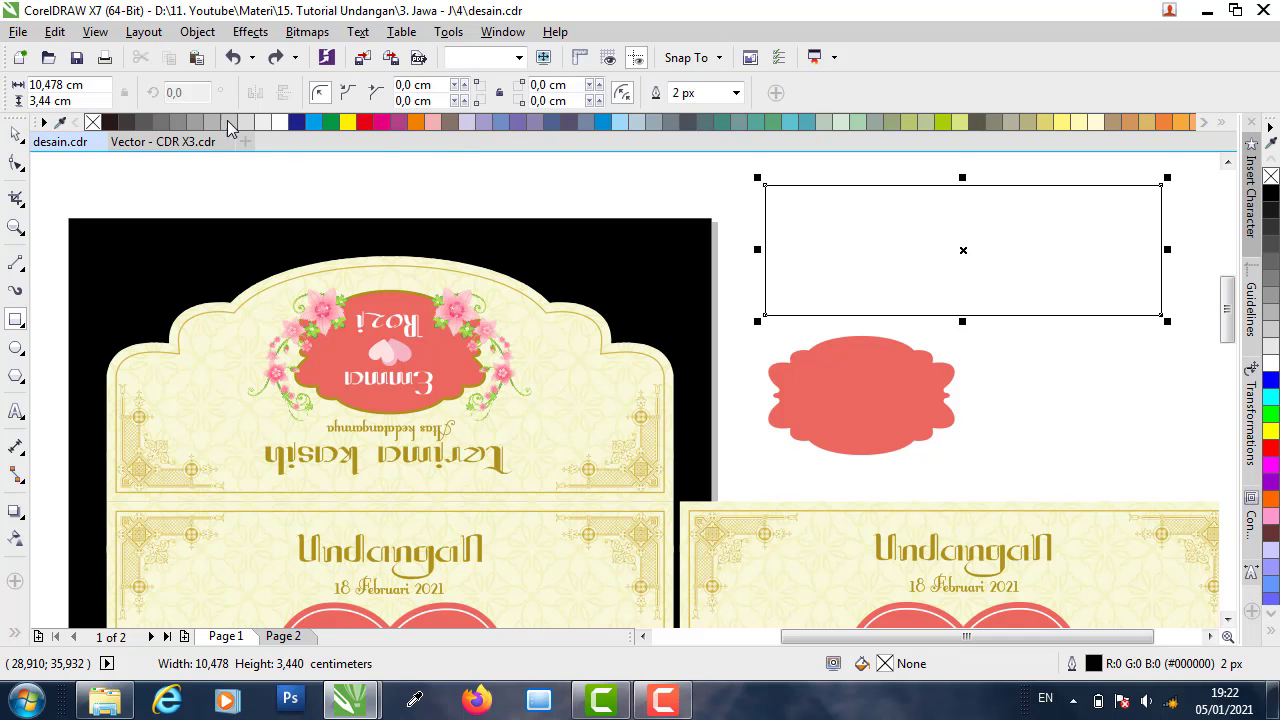
left_click_drag(100, 85, 4, 85)
type("7")
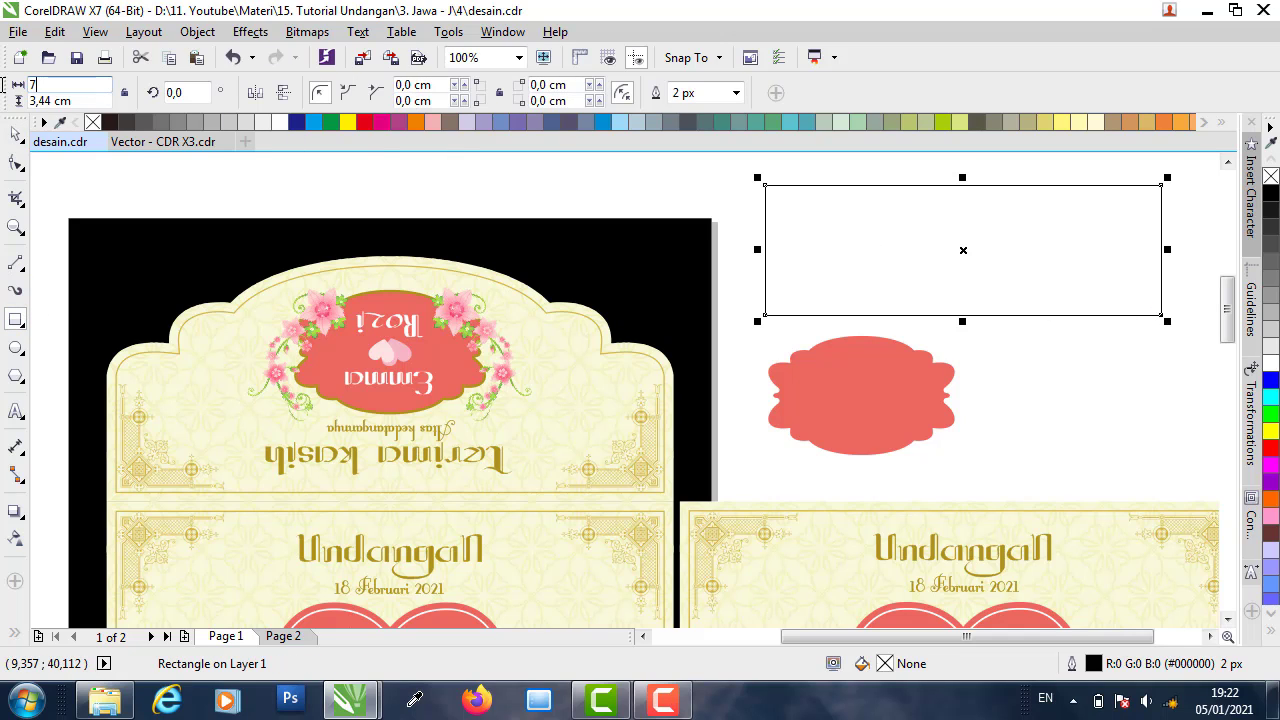
type(",5")
key("Return")
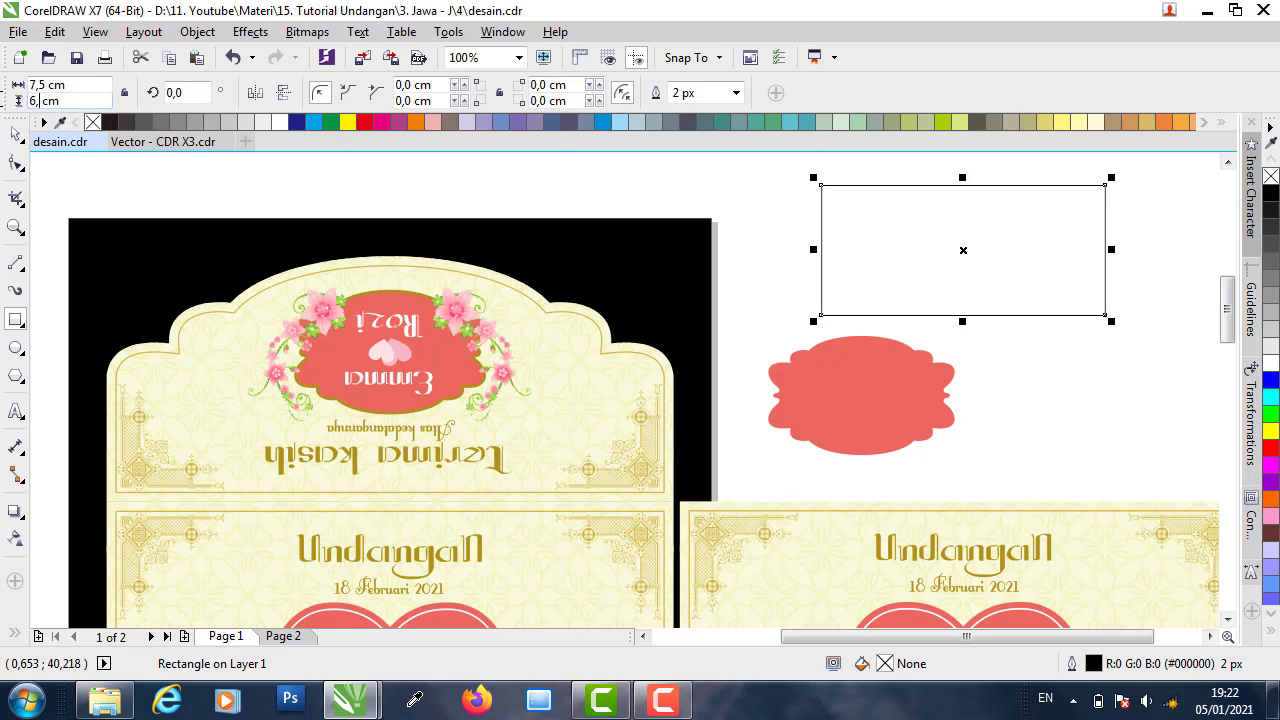
type("6,5")
key("Return")
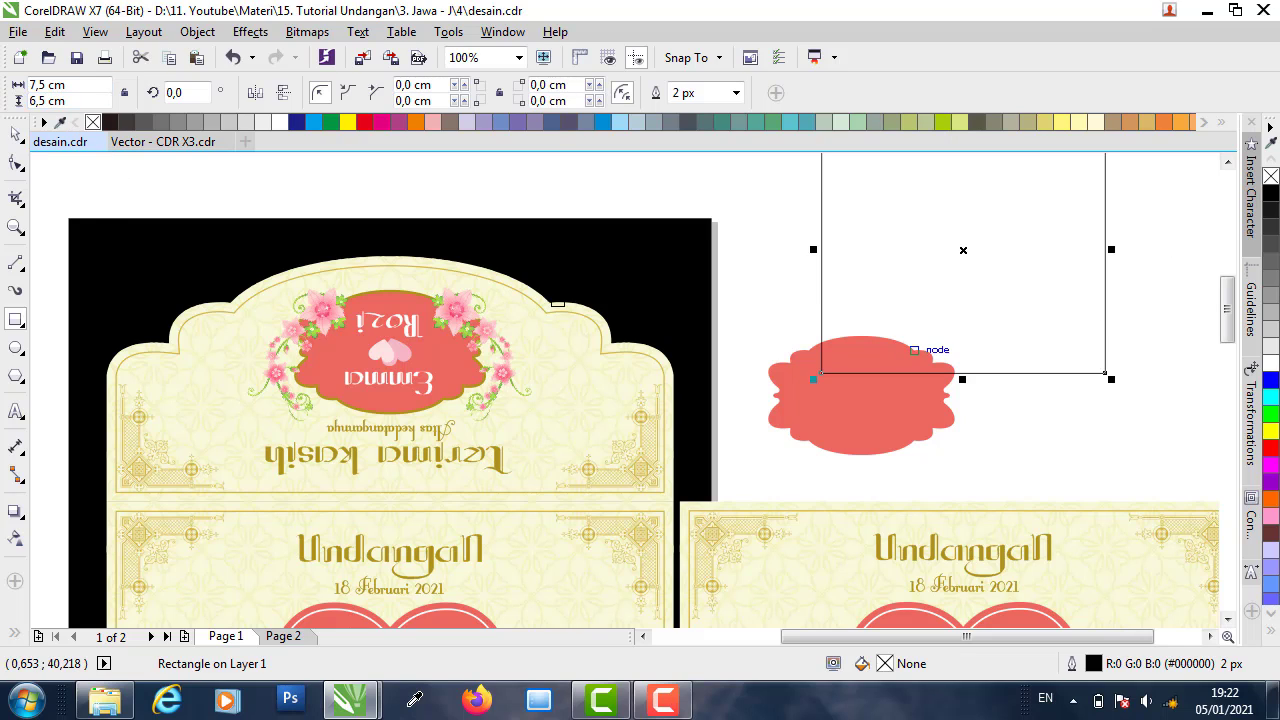
- Move the rectangle near the second cover panel and align it to the panel's top and left edges
left_click(15, 133)
left_click_drag(908, 236, 790, 355)
left_click(1049, 518, "shift")
key("t")
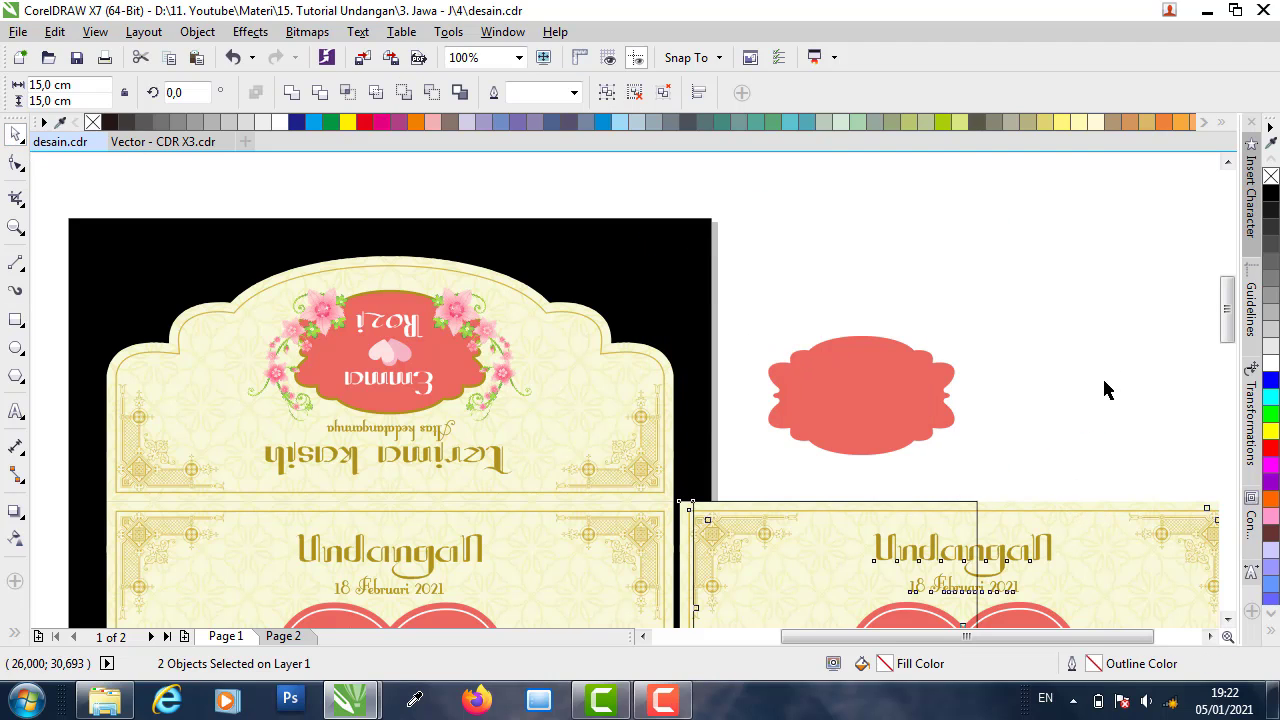
key("l")
- Mirror the rectangle vertically at 100% so it stands on the second cover panel's top edge, around the red label shape
left_click(800, 440)
left_click(811, 537)
scroll(811, 537, "down", 1)
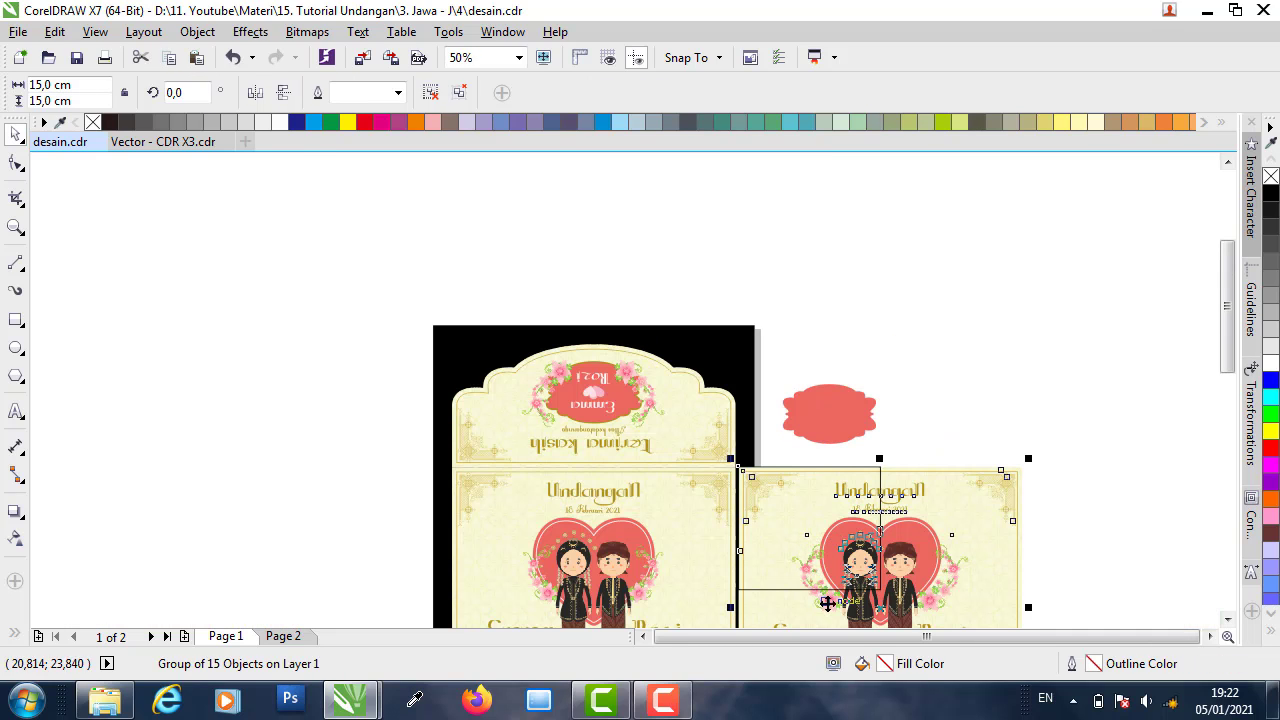
left_click(943, 403)
left_click(878, 466)
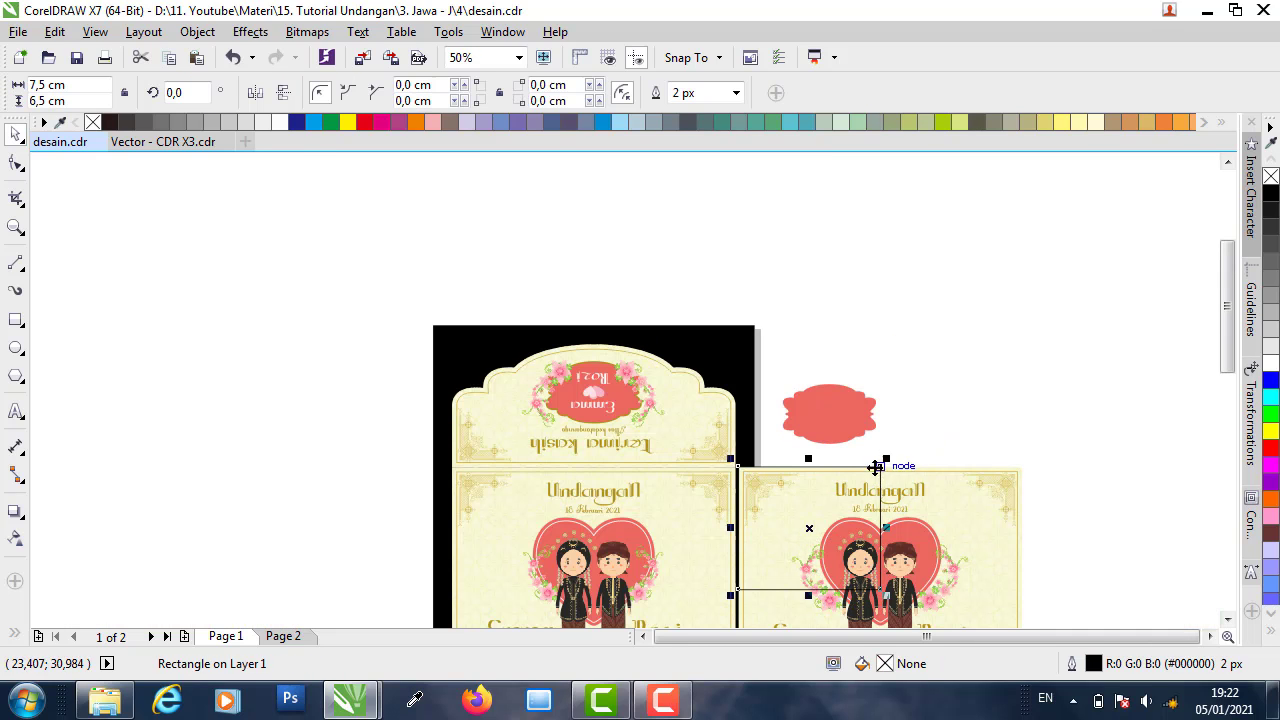
left_click_drag(810, 592, 808, 338)
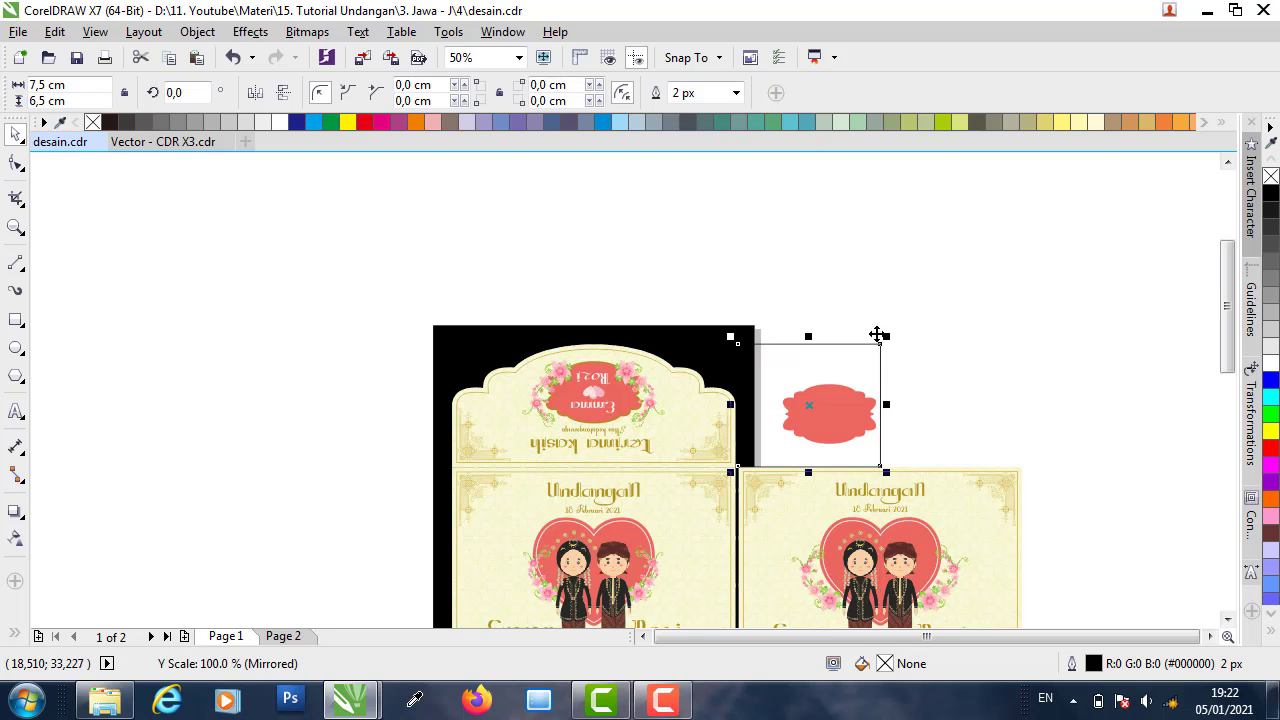
- Change the red label shape's stacking order with In Front Of and place it in the upper half of the outline rectangle
left_click(846, 369)
scroll(836, 374, "up", 1)
left_click_drag(1043, 368, 723, 540)
left_click_drag(831, 466, 975, 411)
right_click(975, 411)
mouse_move(1028, 455)
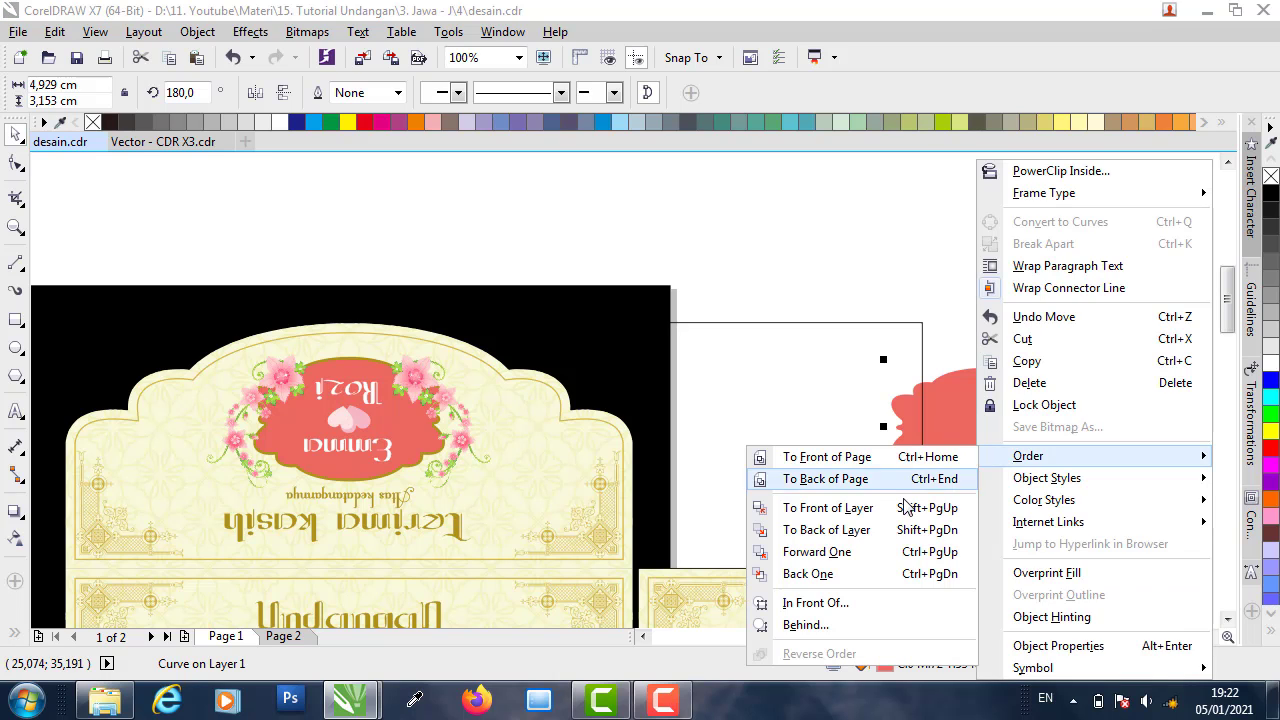
left_click(800, 600)
left_click_drag(1040, 404, 834, 381)
- Nudge the black background objects behind the first panel left, clear of the outline rectangle
key("Tab")
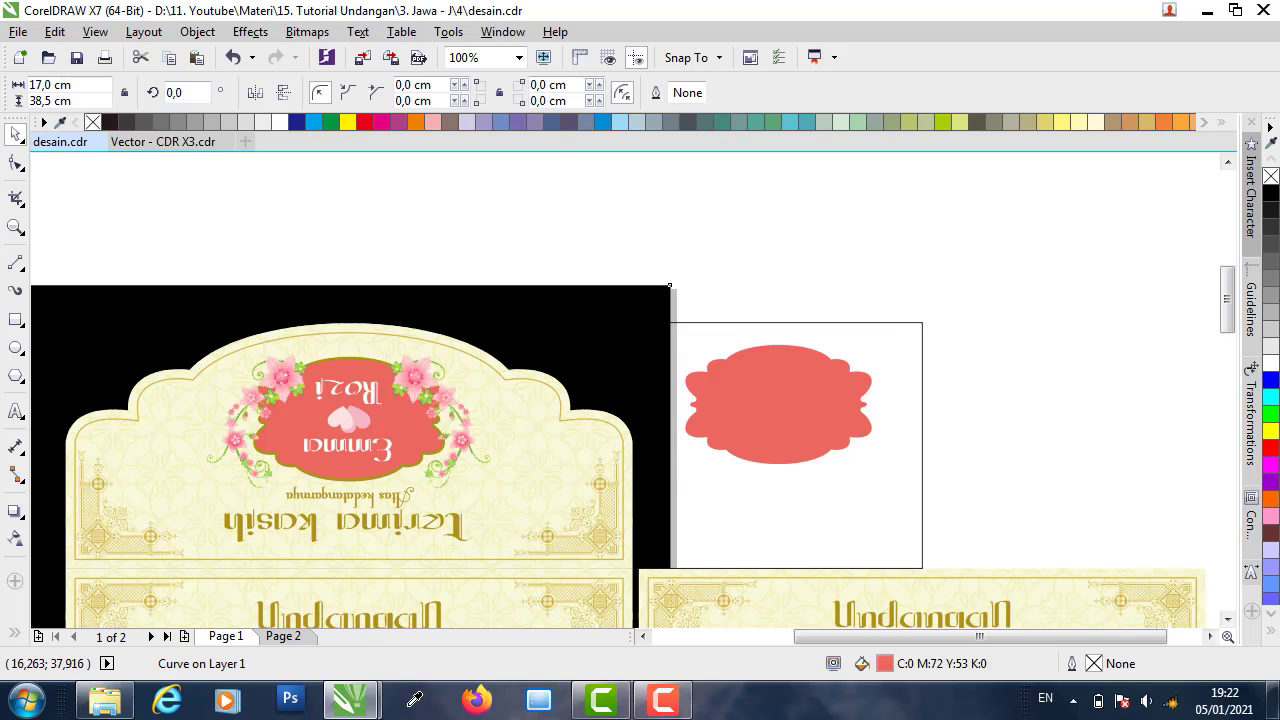
left_click(775, 270)
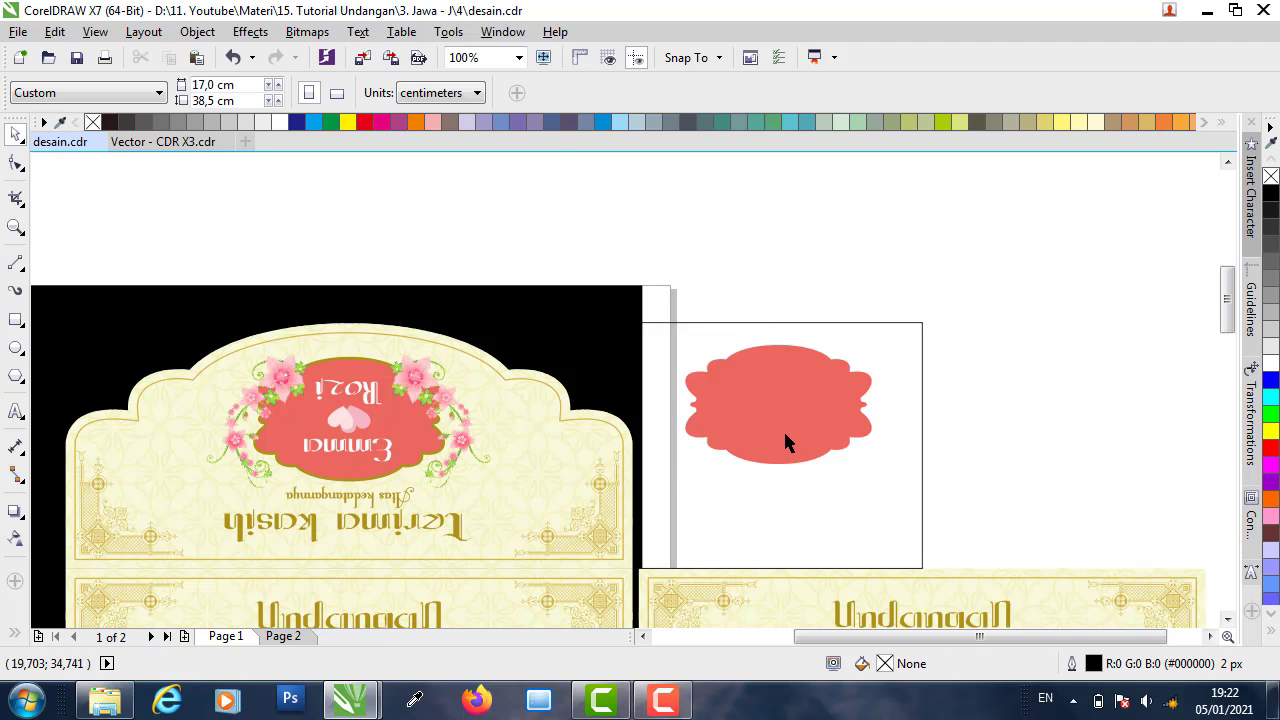
left_click(771, 425)
key("Tab")
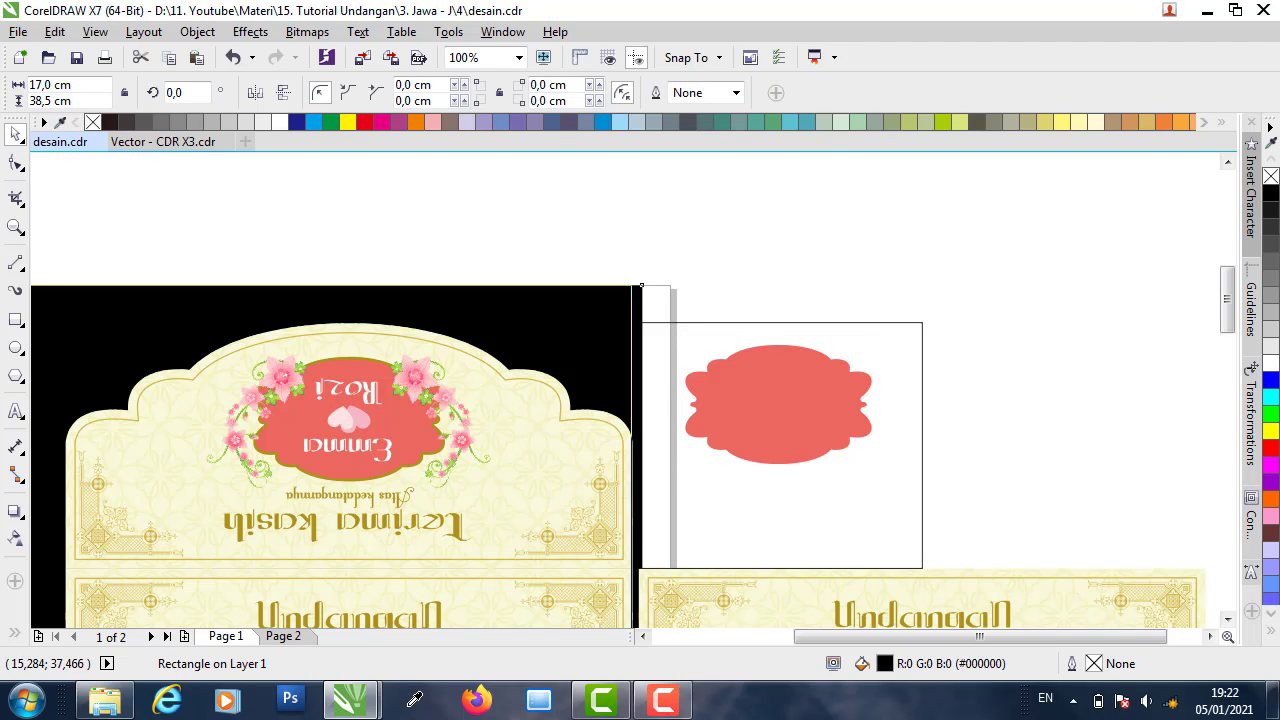
key("Left")
- Move the red label shape to the outline rectangle's left side and align their left edges
left_click(761, 386)
left_click_drag(775, 385, 736, 396)
left_click(895, 353, "shift")
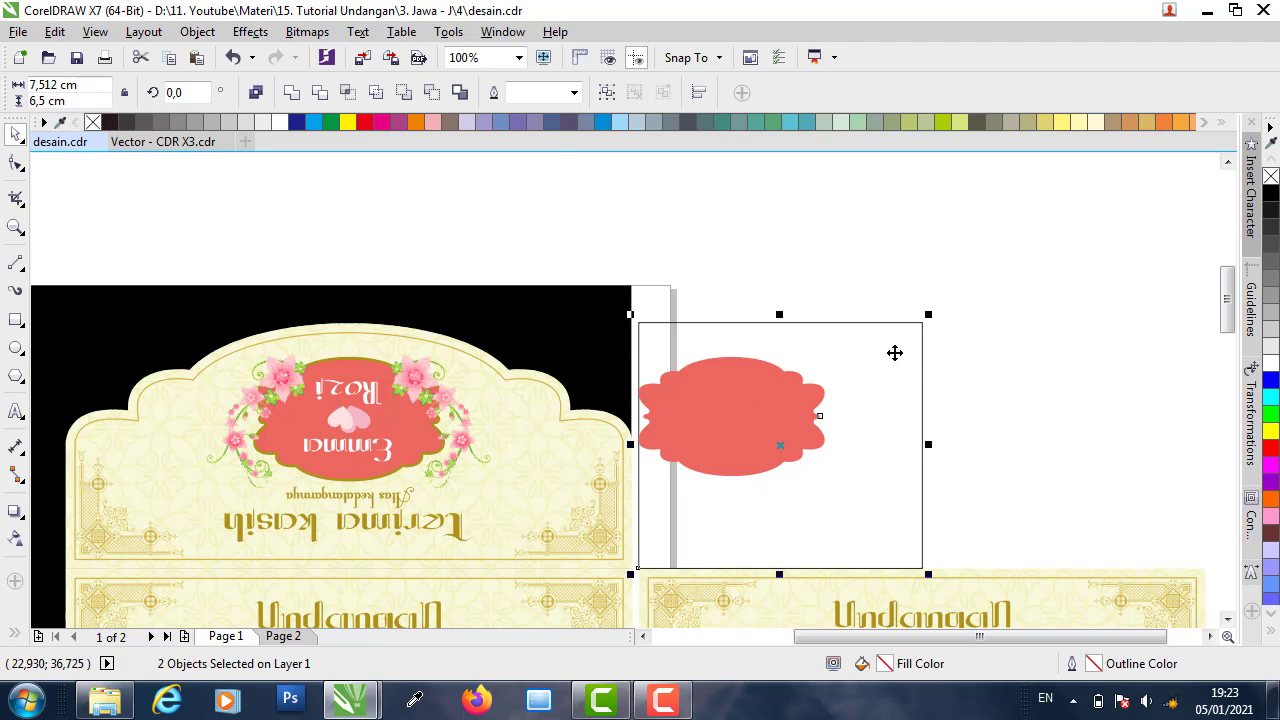
left_click(763, 362, "shift")
left_click(790, 372)
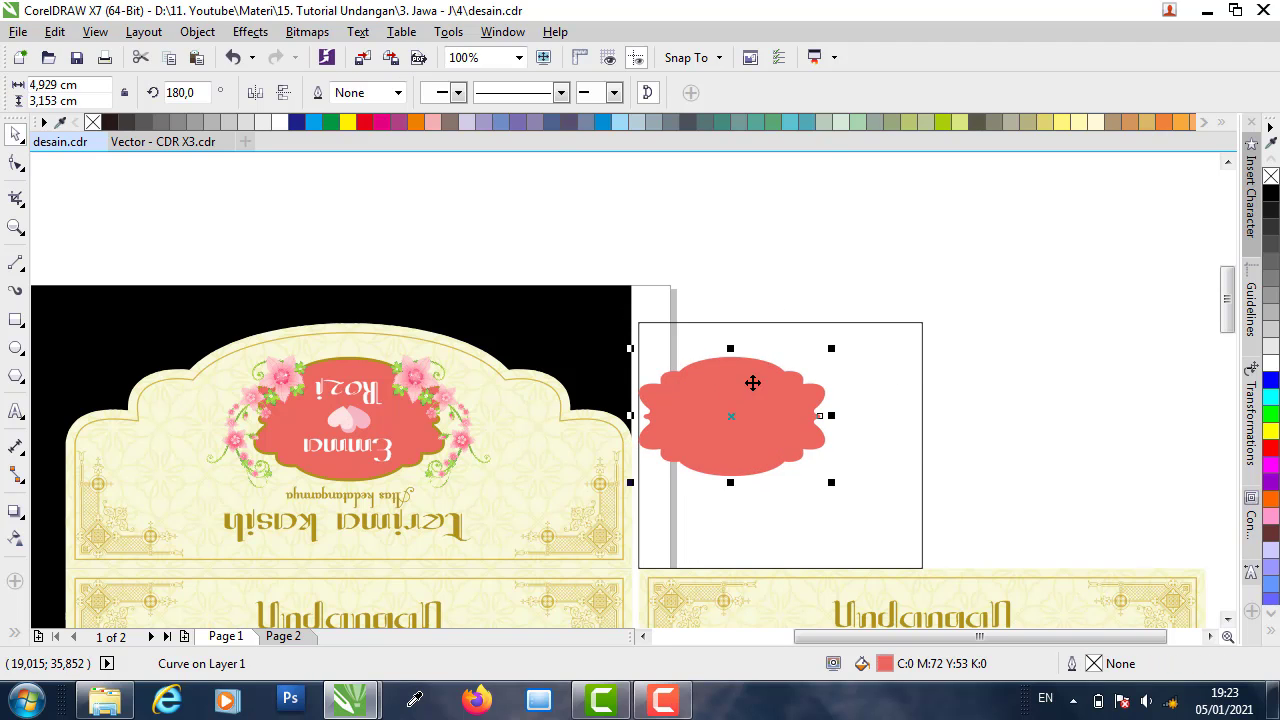
left_click(897, 345, "shift")
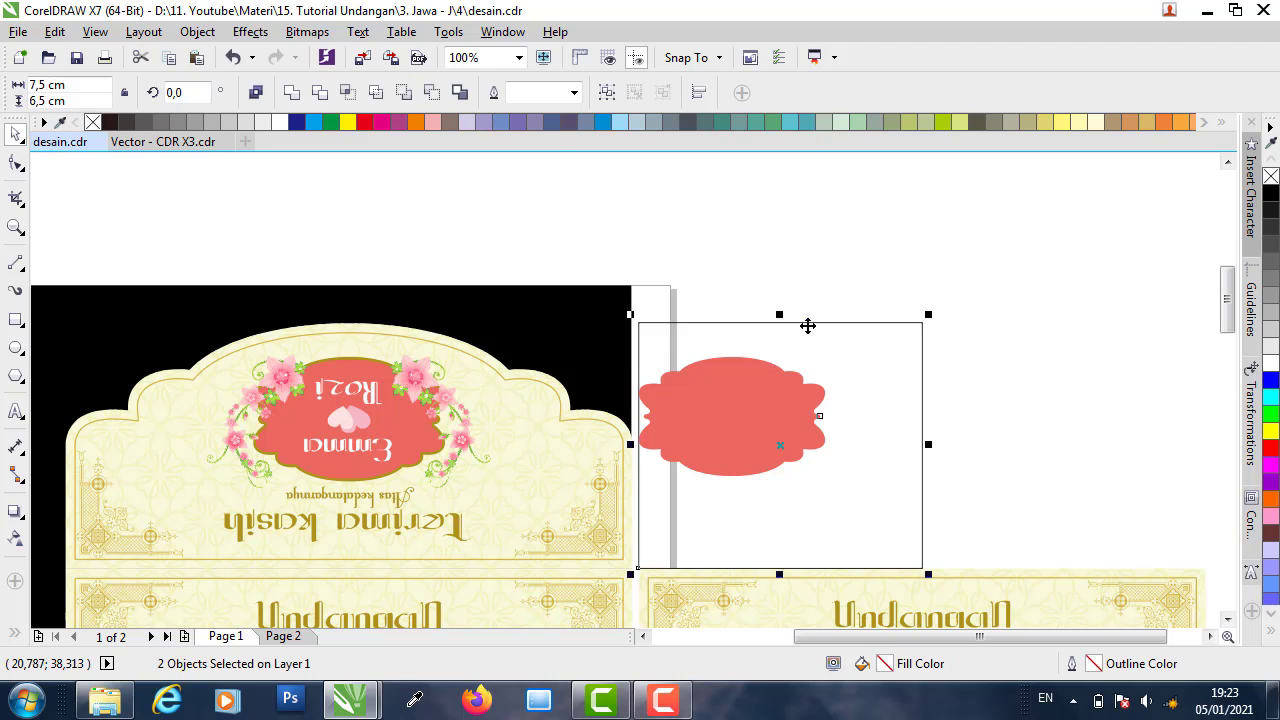
left_click(873, 320)
- Enlarge and stretch the red label shape to about 15,75 × 12,25 cm so its upper-left scallops span the outline rectangle
left_click(793, 379)
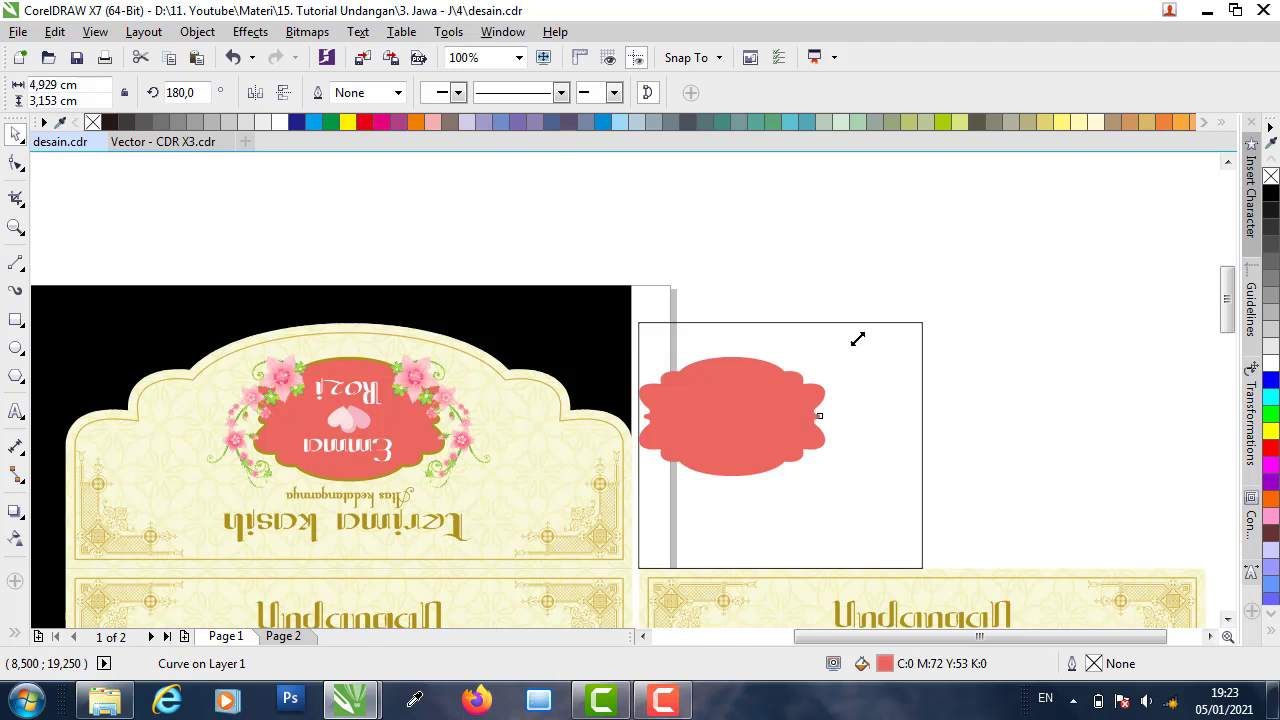
left_click_drag(857, 339, 908, 322)
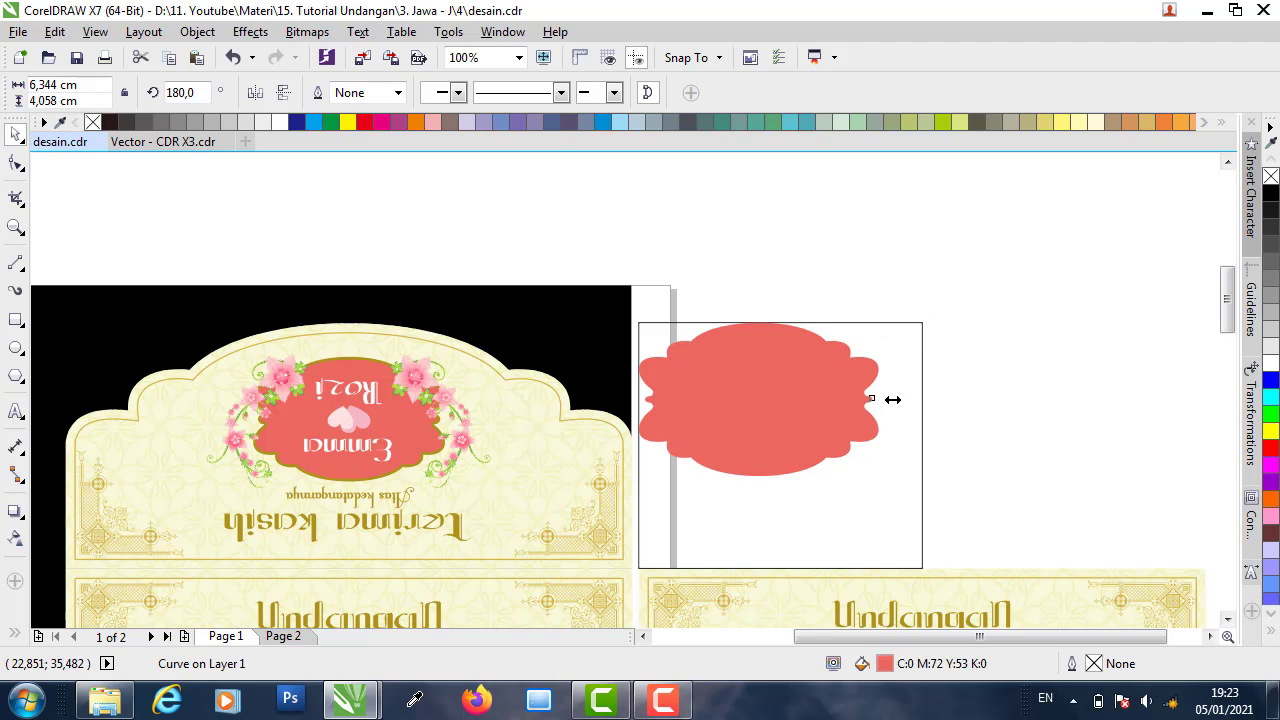
left_click_drag(892, 399, 1161, 402)
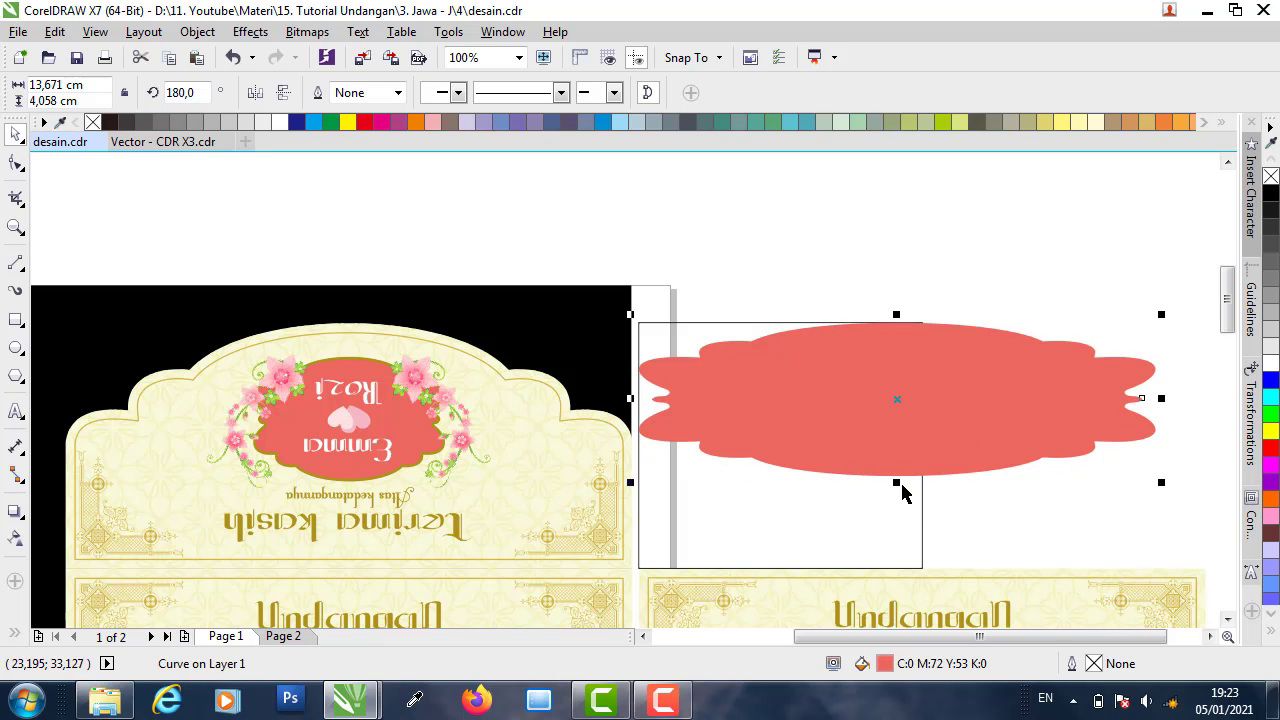
left_click_drag(896, 485, 820, 598)
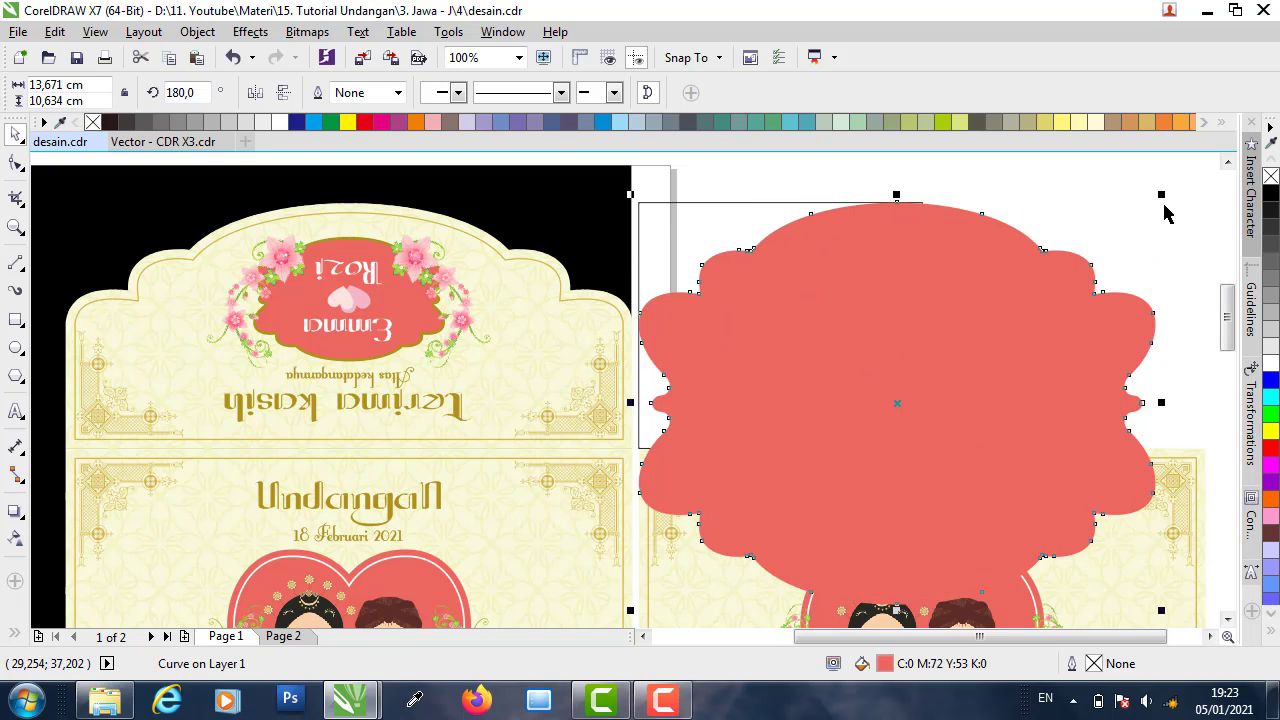
left_click_drag(1168, 191, 1132, 193)
- Position the enlarged red shape over the outline rectangle and align their top edges
left_click_drag(829, 226, 815, 292)
left_click(645, 272, "shift")
key("t")
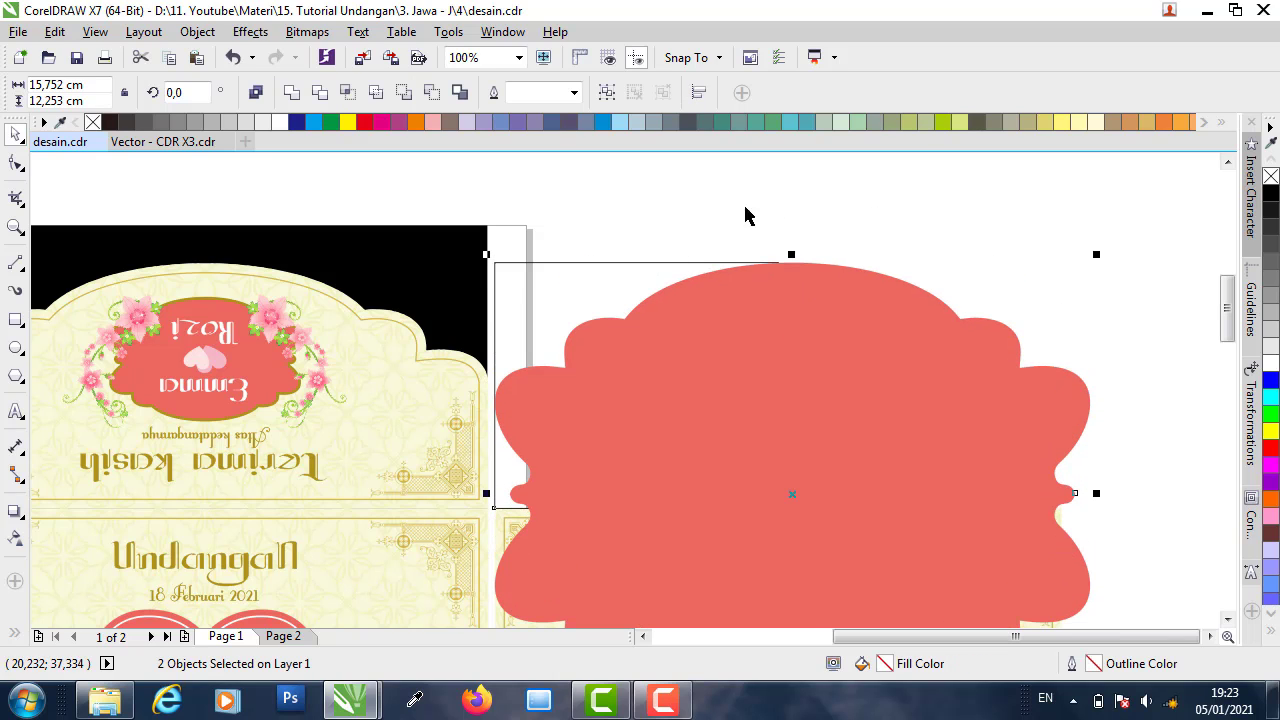
left_click(839, 218)
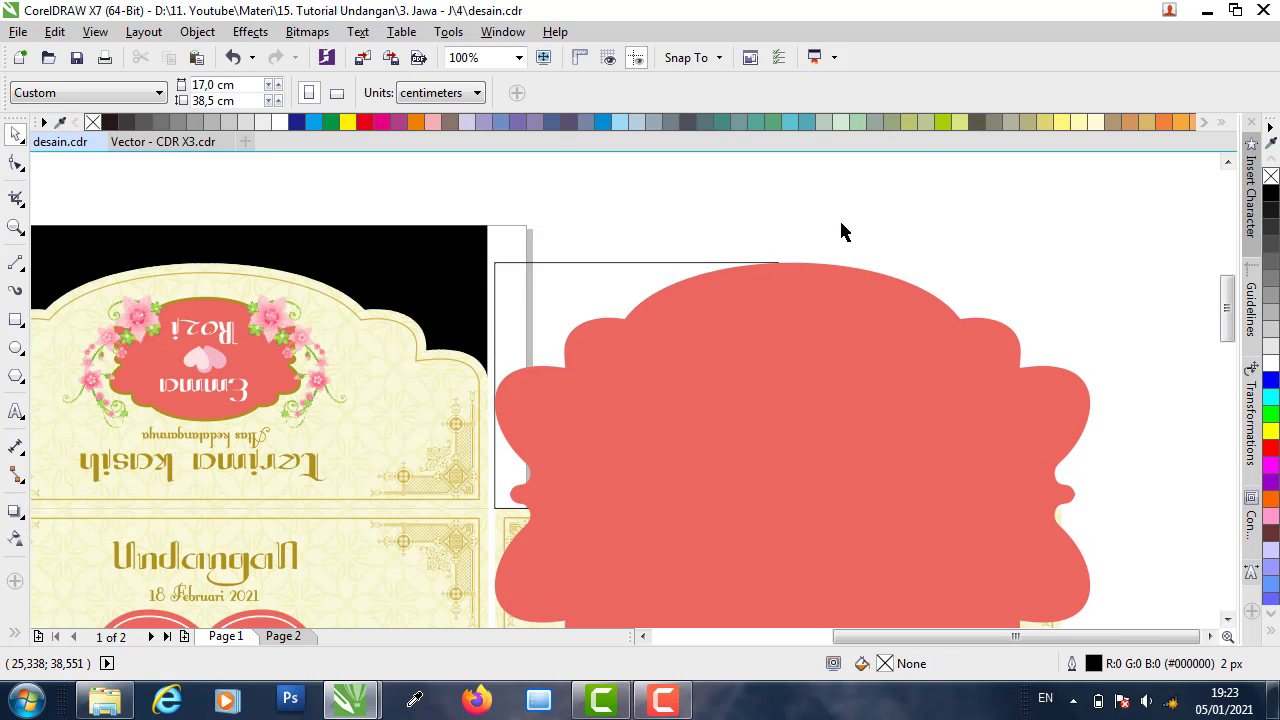
left_click(793, 263)
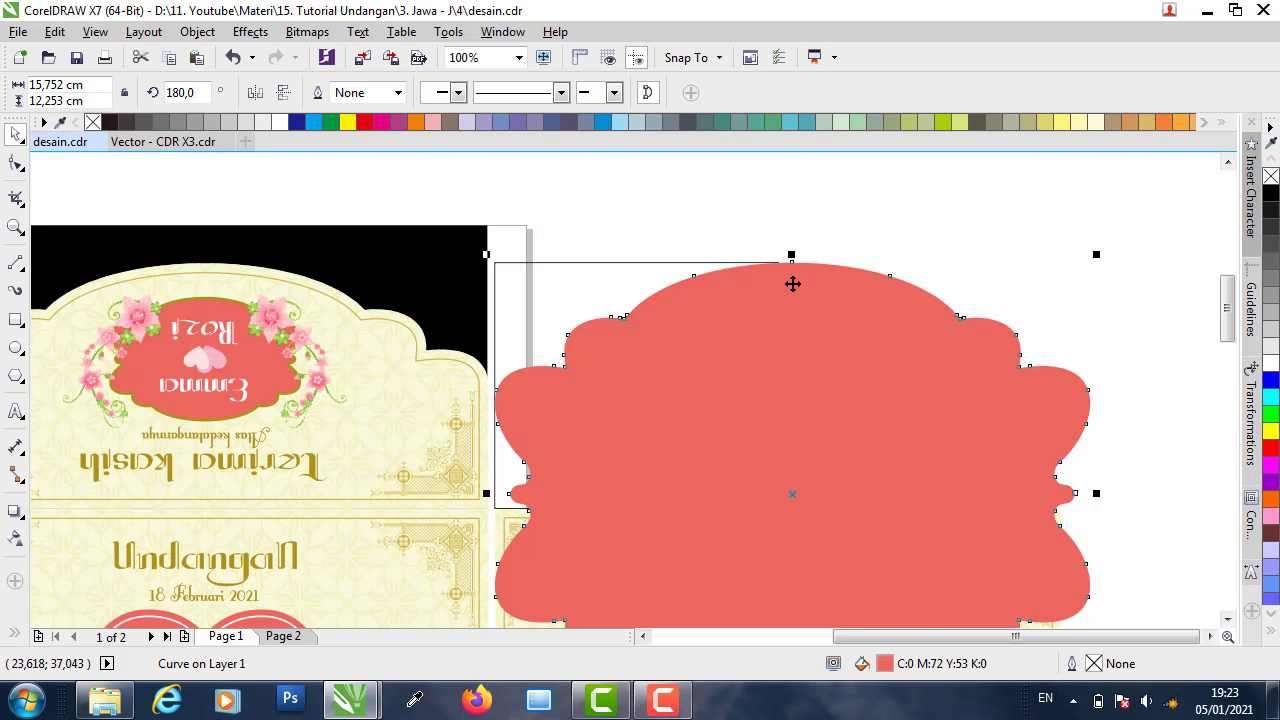
scroll(923, 309, "down", 1)
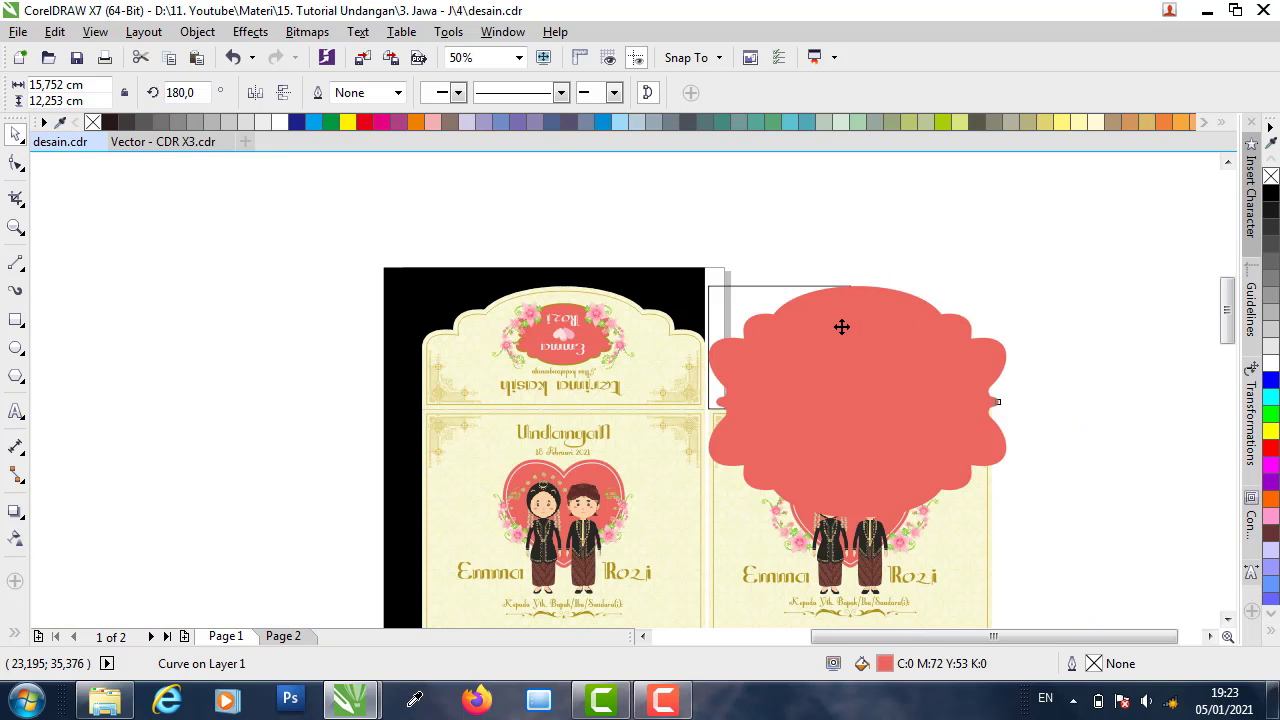
scroll(841, 327, "up", 1)
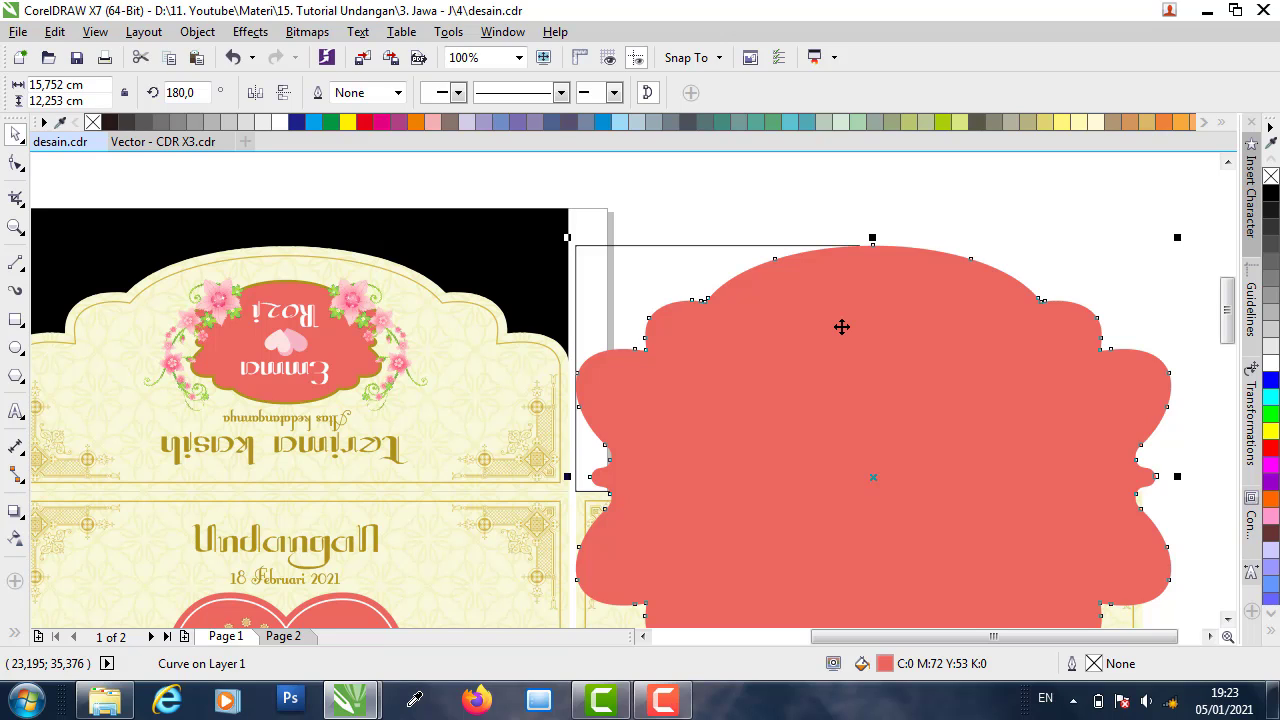
- Order the 7,5 × 6,5 cm outline rectangle in front of the enlarged red shape
left_click(740, 245)
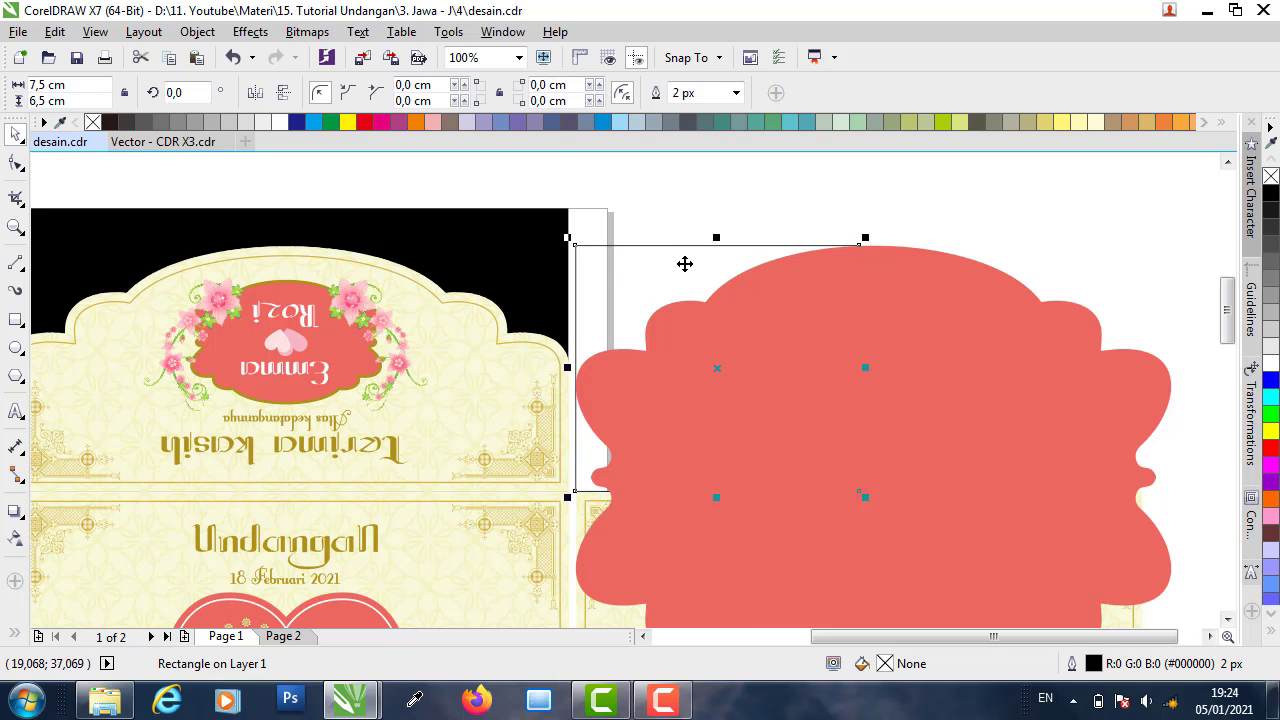
right_click(684, 263)
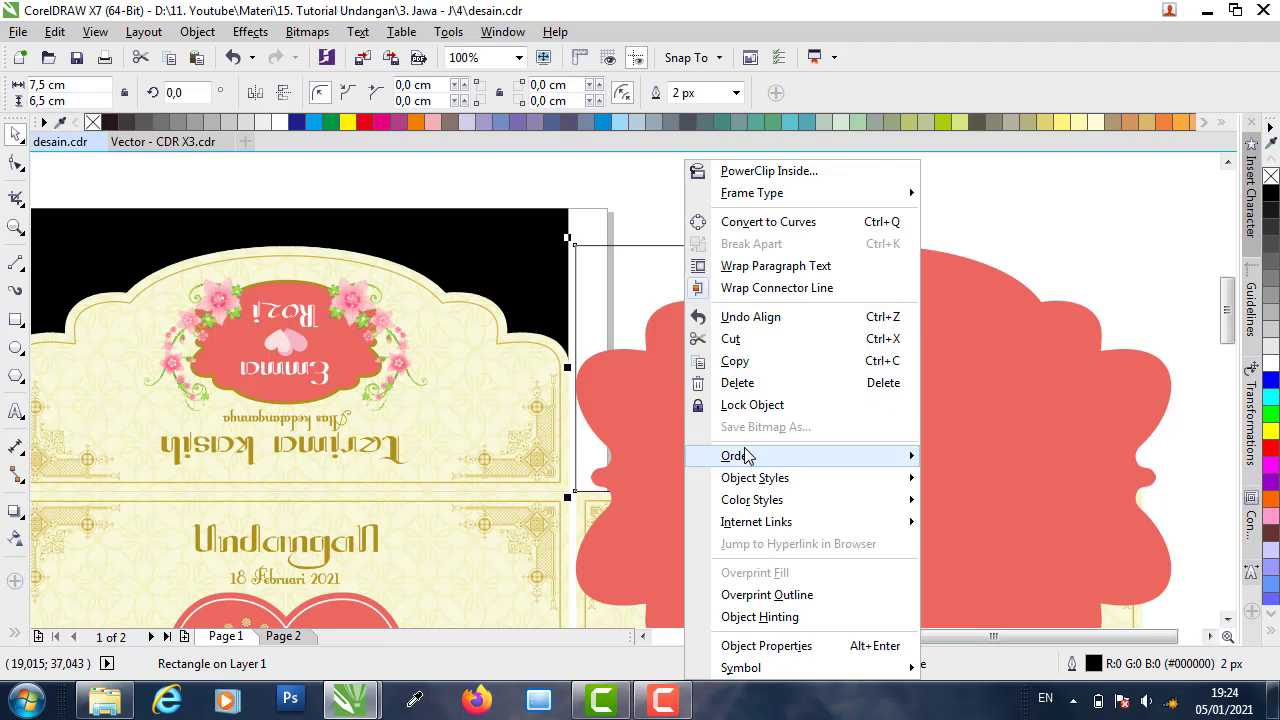
mouse_move(756, 457)
left_click(990, 602)
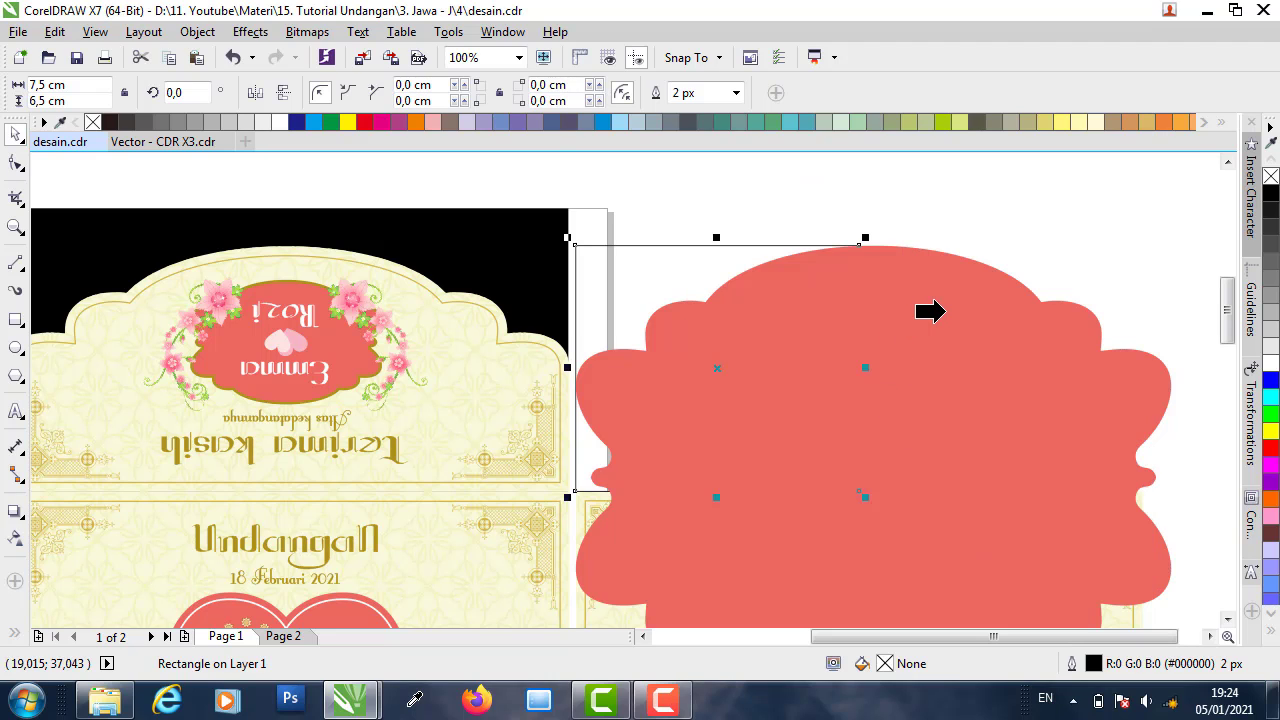
left_click(770, 258)
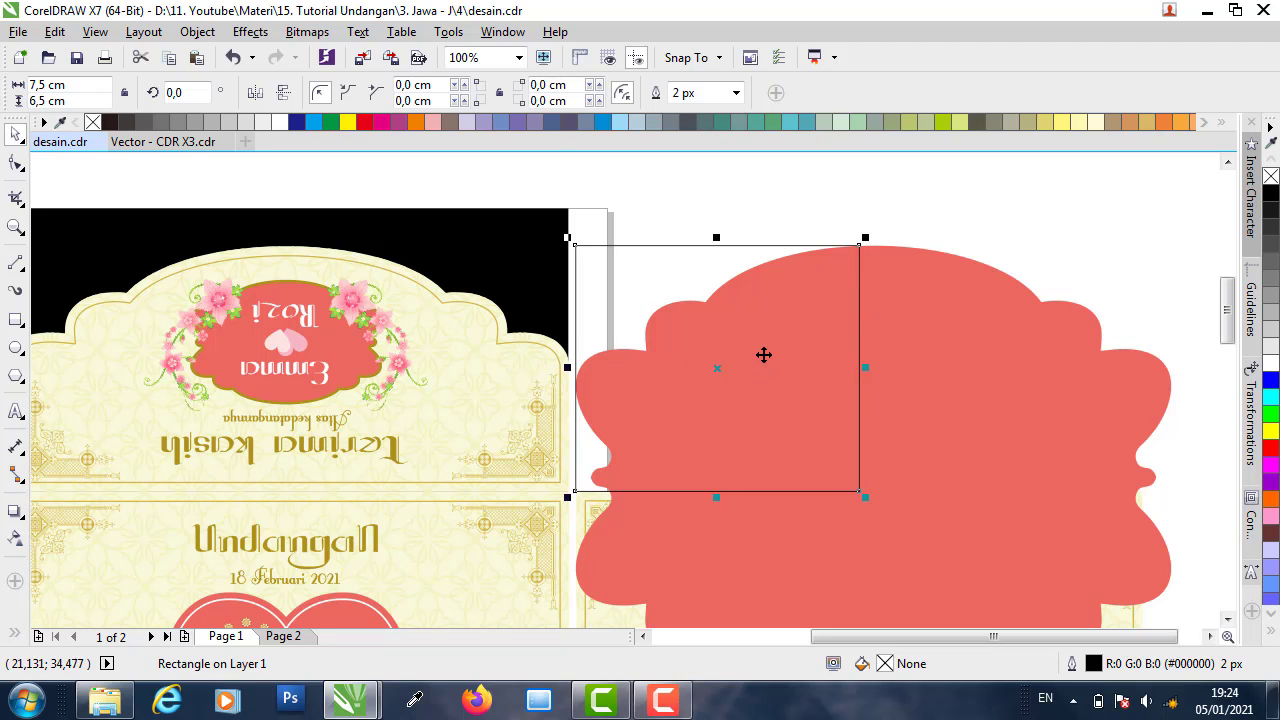
- Intersect the outline rectangle with the enlarged red shape, and delete the original red shape
left_click(860, 218)
left_click(716, 267)
left_click(950, 305, "shift")
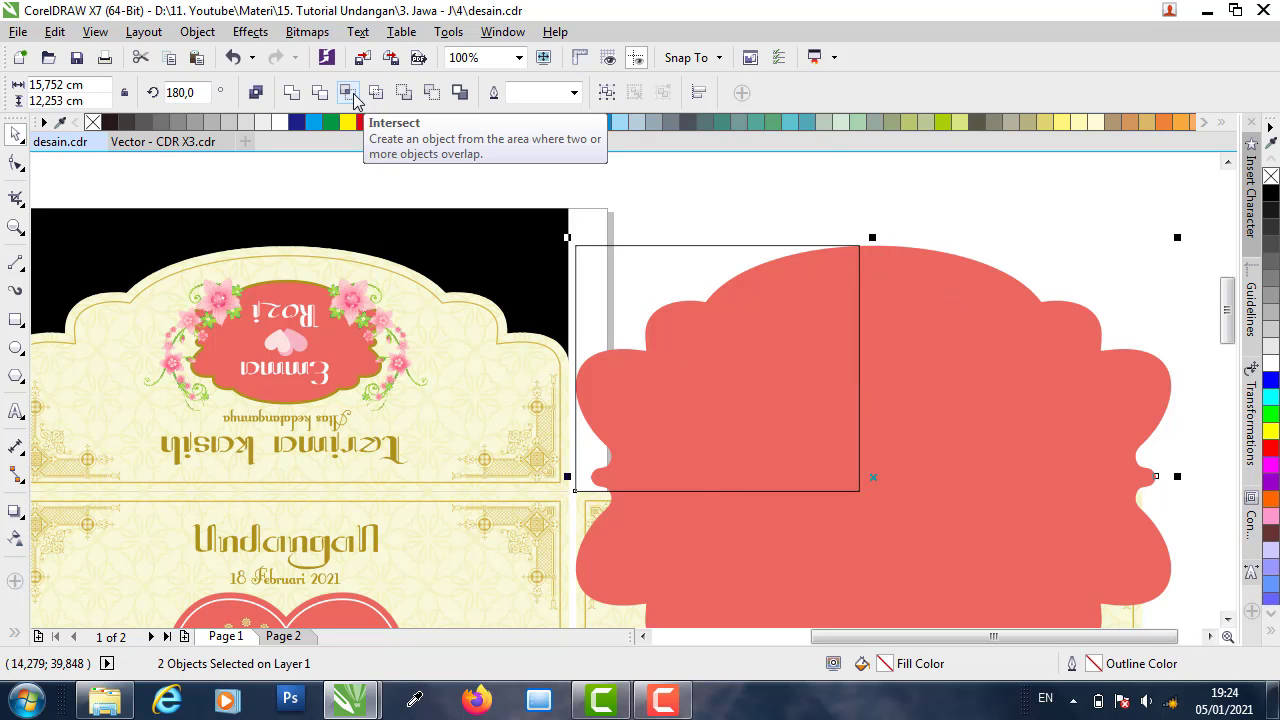
left_click(353, 95)
left_click(962, 280)
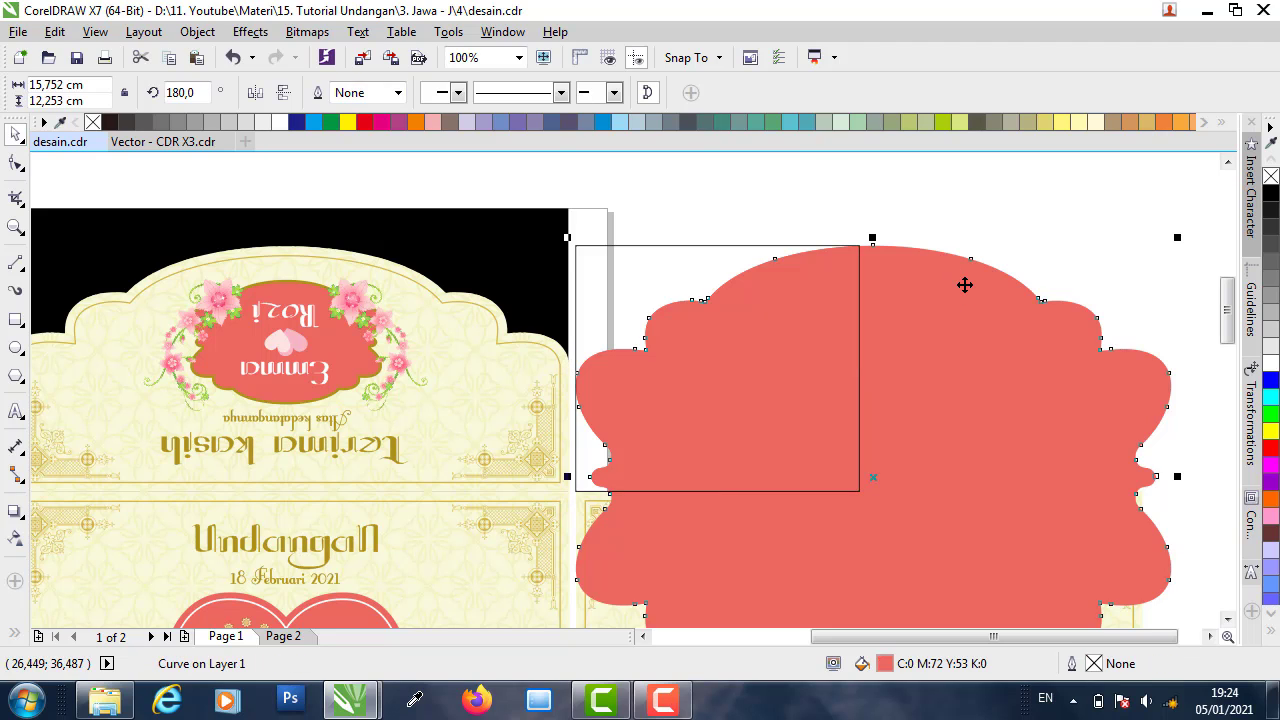
key("Delete")
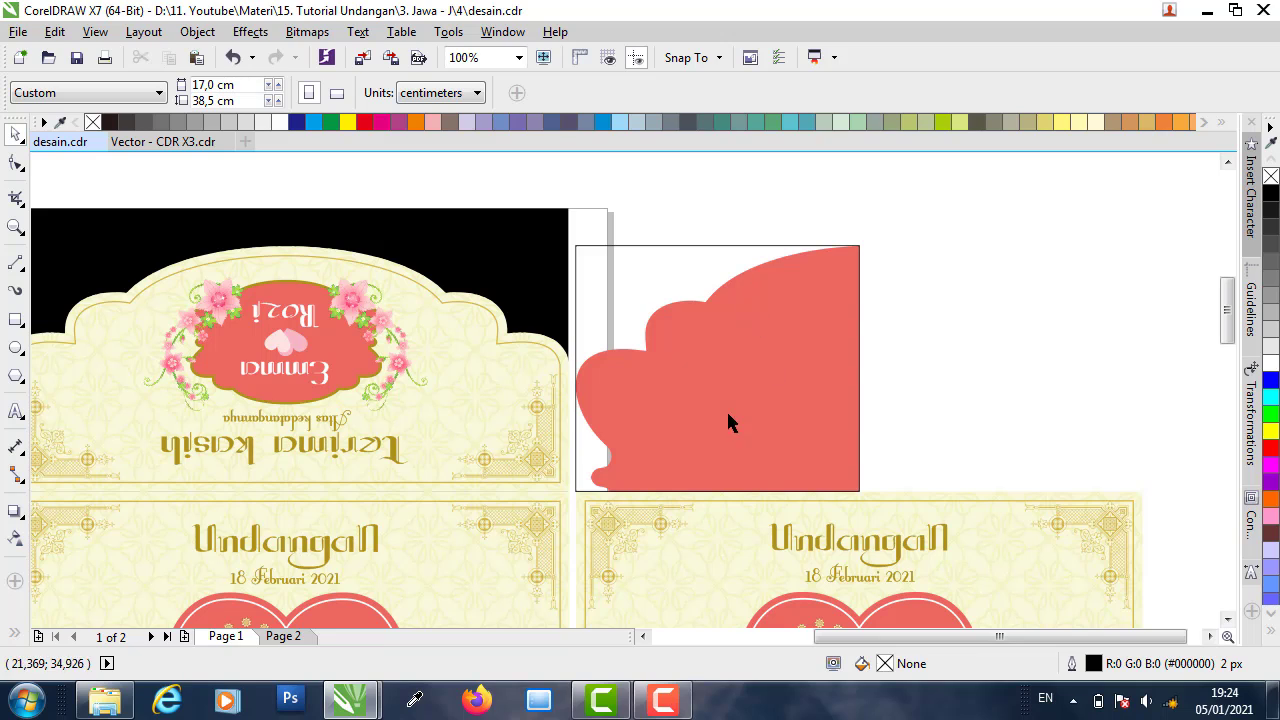
- Cut the outline rectangle from around the red quarter shape to the clipboard
left_click(716, 246)
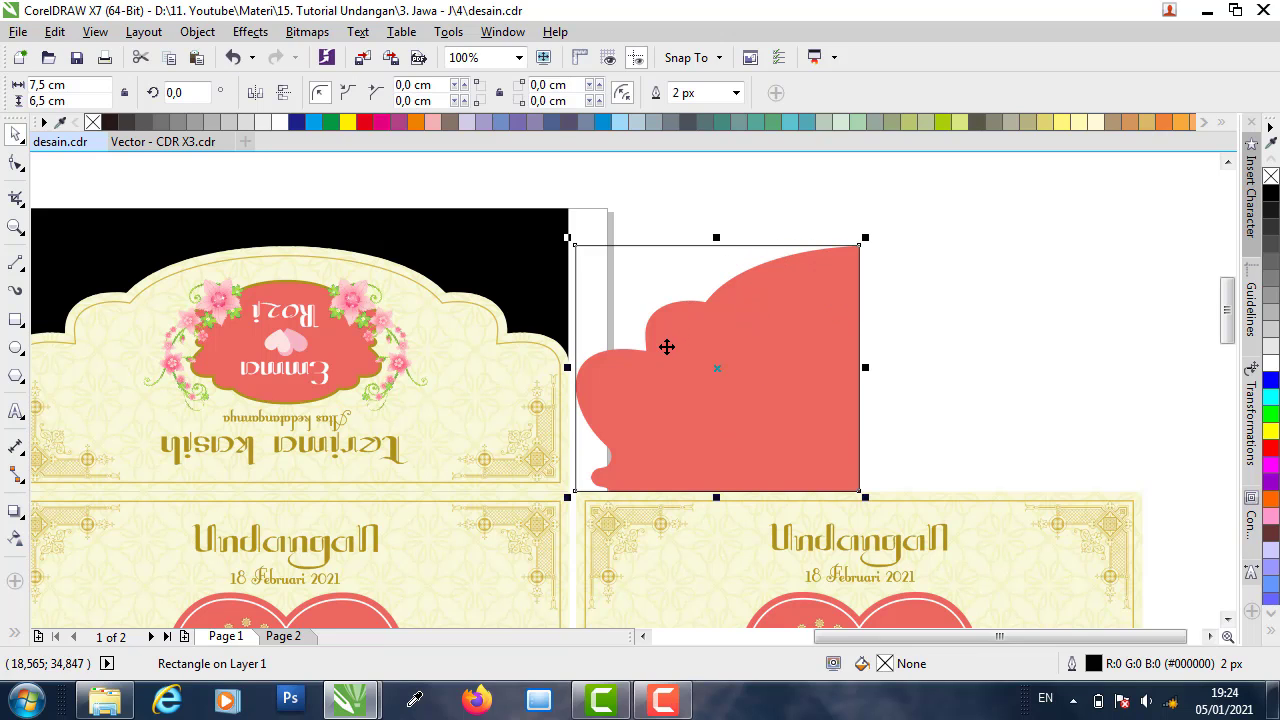
scroll(573, 487, "up", 1)
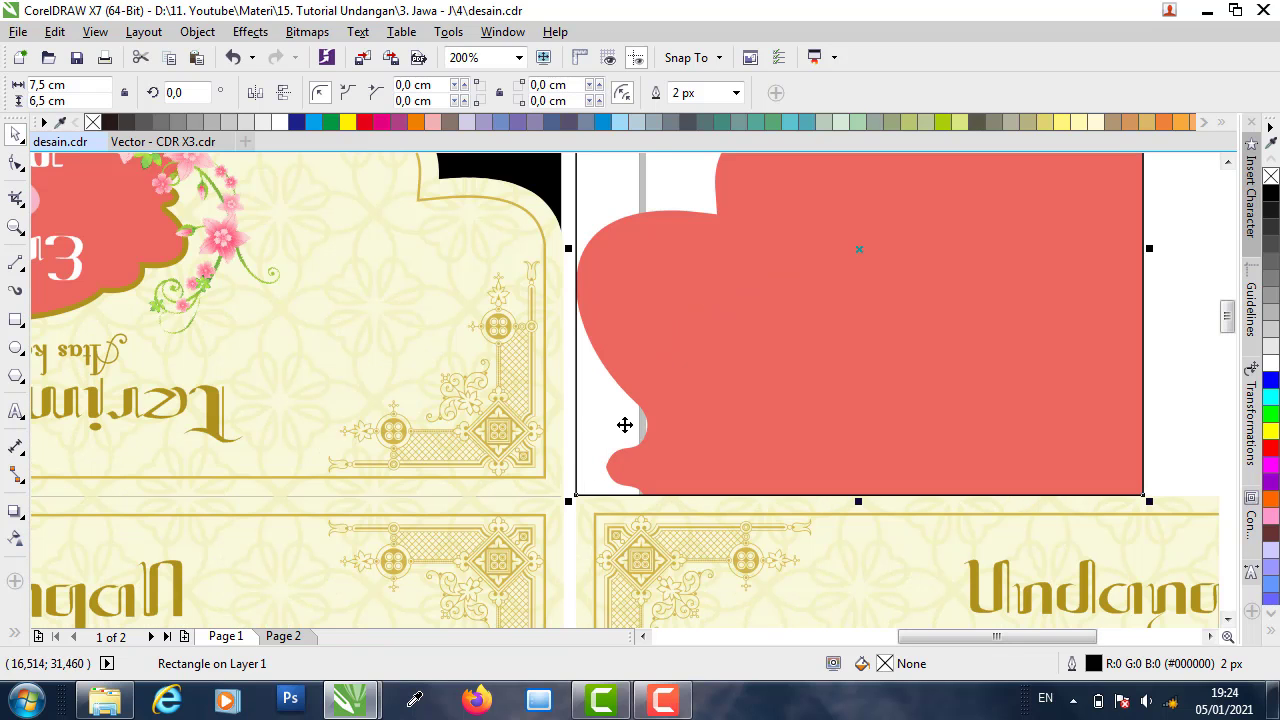
scroll(641, 371, "down", 1)
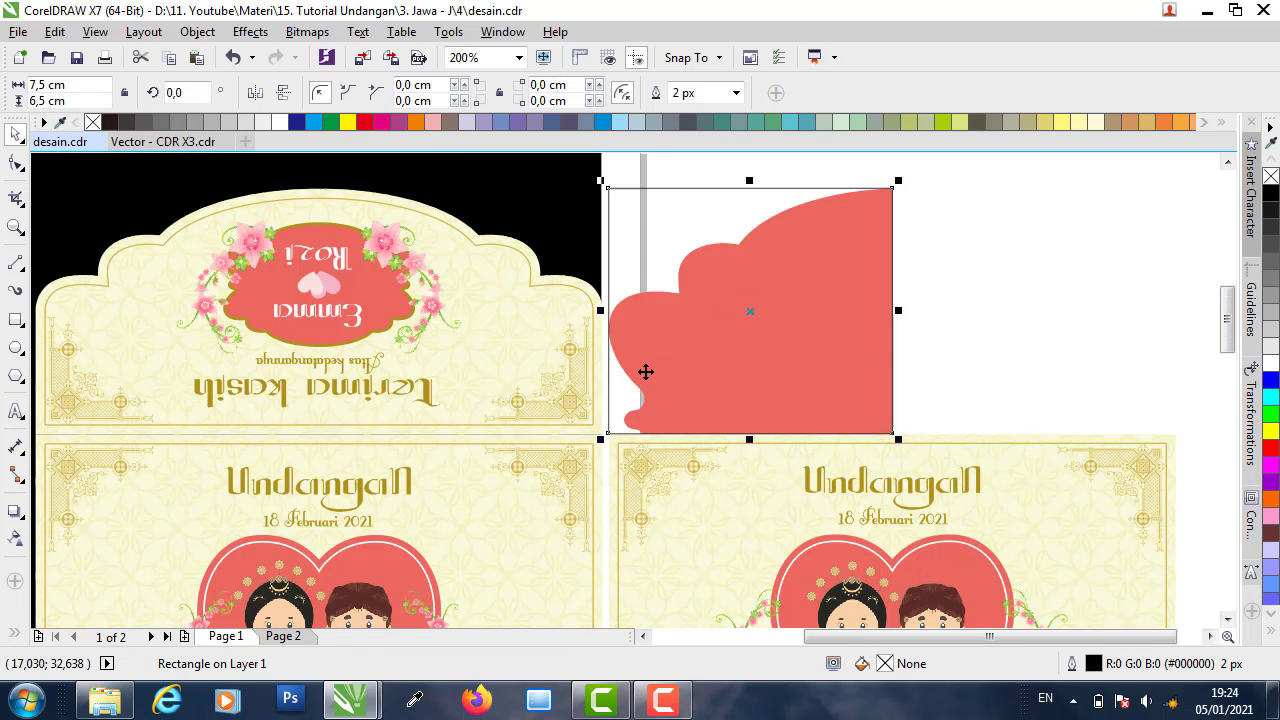
right_click(718, 213)
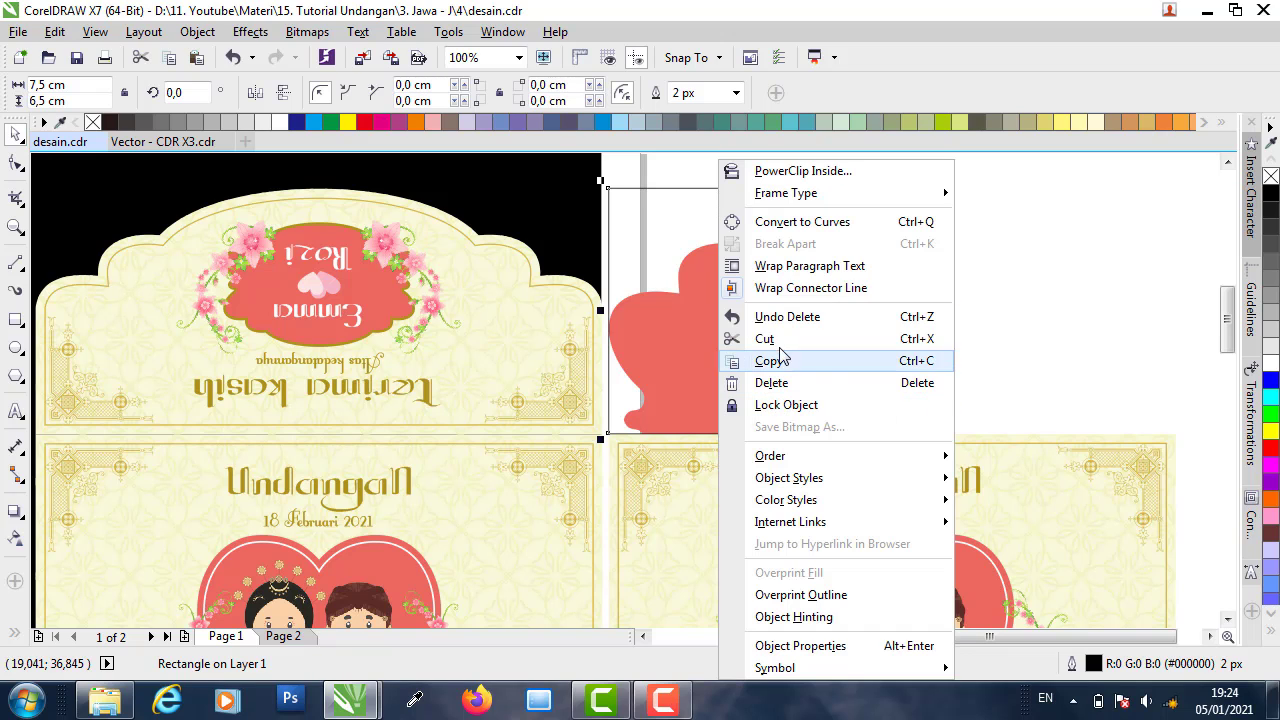
left_click(776, 358)
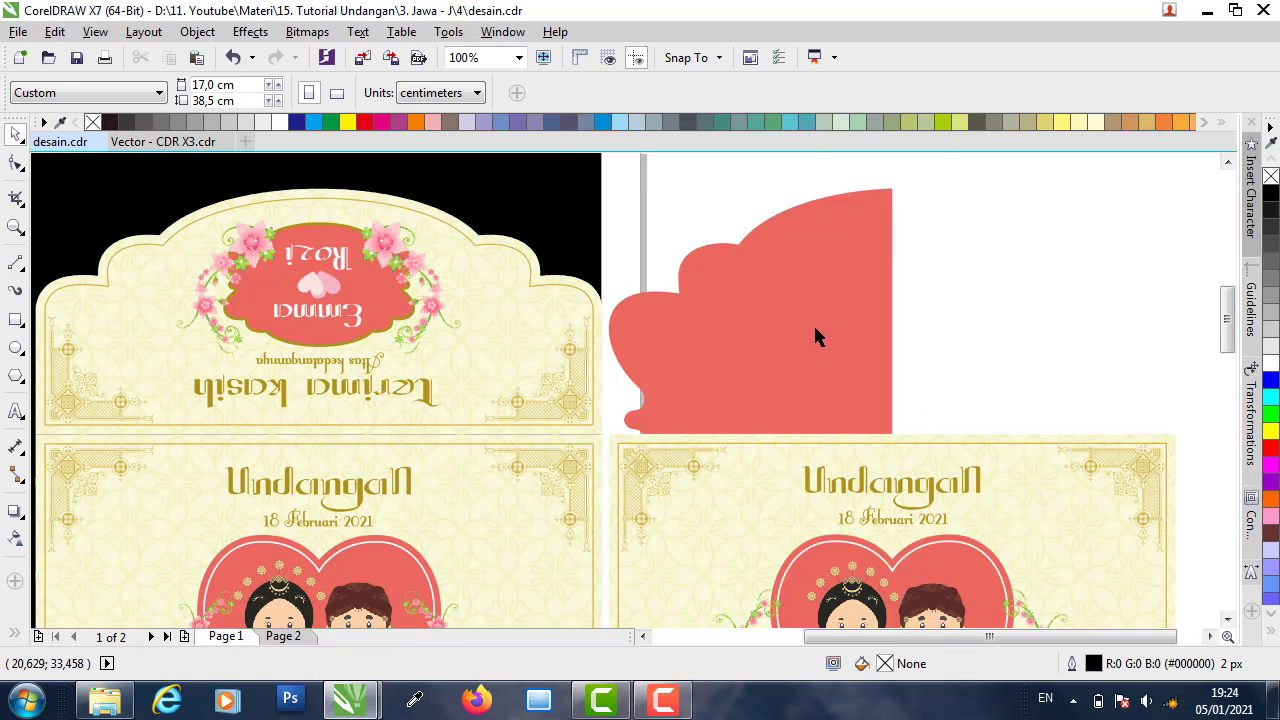
- Draw a rectangle about 4,15 × 2,84 cm over the red shape's lower-left notch and weld it to the shape
left_click(18, 322)
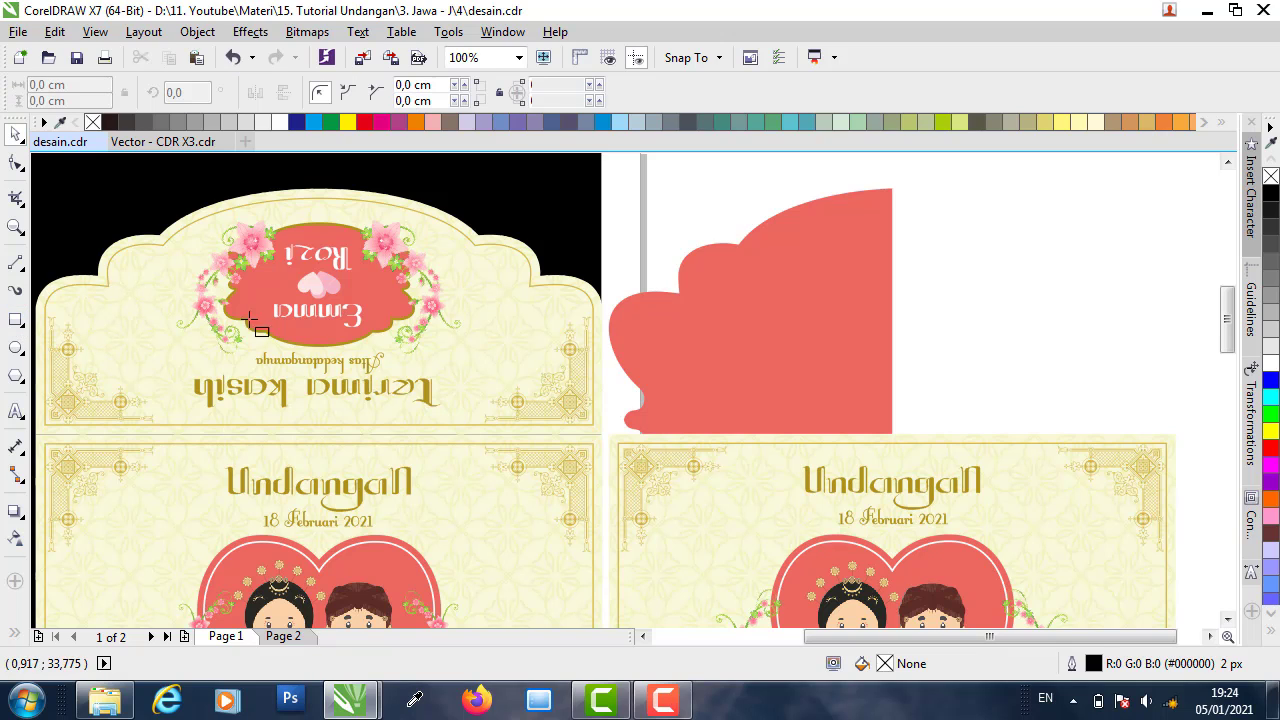
left_click_drag(671, 433, 514, 326)
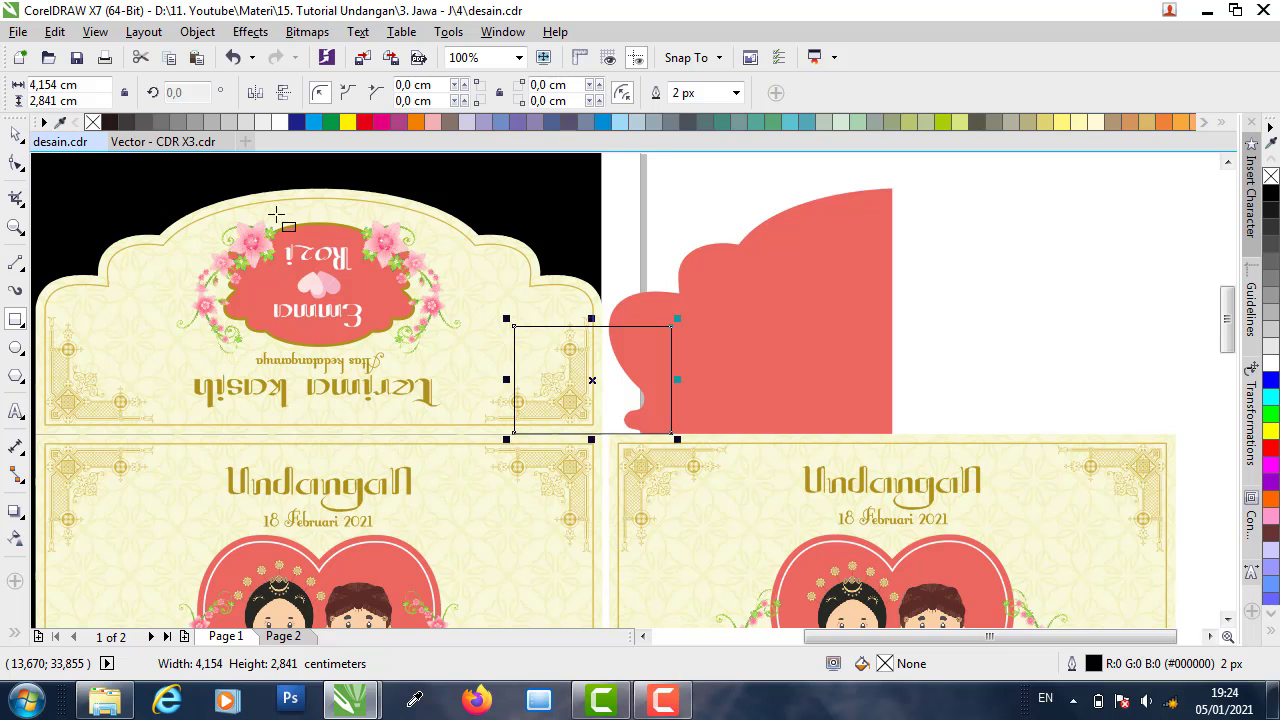
left_click(18, 140)
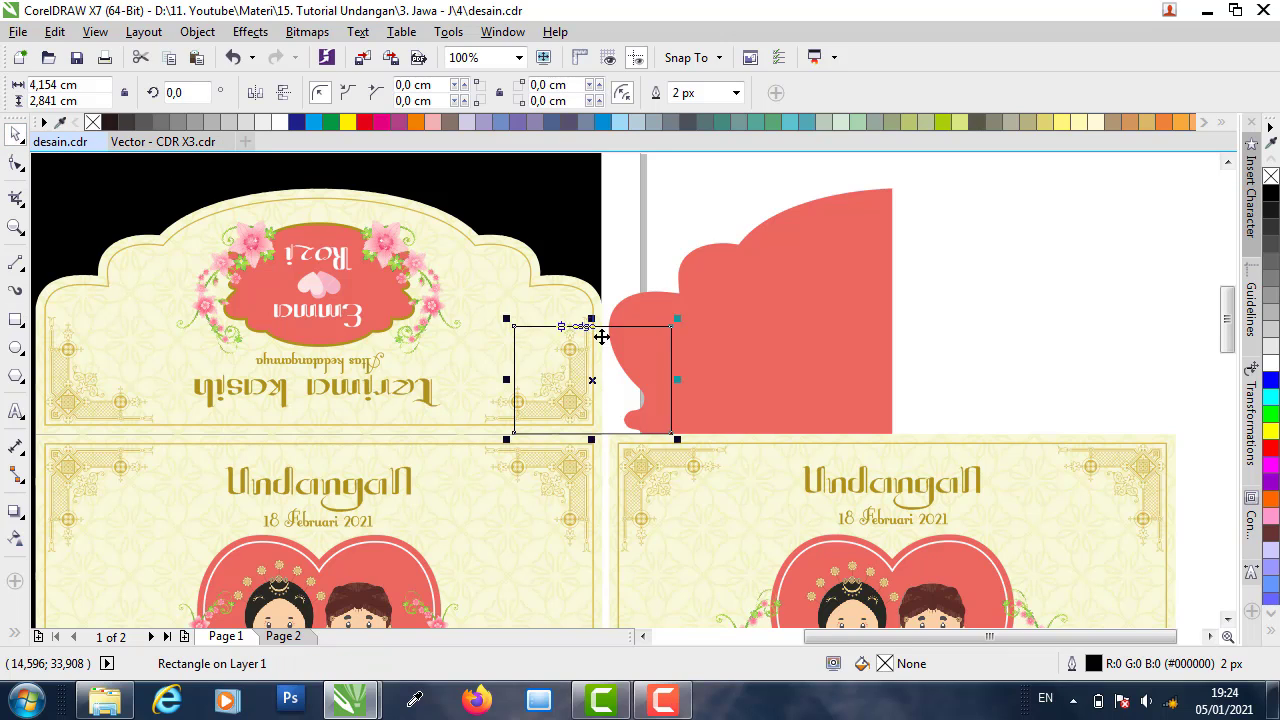
left_click(819, 300, "shift")
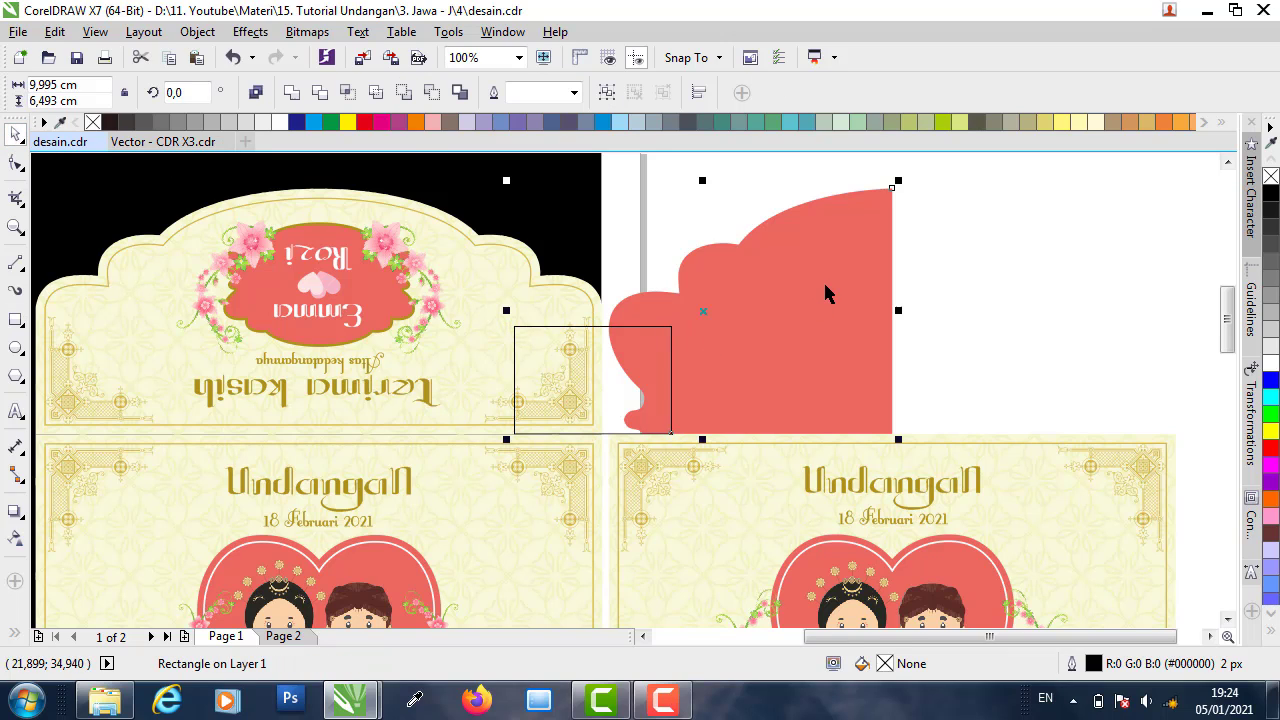
left_click(291, 93)
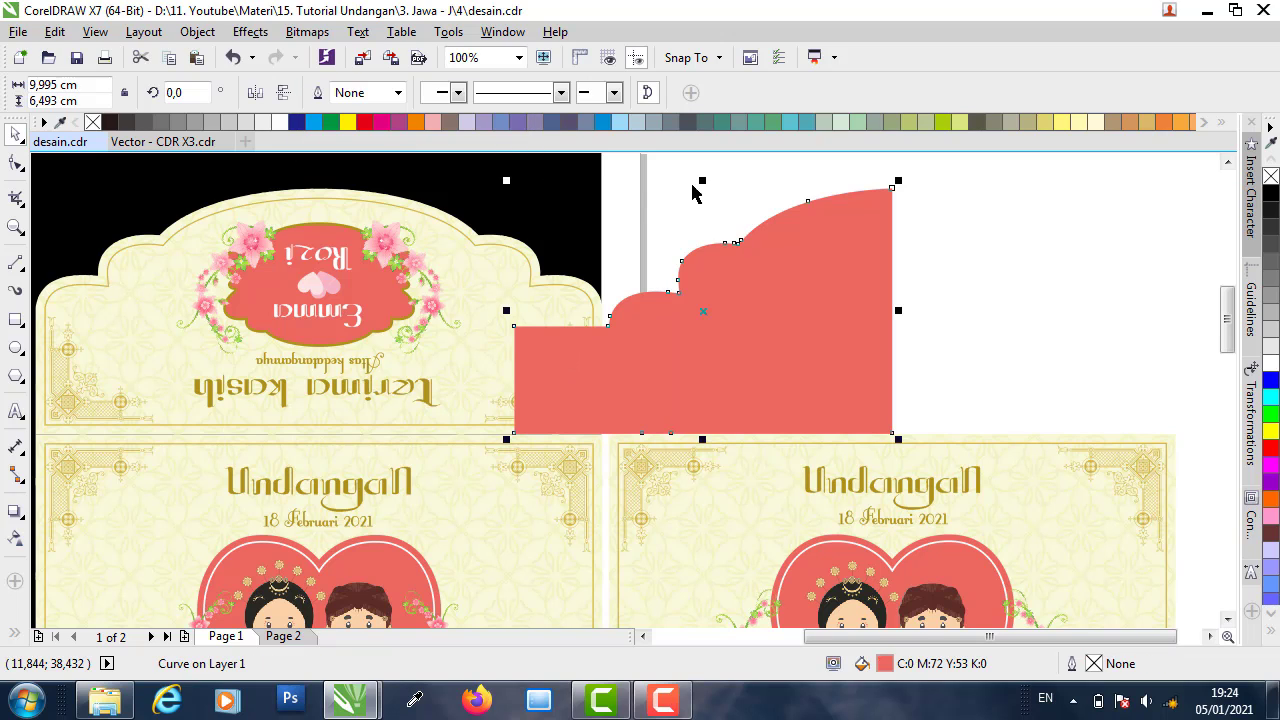
- Paste the 7,5 × 6,5 cm outline rectangle back over the welded red shape
left_click(1015, 205)
right_click(994, 212)
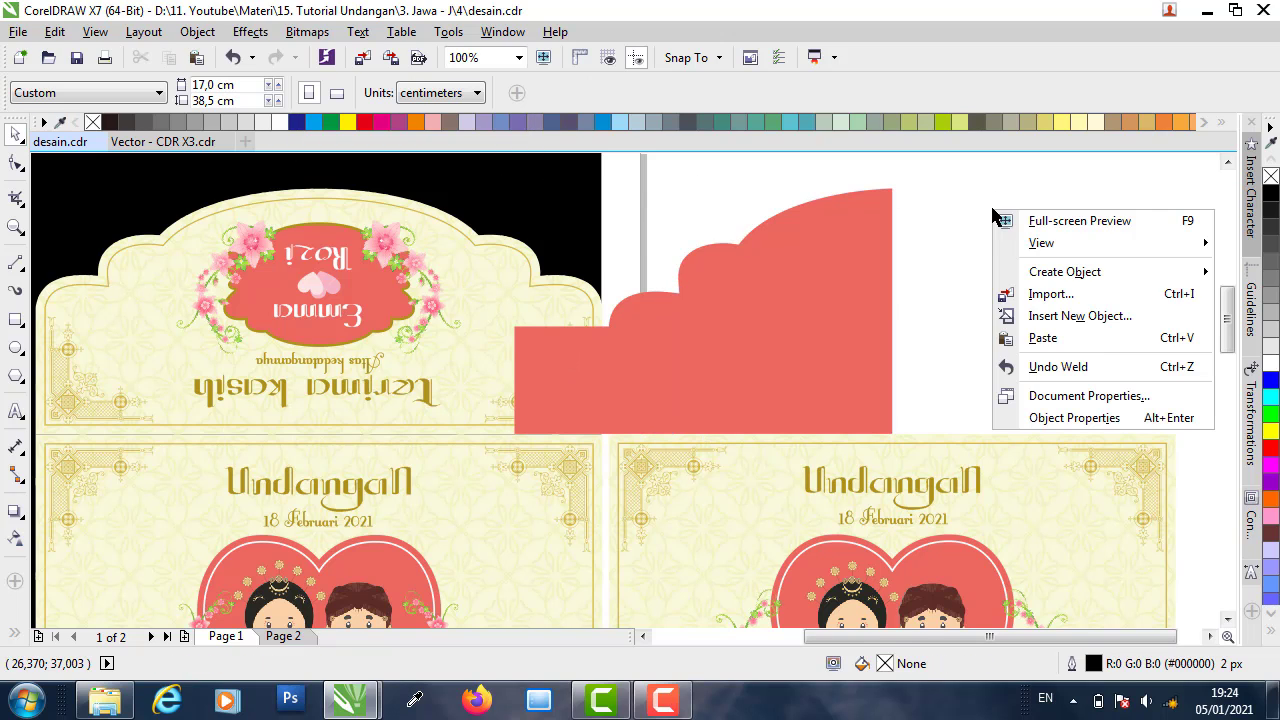
left_click(1043, 338)
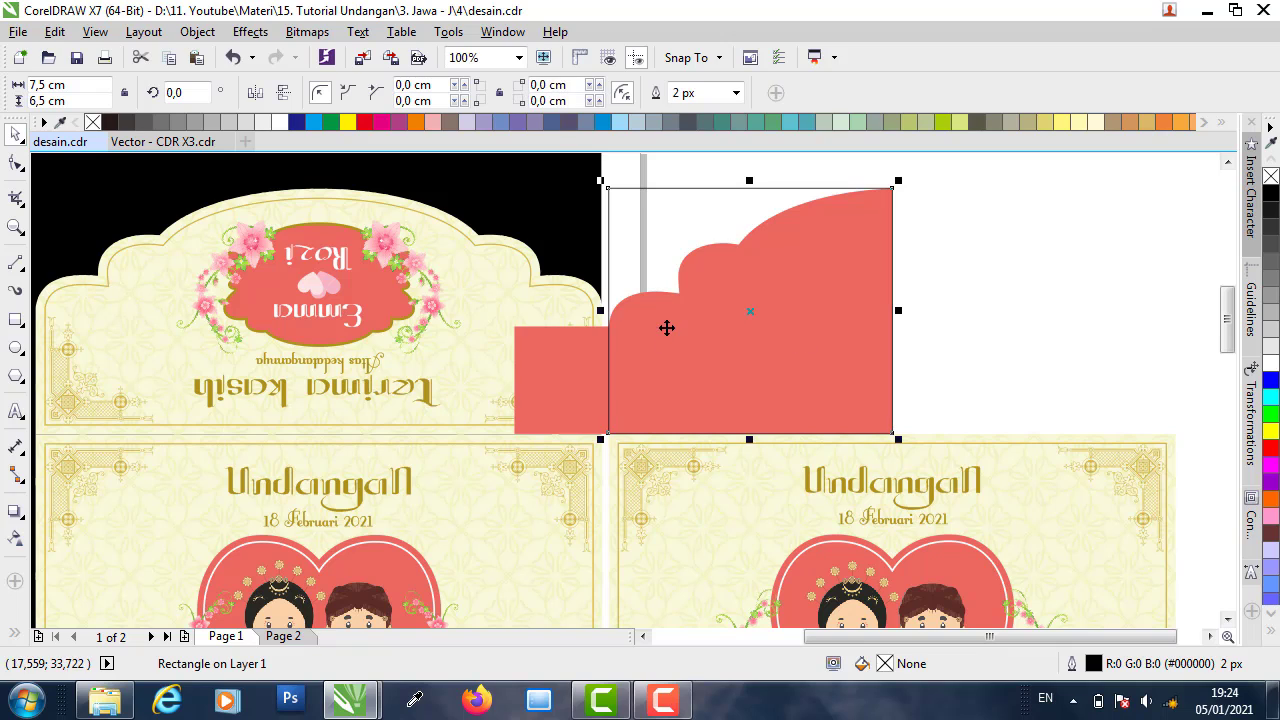
- Intersect the outline rectangle with the red half-flap shape, and delete both the original red shape and the outline rectangle
left_click(697, 209)
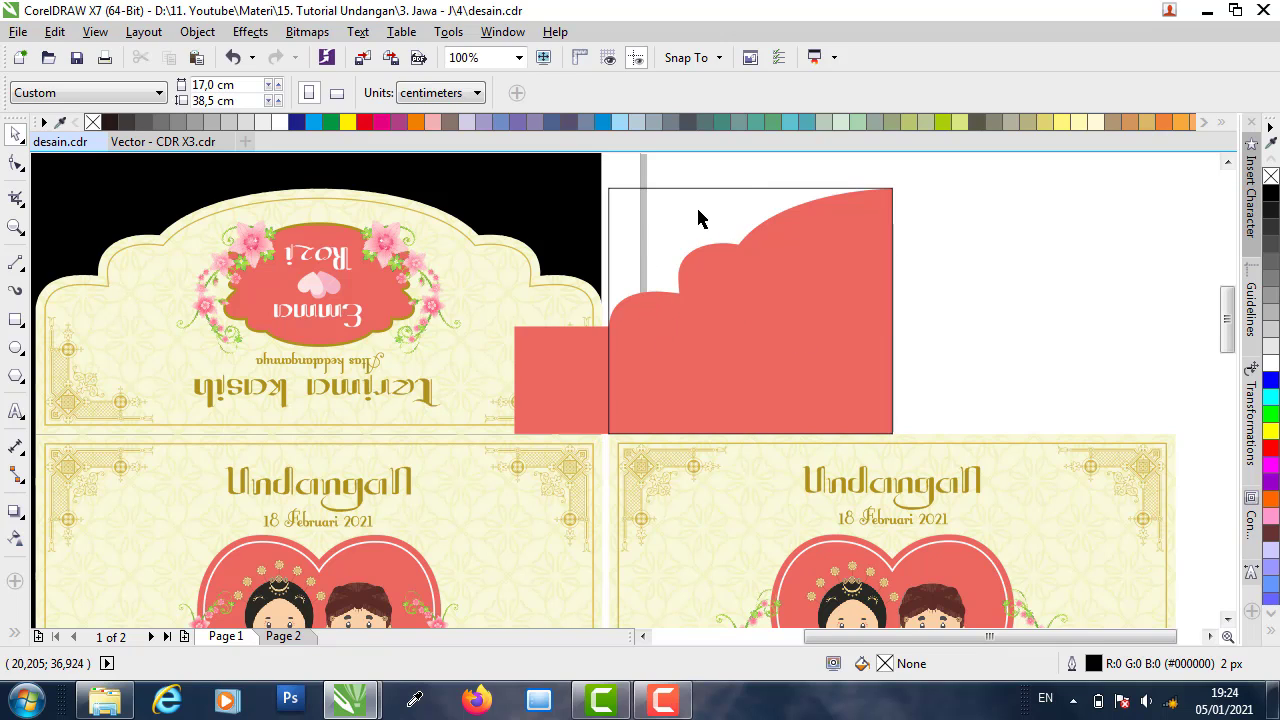
left_click(683, 211)
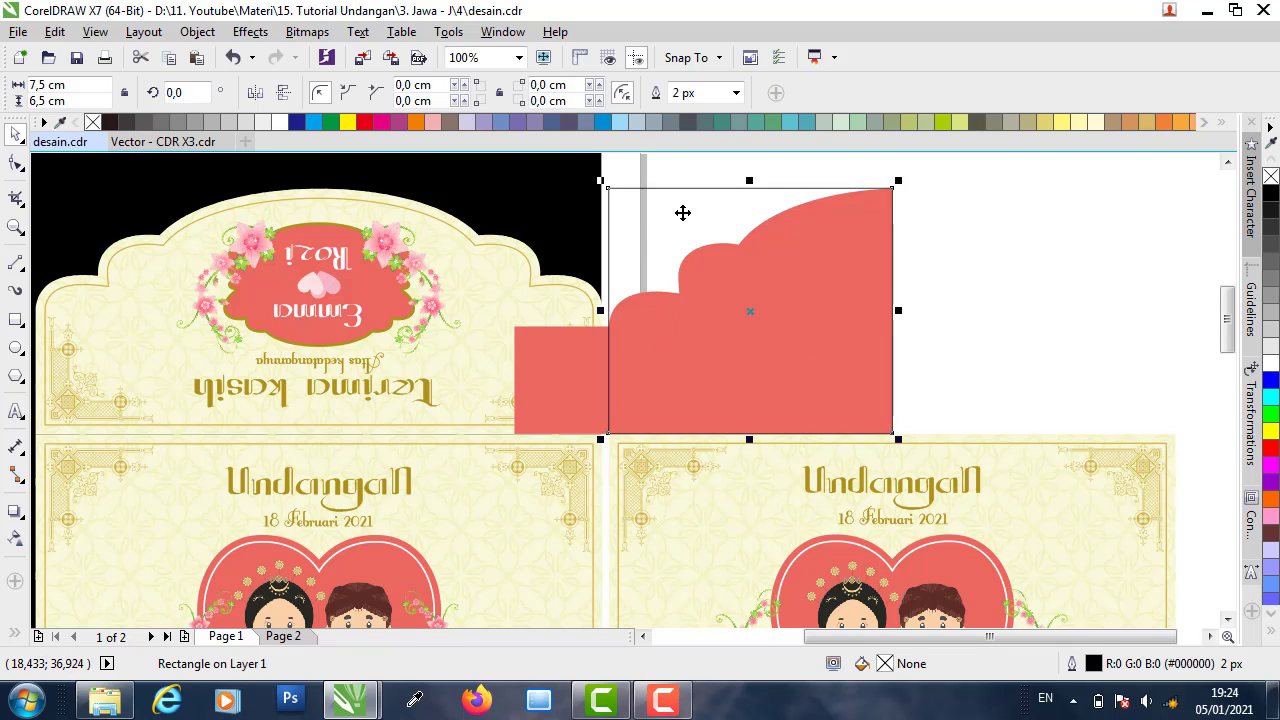
left_click(565, 369, "shift")
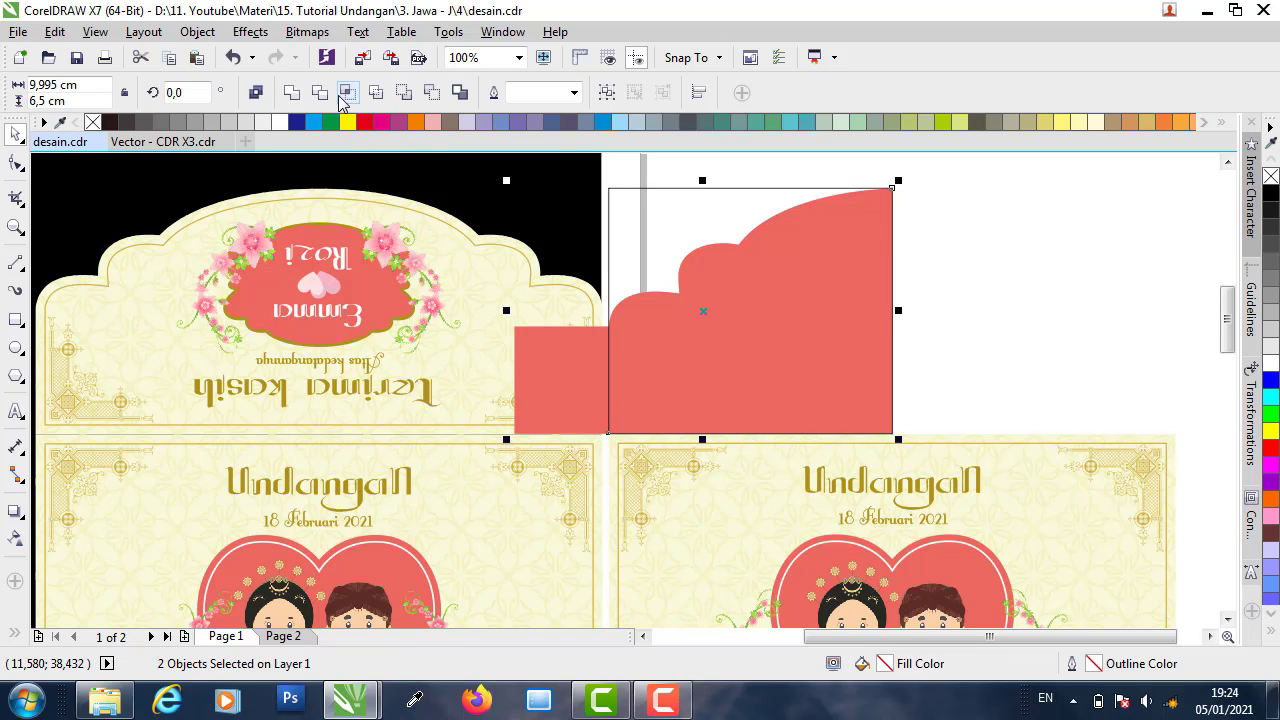
left_click(347, 93)
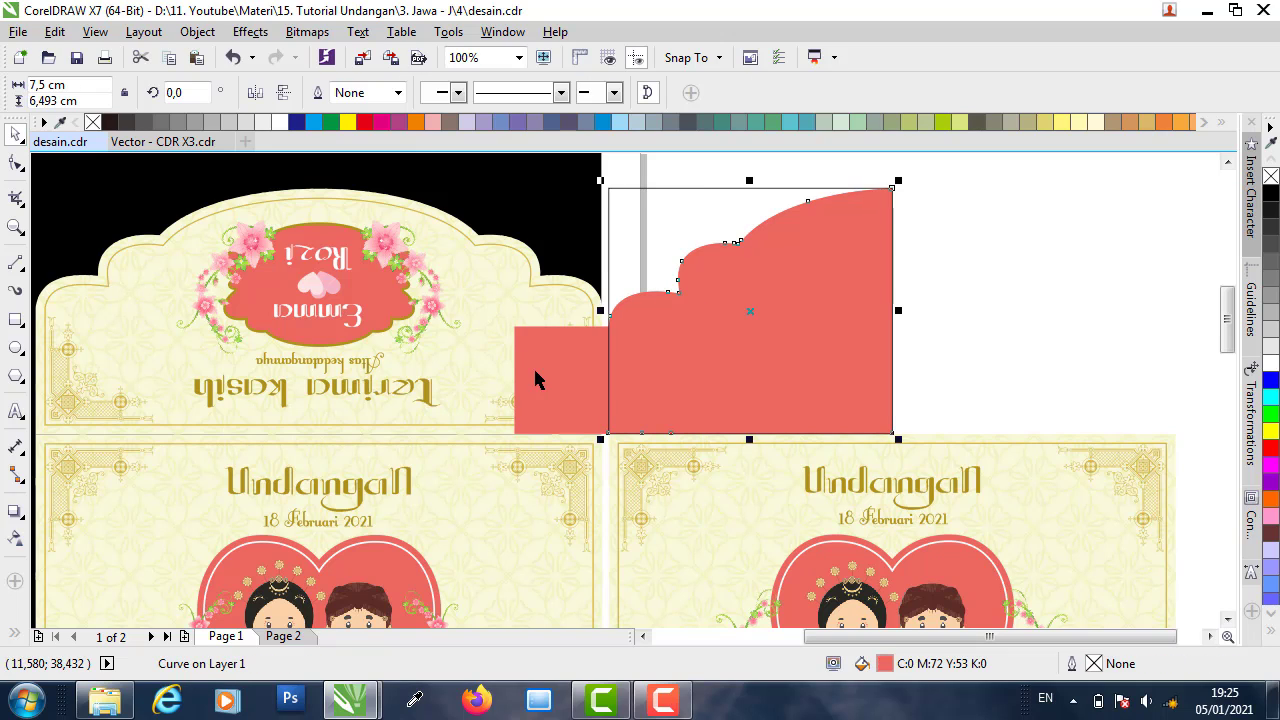
key("Delete")
left_click(670, 233)
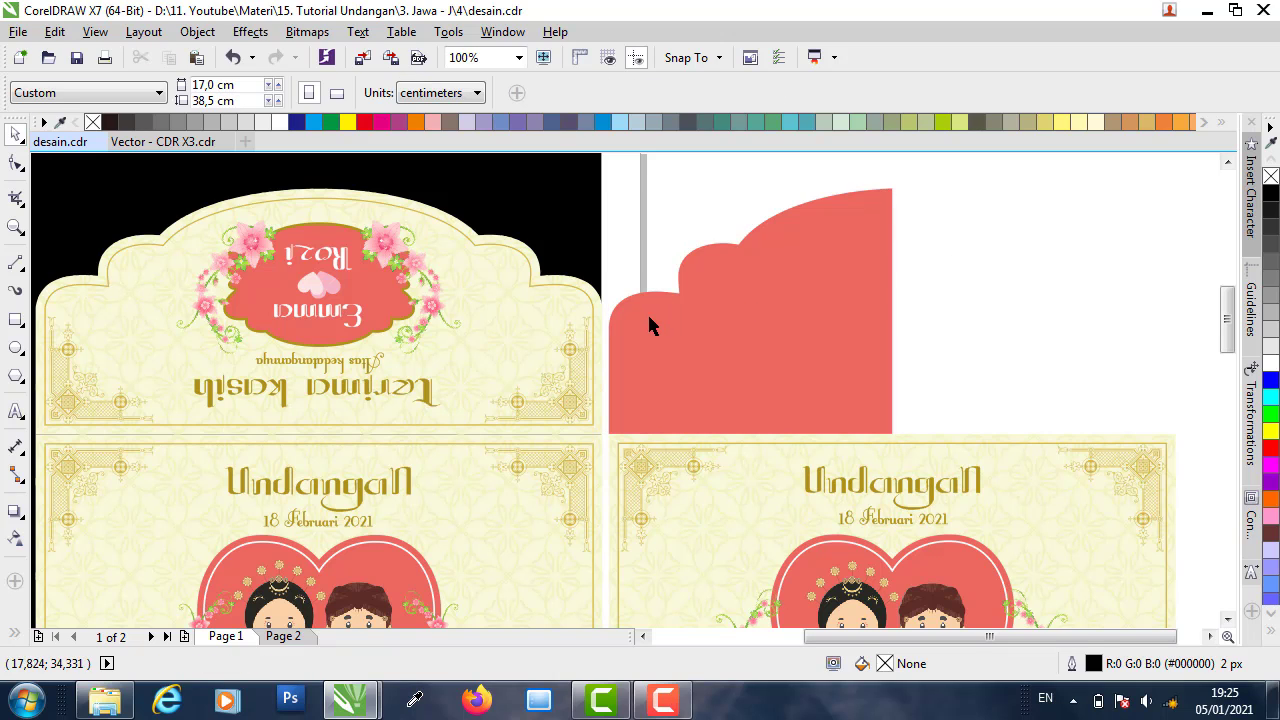
- Mirror a copy of the red half flap horizontally about its straight inner edge and weld both halves into one flap
left_click(712, 330)
scroll(679, 371, "down", 2)
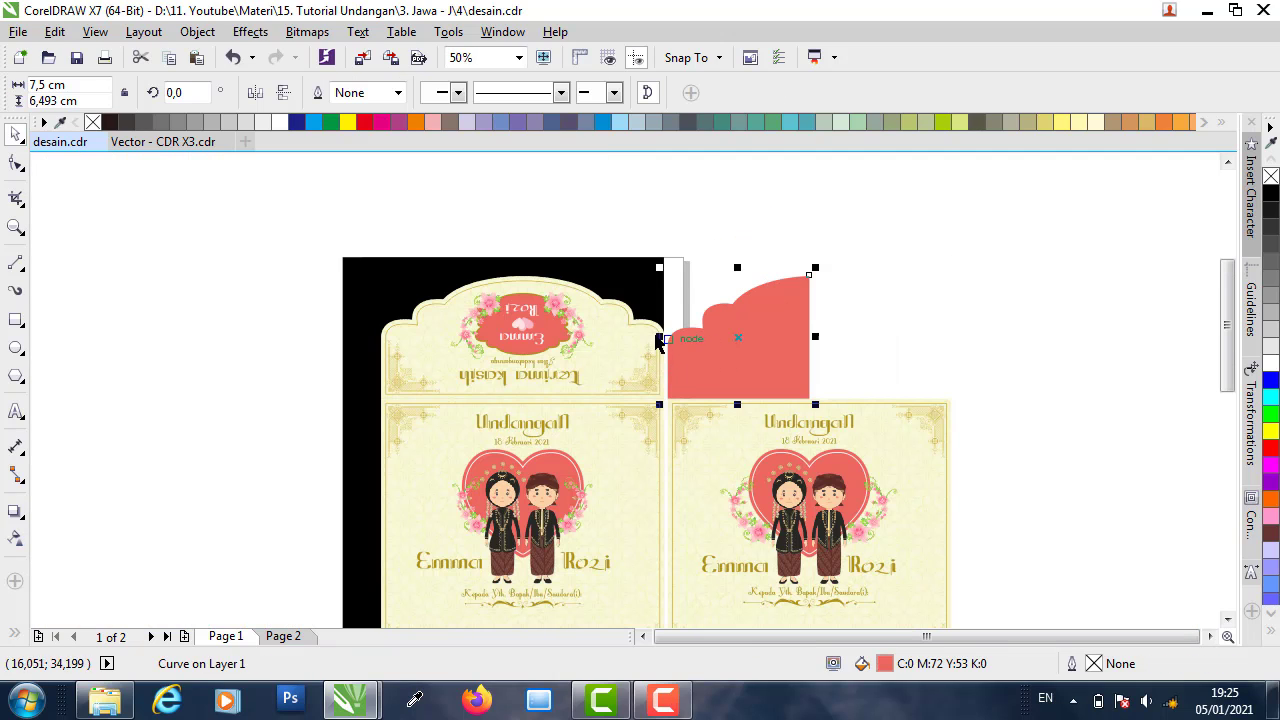
left_click_drag(661, 336, 749, 334)
key("ctrl+z")
left_click_drag(661, 336, 888, 342)
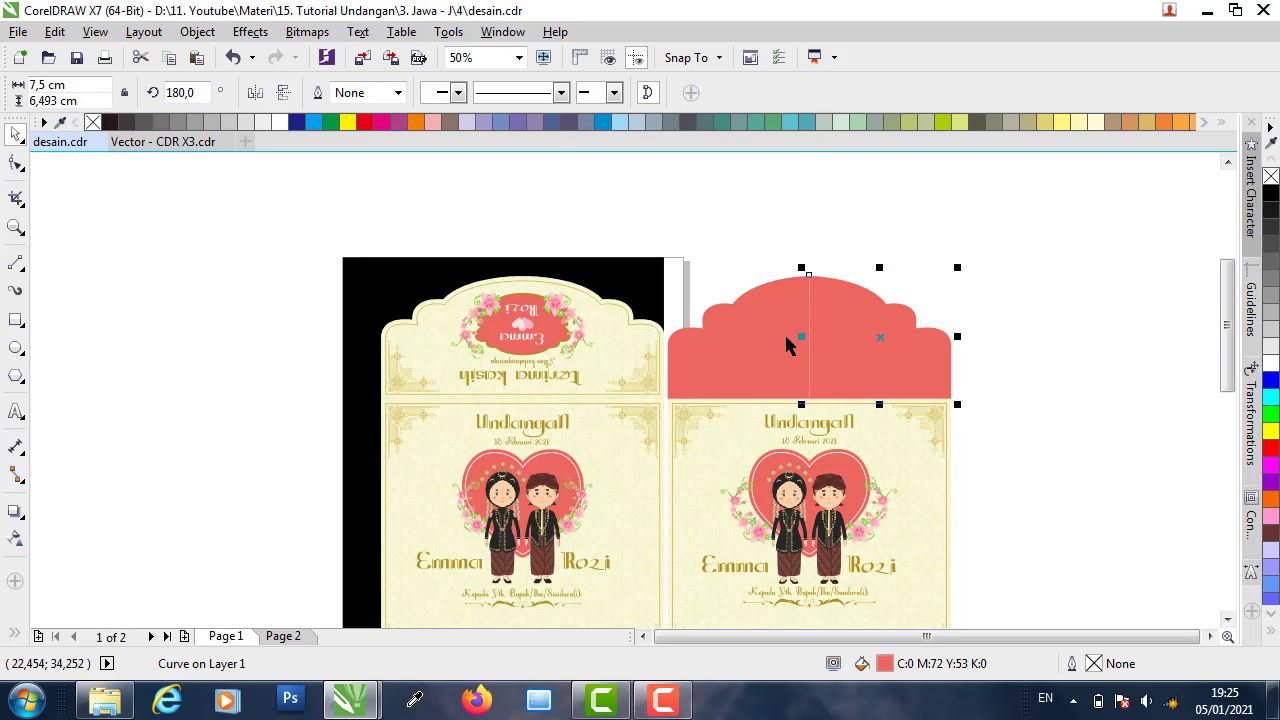
left_click(746, 354, "shift")
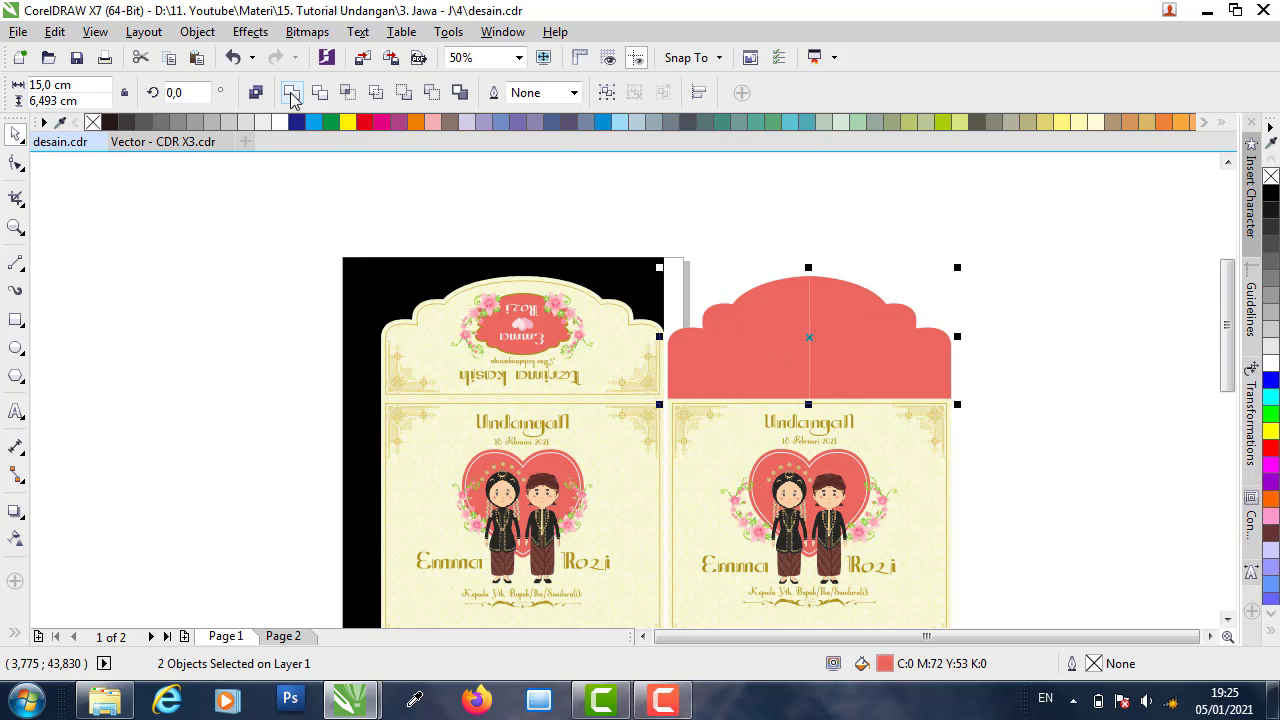
left_click(291, 93)
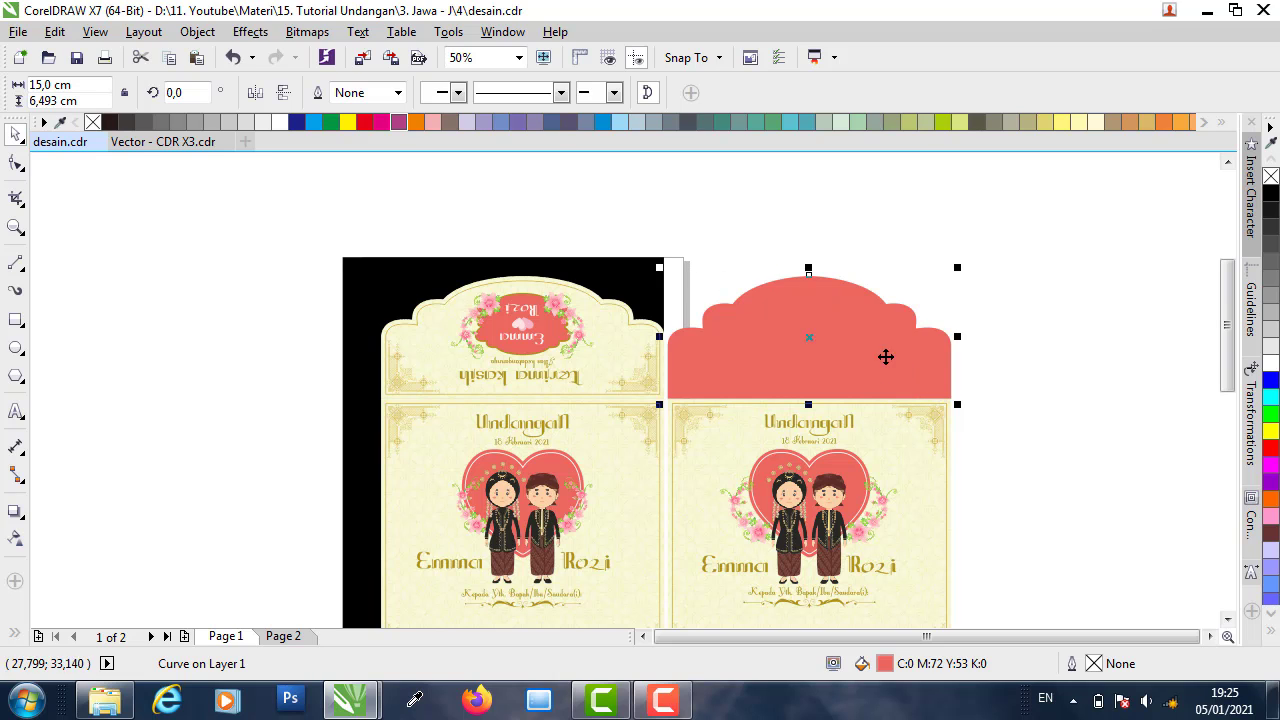
left_click(916, 229)
- Apply a one-step inside contour with a 0,25 cm offset to the red scalloped flap
scroll(913, 327, "up", 2)
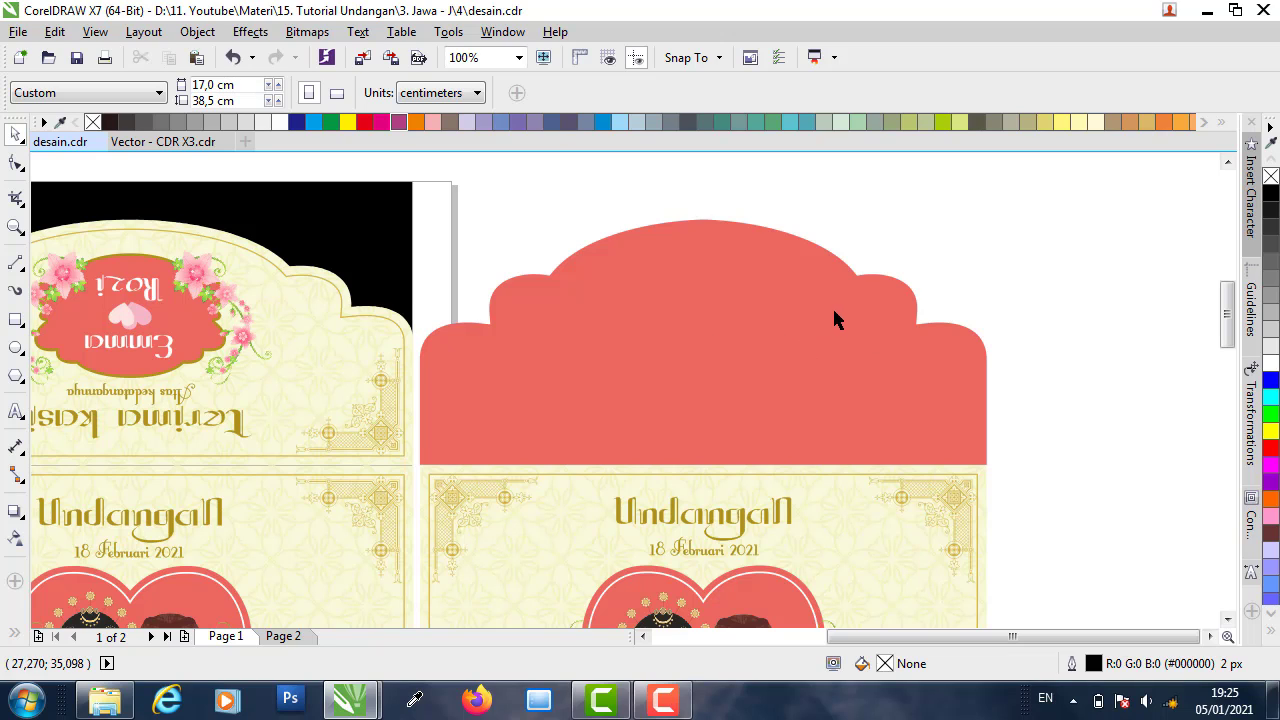
scroll(410, 338, "up", 2)
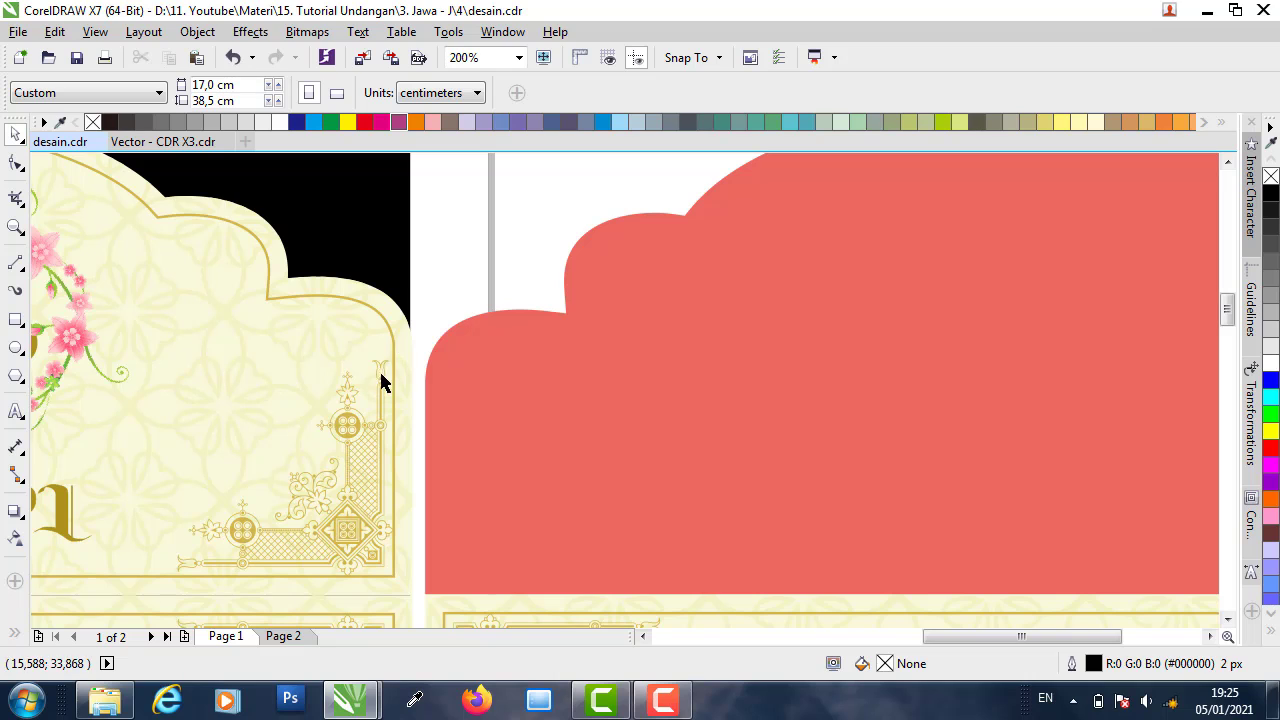
scroll(394, 343, "down", 2)
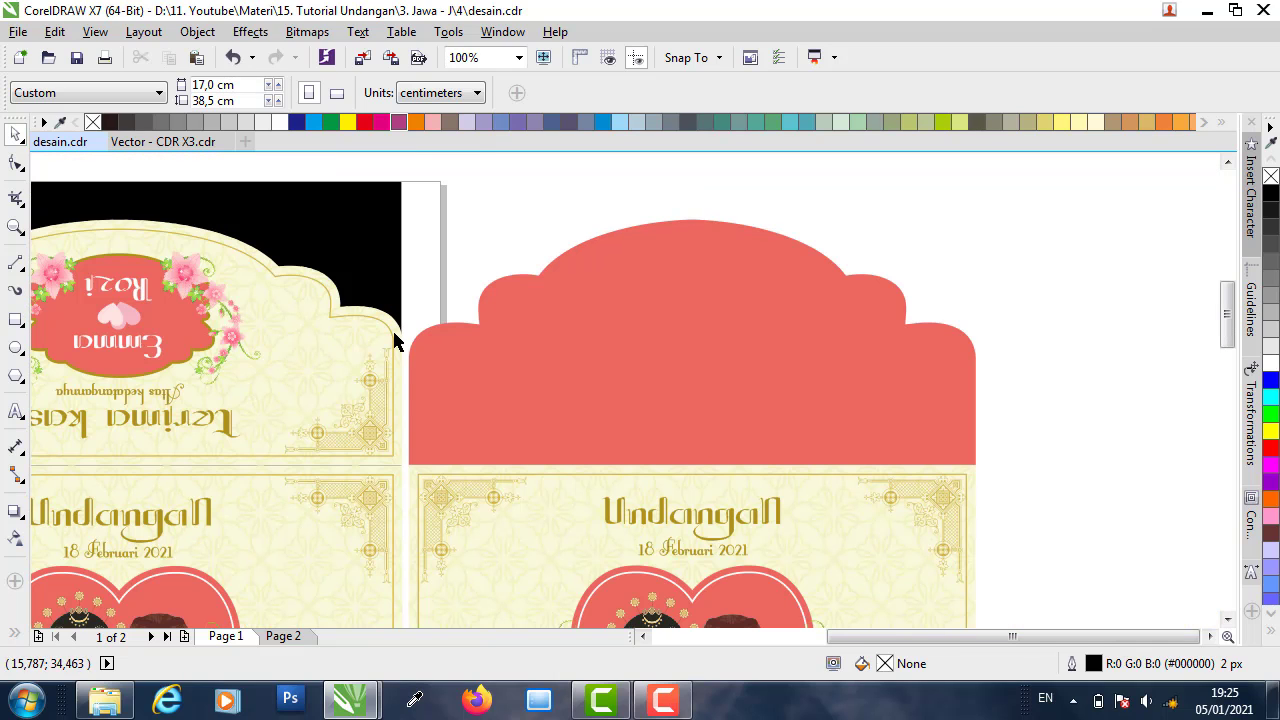
left_click(957, 377)
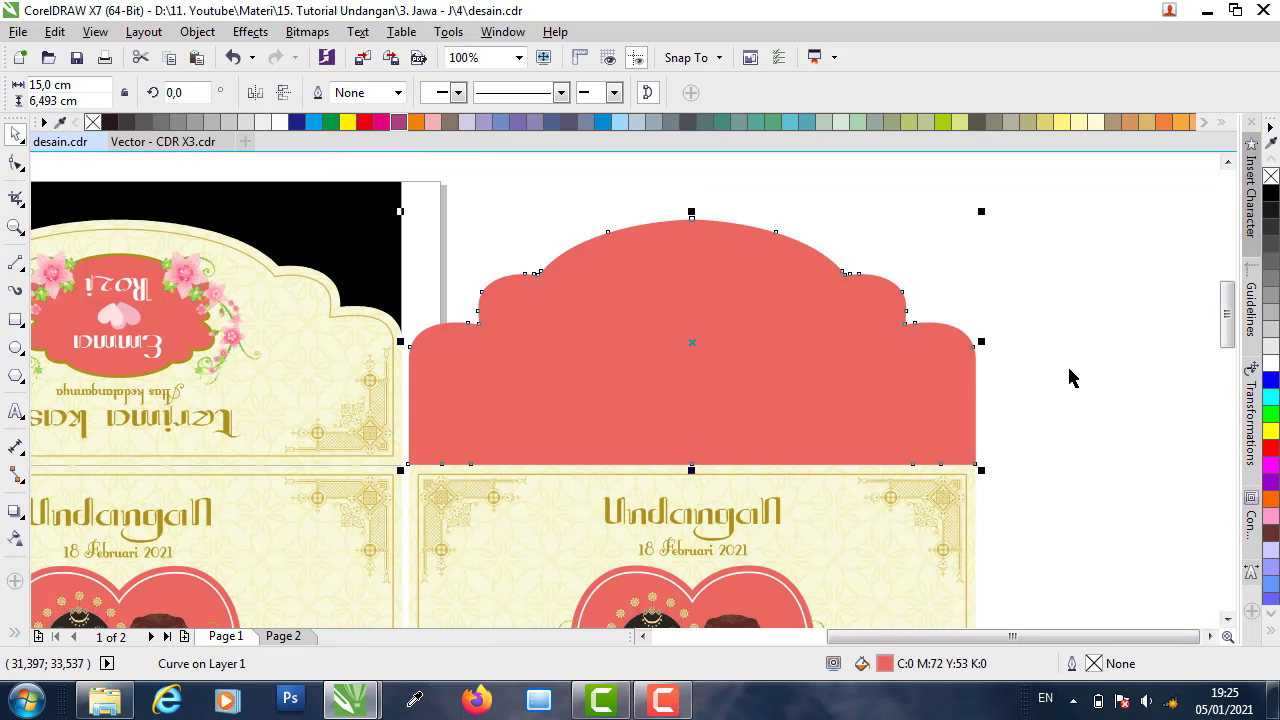
left_click(1255, 530)
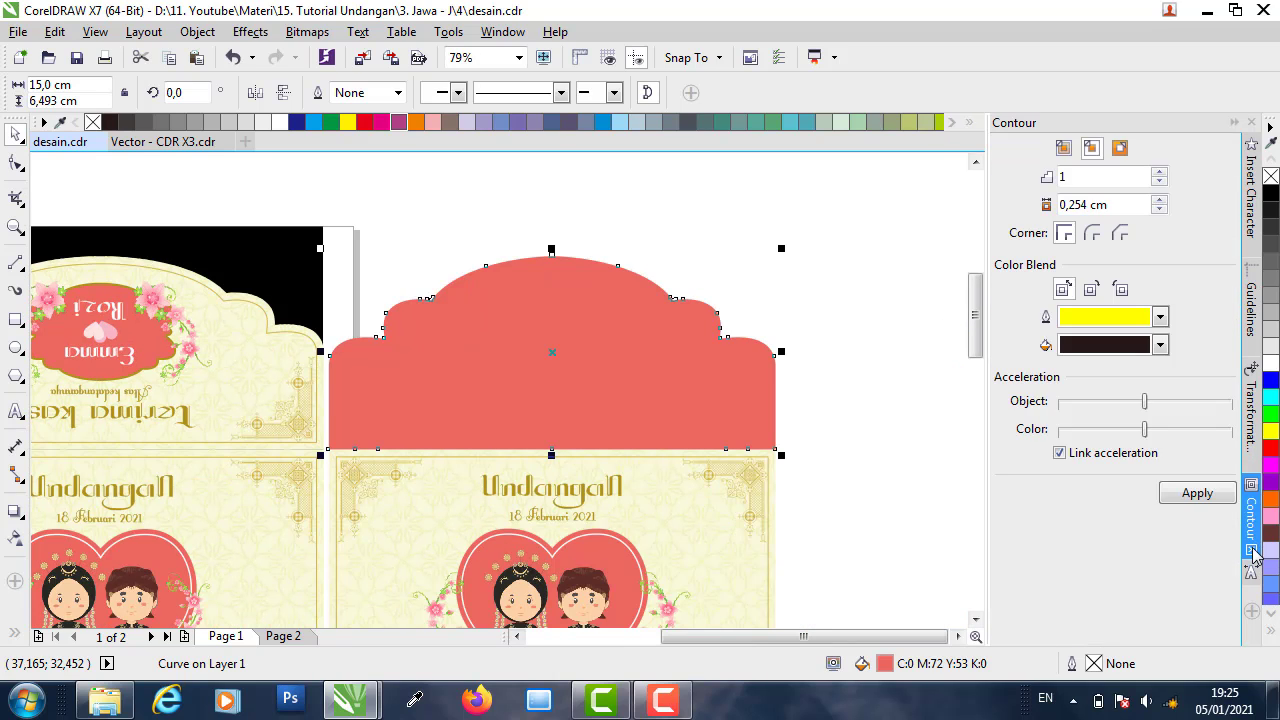
key("ctrl+t")
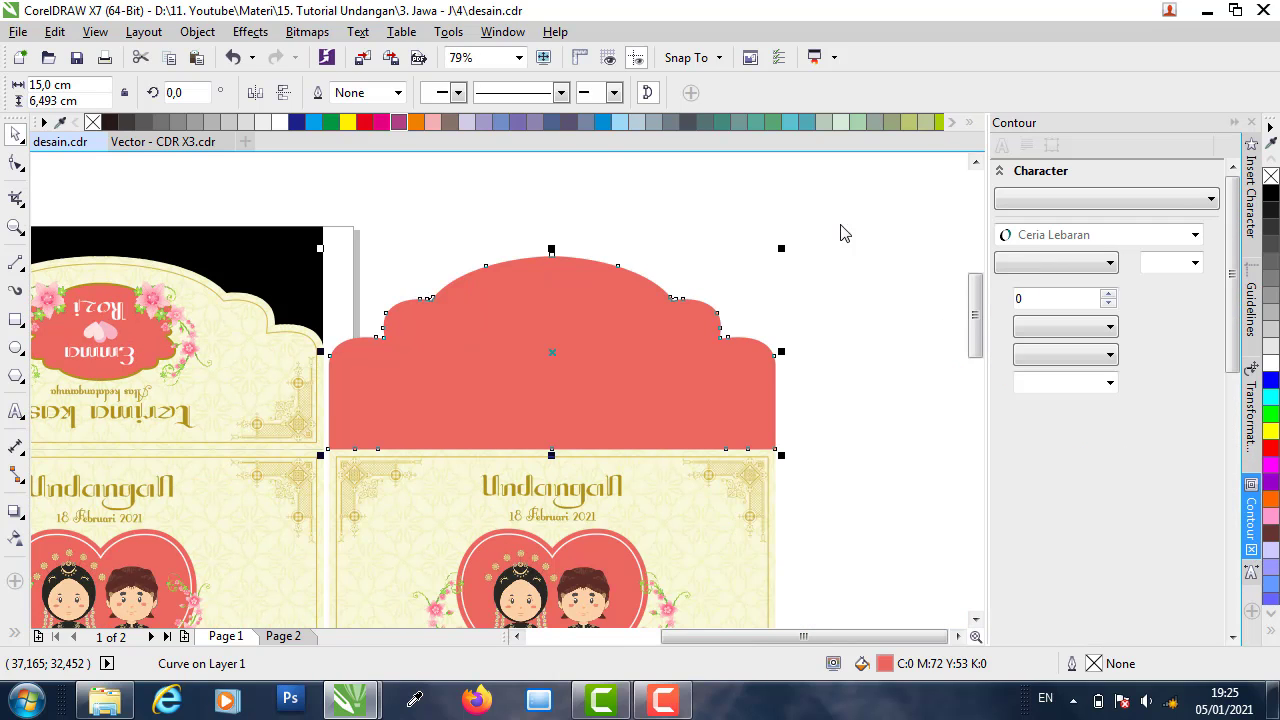
left_click(252, 33)
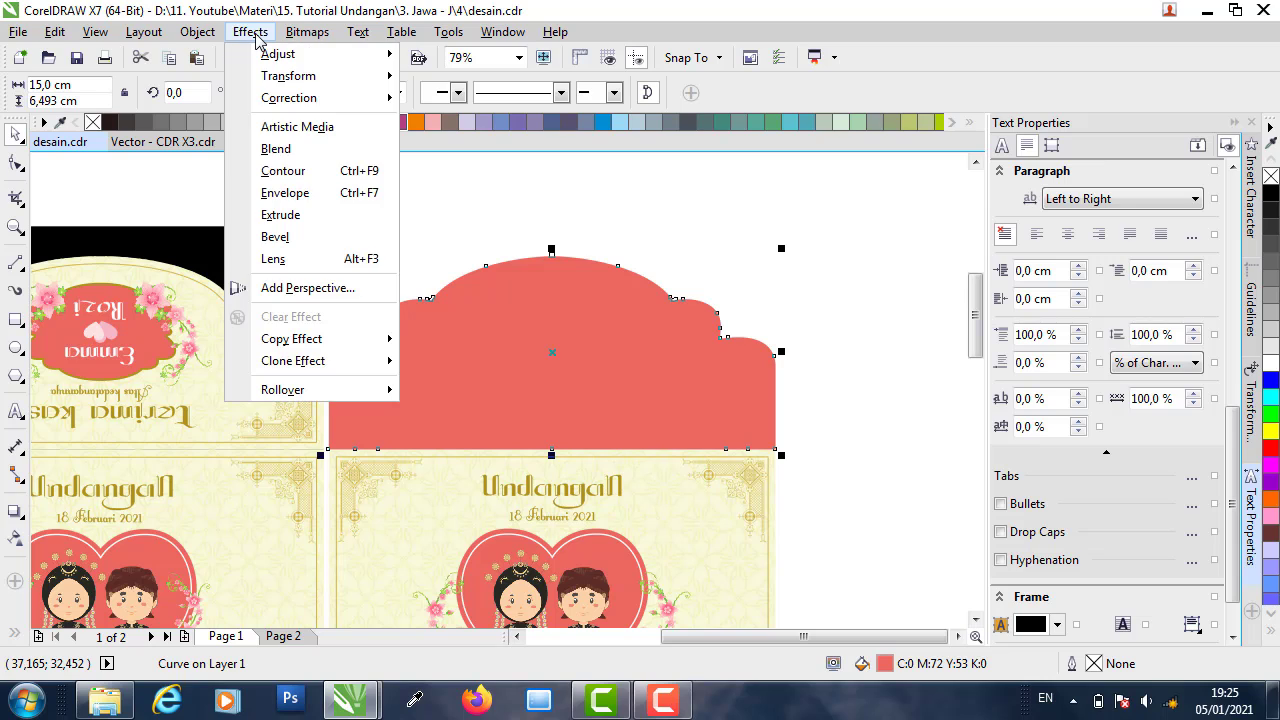
left_click(283, 171)
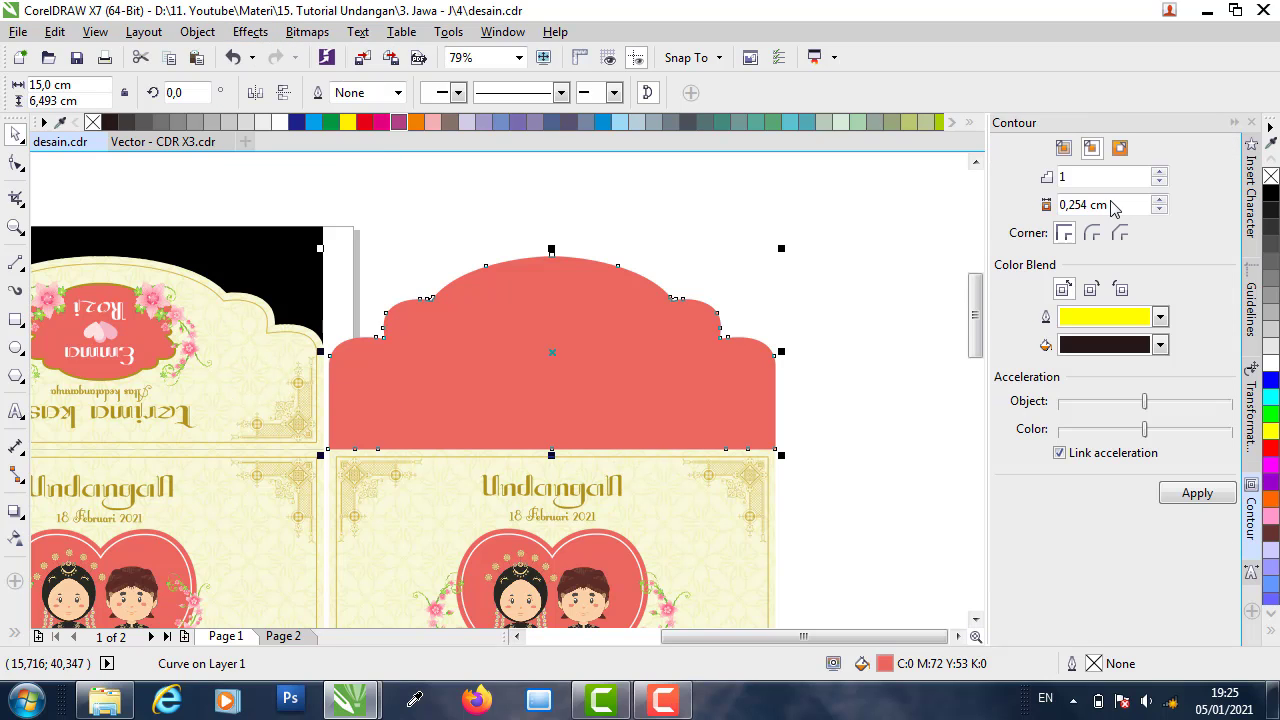
left_click_drag(1087, 205, 1078, 207)
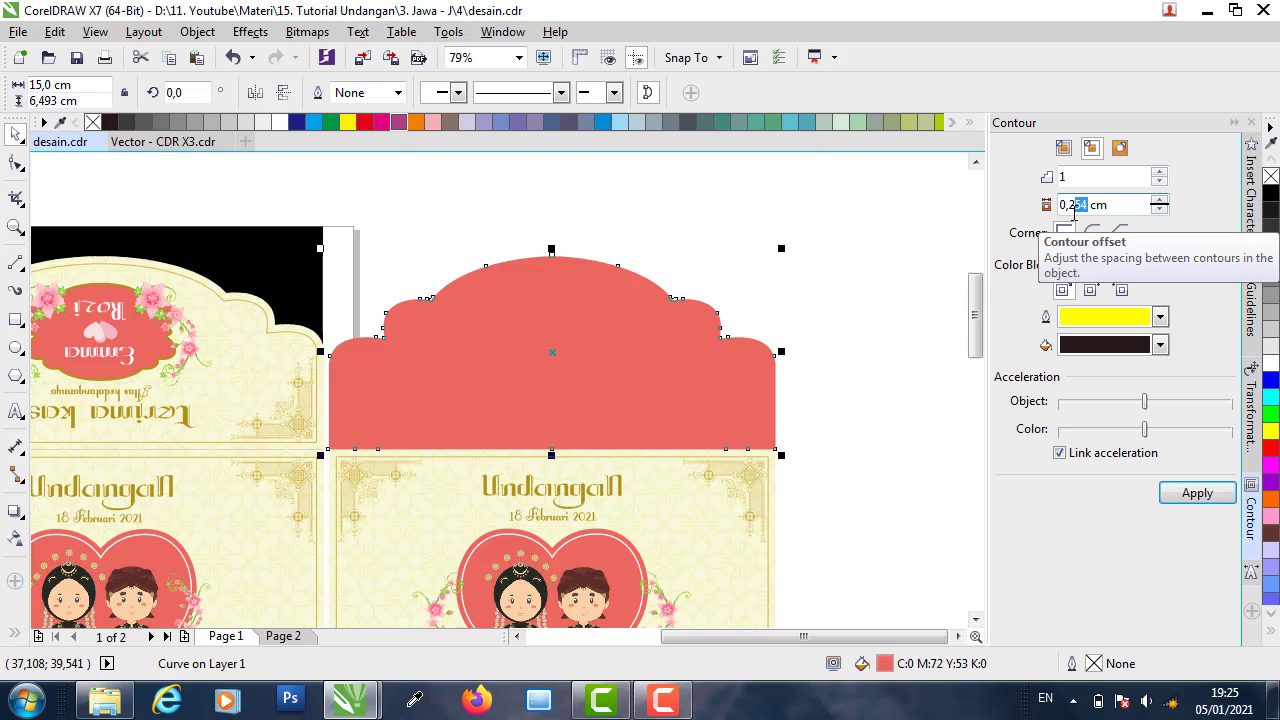
type("5")
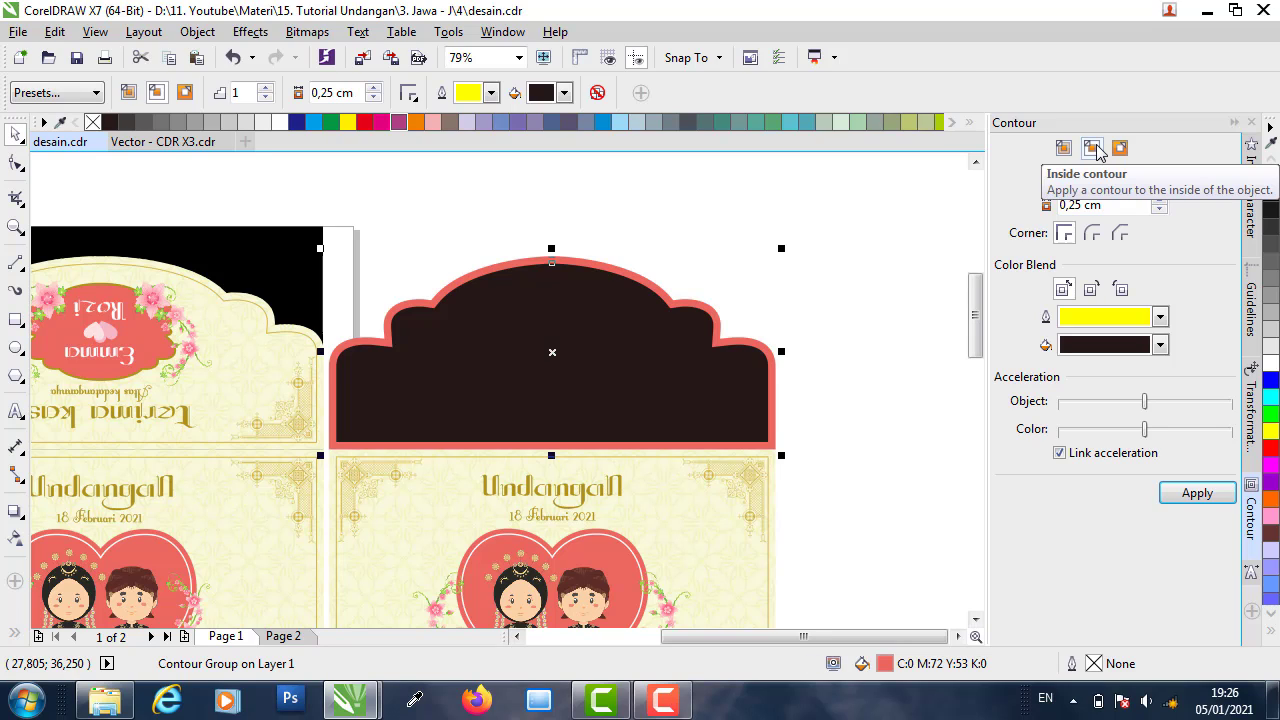
- Break the flap's contour group apart and select the inner black shape on its own, keeping its position
left_click(840, 315)
left_click(652, 302)
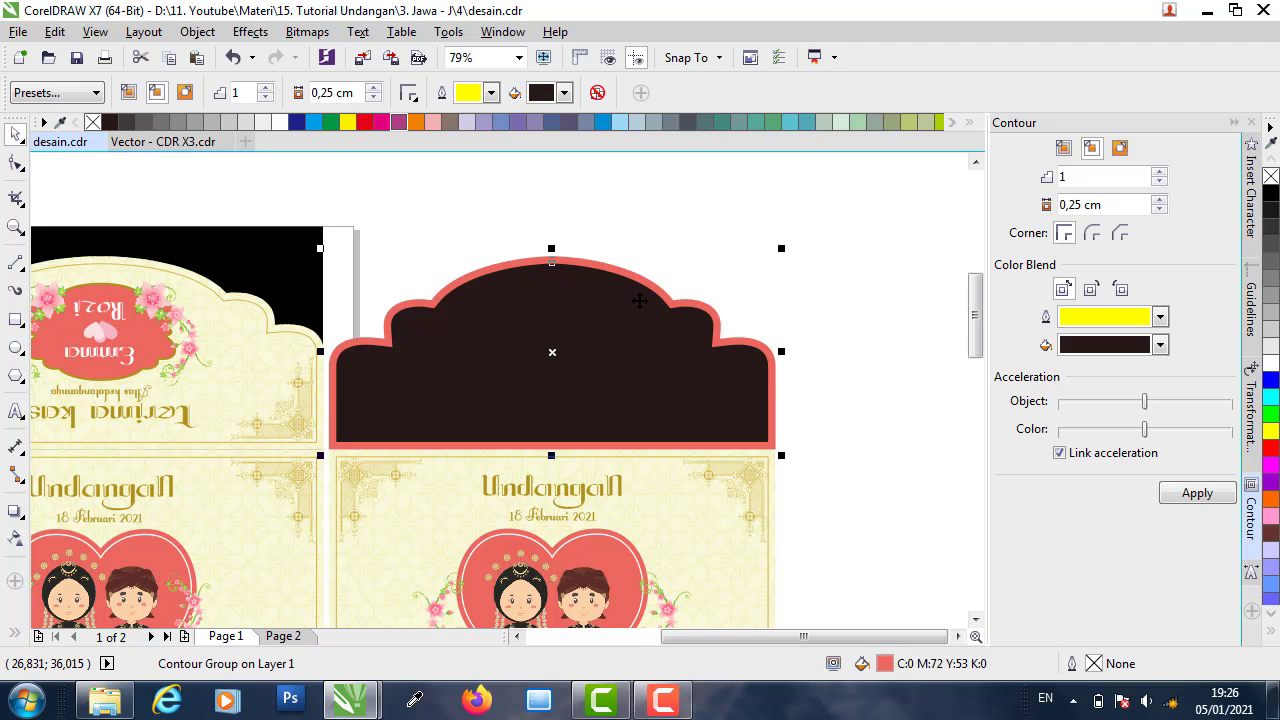
right_click(635, 300)
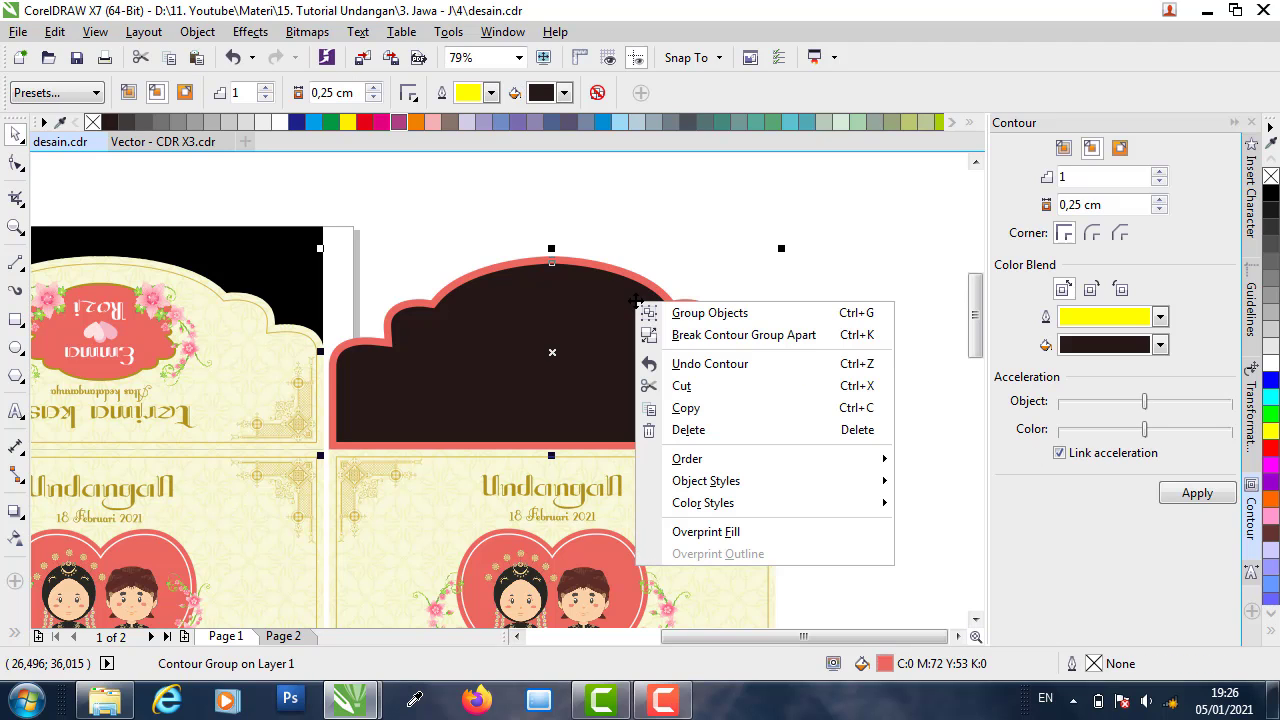
left_click(690, 335)
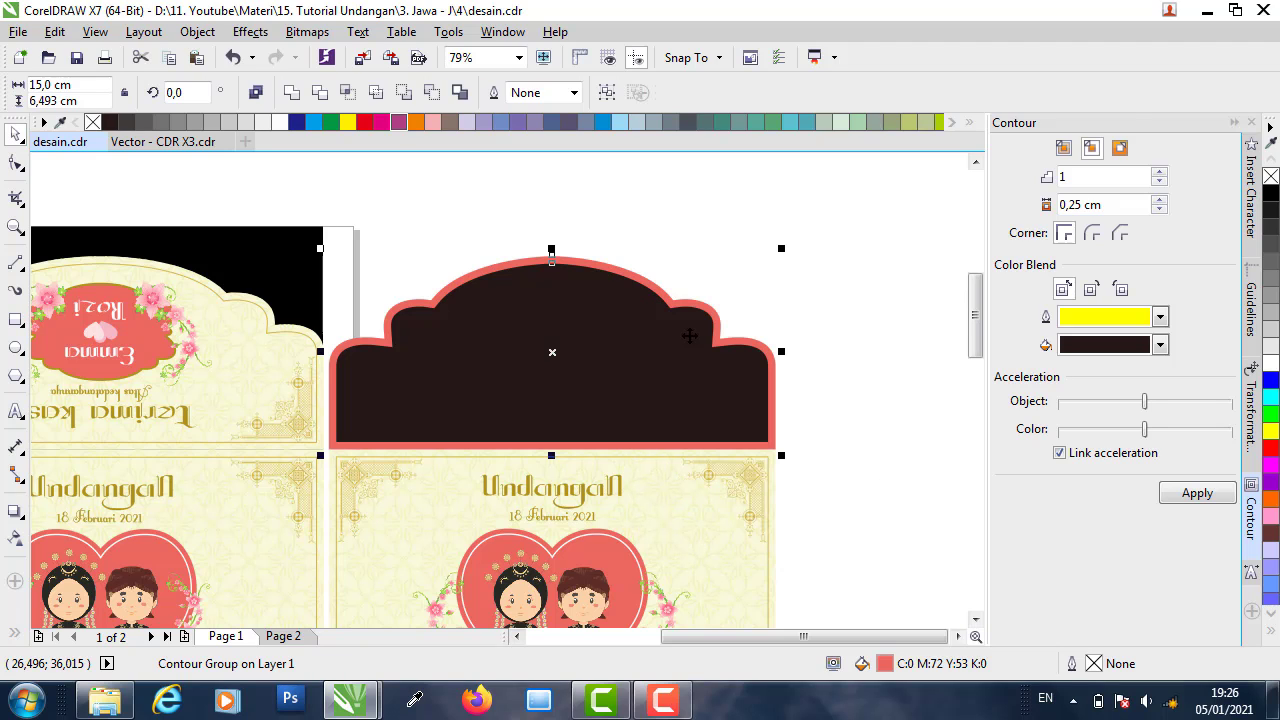
left_click(669, 233)
left_click_drag(621, 285, 692, 312)
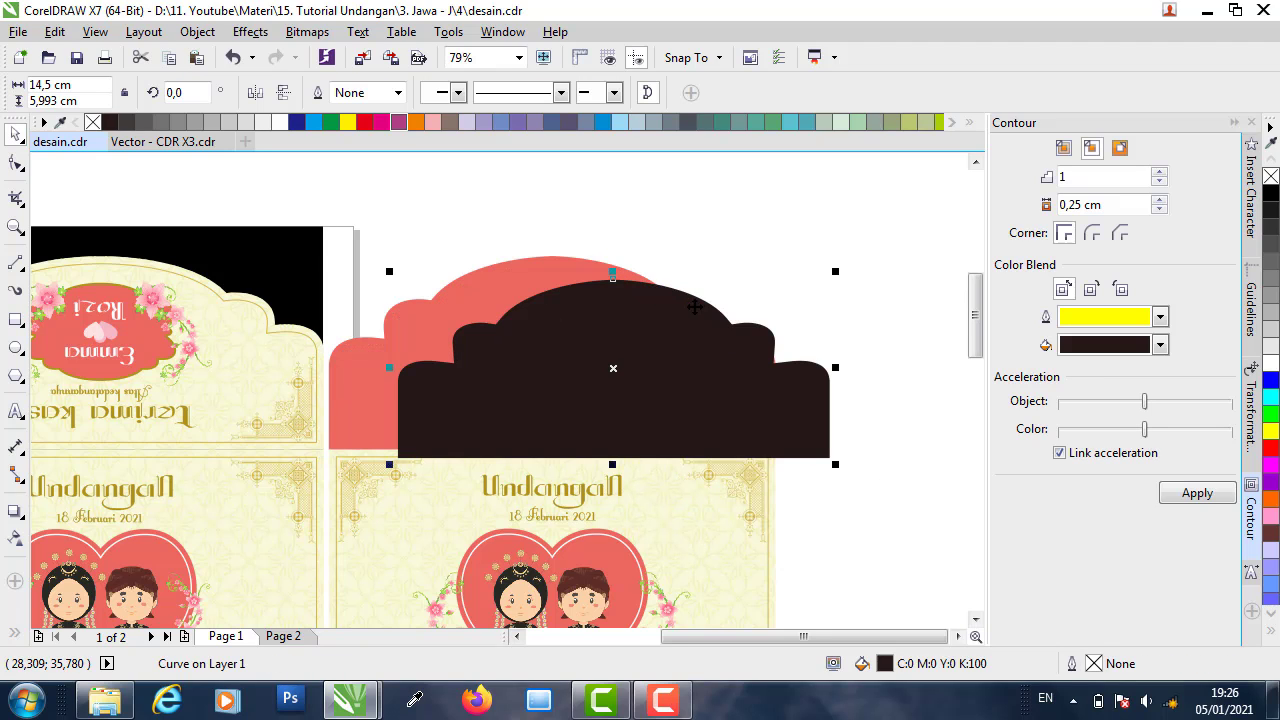
key("ctrl+z")
- Remove the inner shape's black fill and give it a red outline 4 px wide
scroll(287, 342, "up", 3)
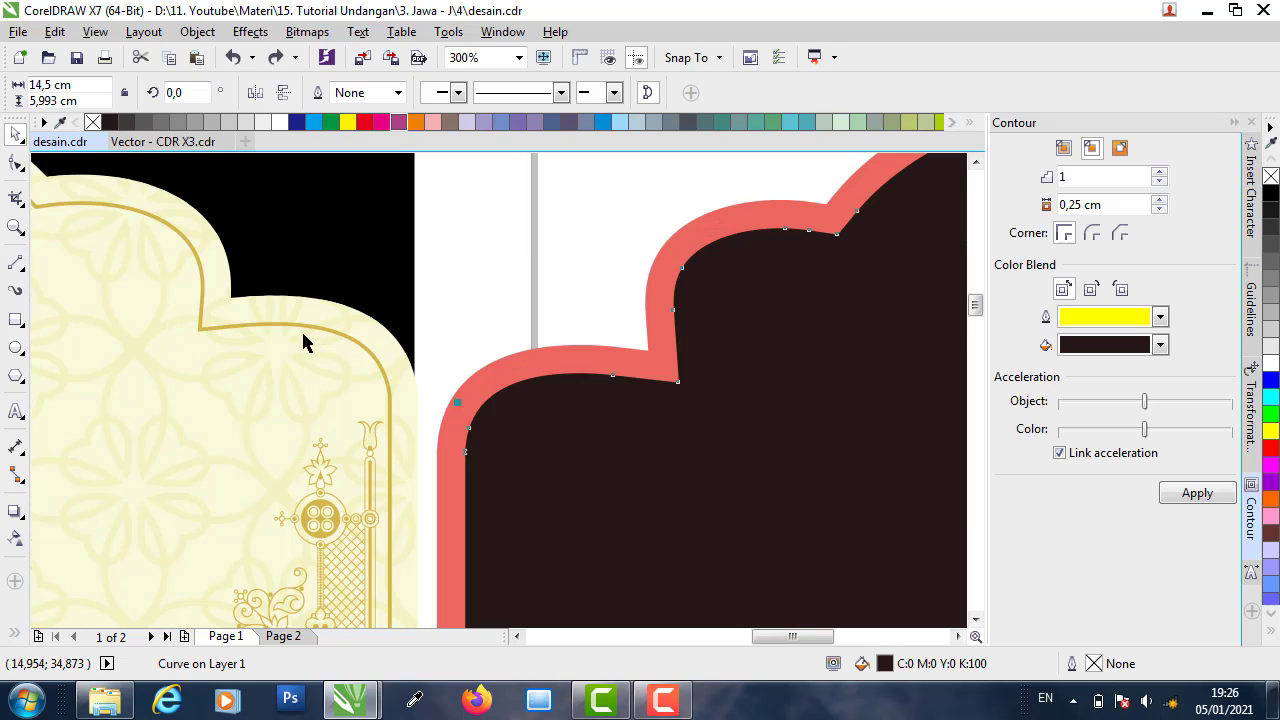
left_click(93, 122)
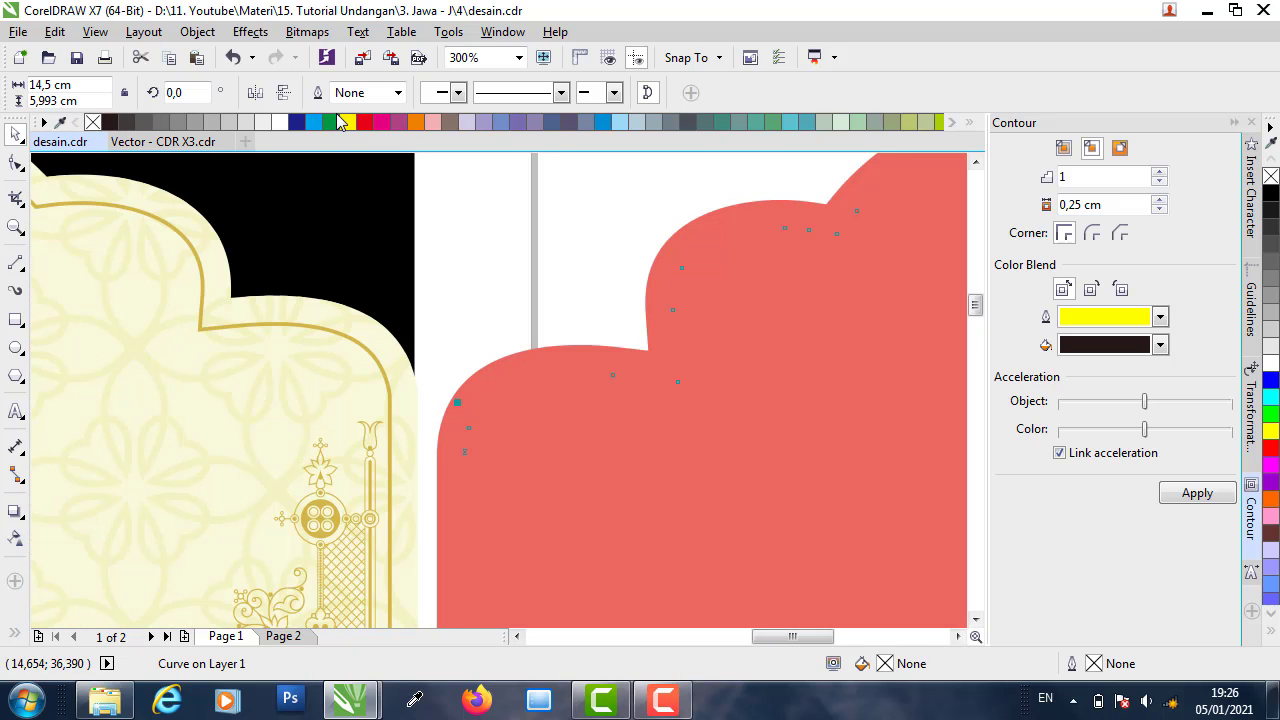
right_click(366, 122)
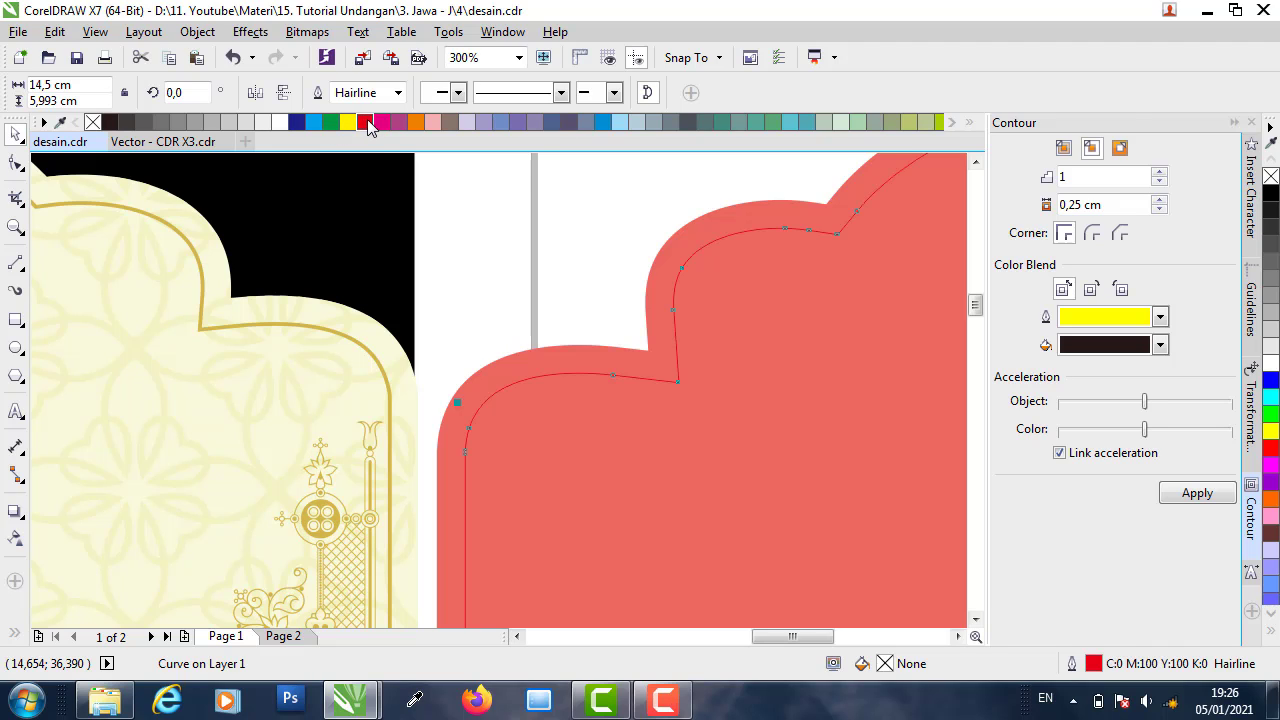
left_click(368, 92)
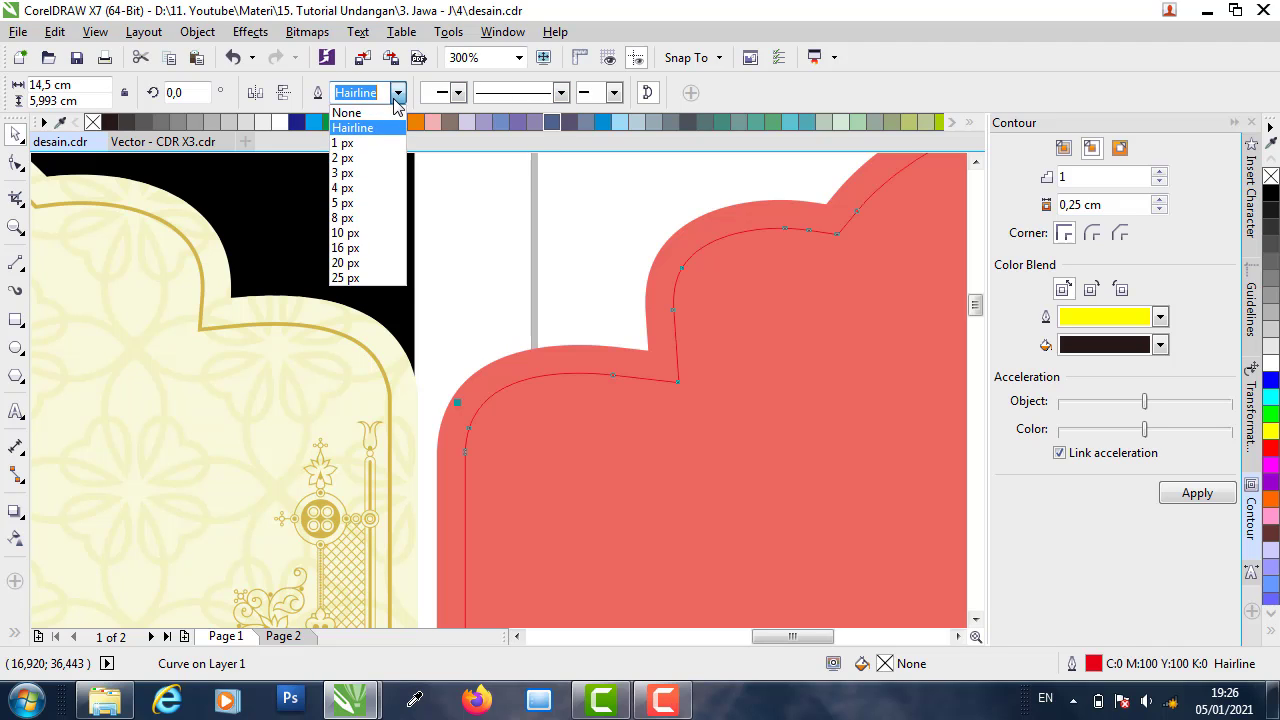
left_click(362, 196)
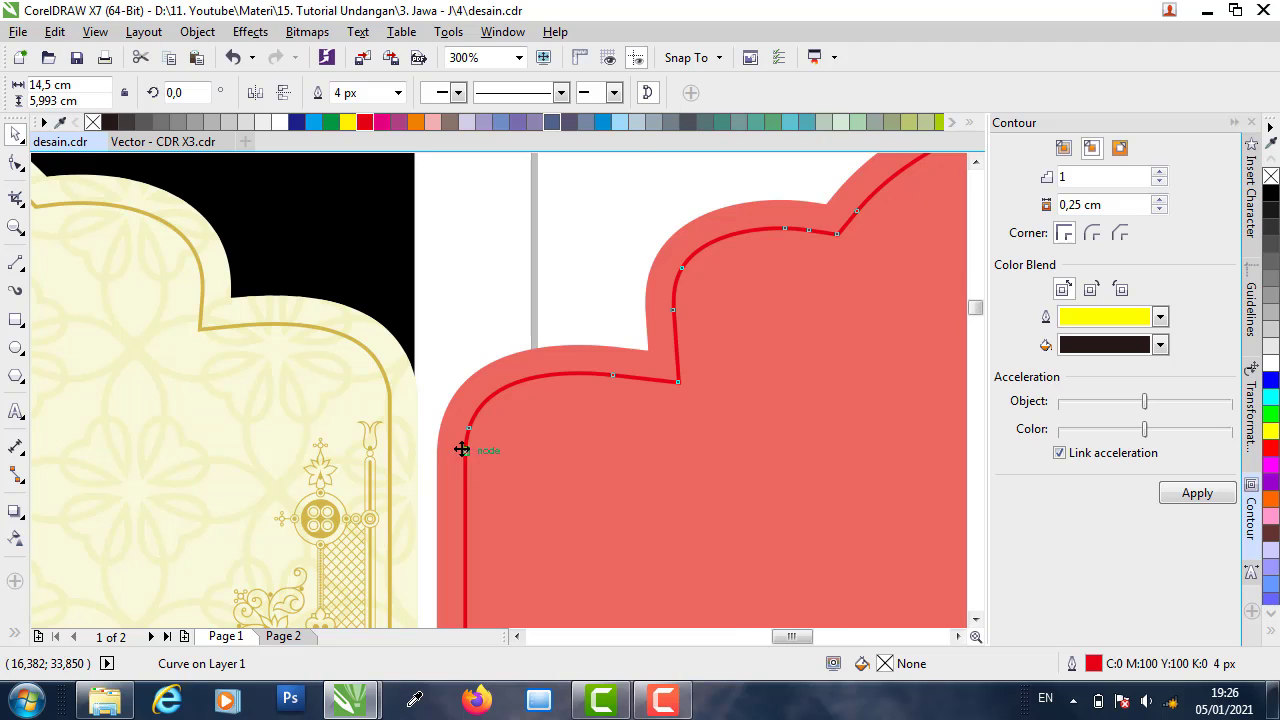
- Sample the gold of the finished neighbouring flap's border line and apply it to the inner outline of the red flap
scroll(463, 449, "up", 2)
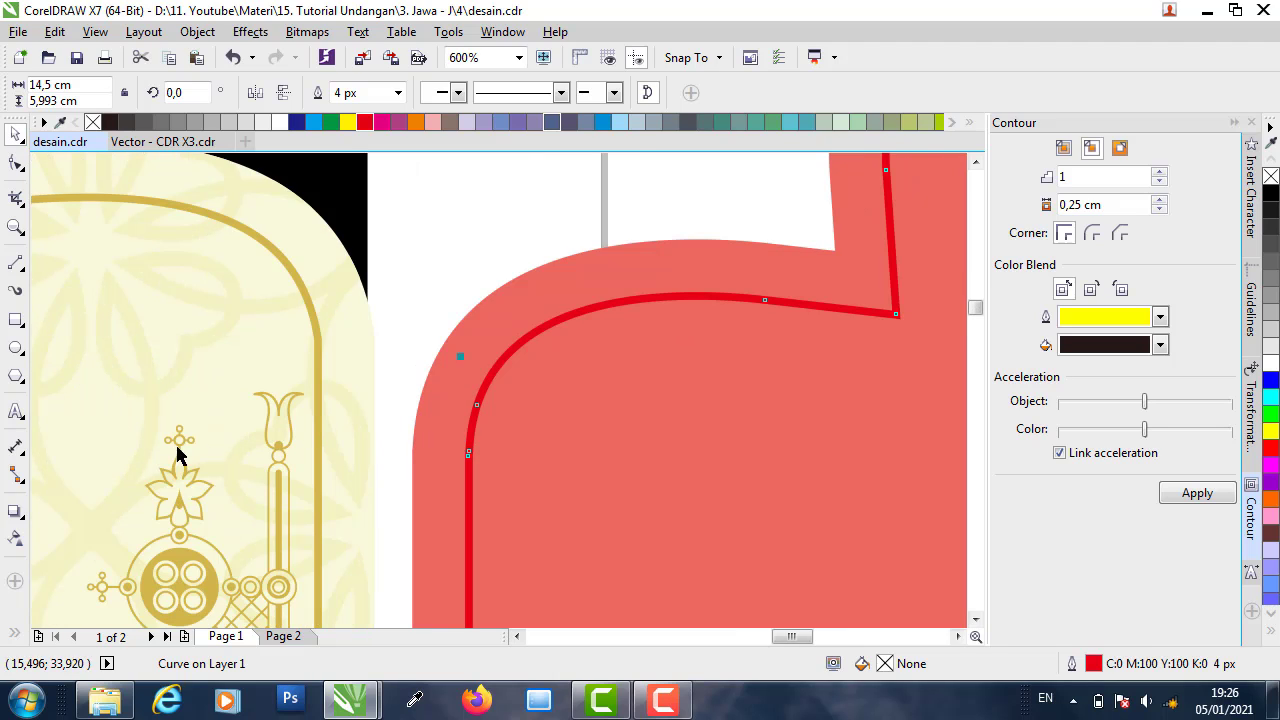
left_click(15, 633)
left_click(47, 482)
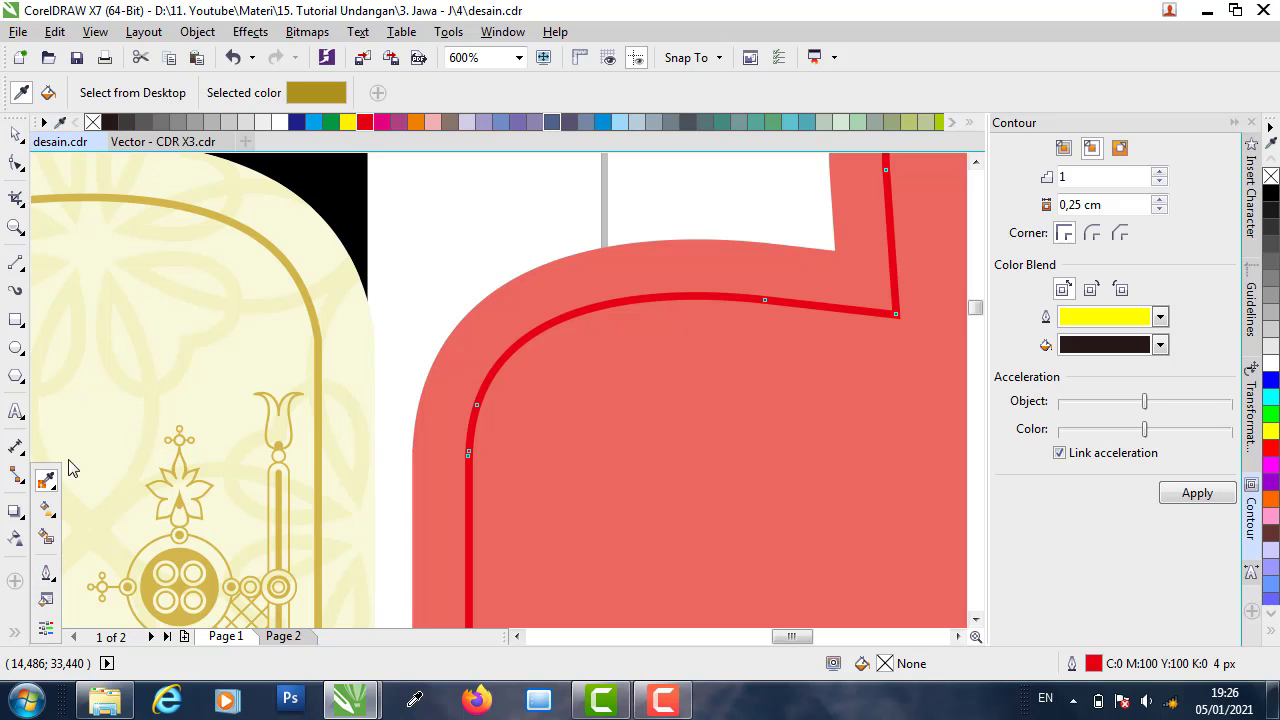
left_click(303, 268)
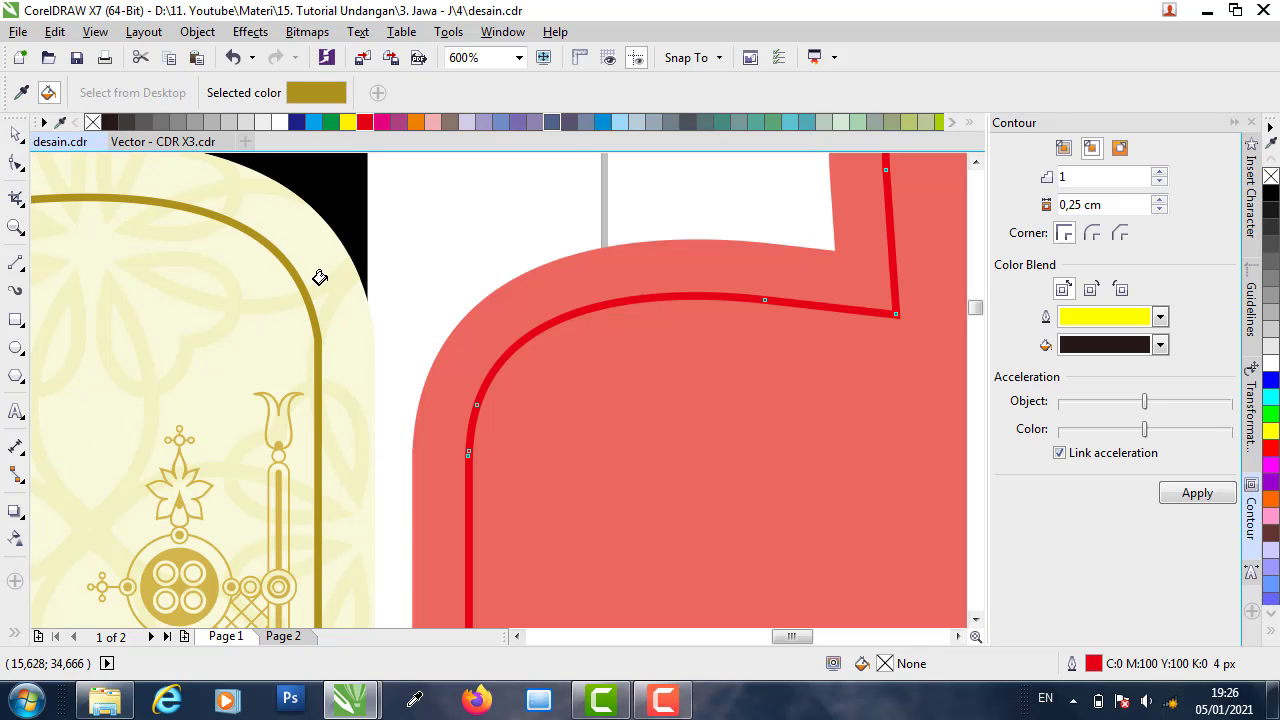
key("ctrl+z")
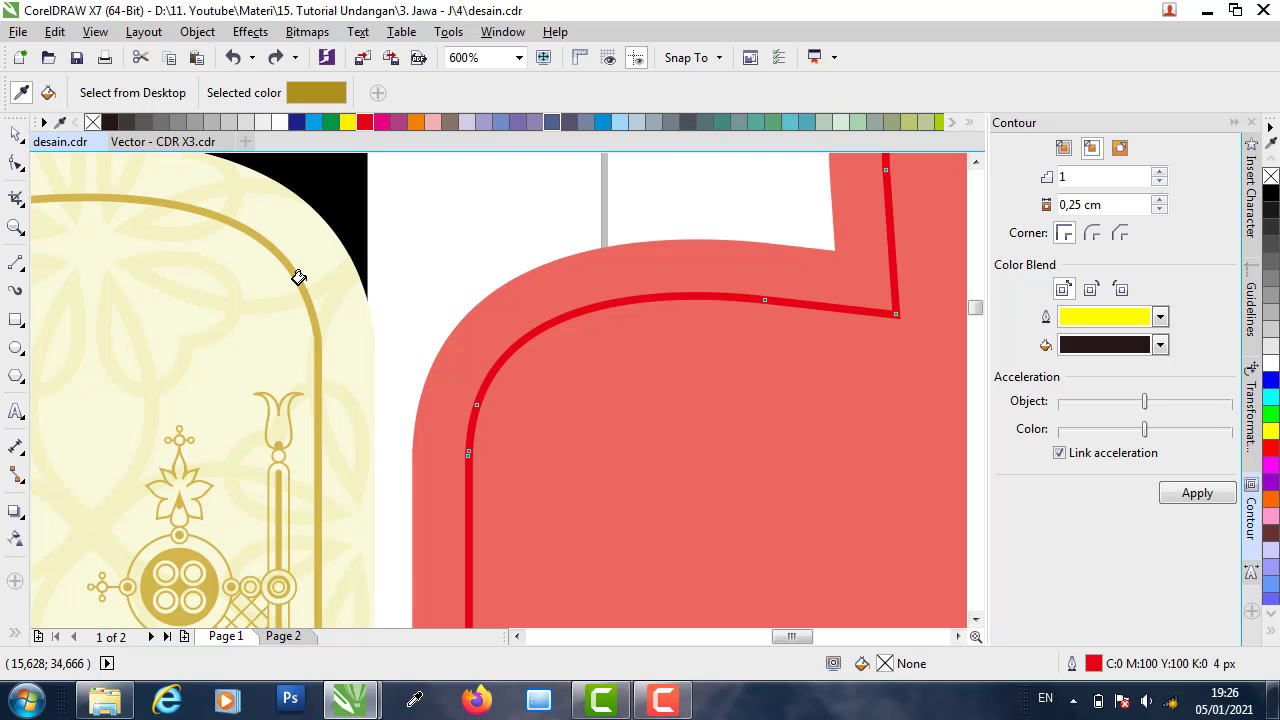
left_click(305, 283, "shift")
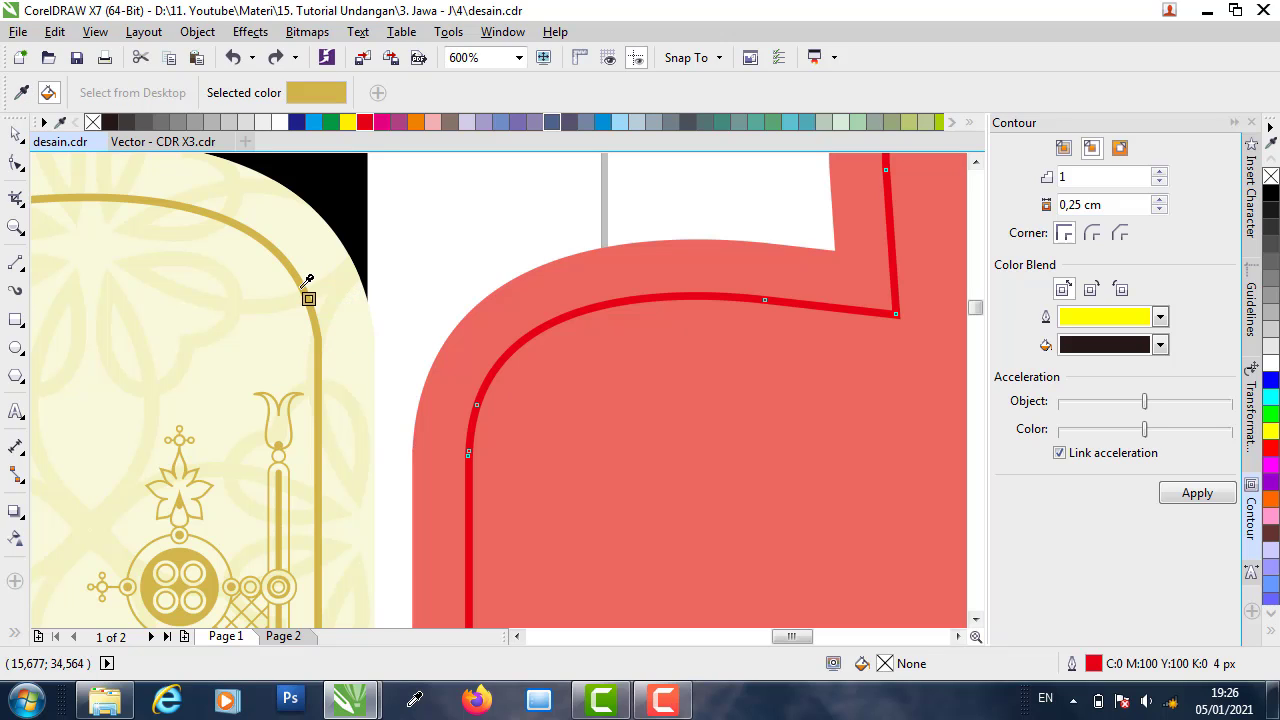
left_click(566, 312)
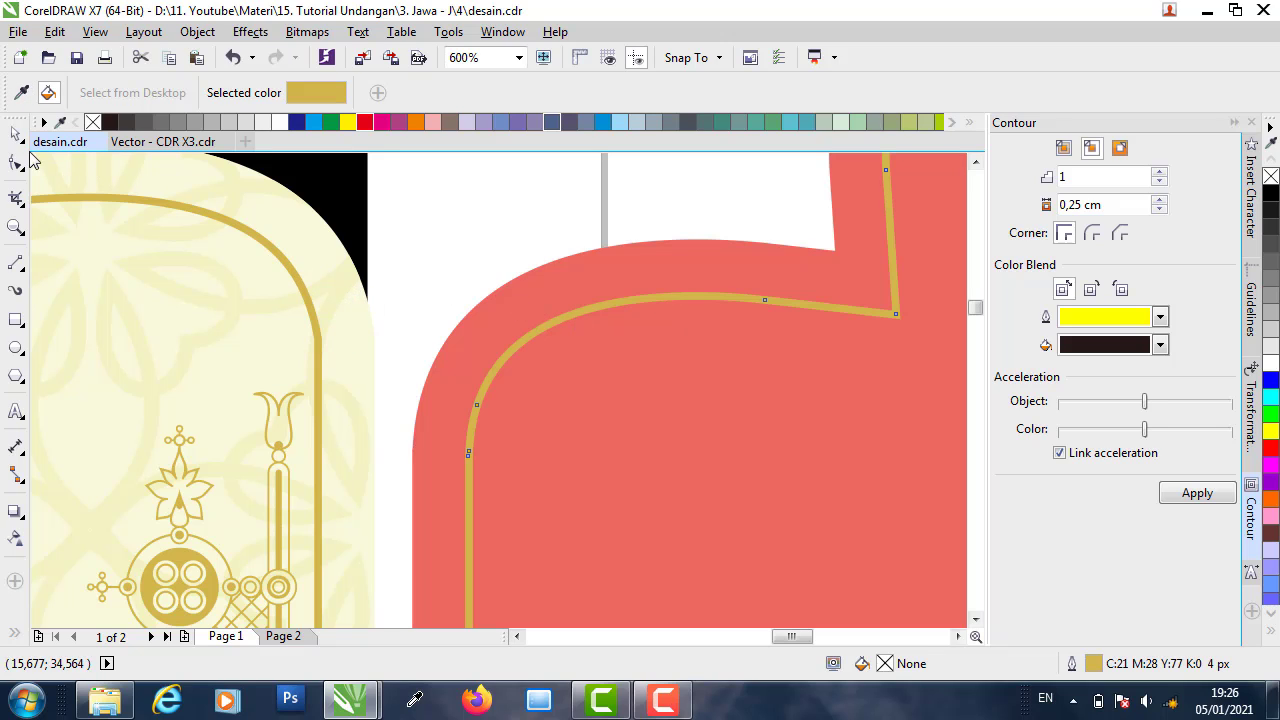
left_click(16, 134)
scroll(181, 366, "down", 3)
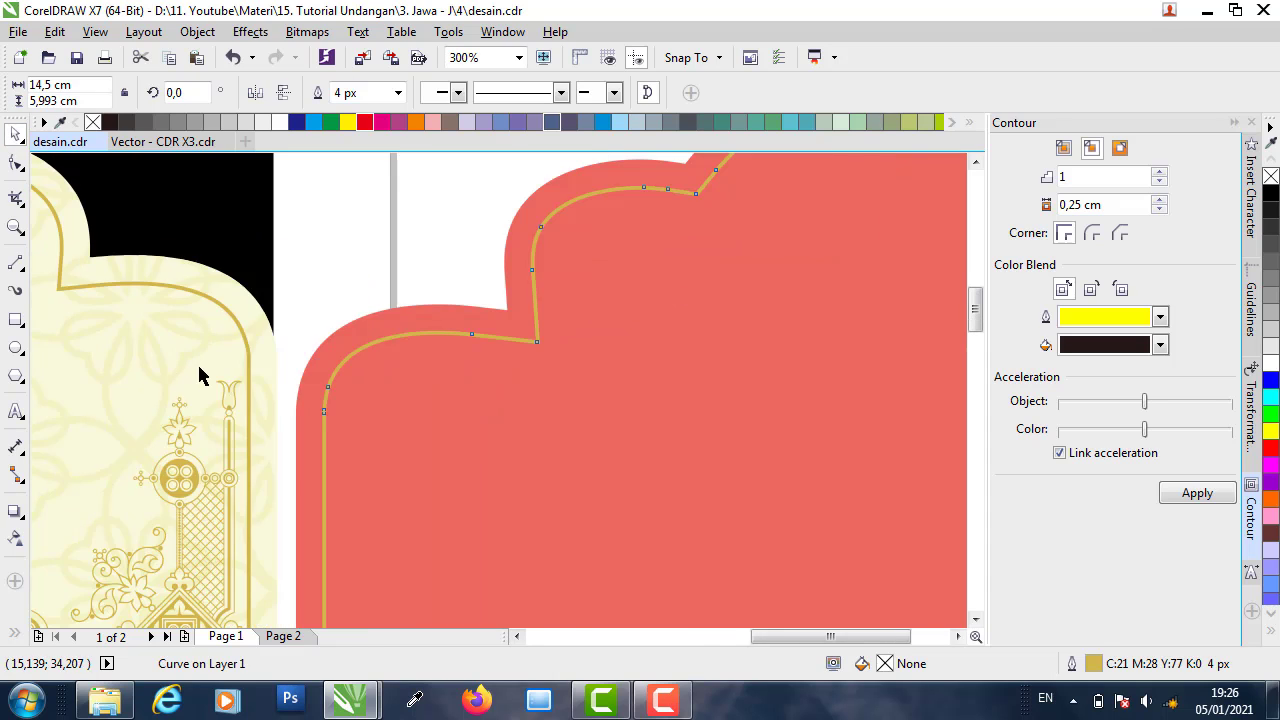
- Ungroup the artwork of the second cover panel below the red scalloped flap
scroll(297, 357, "down", 2)
left_click(518, 238)
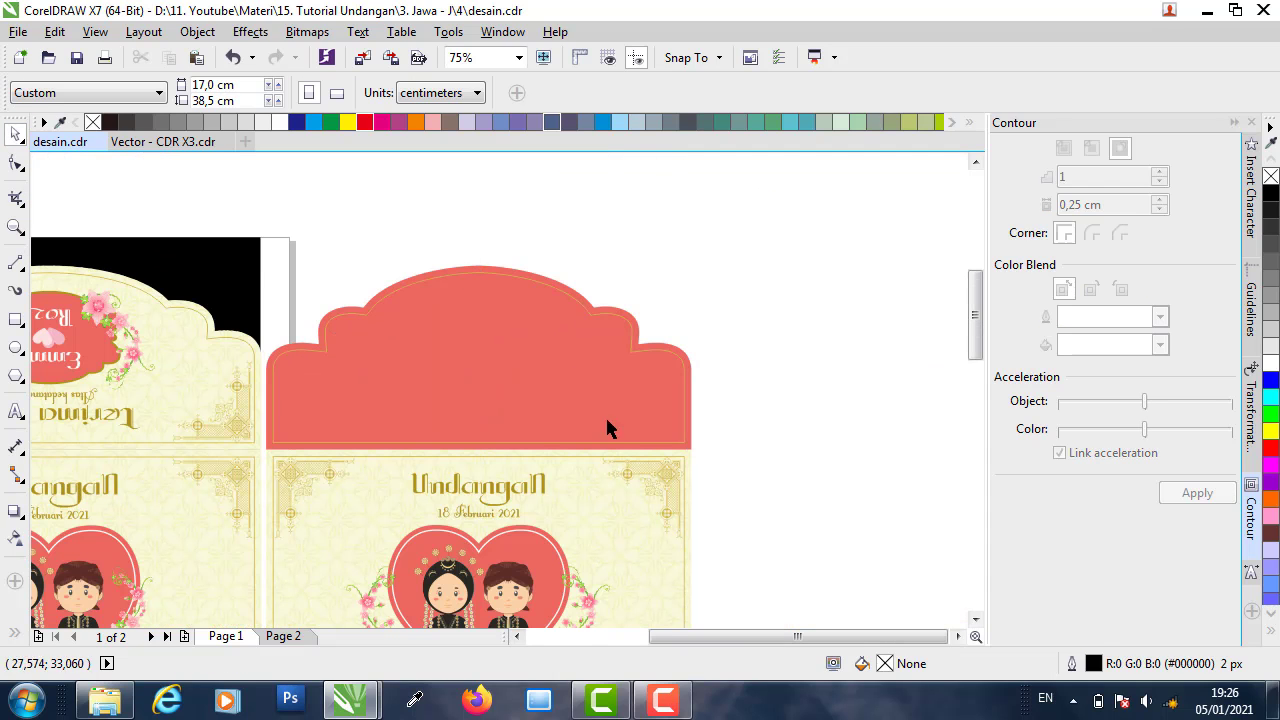
left_click(590, 495)
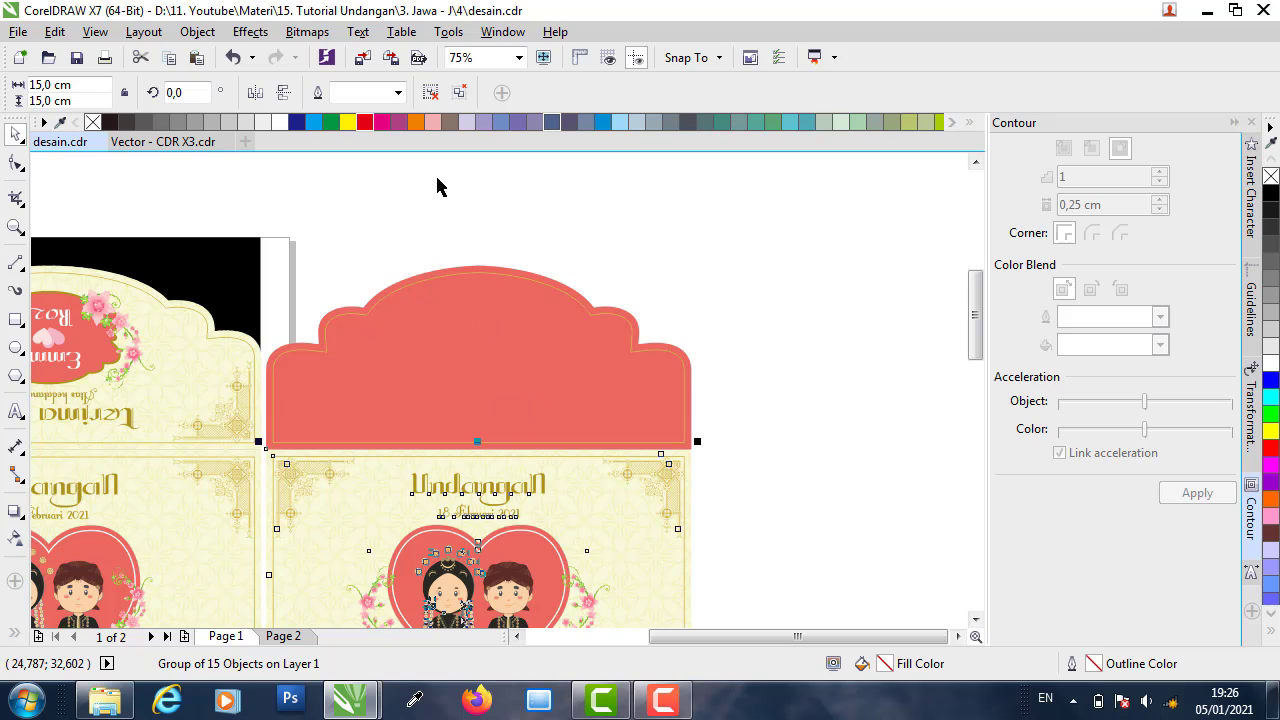
left_click(620, 509)
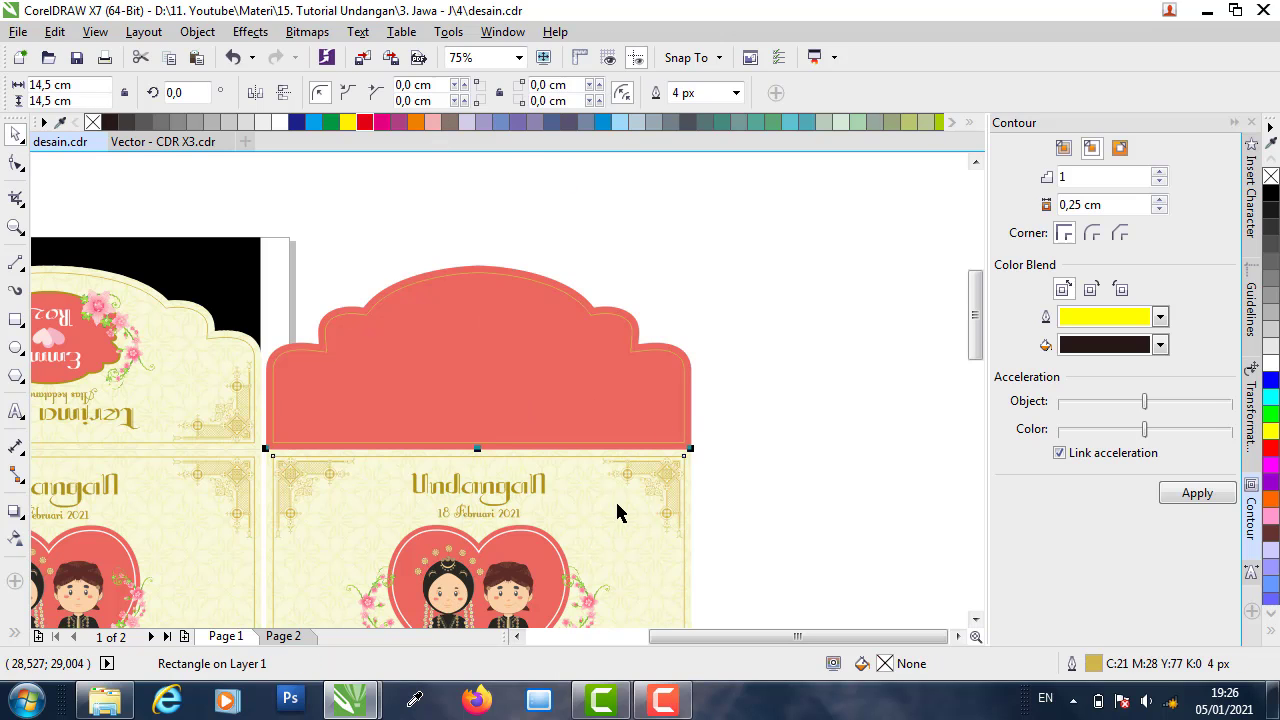
- Mirror a copy of the second cover panel's floral pattern group upward so it covers the red flap
mouse_move(617, 512)
left_mouse_down()
mouse_move(726, 383)
mouse_move(758, 368)
mouse_move(634, 500)
left_mouse_up()
scroll(526, 371, "down", 2)
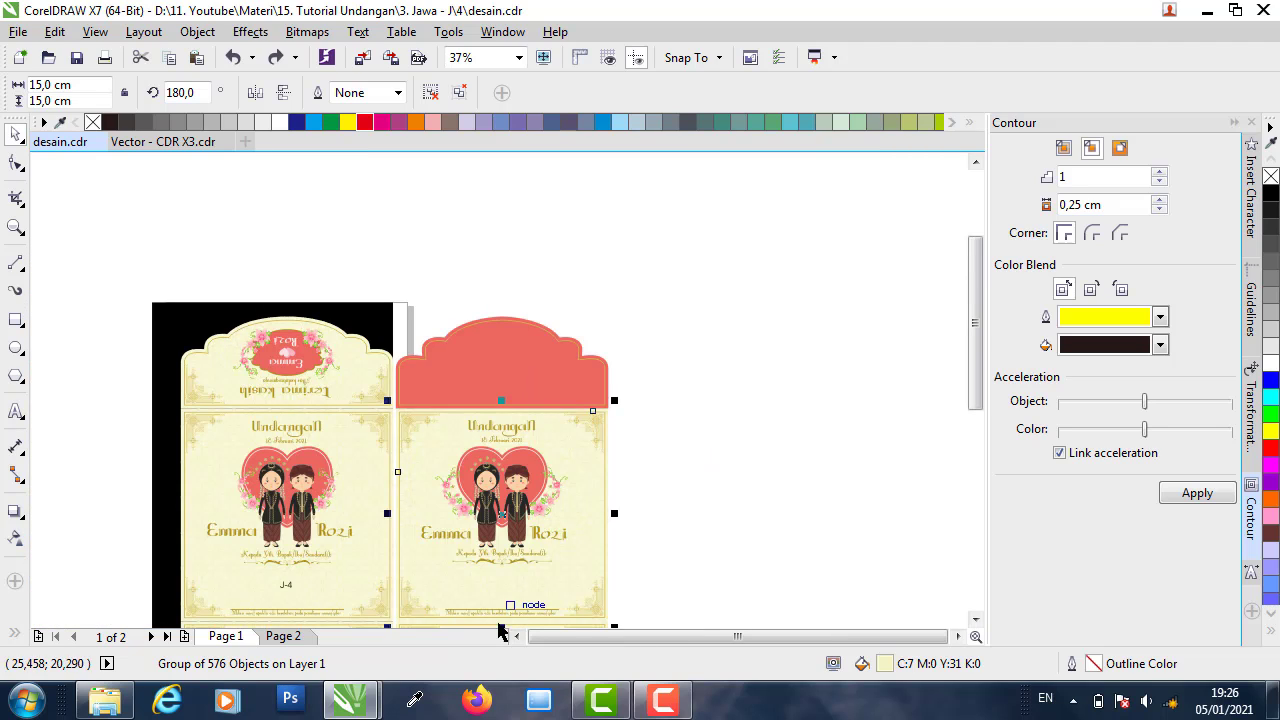
left_click_drag(498, 622, 495, 553)
left_click_drag(510, 390, 505, 296)
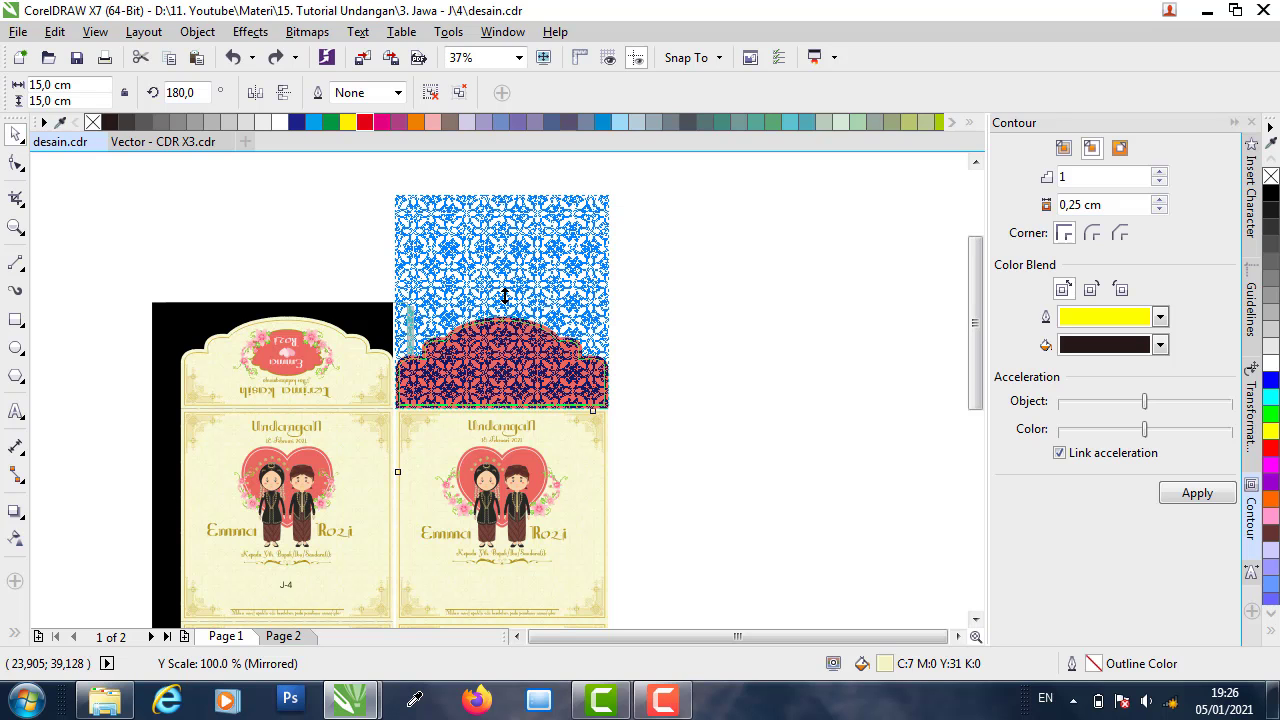
- PowerClip the mirrored floral pattern inside the red scalloped flap
scroll(572, 338, "up", 2)
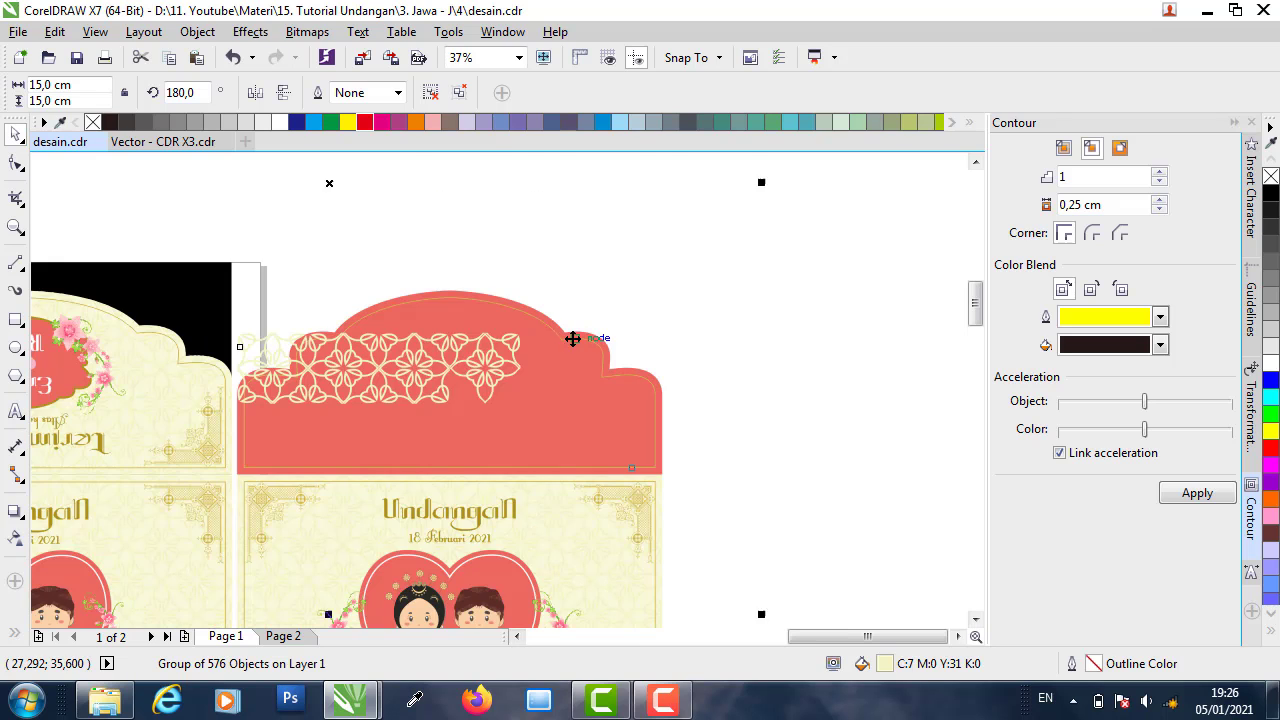
scroll(572, 338, "up", 3)
scroll(620, 348, "up", 3)
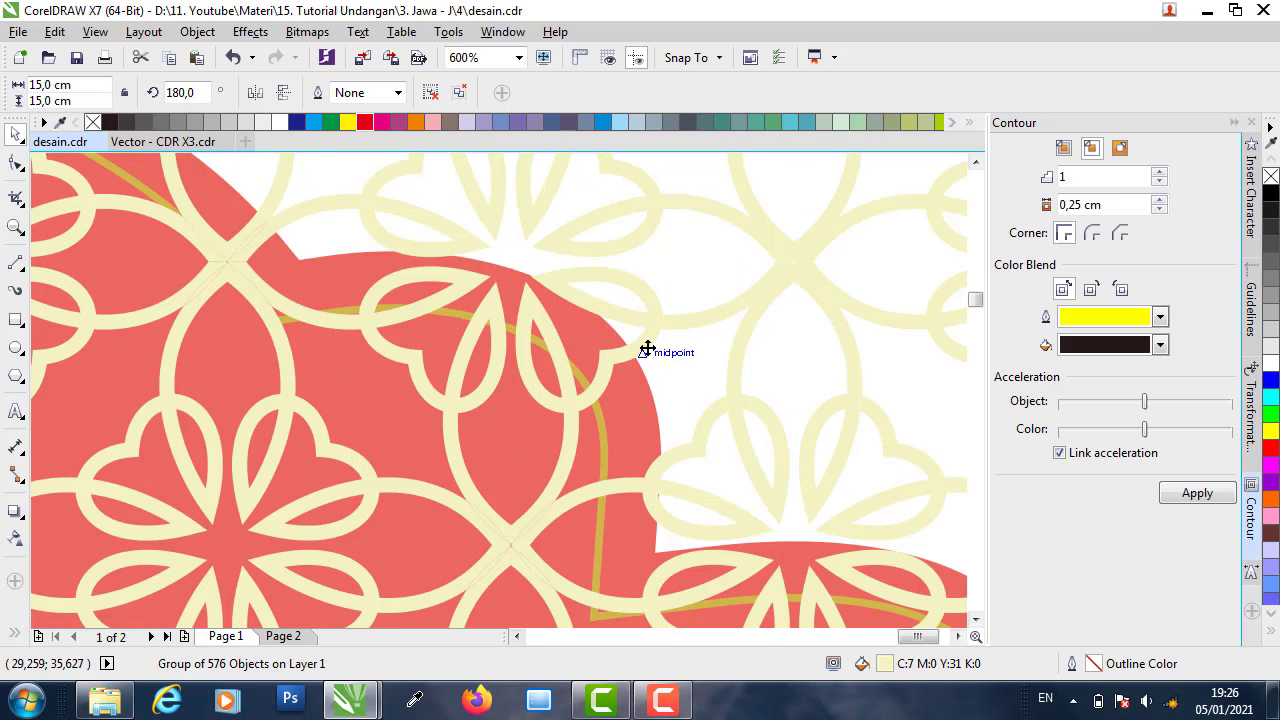
right_click(648, 352)
left_click(683, 192)
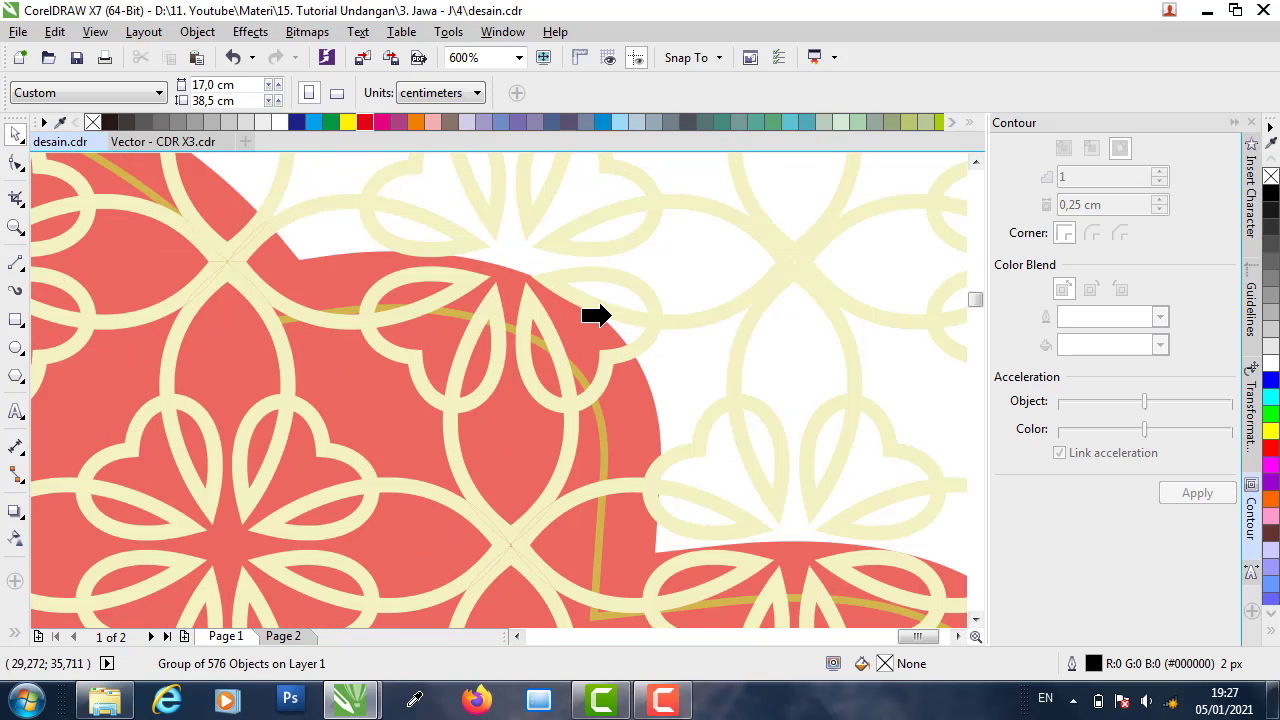
left_click(598, 316)
scroll(713, 330, "down", 2)
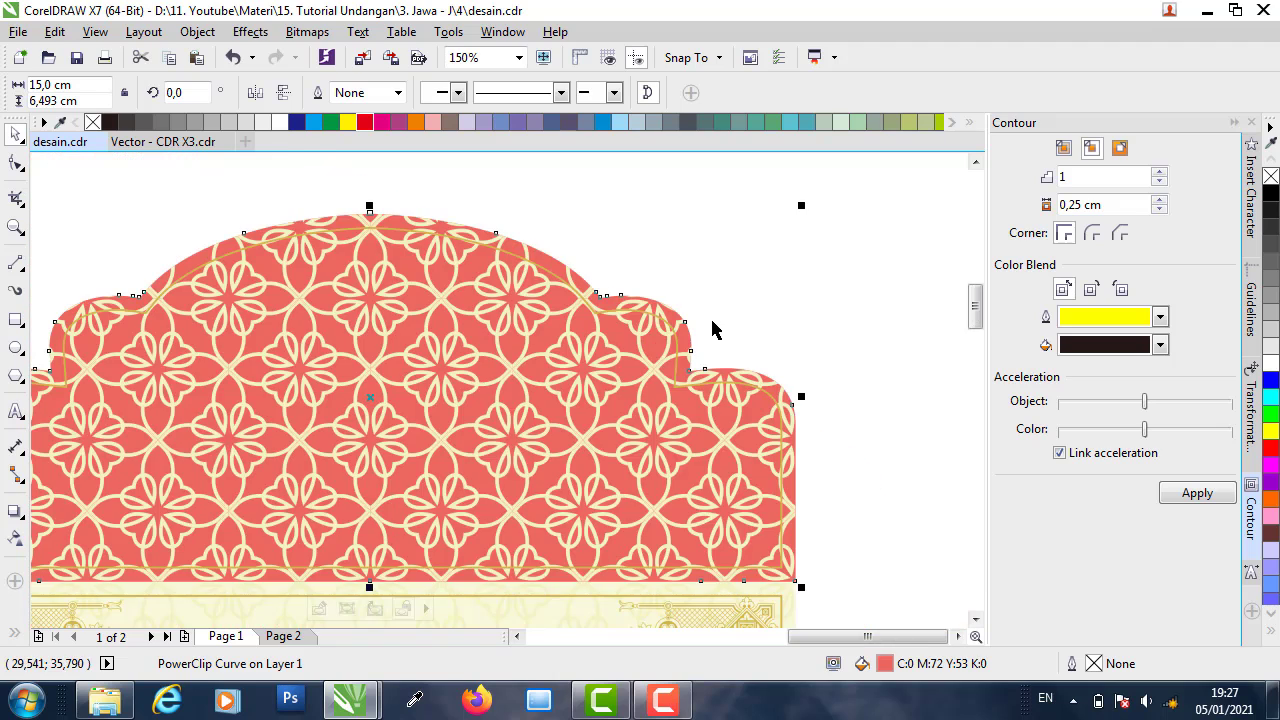
- Fill the patterned flap with the cream sampled from the finished neighbouring flap and collapse the Contour docker
scroll(534, 346, "down", 1)
scroll(300, 370, "up", 2)
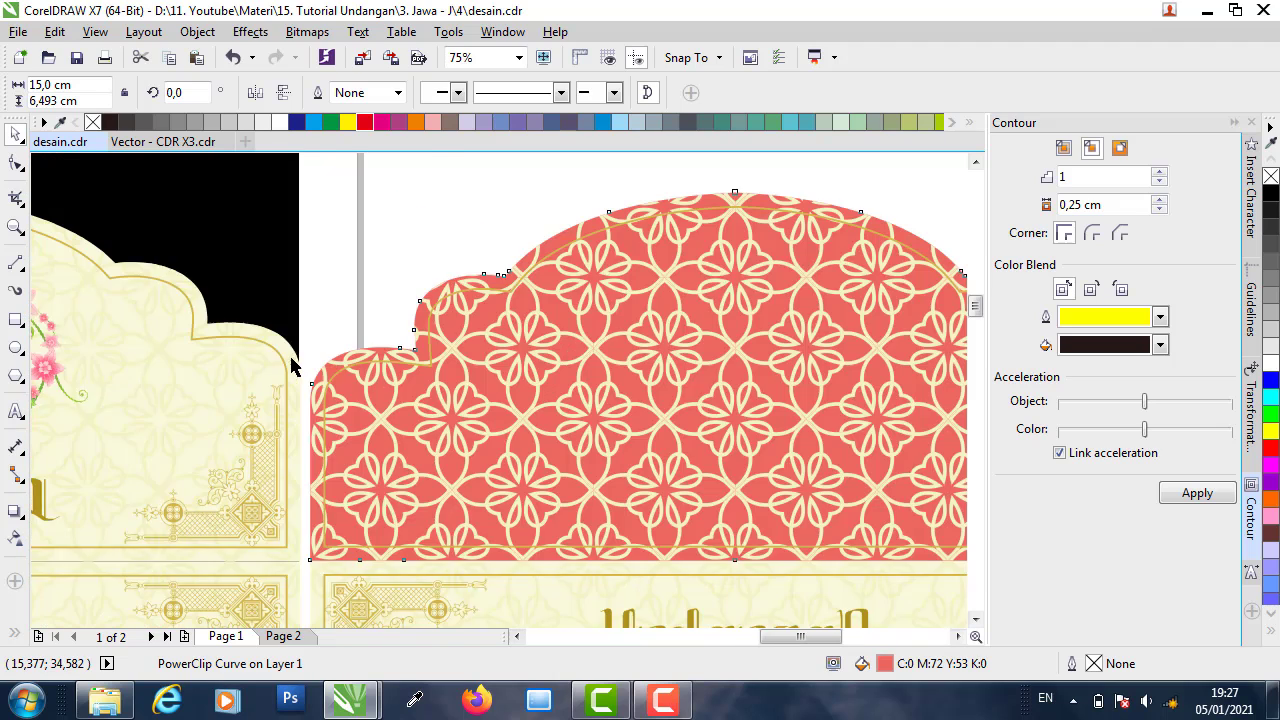
scroll(312, 366, "up", 1)
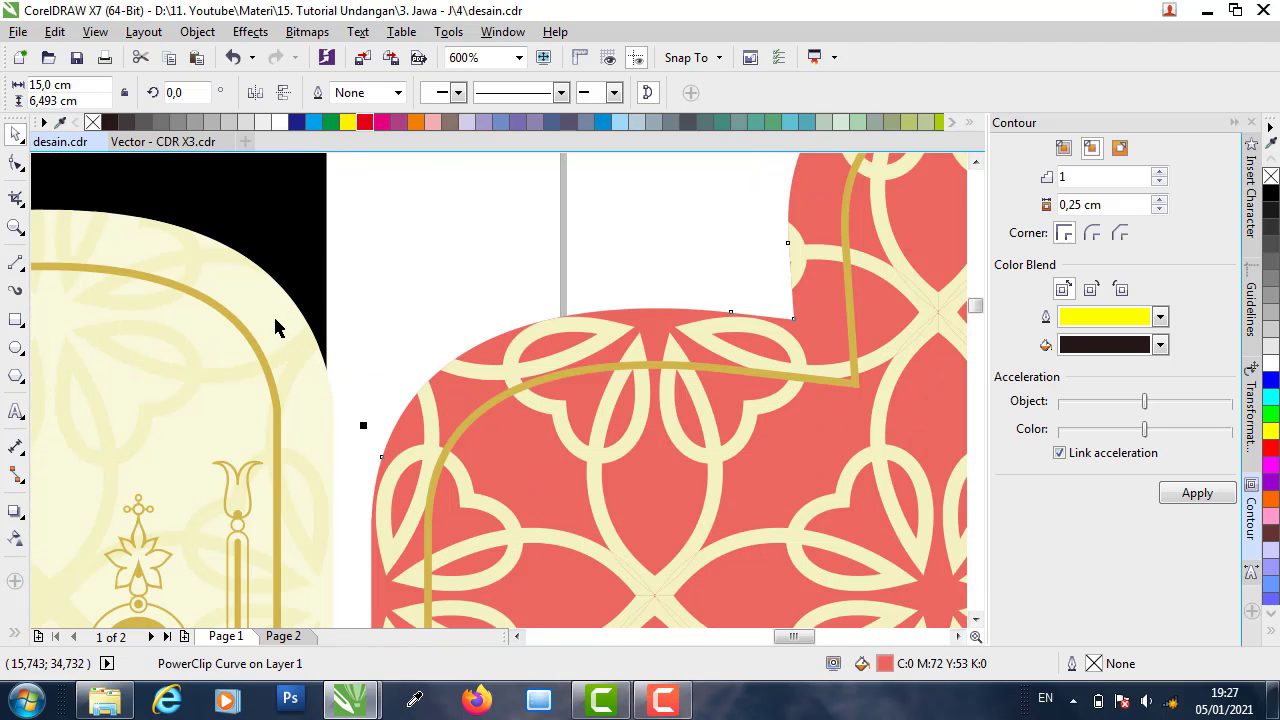
key("i")
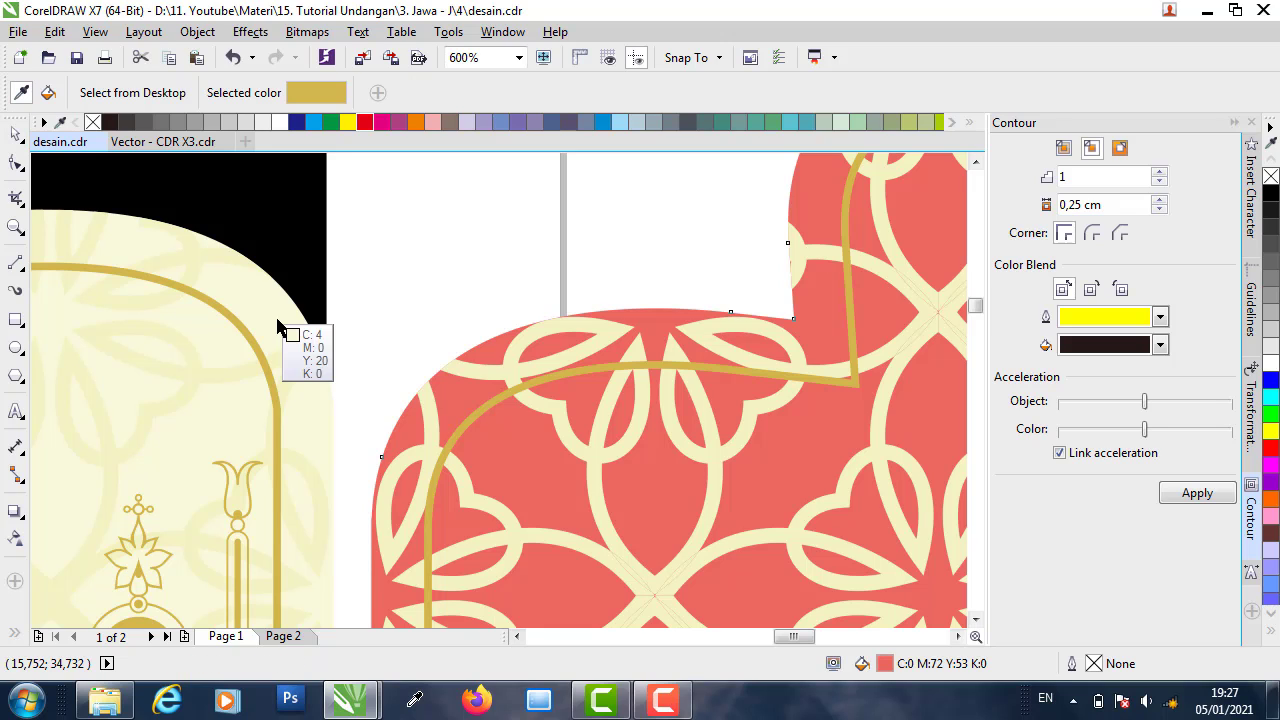
left_click(290, 310)
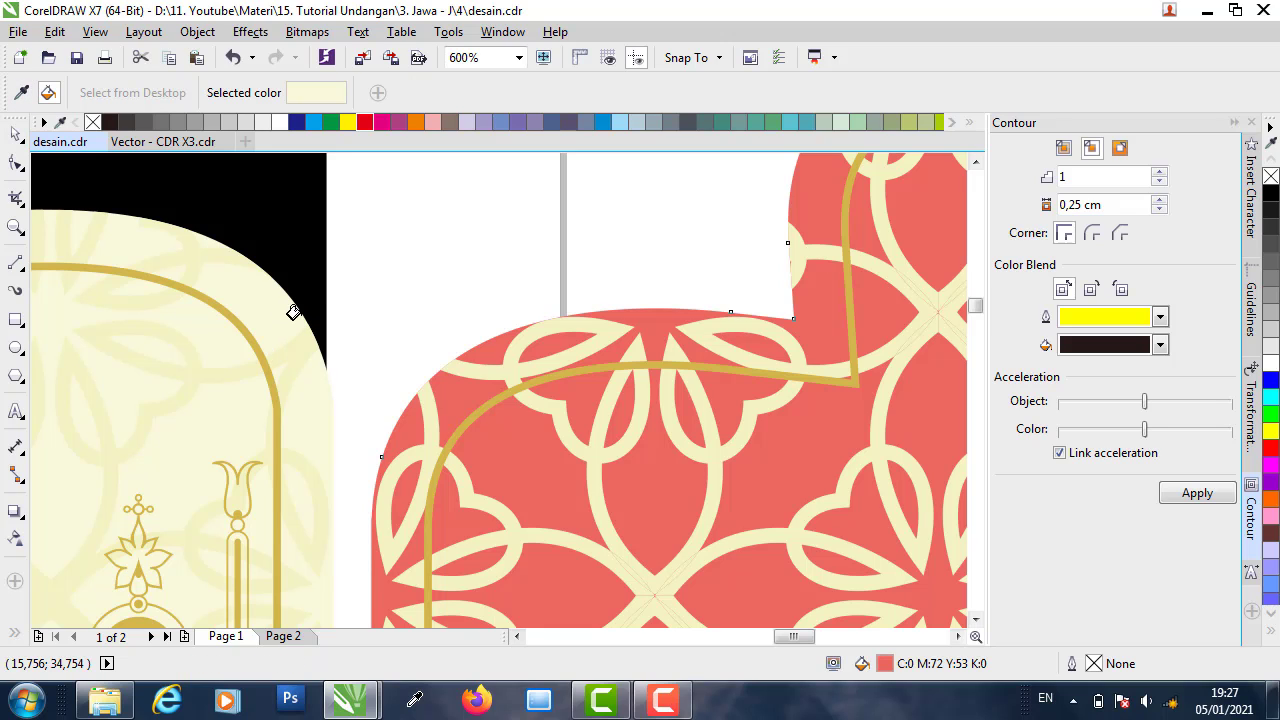
left_click(449, 388)
scroll(281, 391, "down", 1)
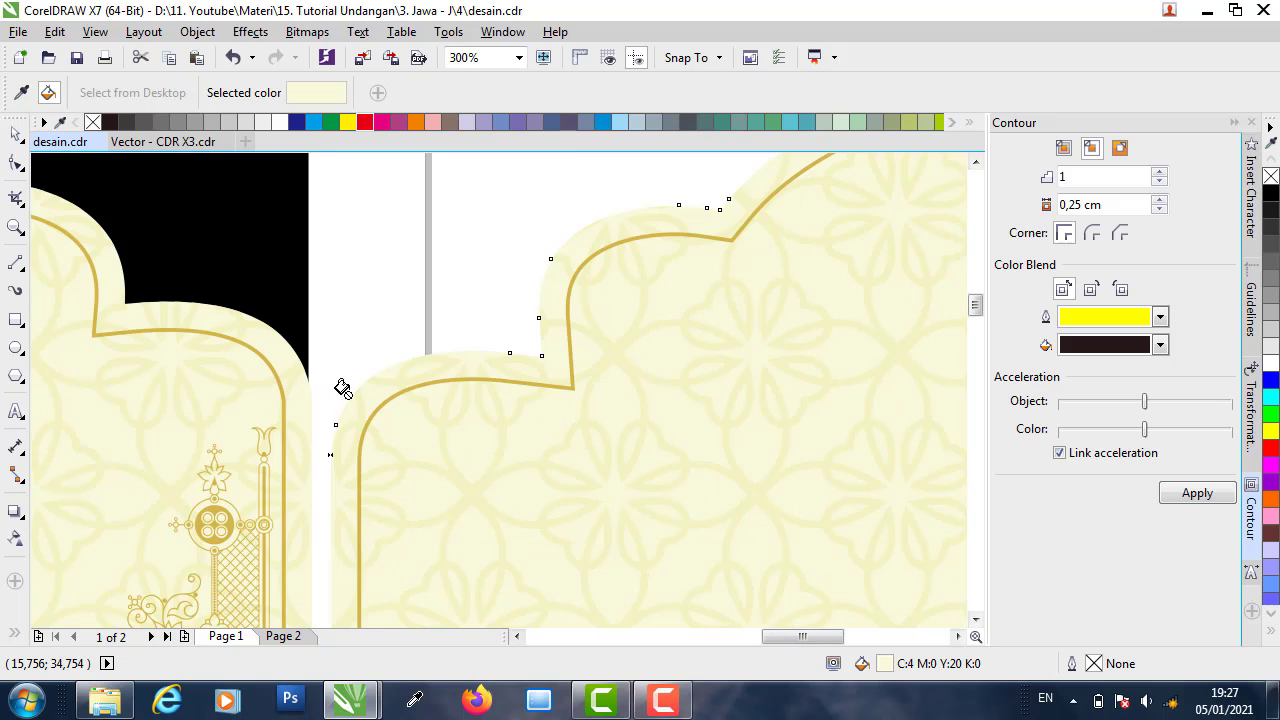
left_click(15, 133)
left_click(470, 212)
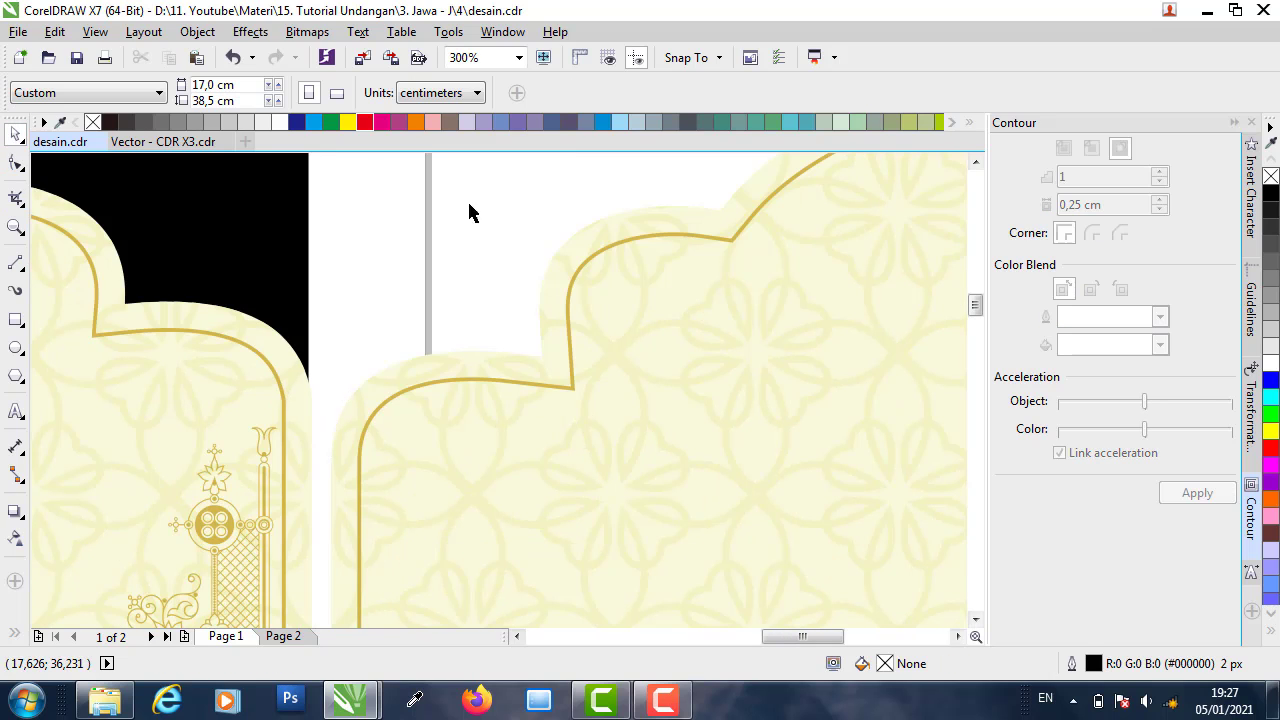
left_click(1235, 123)
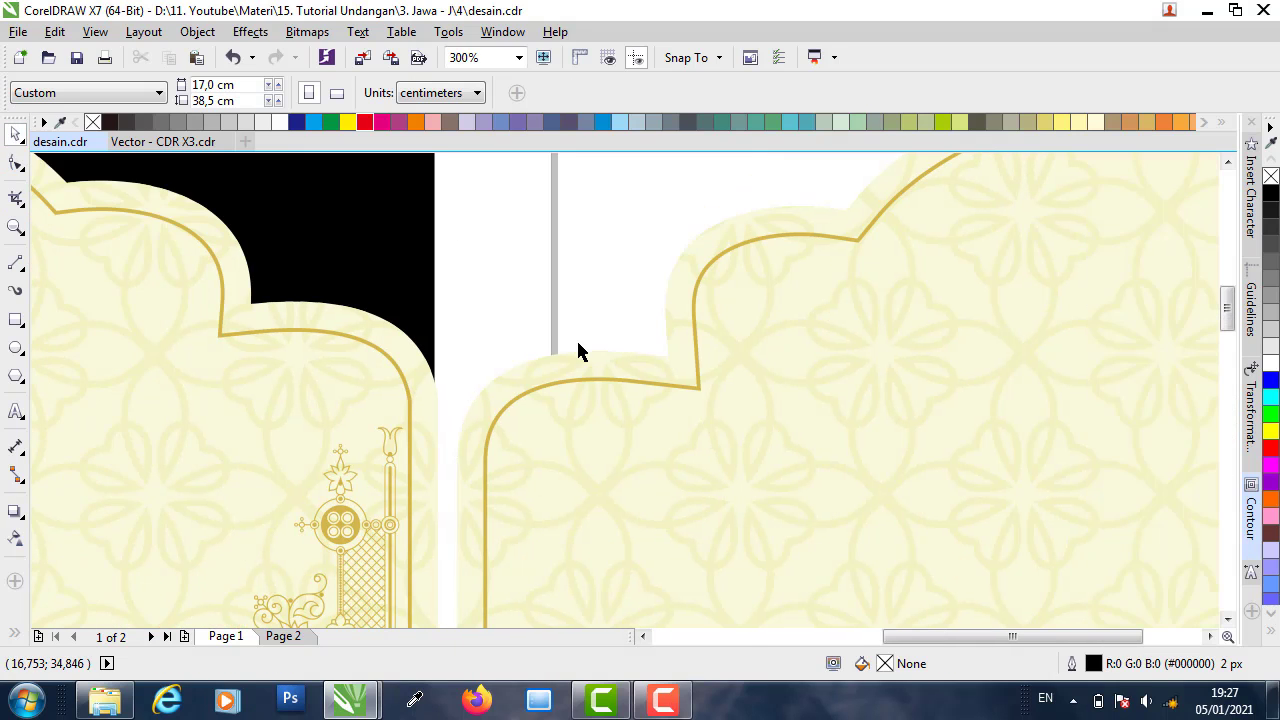
- Copy the red ornamental label shape from Vector - CDR X3.cdr and paste it into desain.cdr
scroll(580, 355, "down", 2)
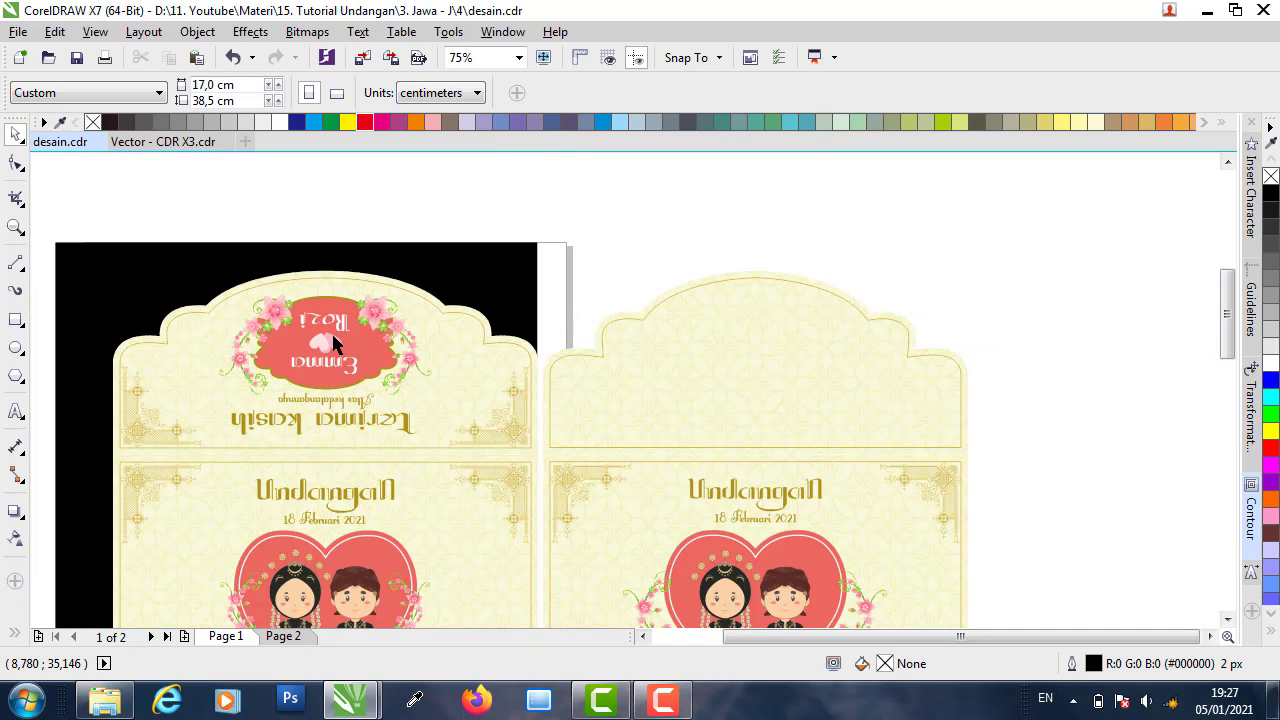
left_click(177, 148)
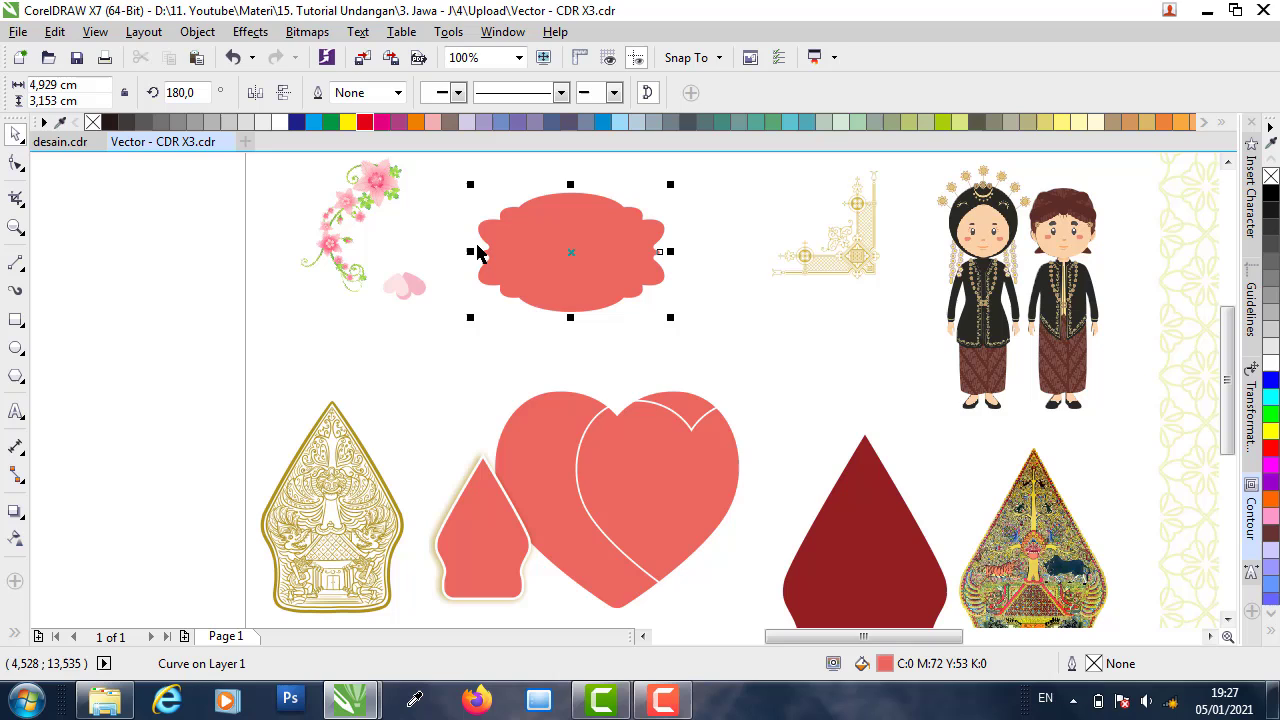
right_click(588, 238)
left_click(655, 362)
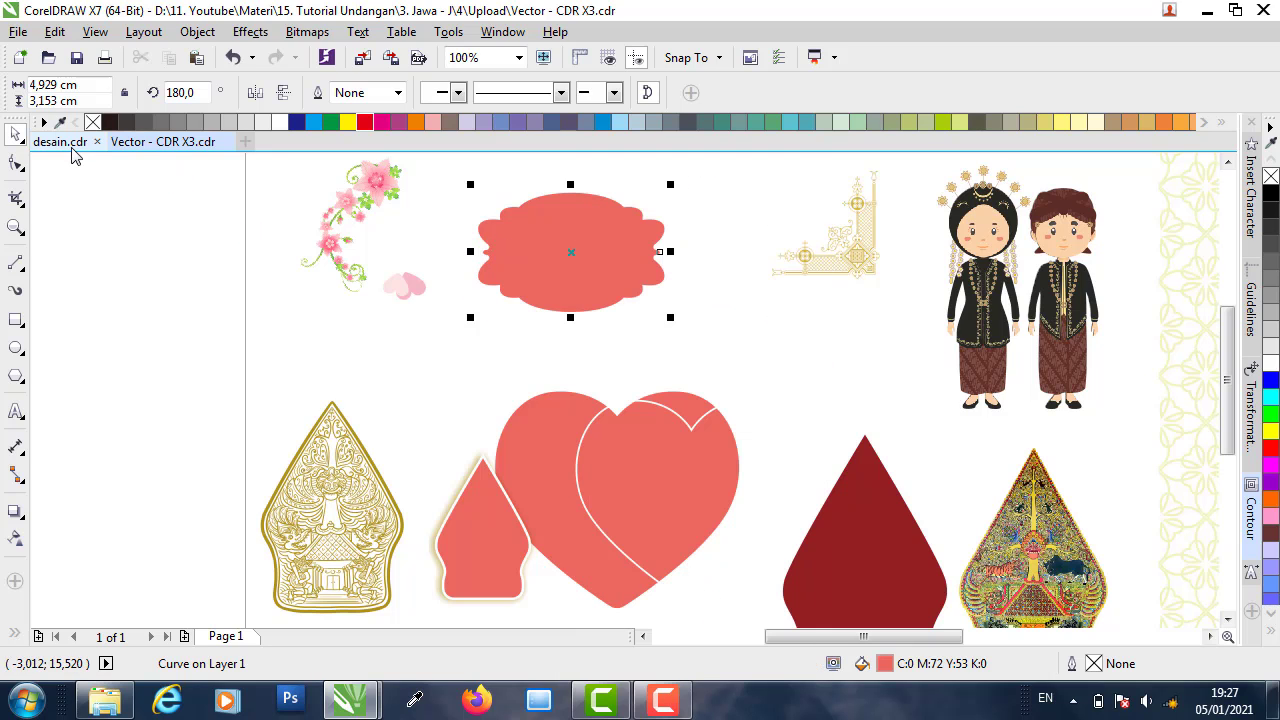
left_click(72, 146)
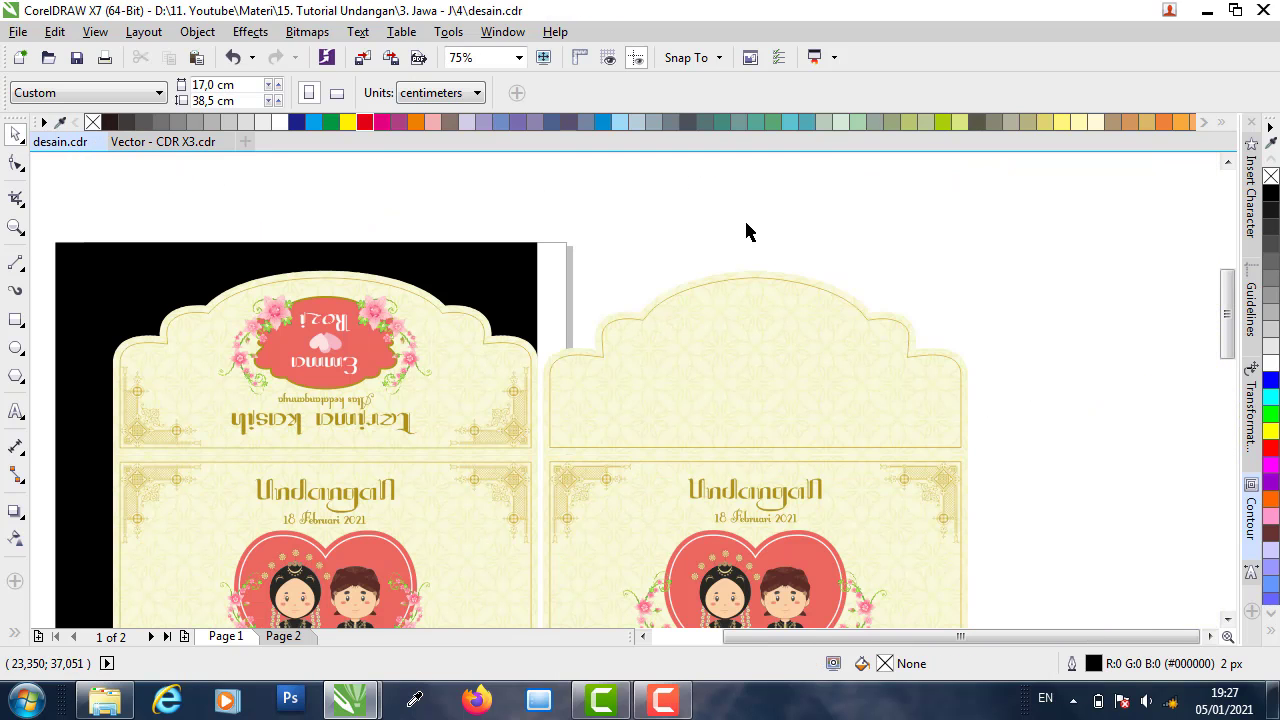
right_click(744, 218)
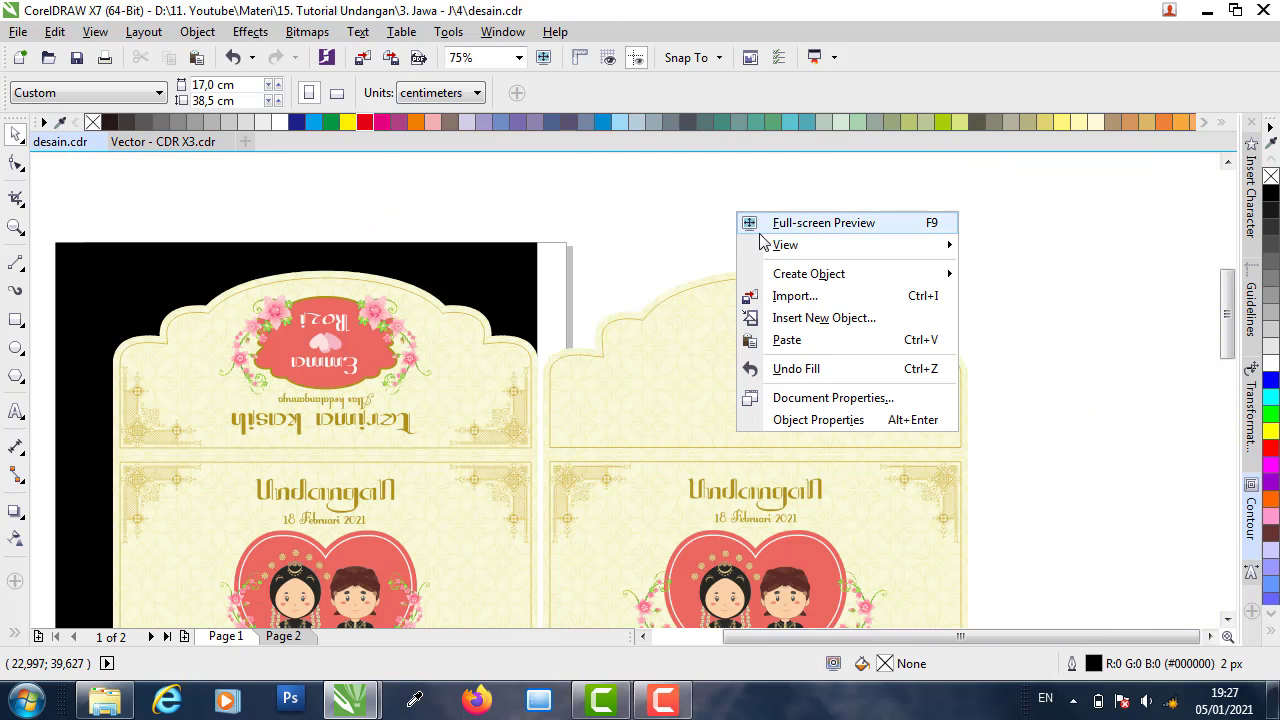
left_click(803, 343)
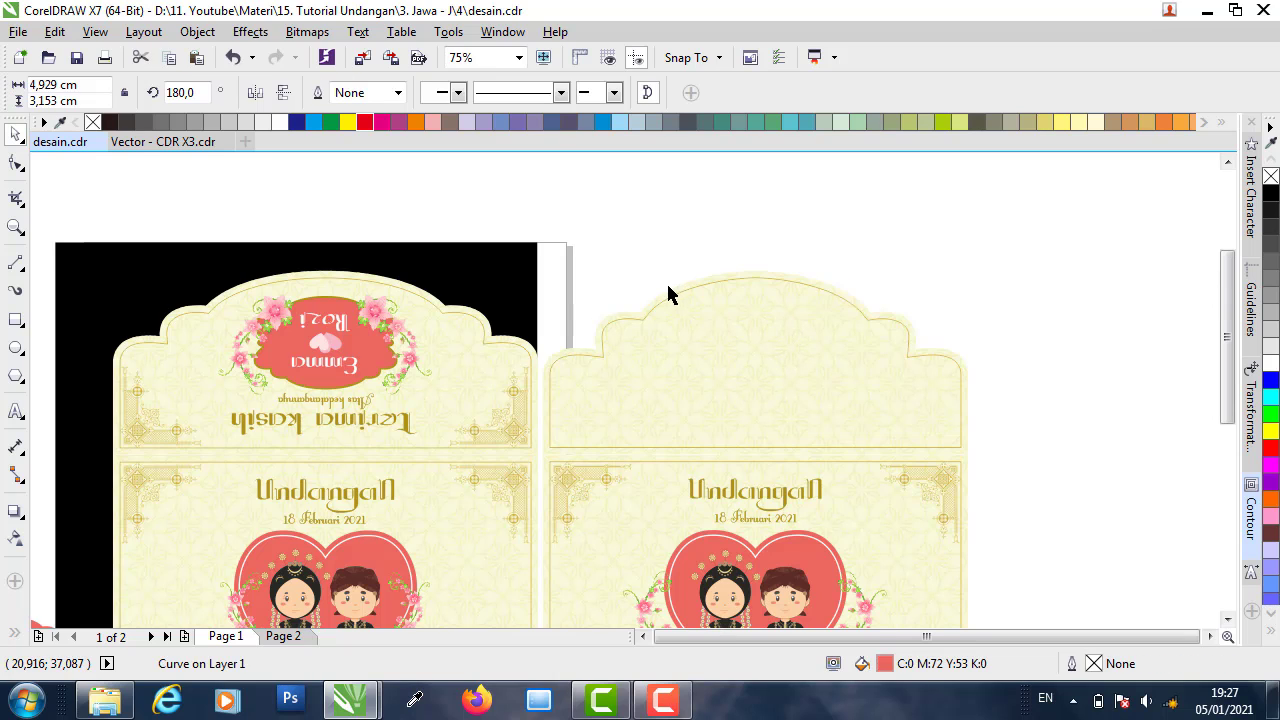
- Move the red label onto the upper middle of the new flap and centre it horizontally on the gold border
scroll(672, 287, "down", 1)
left_click_drag(355, 477, 731, 314)
scroll(731, 314, "up", 2)
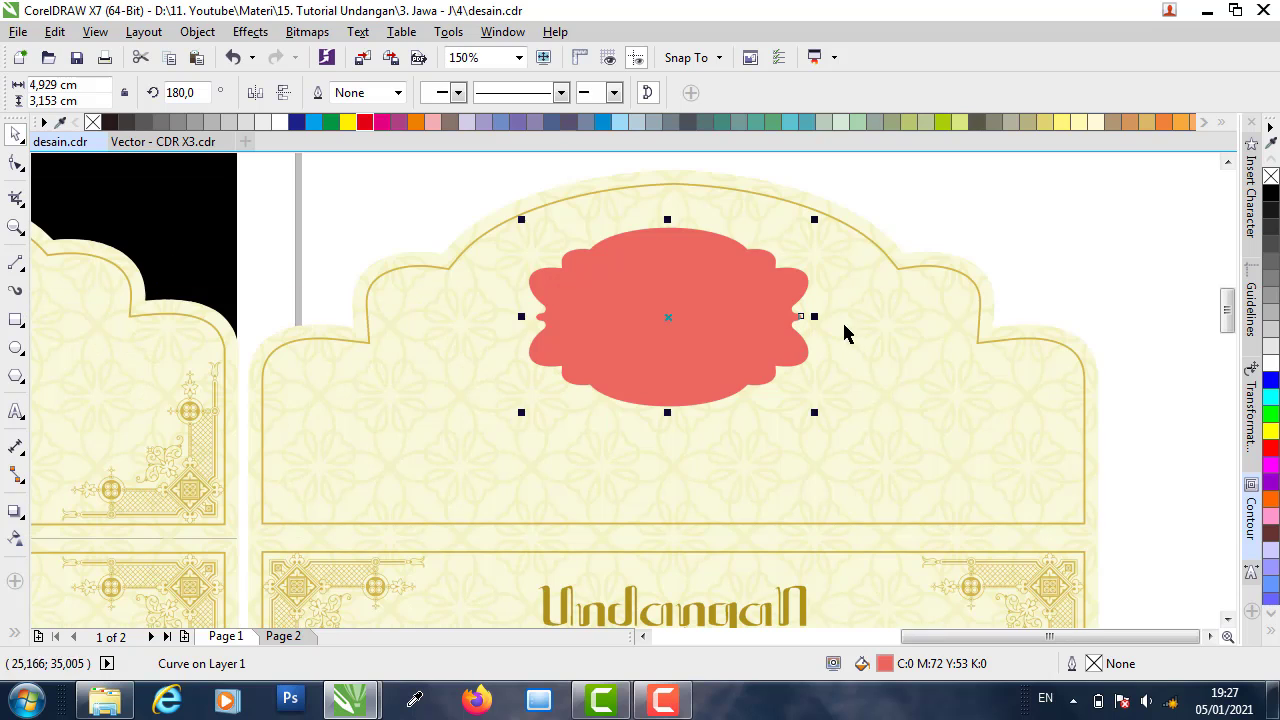
left_click(913, 326, "shift")
key("c")
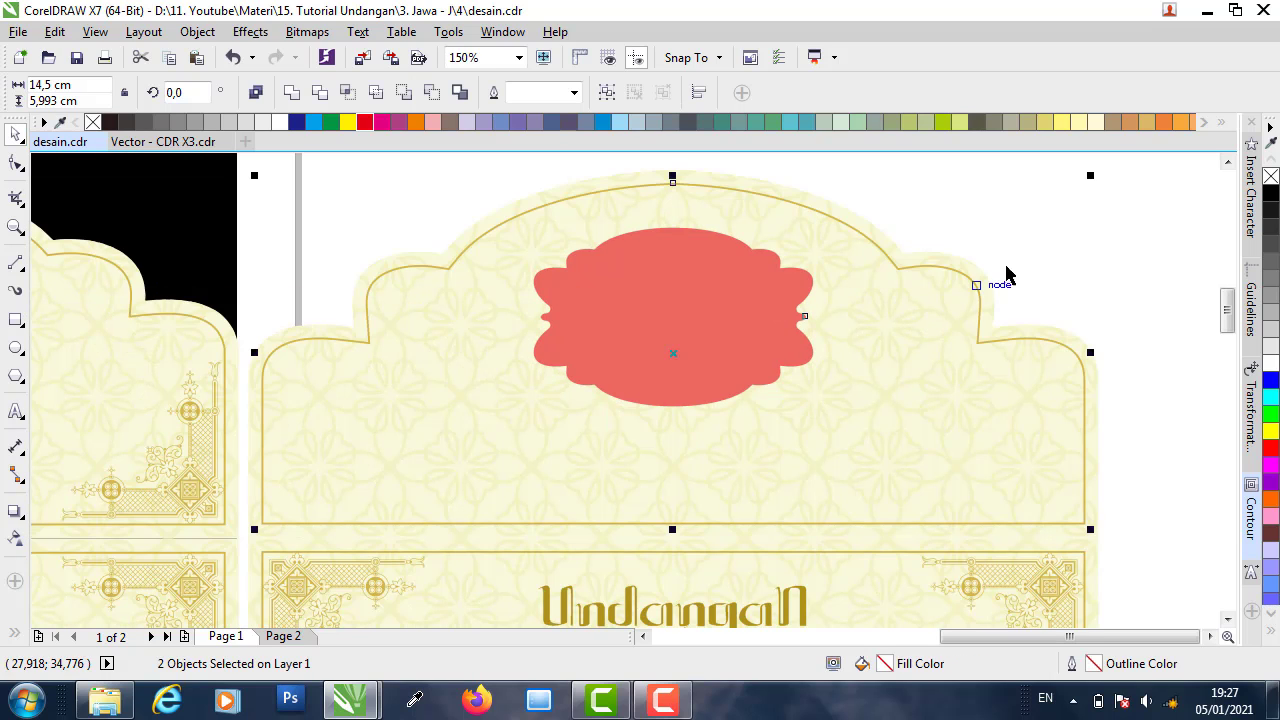
key("Escape")
- Copy the pink flower spray bitmap from Vector - CDR X3.cdr and paste it into desain.cdr
scroll(780, 334, "down", 1)
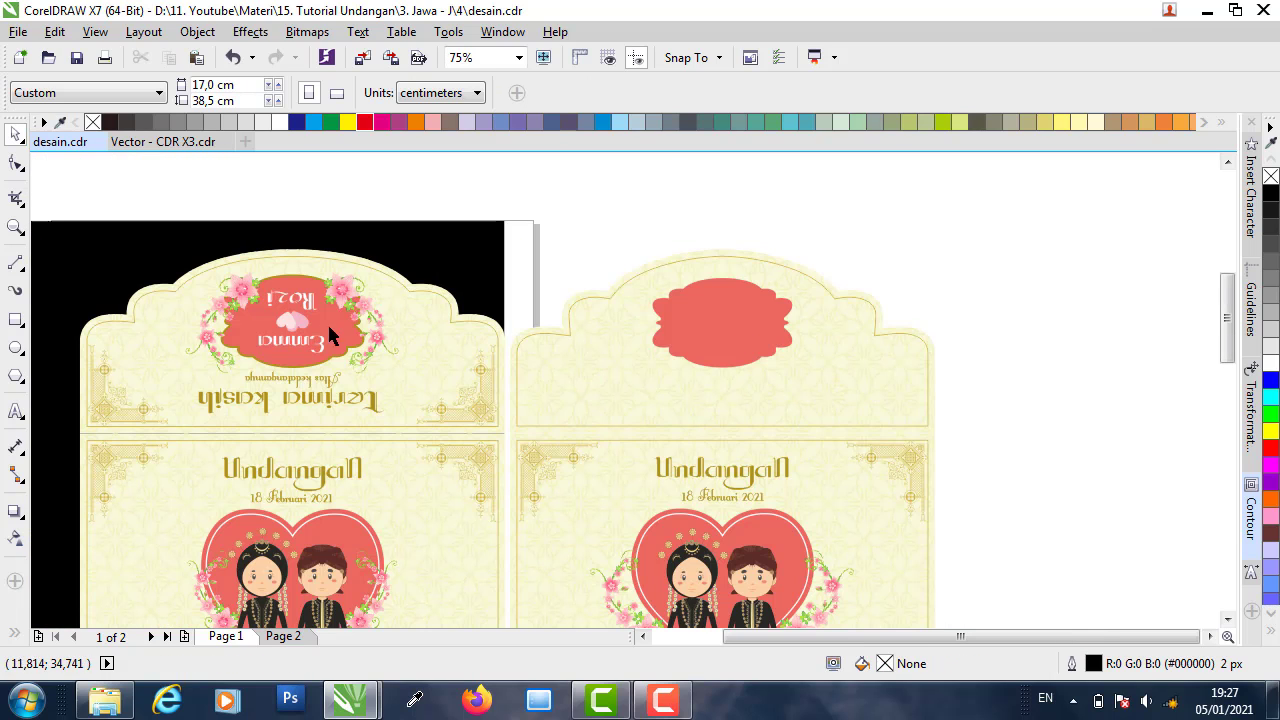
left_click(300, 337)
key("Escape")
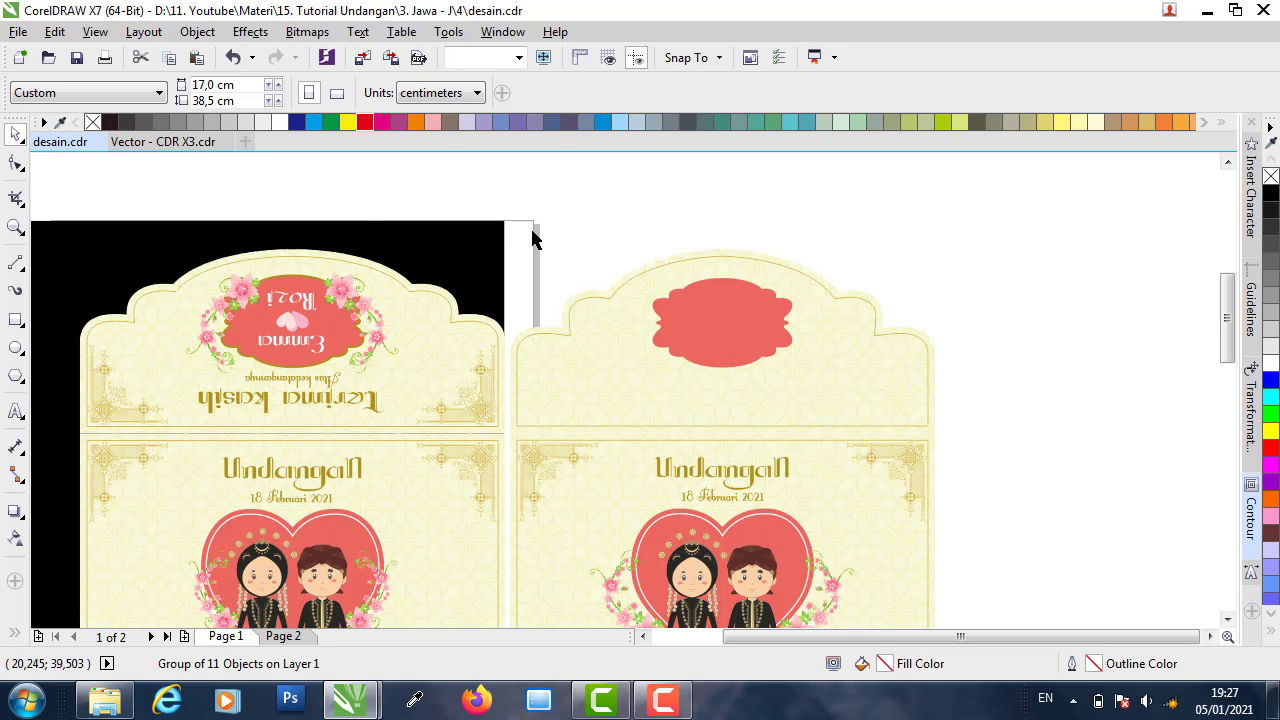
left_click(171, 143)
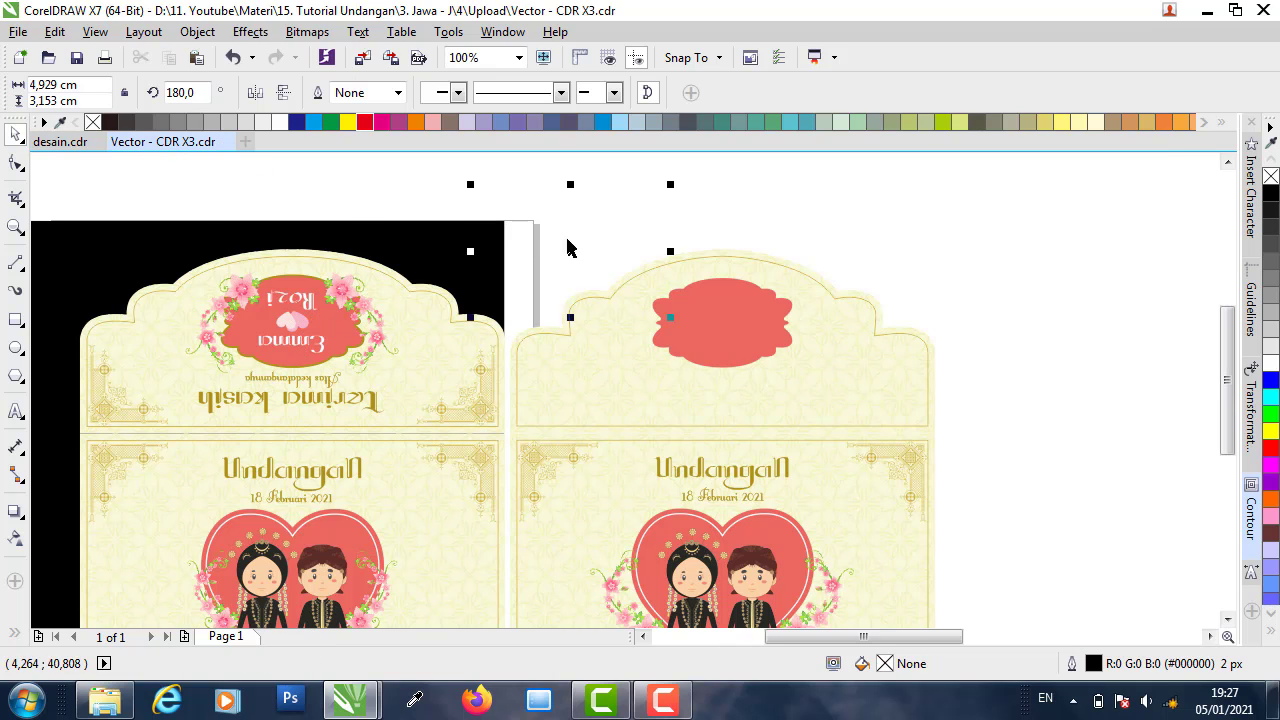
left_click(348, 207)
right_click(352, 196)
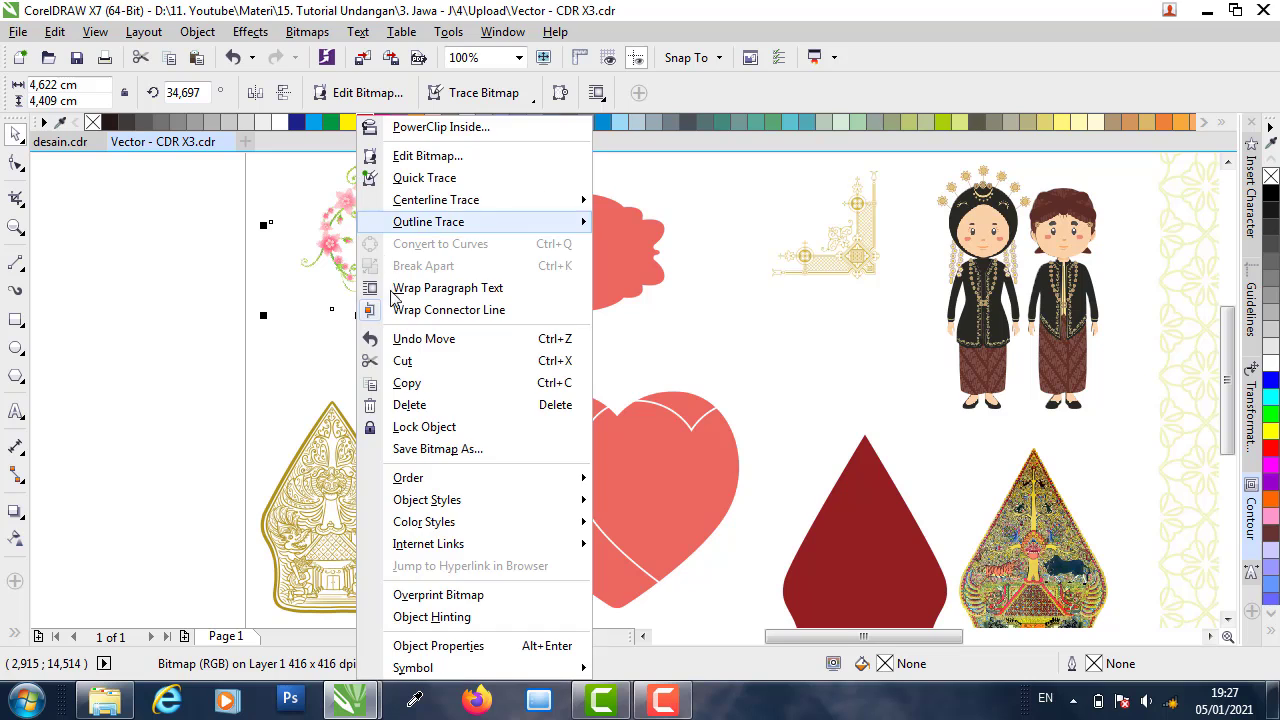
left_click(405, 380)
left_click(76, 142)
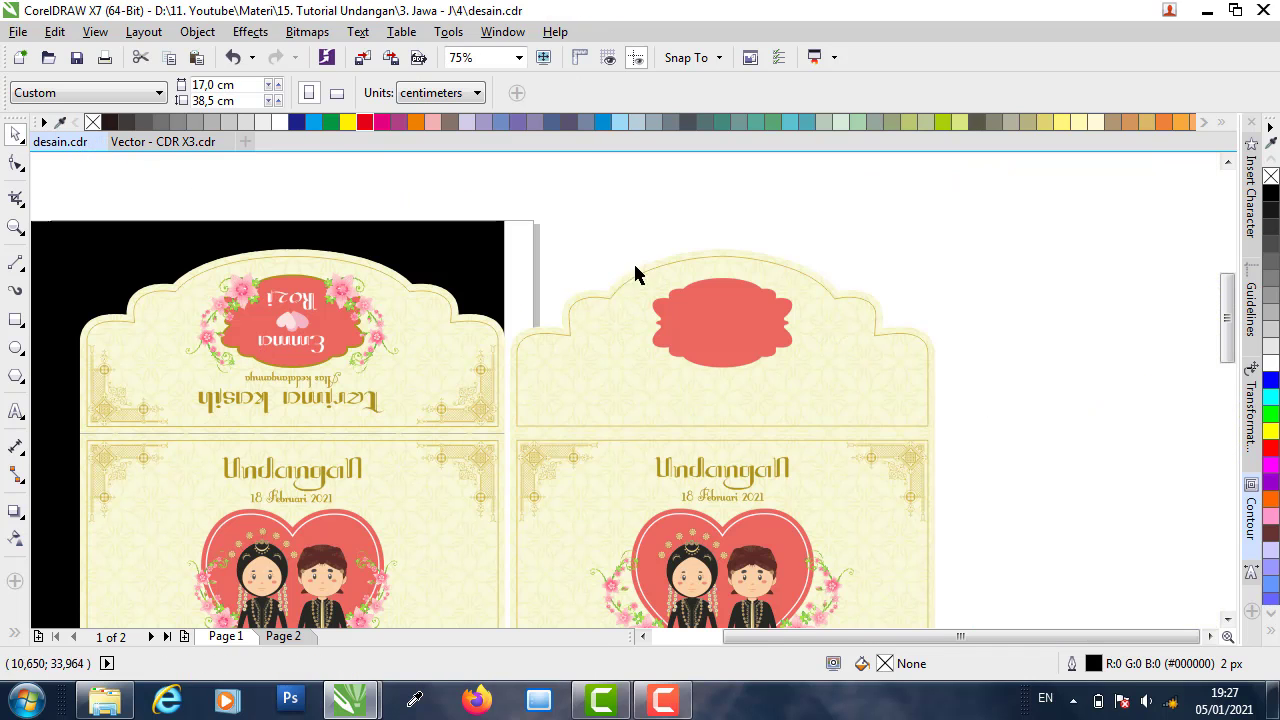
right_click(648, 228)
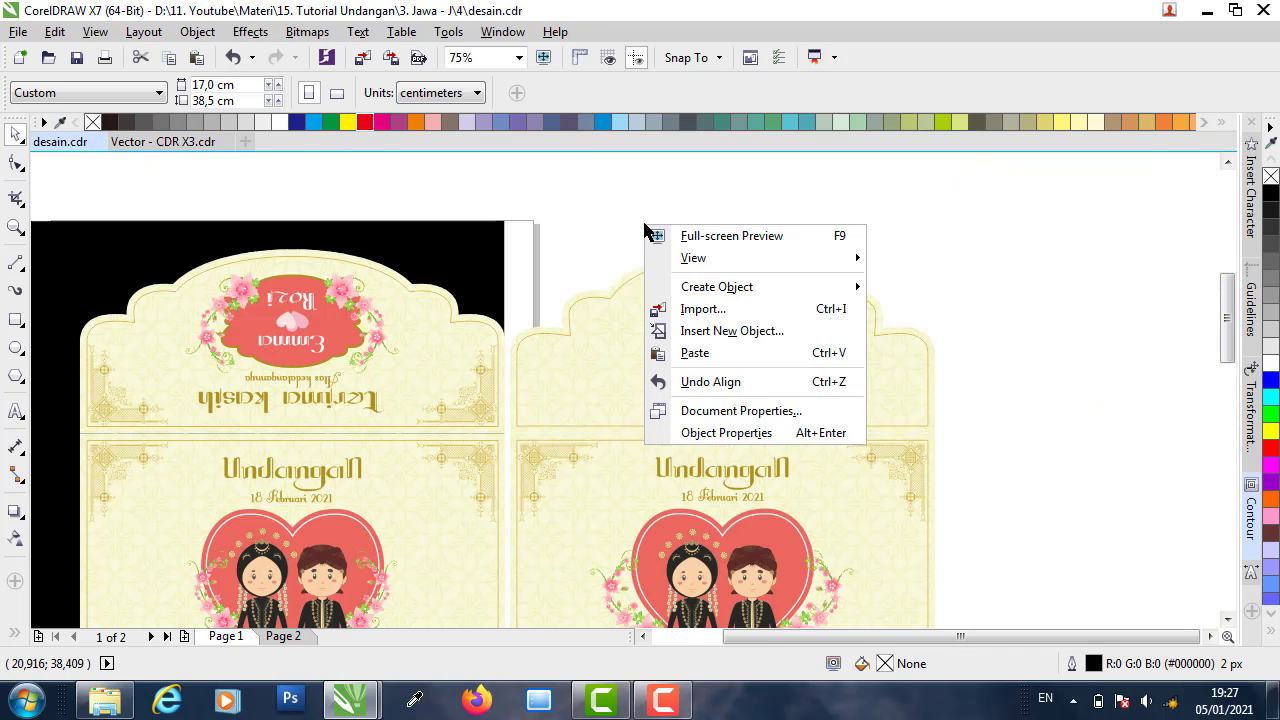
left_click(700, 354)
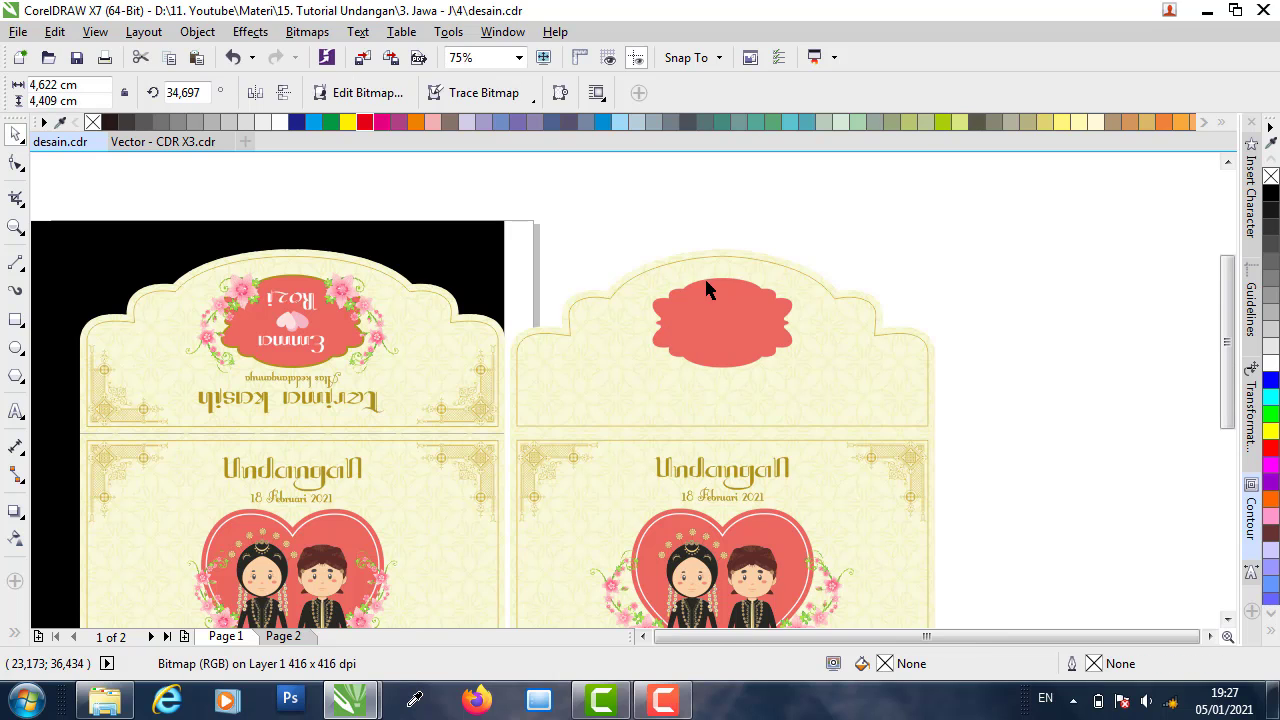
- Place the flower spray along the left edge of the red label on the new flap
scroll(709, 286, "down", 1)
left_click_drag(265, 440, 718, 298)
scroll(686, 286, "up", 1)
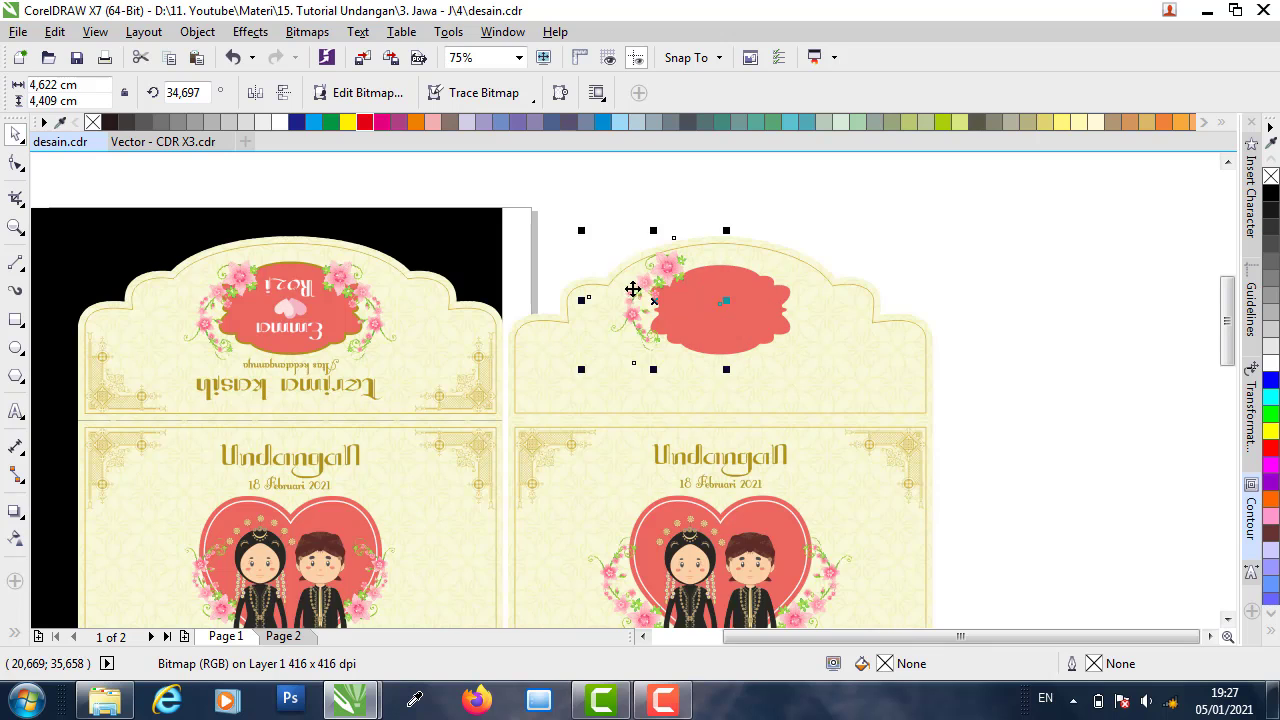
scroll(665, 270, "up", 1)
mouse_move(682, 254)
left_mouse_down()
mouse_move(679, 267)
mouse_move(740, 240)
mouse_move(683, 259)
left_mouse_up()
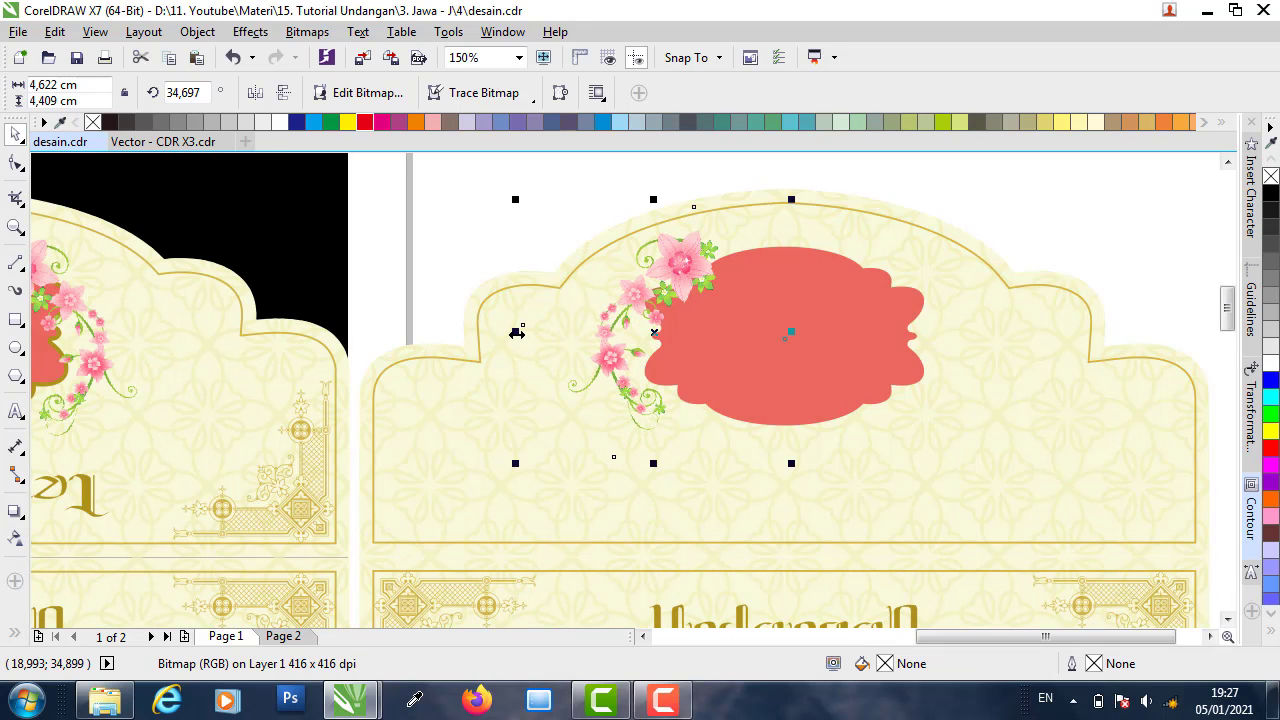
- Mirror a copy of the flower spray onto the red label's right edge and centre the grouped pair on the flap
left_click_drag(517, 333, 895, 266)
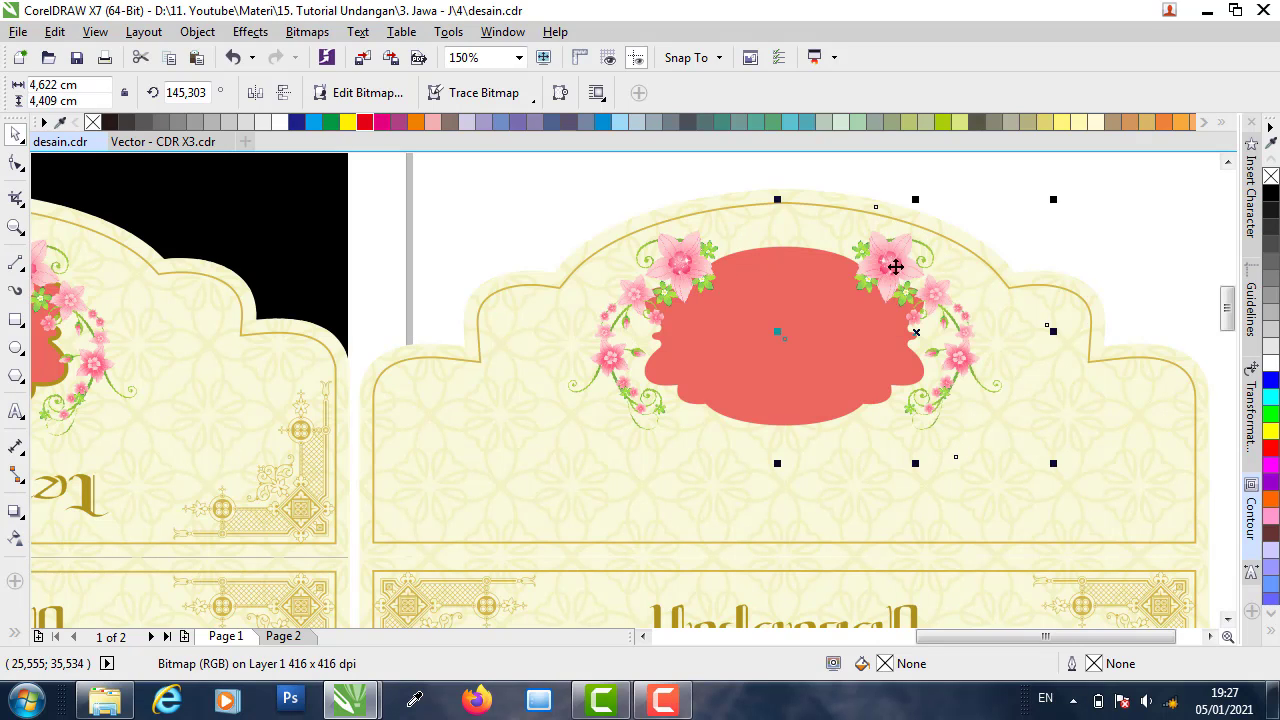
left_click(678, 258, "shift")
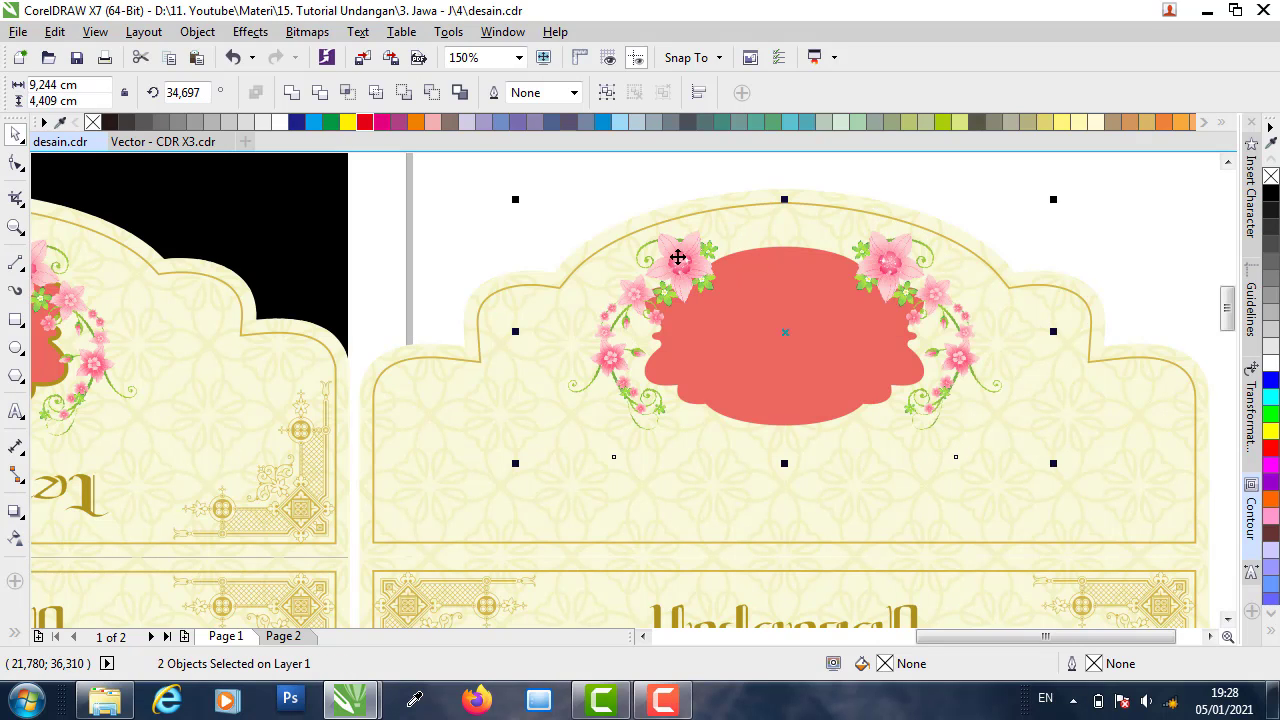
right_click(688, 252)
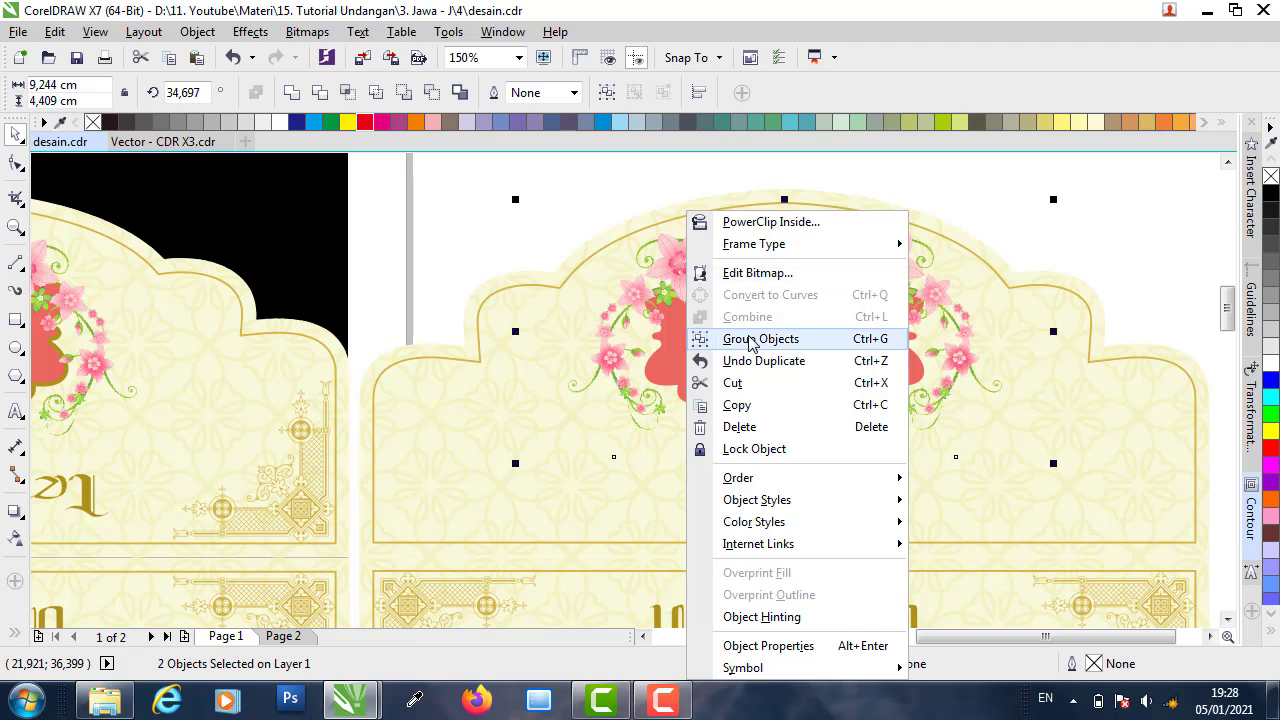
left_click(745, 268)
left_click(843, 205, "shift")
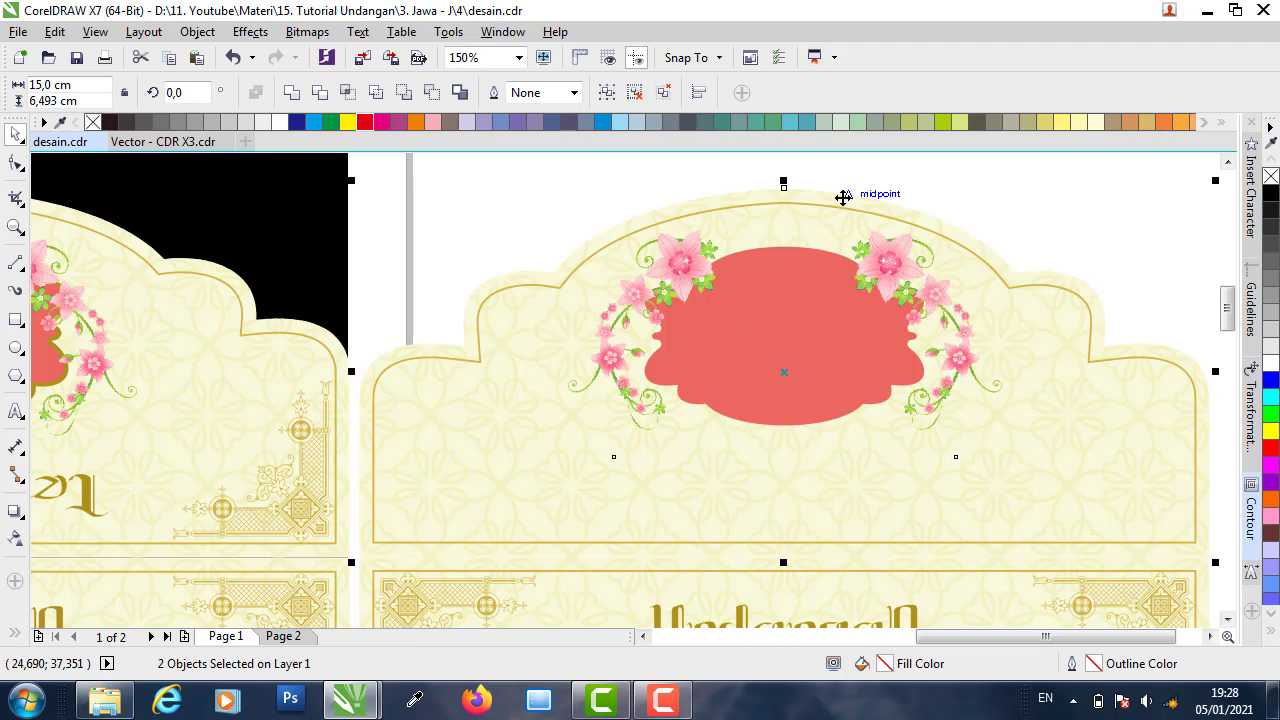
left_click(986, 214)
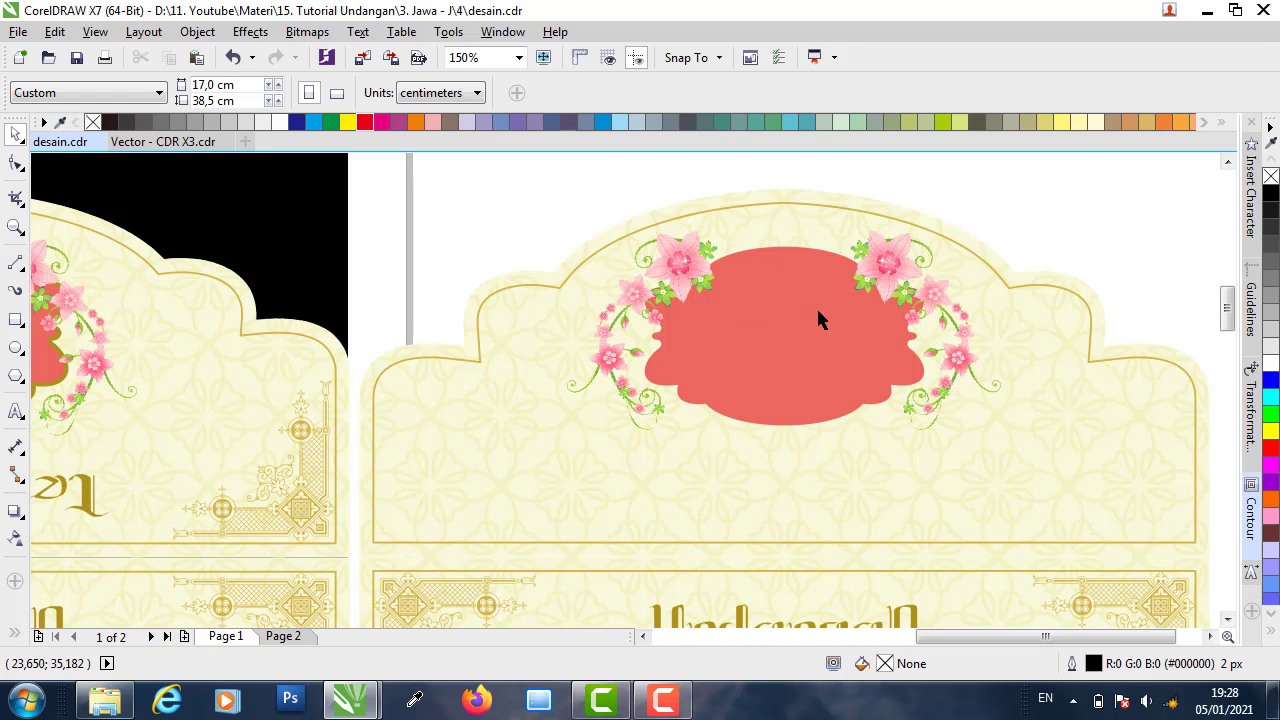
- Add a magenta outline 10 px wide to the red label on the new flap
scroll(58, 352, "up", 1)
scroll(206, 363, "down", 3)
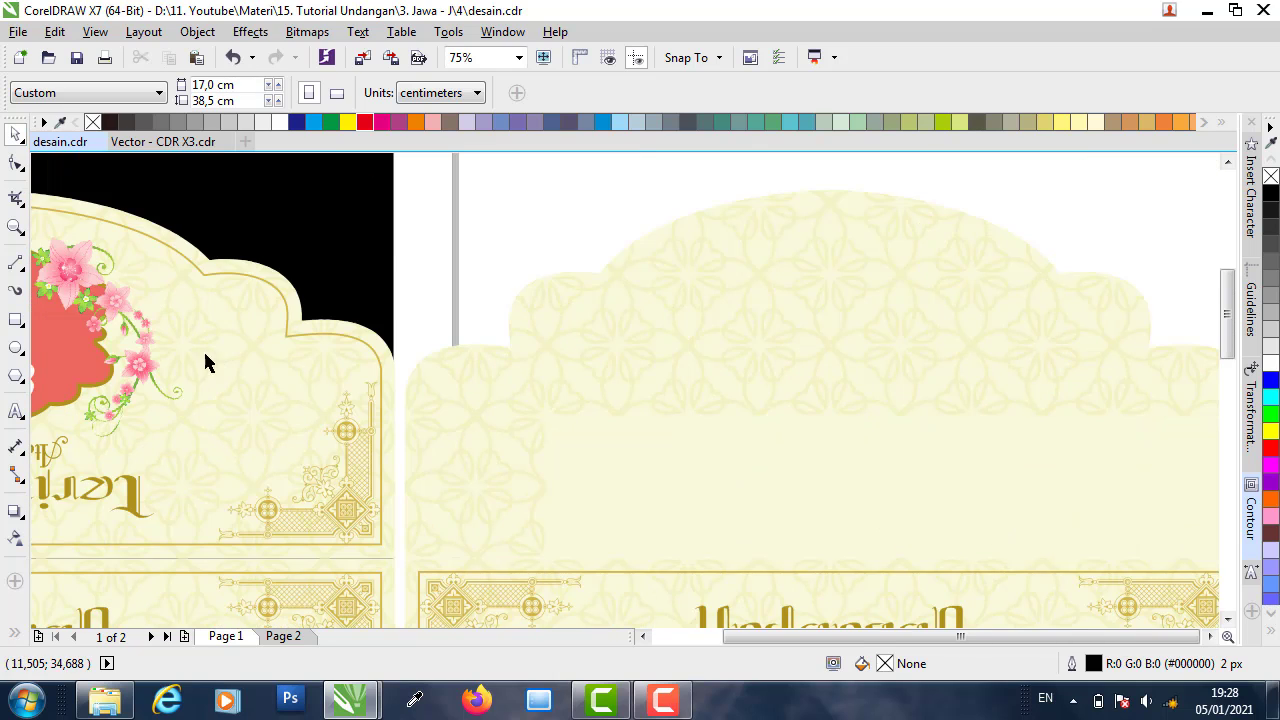
scroll(106, 349, "down", 1)
scroll(187, 347, "up", 1)
scroll(187, 347, "up", 3)
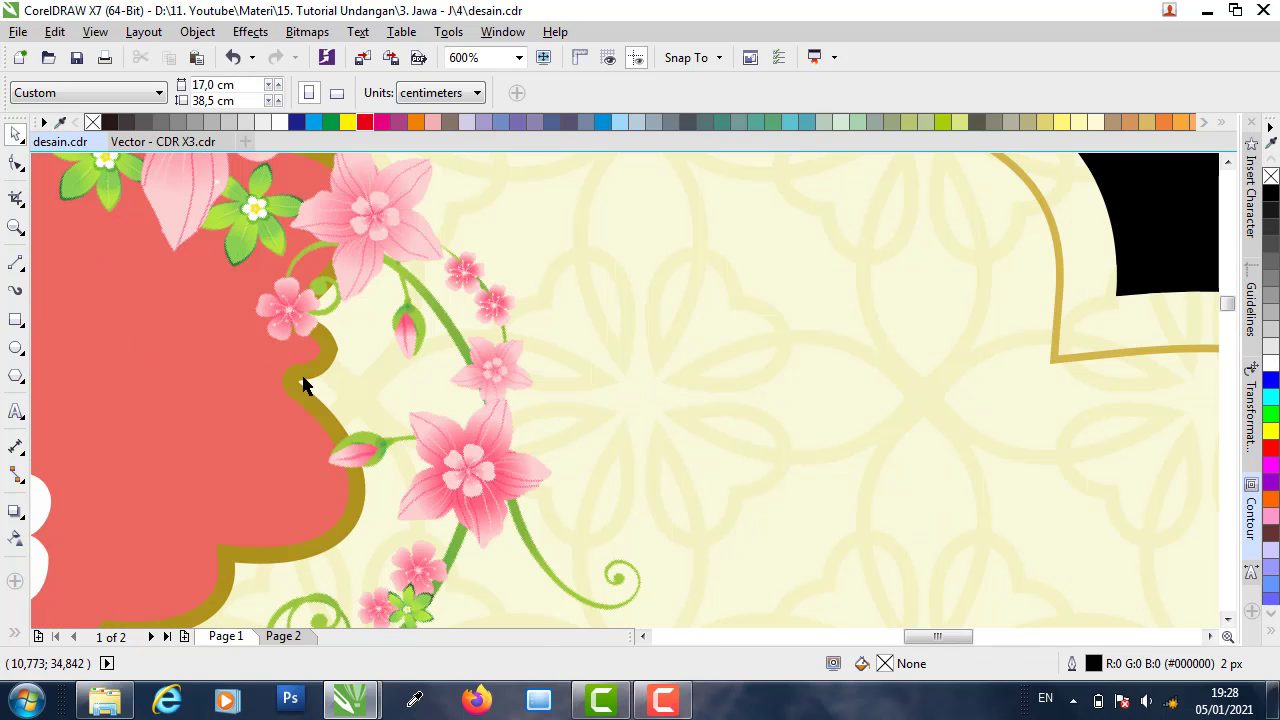
scroll(305, 387, "down", 2)
left_click(1050, 405)
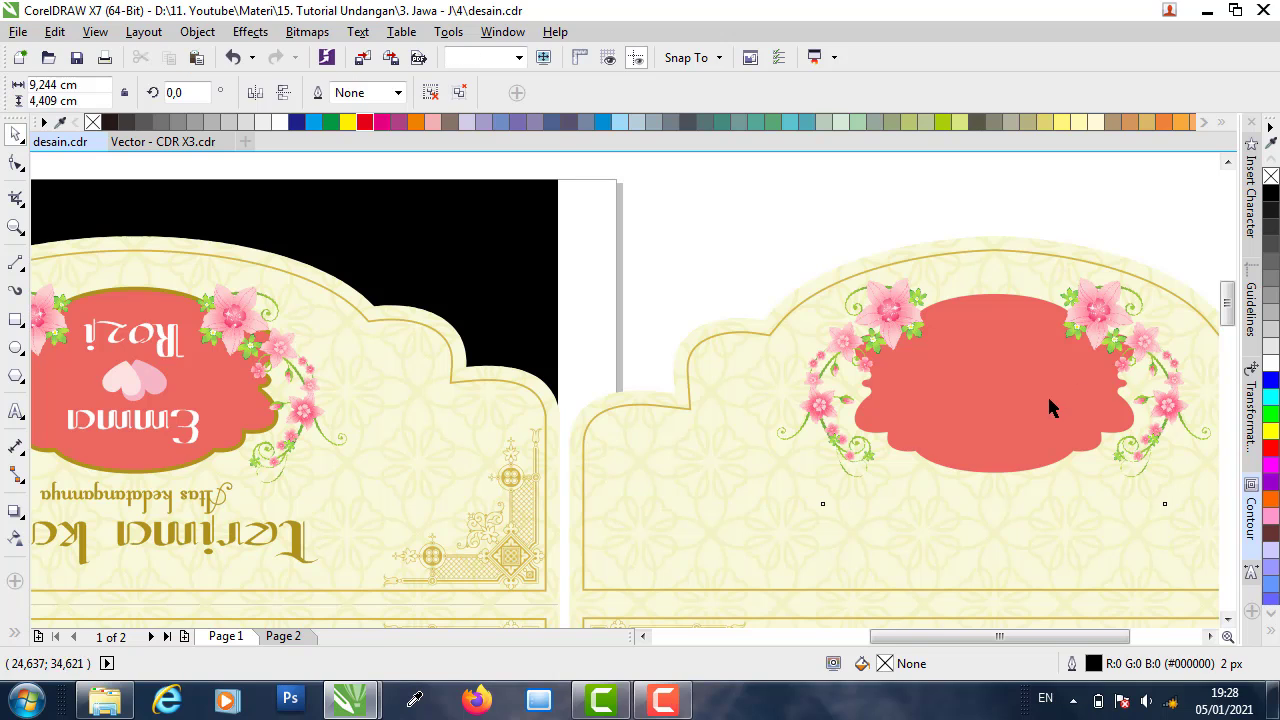
left_click_drag(830, 226, 1160, 507)
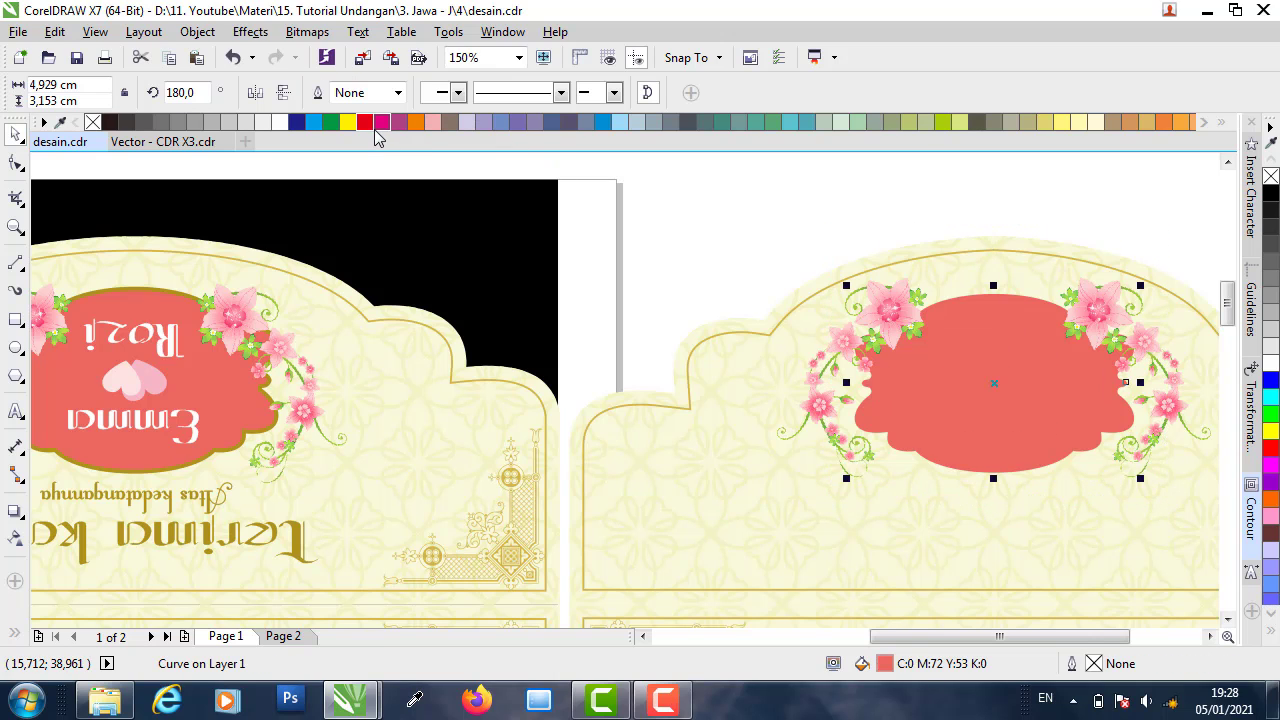
right_click(382, 124)
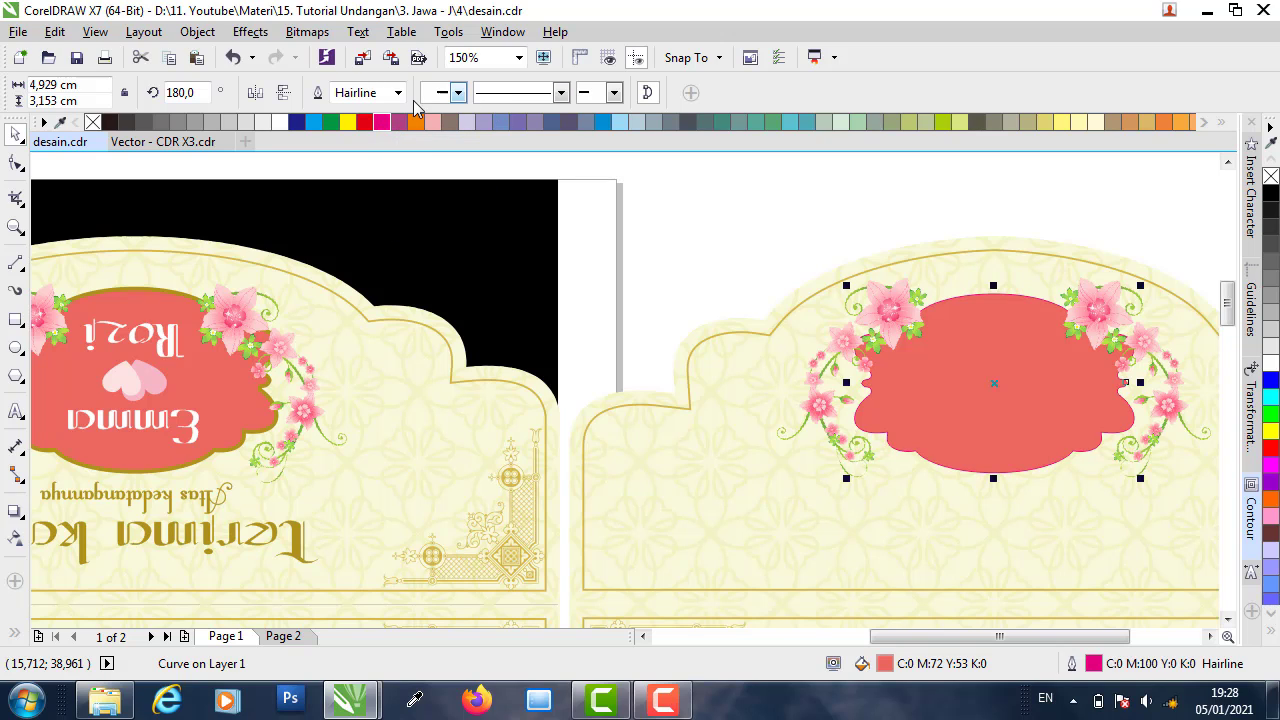
left_click(397, 93)
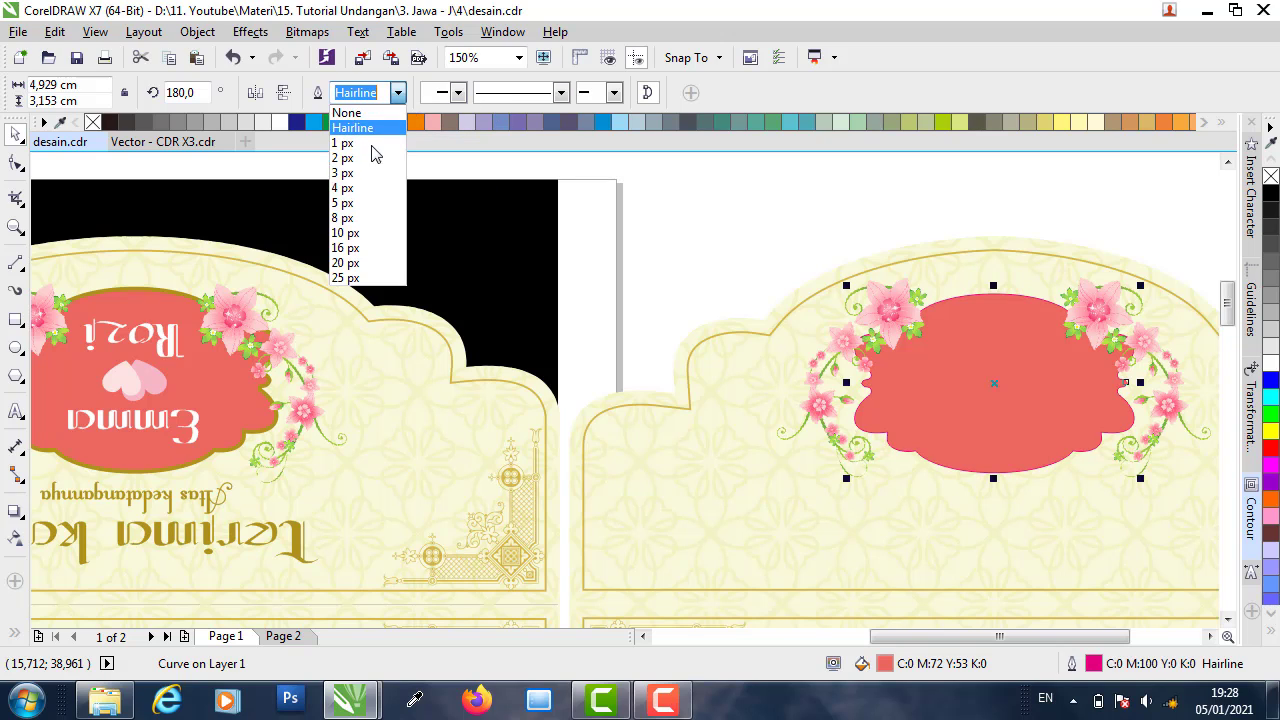
left_click(352, 208)
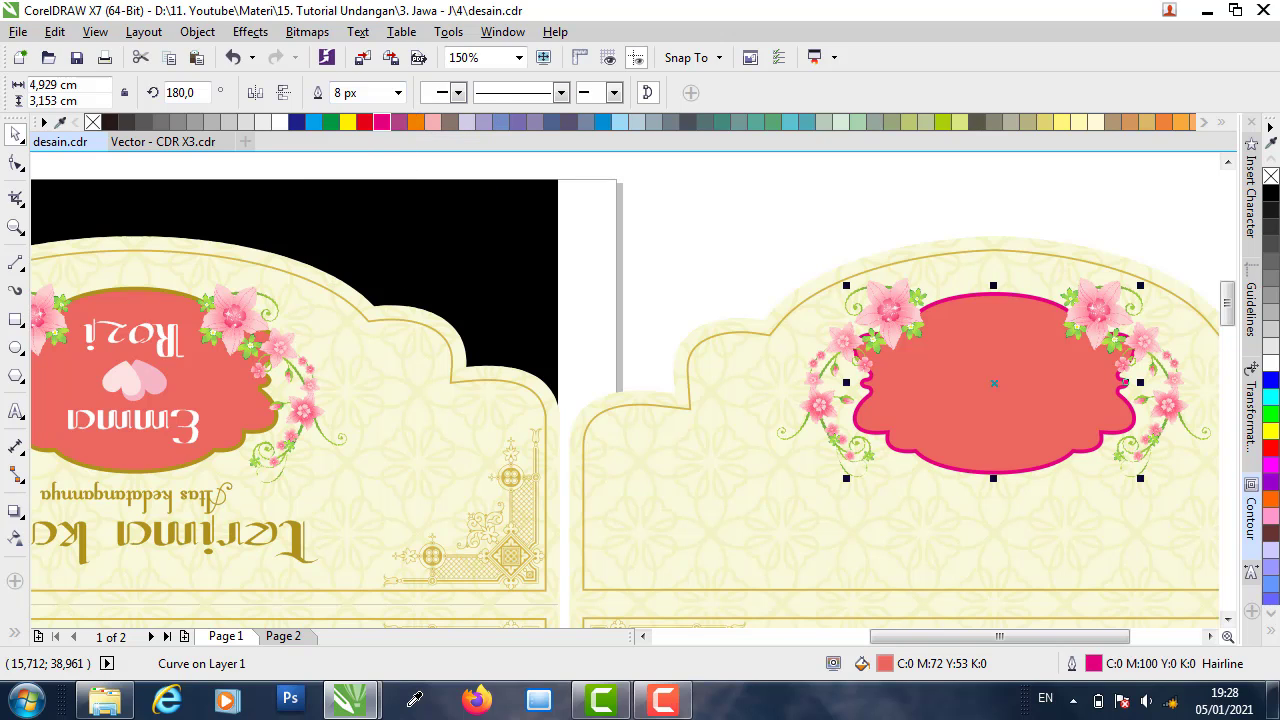
left_click(397, 93)
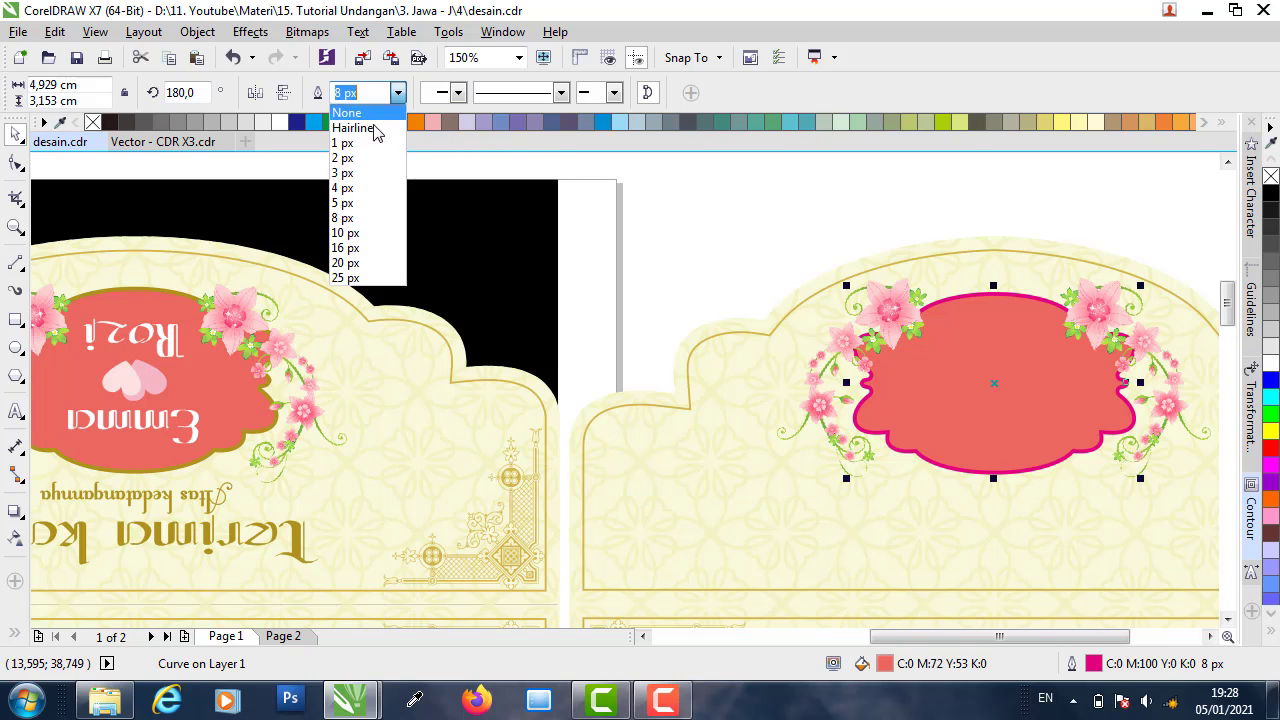
left_click(350, 214)
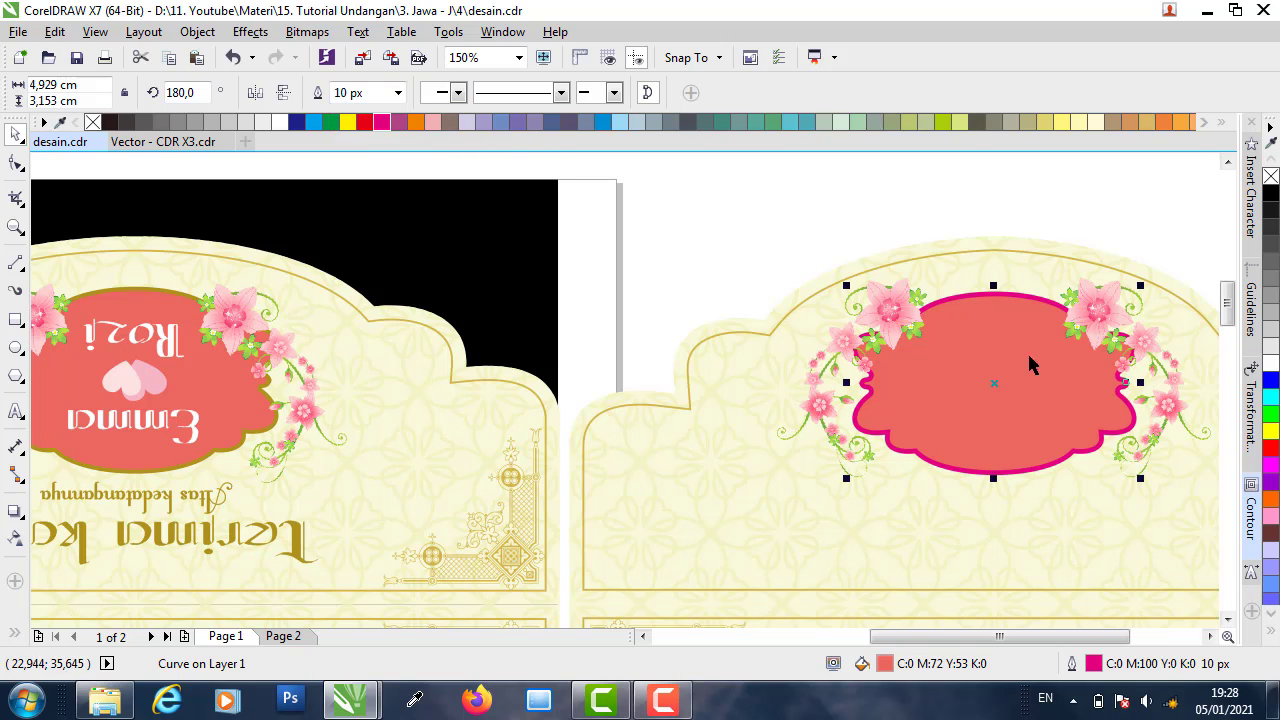
- Recolour the label's outline gold by sampling the outline colour of the label on the finished flap
double_click(1094, 663)
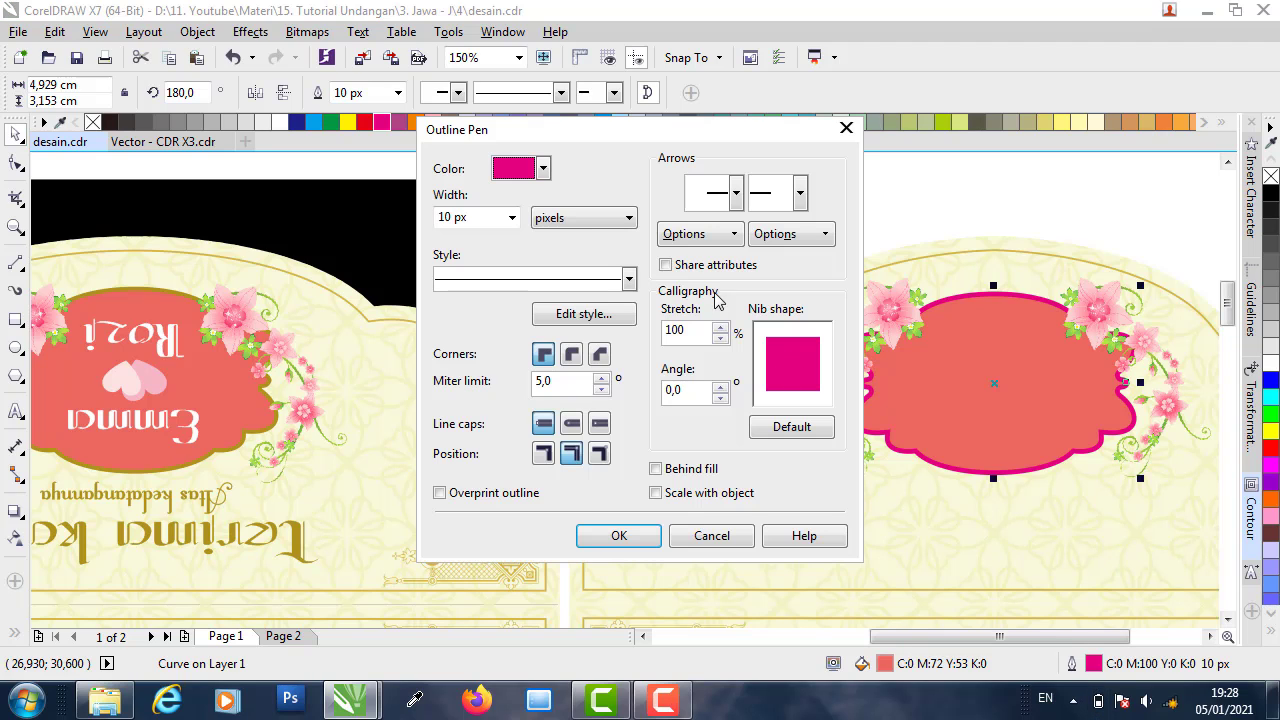
left_click(543, 169)
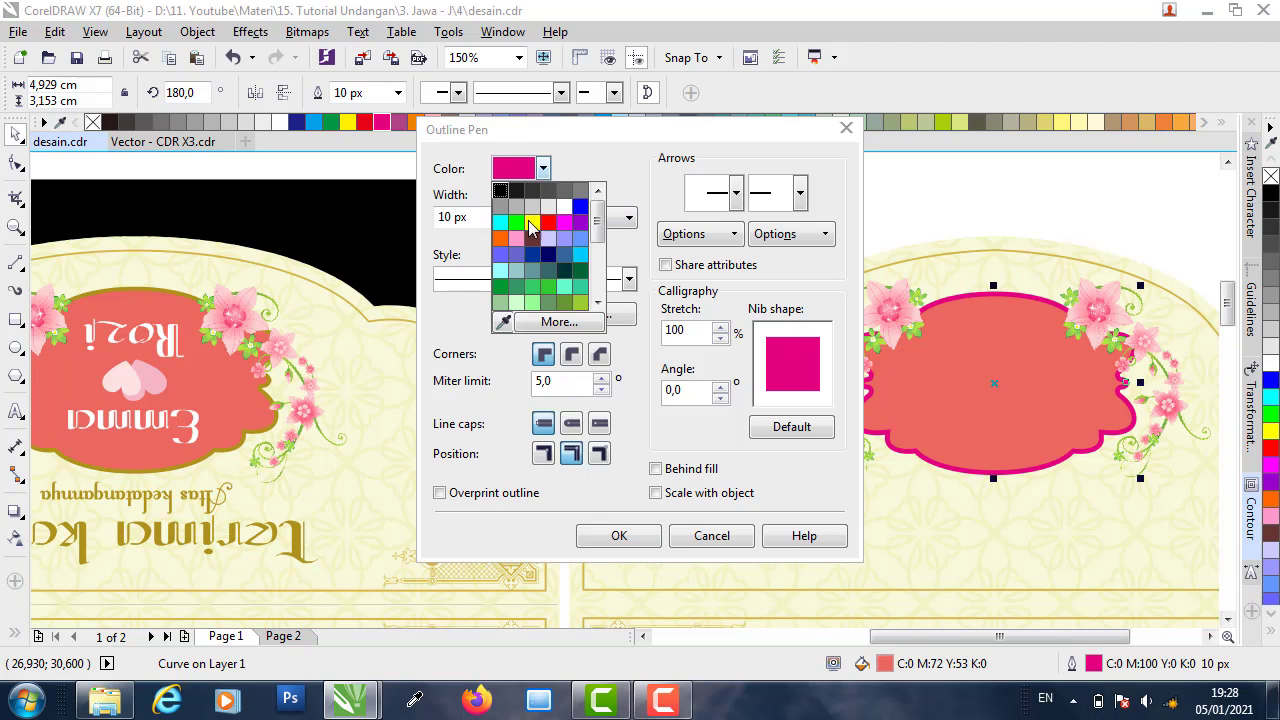
left_click(503, 322)
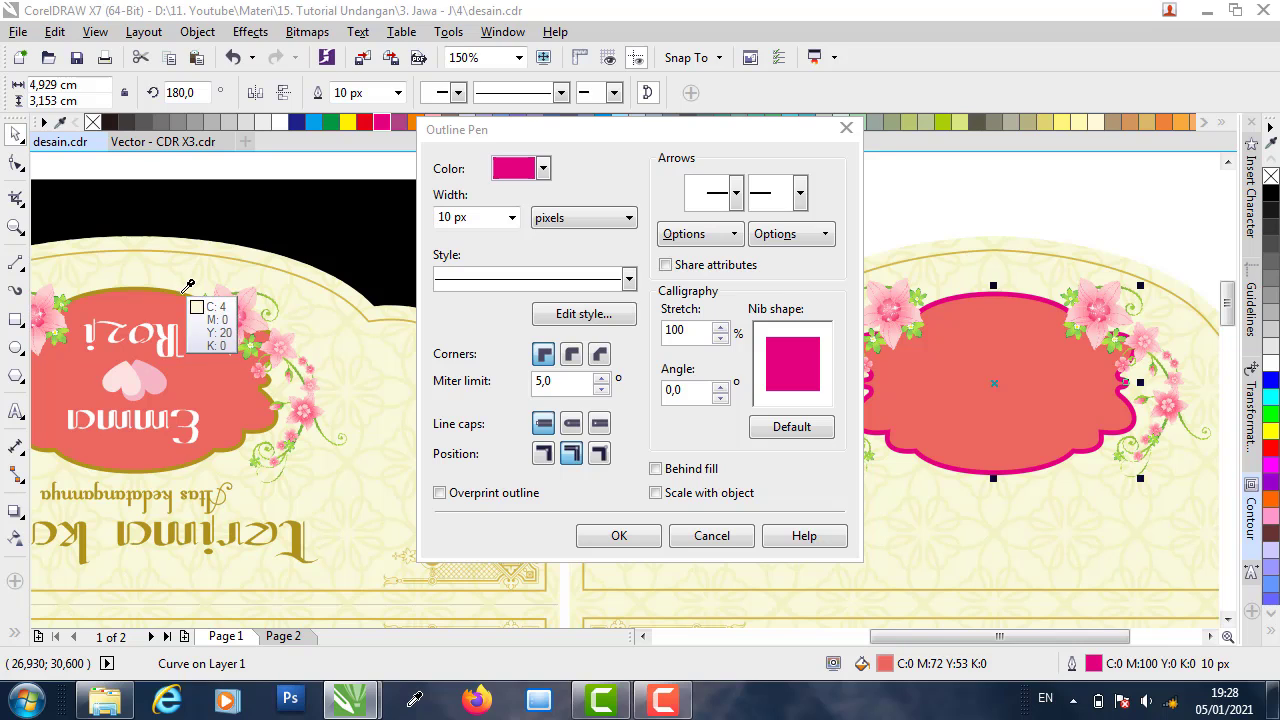
left_click(191, 292)
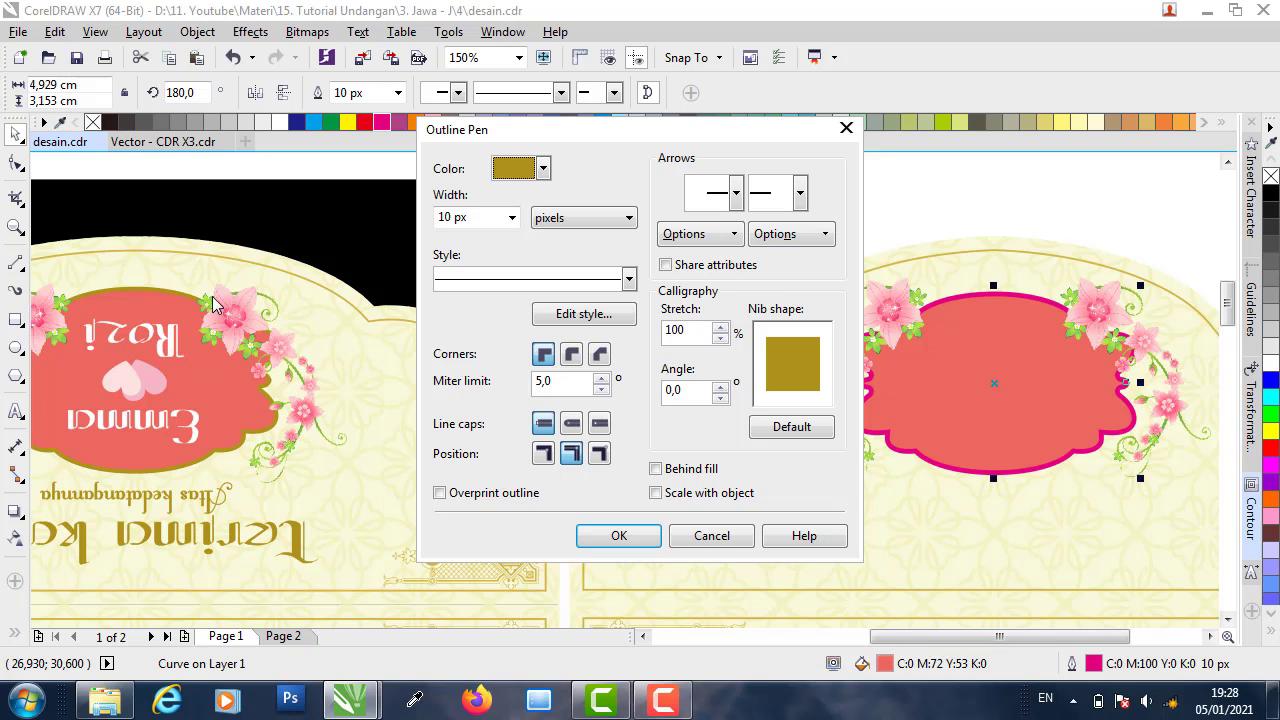
left_click(620, 537)
left_click(929, 206)
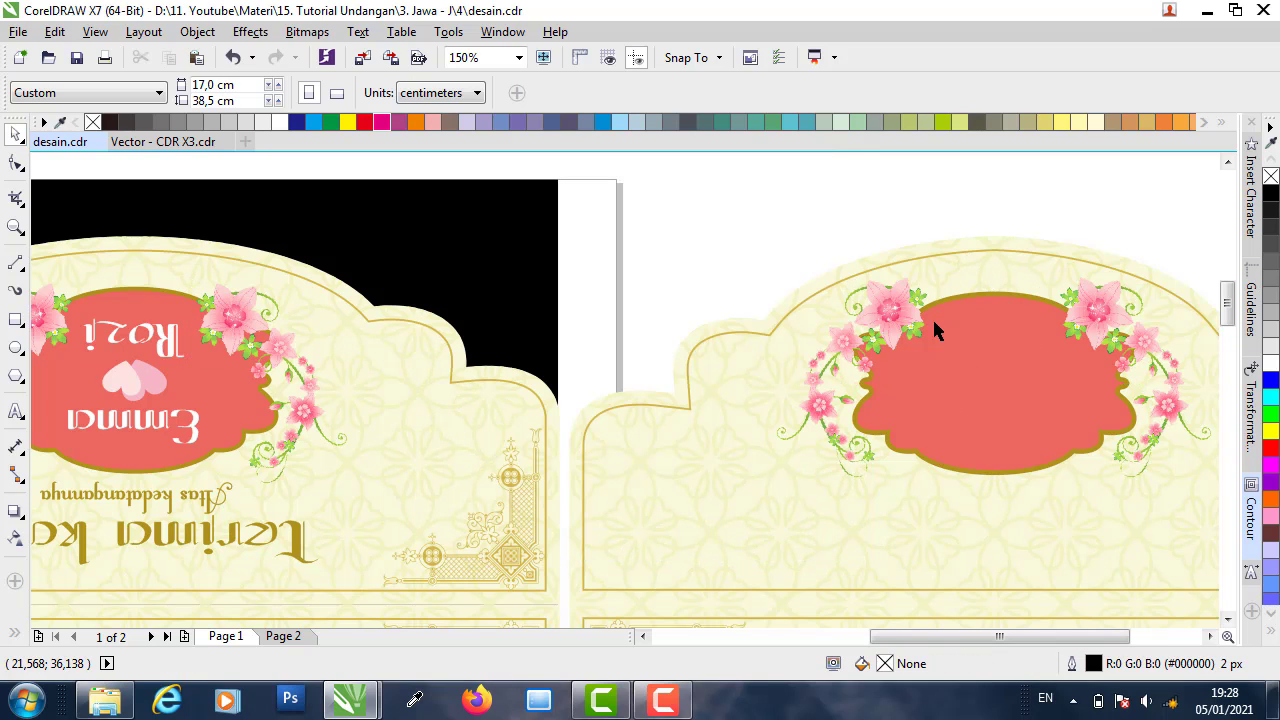
left_click(171, 334)
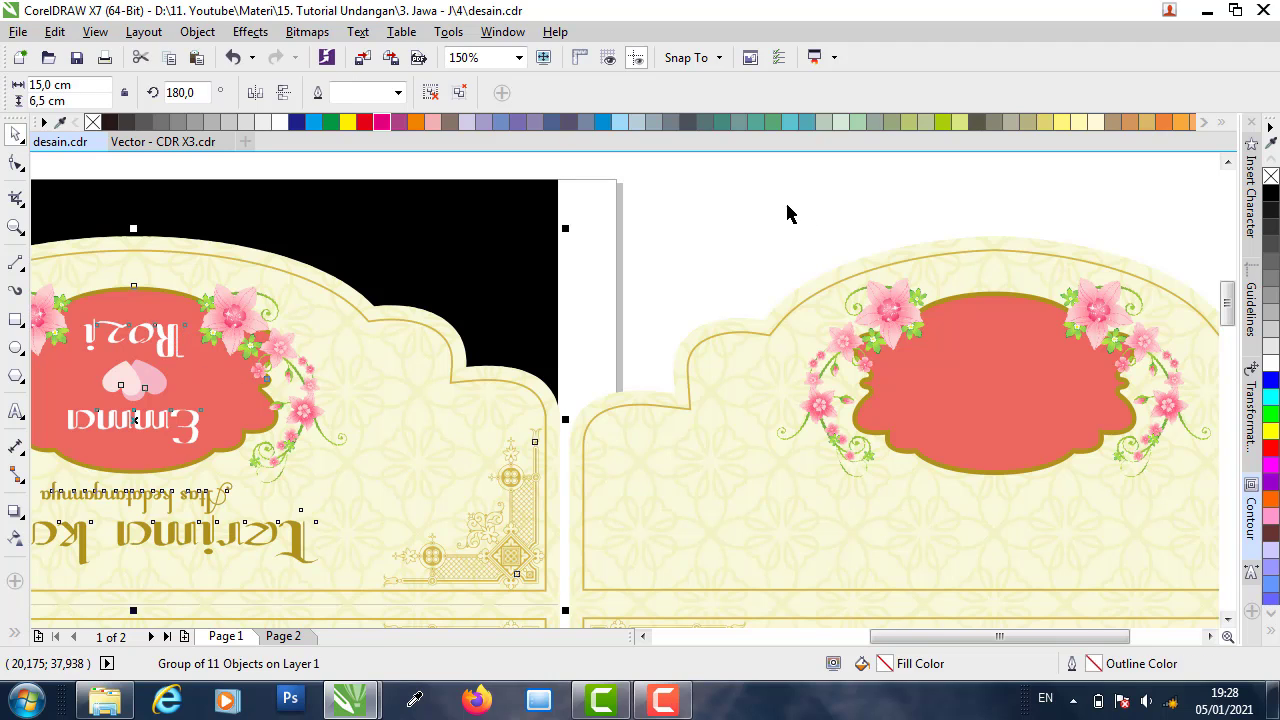
left_click(706, 230)
left_click(198, 432)
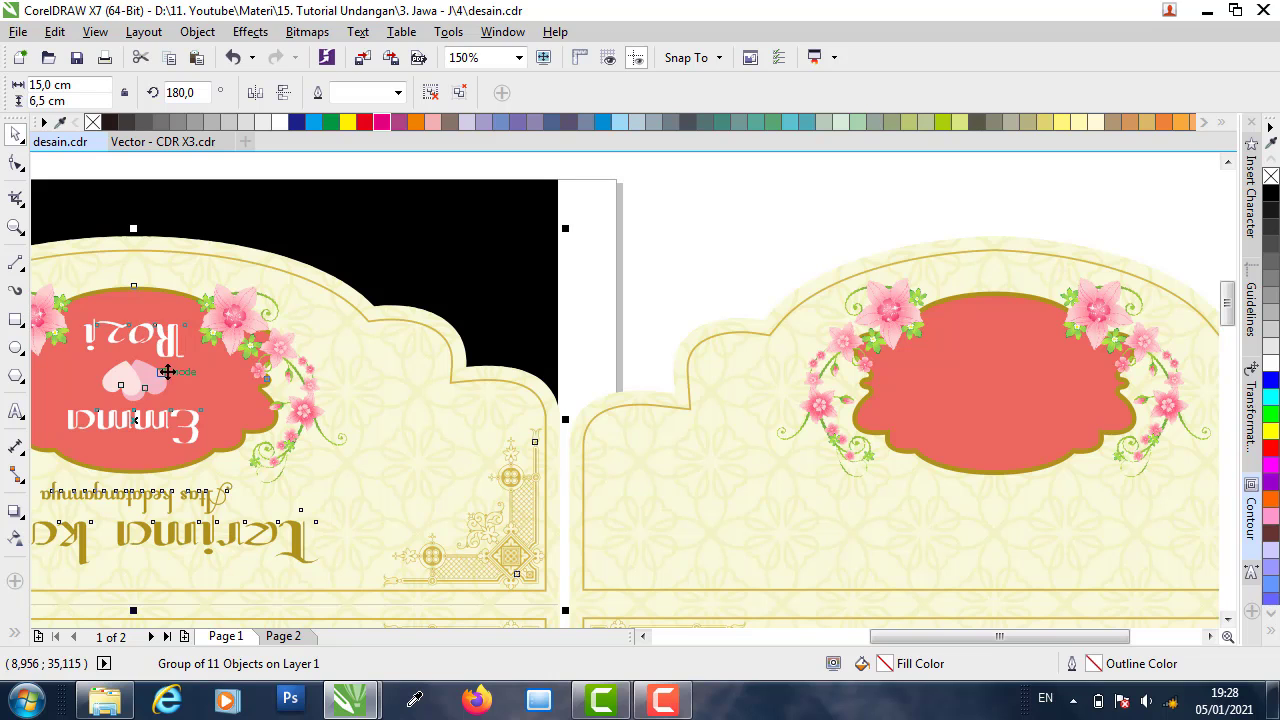
- Copy the pair of pink hearts from Vector - CDR X3.cdr and paste it into desain.cdr
left_click(178, 145)
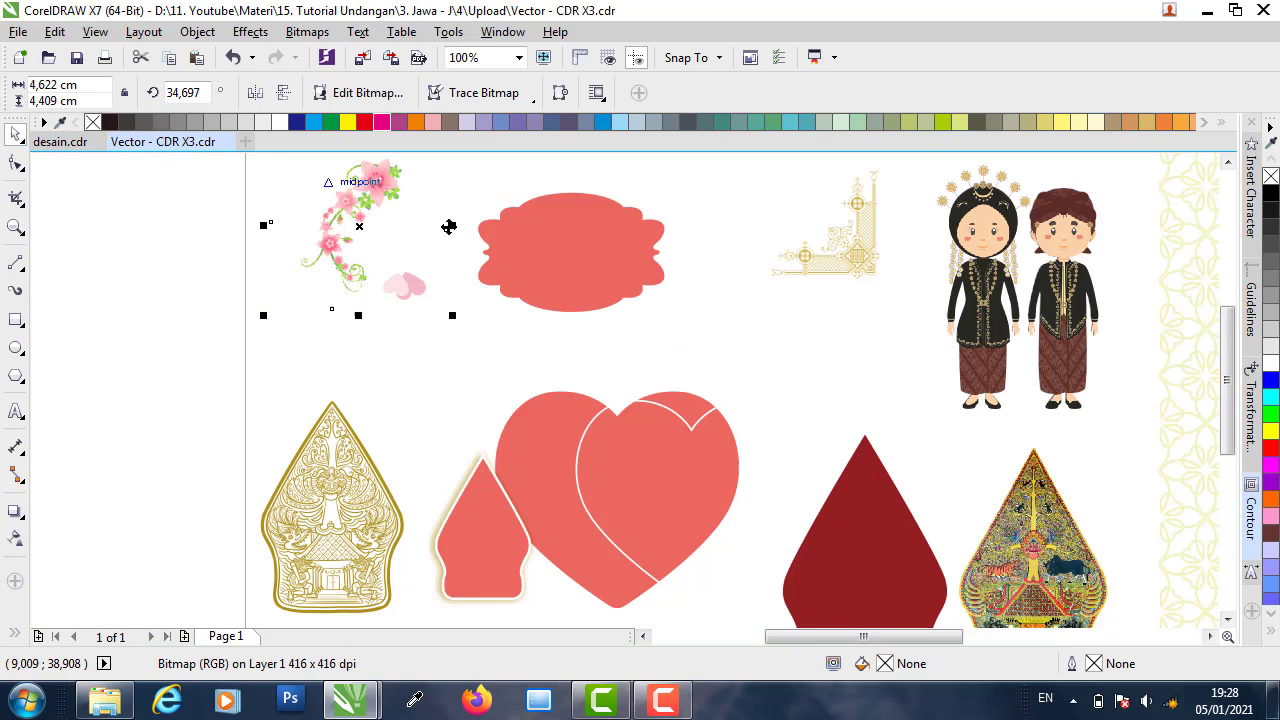
left_click(407, 289)
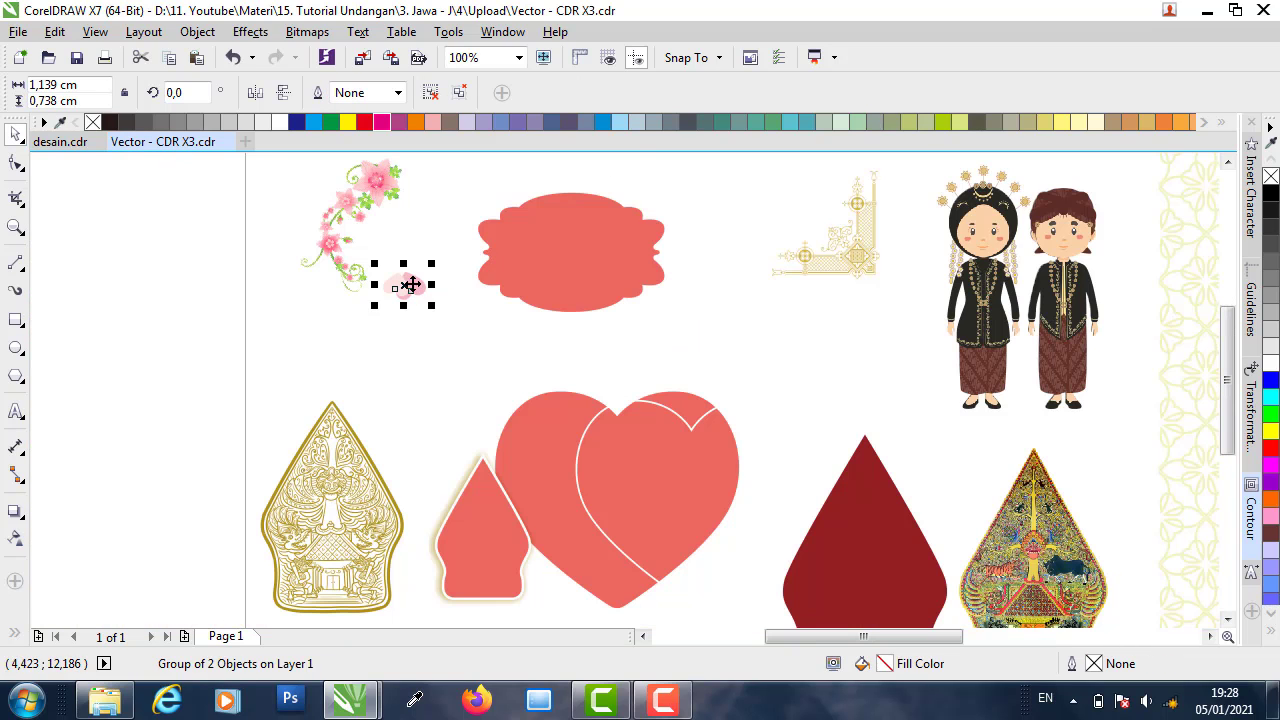
right_click(411, 285)
left_click(483, 403)
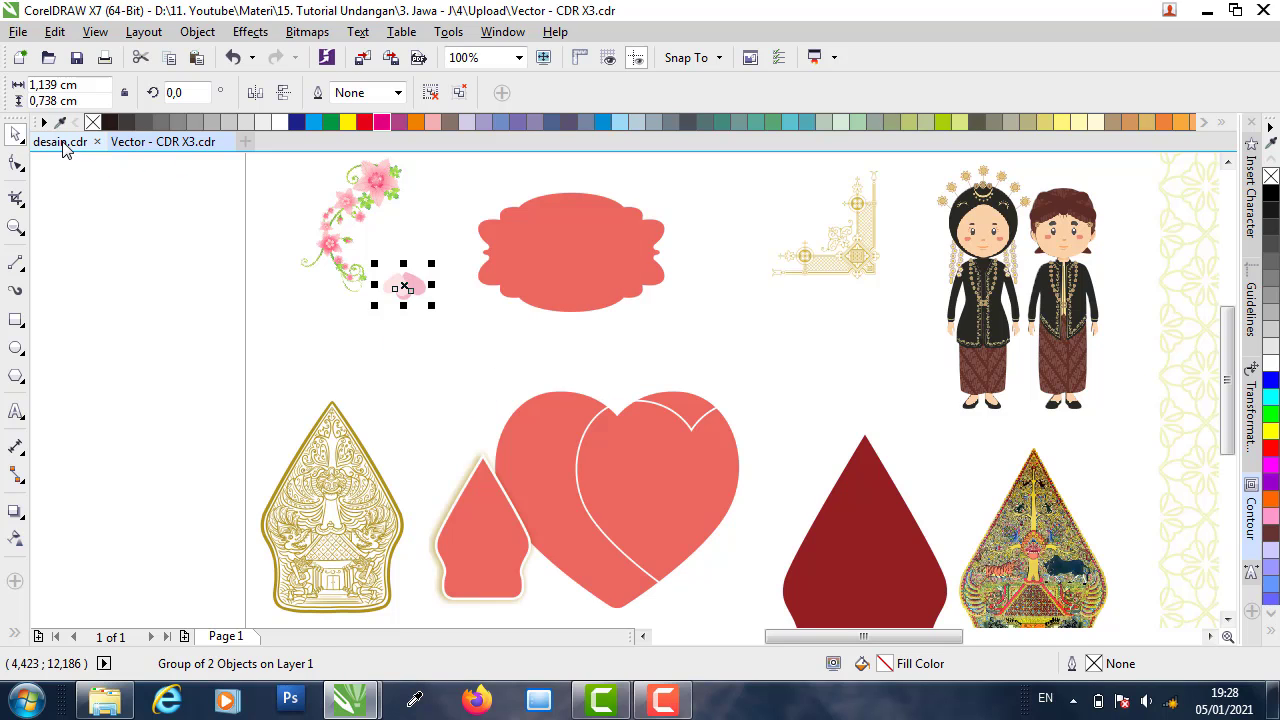
left_click(56, 141)
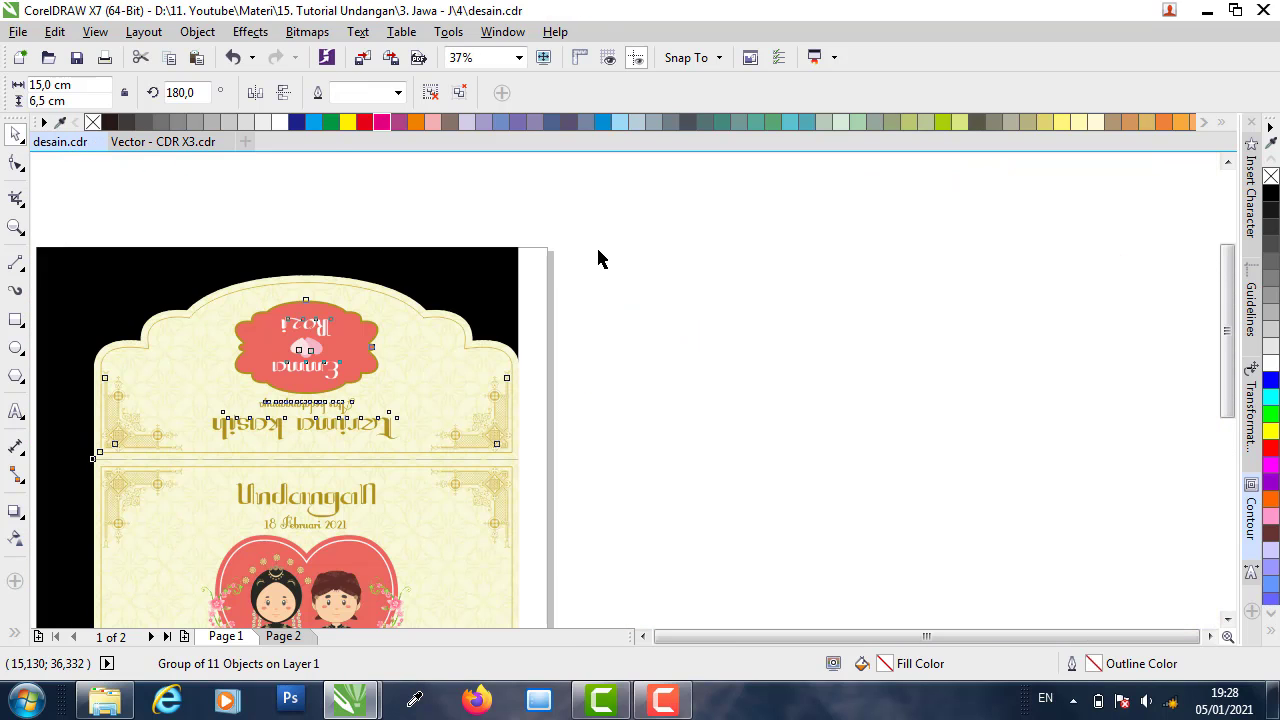
right_click(600, 250)
left_click(676, 371)
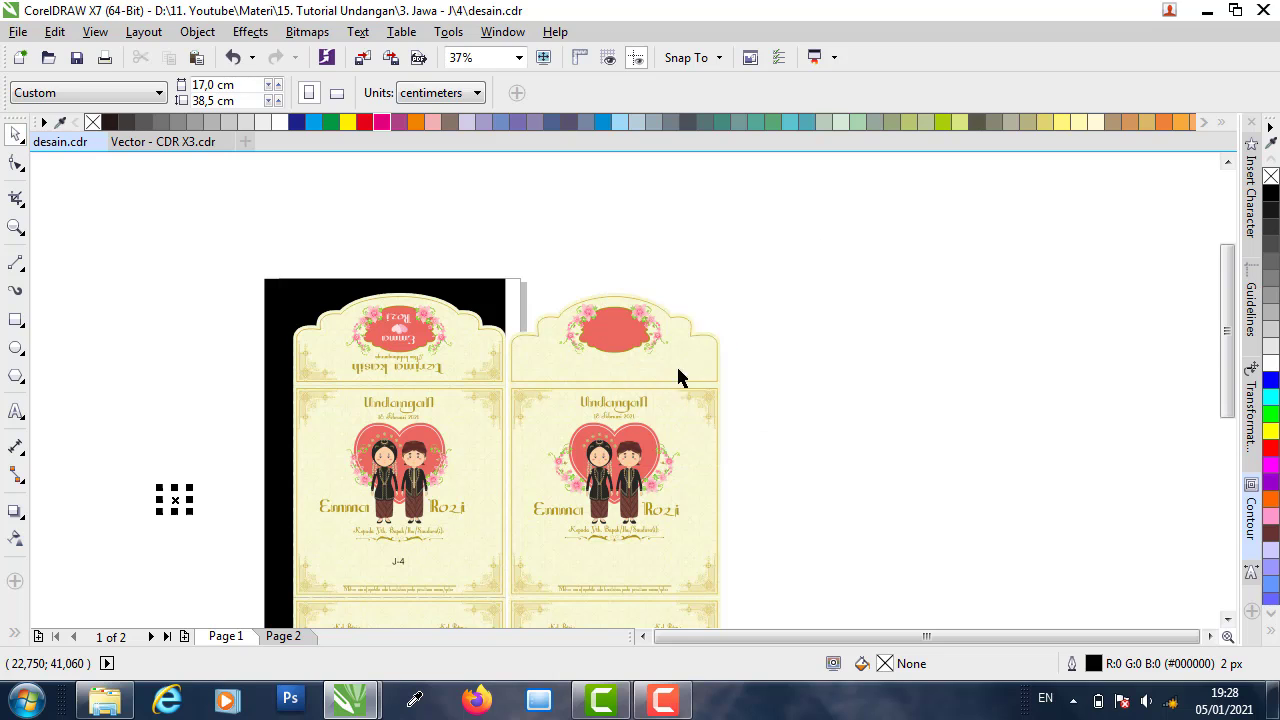
- Place the pair of pink hearts in the middle of the red label on the new flap
left_click_drag(178, 500, 614, 331)
scroll(614, 331, "up", 4)
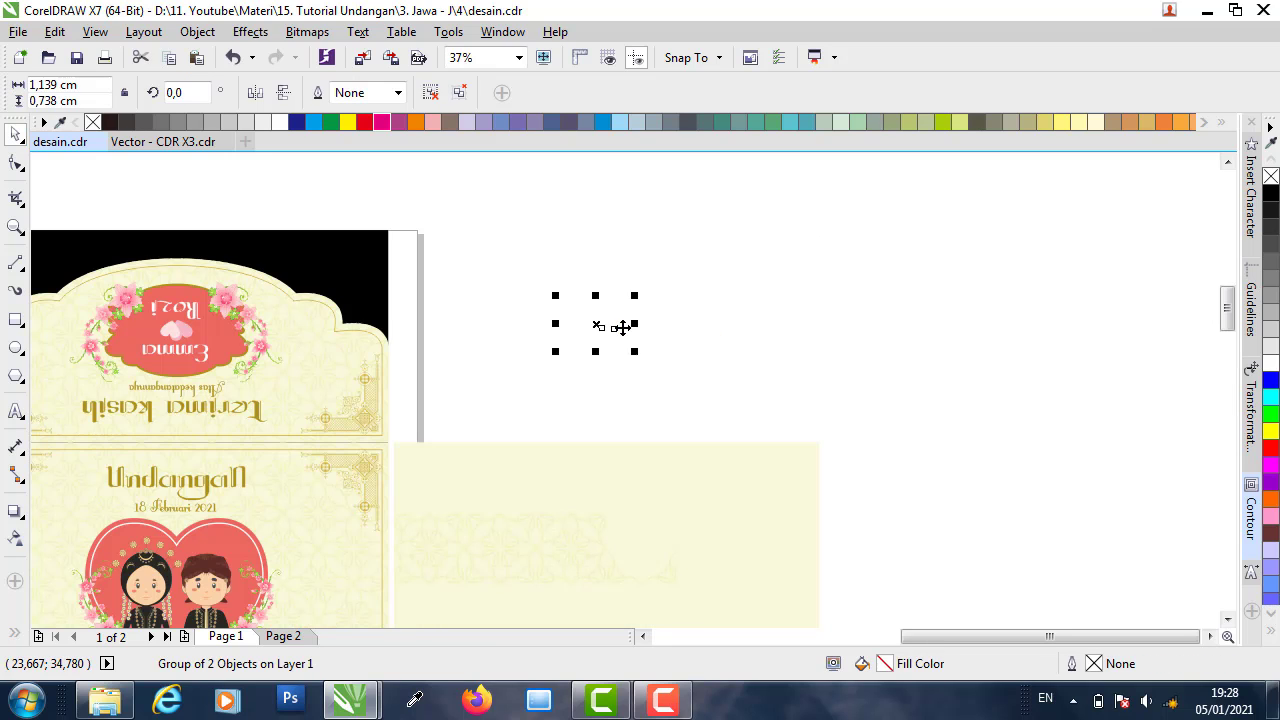
scroll(689, 303, "down", 4)
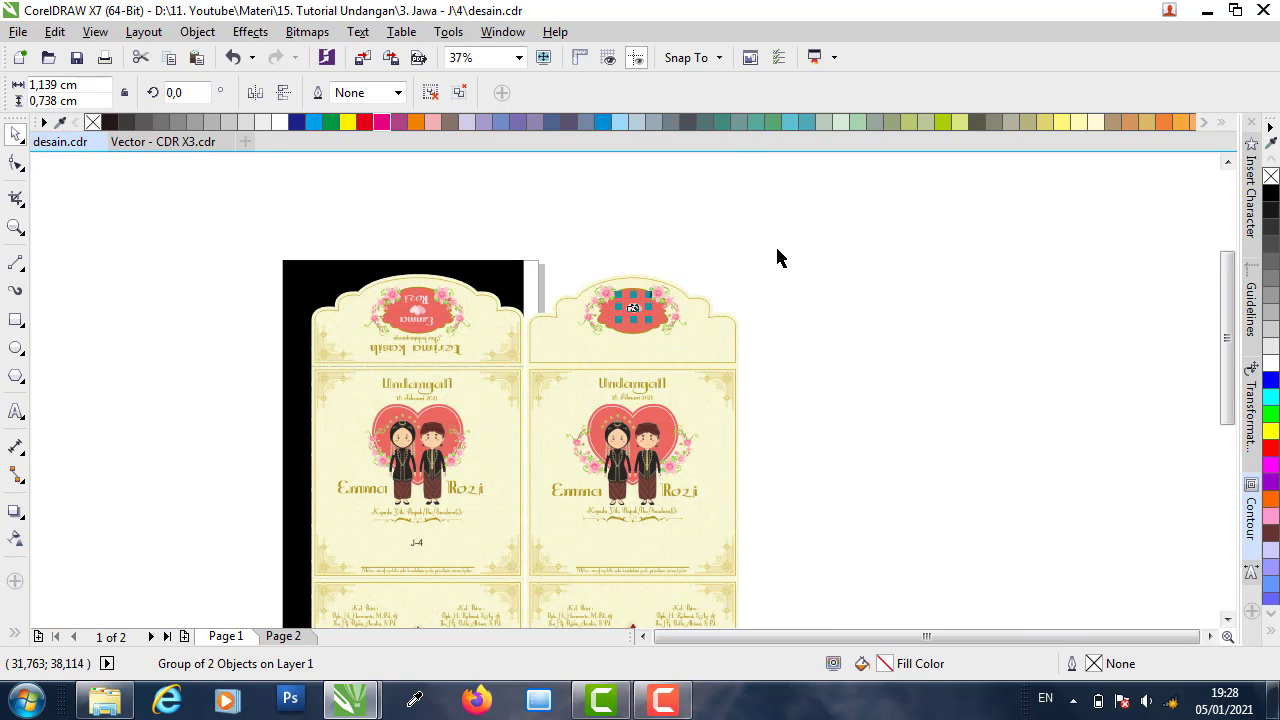
- Group all the objects of the new flap, including its label, flower sprays and hearts
left_click(777, 257)
left_click_drag(510, 385, 512, 385)
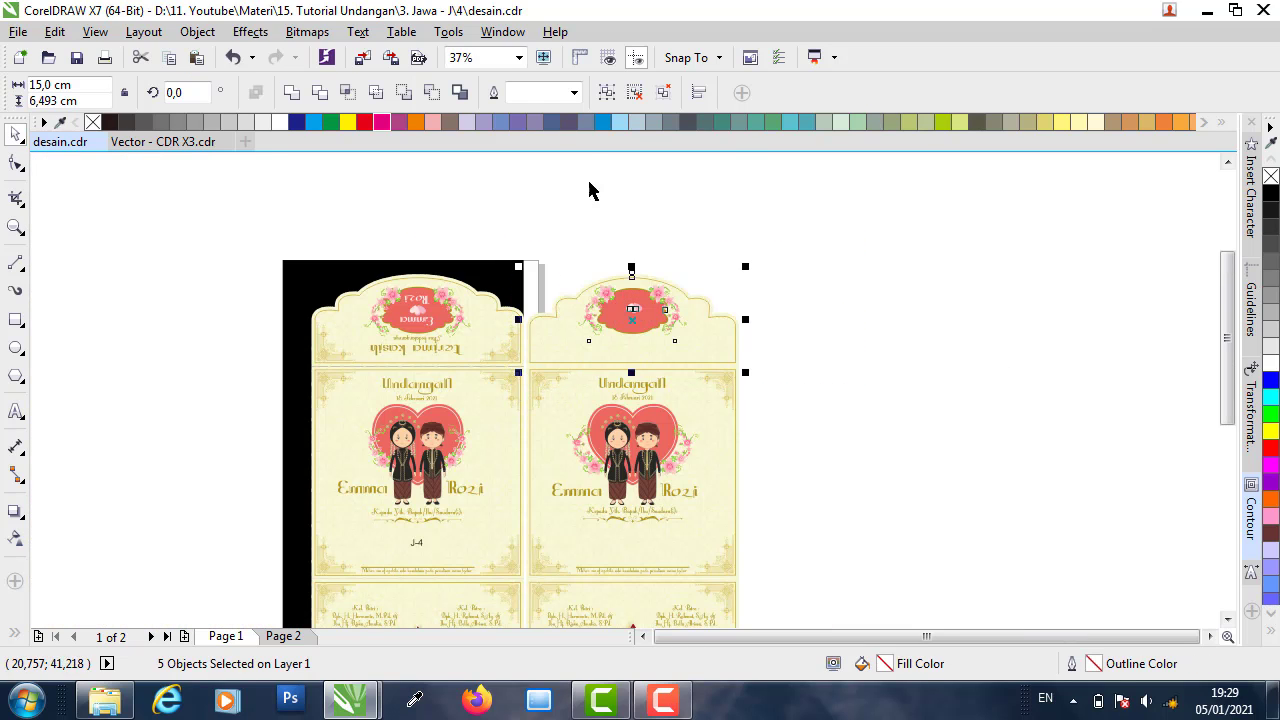
left_click(608, 93)
scroll(432, 405, "up", 4)
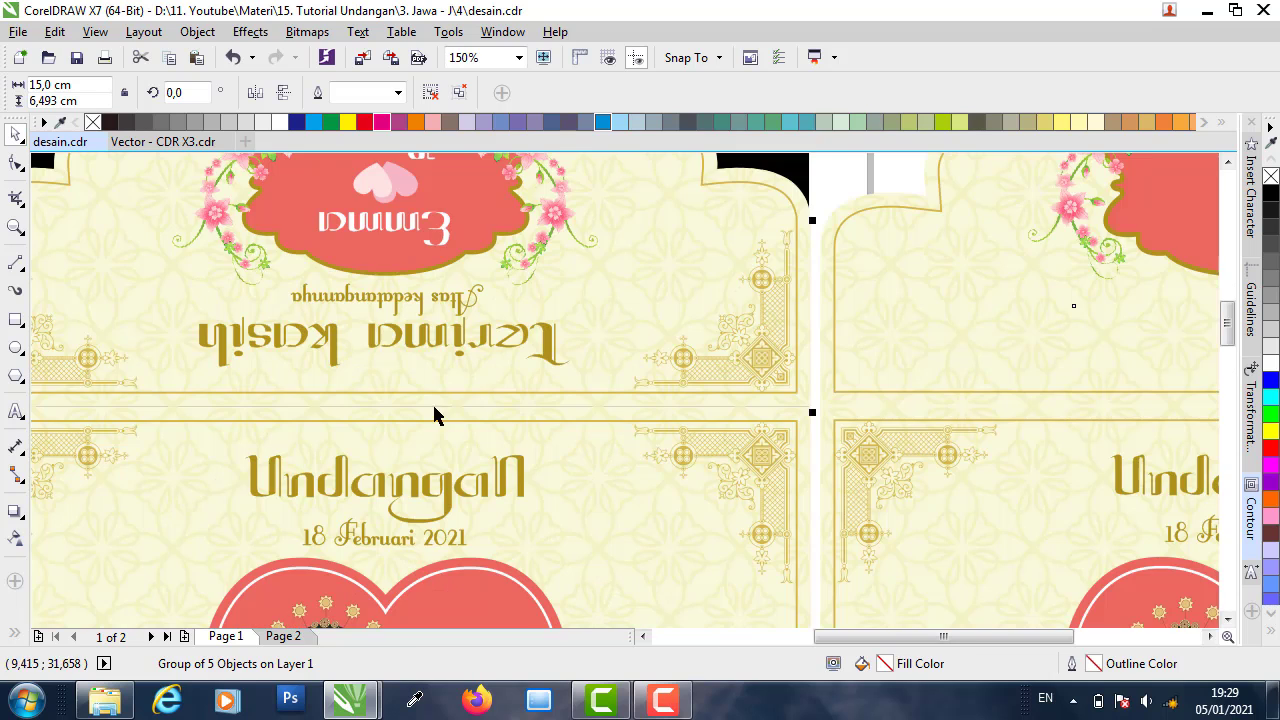
left_click(519, 340)
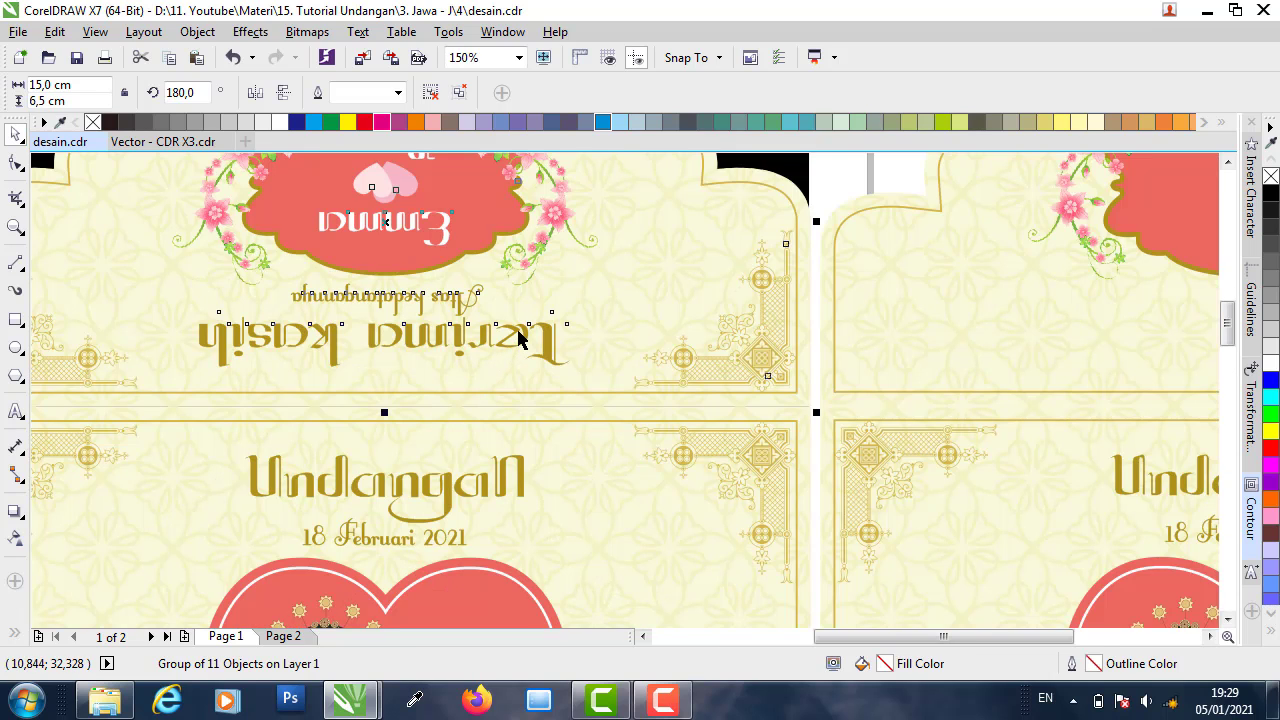
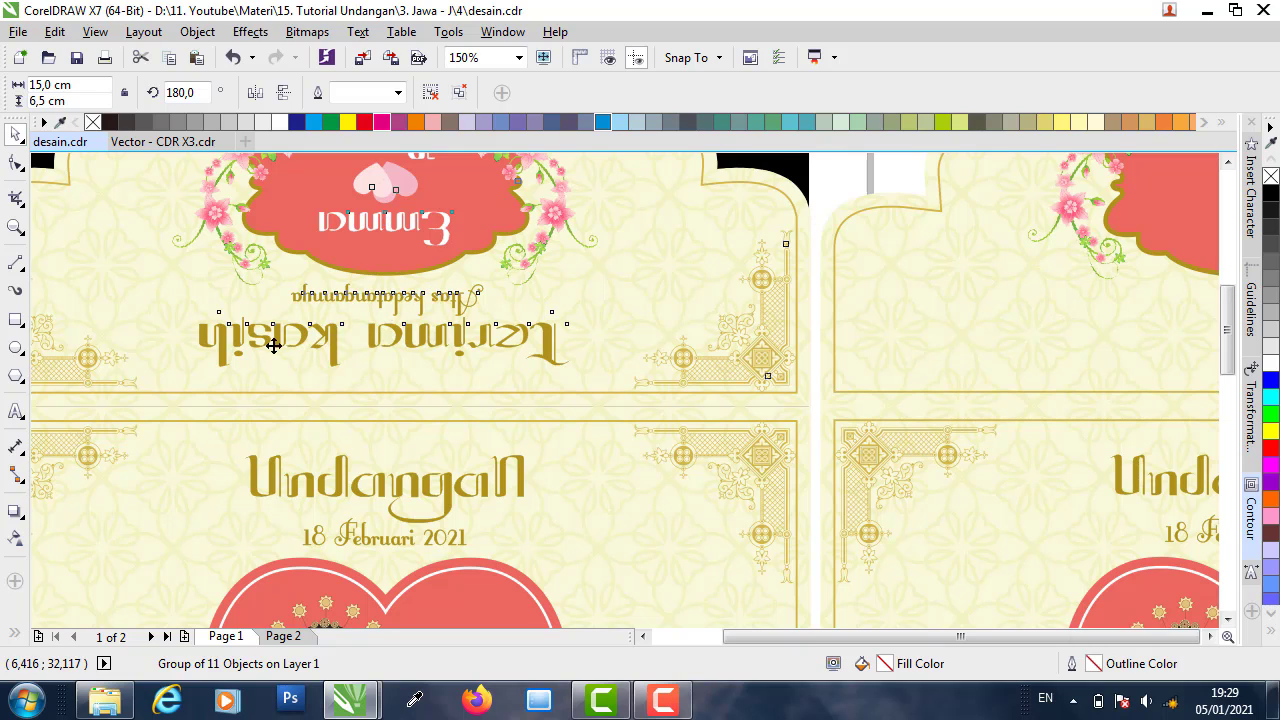
scroll(271, 334, "down", 4)
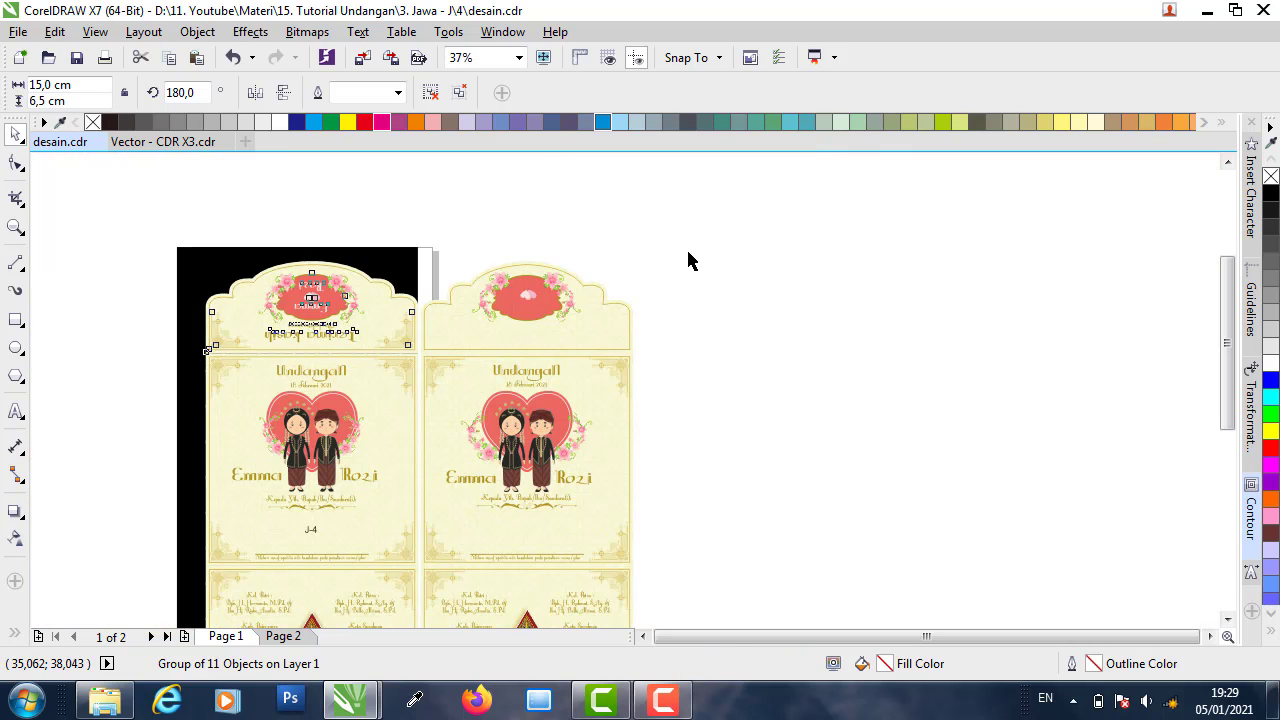
- Compare the overall outer design on Page 1 with the finished inner design on Page 2
left_click(688, 260)
scroll(660, 283, "down", 2)
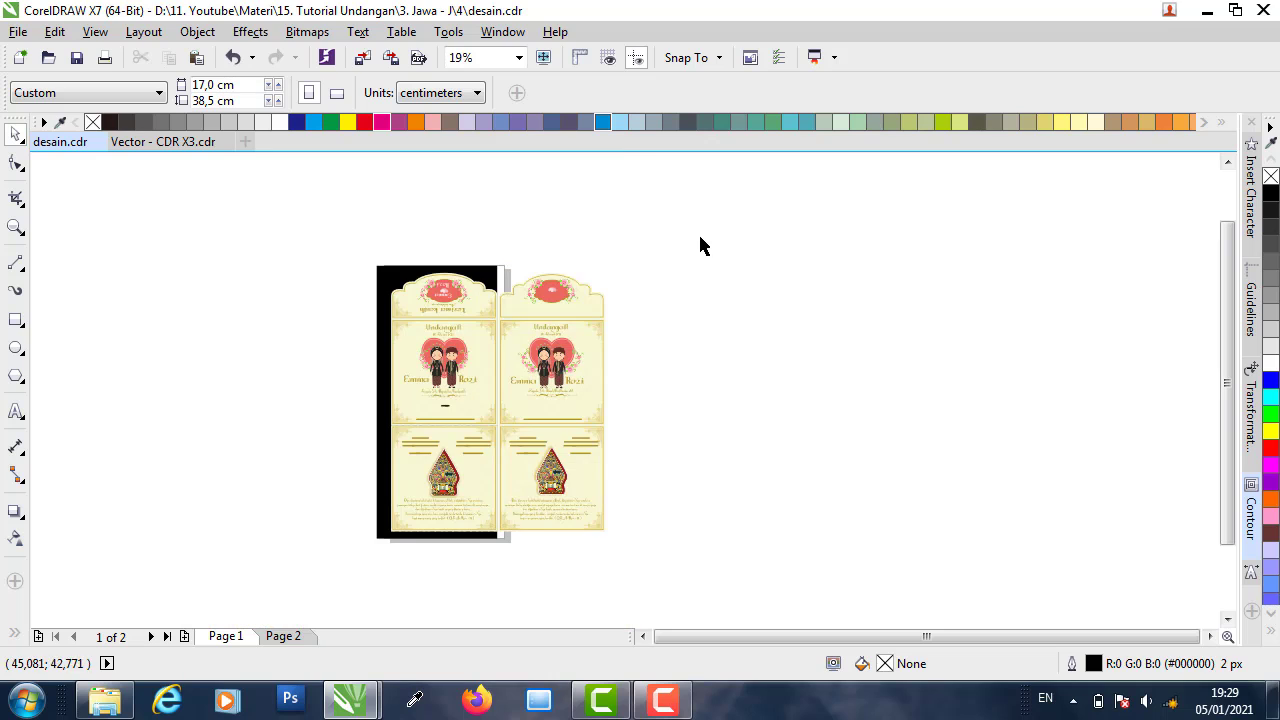
left_click_drag(703, 236, 497, 594)
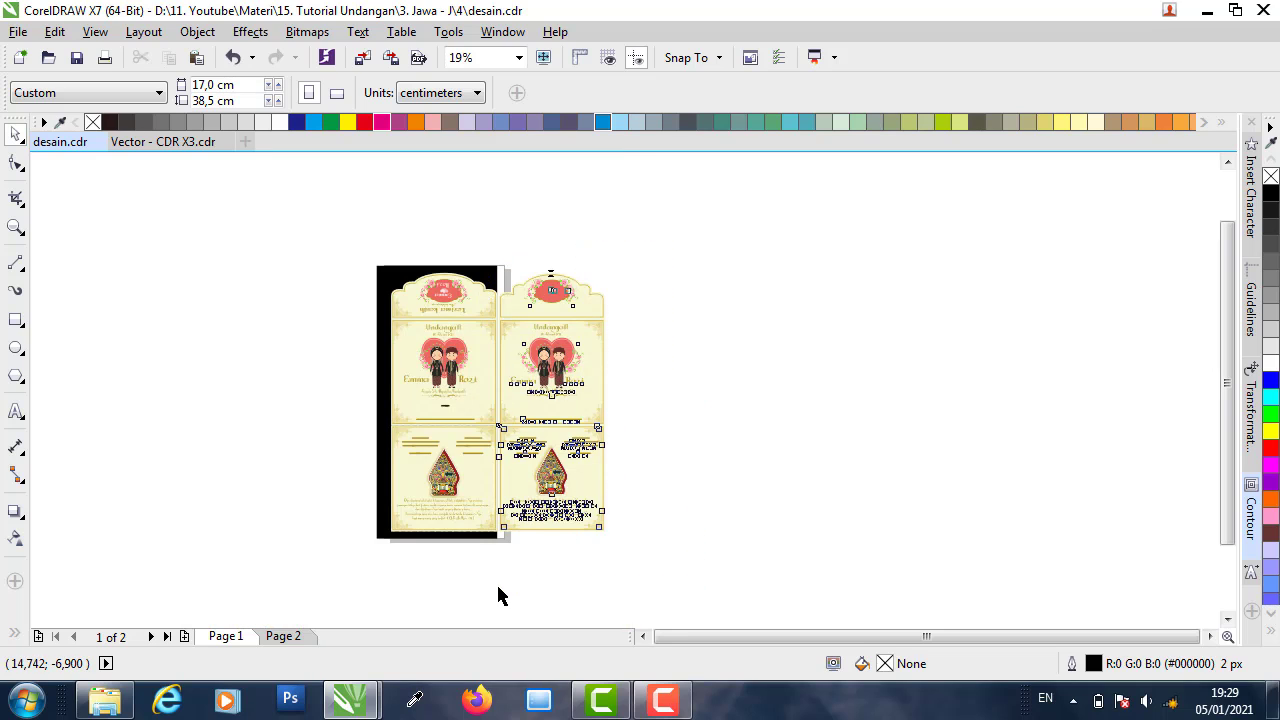
key("Escape")
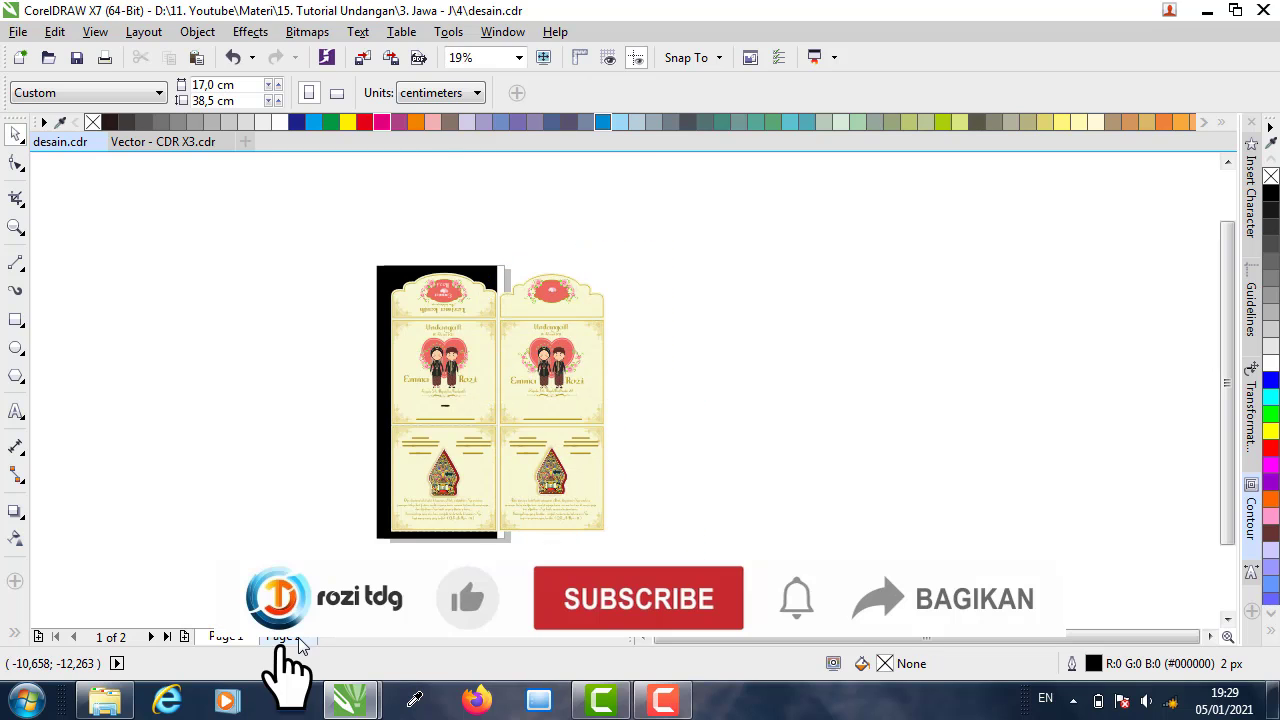
left_click(298, 637)
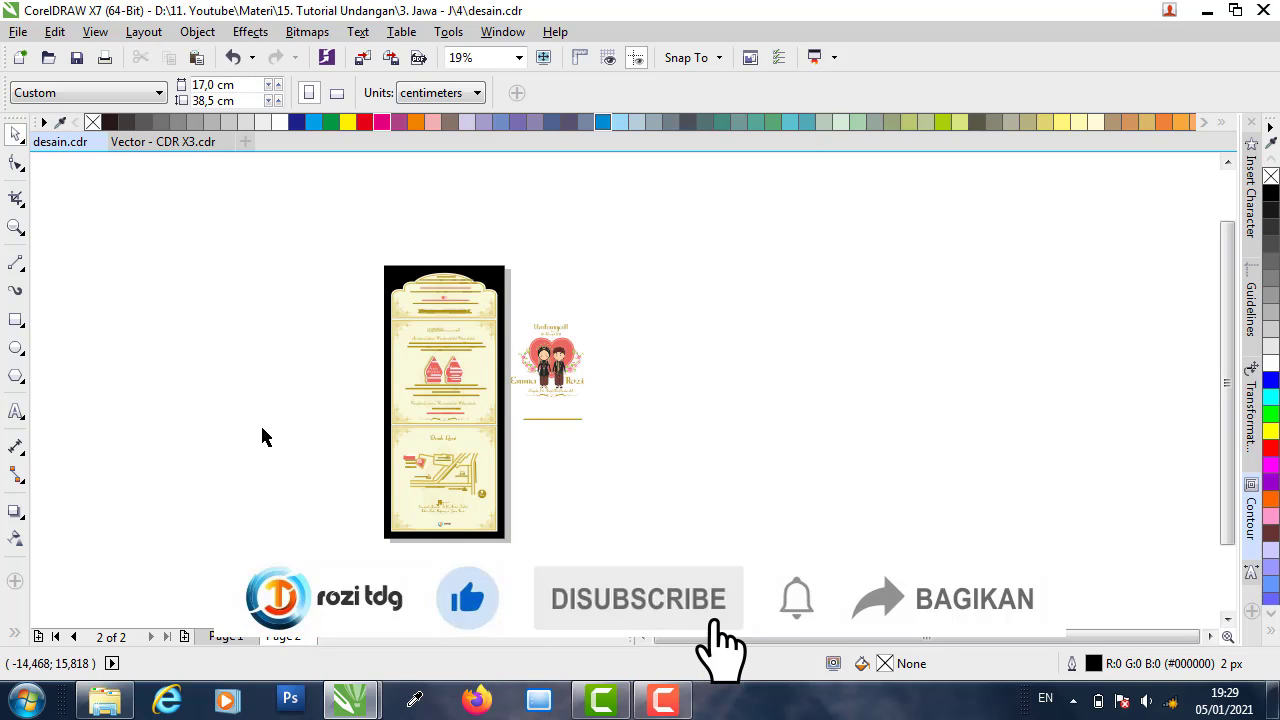
scroll(343, 380, "up", 2)
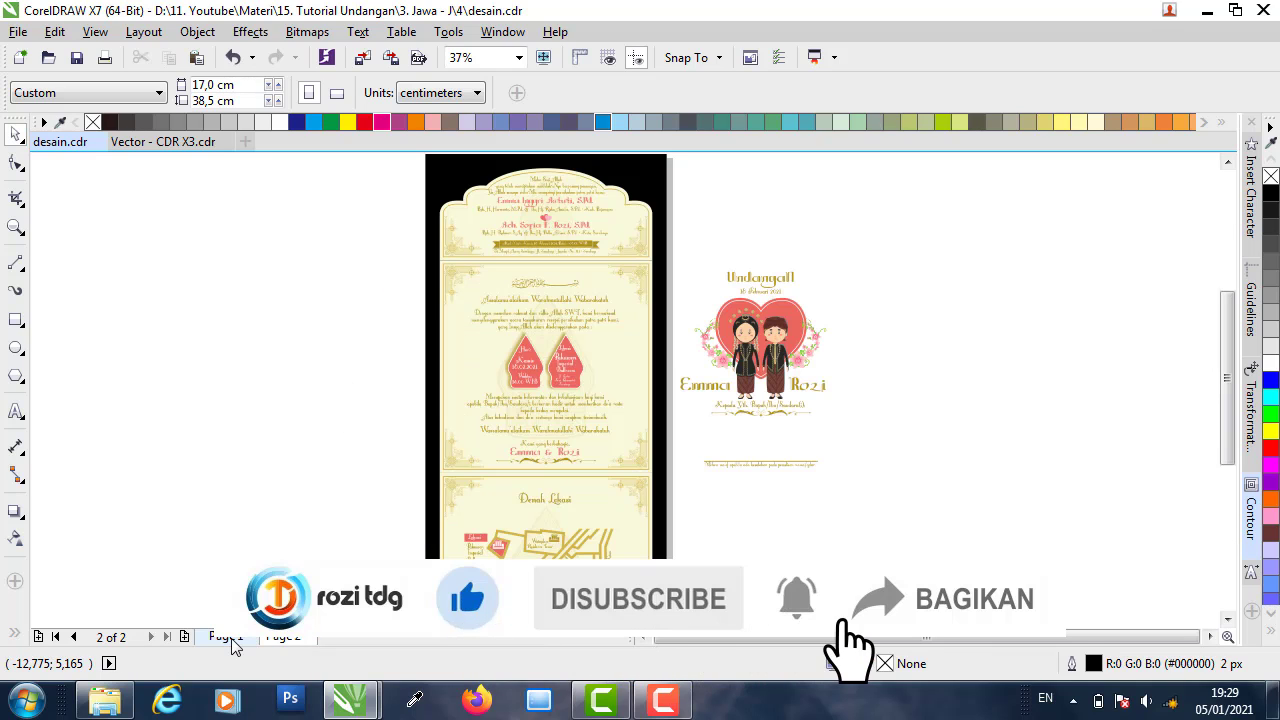
key("Page_Up")
scroll(380, 395, "down", 2)
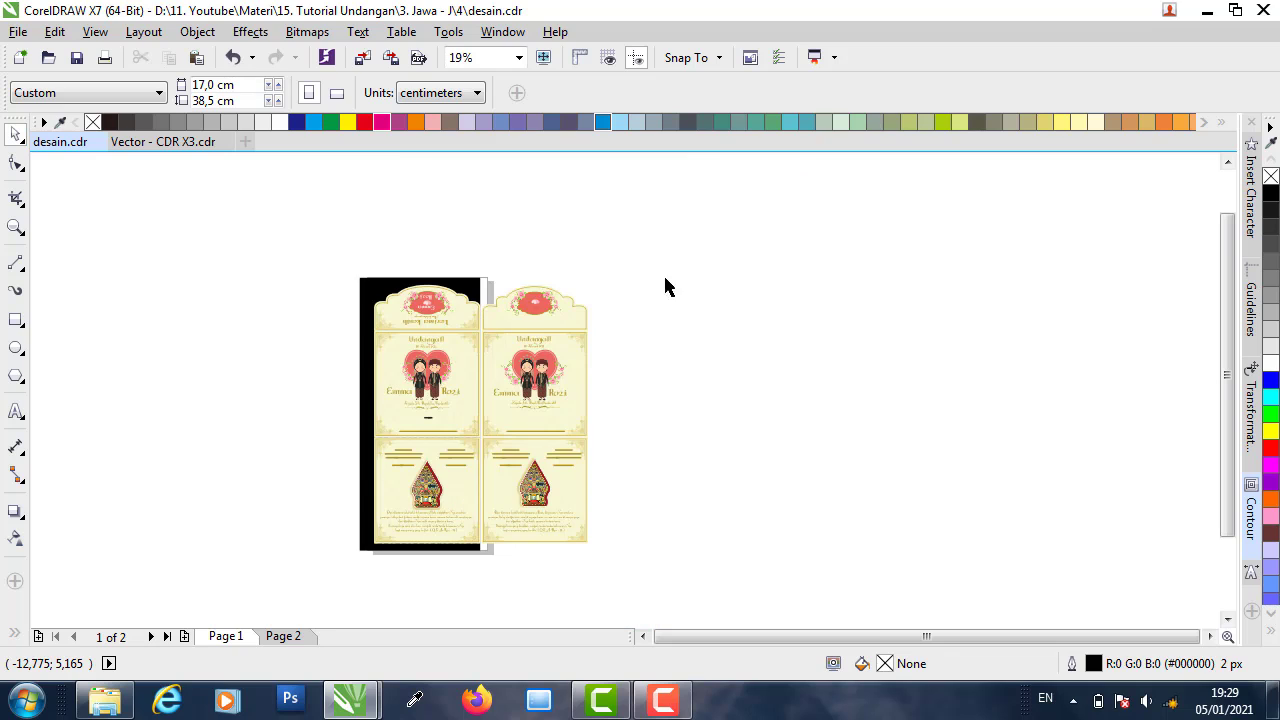
- Place a copy of the complete new outer design off the page, on the opposite side of the finished design
left_click_drag(475, 578, 477, 572)
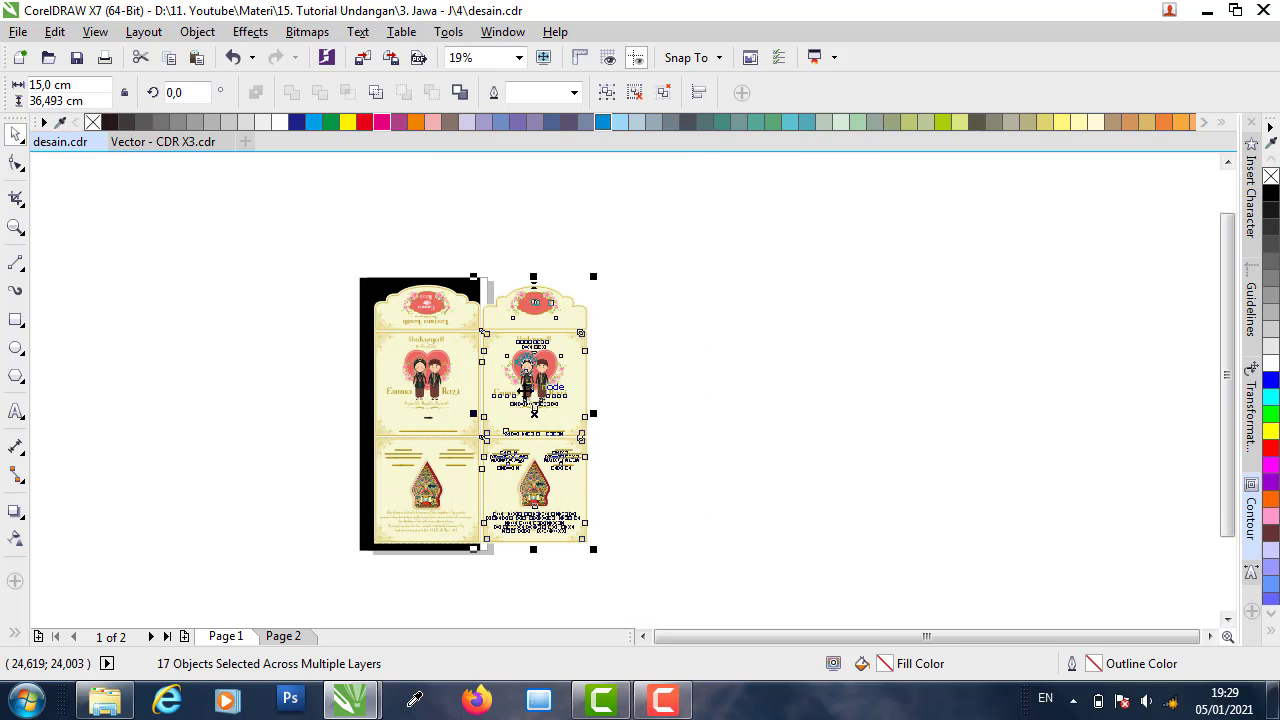
left_click_drag(540, 390, 311, 360)
key("Escape")
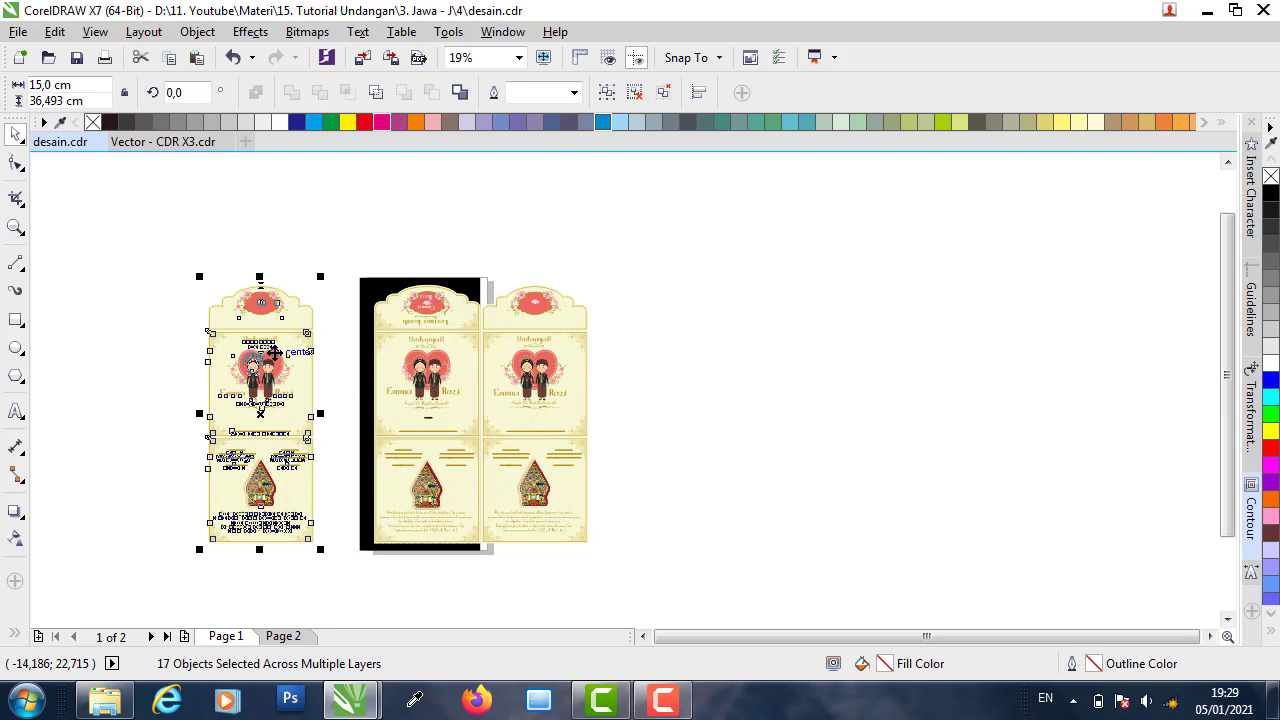
left_click_drag(327, 224, 280, 543)
left_click(494, 267)
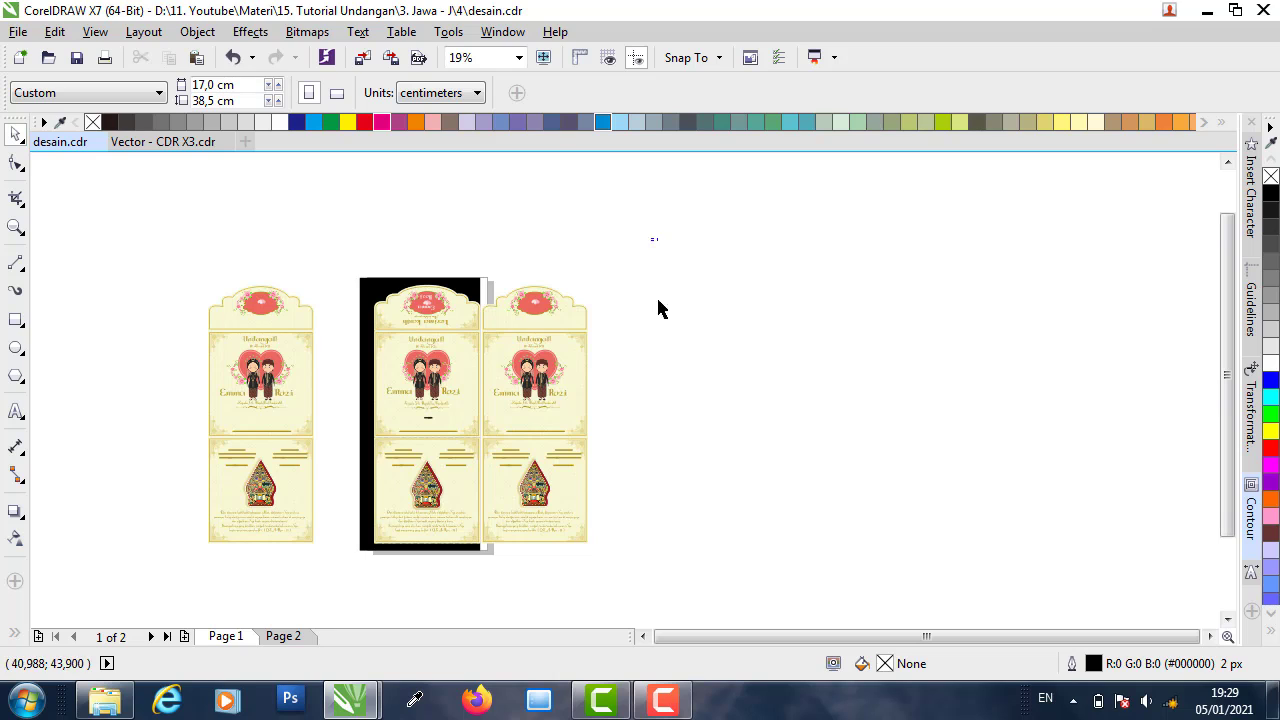
- Move the original new outer design clear of the page edge, leaving a small gap beside the finished design
scroll(474, 560, "down", 1)
left_click_drag(457, 562, 477, 543)
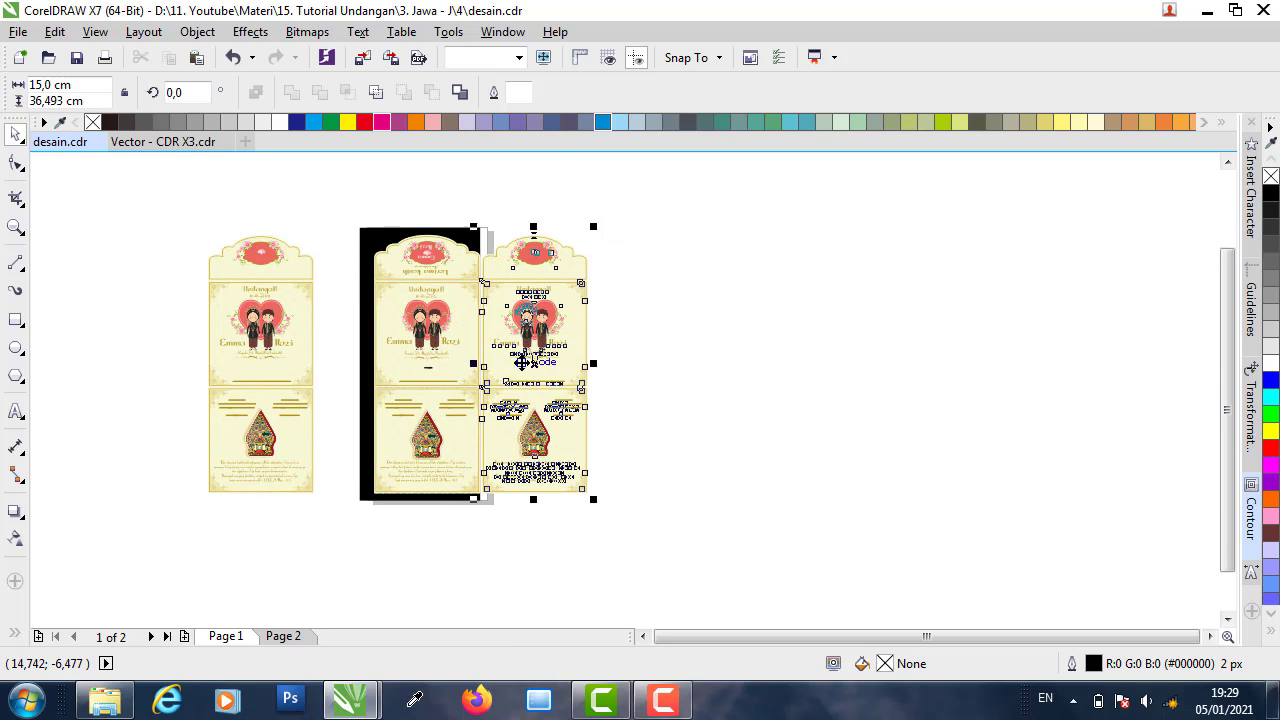
left_click_drag(548, 357, 574, 357)
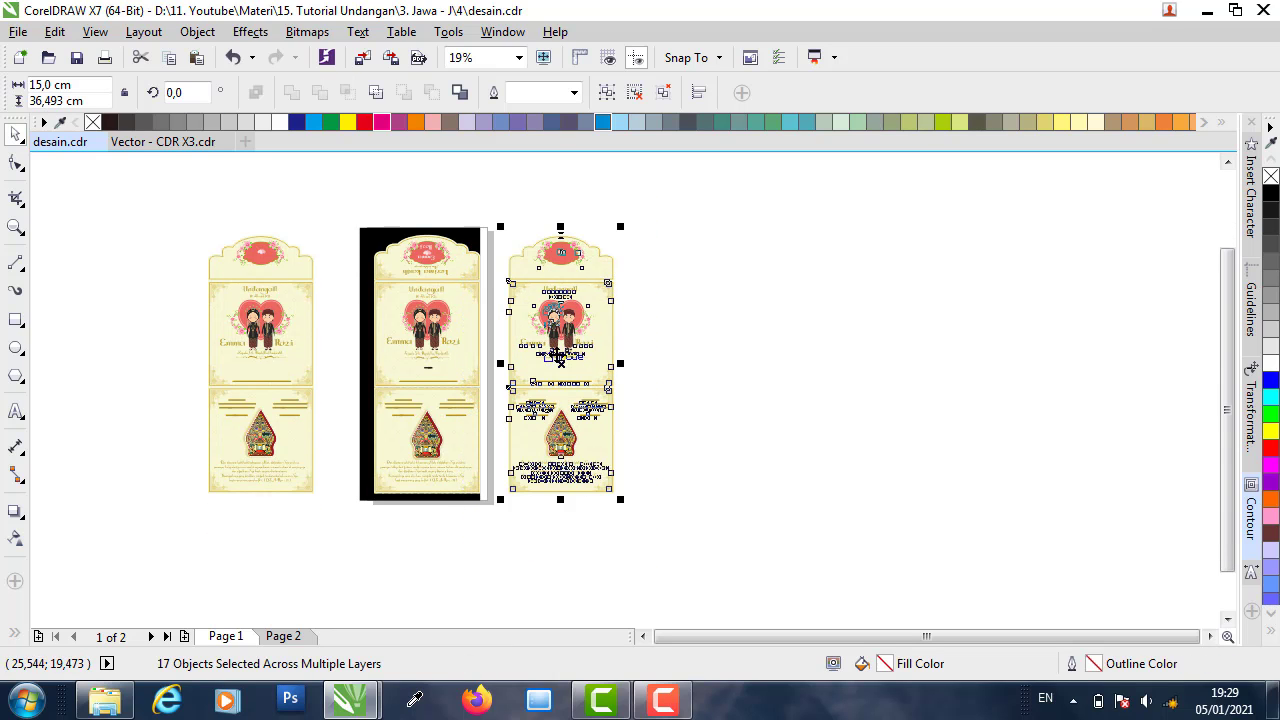
left_click(623, 403)
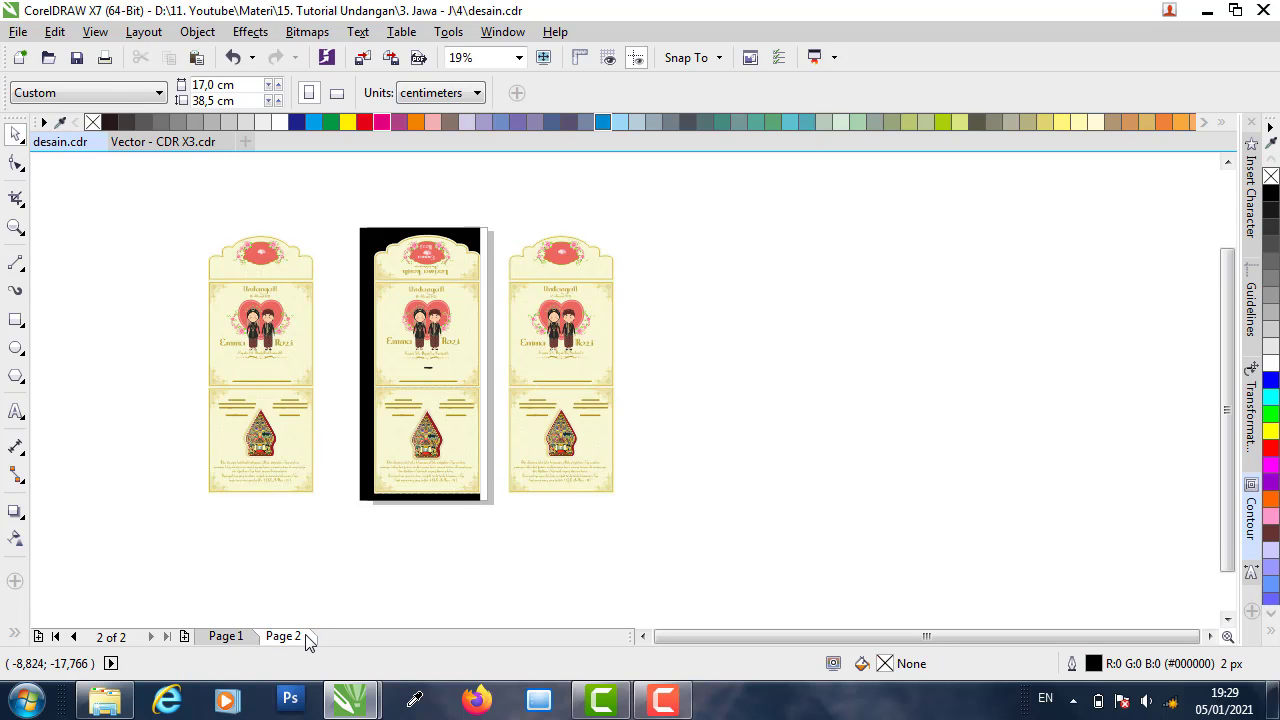
- On Page 2, ungroup the new flap beside the finished inner design and delete its red label, flower sprays and hearts
scroll(487, 258, "up", 3)
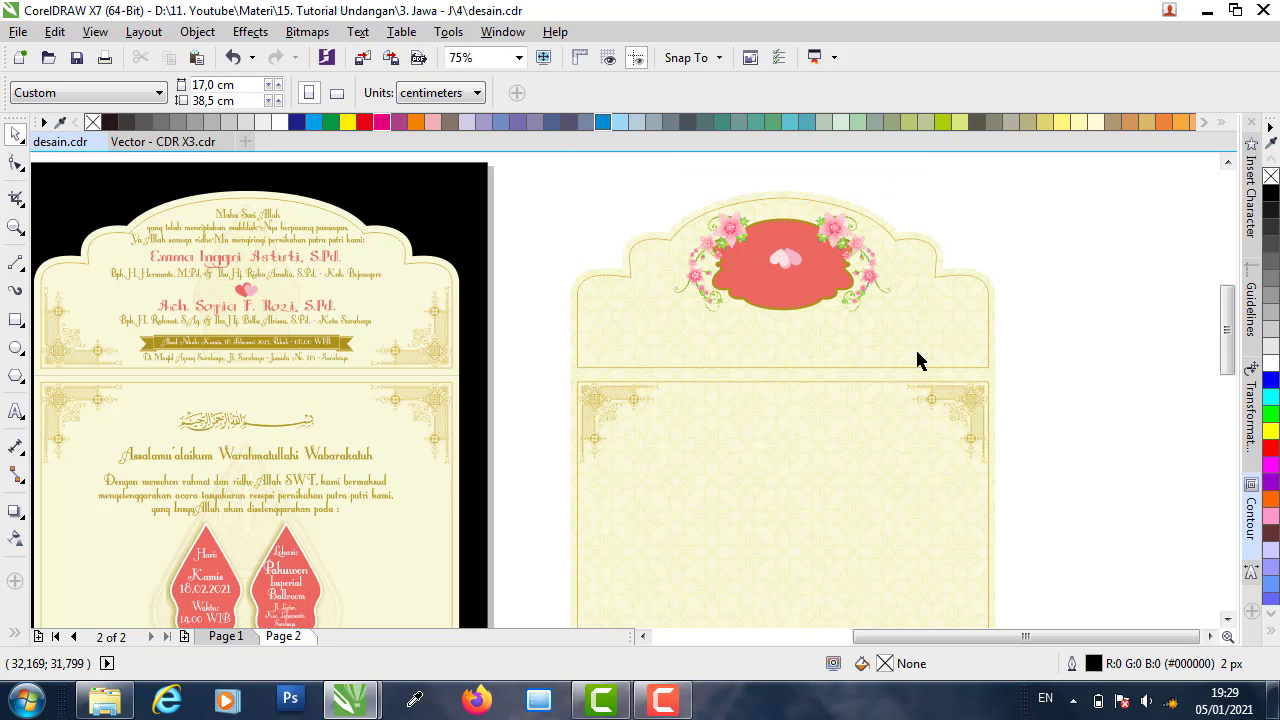
left_click(836, 307)
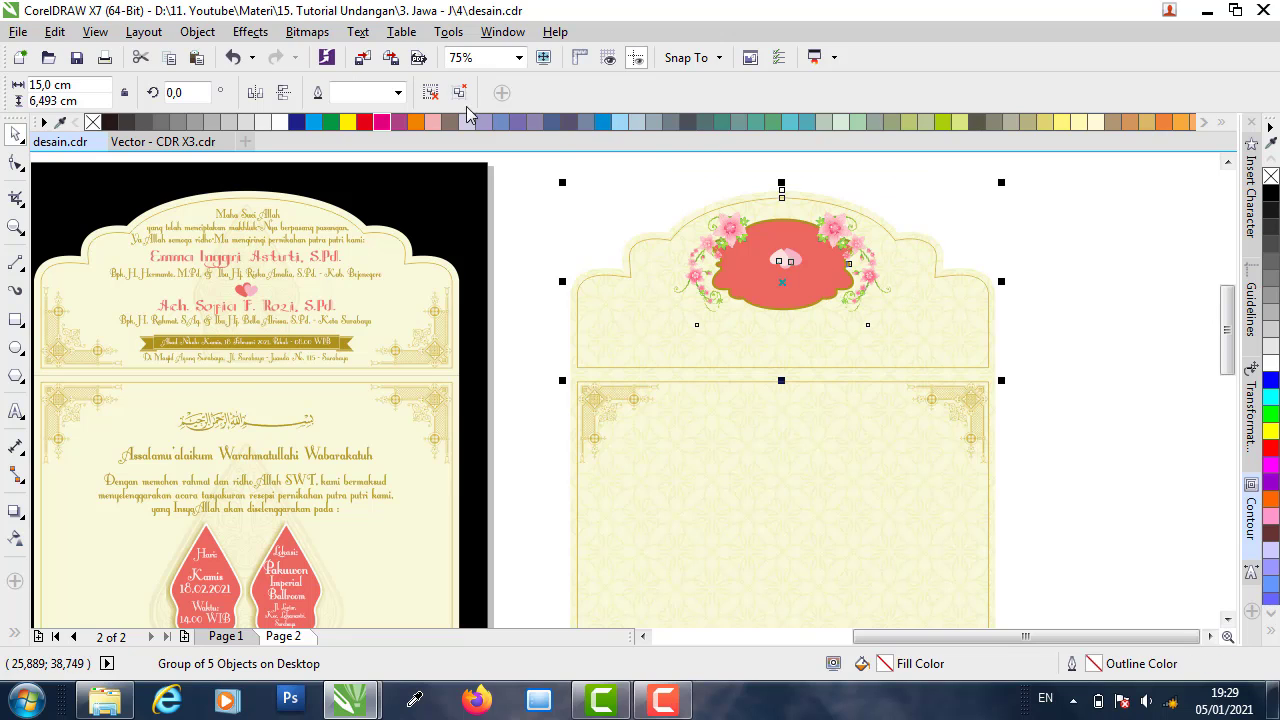
left_click(429, 93)
key("Escape")
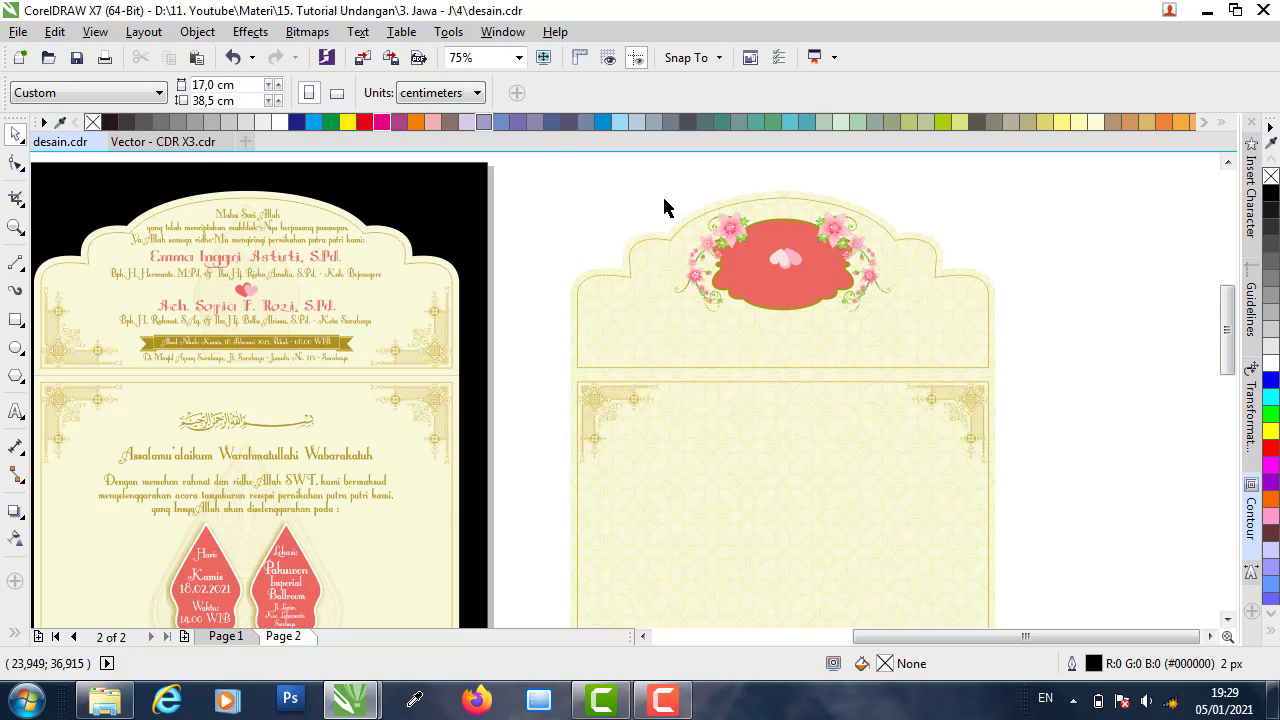
left_click_drag(916, 365, 914, 358)
key("Delete")
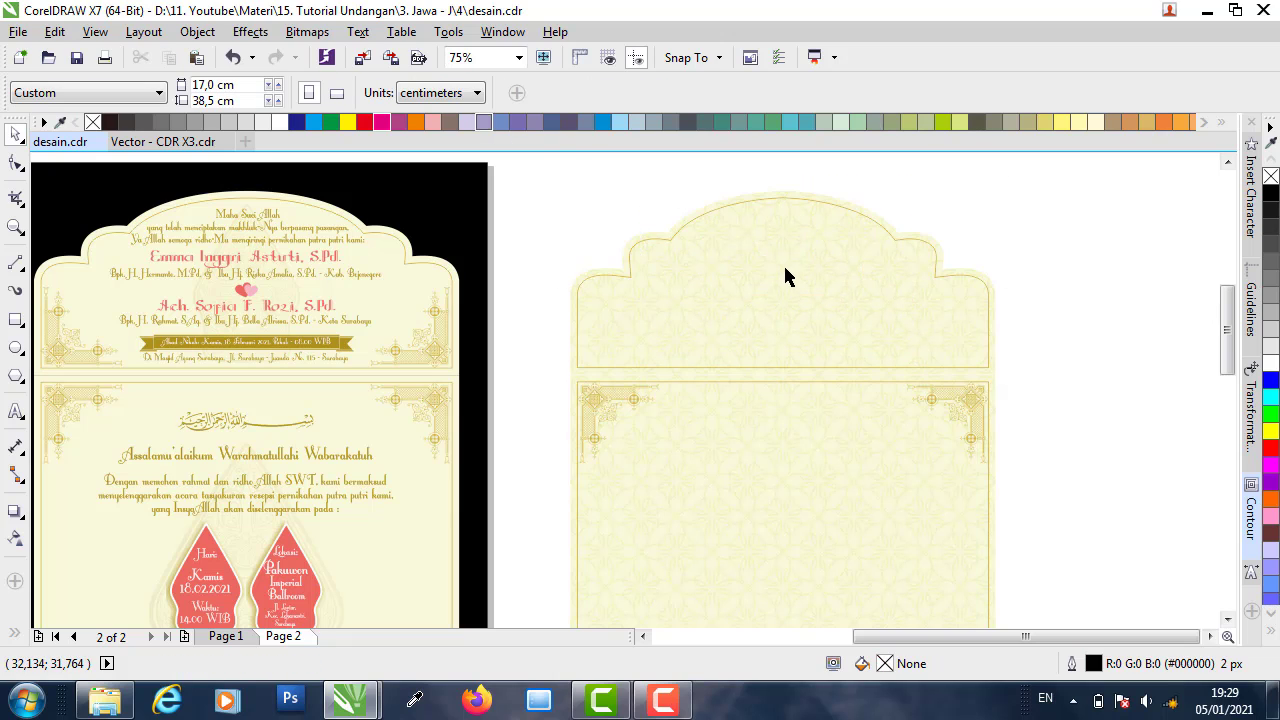
left_click(796, 249)
right_click(801, 255)
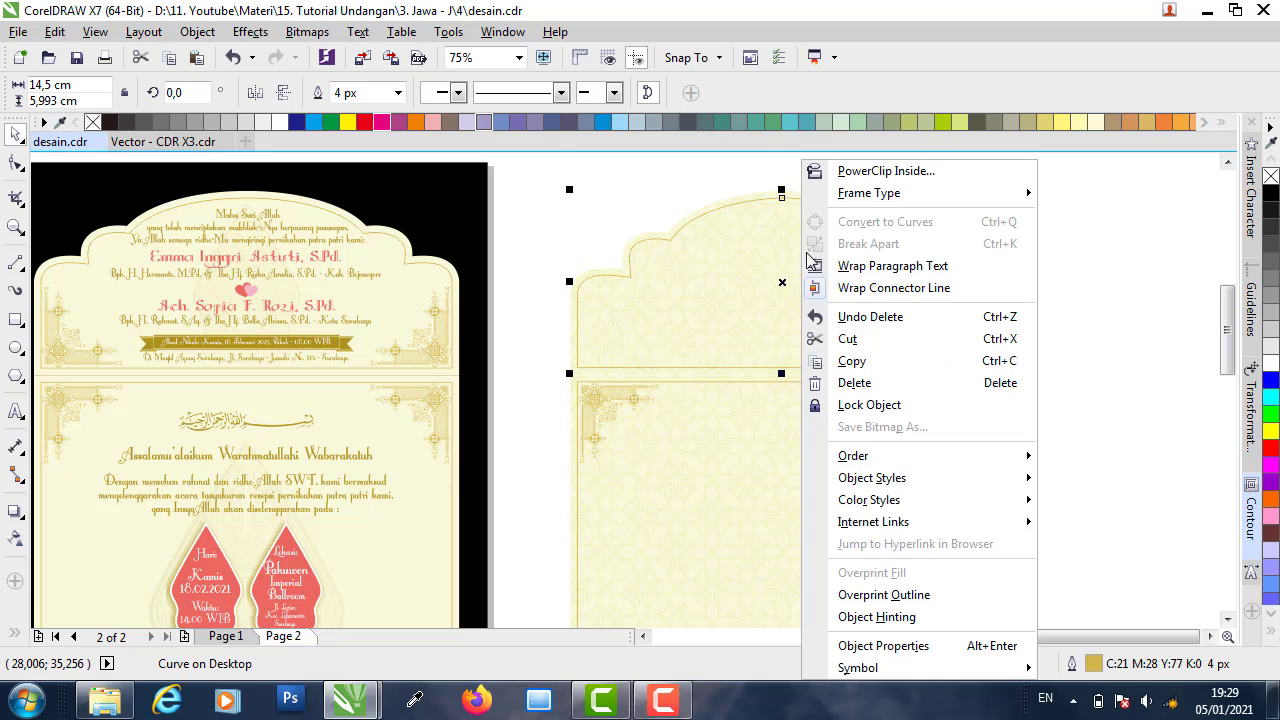
mouse_move(862, 193)
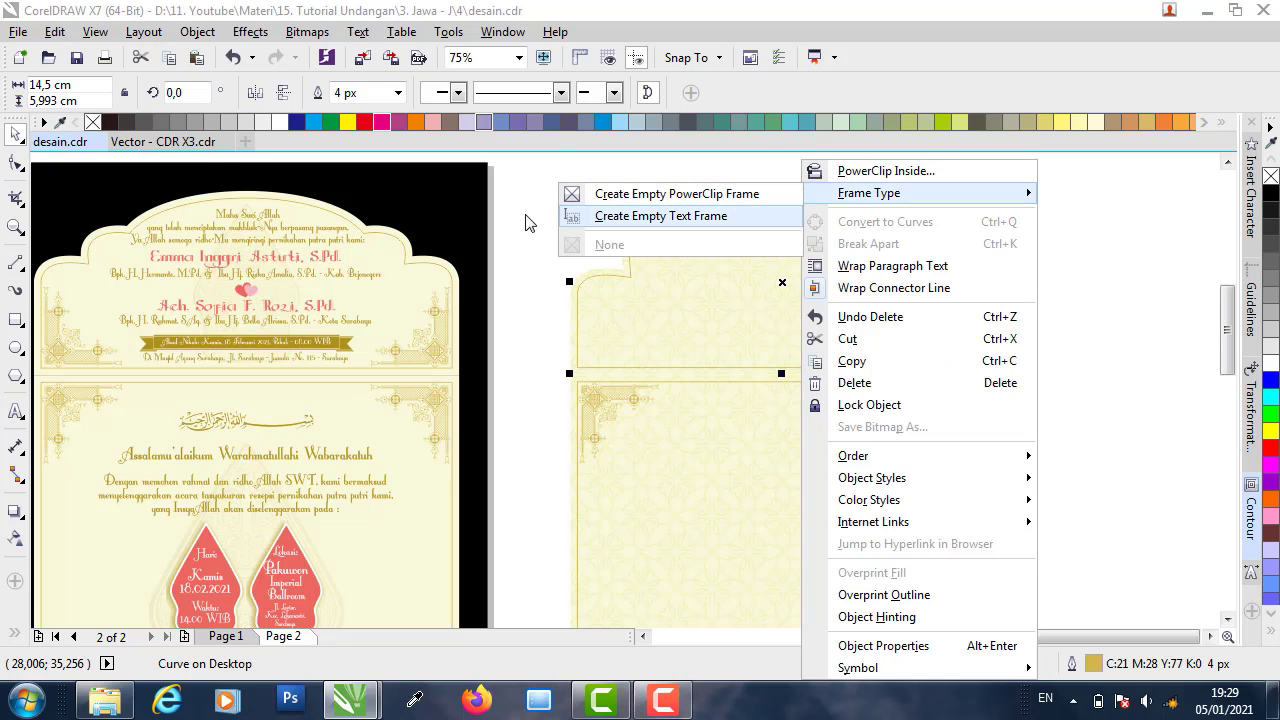
left_click(640, 194)
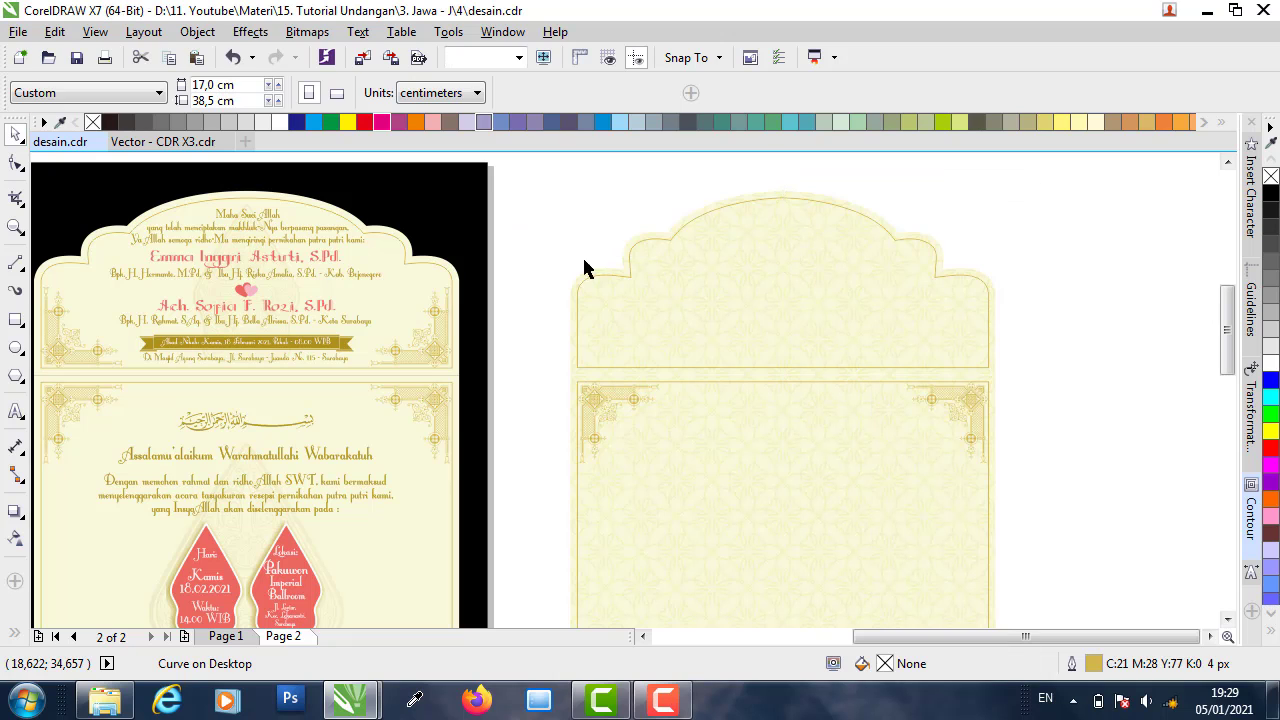
- Extract and delete the pattern inside the flap's outer PowerClip shape, and set the emptied shape's frame type to None
left_click(774, 190)
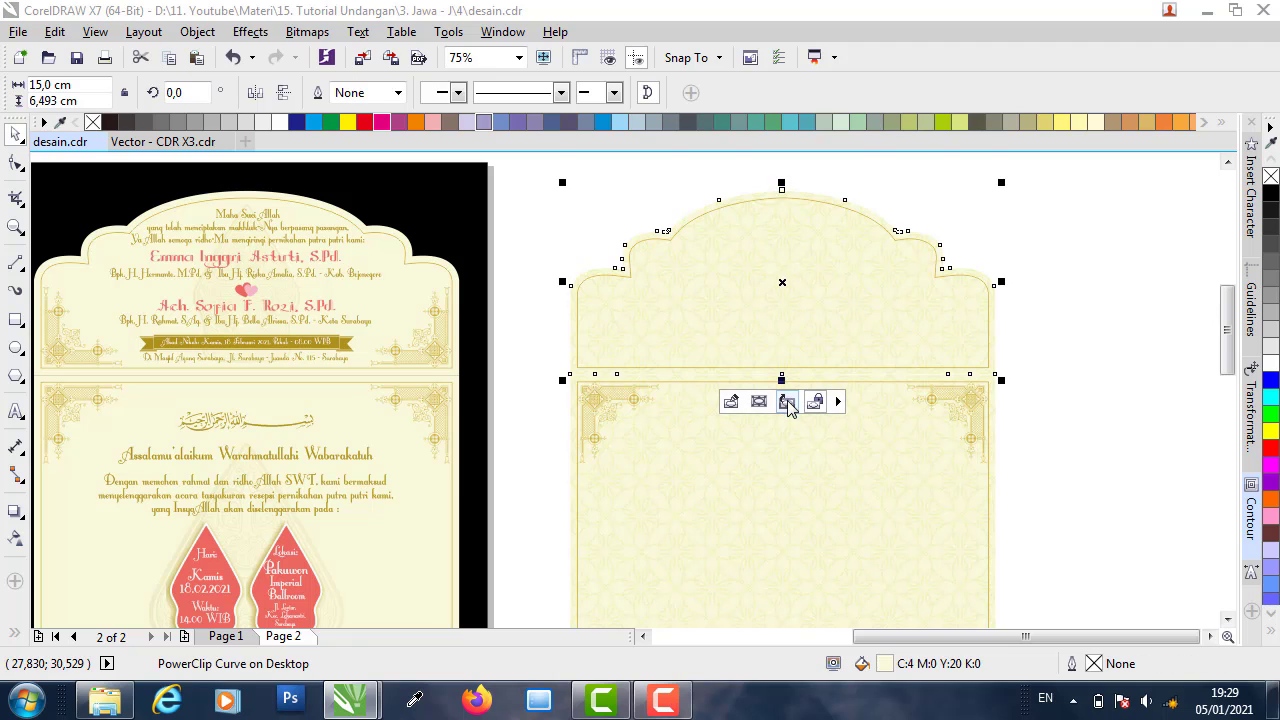
left_click(786, 401)
key("Delete")
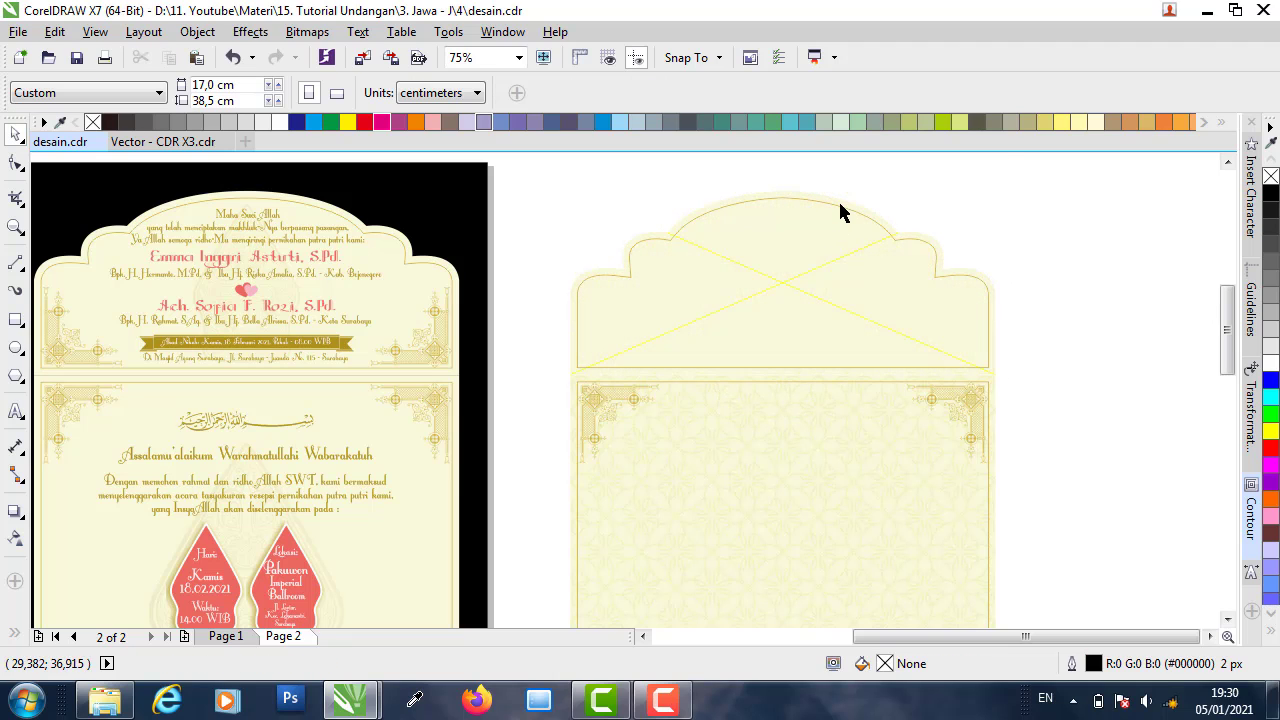
left_click(846, 206)
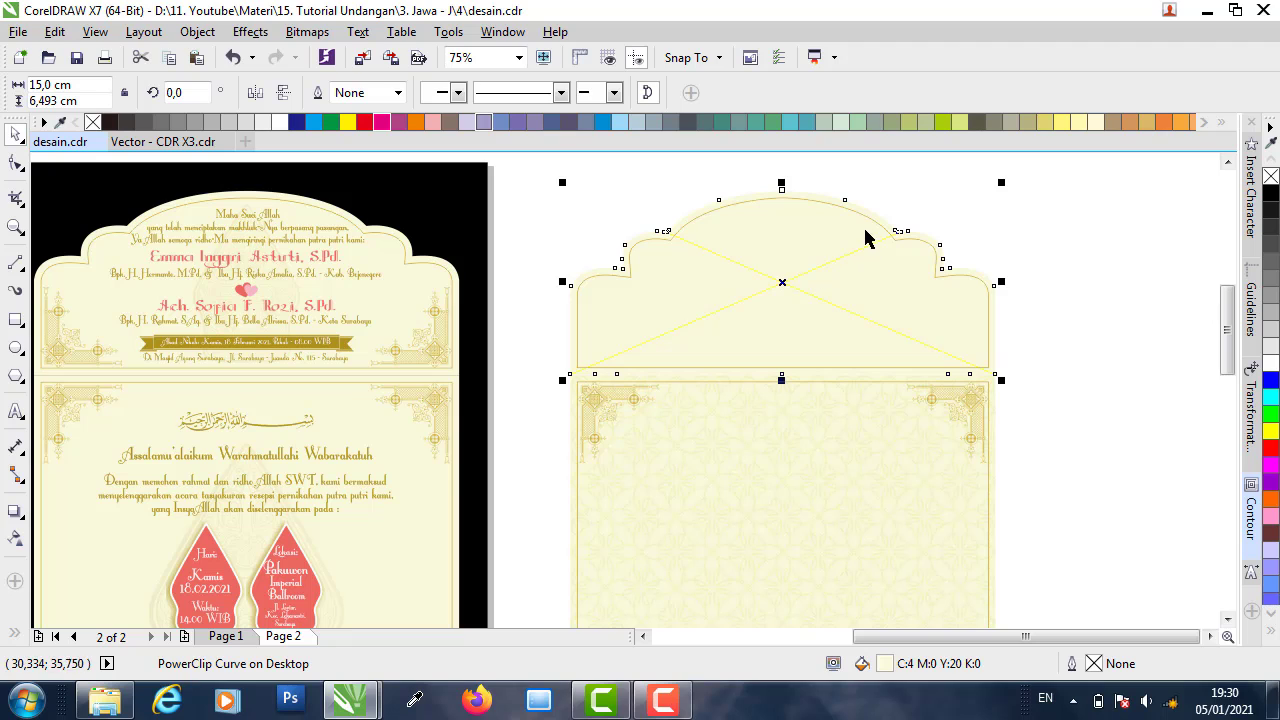
right_click(860, 207)
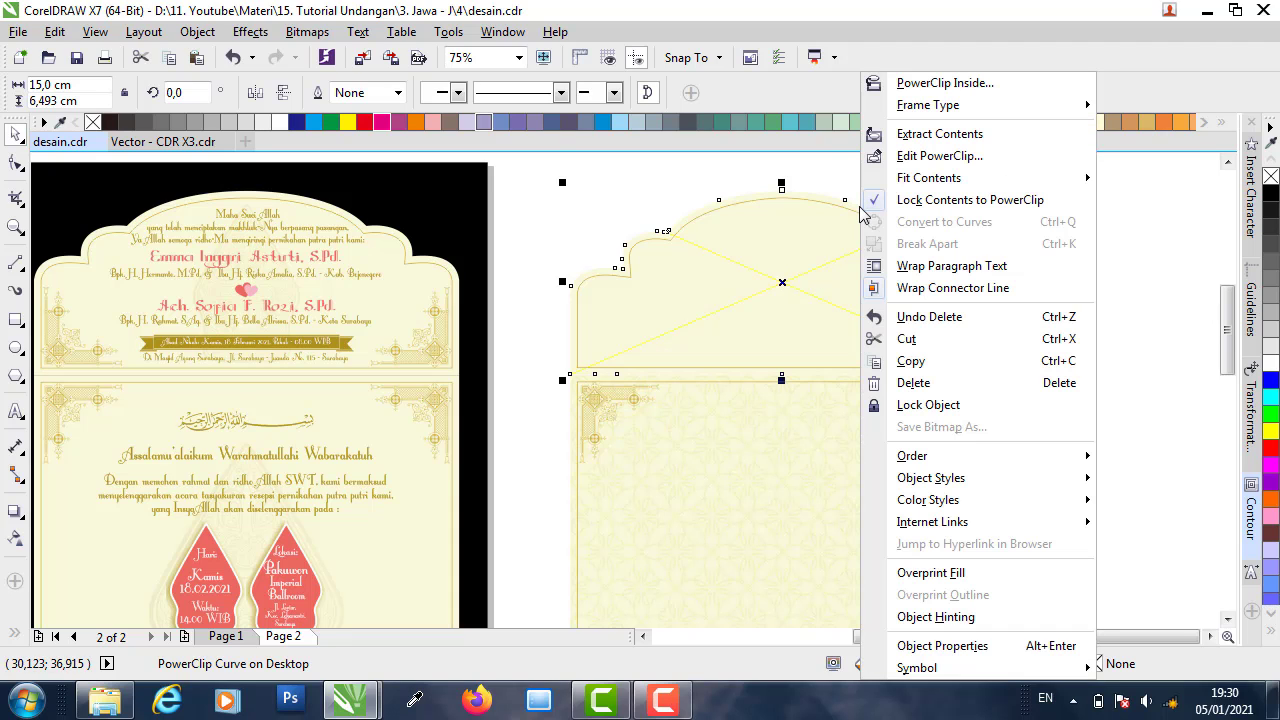
mouse_move(937, 106)
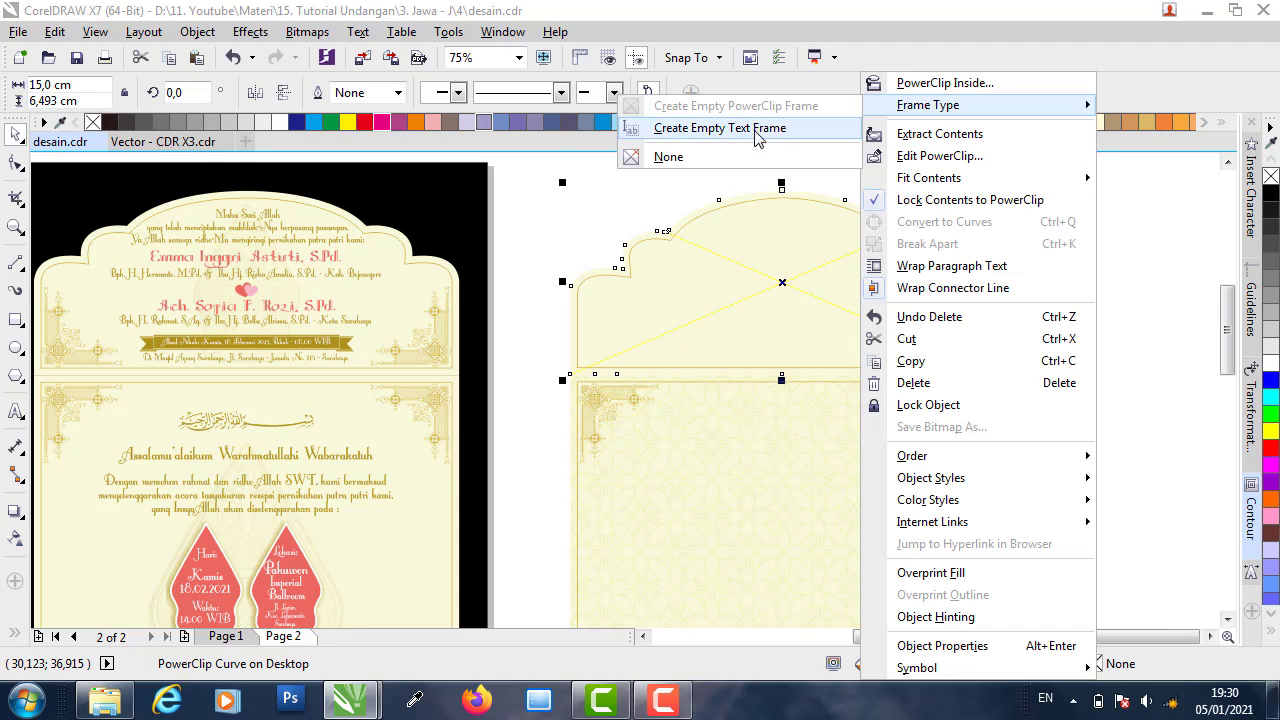
left_click(668, 157)
left_click(590, 208)
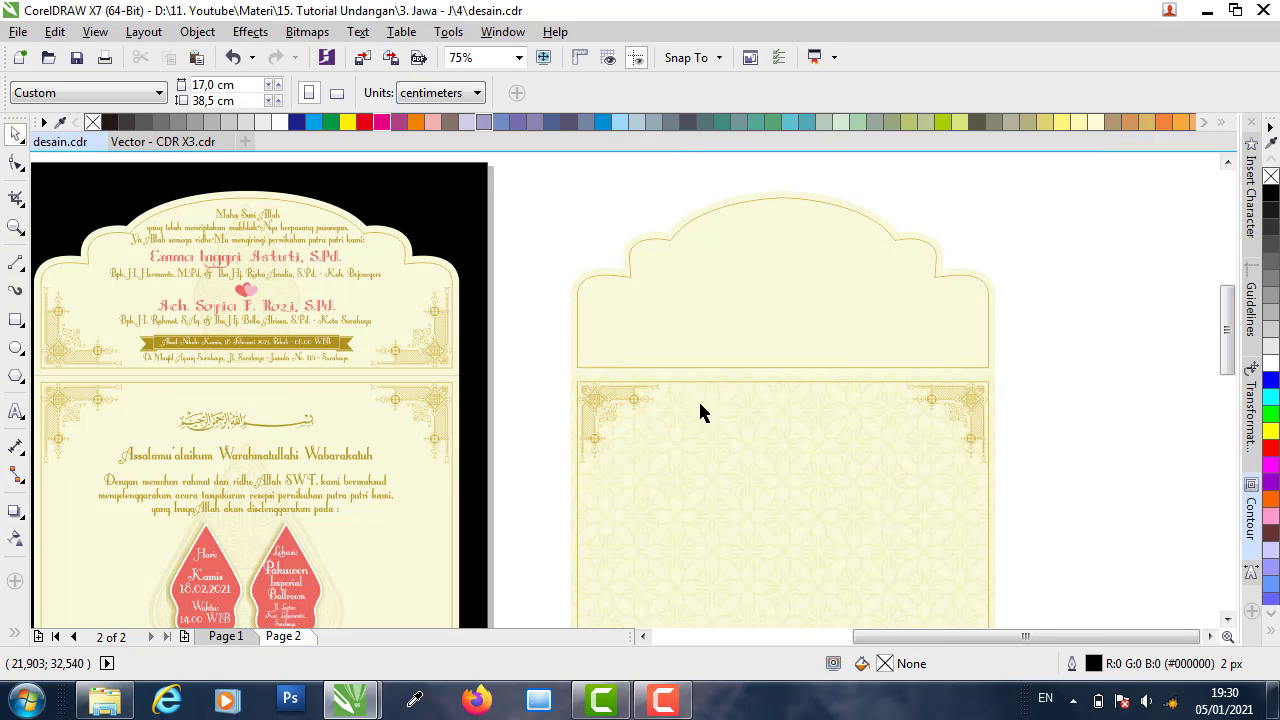
- Delete the background pattern group from the new design's middle panel
left_click(781, 446)
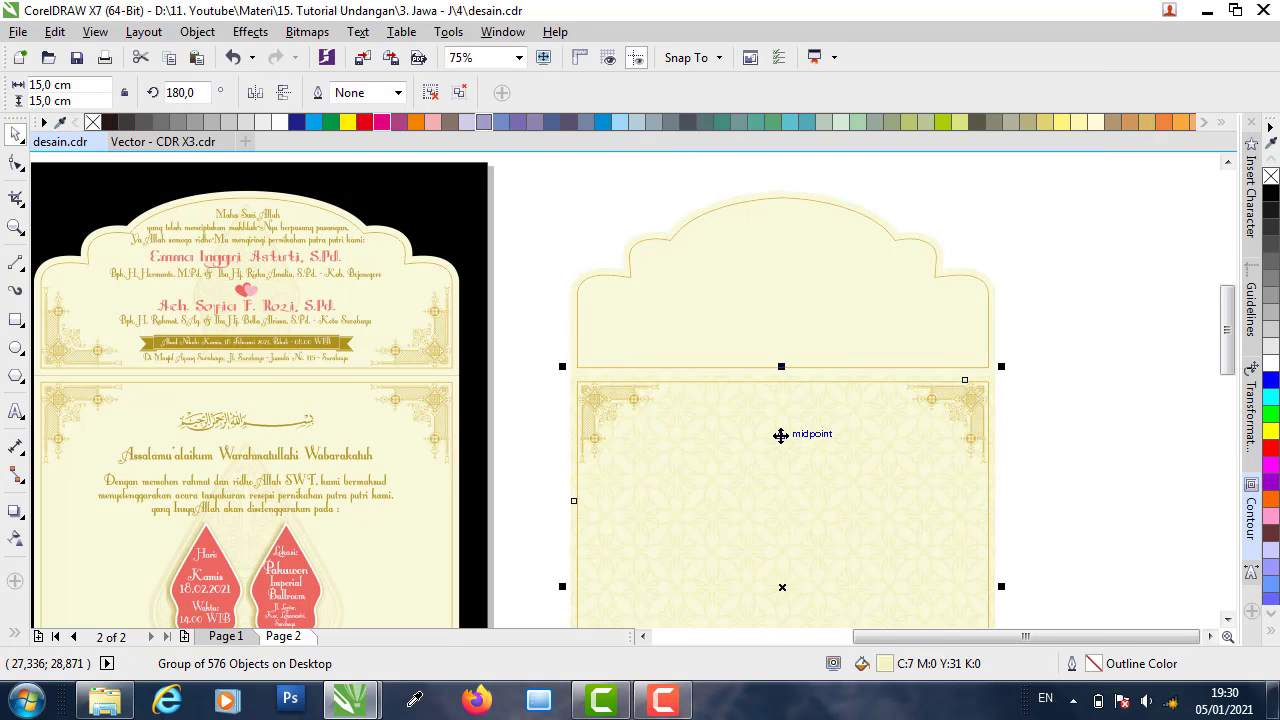
key("Escape")
scroll(740, 380, "down", 2)
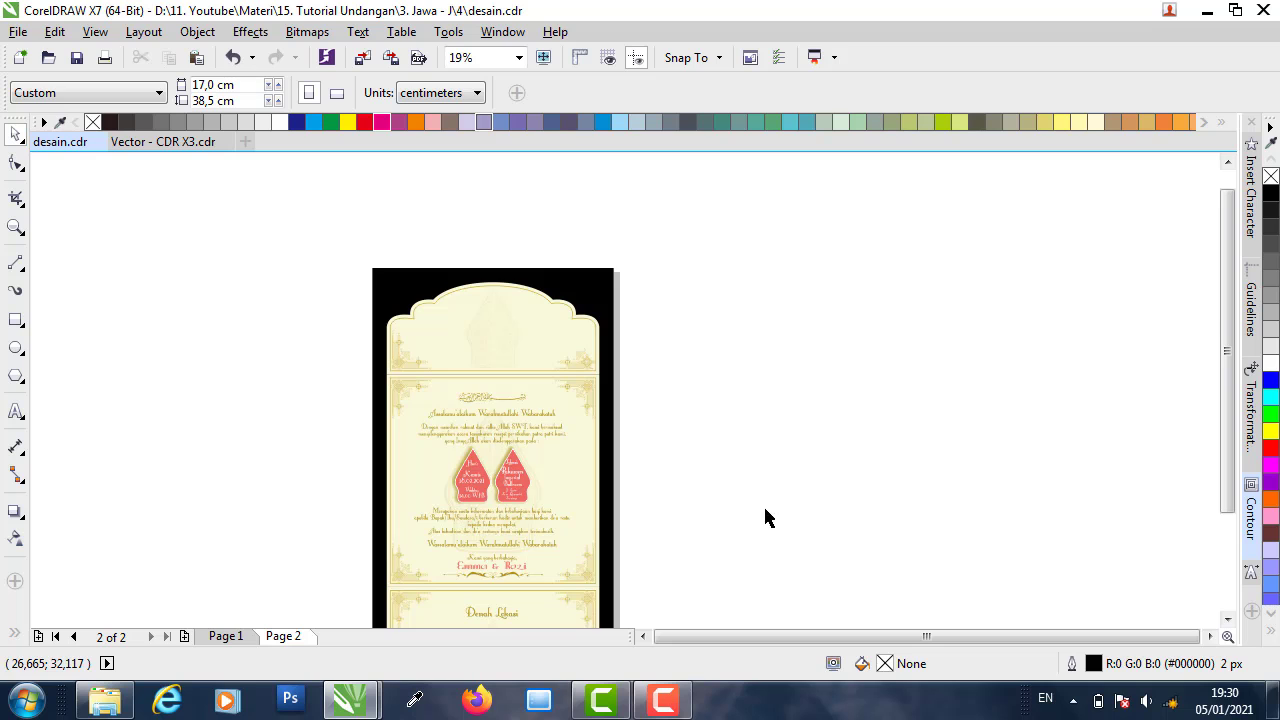
scroll(753, 548, "up", 2)
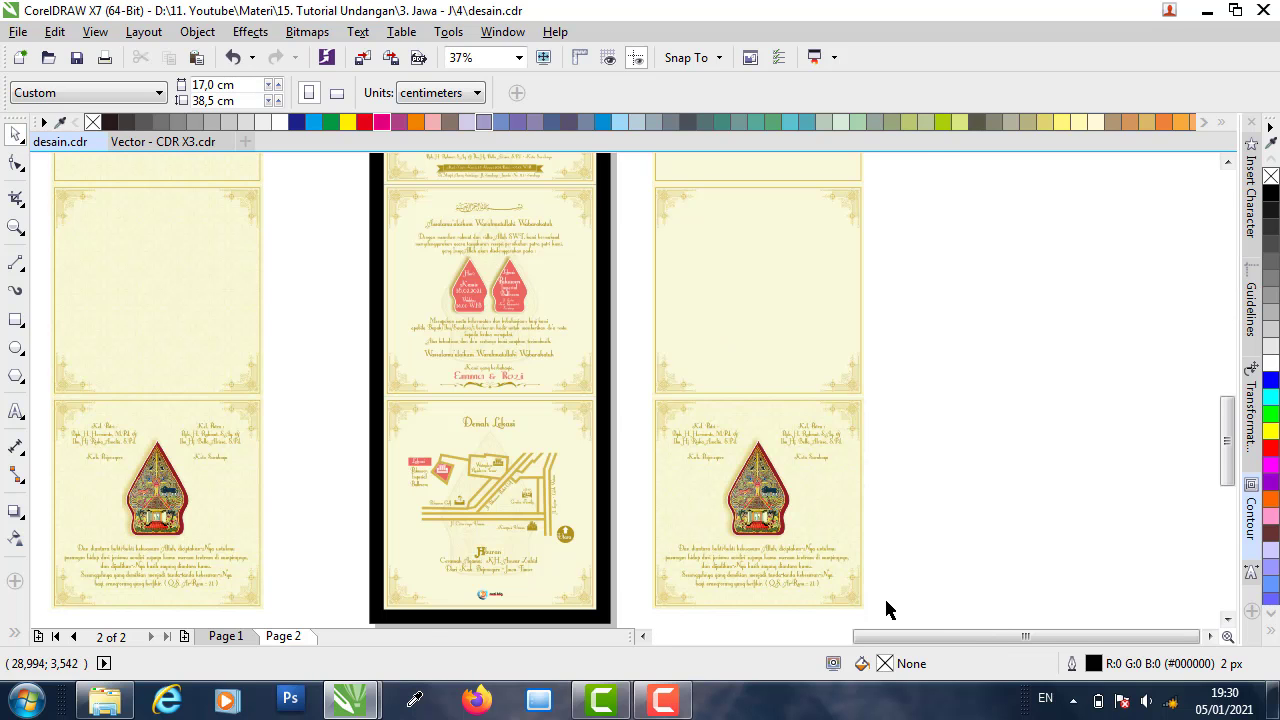
scroll(888, 610, "up", 2)
left_click(814, 590)
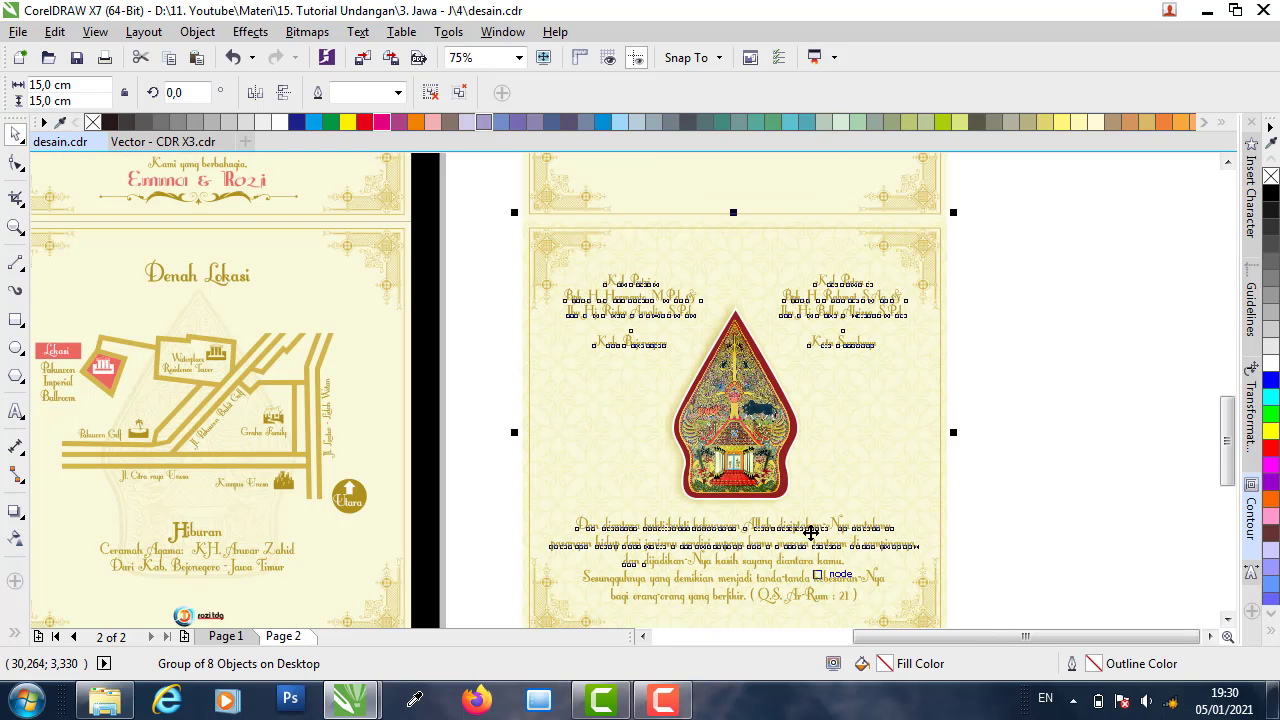
key("Delete")
key("ctrl+z")
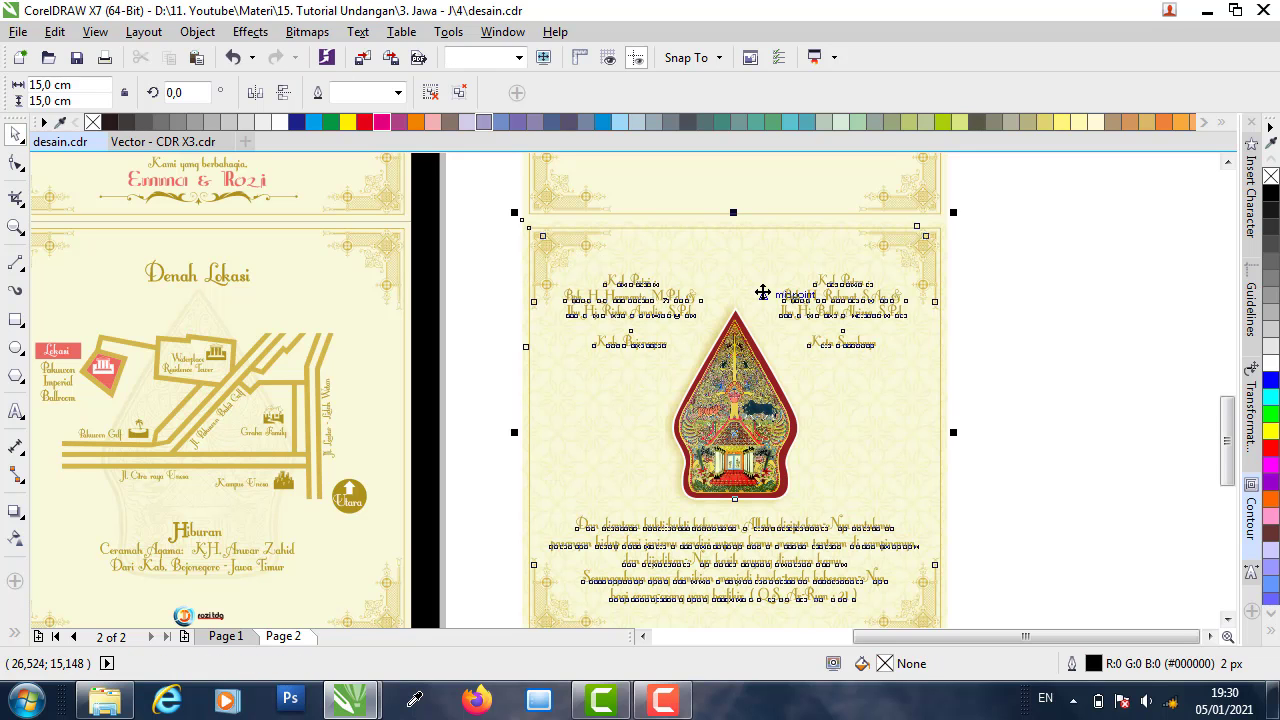
- Ungroup the new design's lower panel and delete the parents' details text and the gunungan illustration
right_click(761, 289)
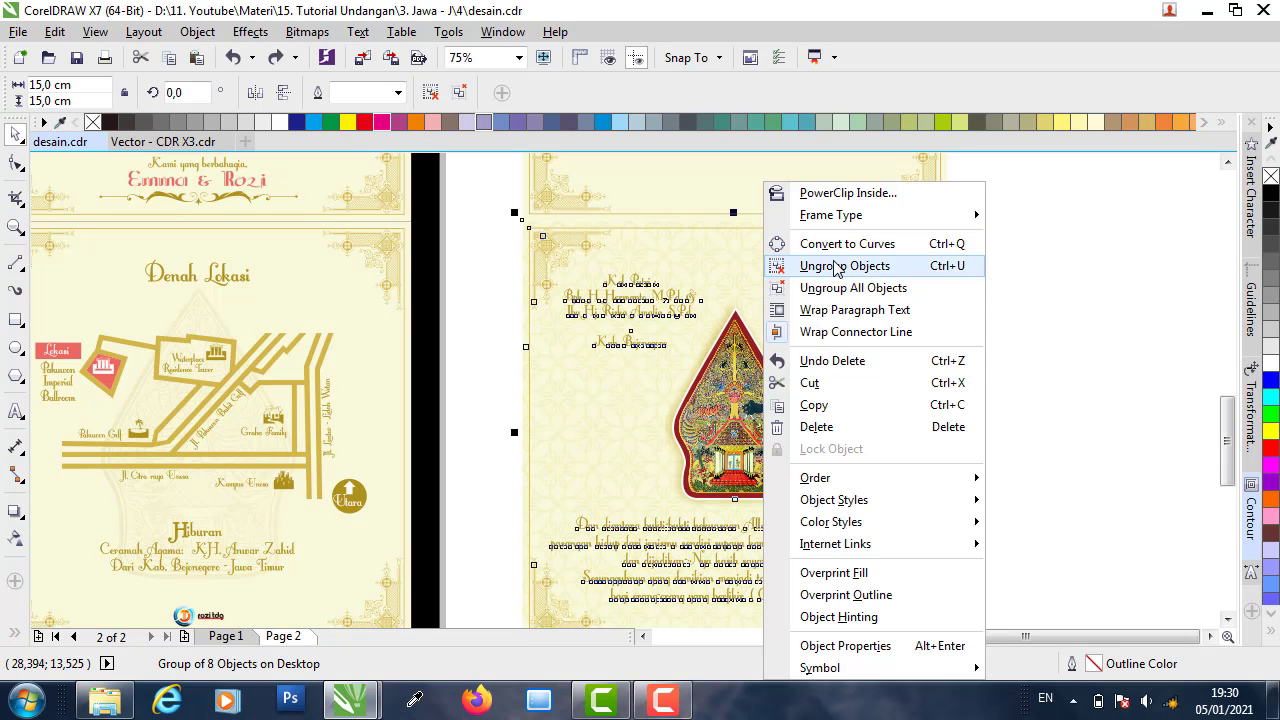
left_click(838, 266)
left_click(852, 318)
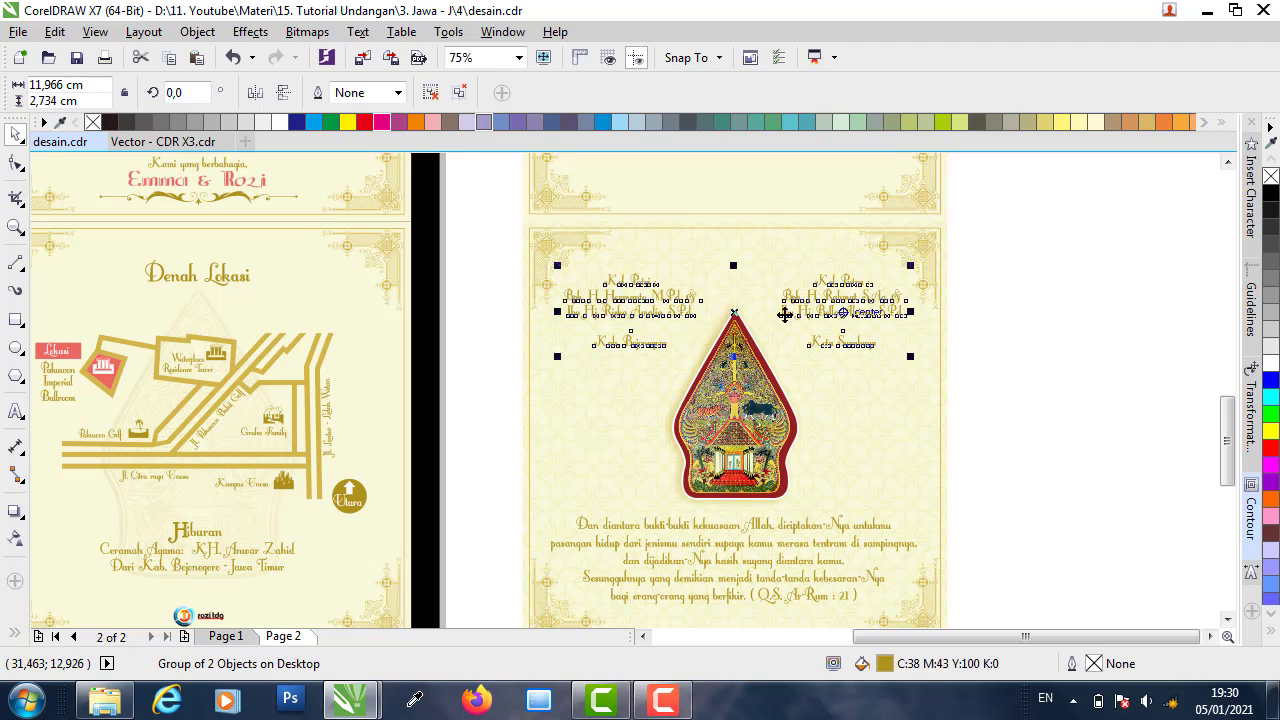
key("Delete")
left_click(775, 460)
key("Delete")
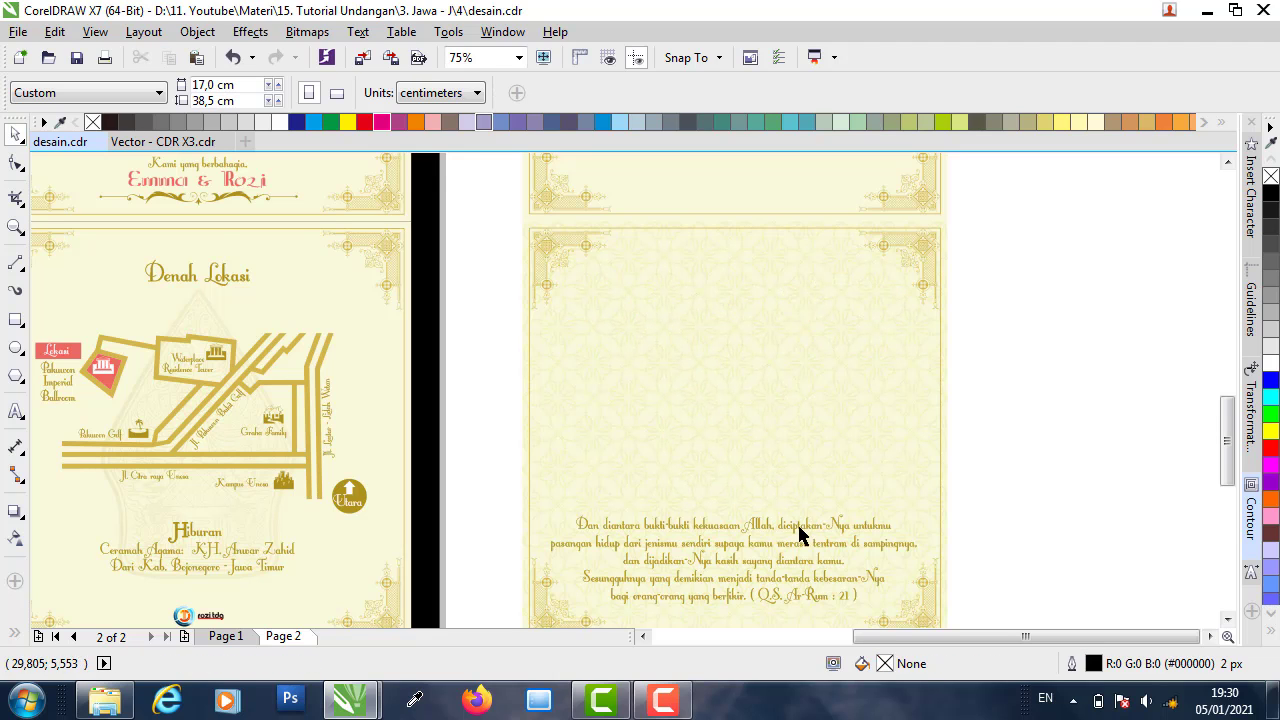
- Delete the Q.S. Ar-Rum : 21 verse text and the background pattern from the lower panel
left_click(800, 535)
key("Delete")
left_click(809, 409)
left_click(1035, 350)
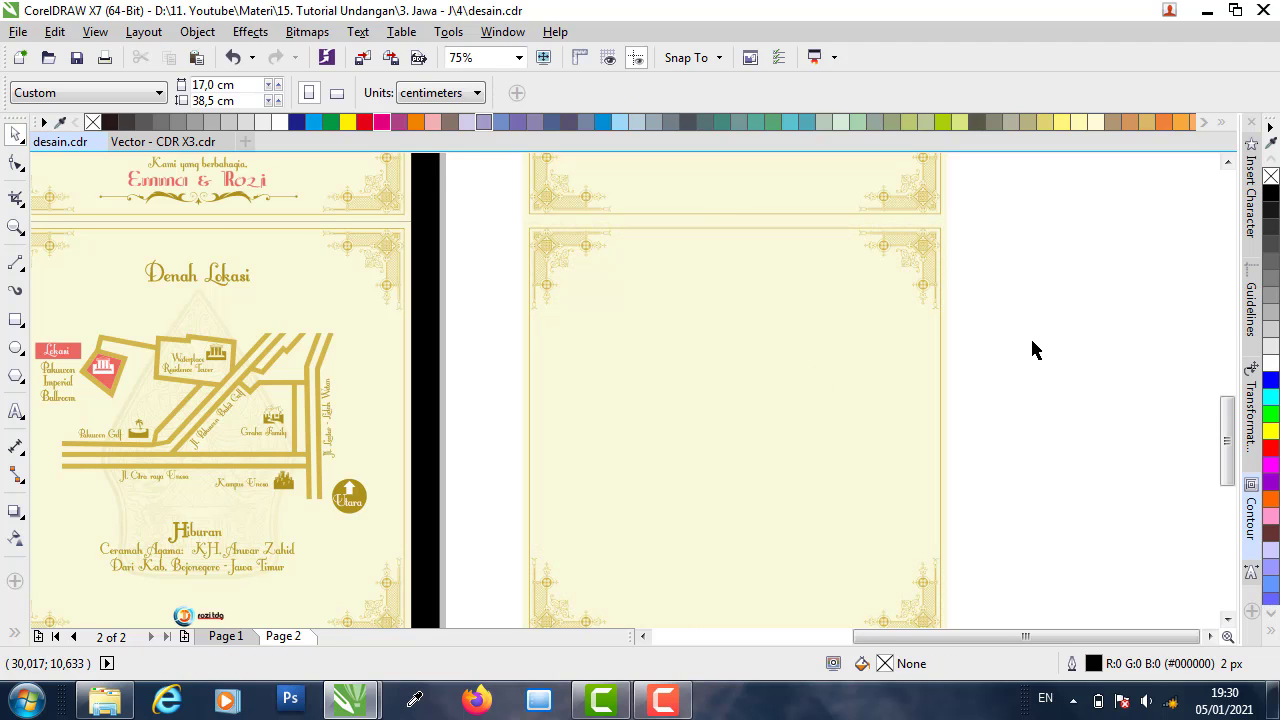
scroll(872, 460, "down", 5)
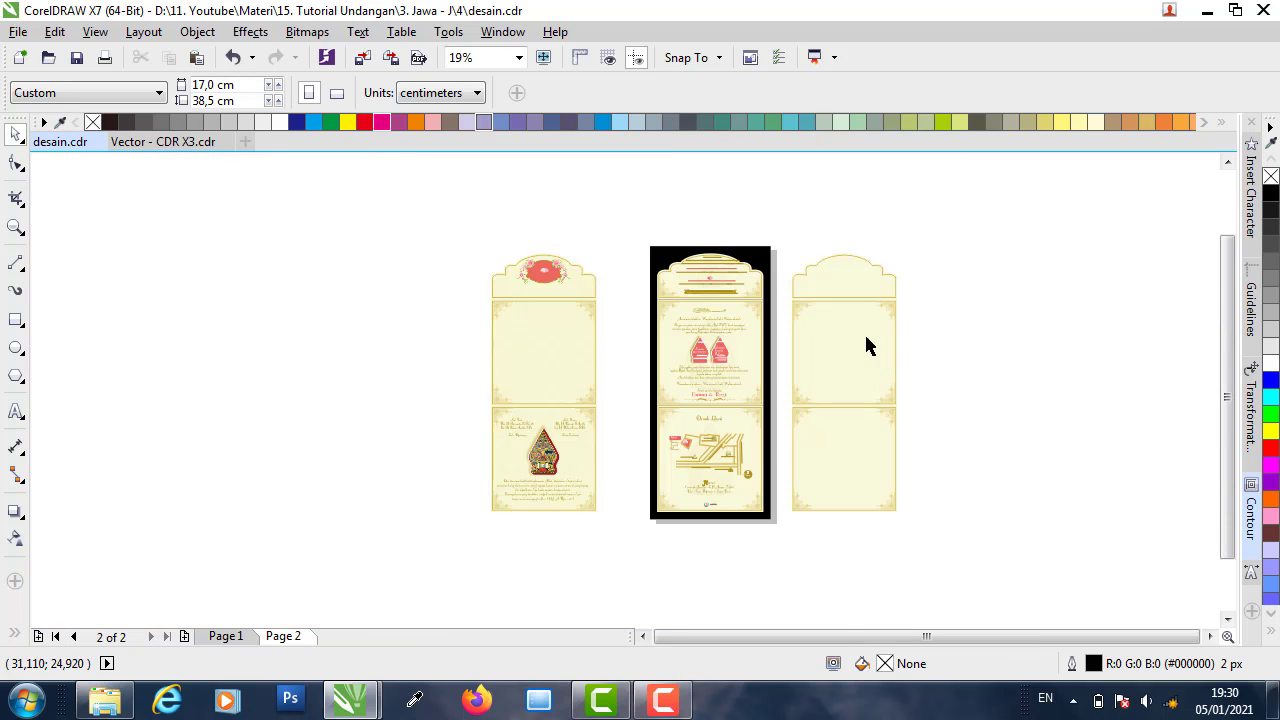
- Examine the opening text, couple names and parents' lines on the finished inner design's flap
scroll(843, 284, "up", 5)
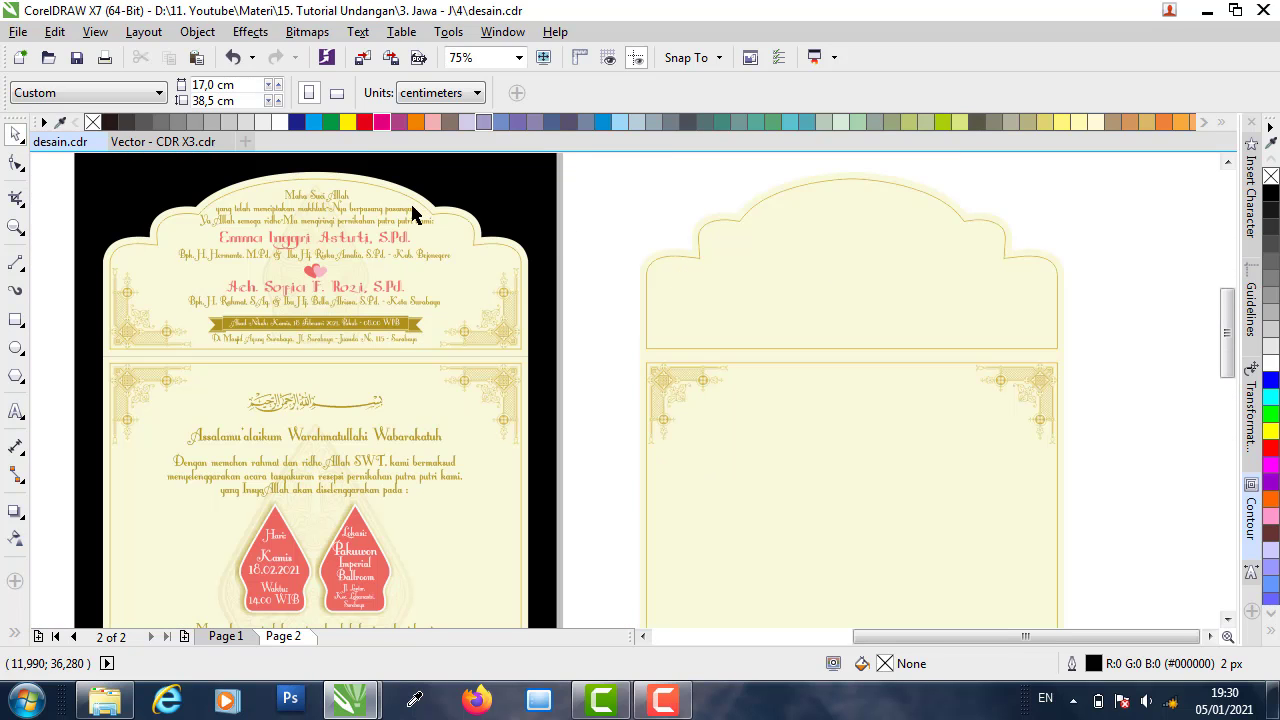
scroll(303, 210, "up", 3)
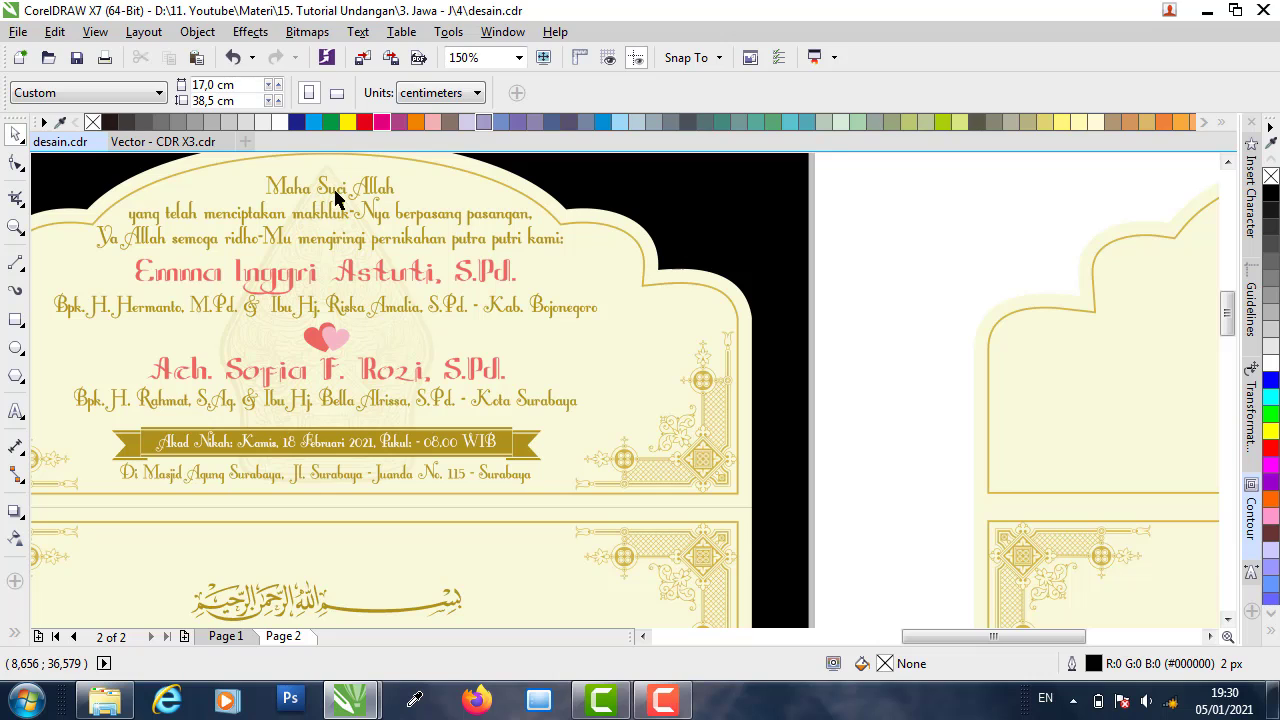
left_click(335, 190)
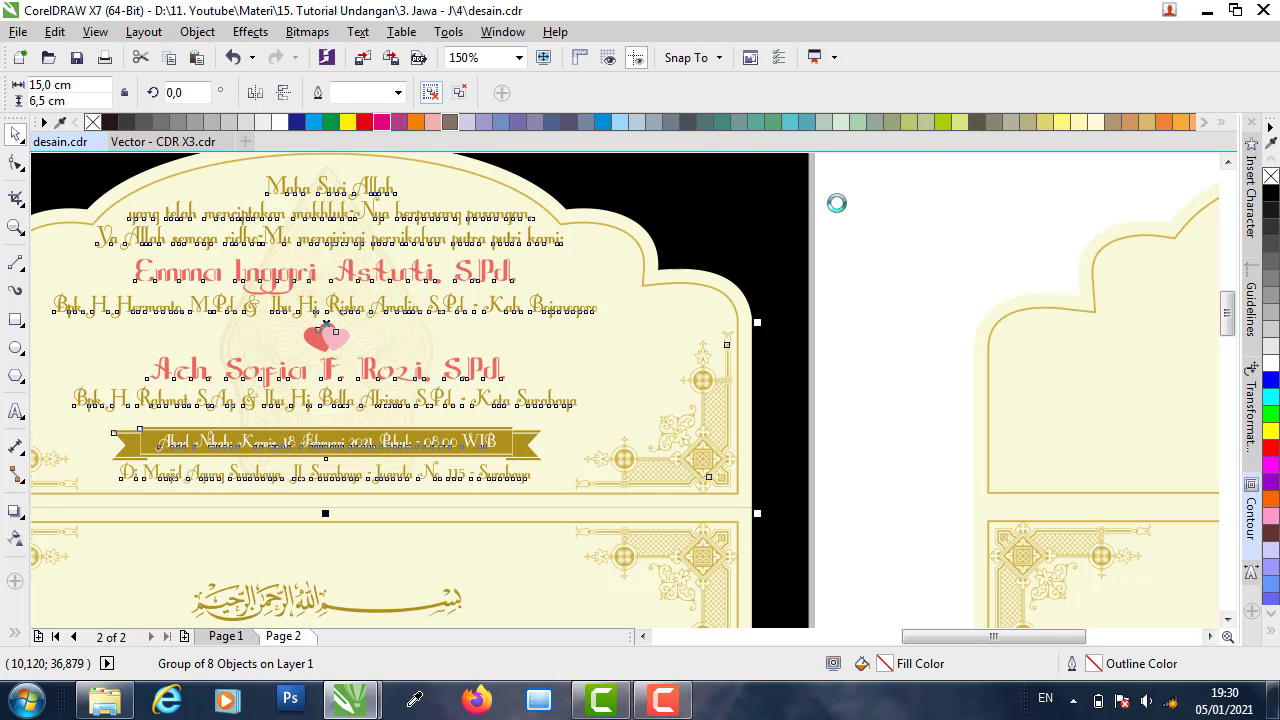
key("ctrl+u")
key("Escape")
double_click(375, 188)
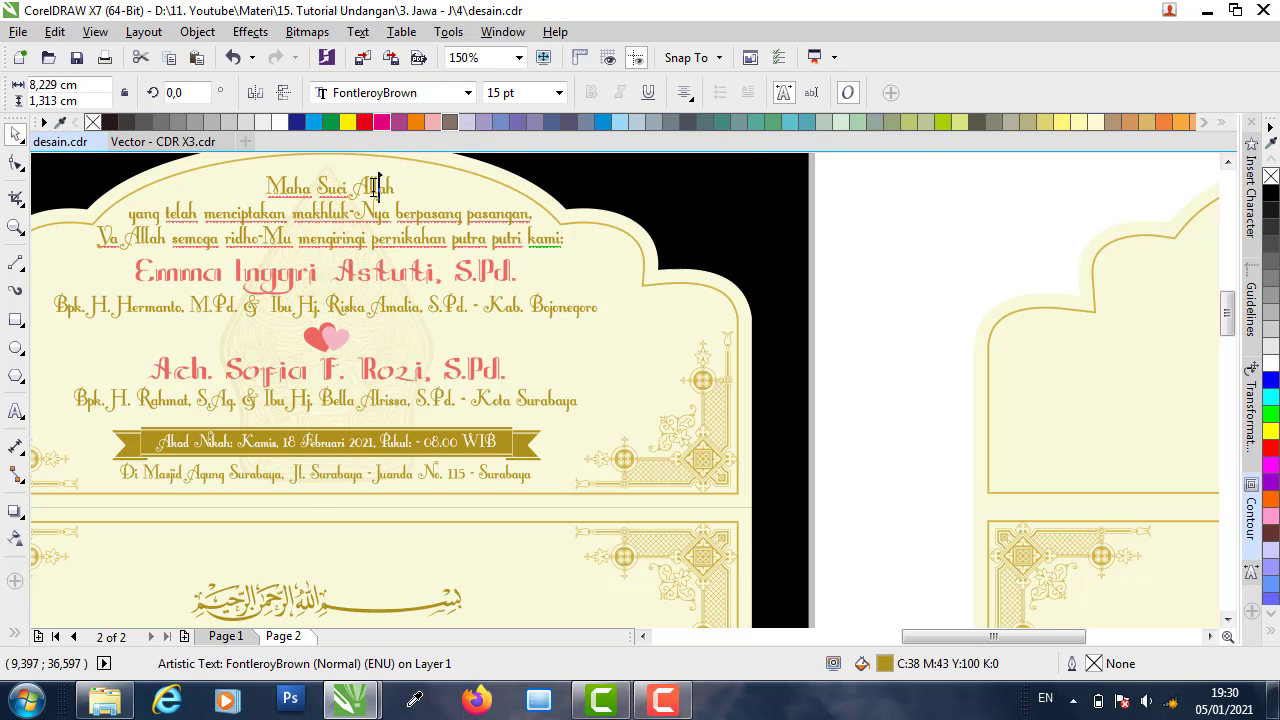
left_click(363, 274)
left_click_drag(217, 276, 443, 276)
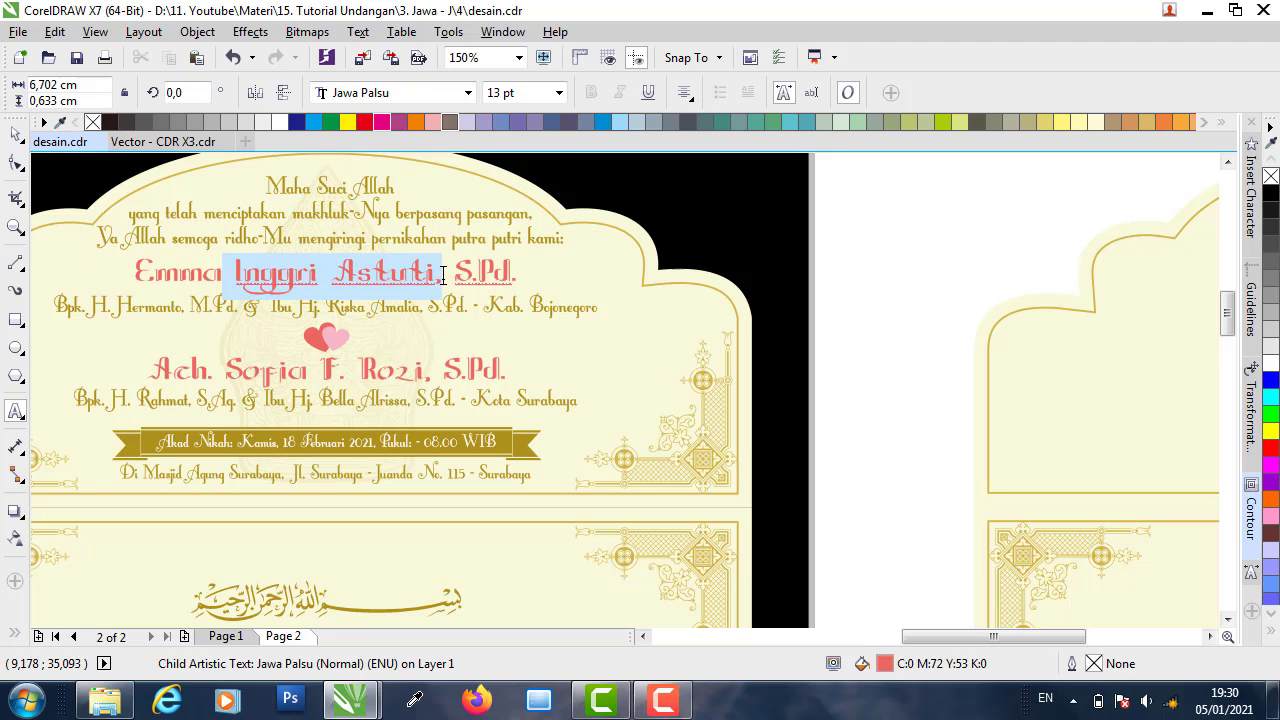
left_click(347, 313)
left_click(318, 339)
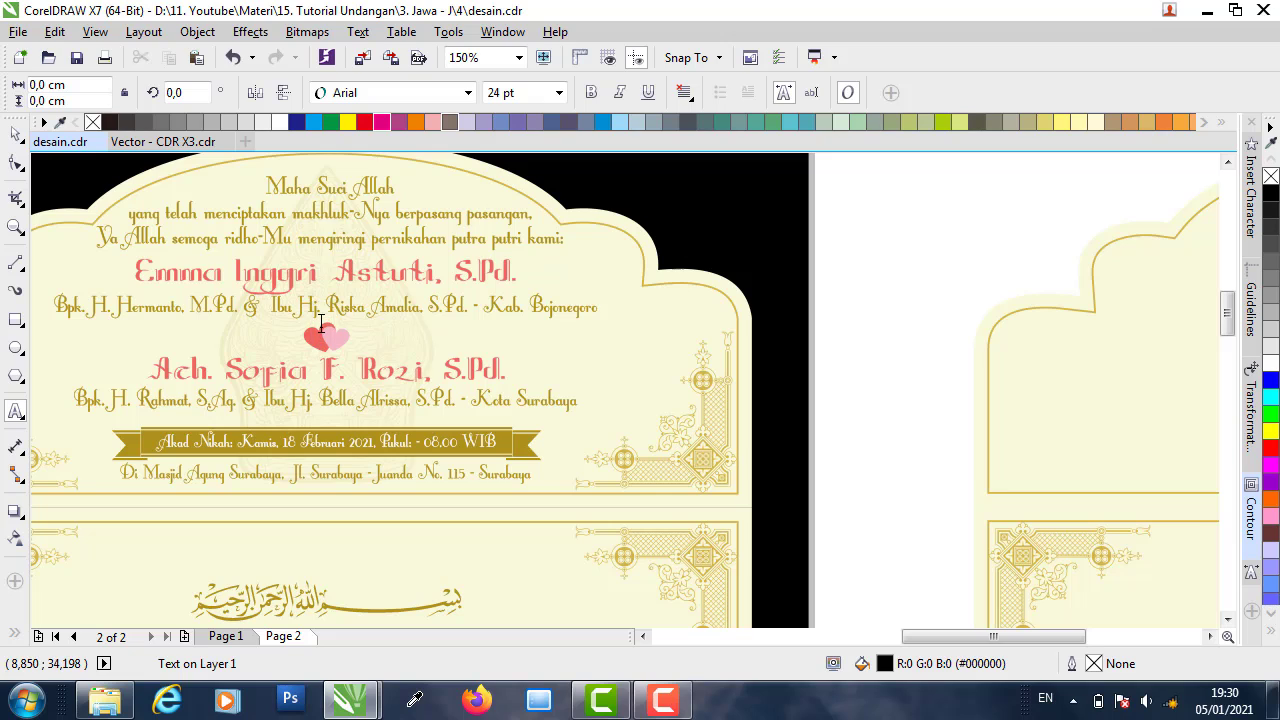
left_click(290, 400)
key("Escape")
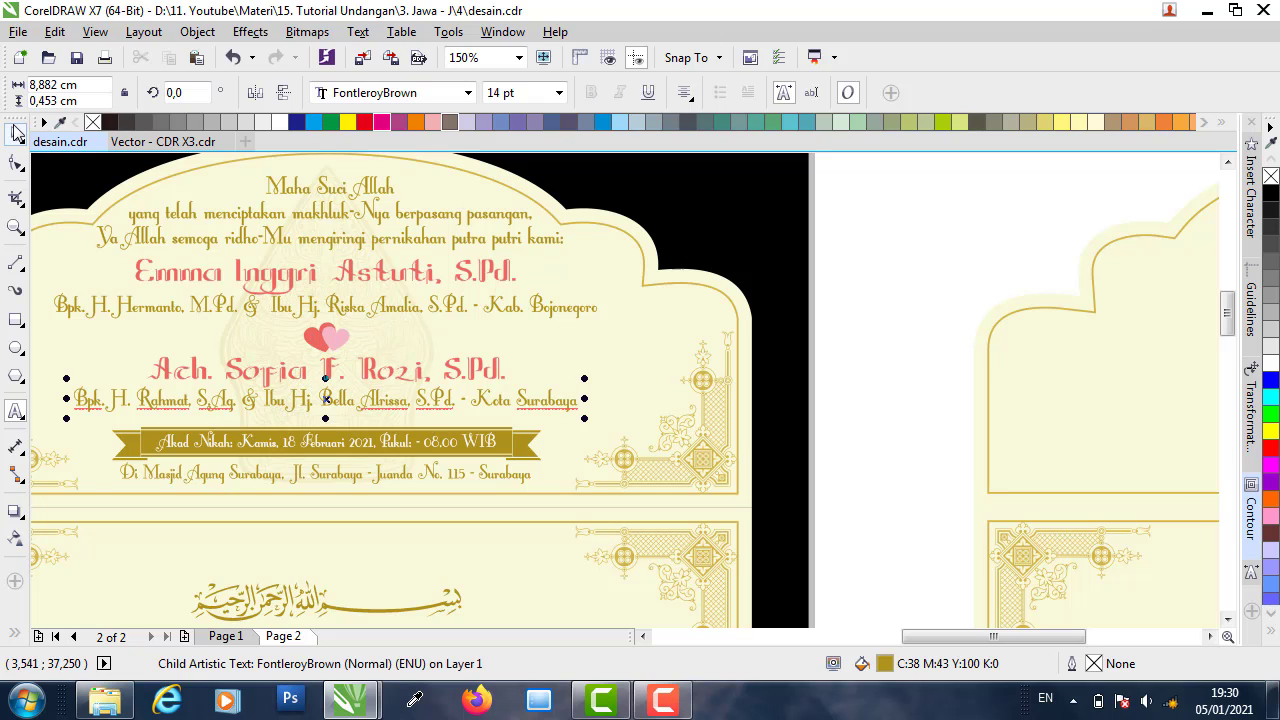
key("space")
left_click(889, 212)
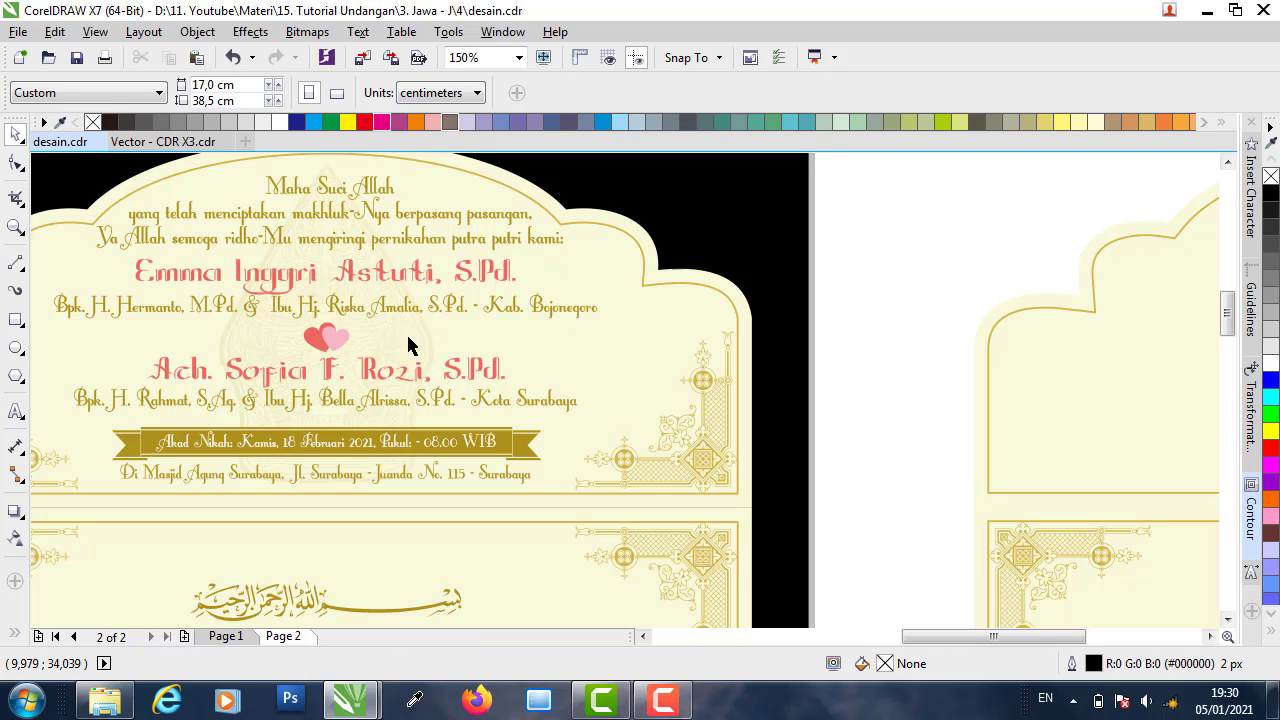
- Copy the gold line-art gunungan from Vector - CDR X3.cdr and paste it onto Page 2 of desain.cdr
left_click(170, 142)
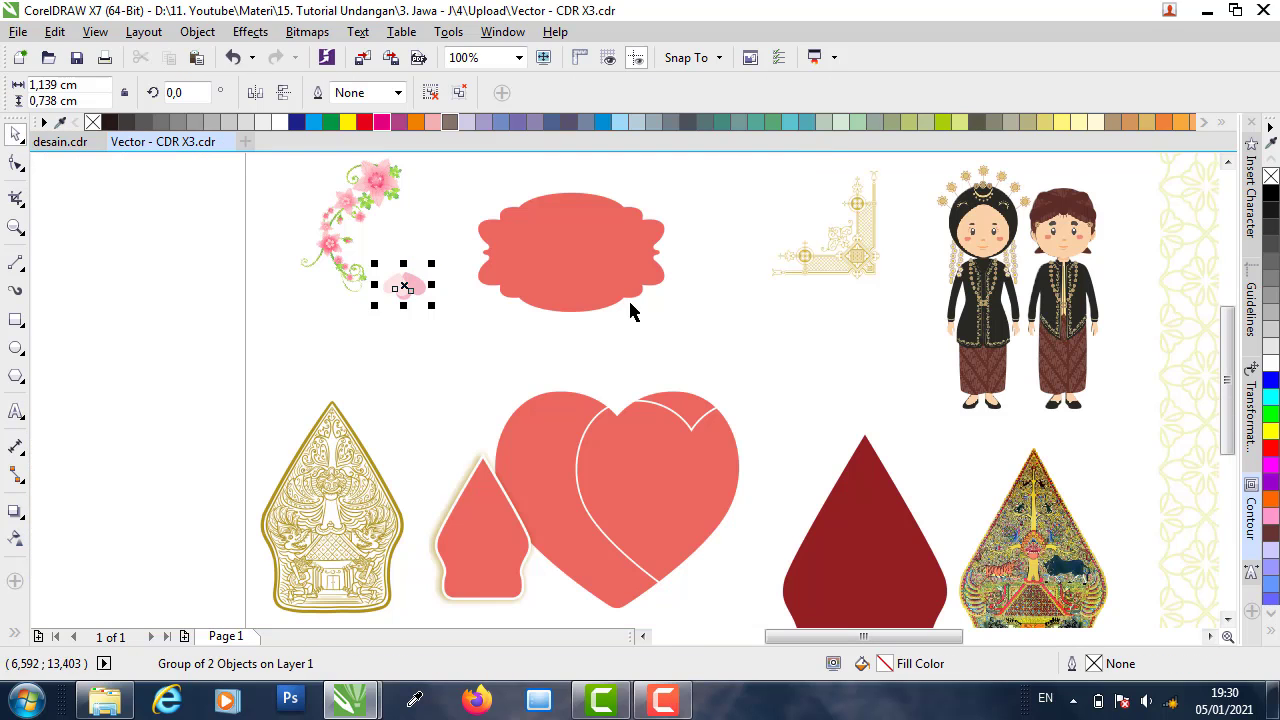
left_click(330, 521)
right_click(340, 471)
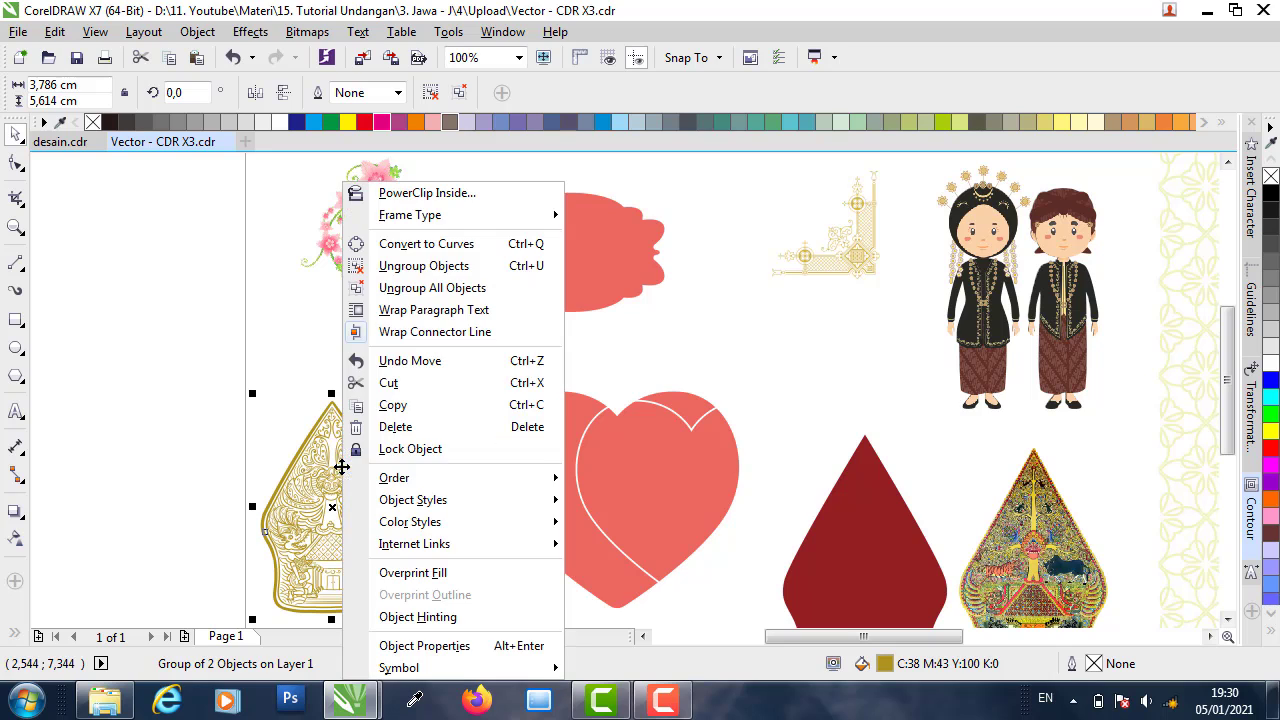
left_click(408, 408)
left_click(52, 142)
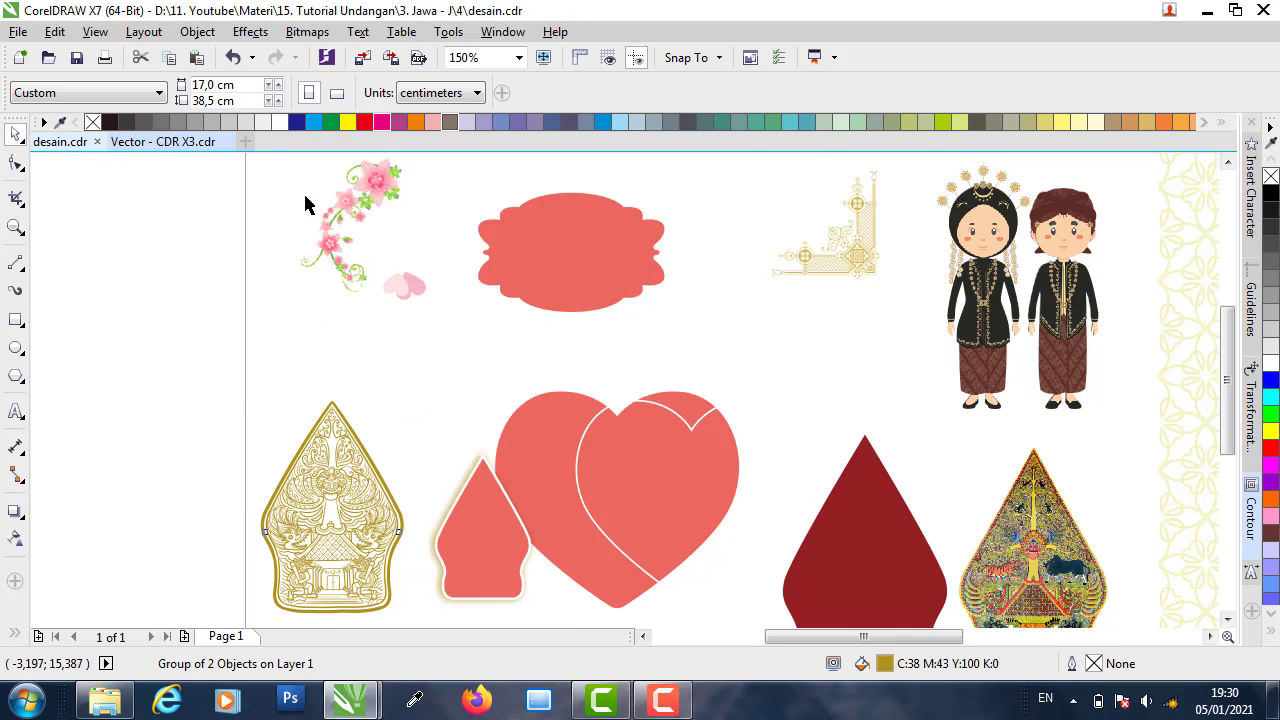
scroll(657, 278, "down", 2)
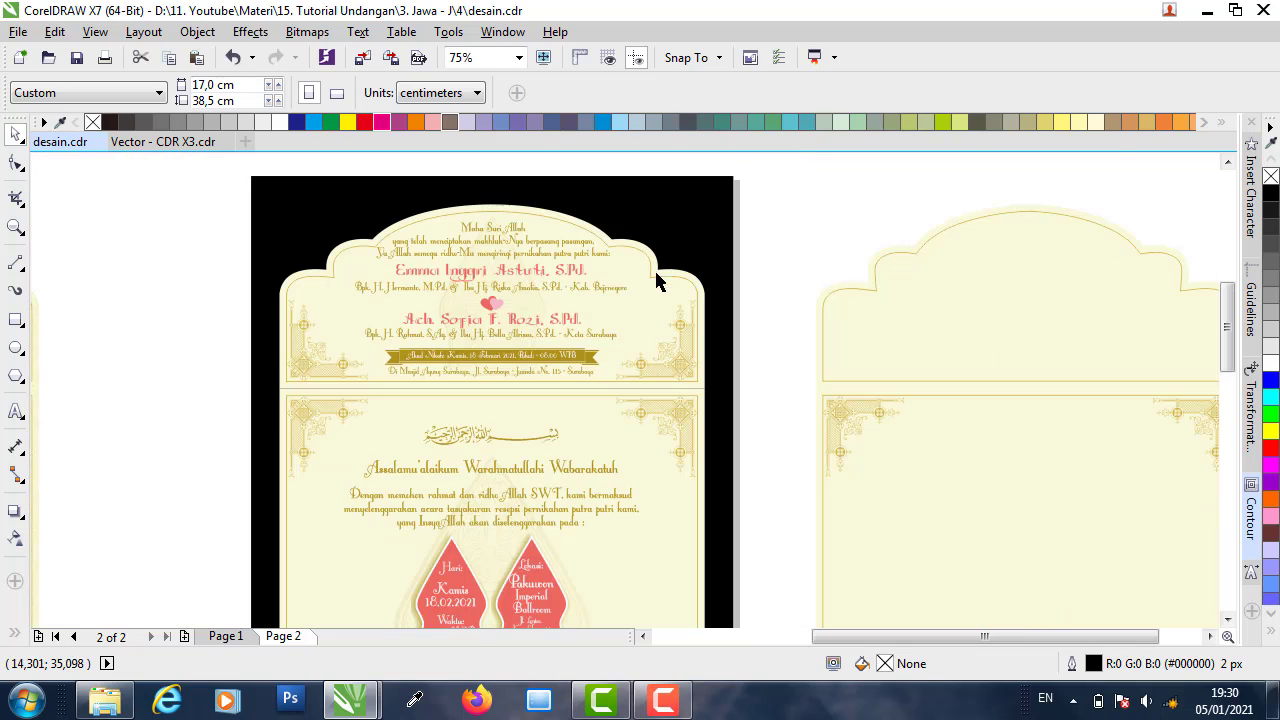
right_click(867, 209)
left_click(896, 330)
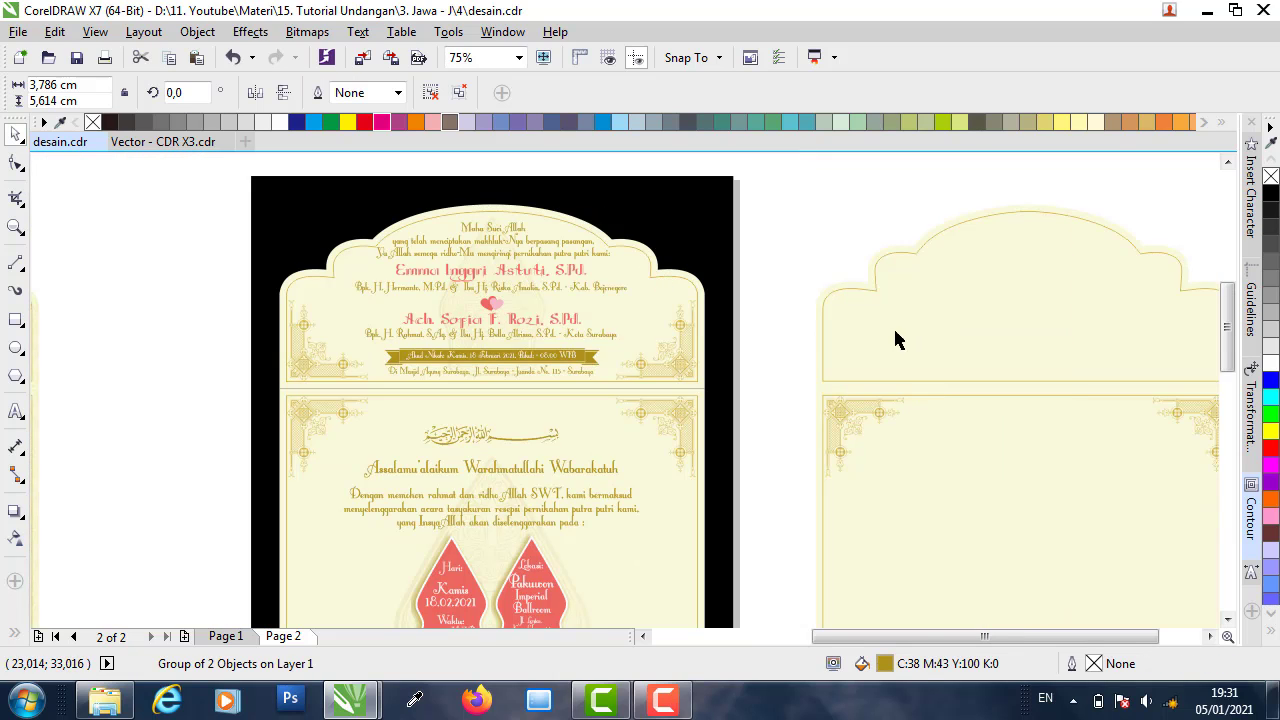
- Move the pasted gunungan to the right edge of the blank design's flap, partly outside the shape
scroll(330, 364, "down", 4)
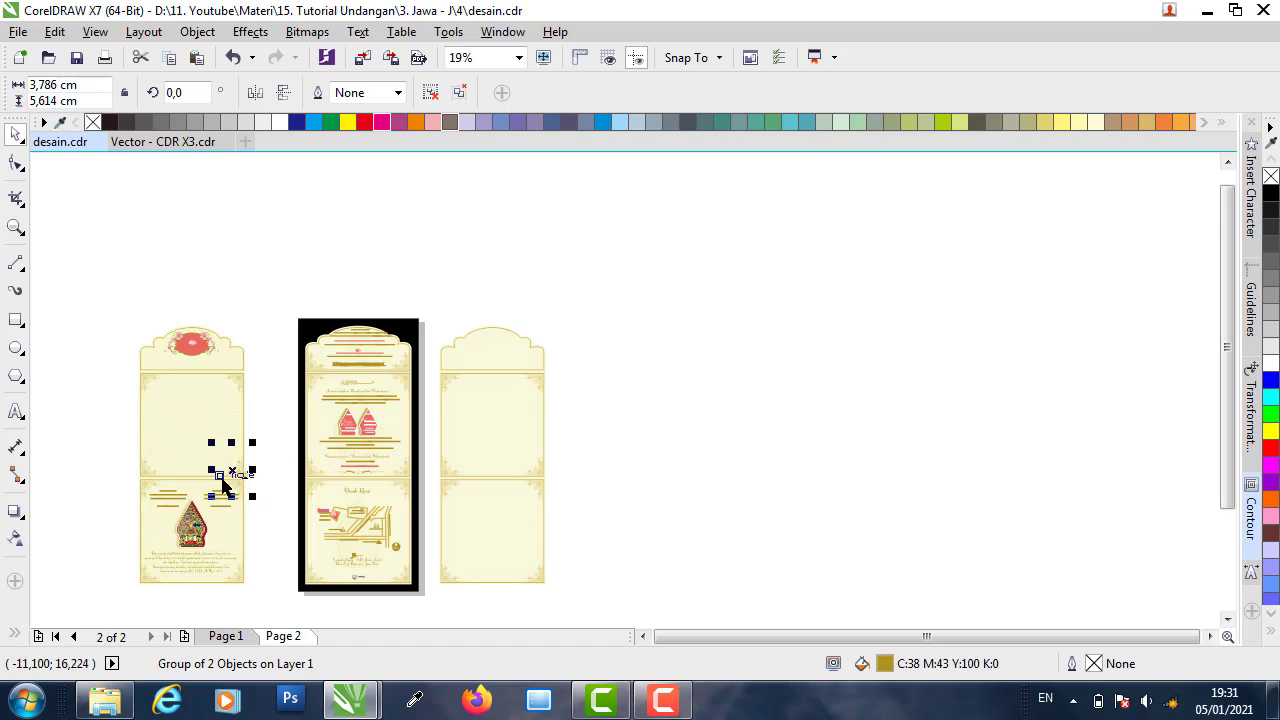
left_click_drag(224, 484, 241, 467)
left_click_drag(479, 371, 458, 345)
scroll(490, 345, "up", 4)
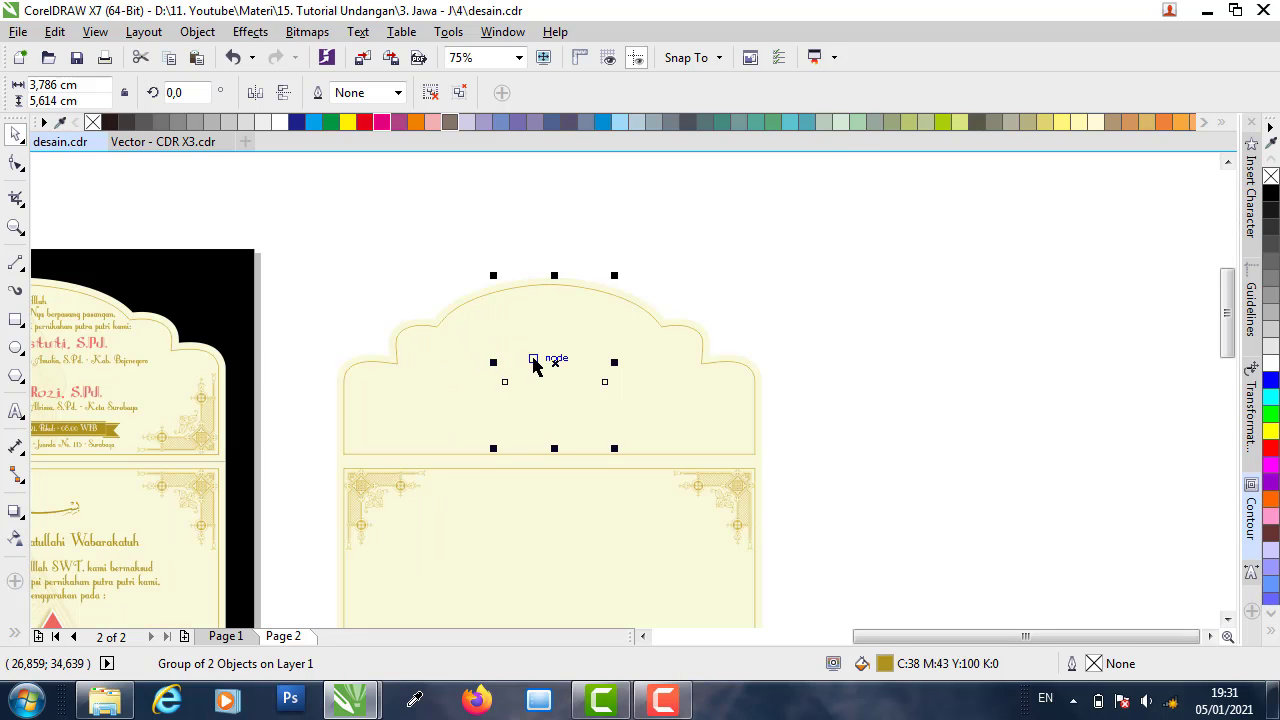
left_click_drag(551, 363, 743, 365)
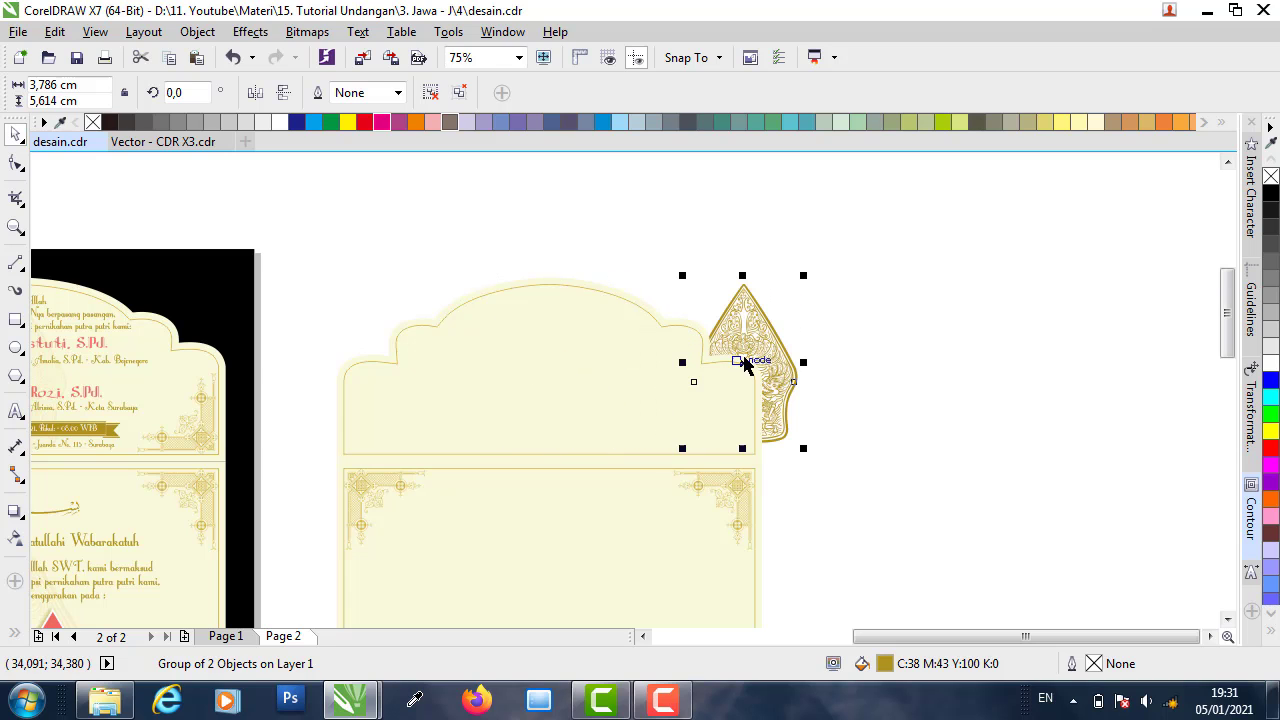
- Try to order the gunungan in front of the blank design's flap
scroll(707, 344, "up", 2)
right_click(785, 318)
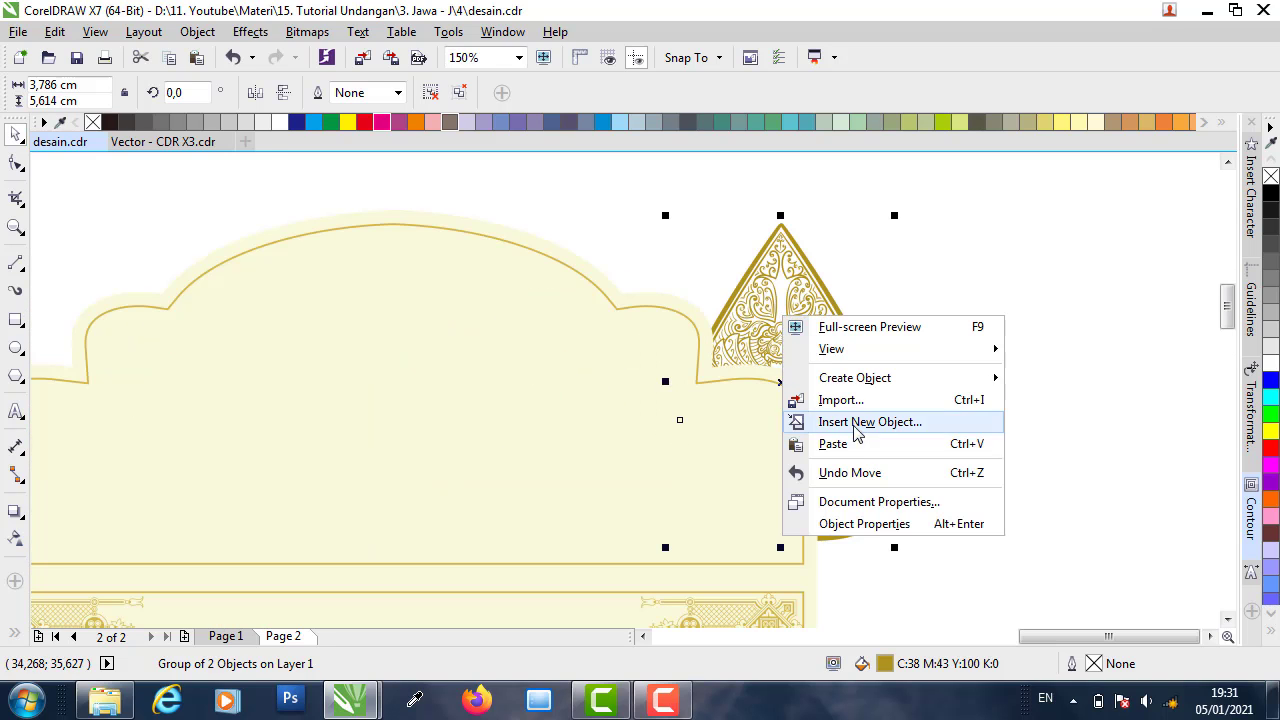
key("Escape")
right_click(772, 264)
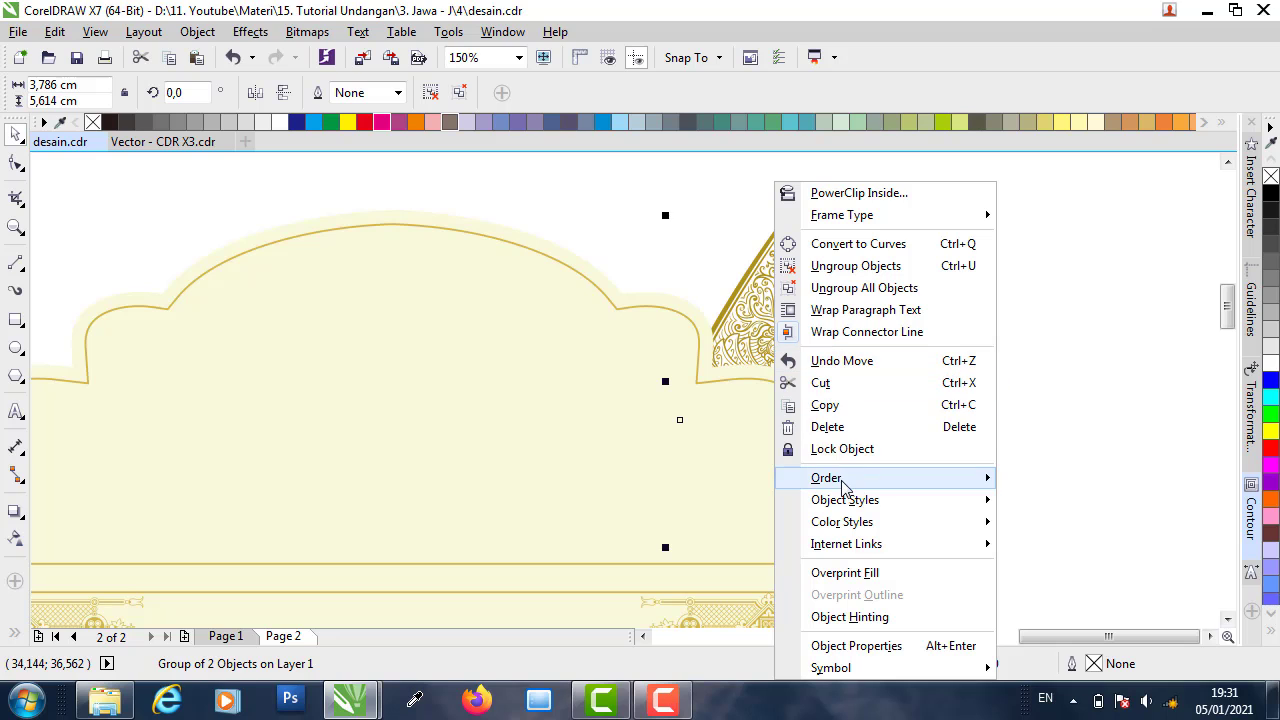
mouse_move(912, 483)
left_click(1025, 618)
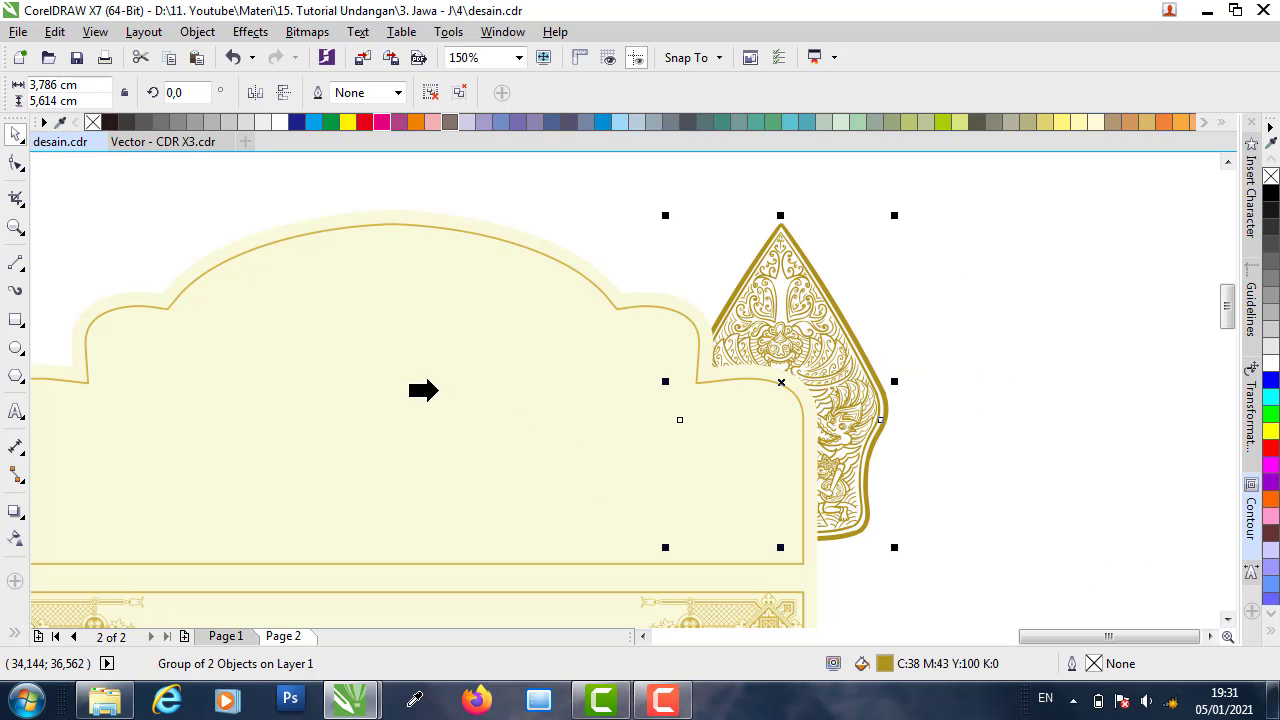
left_click(426, 390)
scroll(863, 337, "down", 2)
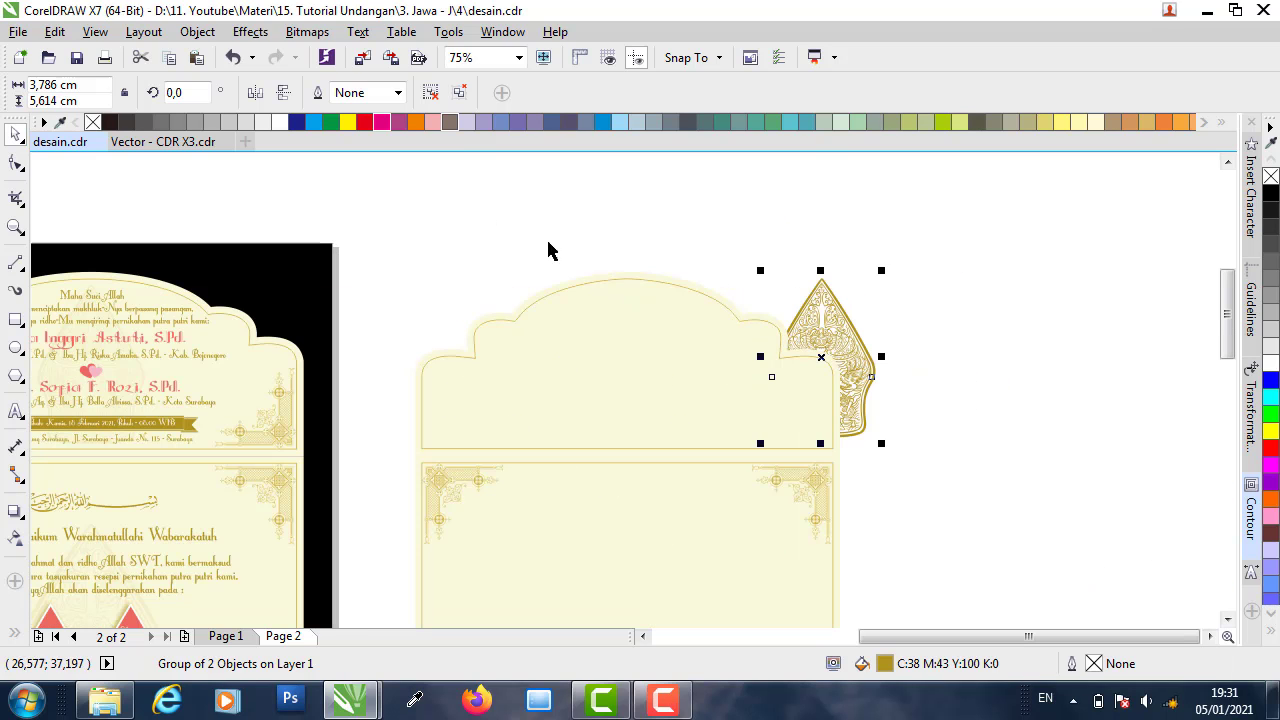
- Select both flap shapes of the blank design and order them behind the gunungan
left_click(403, 220)
left_click_drag(680, 450, 851, 476)
right_click(738, 397)
mouse_move(829, 477)
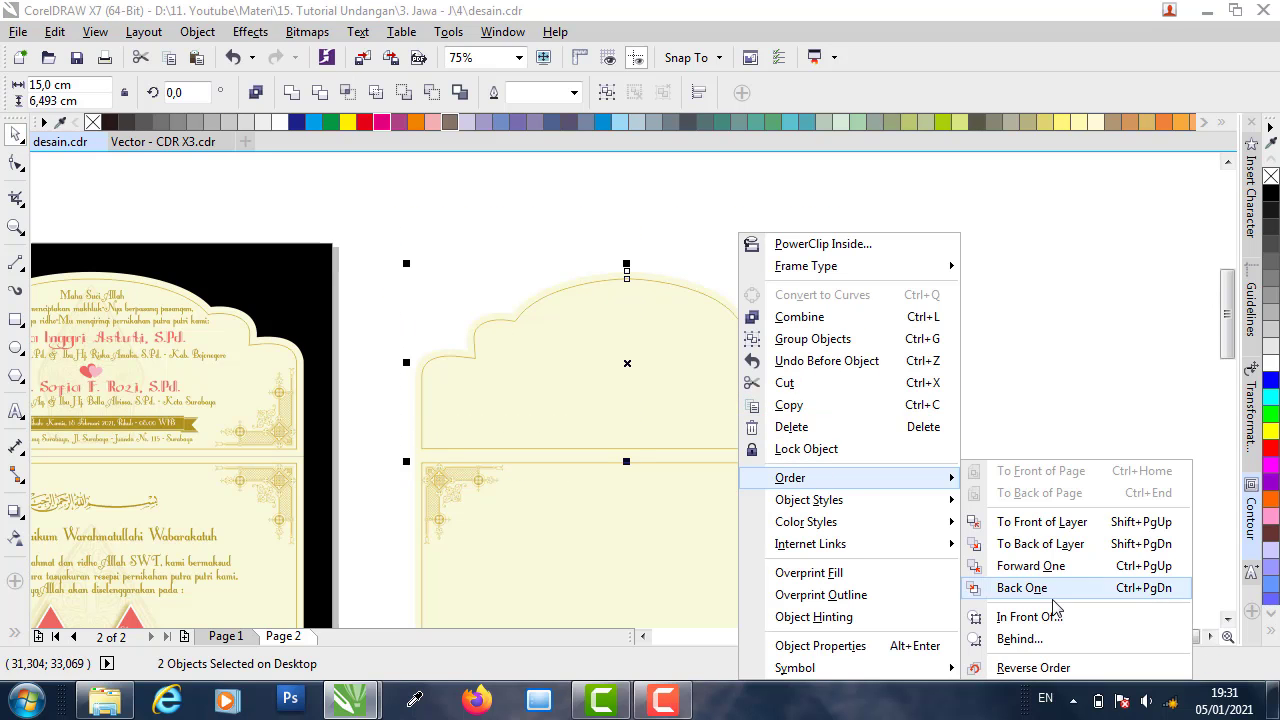
left_click(1045, 641)
left_click(850, 376)
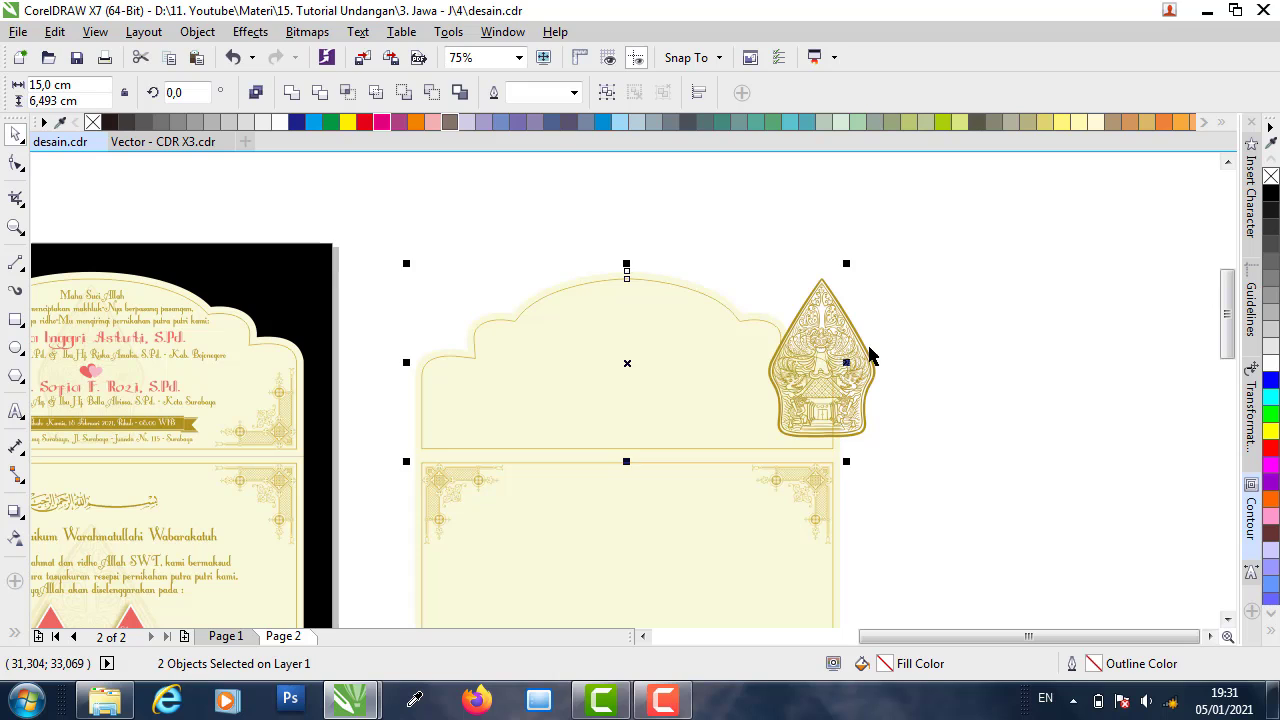
- Place a duplicate of the gunungan beside the design and centre the other one horizontally on the blank flap
left_click(852, 350)
left_click_drag(852, 350, 1026, 334)
left_click(726, 308, "shift")
key("c")
key("Escape")
left_click(636, 322)
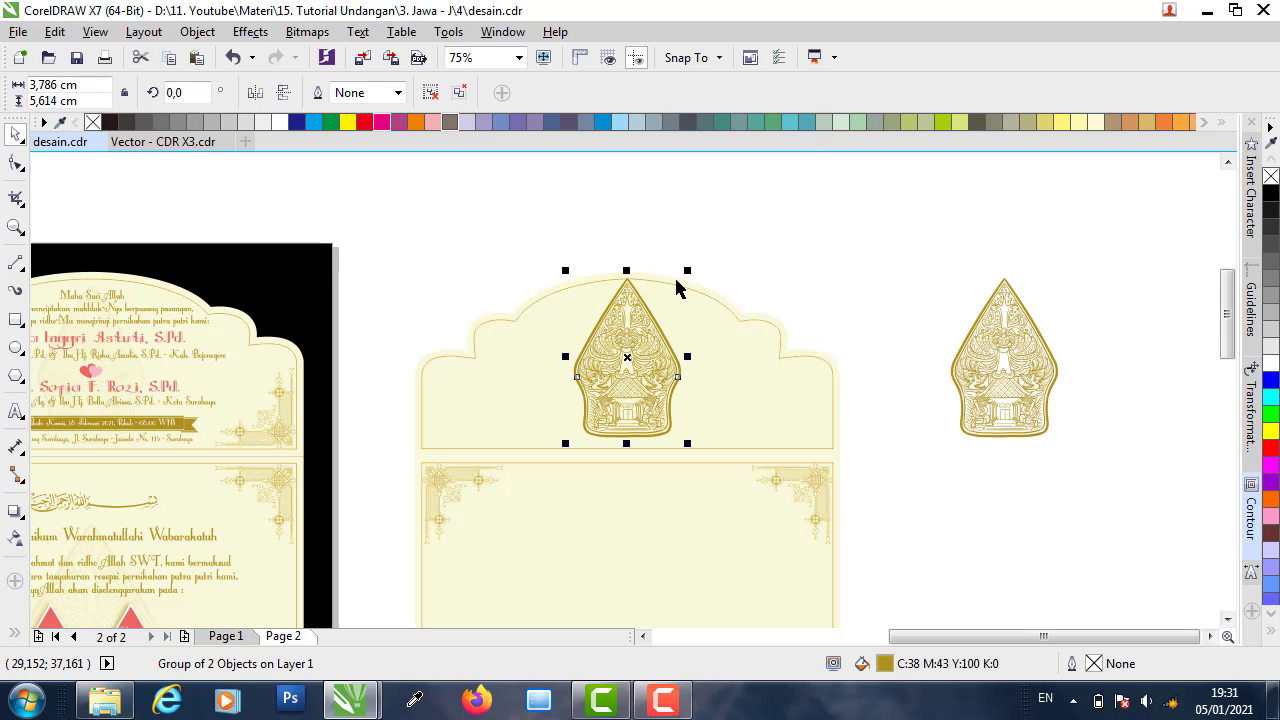
- Shrink the flap's gunungan to about 3.4 by 5.0 cm and shift it slightly down within the border
left_click_drag(680, 281, 677, 278)
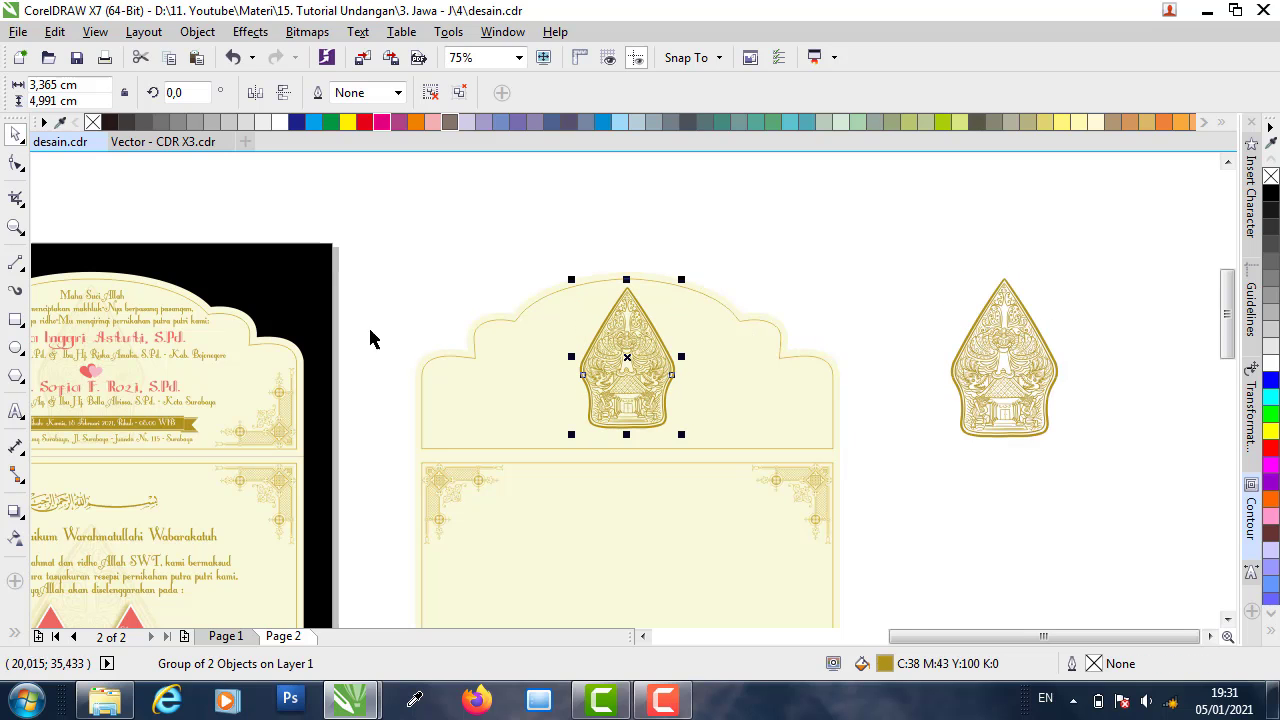
scroll(103, 378, "up", 3)
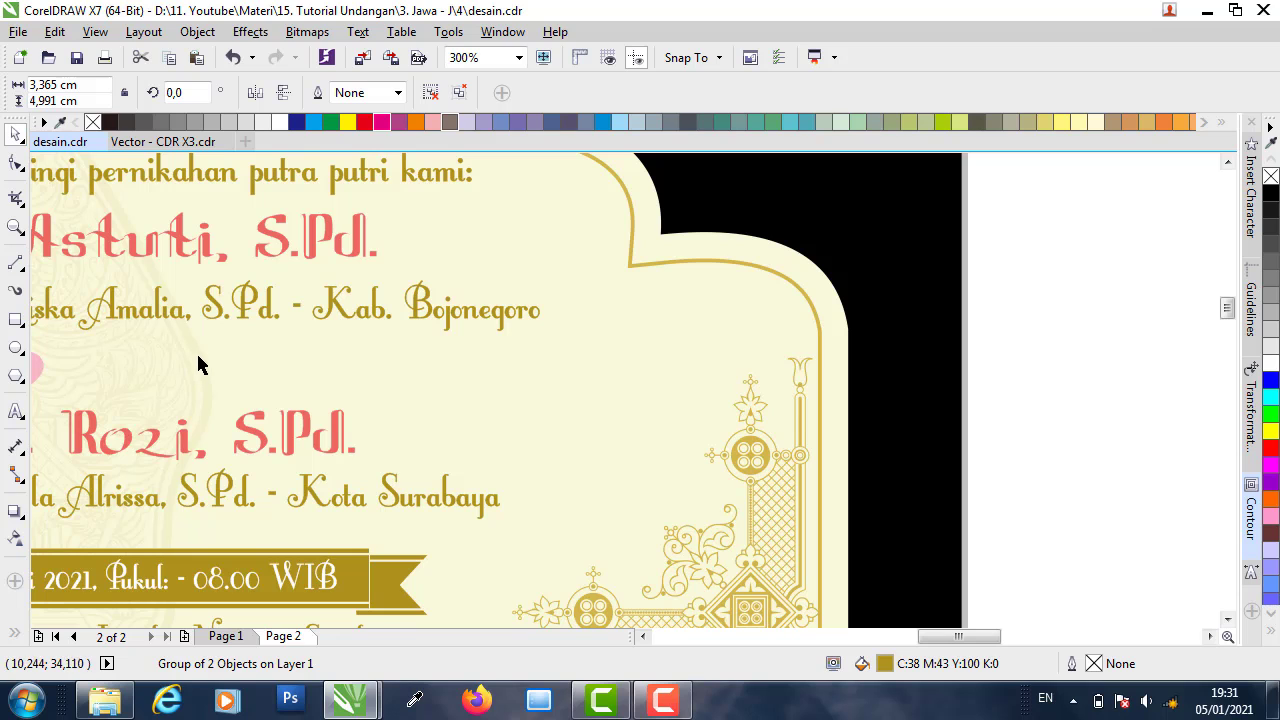
scroll(212, 374, "down", 2)
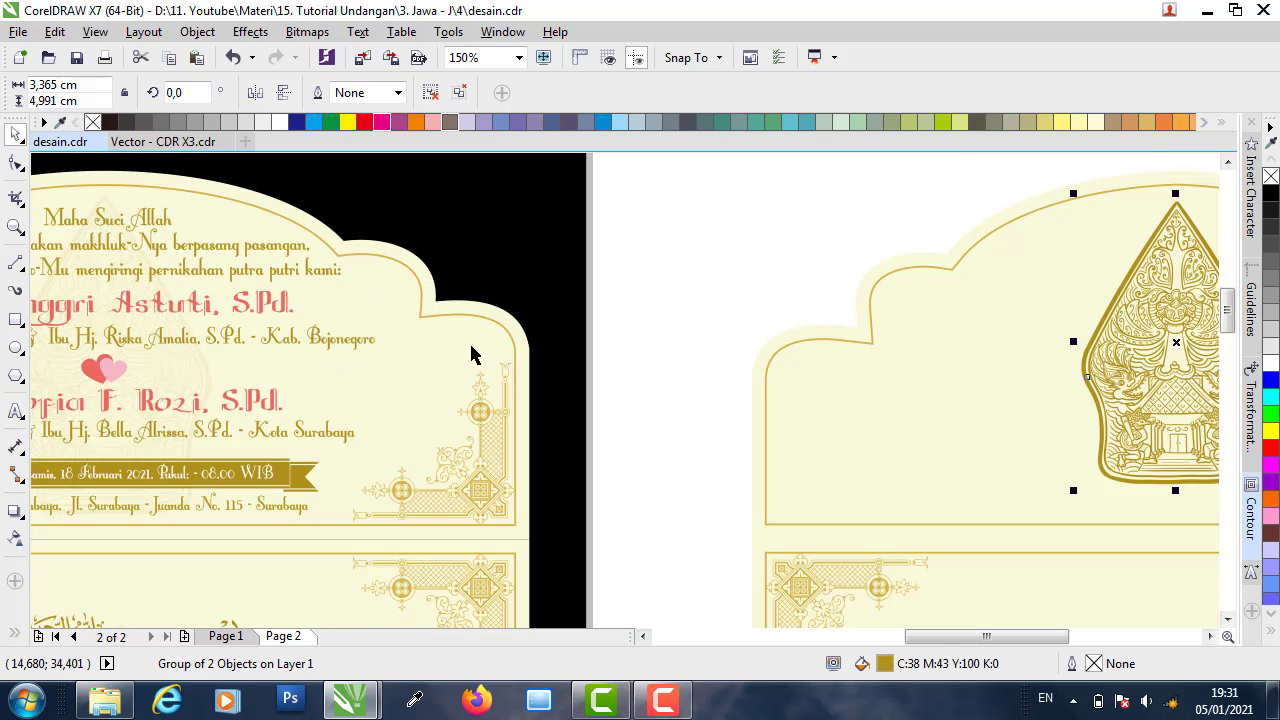
scroll(828, 354, "down", 2)
scroll(1134, 334, "up", 2)
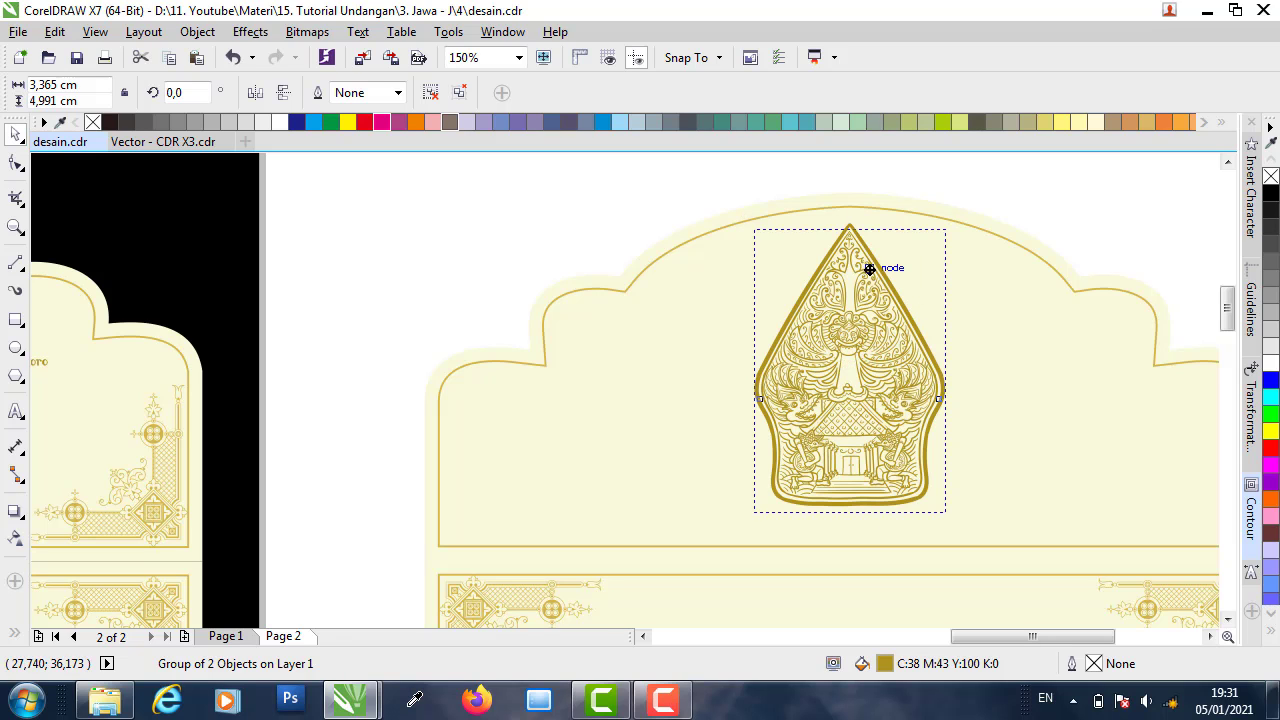
left_click_drag(870, 276, 870, 288)
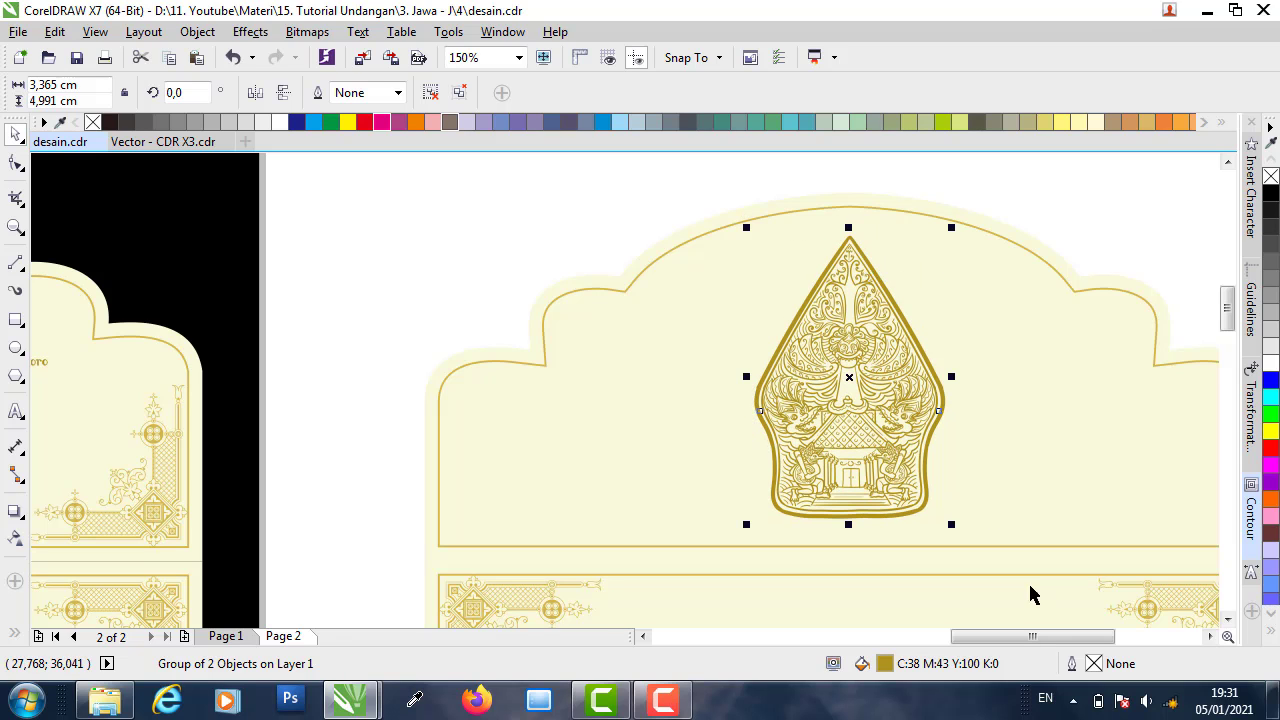
- Recolour the flap's gunungan as a faint watermark, sampling the cream background and darkening it slightly to C:7 M:0 Y:31 K:0
double_click(886, 665)
left_click(294, 374)
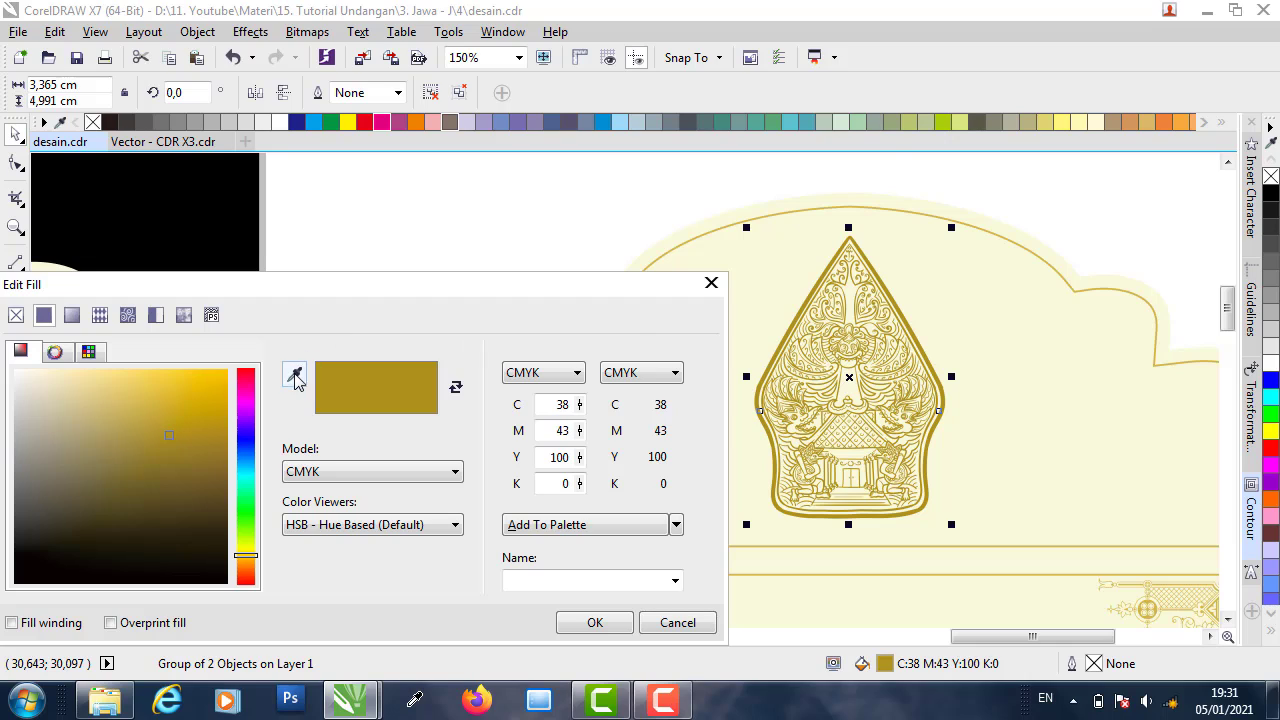
left_click(784, 262)
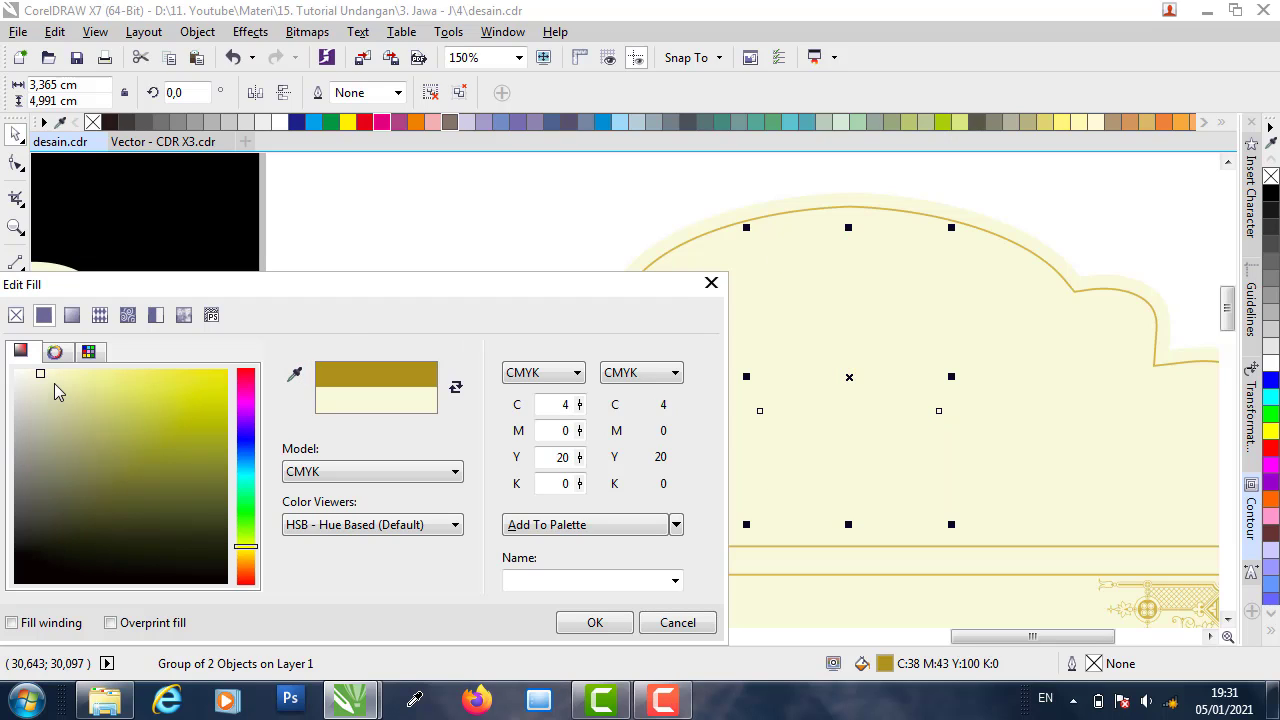
left_click_drag(53, 376, 63, 383)
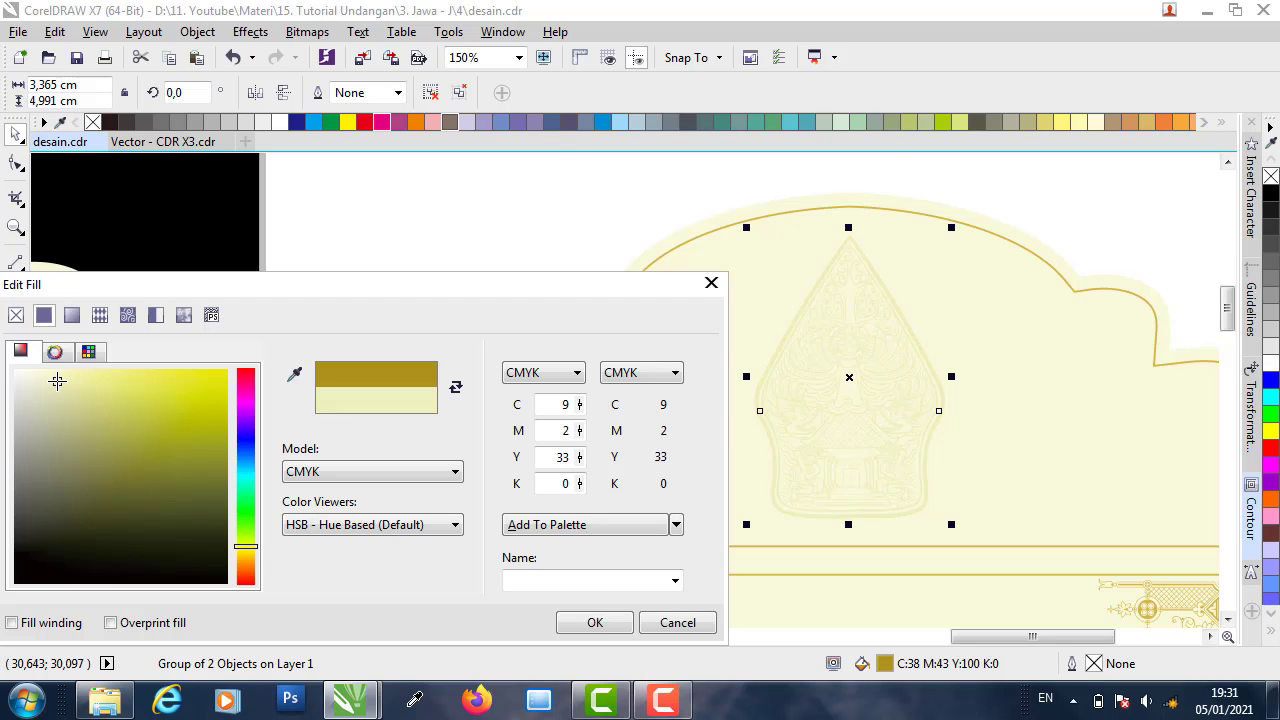
left_click_drag(52, 380, 56, 376)
left_click(598, 623)
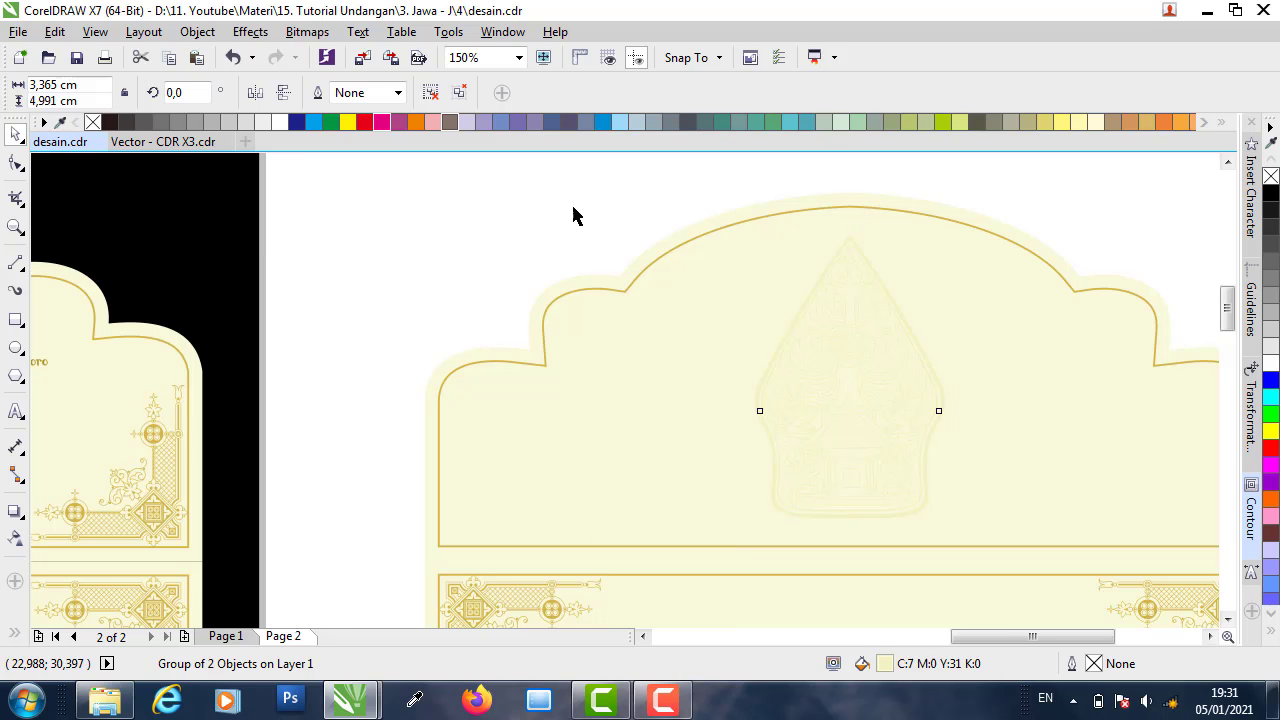
left_click(592, 218)
- Duplicate the faint gunungan onto the blank middle panel and enlarge it to about 7.0 by 10.4 cm
scroll(612, 244, "down", 2)
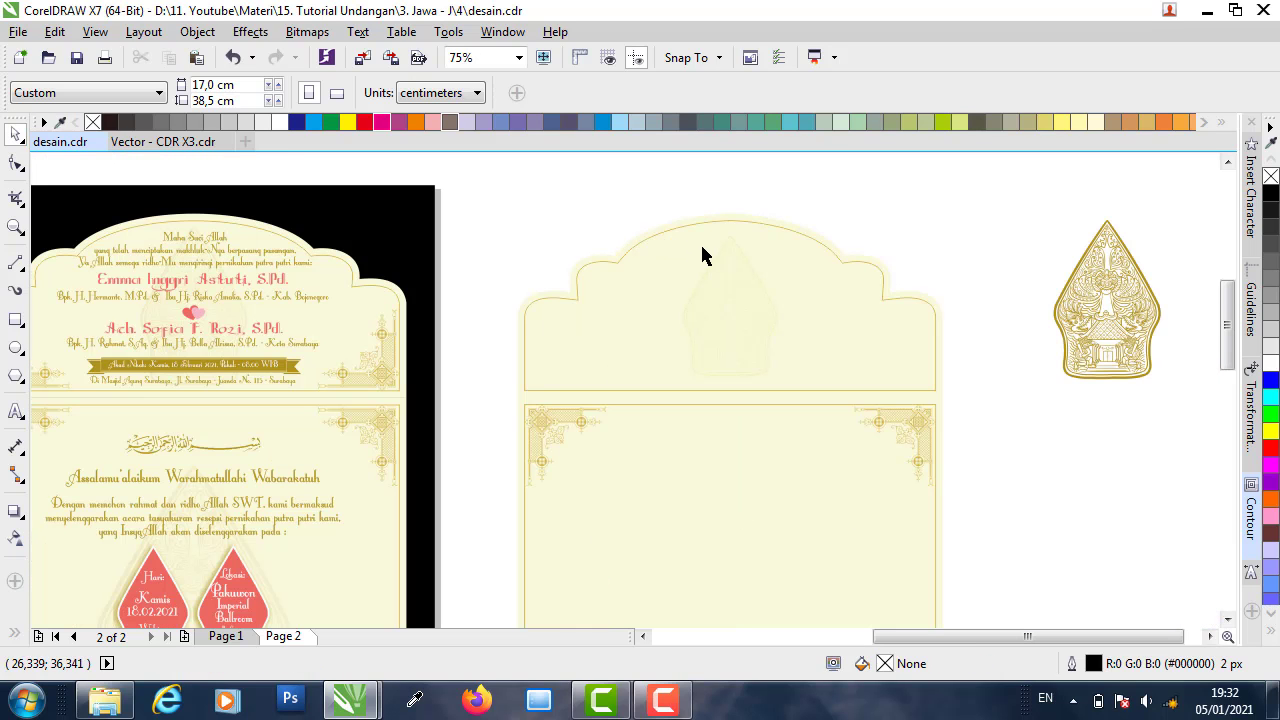
scroll(743, 258, "down", 2)
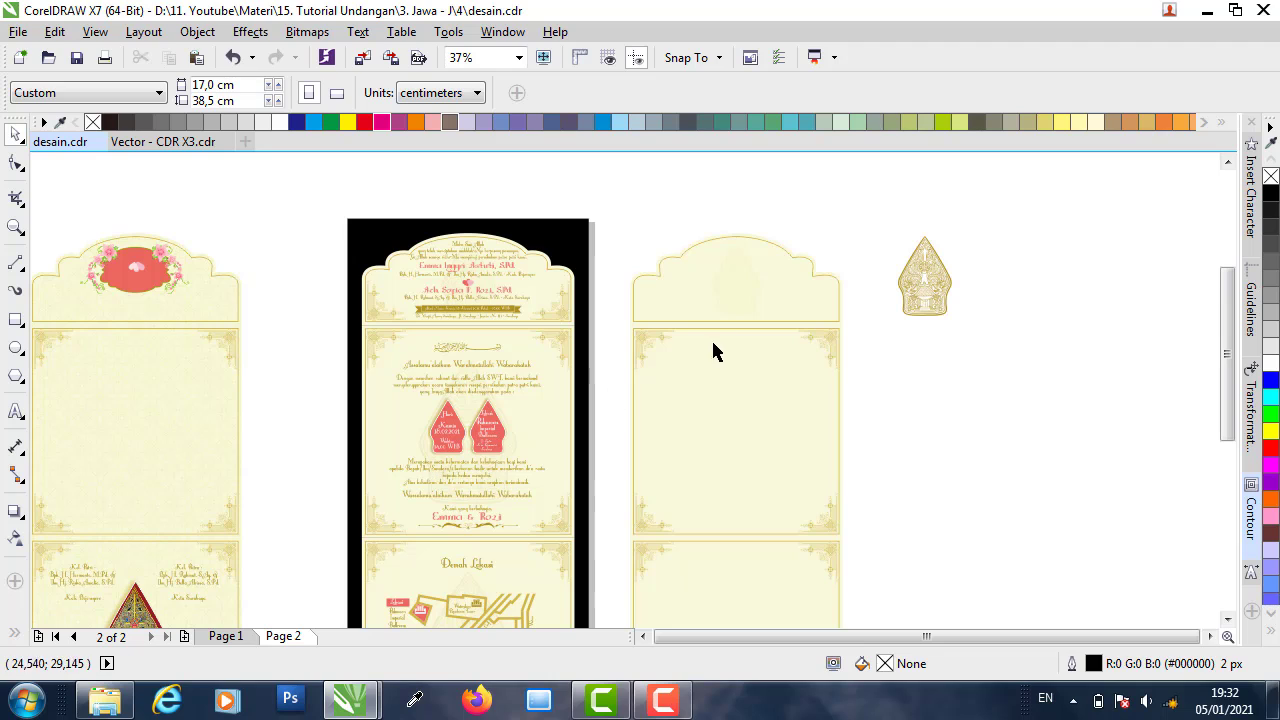
left_click_drag(740, 280, 766, 428)
left_click_drag(766, 381, 808, 343)
scroll(740, 425, "up", 2)
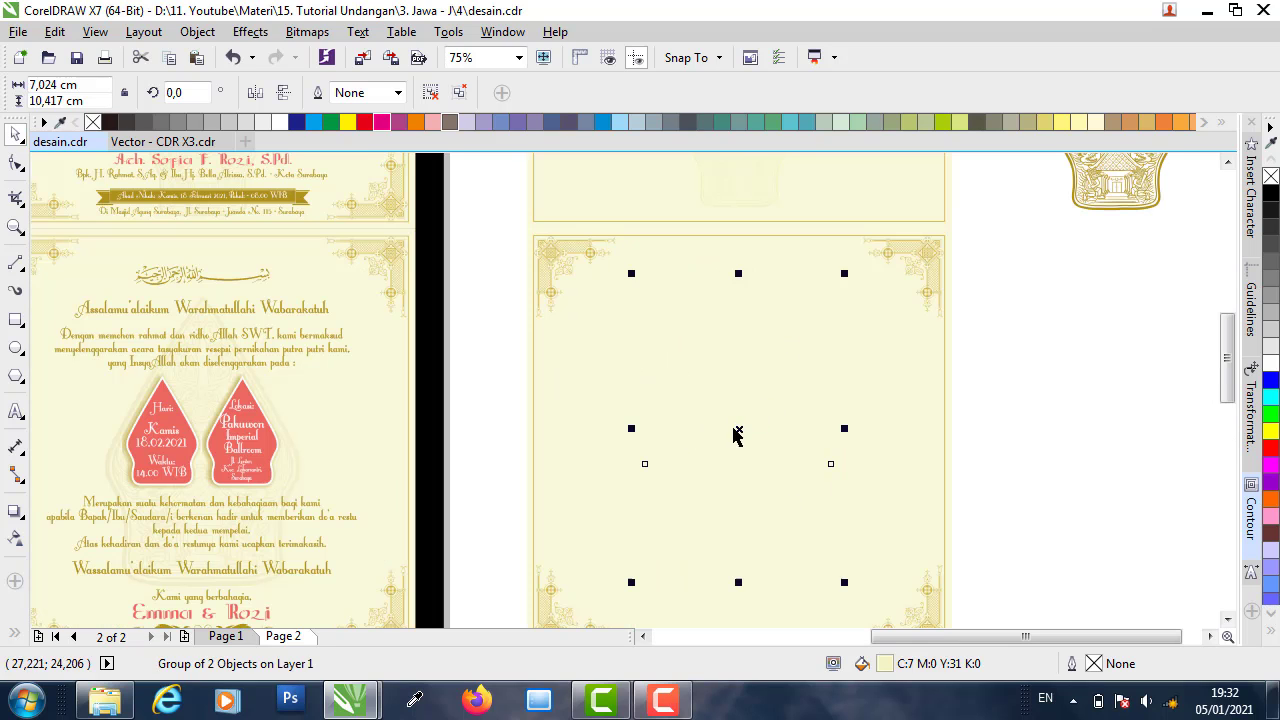
- Move the enlarged gunungan off the middle panel, group that panel's objects and order the group behind the gunungan
left_click_drag(740, 425, 1001, 428)
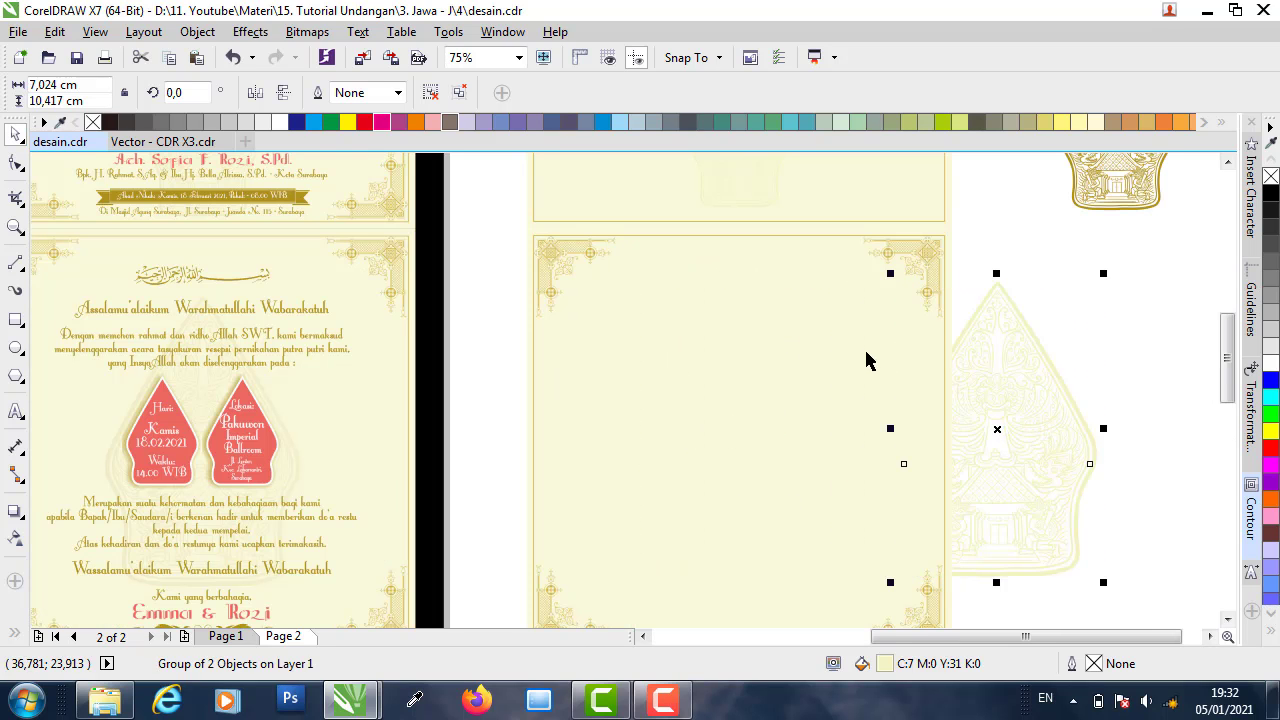
scroll(625, 288, "down", 2)
left_click_drag(679, 279, 911, 516)
right_click(814, 386)
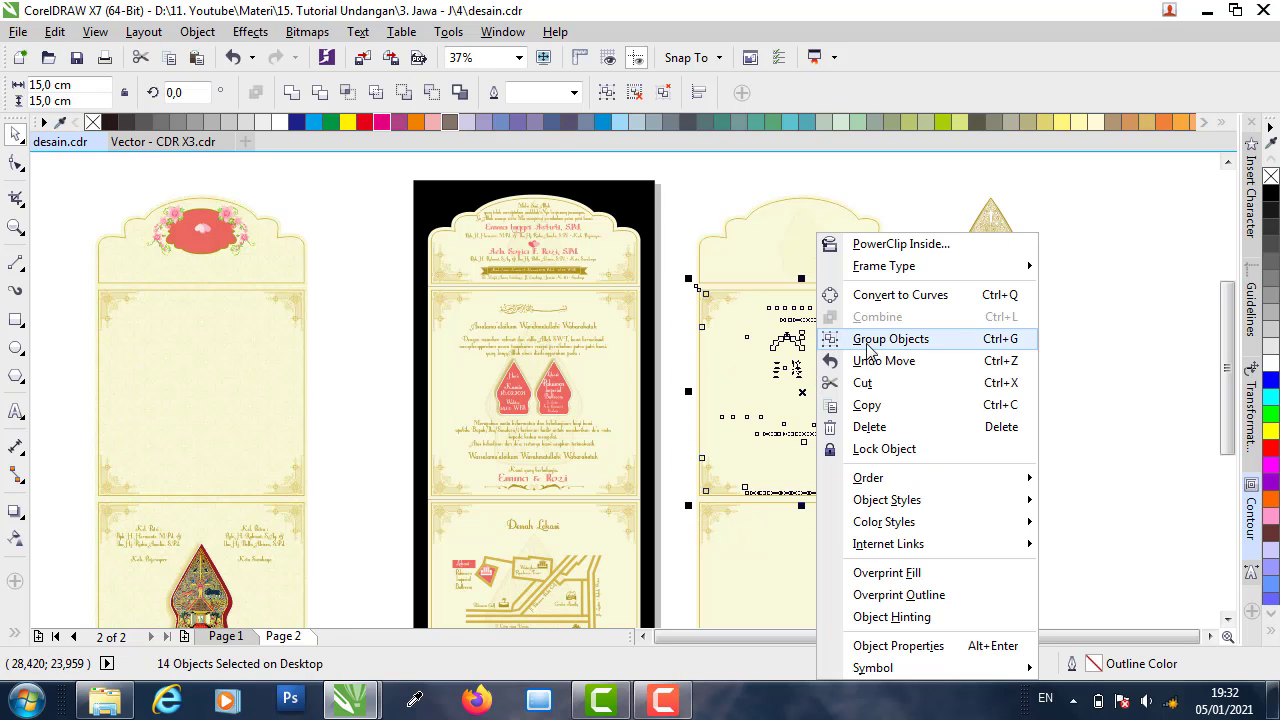
key("Escape")
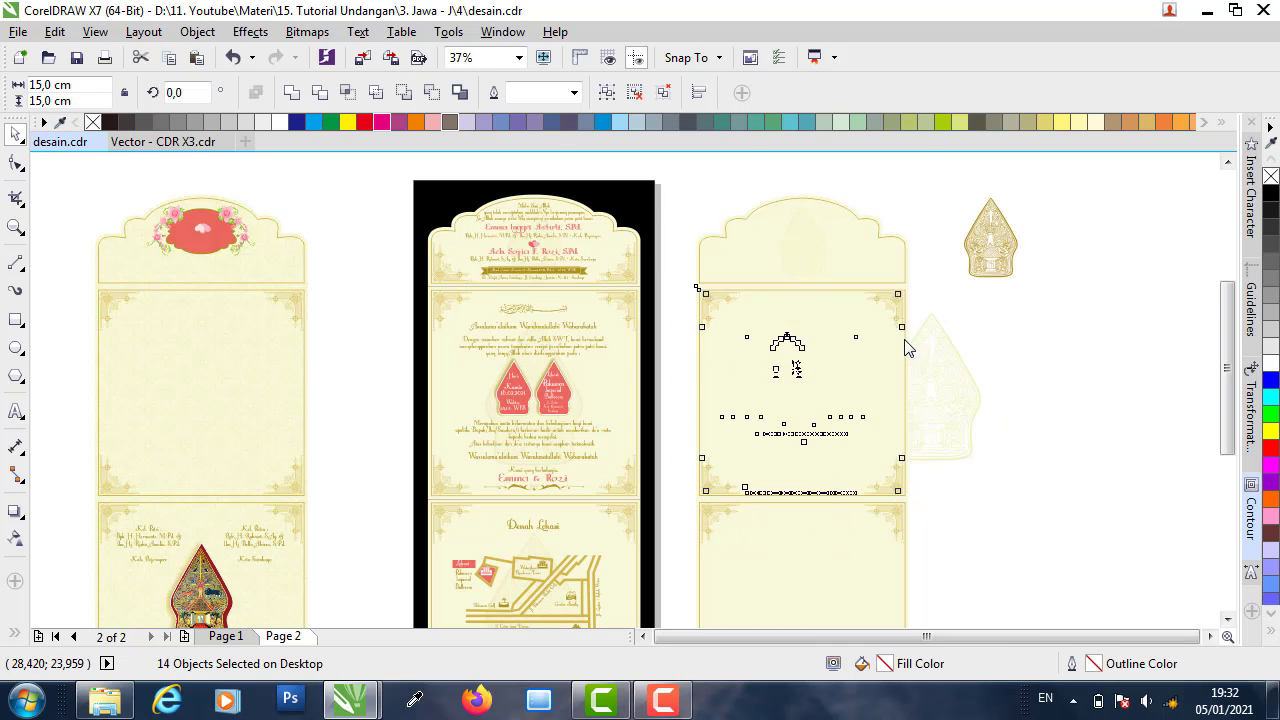
key("ctrl+g")
right_click(815, 363)
mouse_move(903, 483)
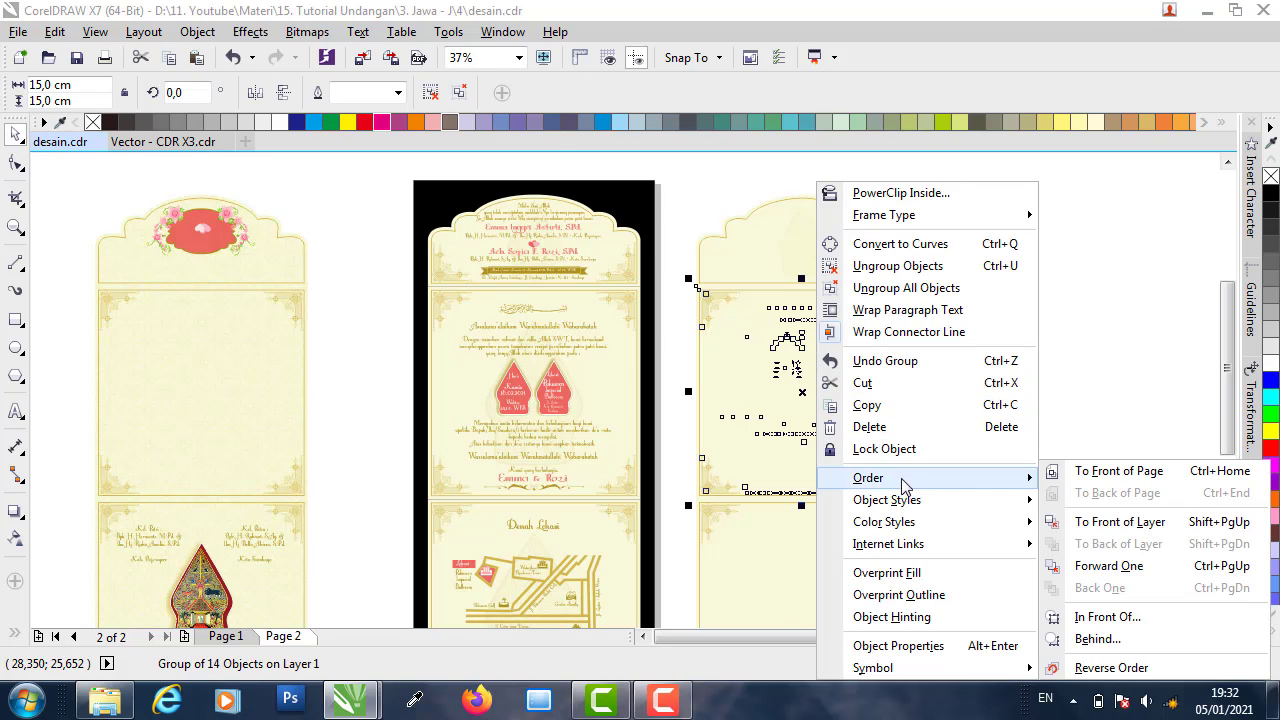
left_click(1103, 617)
left_click(931, 377)
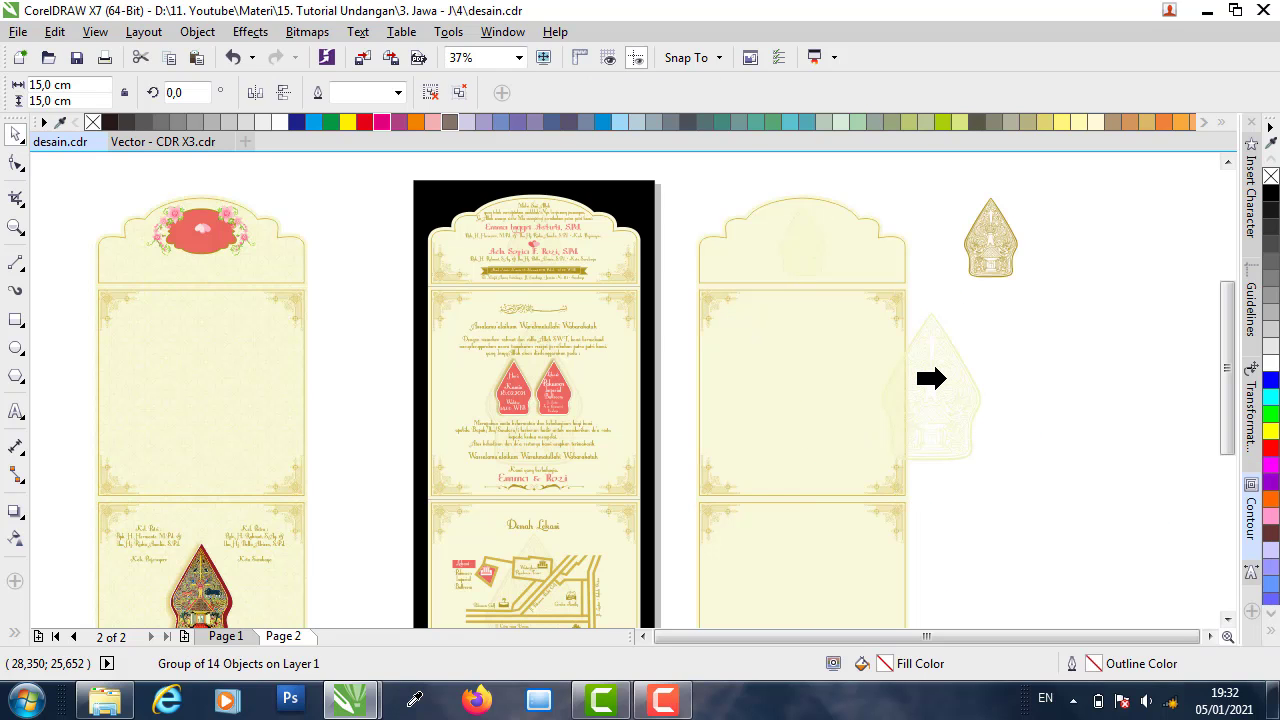
- Move the faint gunungan back onto the blank middle panel and centre it on the panel
left_click(957, 371)
left_click_drag(957, 371, 883, 345)
left_click(900, 348, "shift")
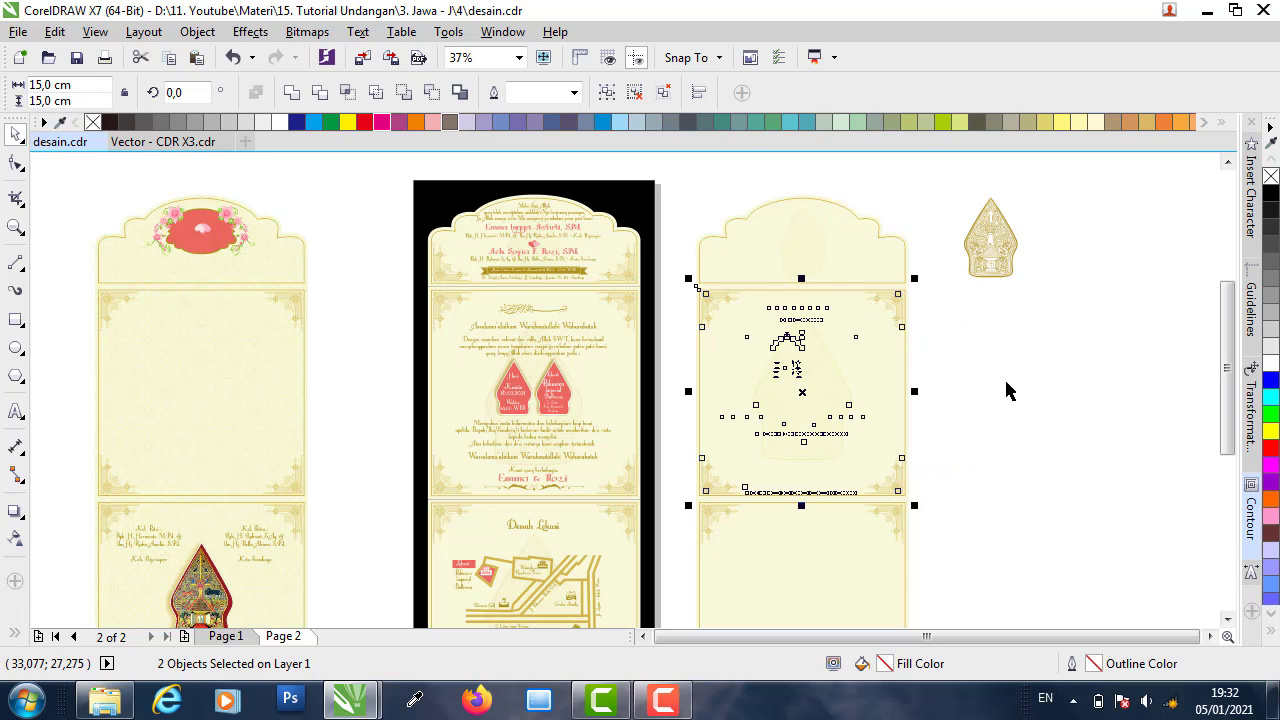
key("c")
key("Escape")
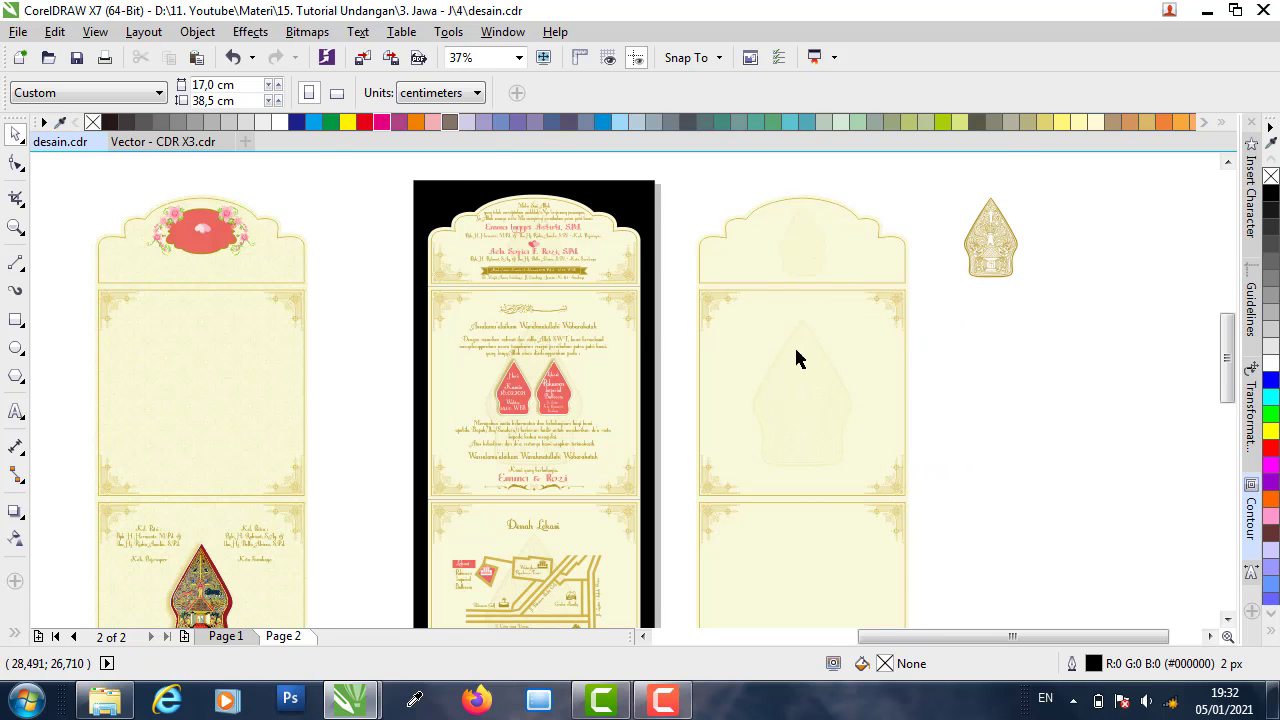
- Ungroup the blank middle panel and delete the leftover hidden objects in its upper part
scroll(794, 345, "up", 2)
left_click(742, 368)
left_click(600, 268)
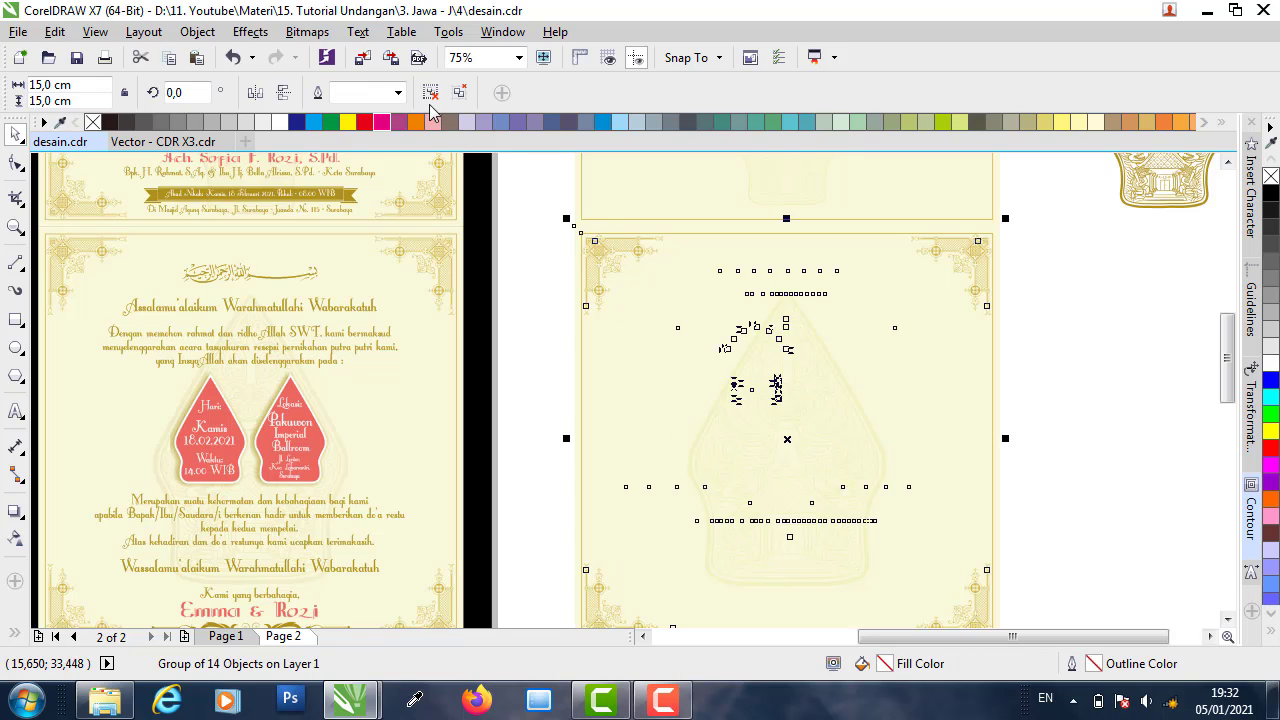
key("ctrl+u")
left_click(551, 371)
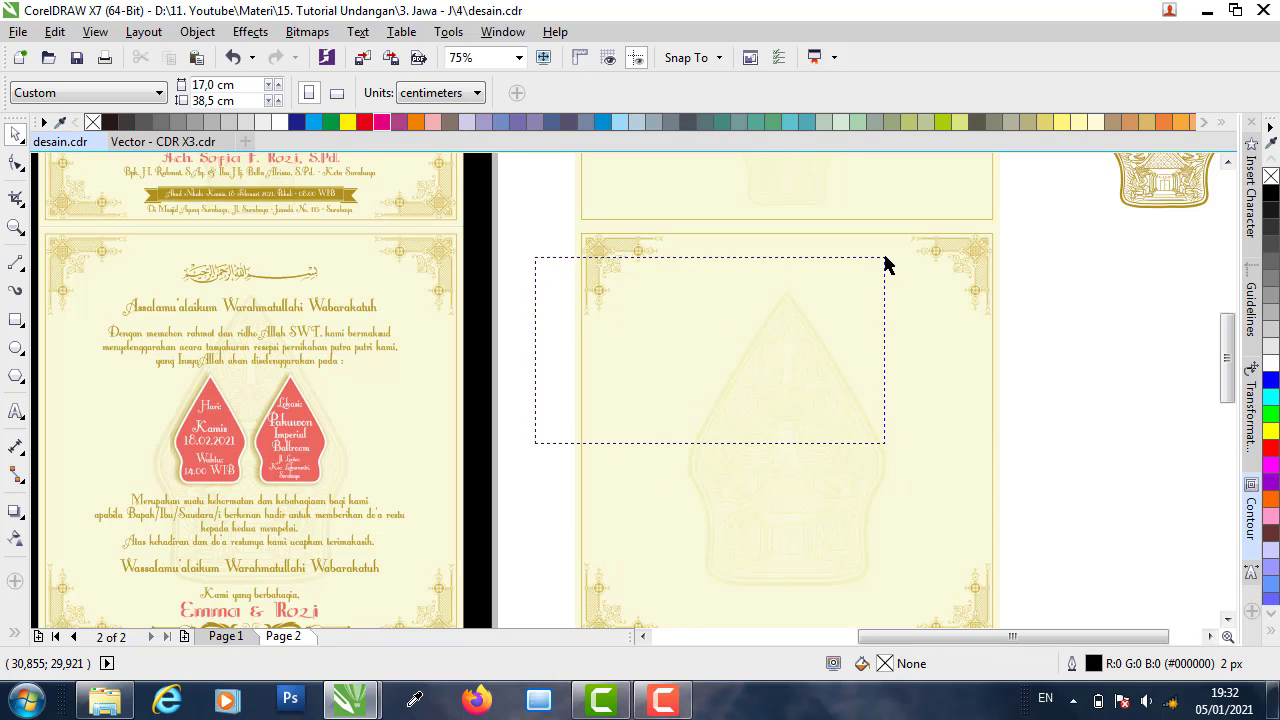
left_click_drag(885, 263, 893, 265)
key("Delete")
- Duplicate the middle panel's faint gunungan and place the copy beside the blank bottom panel
scroll(786, 358, "down", 2)
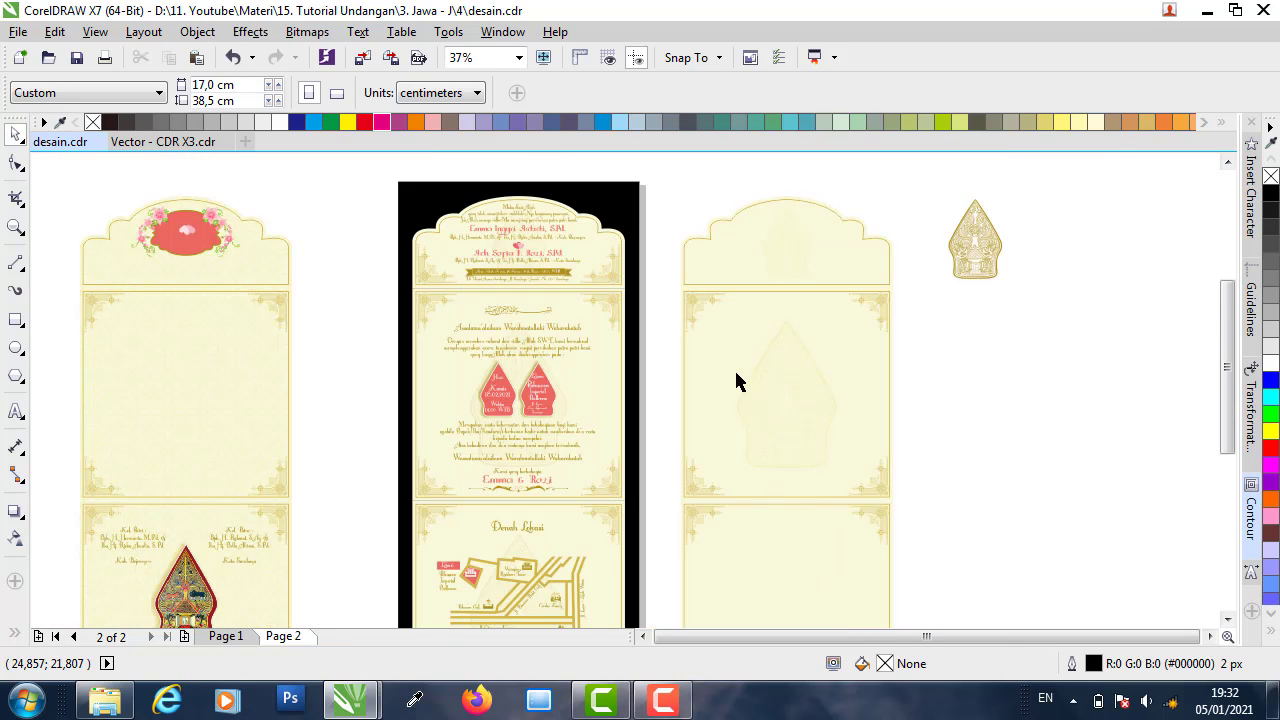
scroll(766, 478, "down", 2)
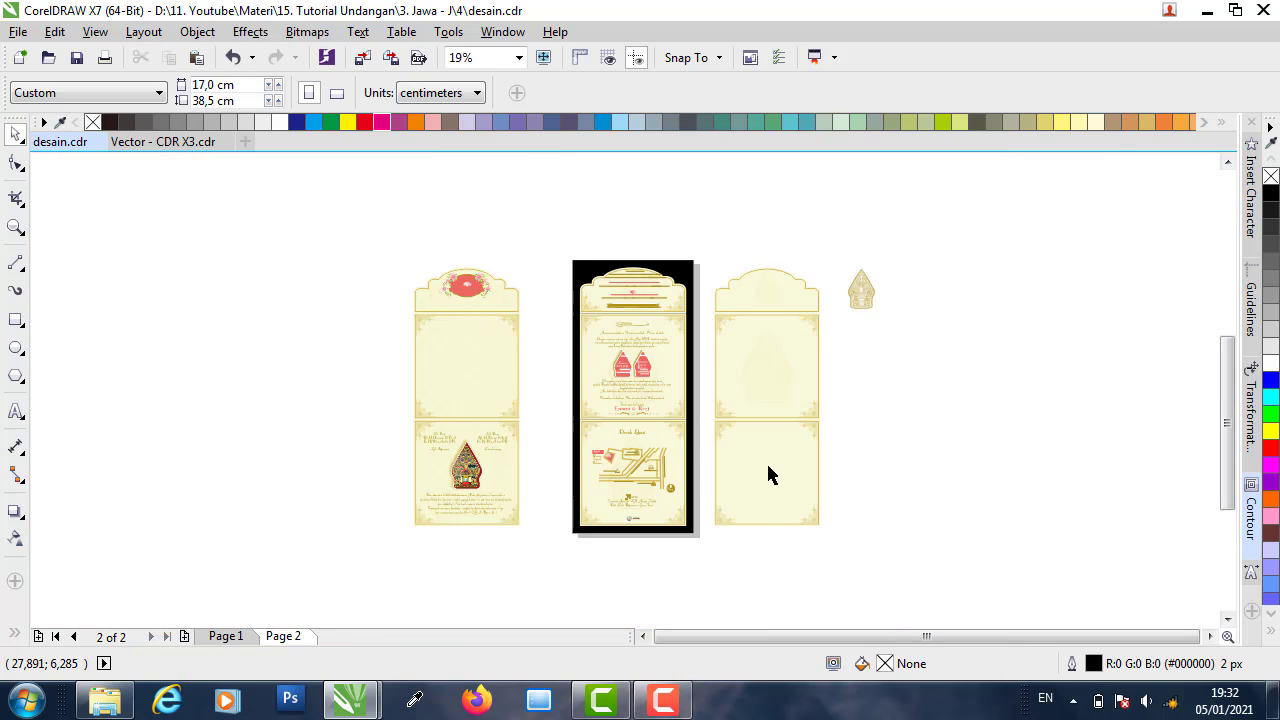
scroll(768, 483, "up", 2)
left_click(782, 287)
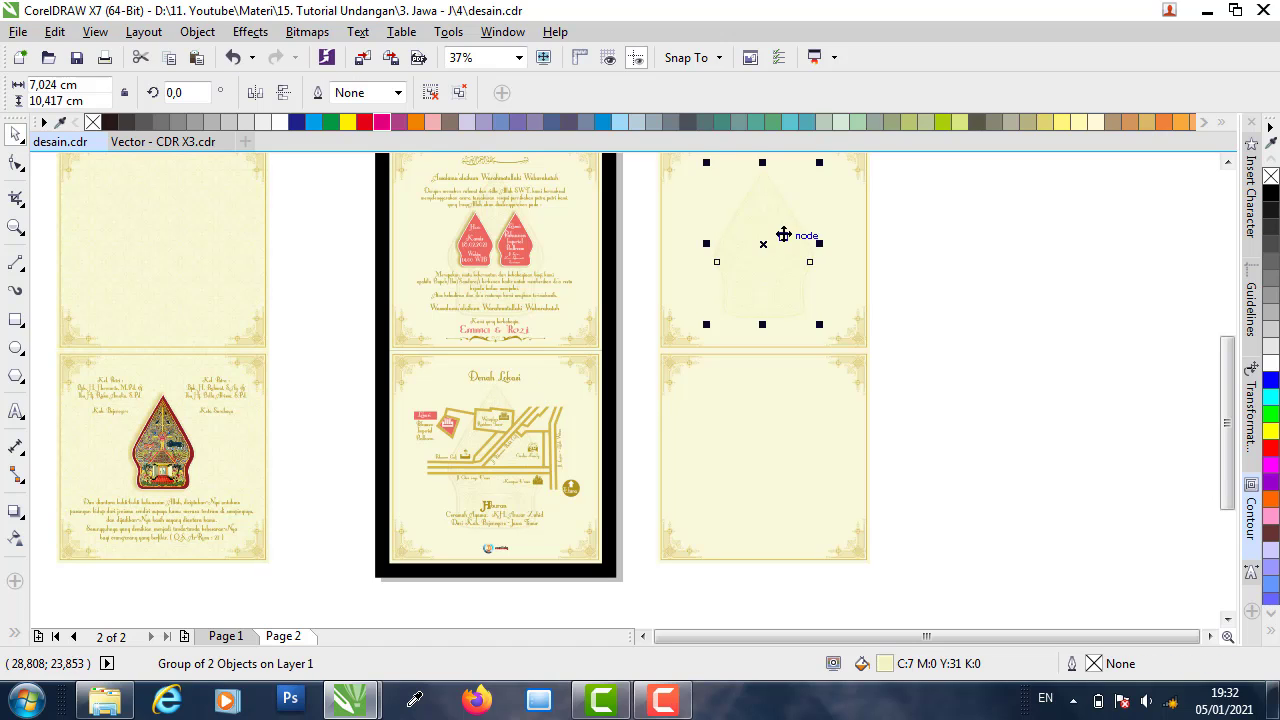
left_click_drag(783, 237, 906, 449)
- Group the blank bottom panel's objects, then move the duplicated gunungan onto the panel and centre it there
left_click_drag(637, 346, 886, 566)
right_click(800, 452)
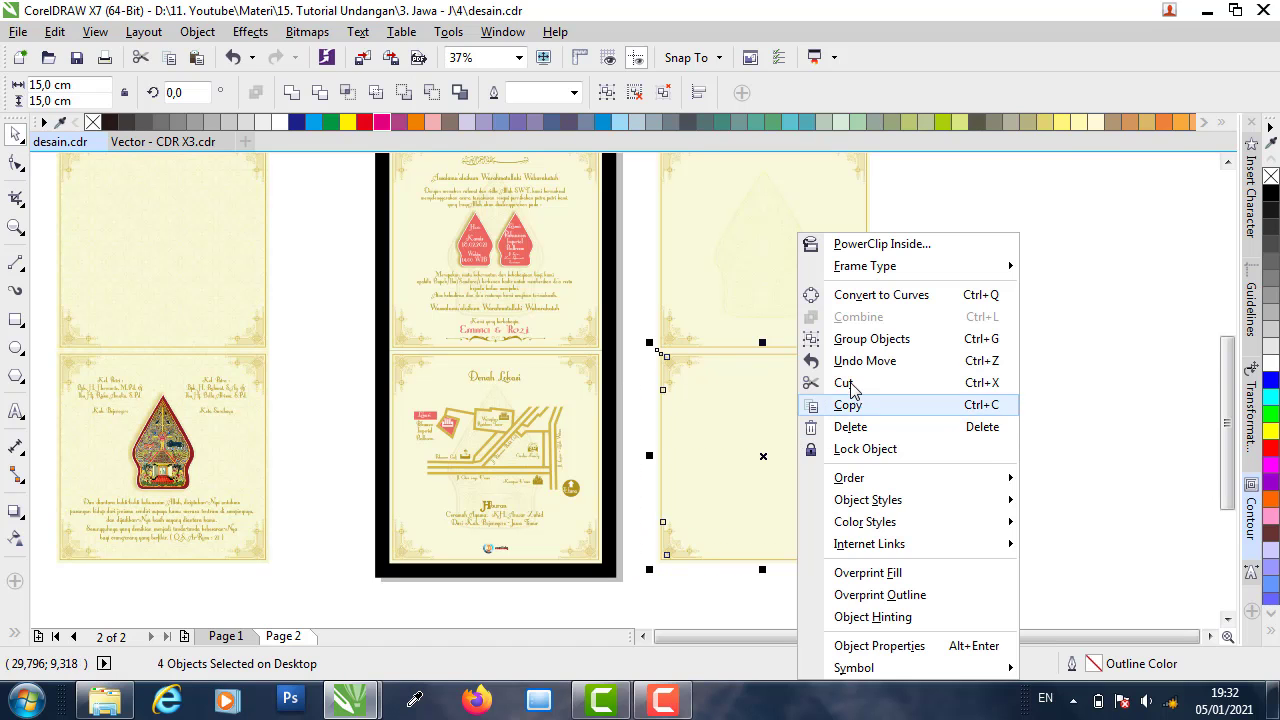
left_click(870, 339)
left_click_drag(920, 446, 760, 440)
left_click(852, 403, "shift")
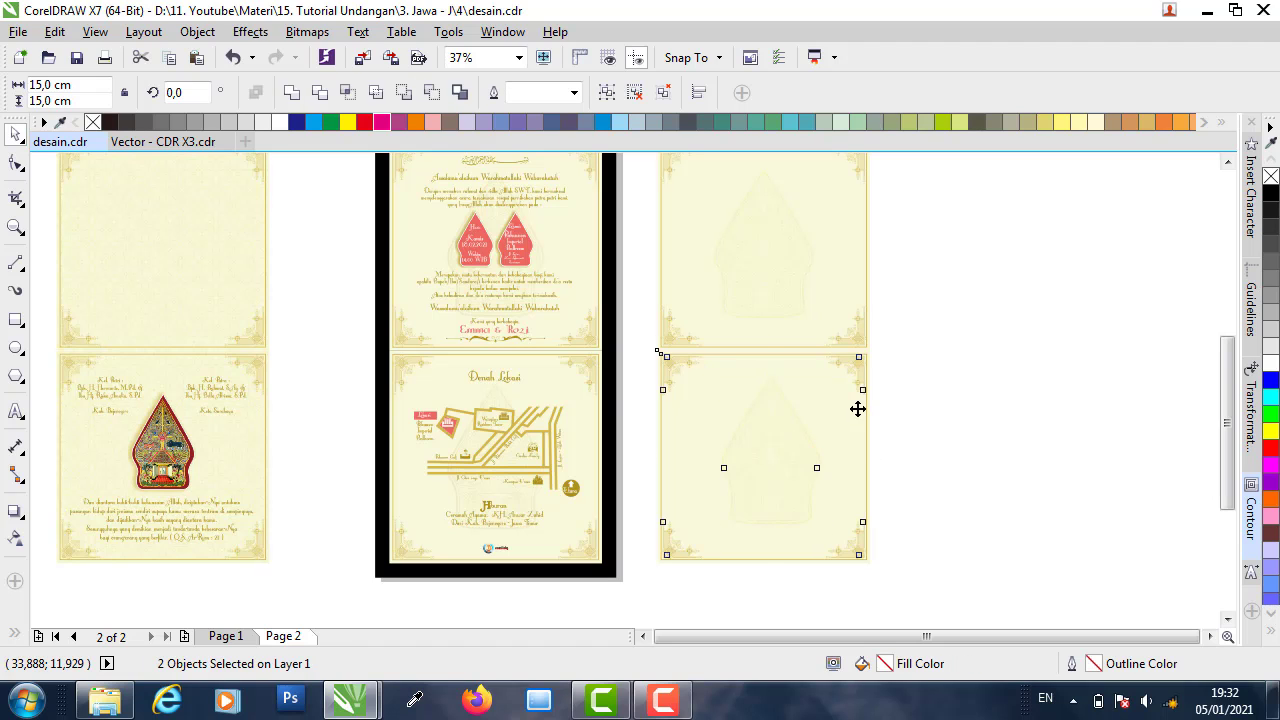
left_click(1006, 388)
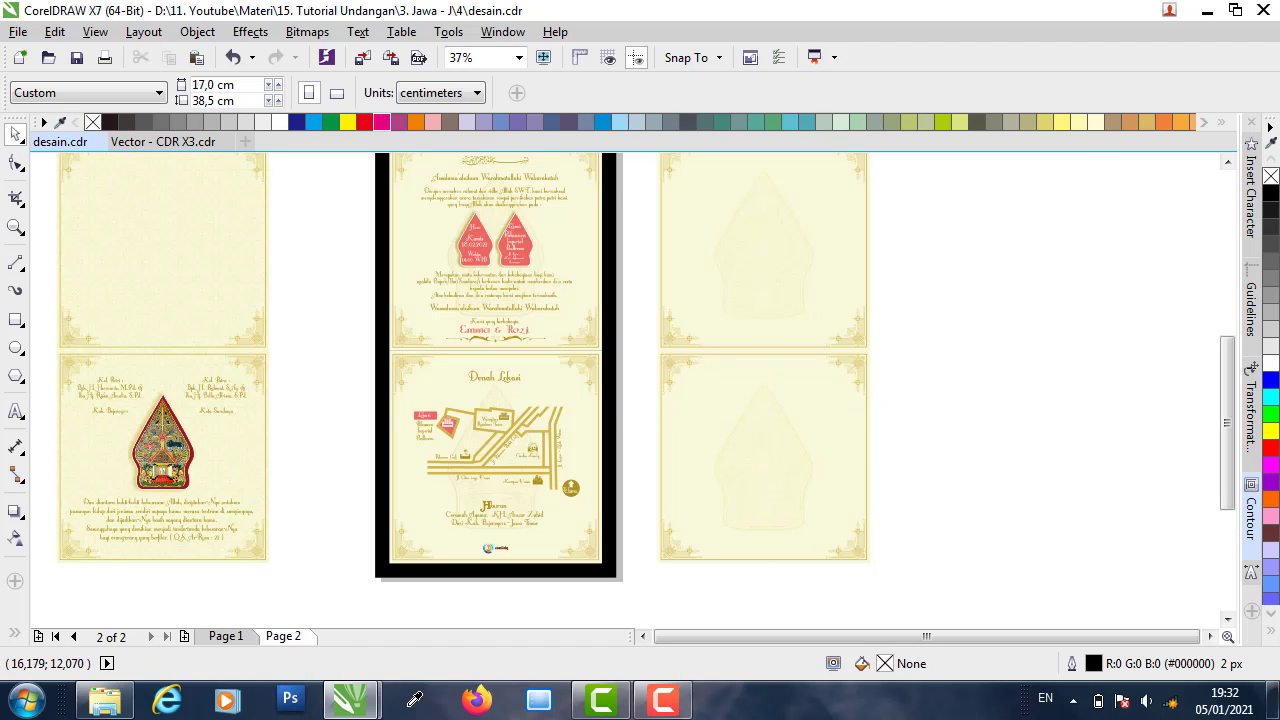
- Ungroup the finished map panel and select its "Denah Lokasi" title to check the font and size
scroll(687, 393, "up", 2)
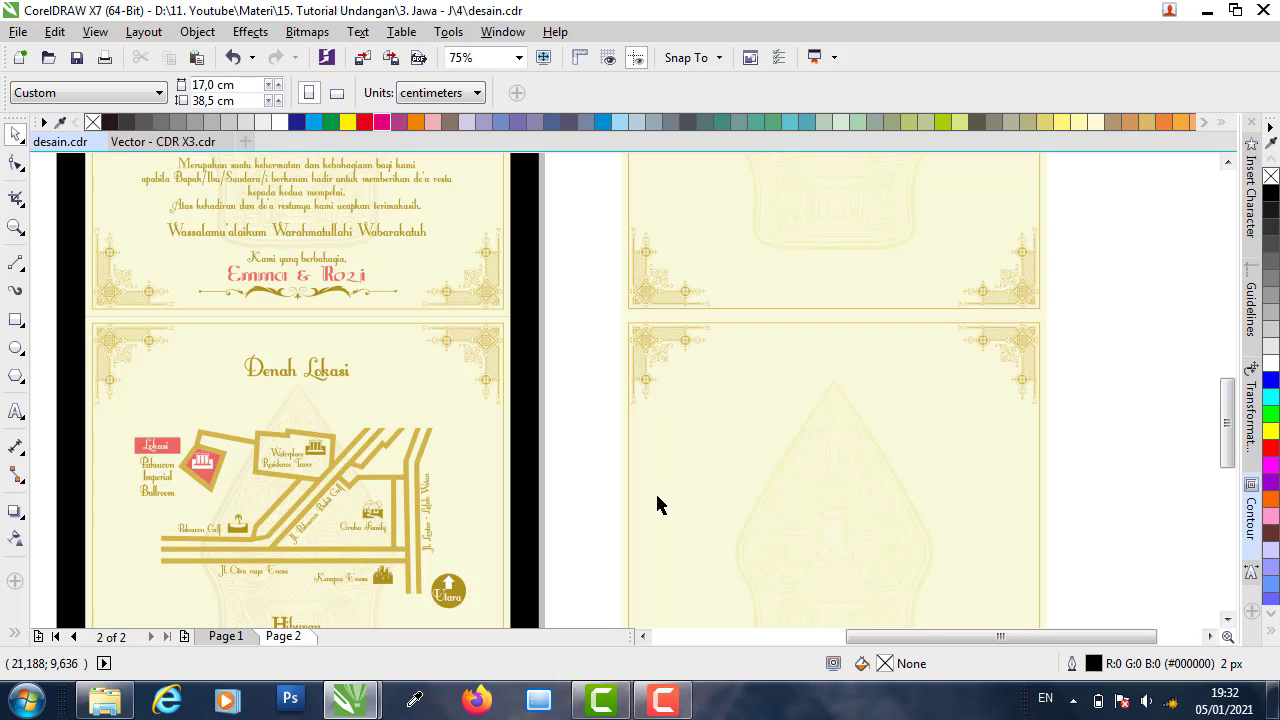
scroll(693, 444, "down", 2)
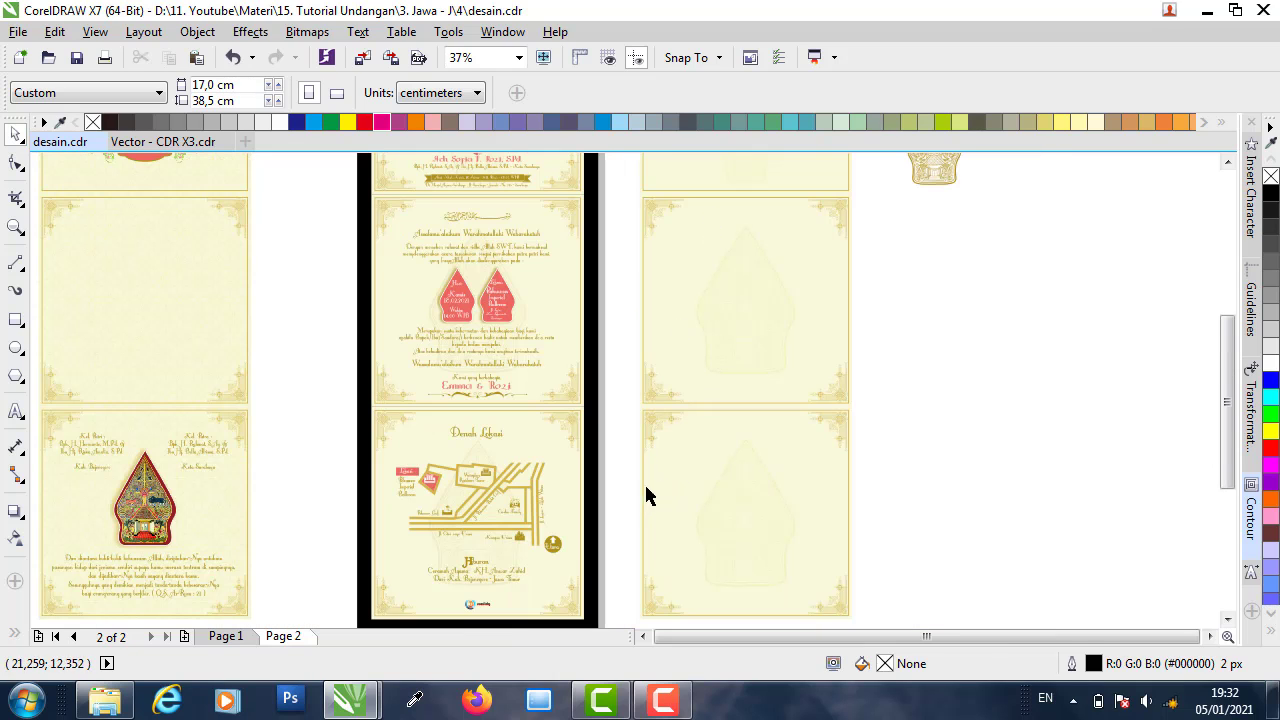
scroll(634, 569, "up", 2)
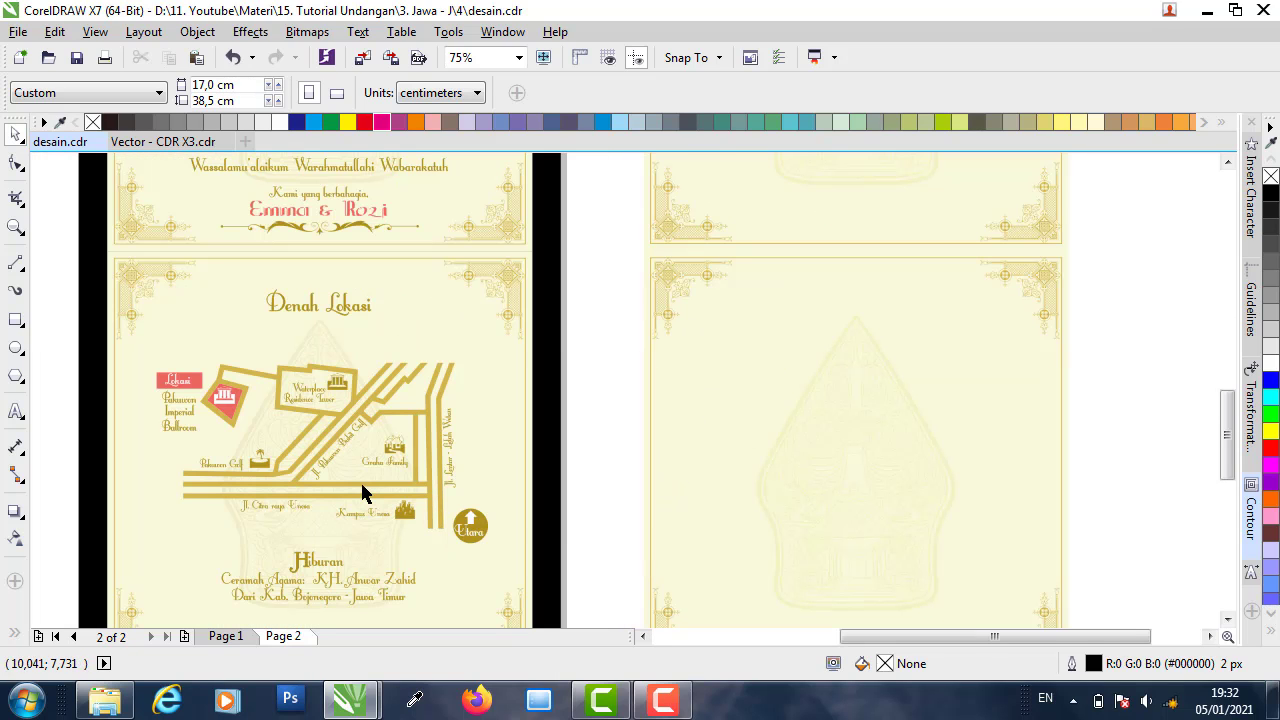
left_click(354, 310)
left_click(430, 92)
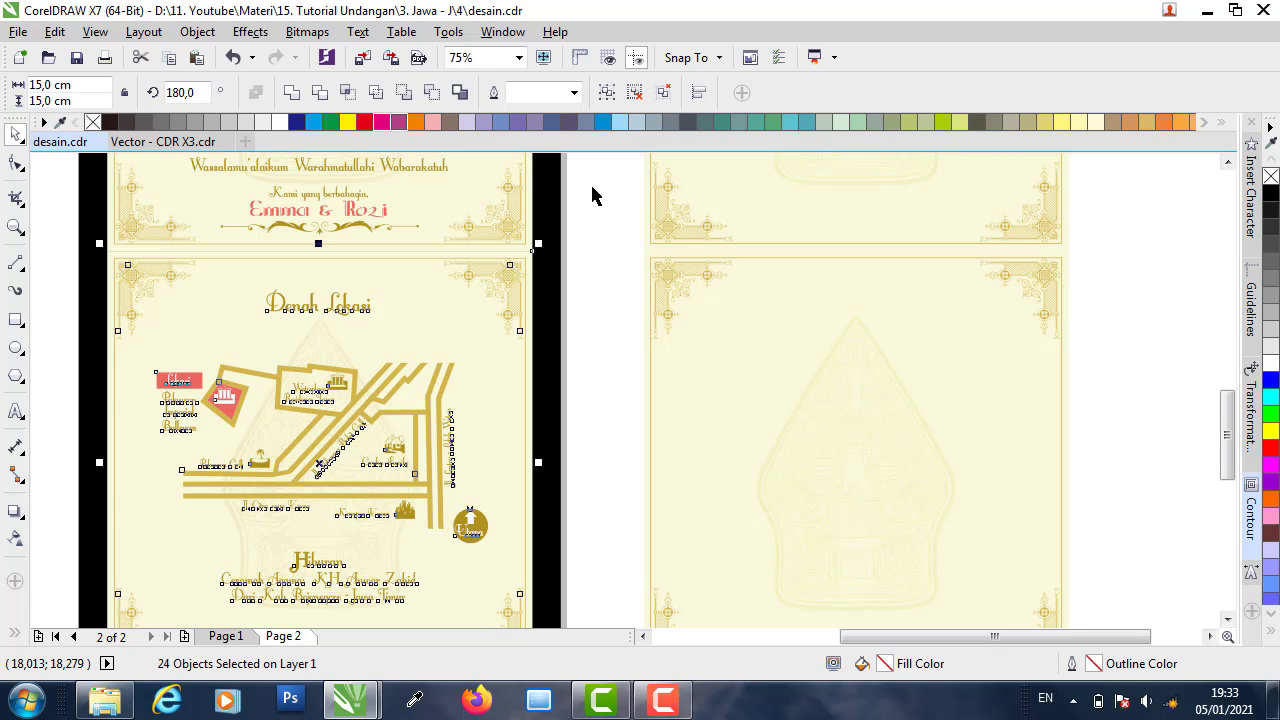
left_click(341, 316)
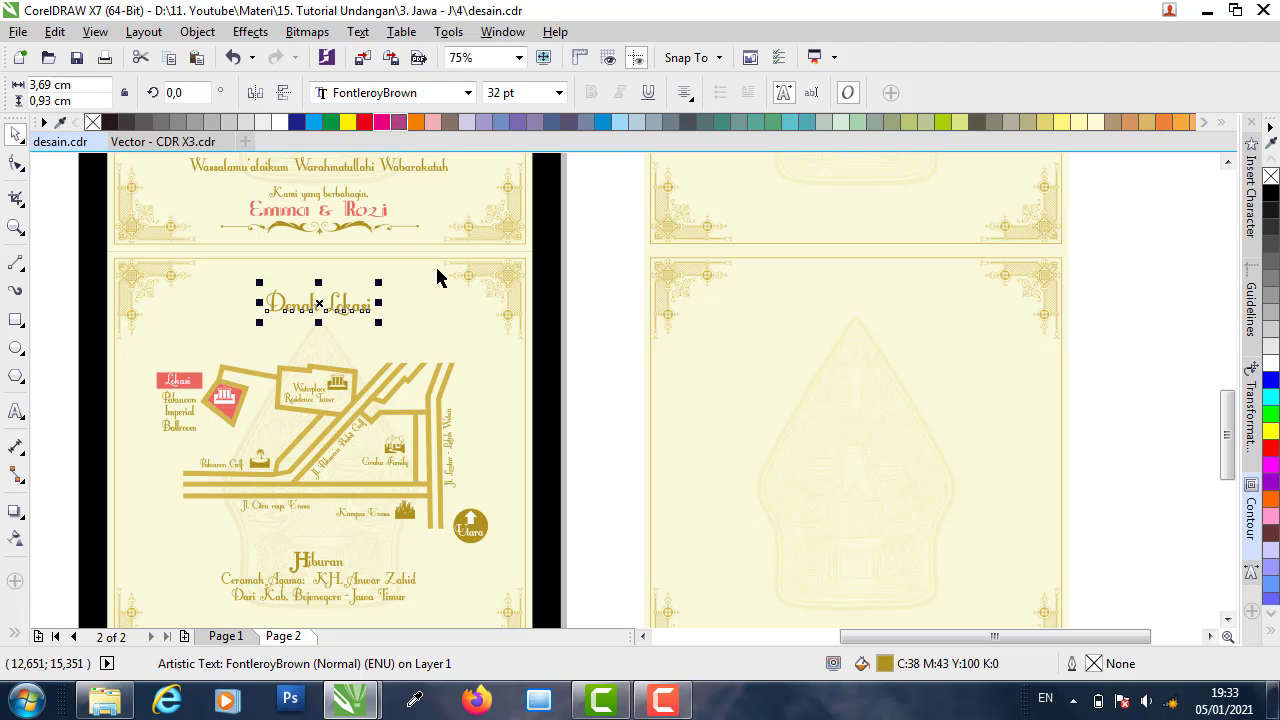
- Examine the Hiburan text and logo on the finished map panel and the "Akad Nikah" ribbon on the finished flap
scroll(432, 285, "down", 2)
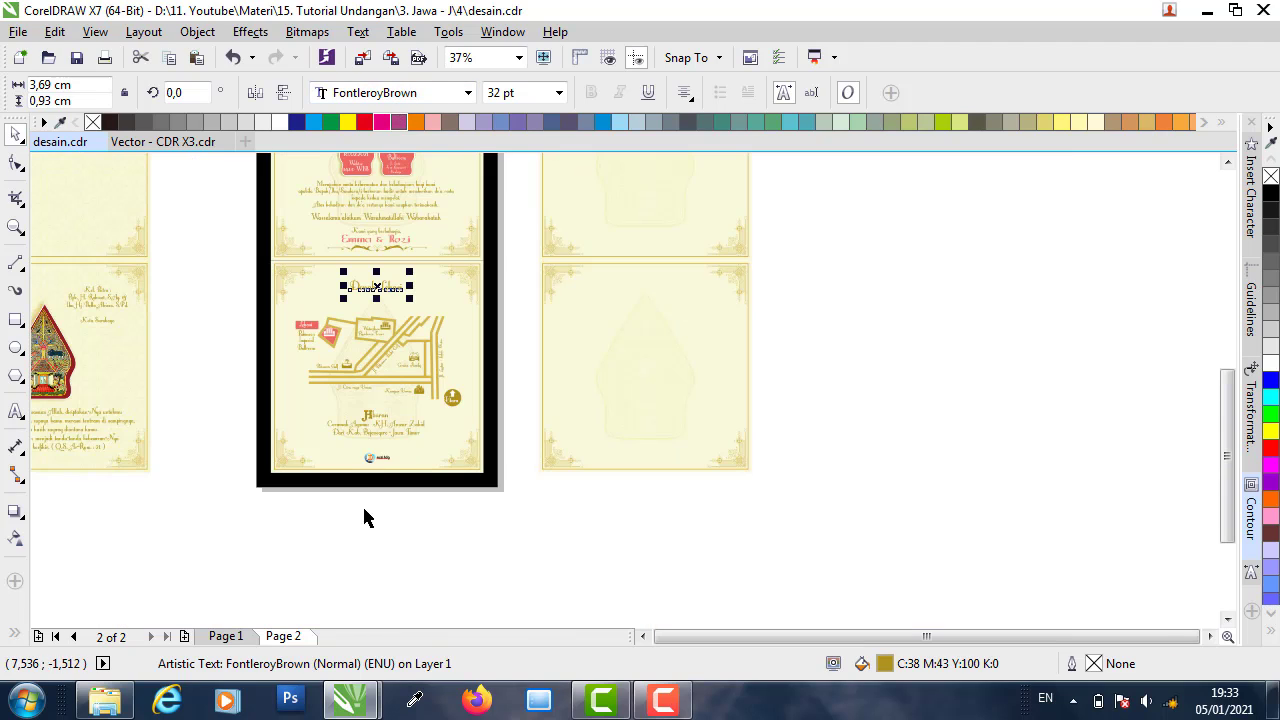
scroll(393, 447, "up", 2)
left_click(397, 410)
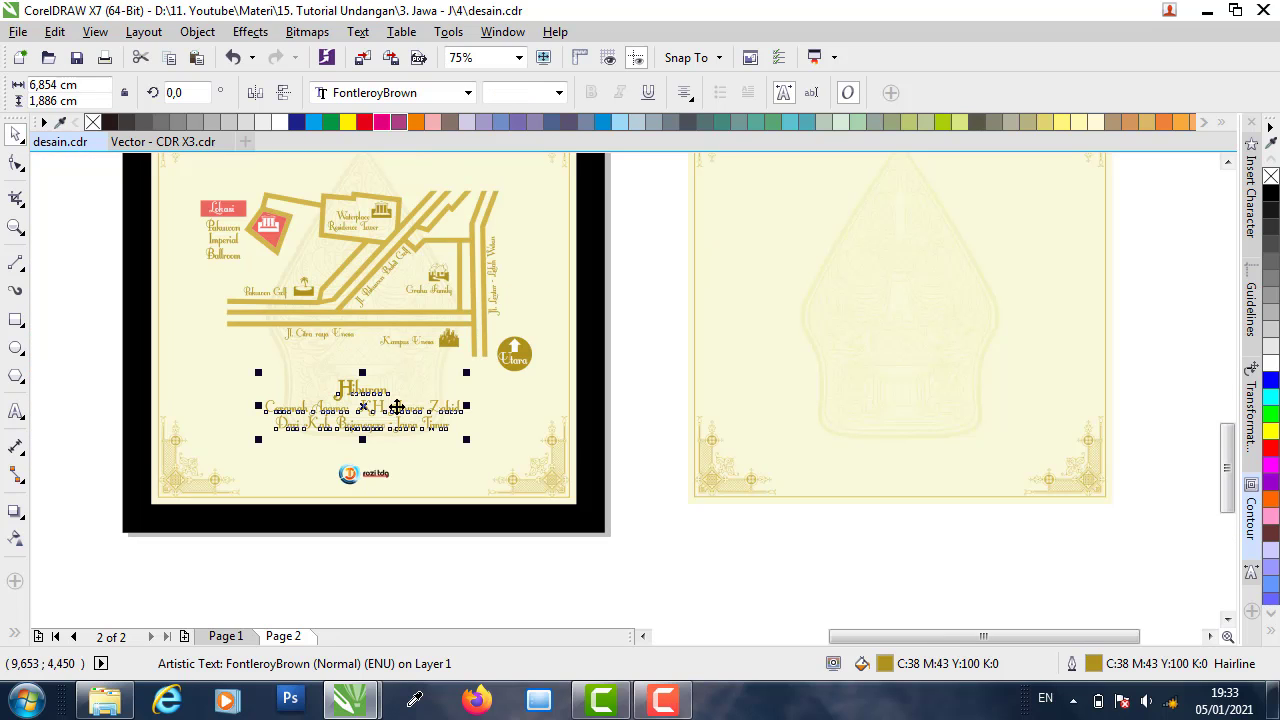
scroll(340, 412, "up", 2)
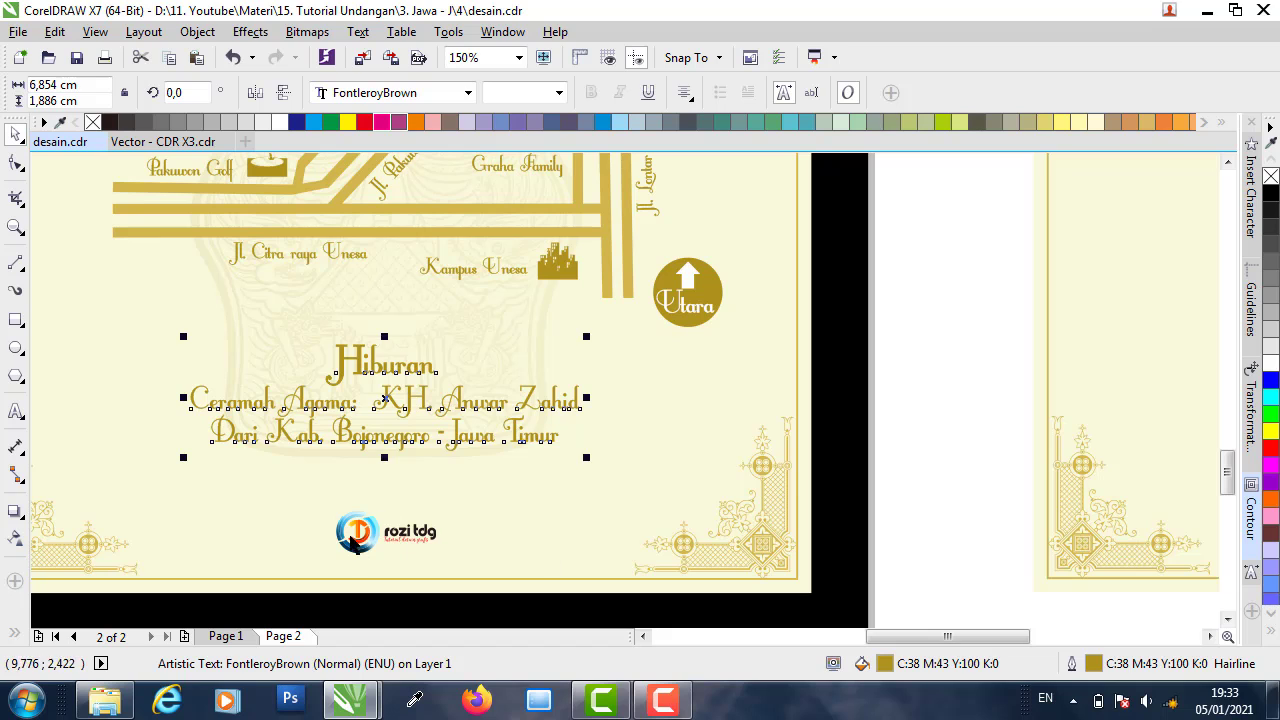
left_click(932, 446)
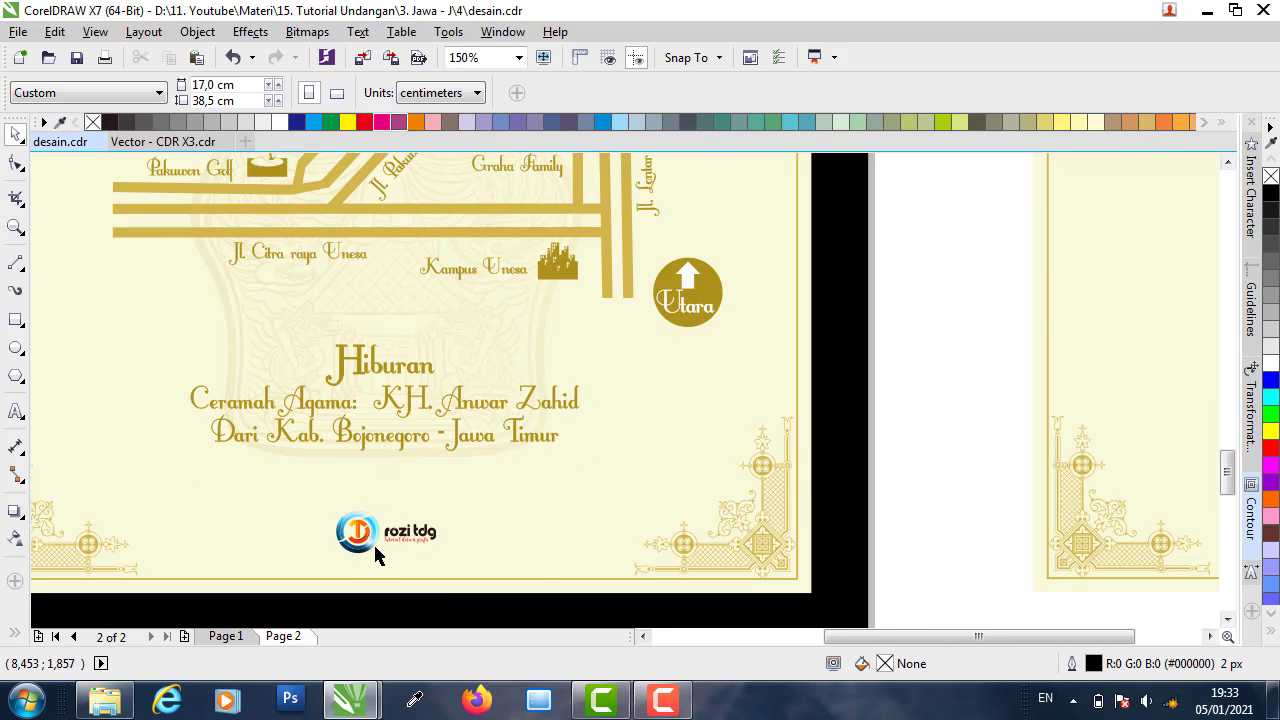
scroll(373, 542, "down", 4)
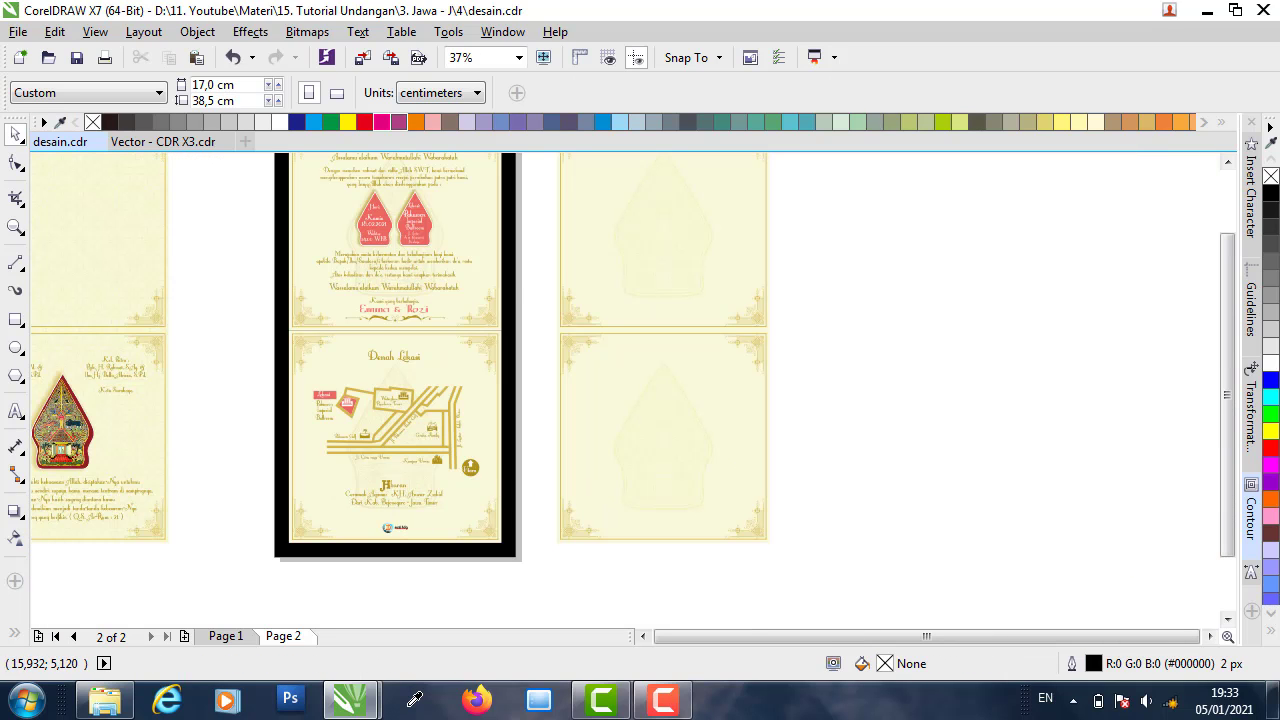
scroll(514, 287, "down", 1)
scroll(510, 278, "up", 3)
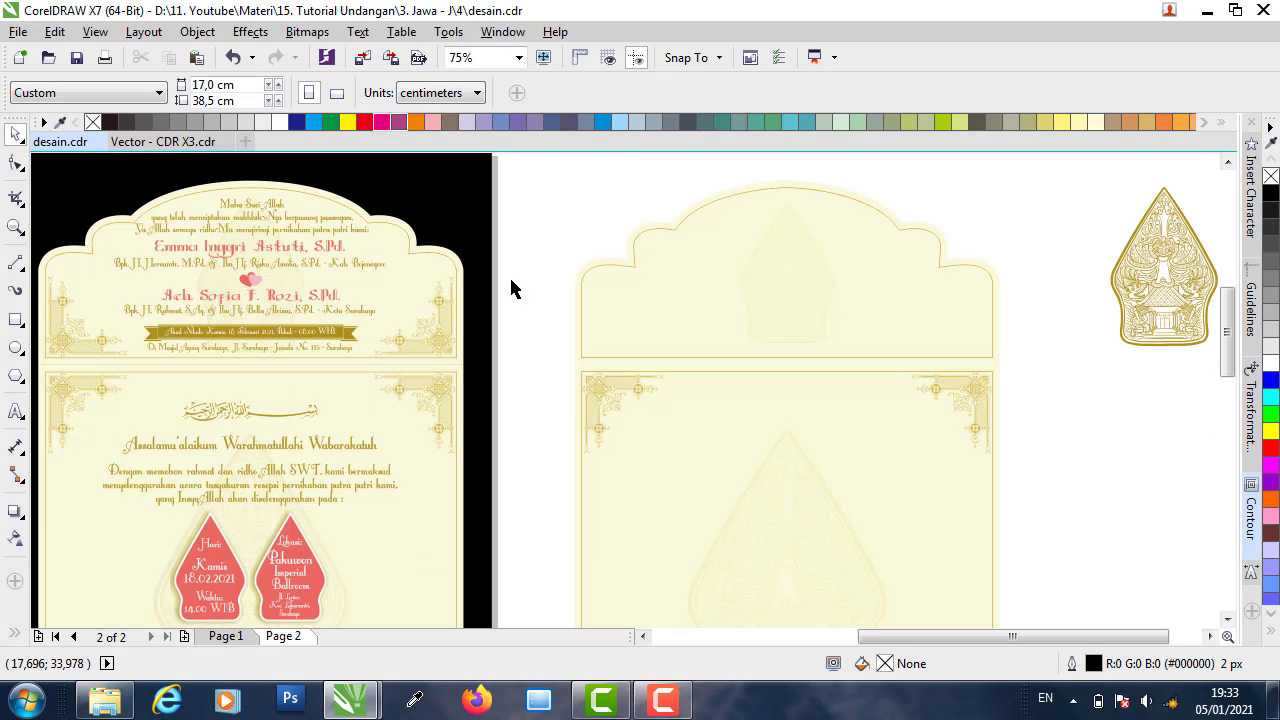
scroll(277, 337, "up", 5)
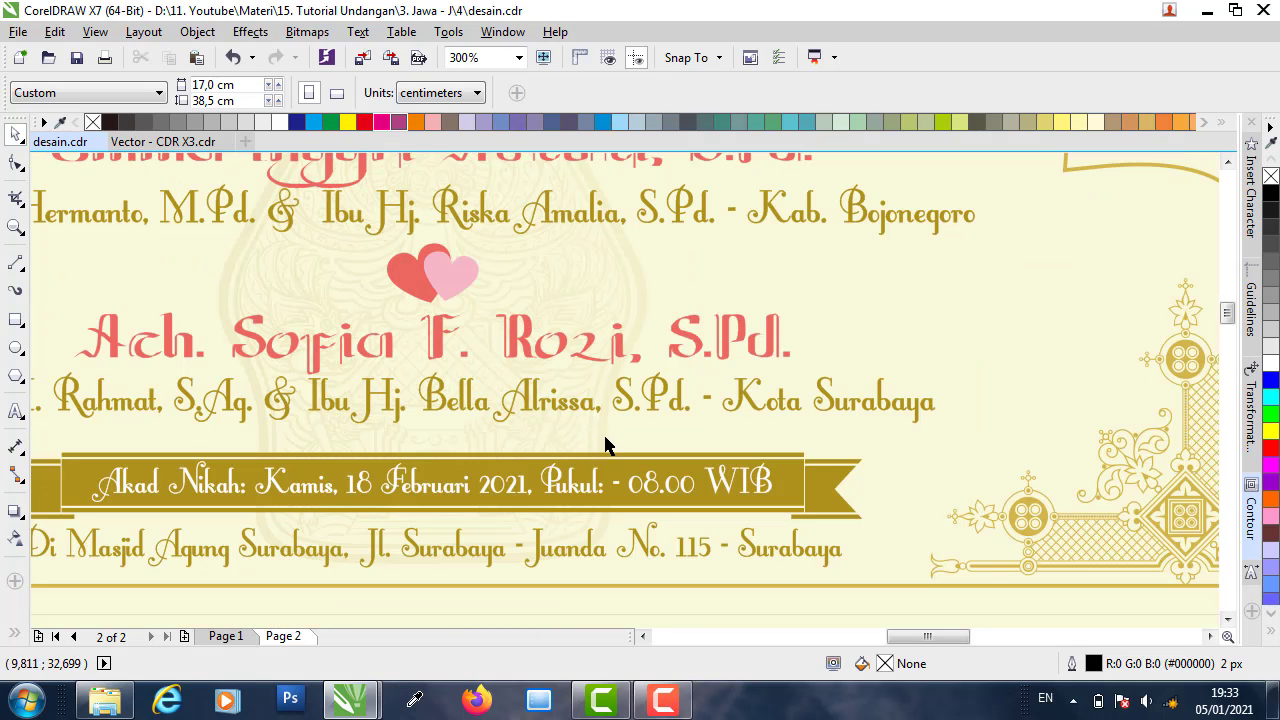
left_click(597, 467)
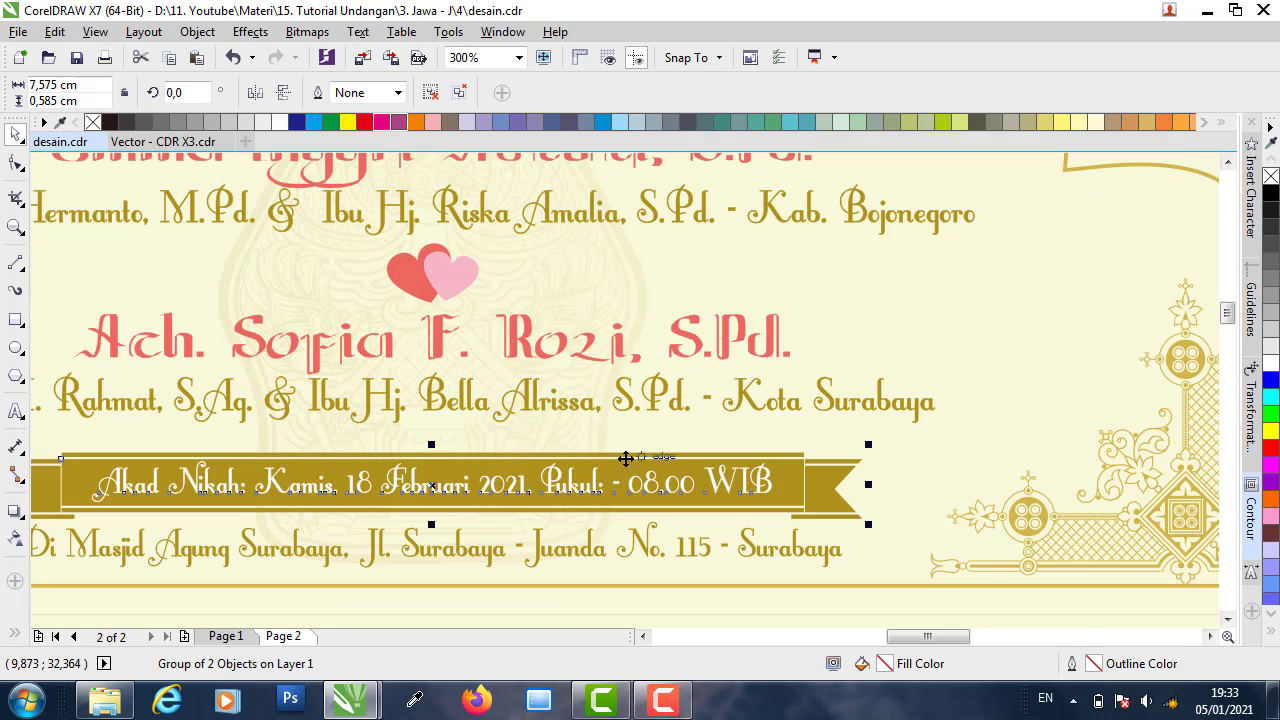
- Copy the plain gold ribbon banner from the Vector - CDR X3.cdr document
left_click(195, 143)
scroll(474, 440, "down", 5)
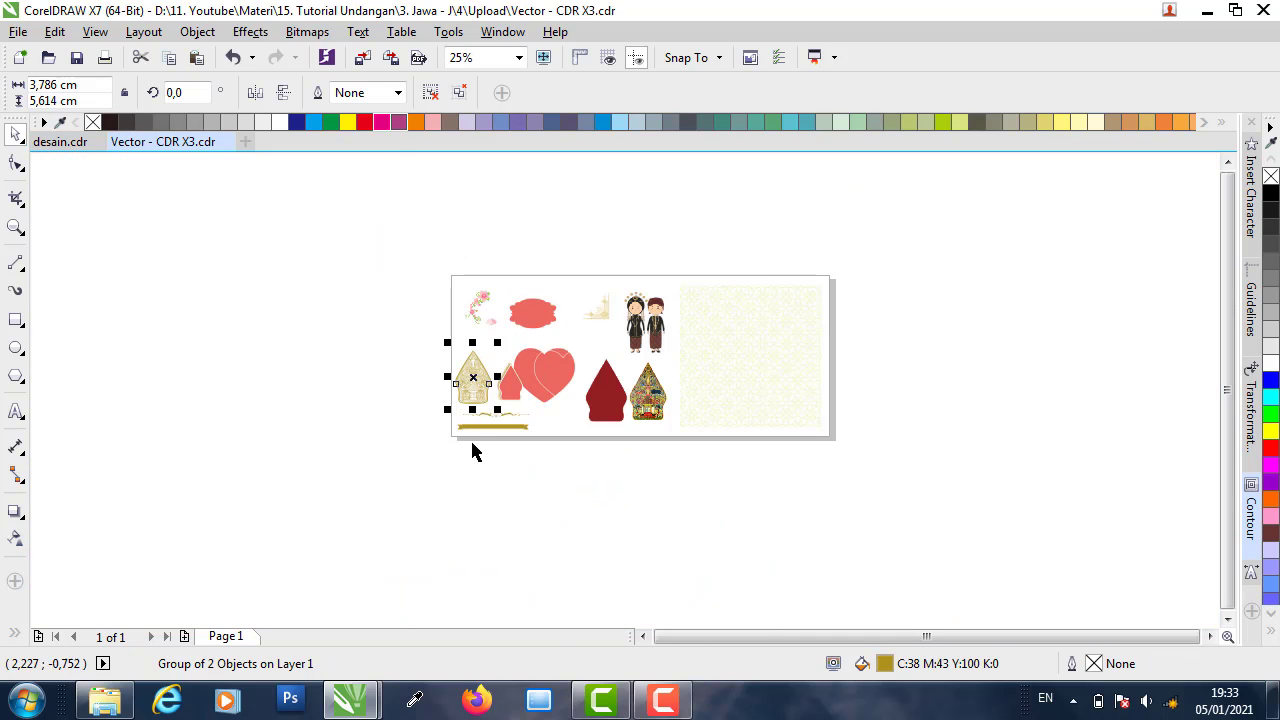
left_click(430, 430)
scroll(486, 423, "up", 7)
left_click(420, 557)
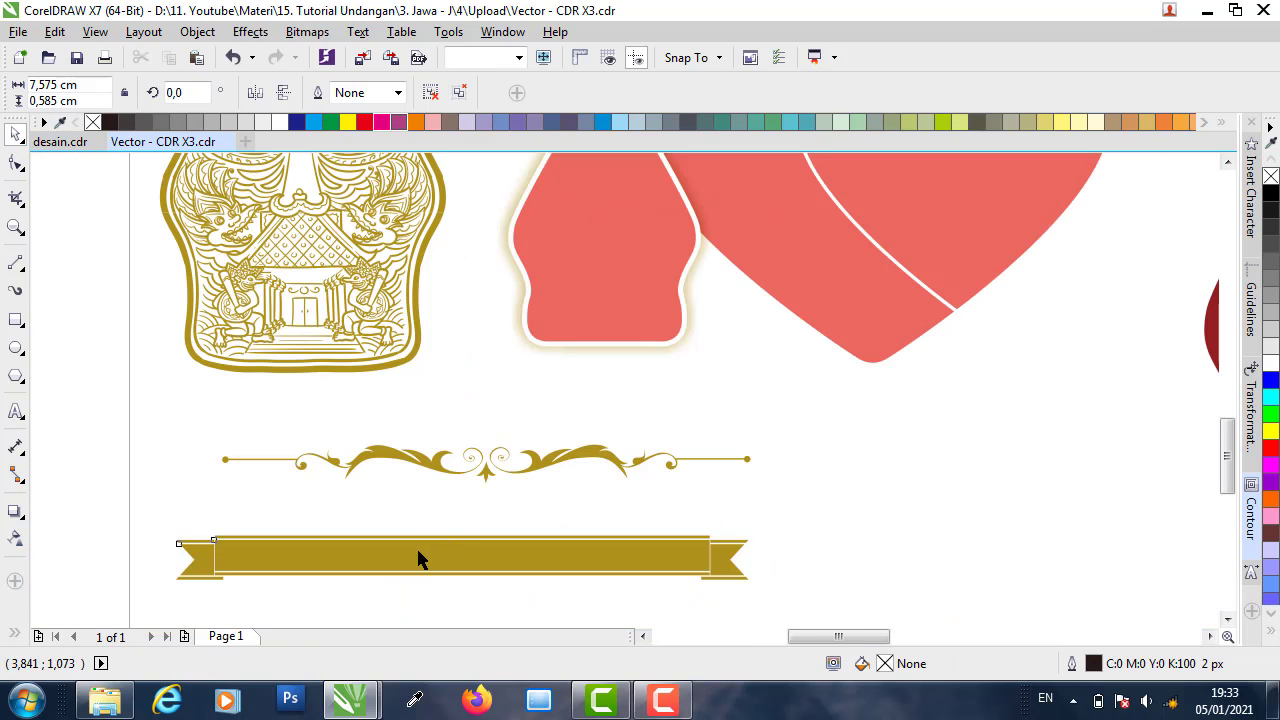
right_click(410, 552)
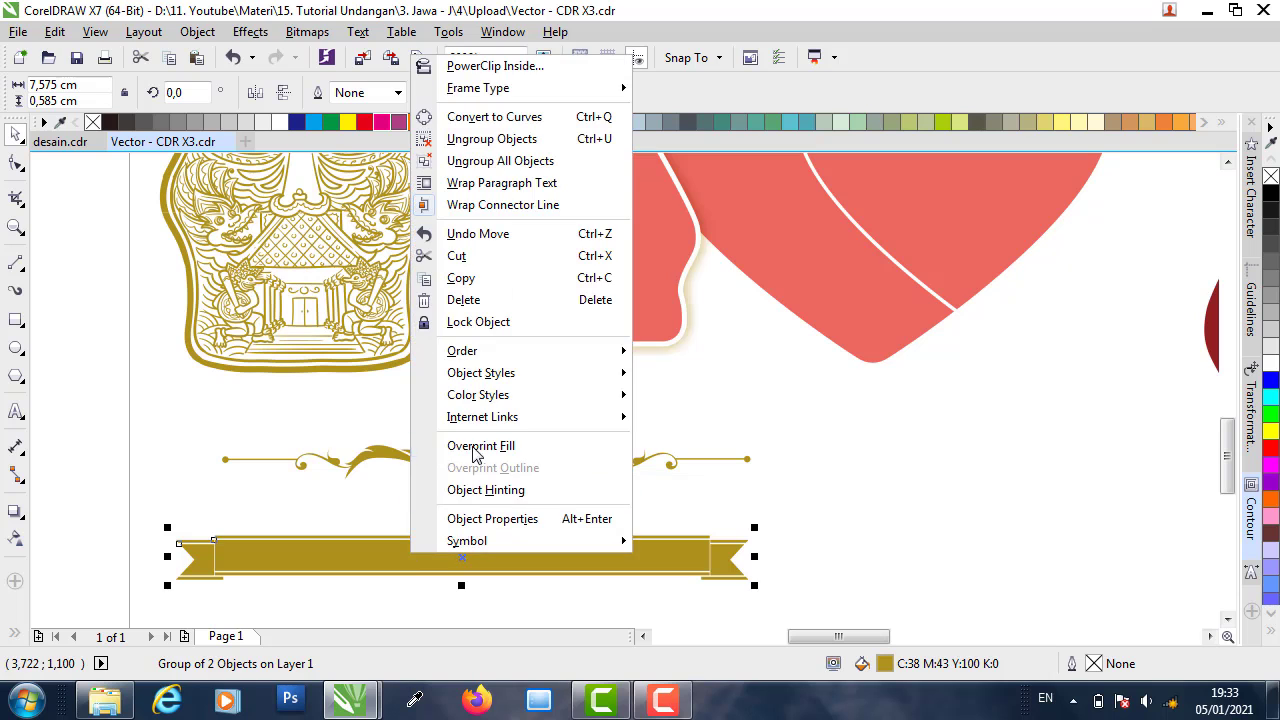
left_click(493, 279)
- Paste the gold ribbon banner onto Page 2 of desain.cdr
left_click(70, 143)
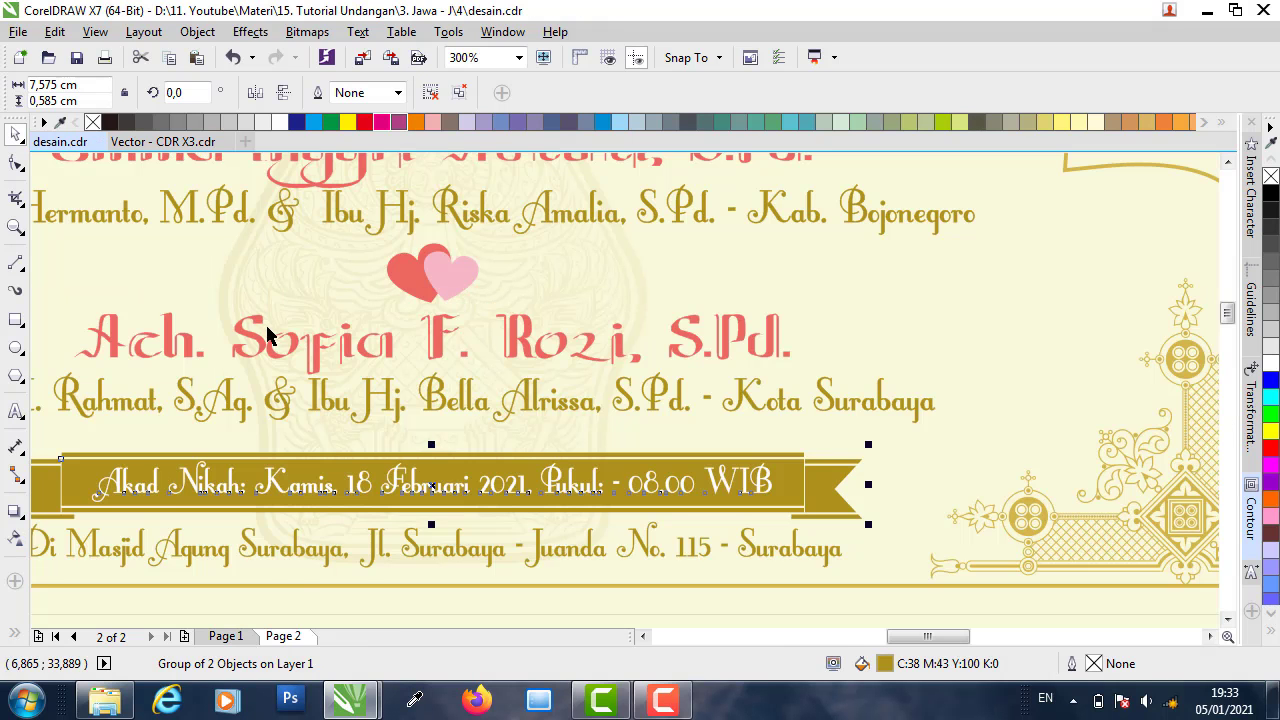
scroll(268, 336, "down", 1)
scroll(268, 336, "down", 4)
right_click(634, 190)
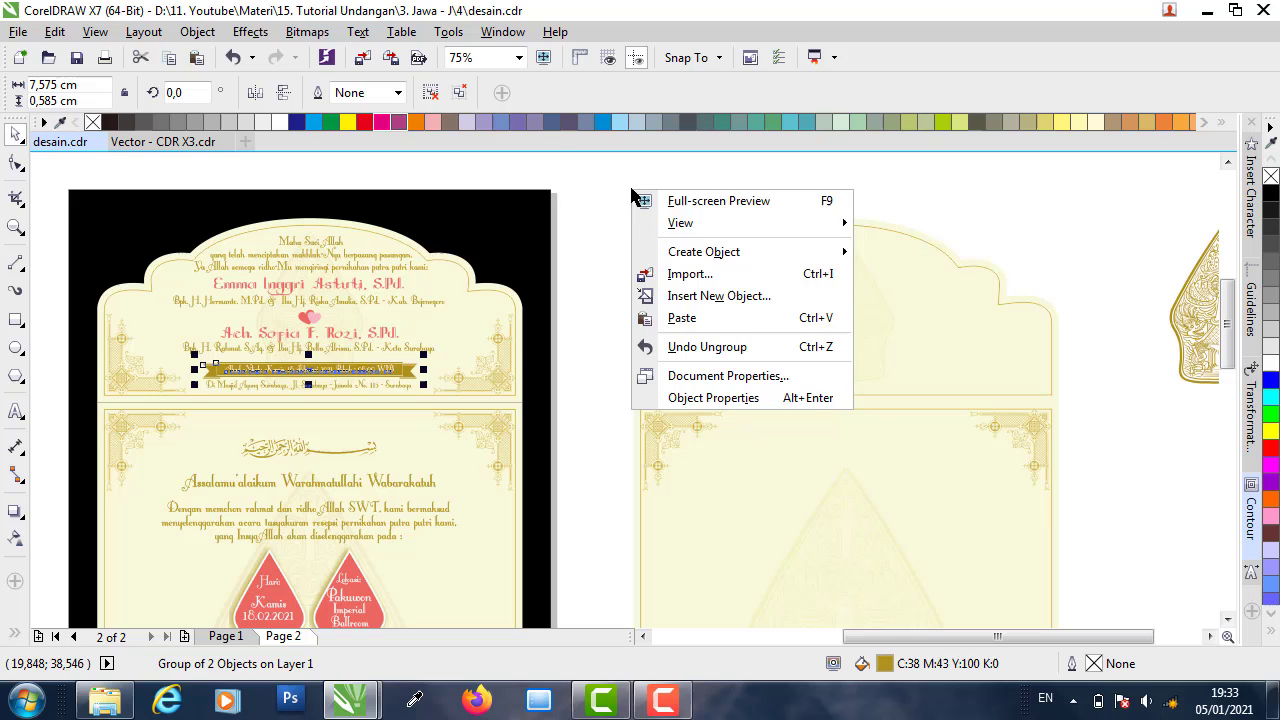
left_click(675, 316)
scroll(310, 432, "down", 1)
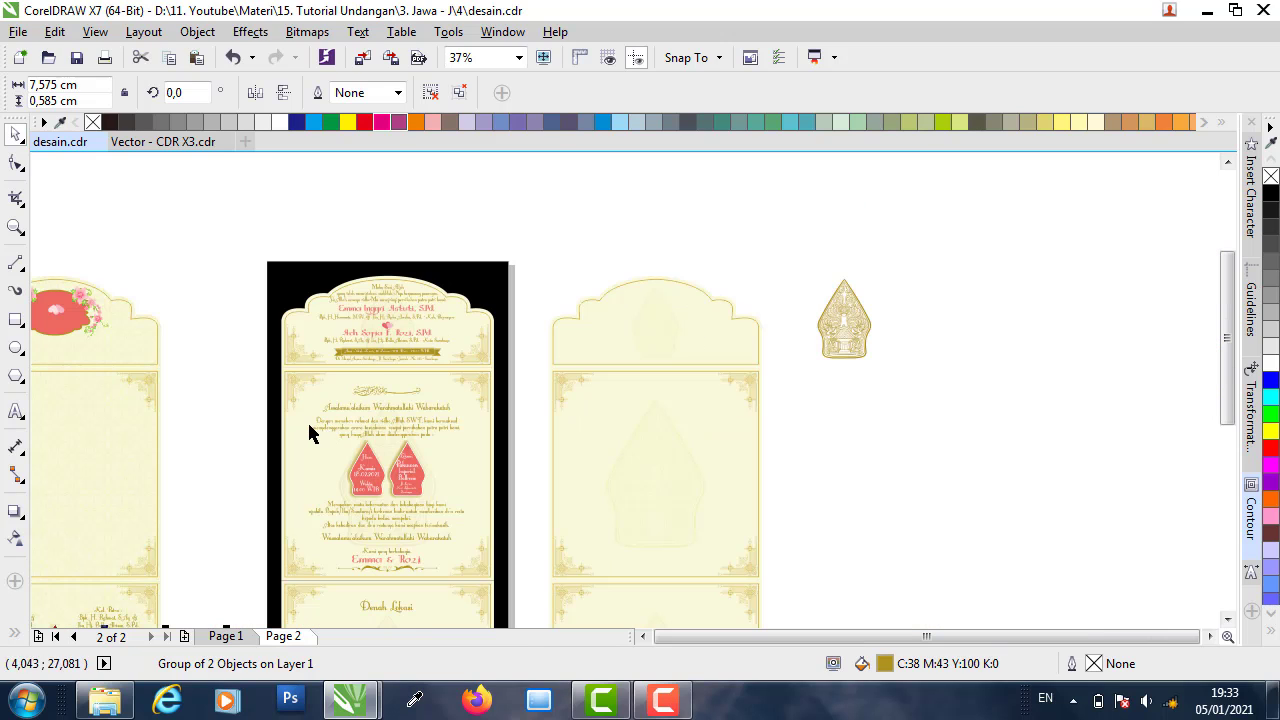
scroll(245, 373, "down", 1)
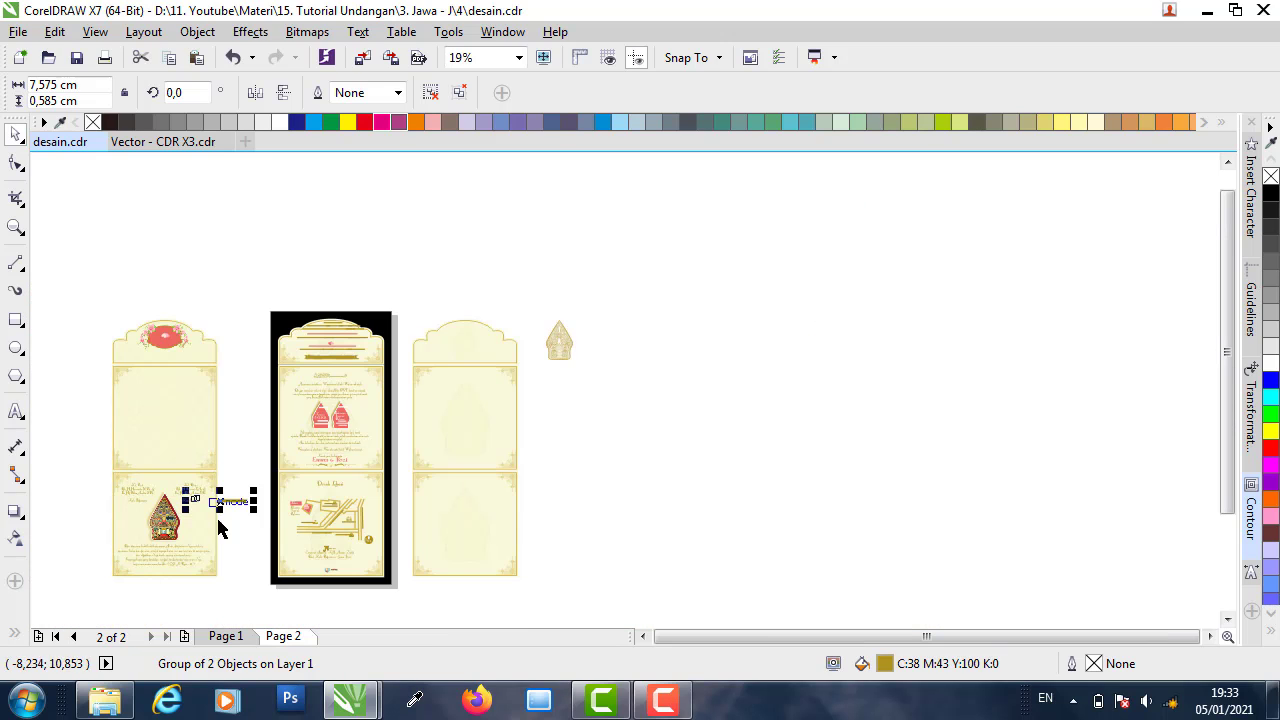
- Move the gold ribbon banner onto the lower part of the blank copy's flap and centre it horizontally on the flap
left_click_drag(232, 500, 474, 347)
left_click(472, 340, "shift")
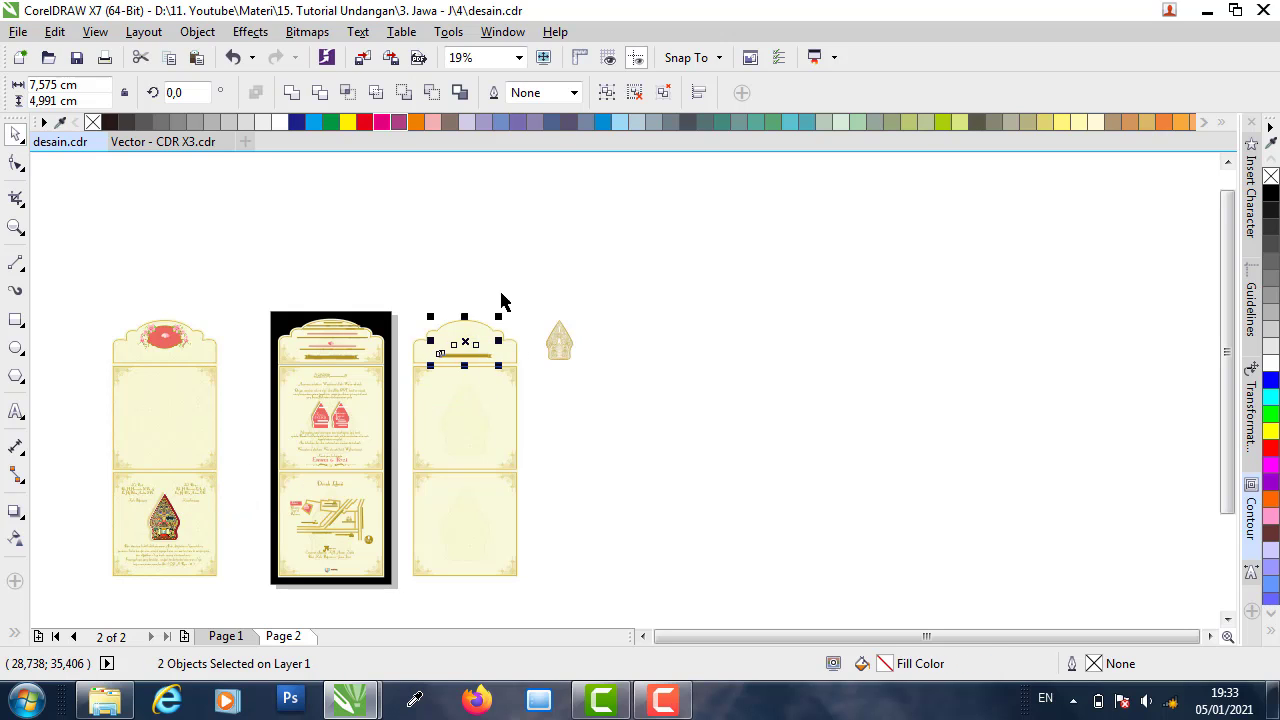
left_click(502, 302)
scroll(363, 400, "up", 1)
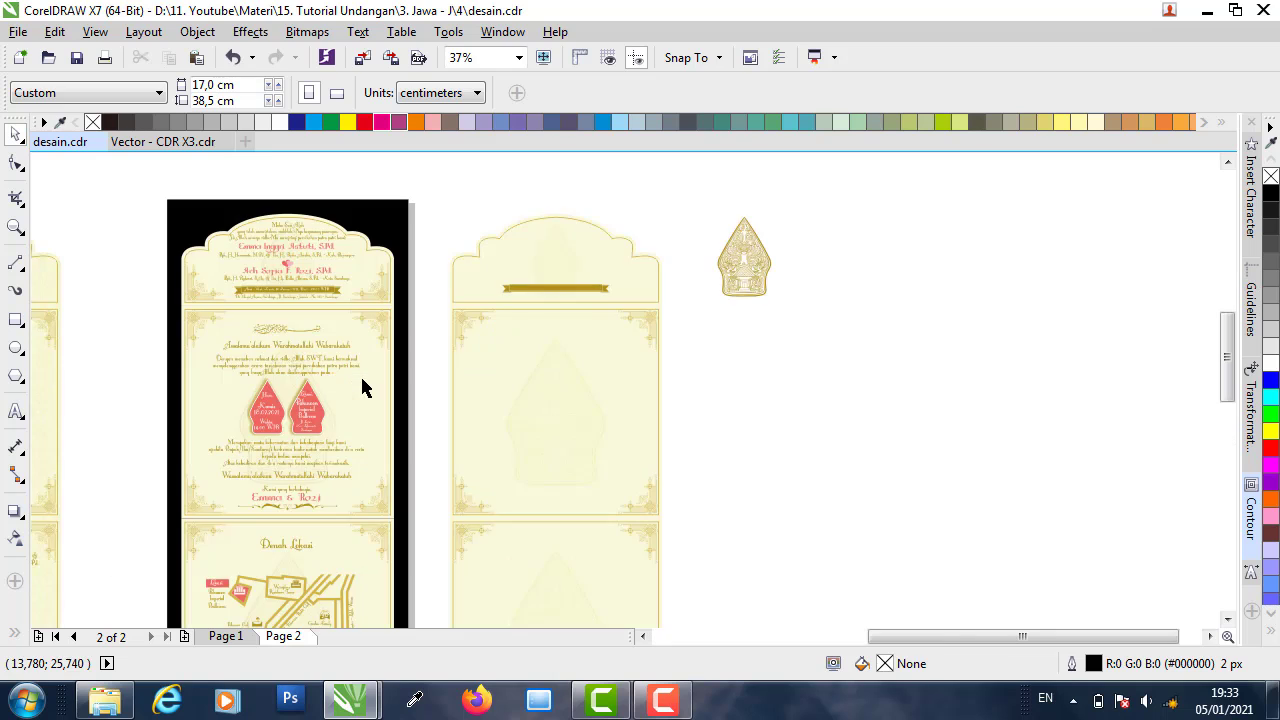
- Copy the red gunungan shape with its drop shadow from the Vector - CDR X3.cdr document and return to desain.cdr
scroll(363, 388, "up", 1)
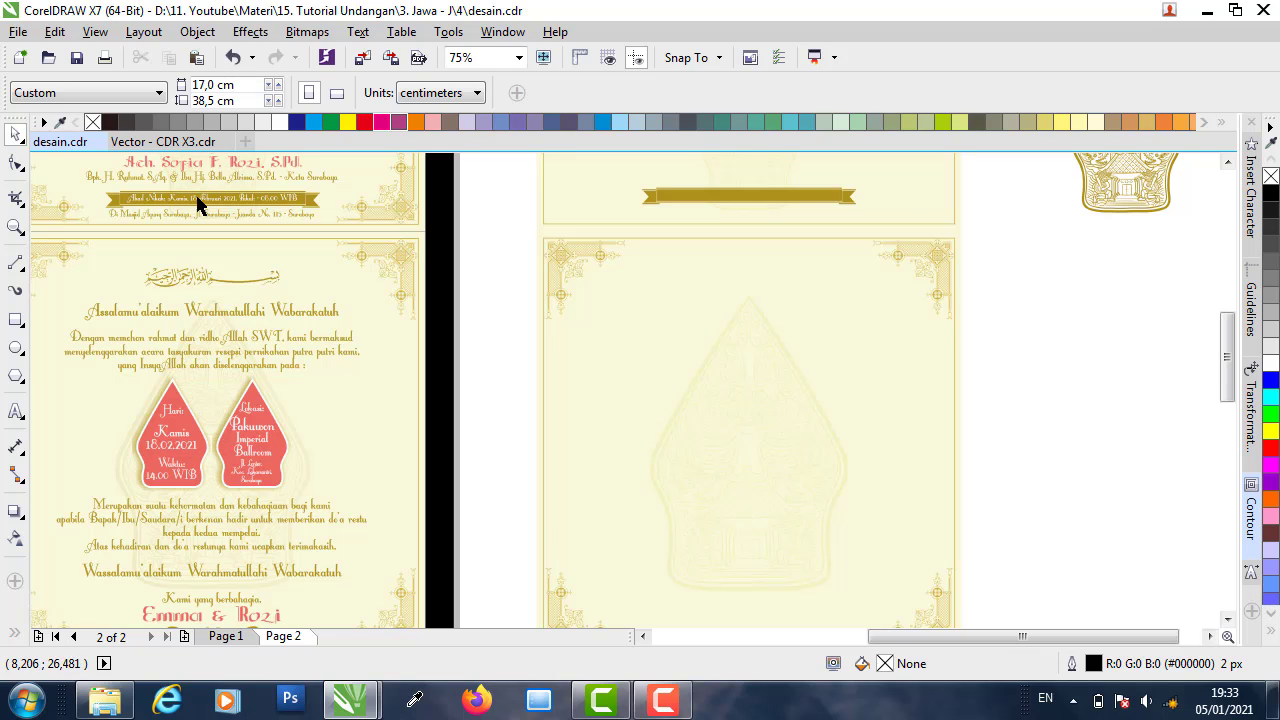
left_click(163, 141)
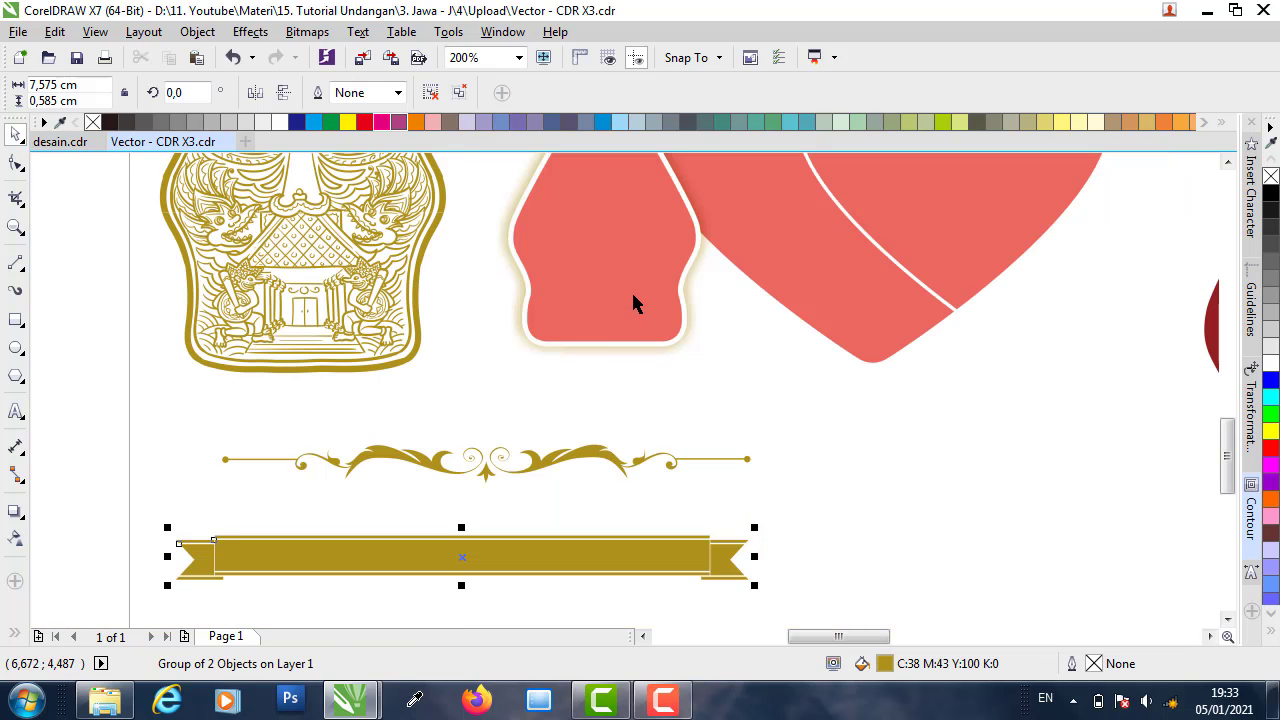
left_click(631, 290)
scroll(640, 390, "down", 1)
left_click_drag(620, 314, 398, 330)
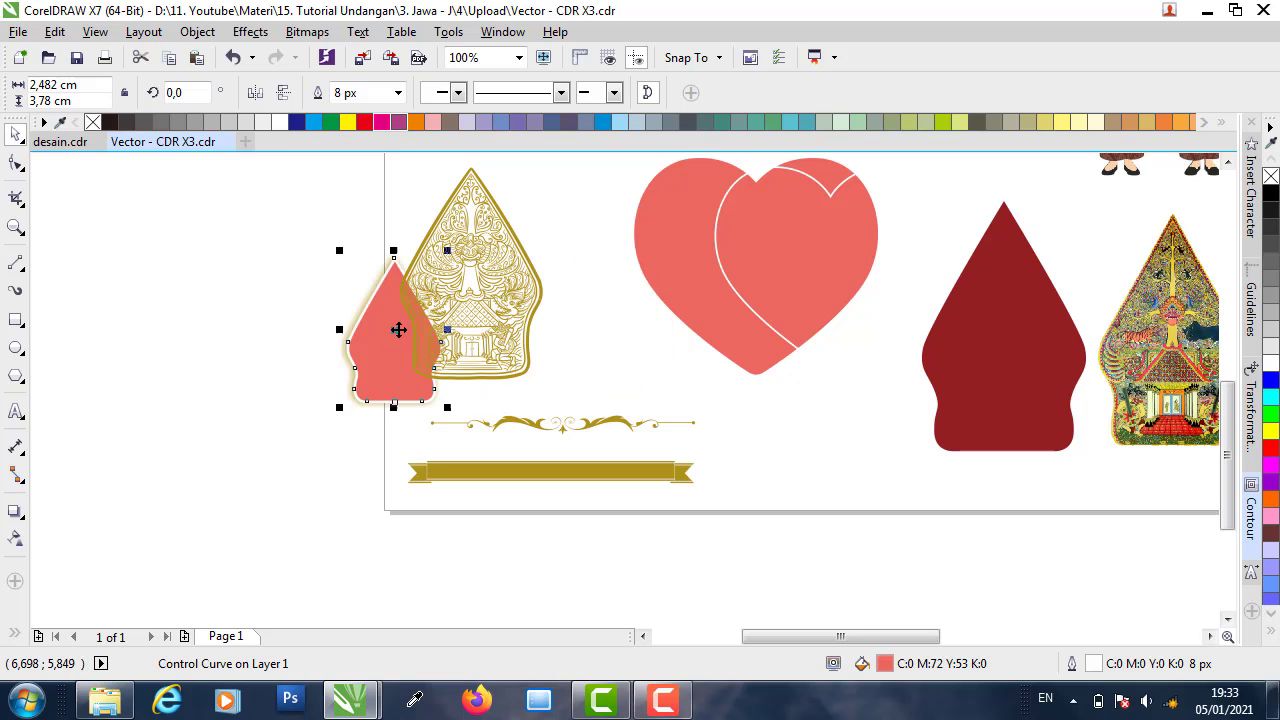
left_click(360, 308)
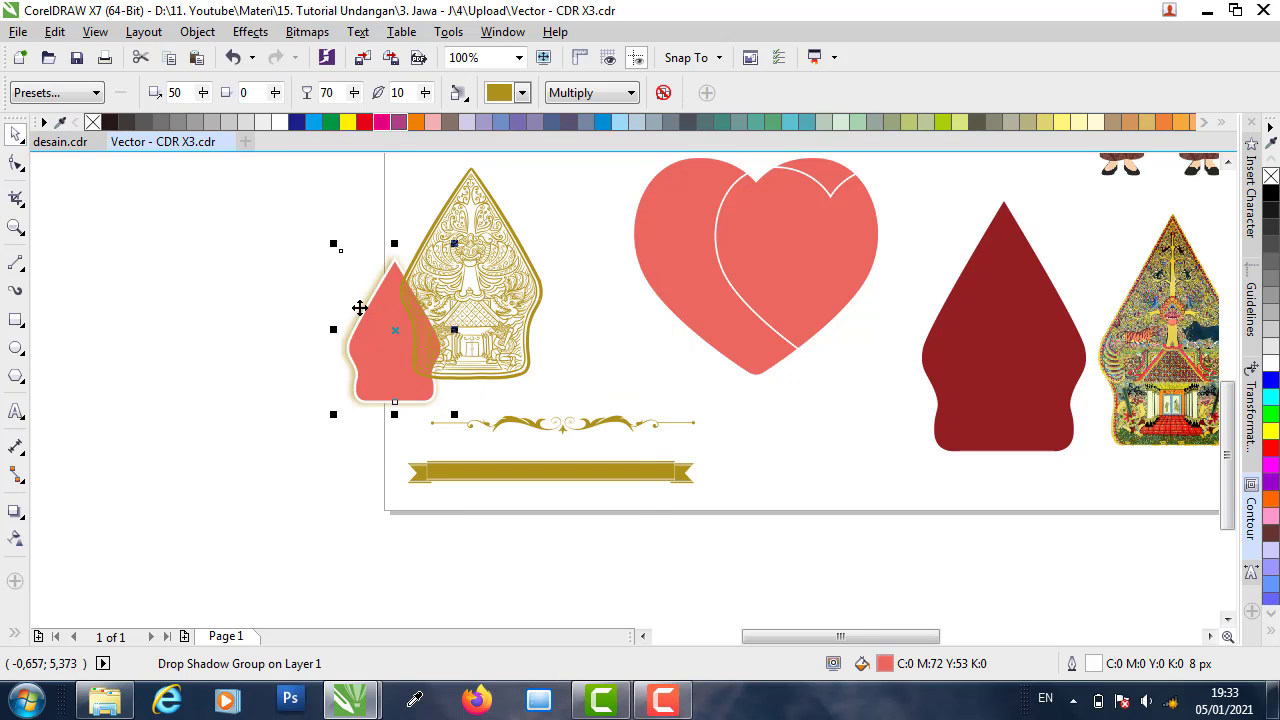
right_click(360, 309)
left_click(409, 415)
left_click(60, 142)
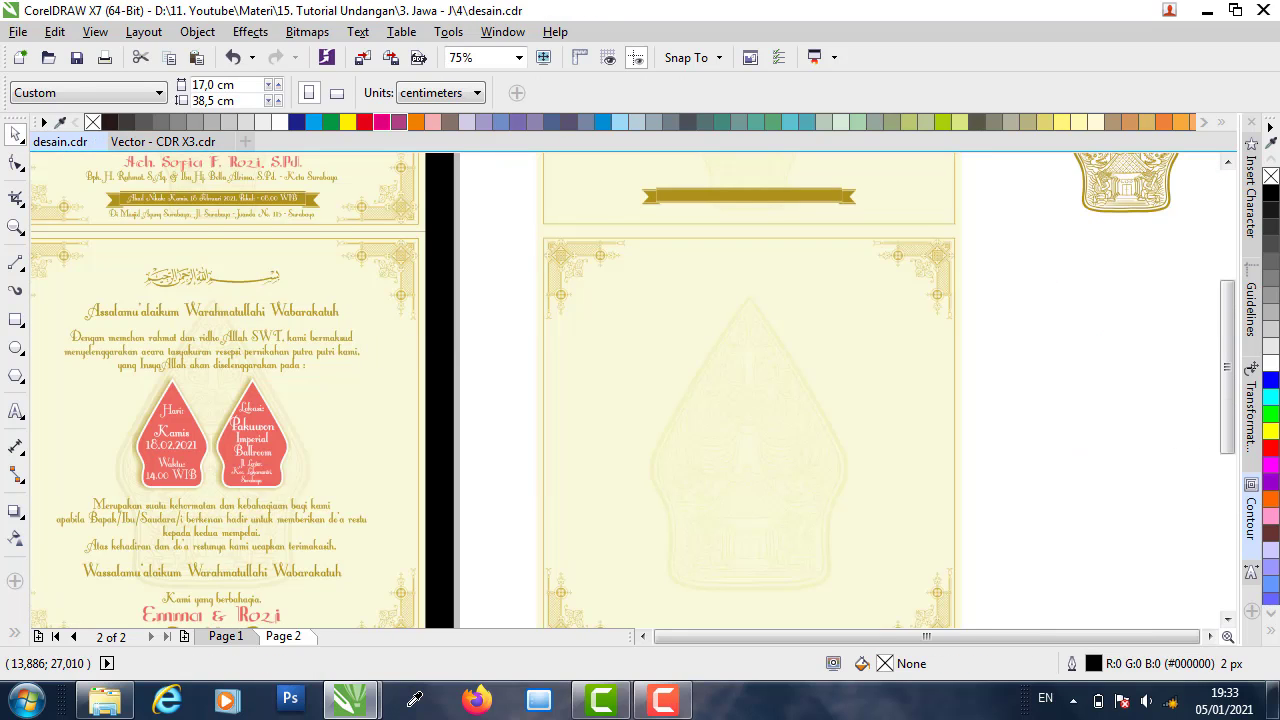
- Paste the red gunungan on Page 2 and place two copies side by side over the blank copy's middle-panel watermark
scroll(425, 340, "down", 2)
right_click(436, 330)
left_click(487, 461)
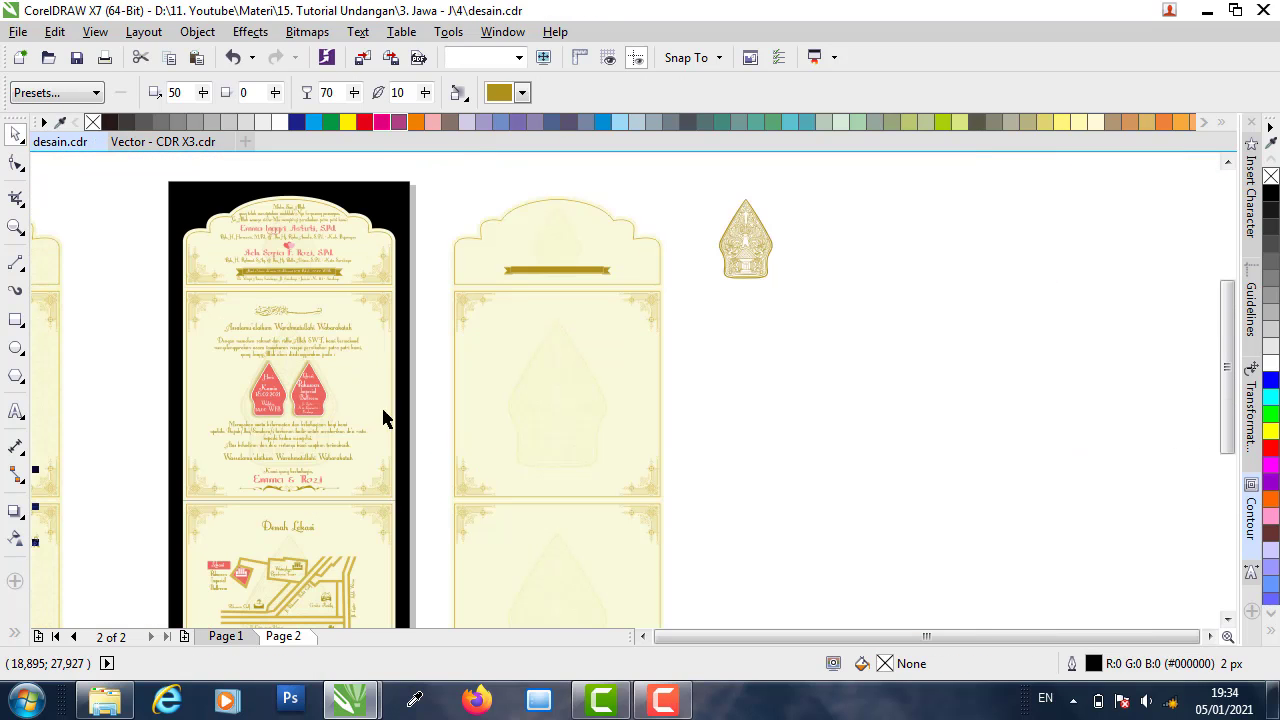
scroll(50, 507, "down", 2)
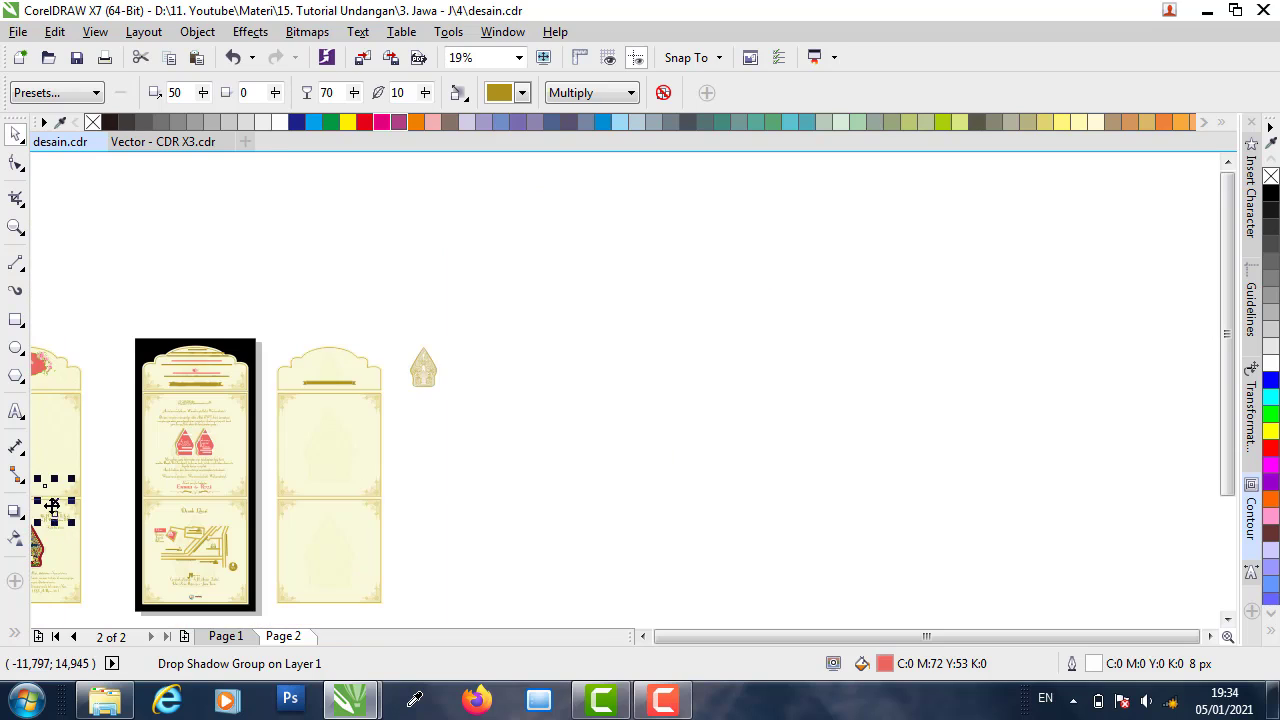
left_click_drag(51, 508, 374, 443)
scroll(374, 443, "up", 2)
scroll(251, 454, "up", 2)
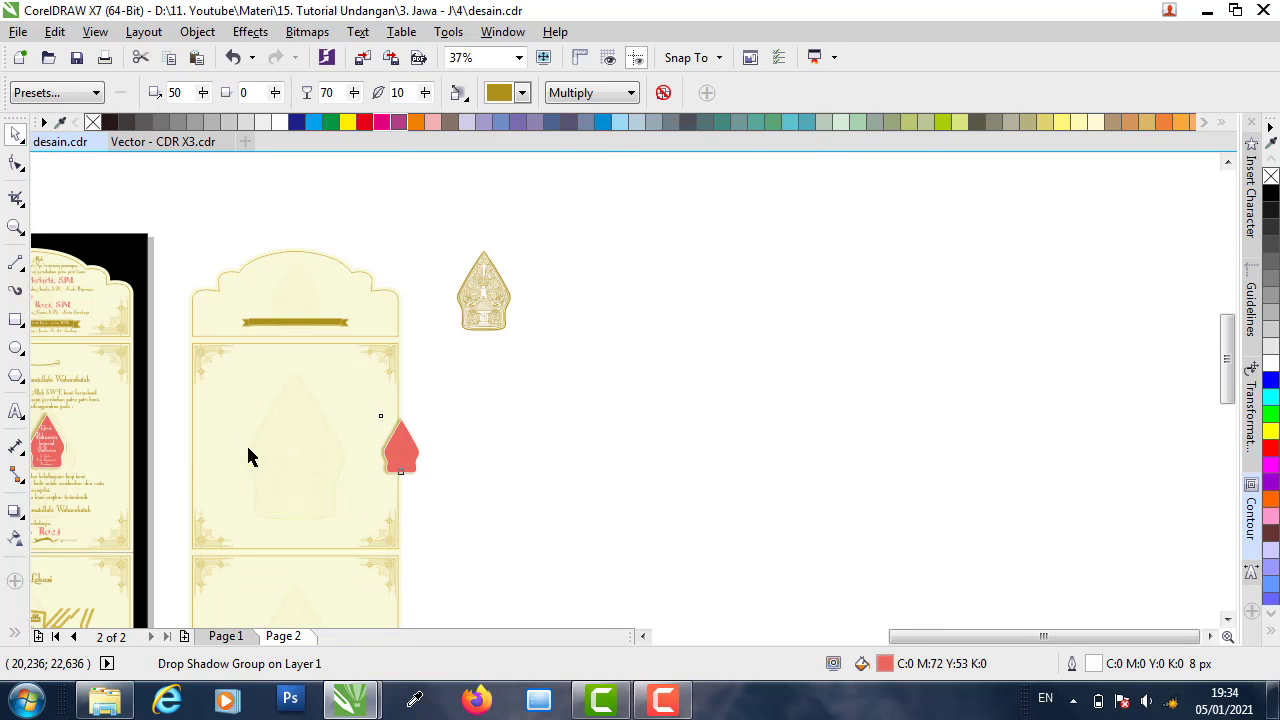
left_click_drag(608, 437, 471, 427)
left_click(826, 425)
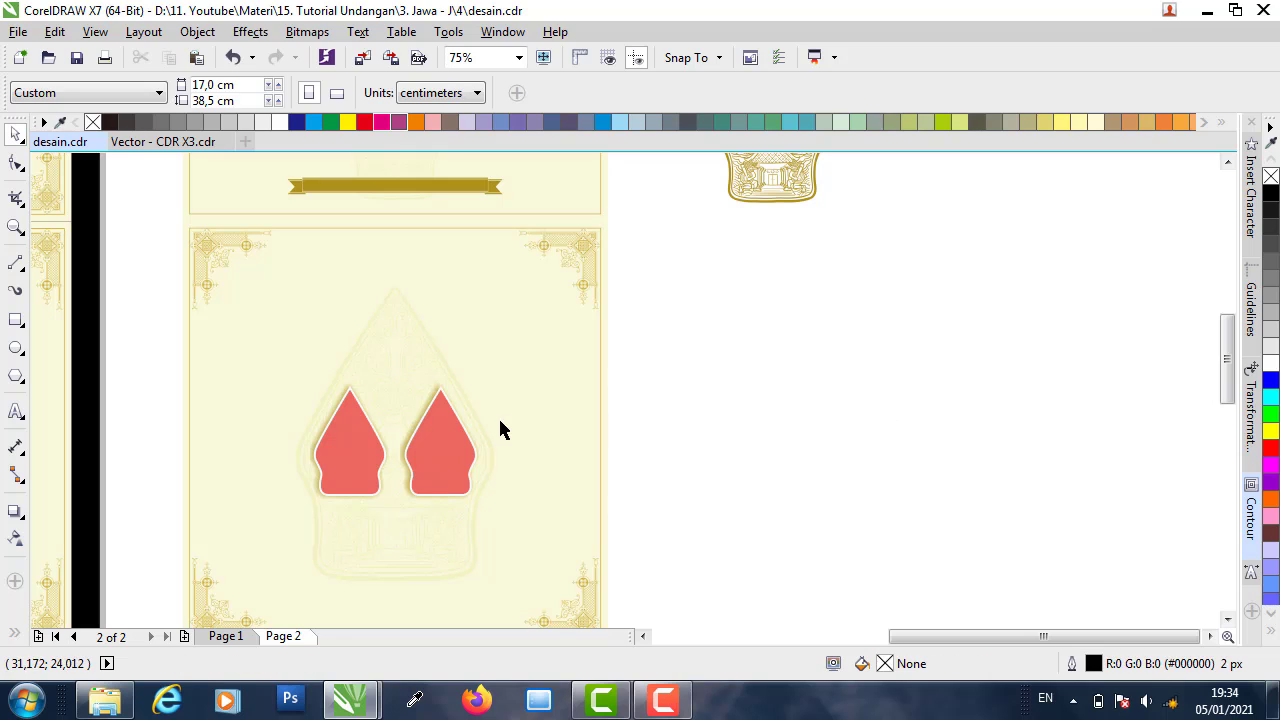
- Group the two red gunungans and centre them horizontally on the middle panel
left_click_drag(730, 337, 242, 555)
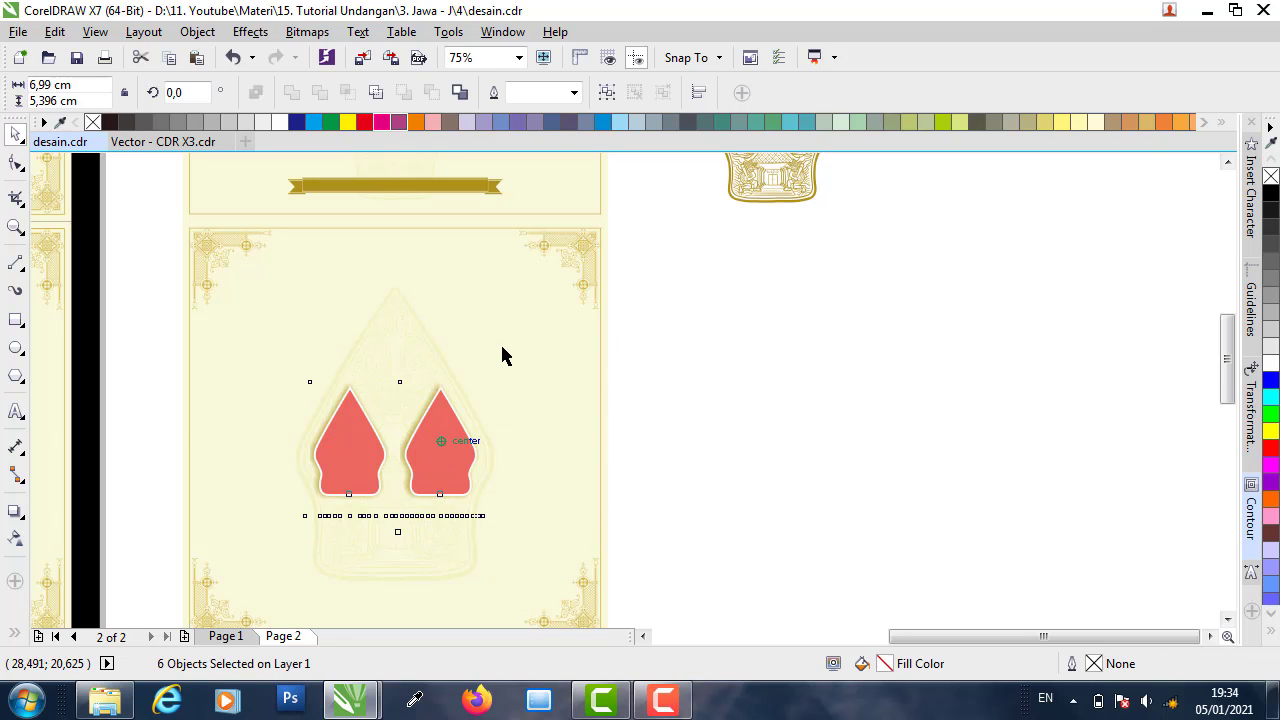
key("ctrl+g")
left_click(603, 331, "shift")
left_click(680, 417)
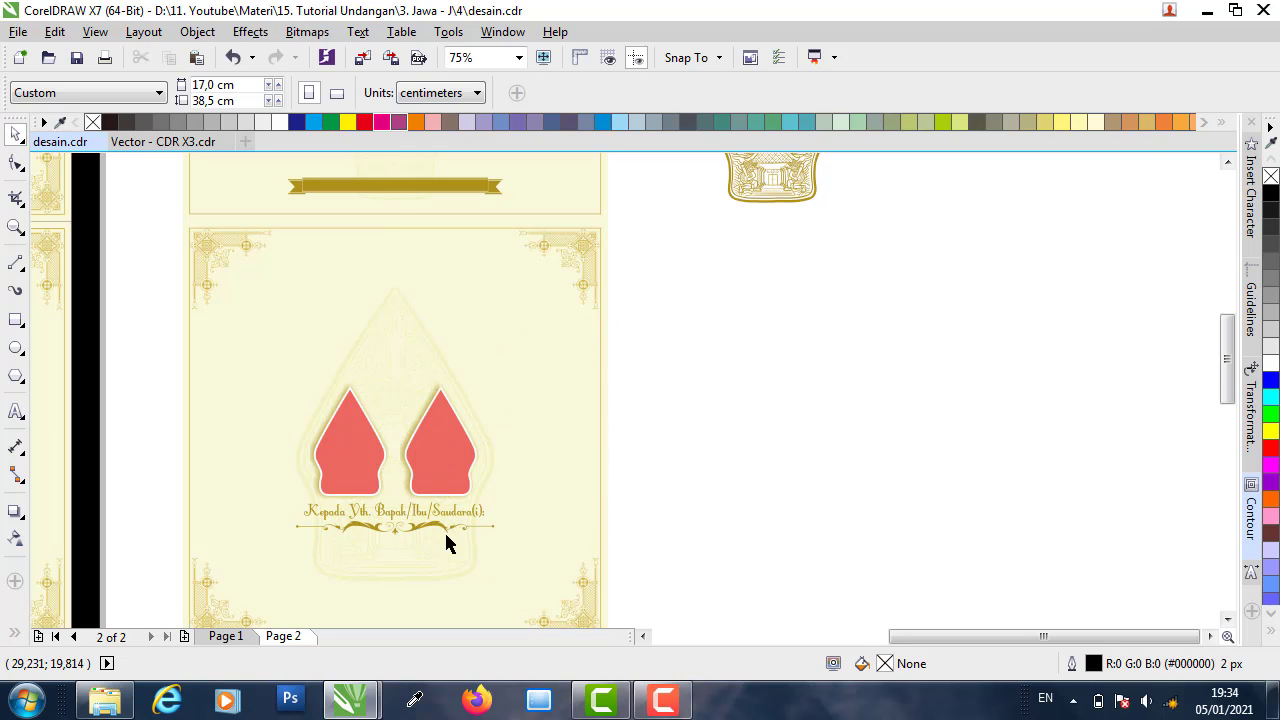
- Try to ungroup the gunungans and delete the stray text and ornament beneath them, then undo the deletion
double_click(466, 503)
left_click(722, 567)
left_click(348, 516)
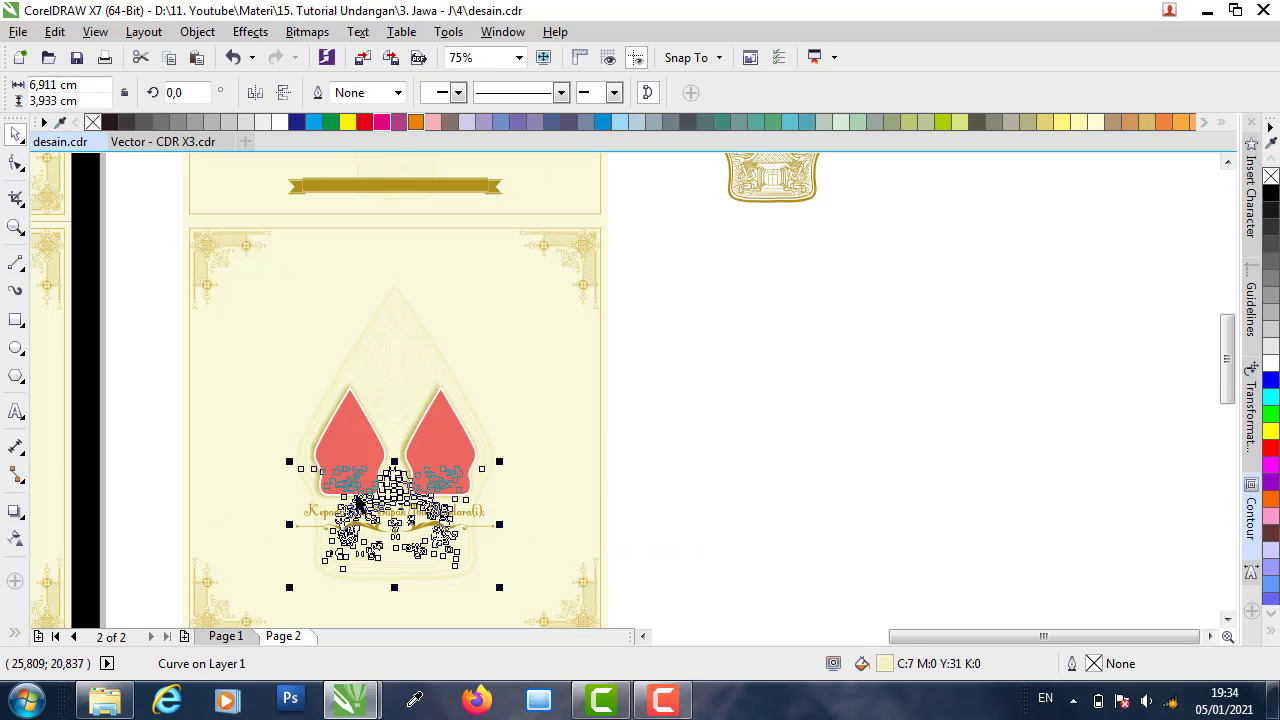
key("Escape")
left_click(461, 508)
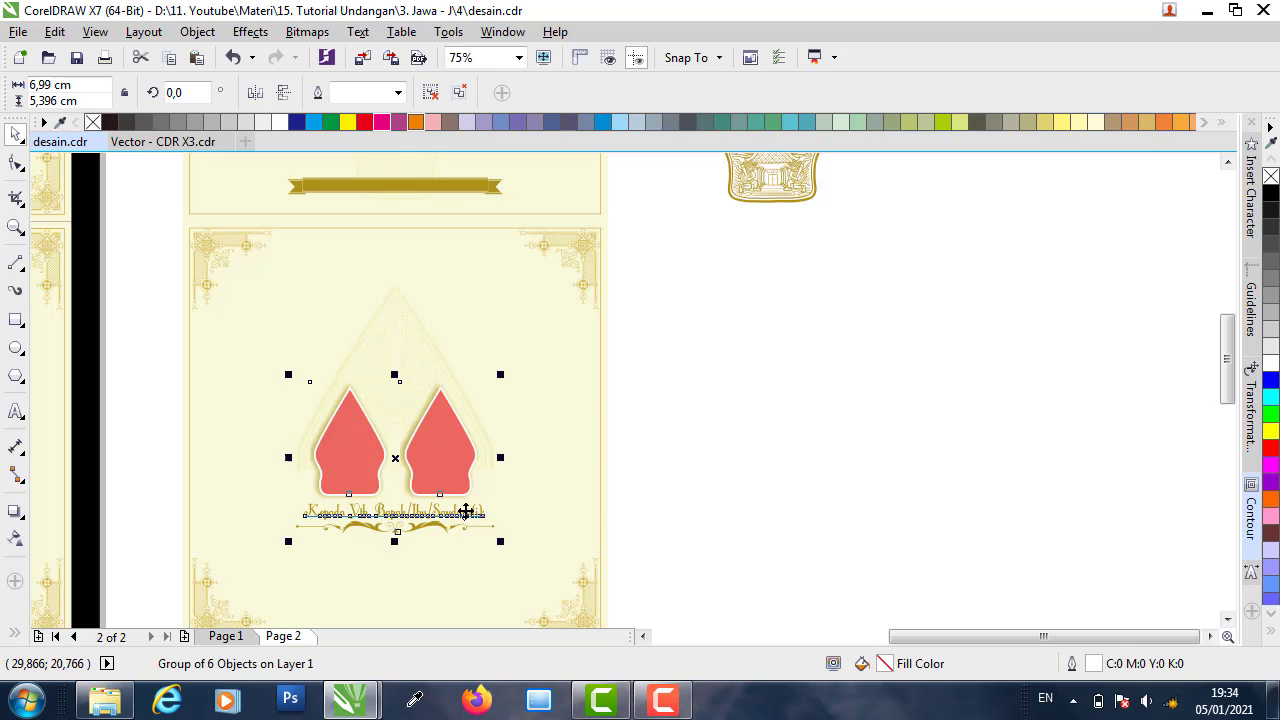
left_click(432, 93)
left_click_drag(761, 564, 335, 517)
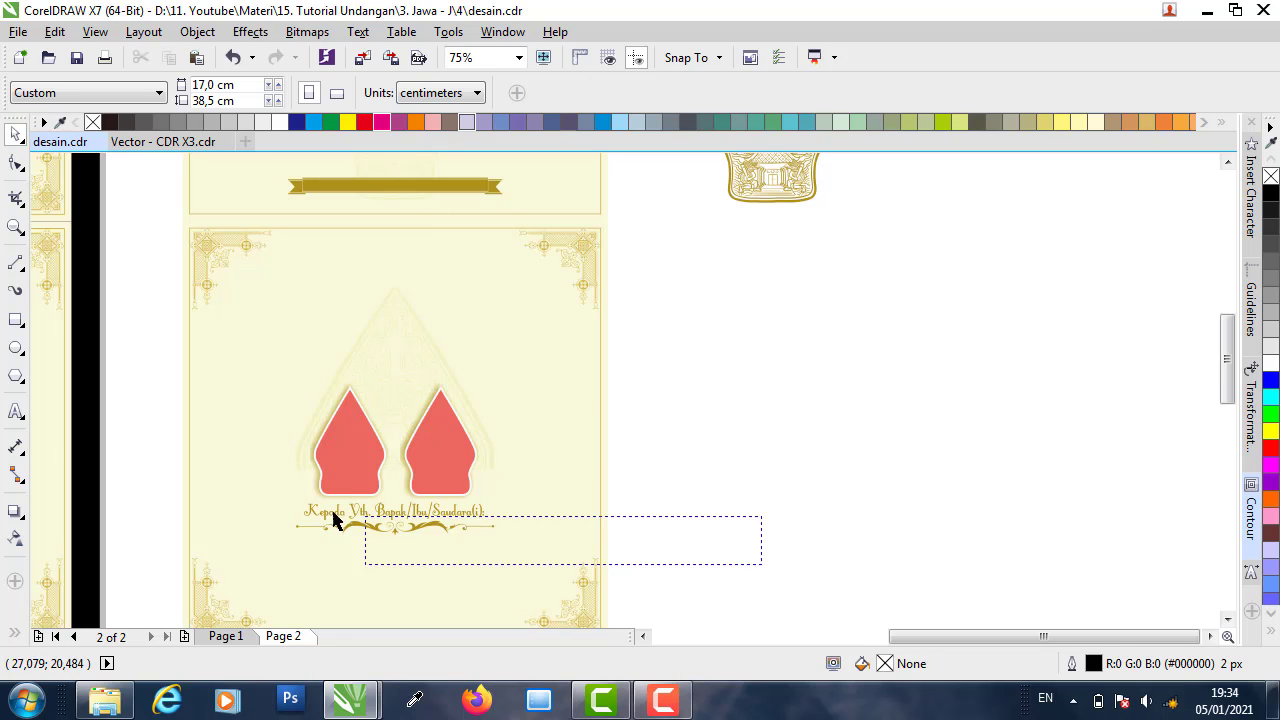
left_click_drag(204, 491, 205, 492)
key("Delete")
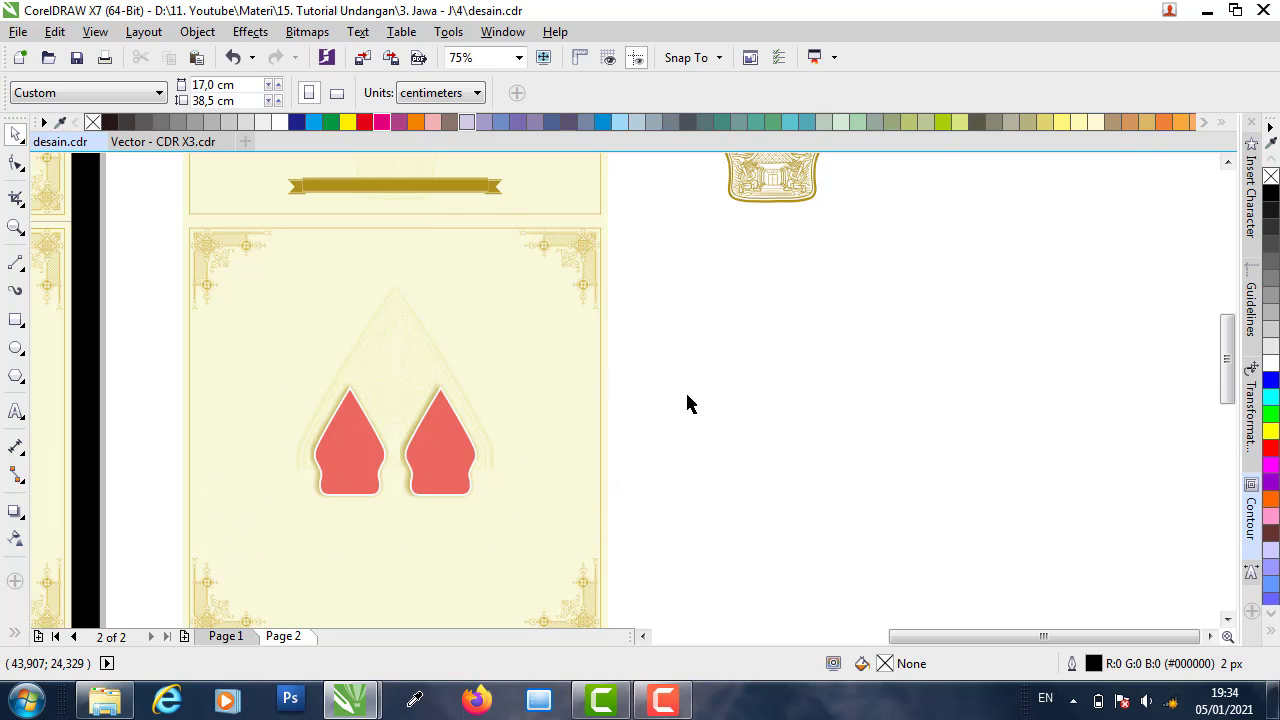
key("ctrl+z")
key("ctrl+z")
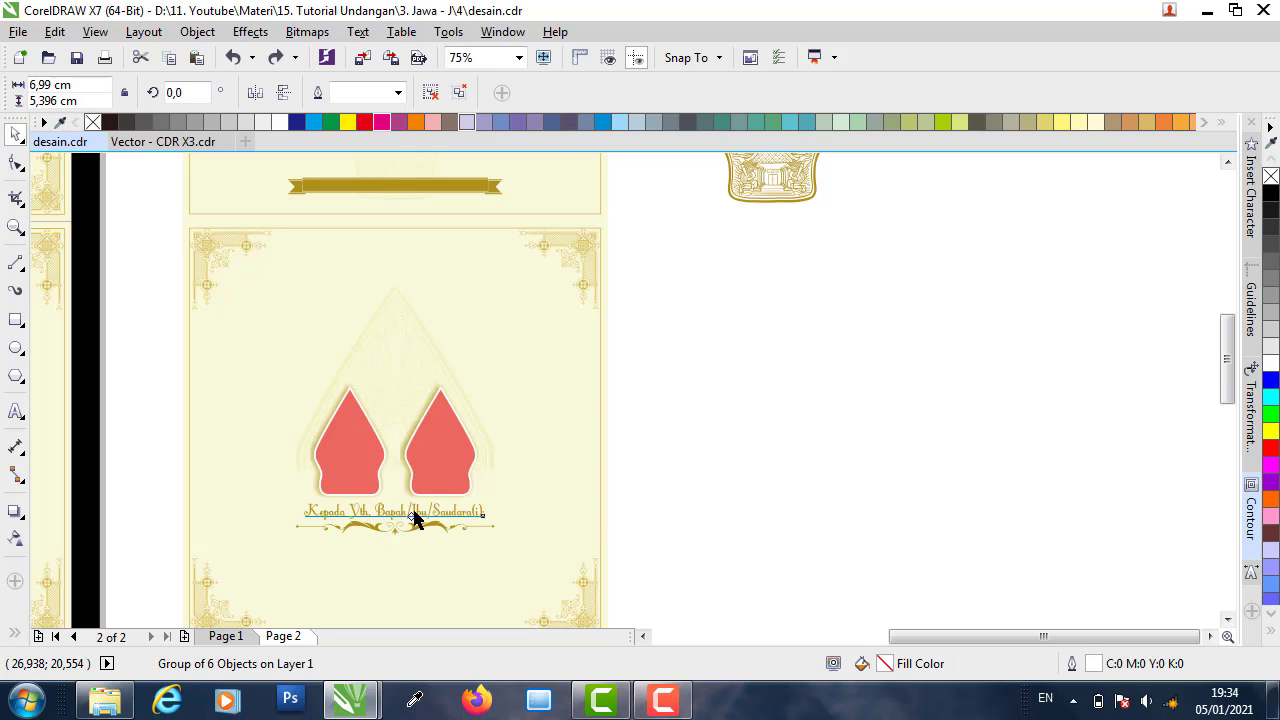
- Delete the stray "Kepada Yth. Bapak/Ibu/Saudara(i):" text and the ornament line beneath the two red gunungans
left_click(414, 528, "ctrl")
left_click(602, 531)
left_click(477, 517)
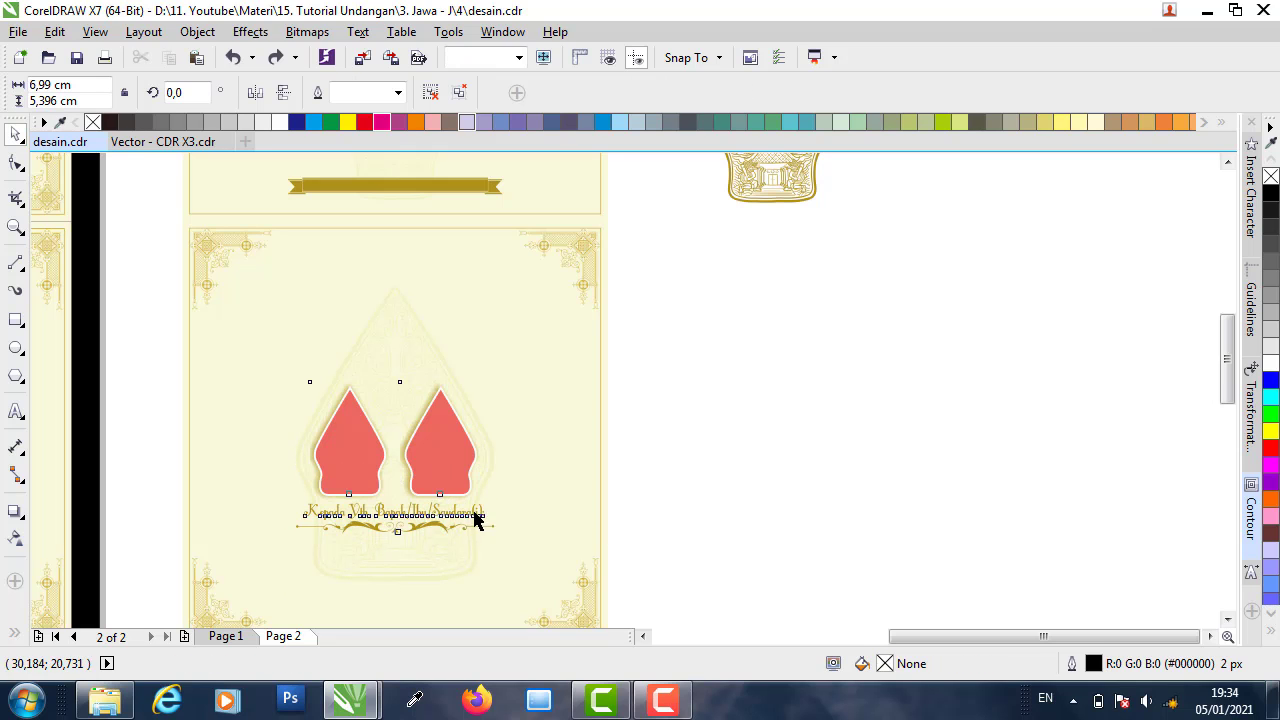
left_click(757, 494)
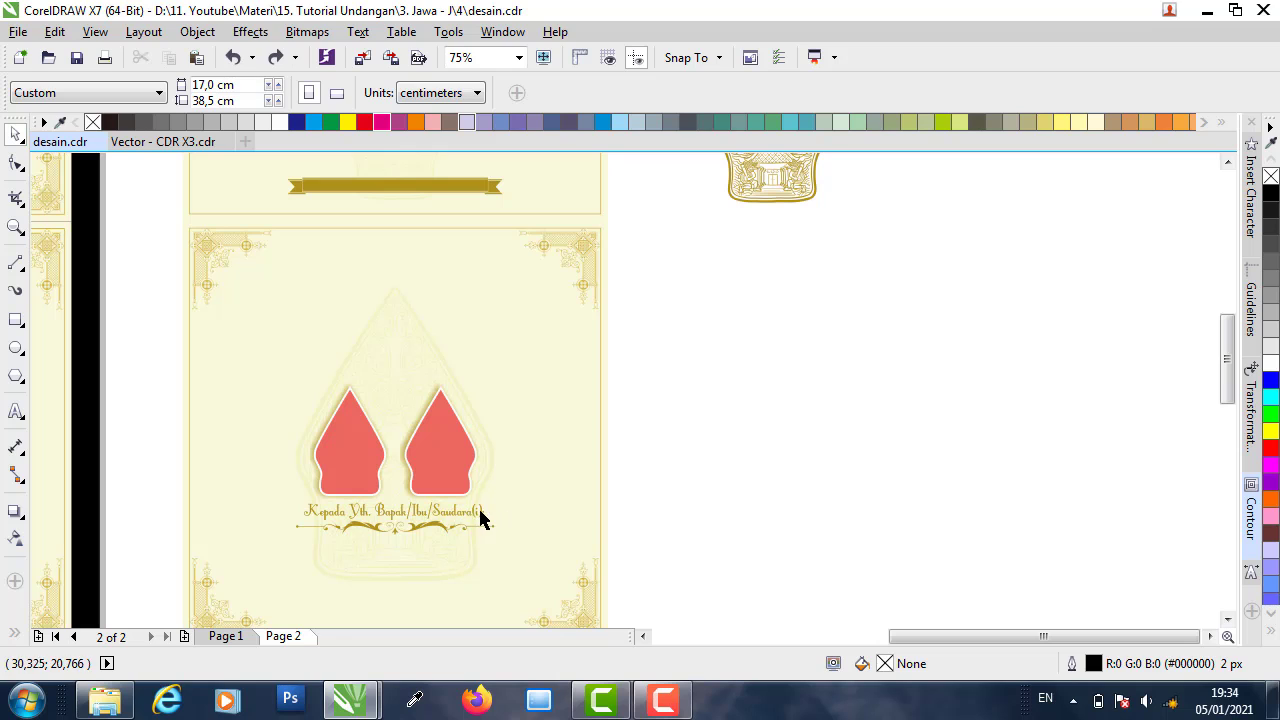
left_click(480, 518)
left_click(540, 500)
left_click(484, 514)
key("Delete")
left_click(491, 528)
key("Delete")
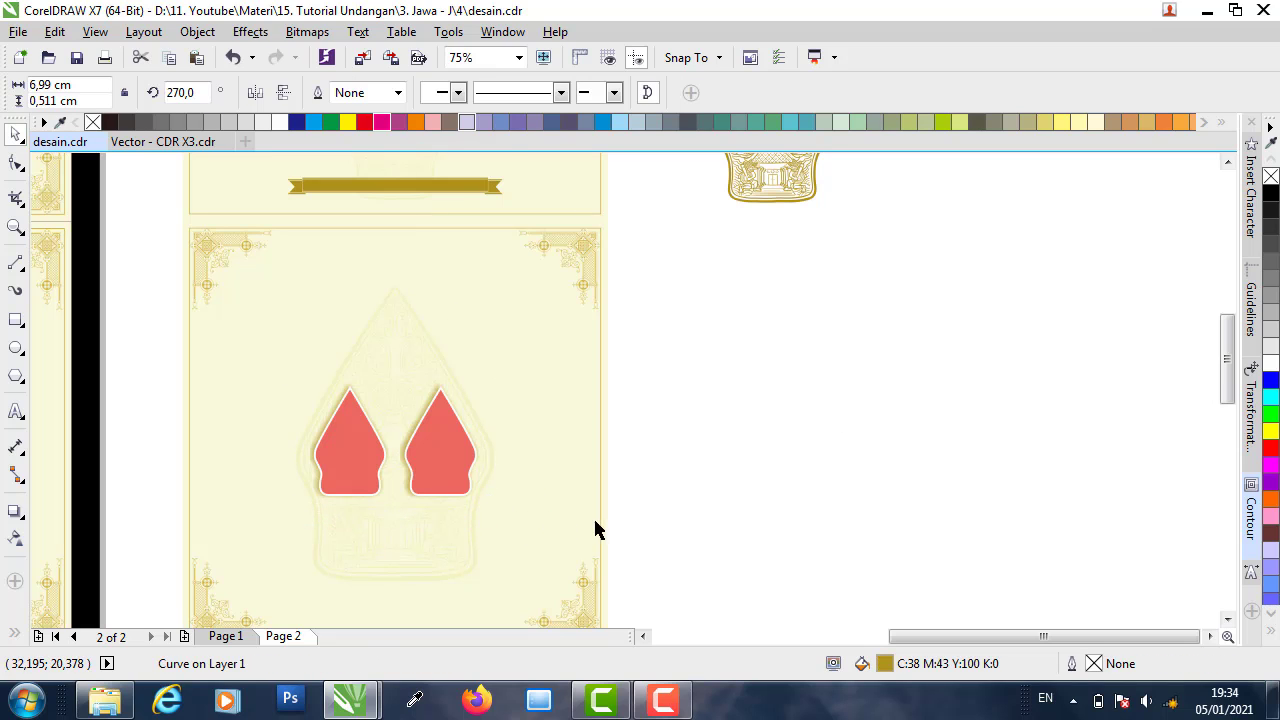
- Bring out the leftover heart and bridal couple artwork hidden behind the middle panel's red gunungans and delete both
left_click_drag(313, 432, 236, 280)
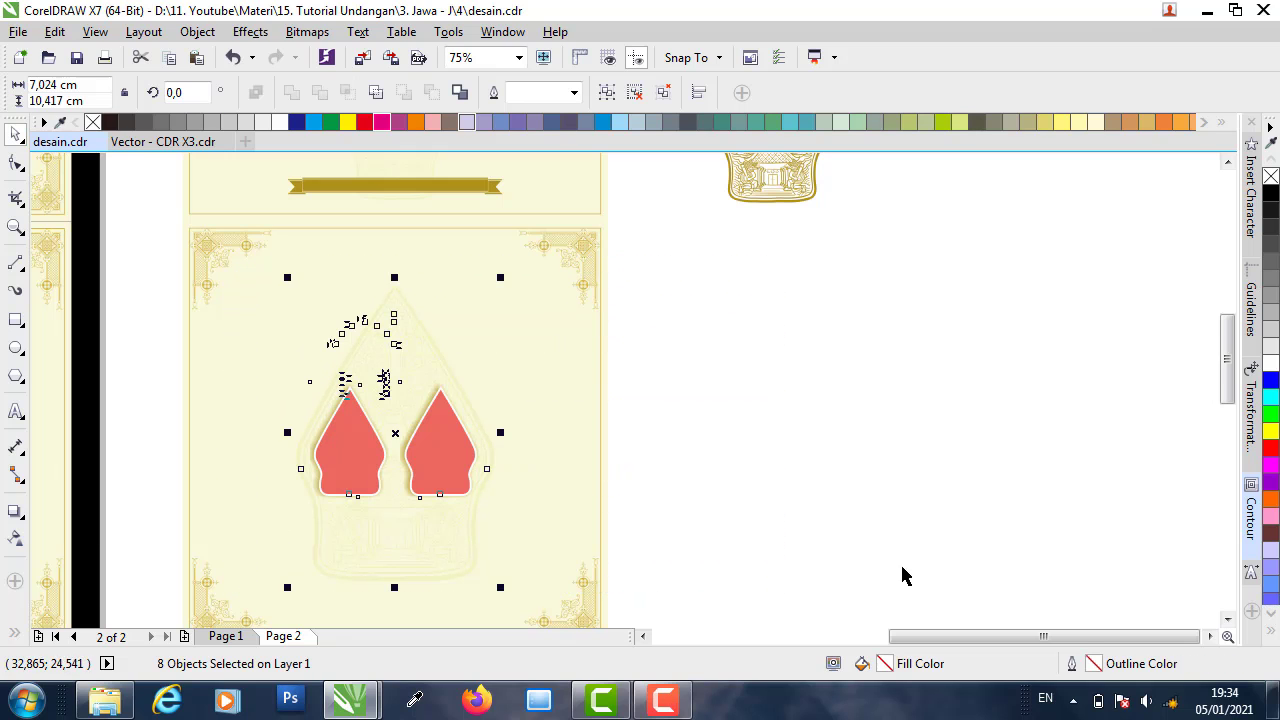
left_click_drag(273, 380, 282, 375)
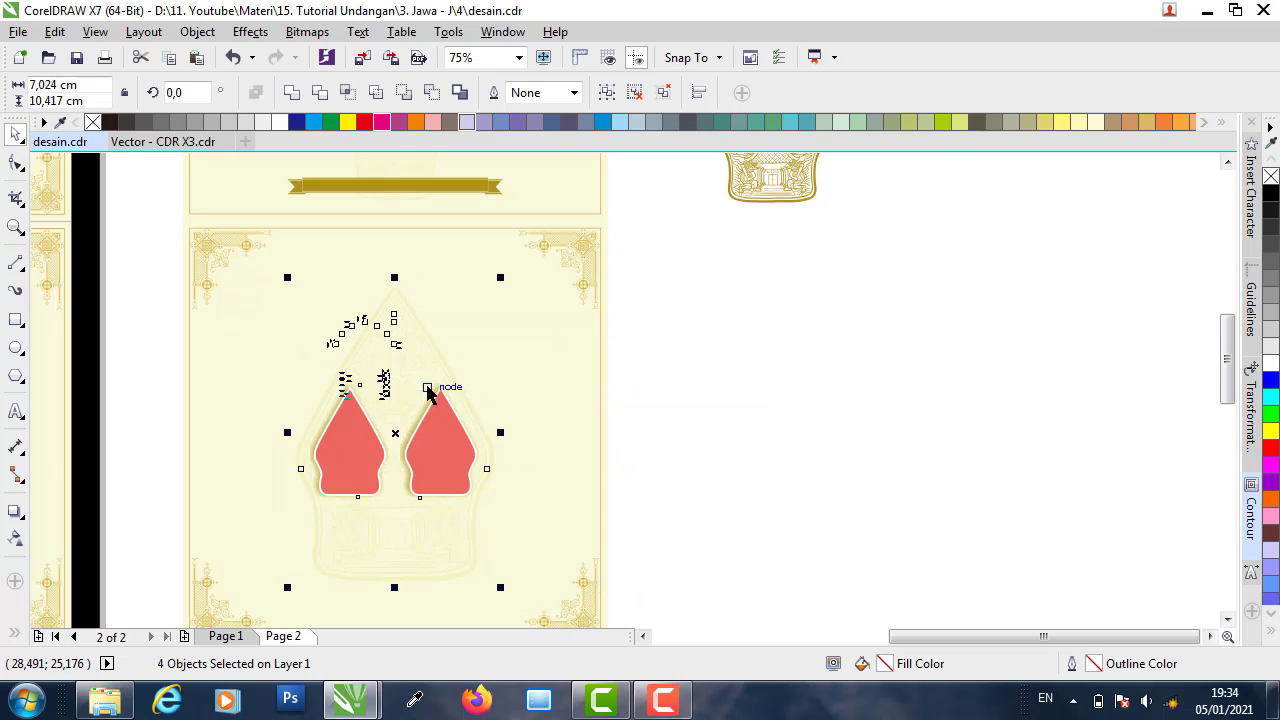
key("ctrl+v")
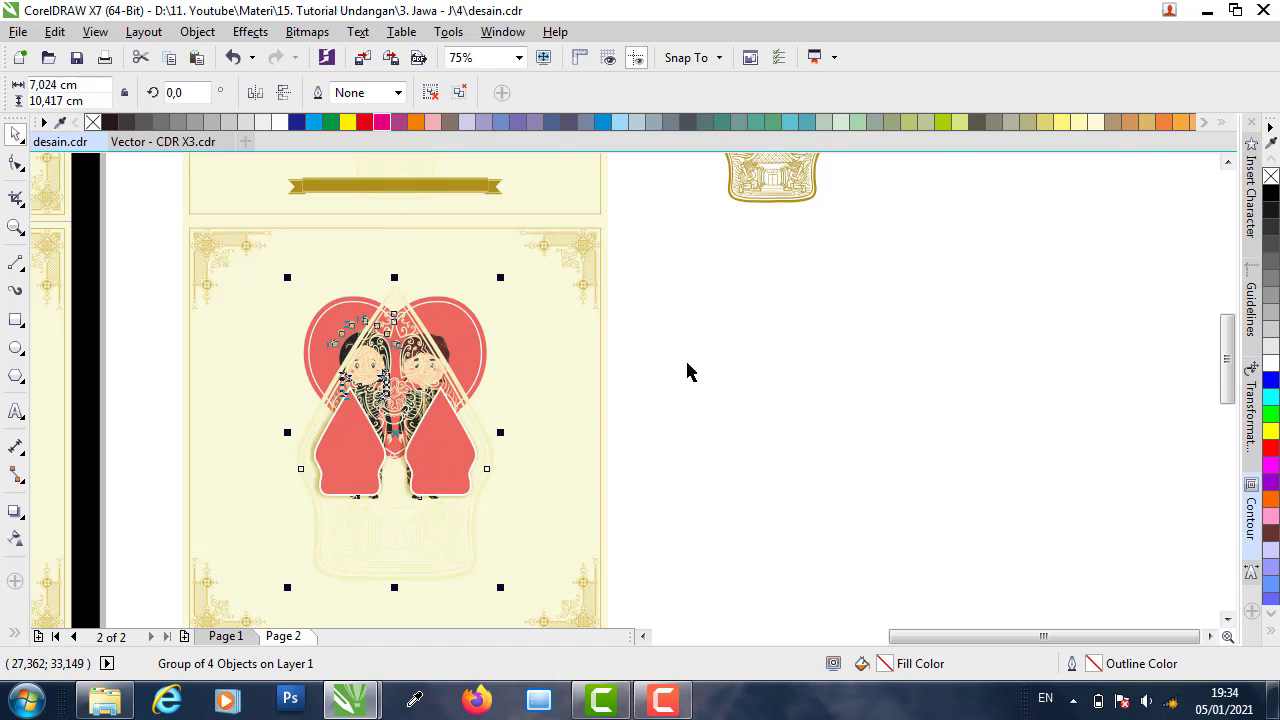
left_click(686, 371)
left_click(452, 320)
key("Delete")
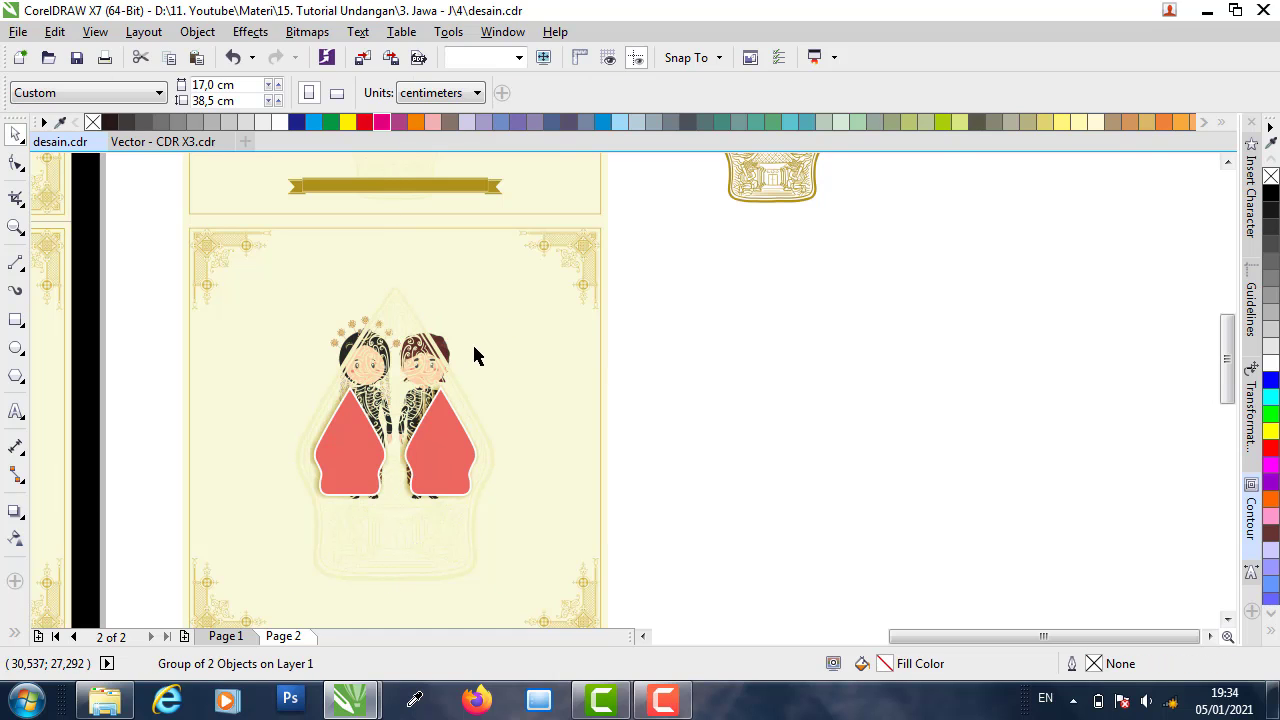
left_click(452, 345)
key("Delete")
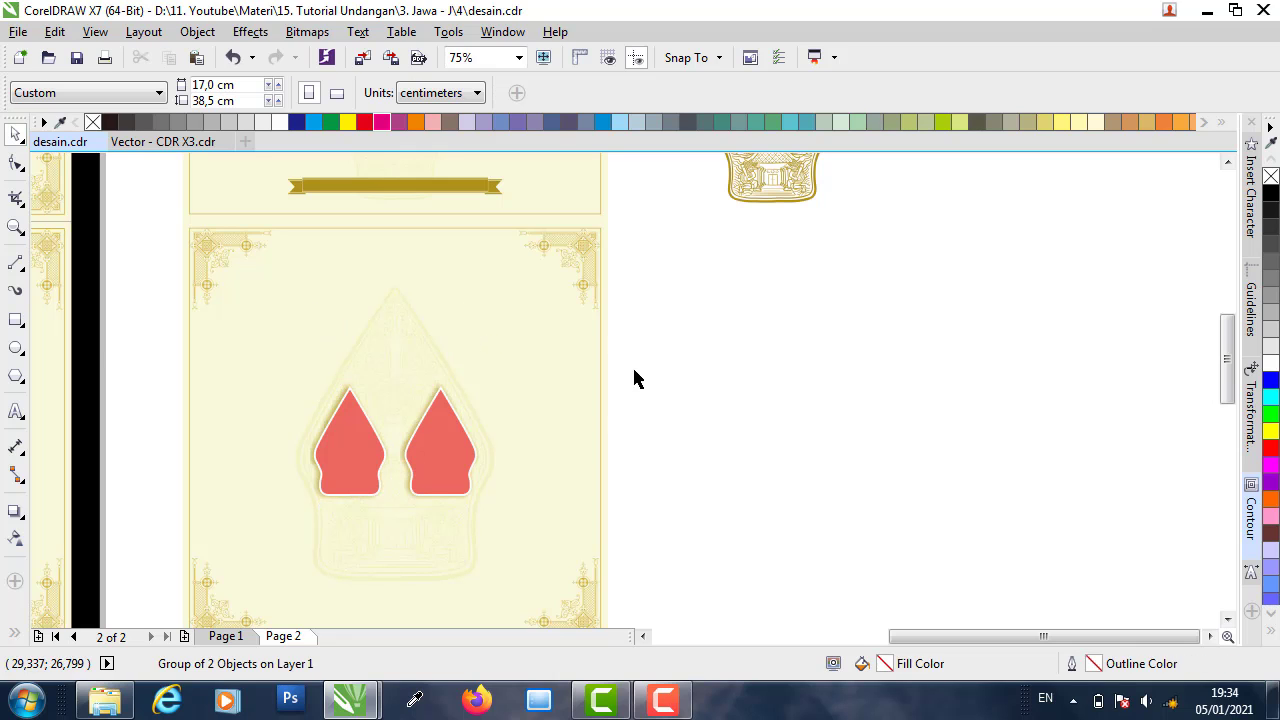
- Ungroup the finished middle panel and examine the fonts and sizes of the flap text, the greeting and the Bismillah calligraphy
scroll(800, 402, "down", 1)
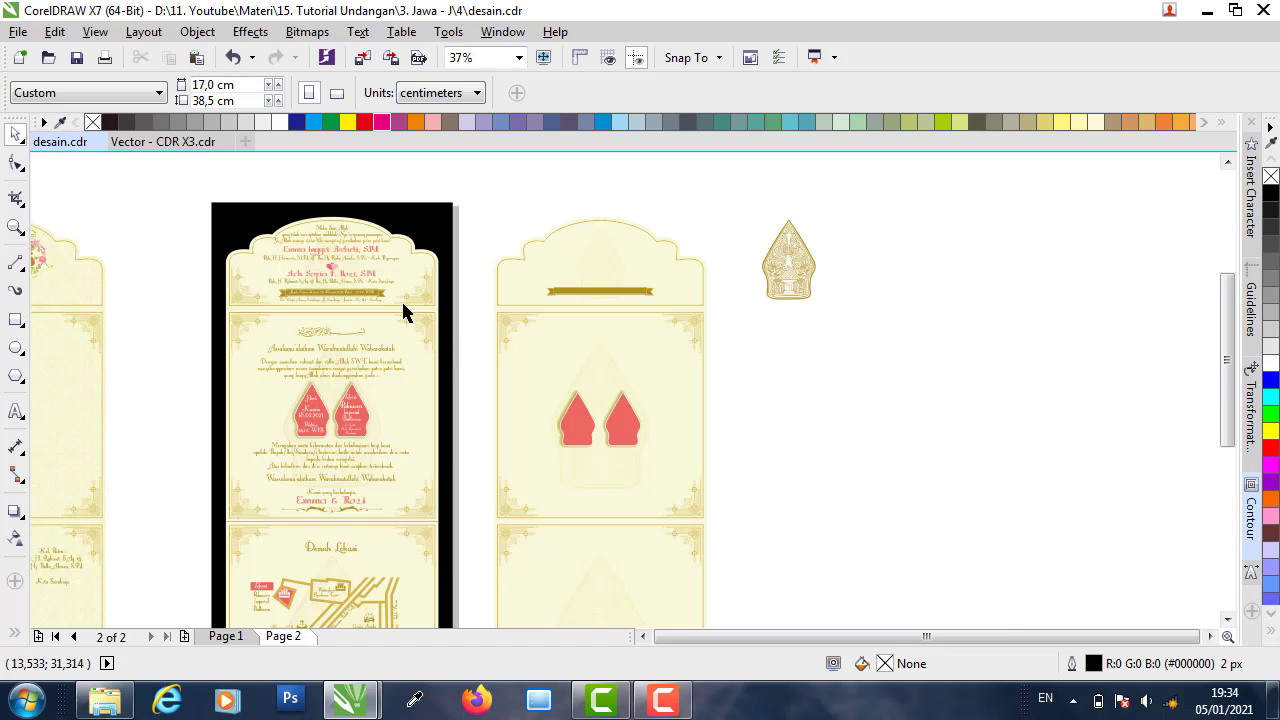
scroll(406, 309, "up", 1)
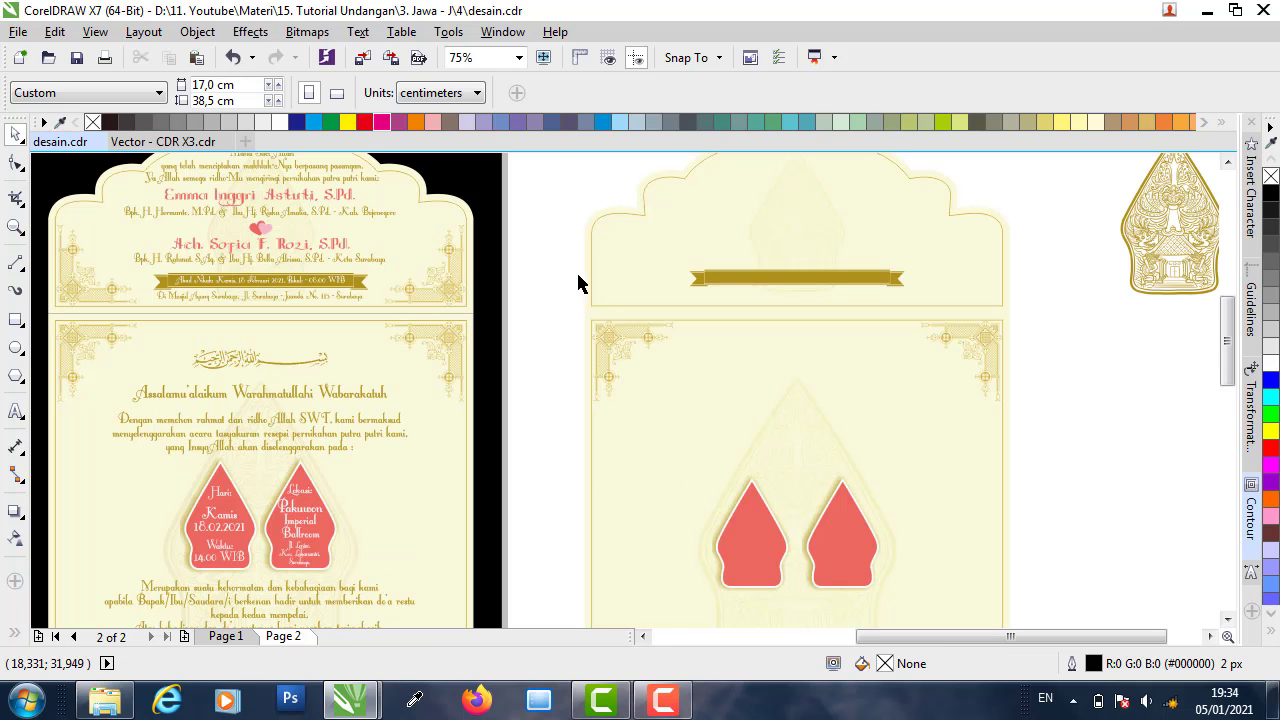
left_click(277, 370)
left_click(431, 92)
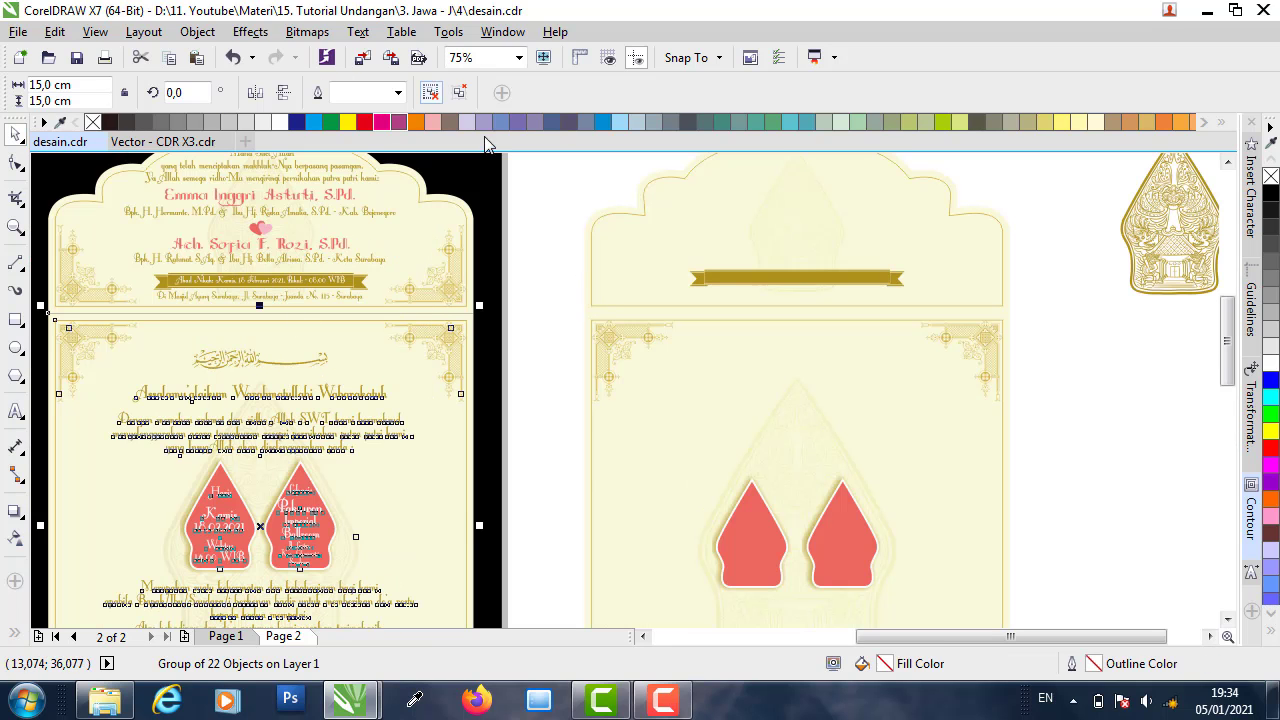
left_click(548, 187)
left_click(265, 250)
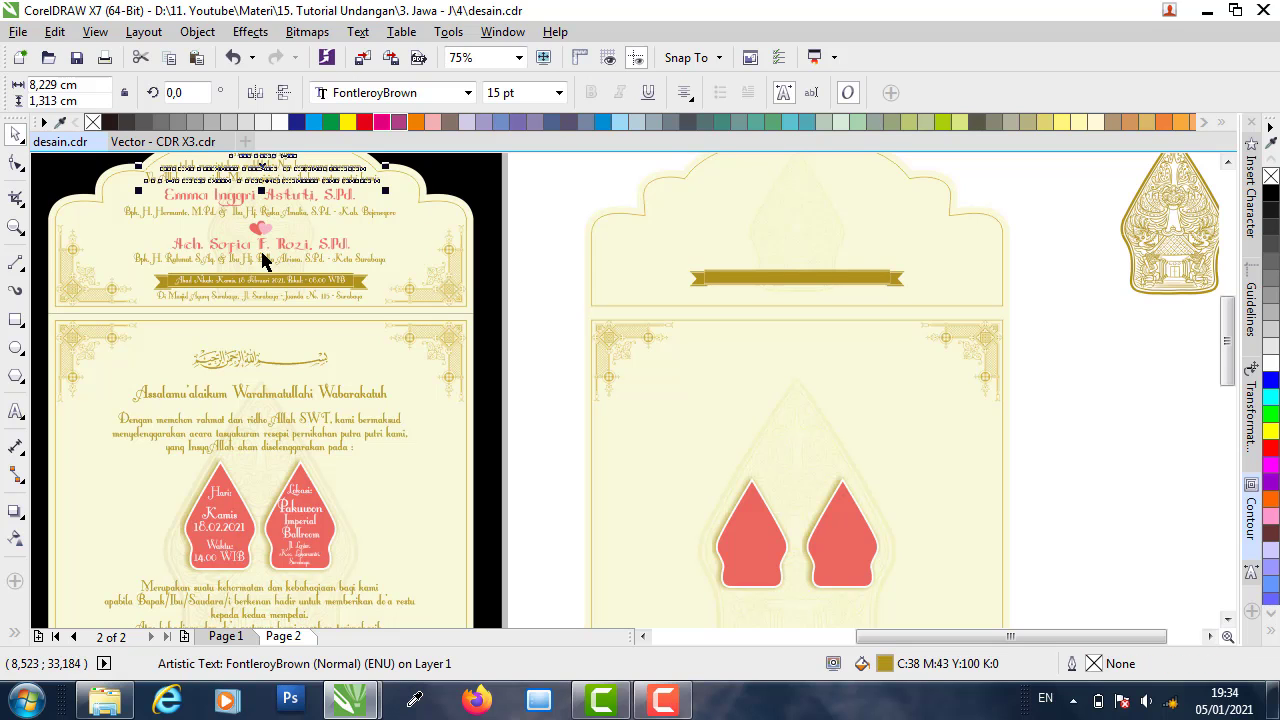
left_click(265, 250)
left_click(277, 400)
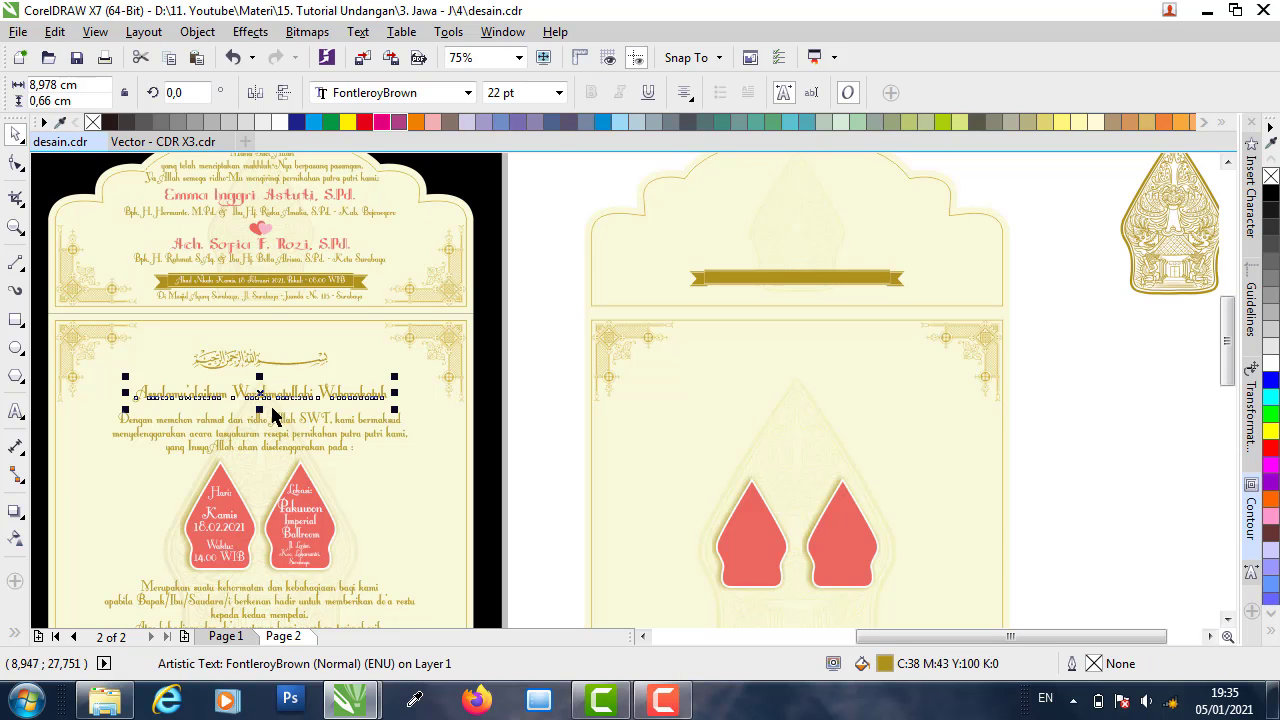
left_click(284, 425)
left_click(289, 371)
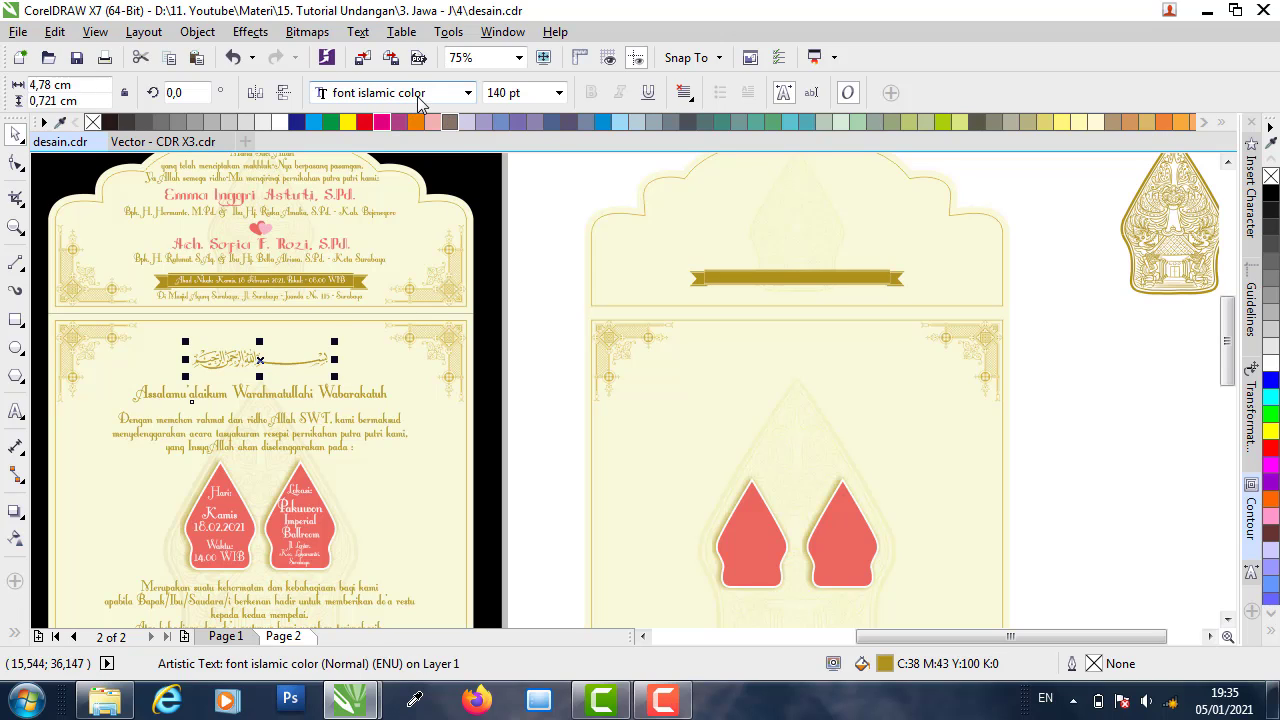
- Find the single-line Bismillah calligraphy character in the "font islamic color" font for insertion
left_click(1251, 192)
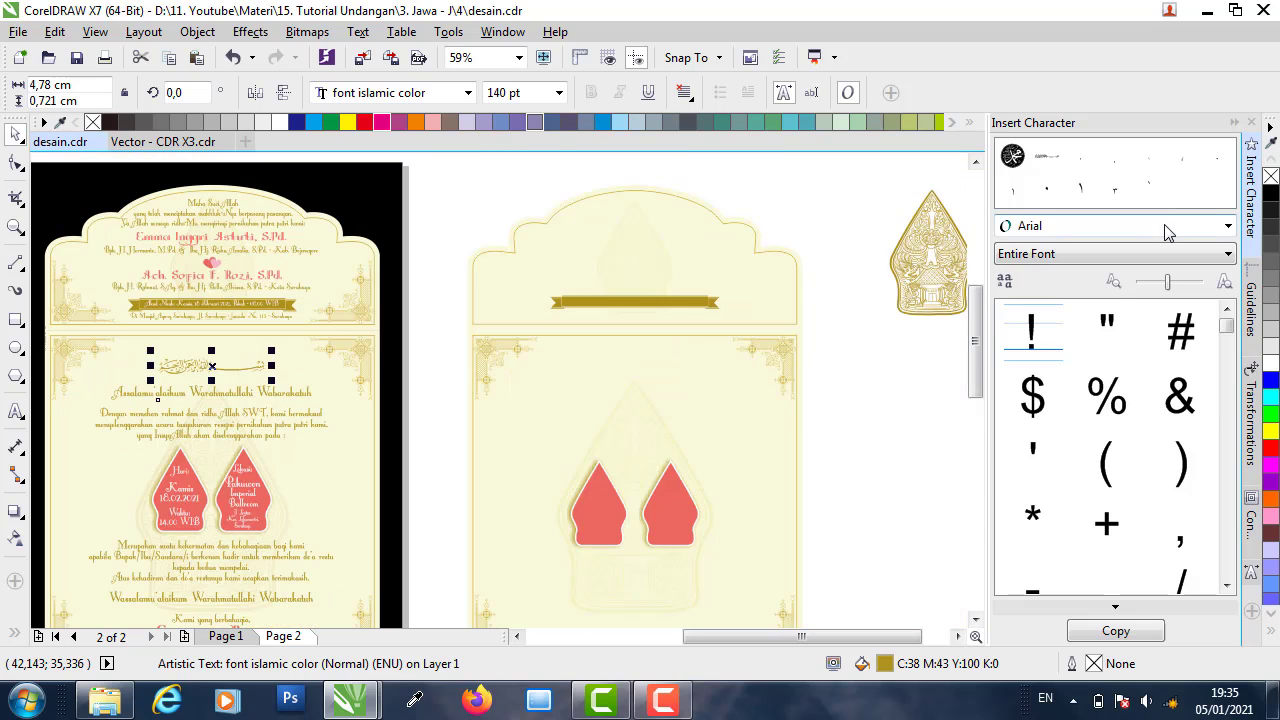
left_click(1228, 226)
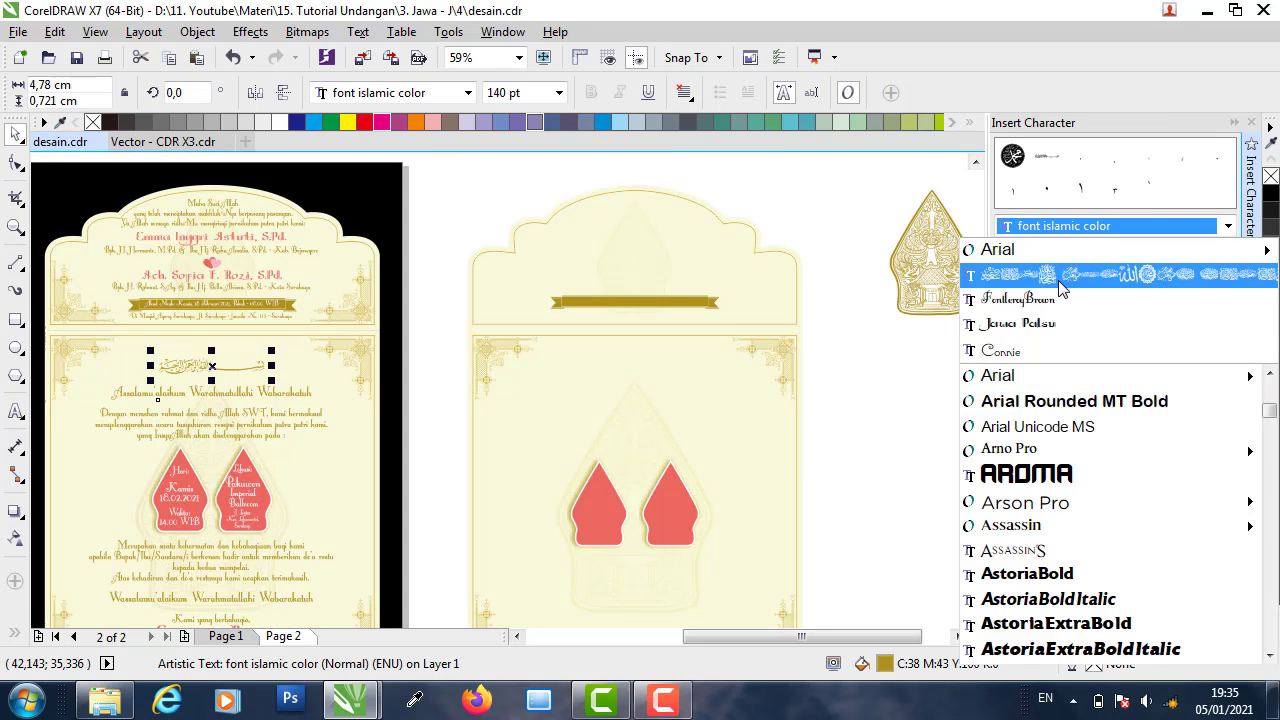
left_click(1064, 284)
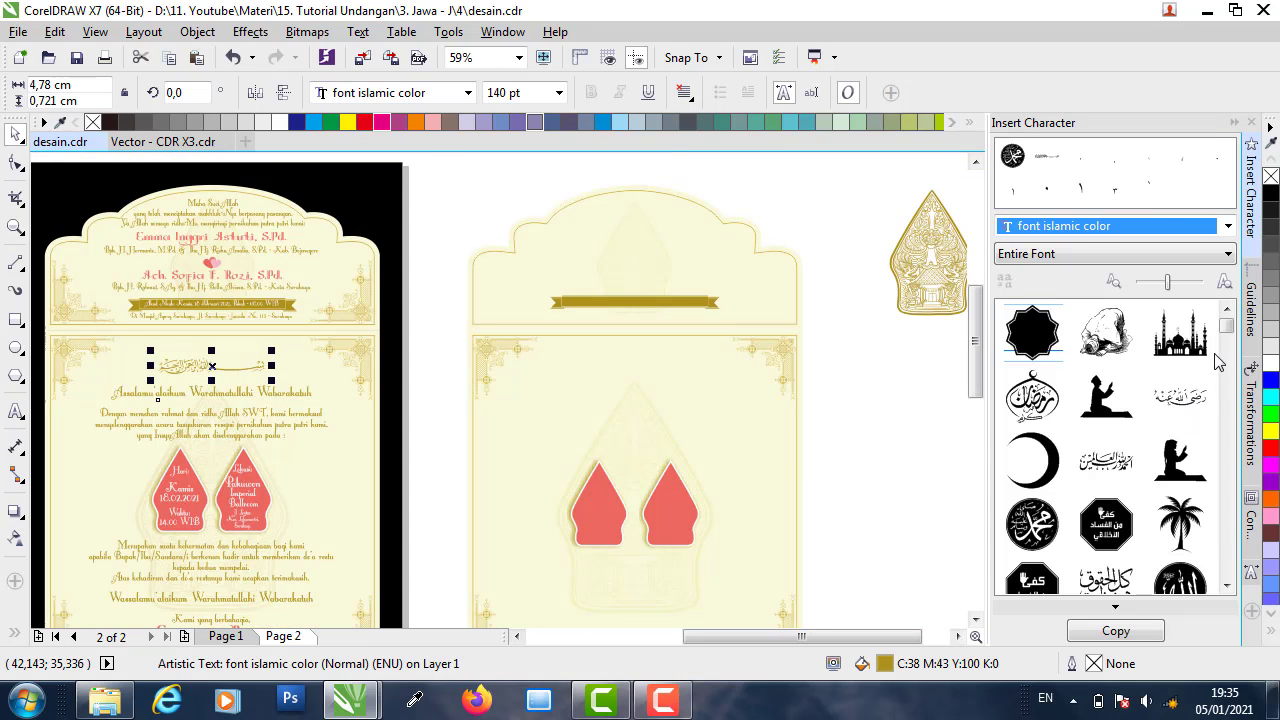
scroll(1215, 385, "down", 3)
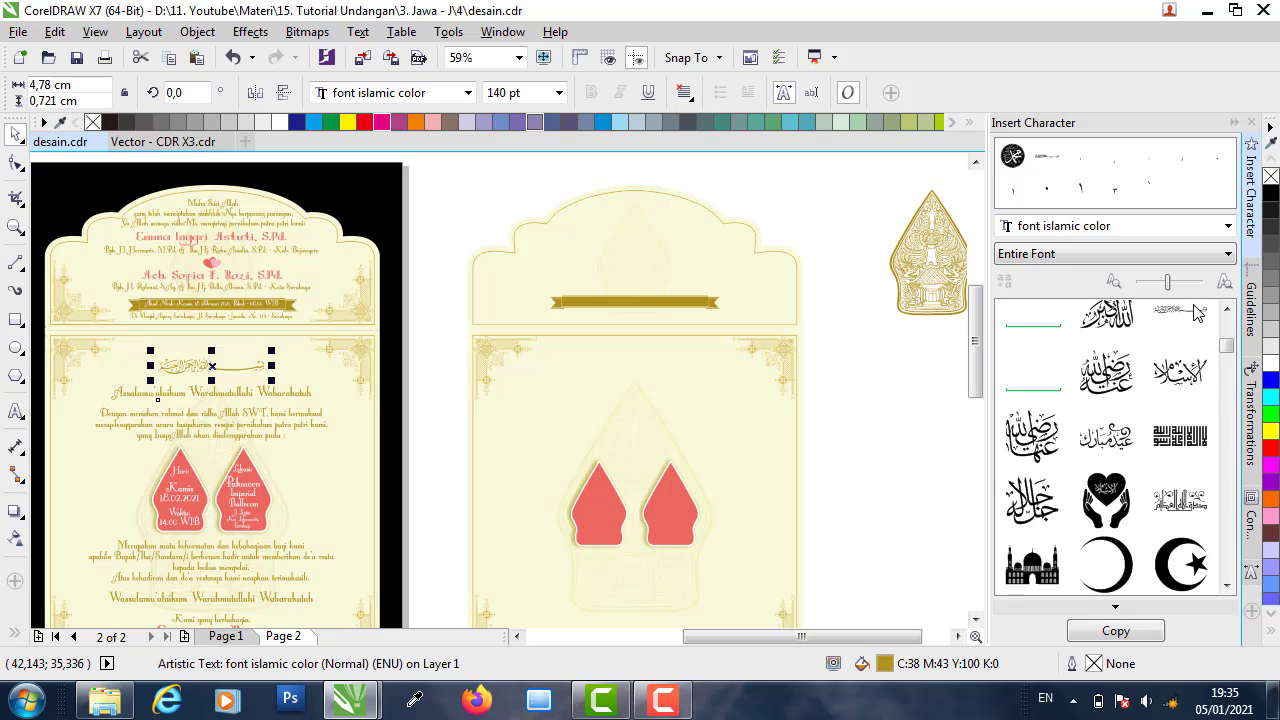
left_click(1197, 313)
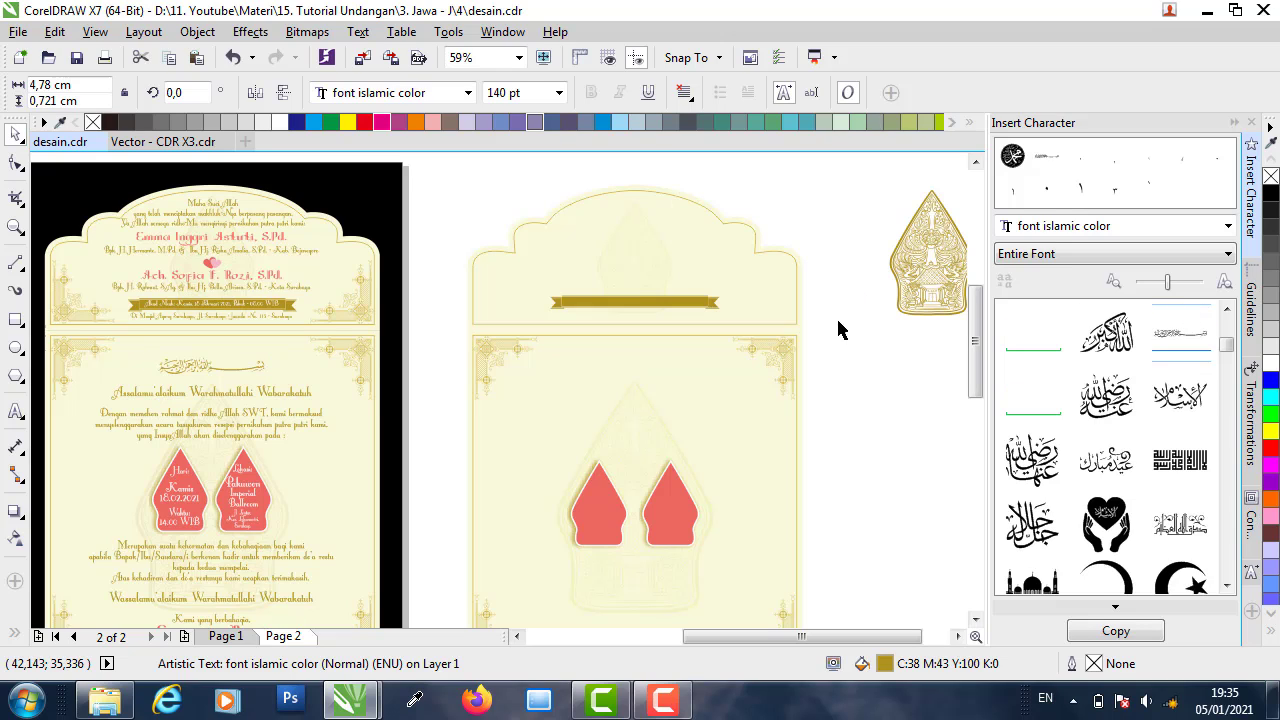
- Place the Bismillah calligraphy, about 8.5 cm wide, centred at the top of the blank middle panel and fill it orange
left_click_drag(838, 330, 845, 305)
left_click_drag(755, 302, 582, 395)
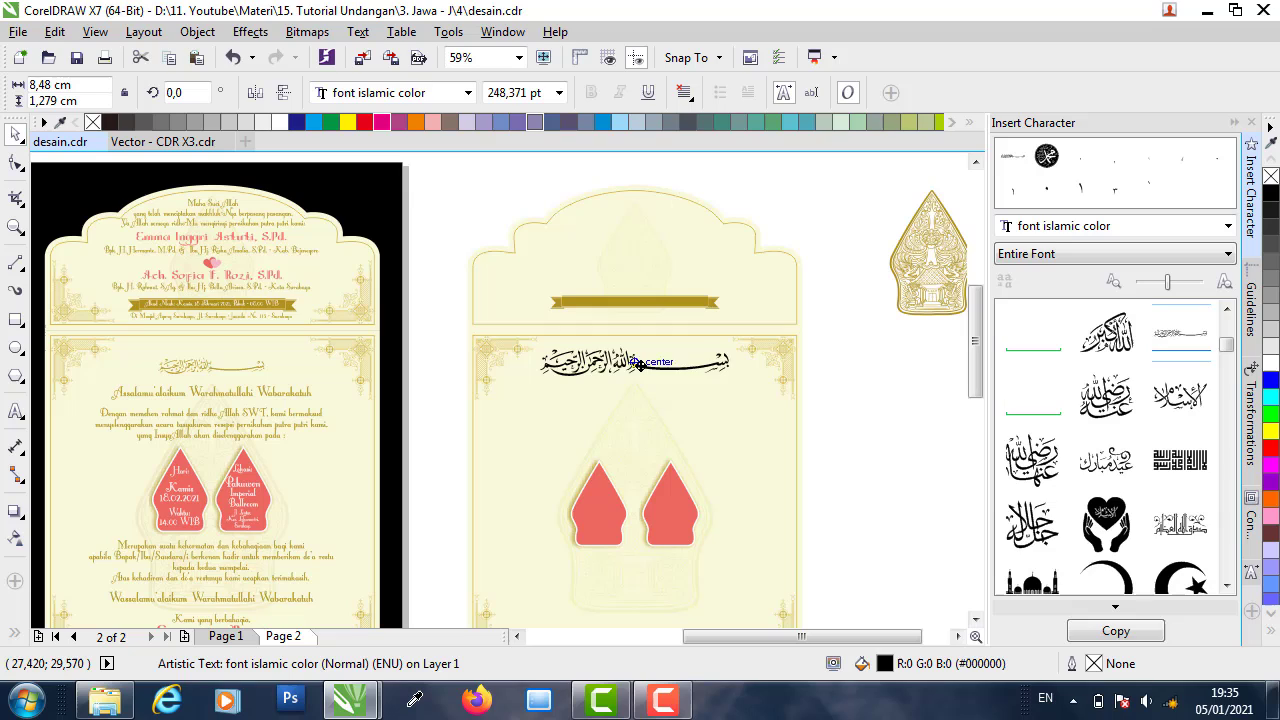
left_click(423, 122)
left_click(844, 192)
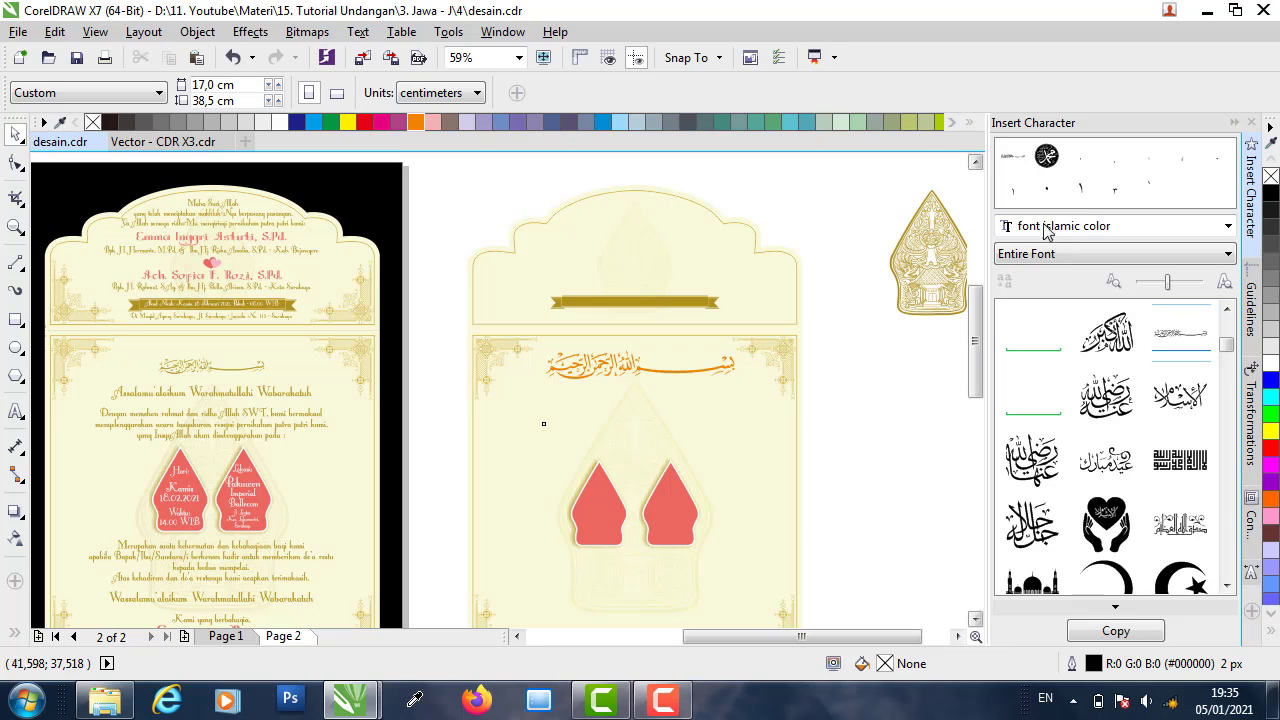
- Examine the finished middle panel's closing paragraph font and size, the Wassalamu'alaikum greeting, the couple's names and the ornament line
left_click(213, 440)
left_click(210, 568)
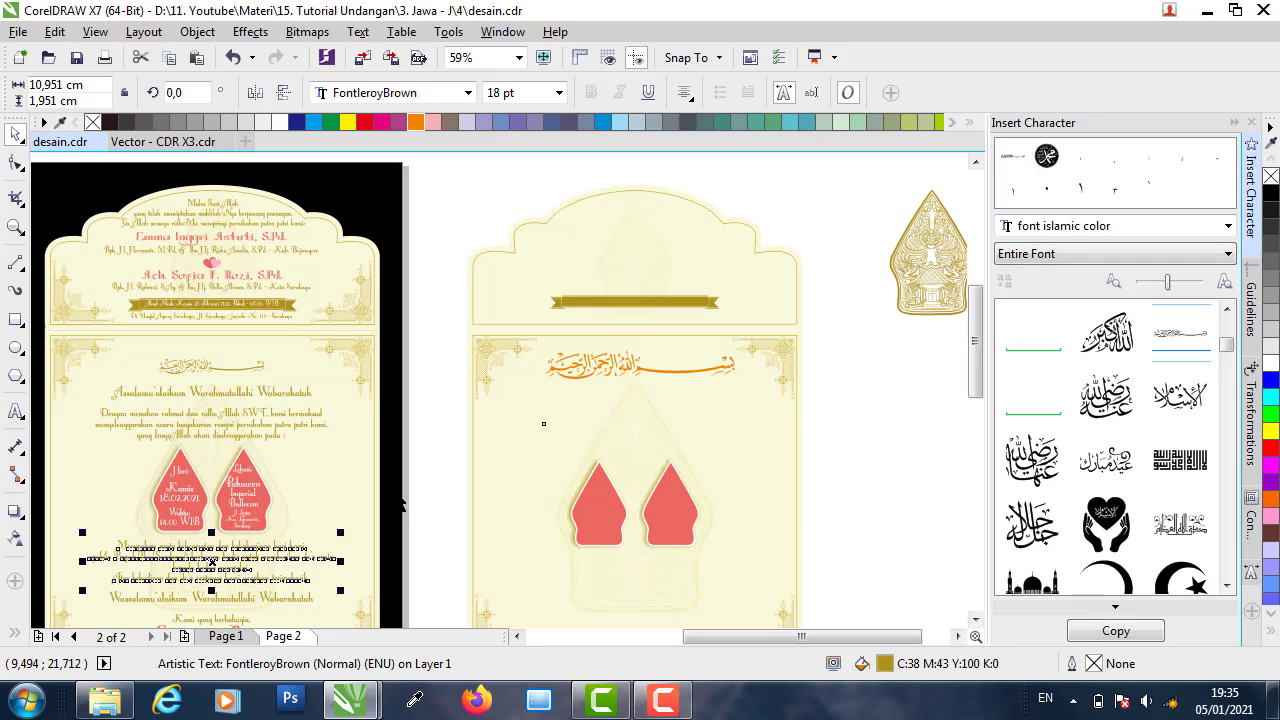
left_click_drag(978, 328, 985, 358)
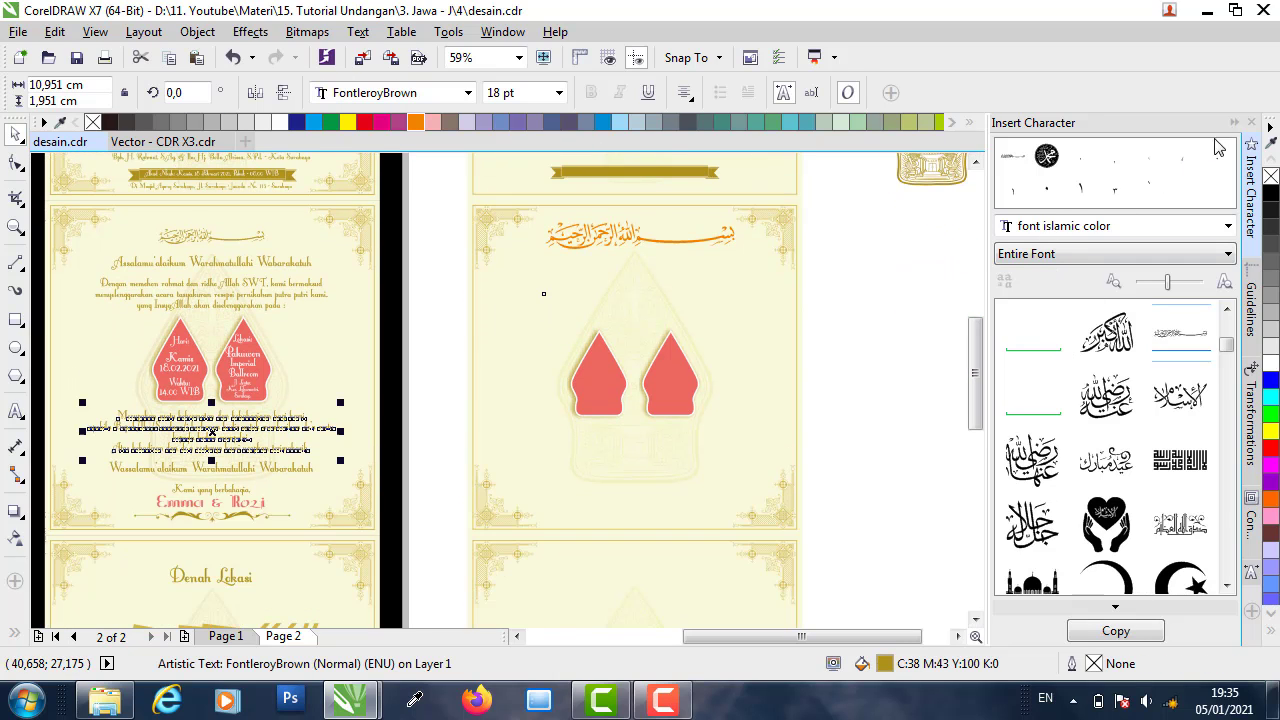
left_click(1235, 124)
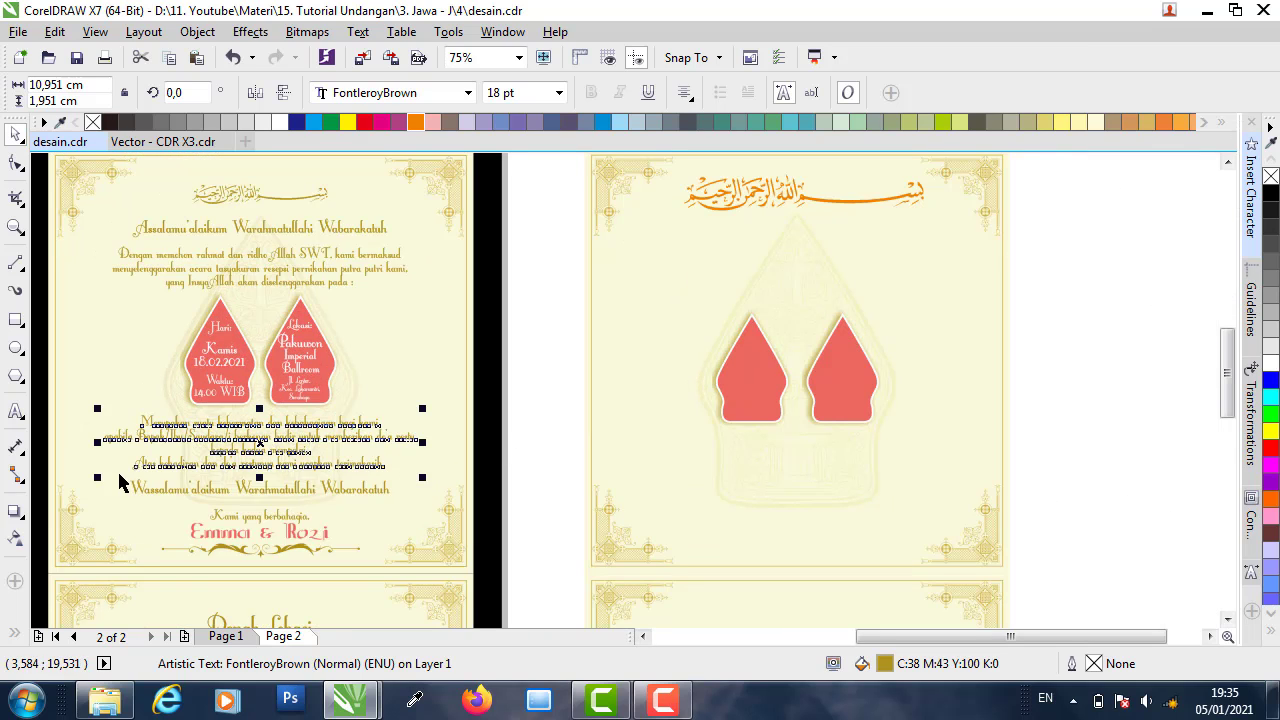
scroll(134, 509, "up", 2)
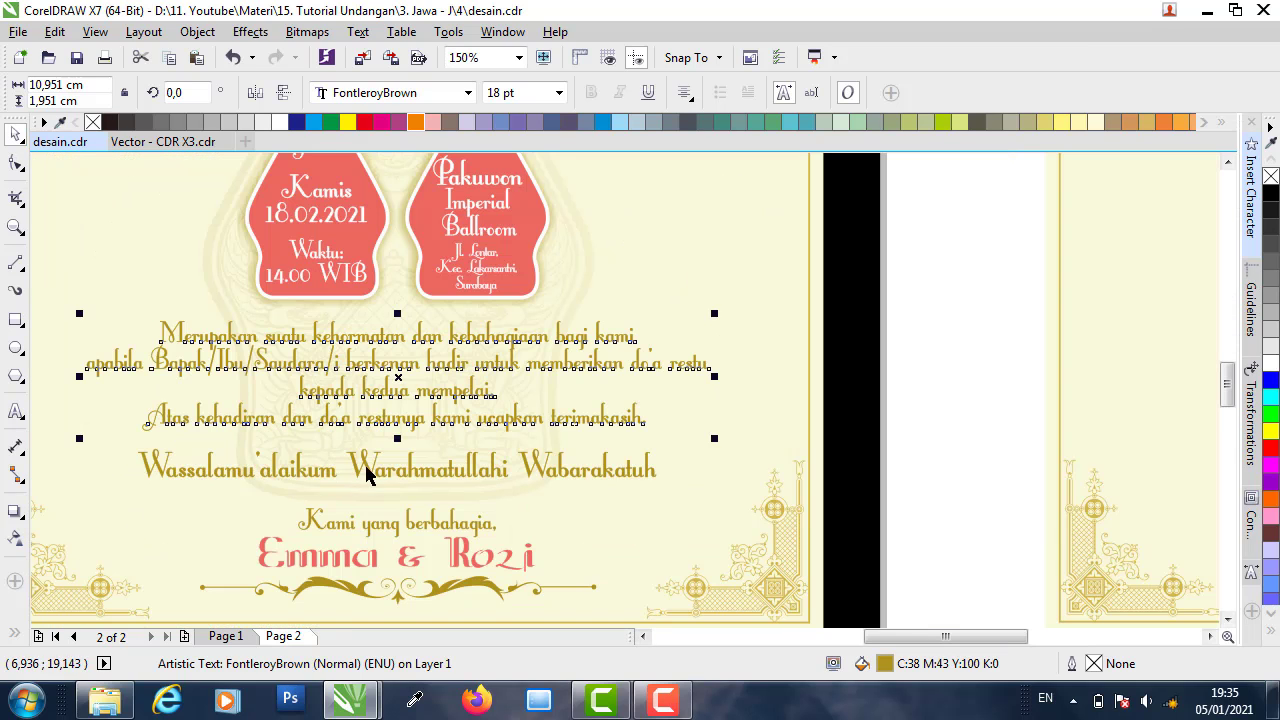
scroll(433, 433, "down", 2)
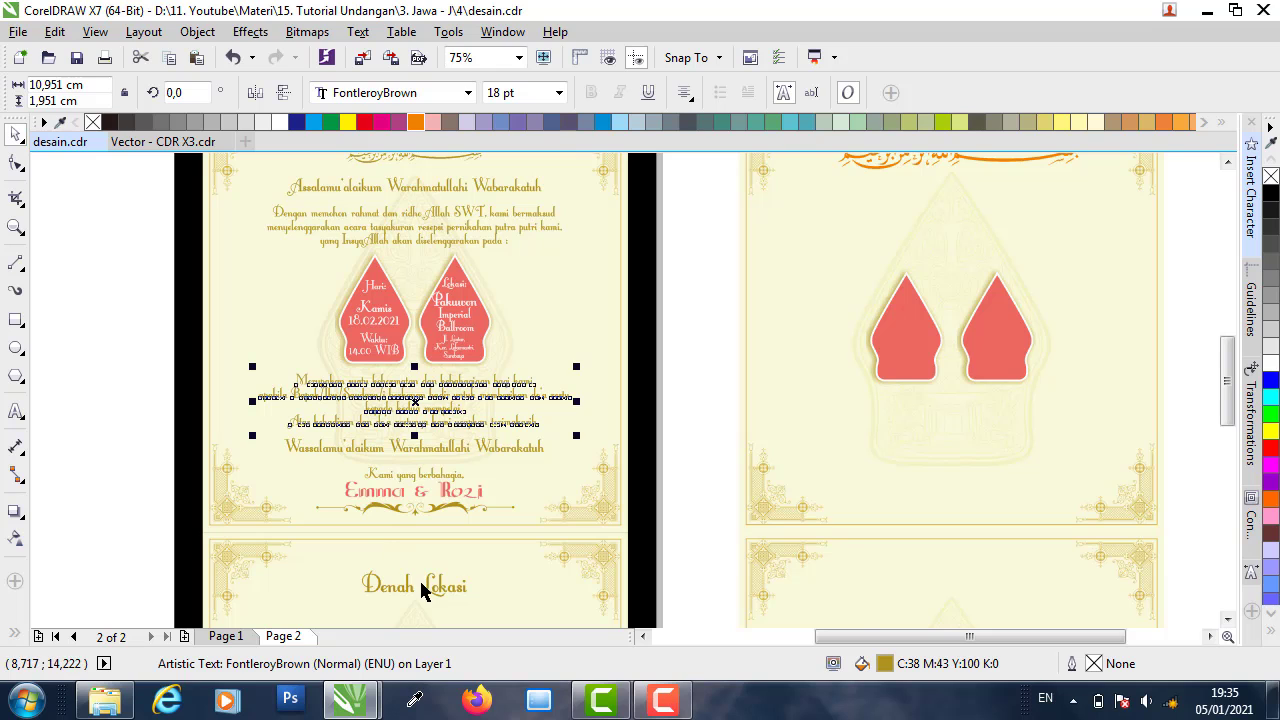
scroll(422, 588, "up", 2)
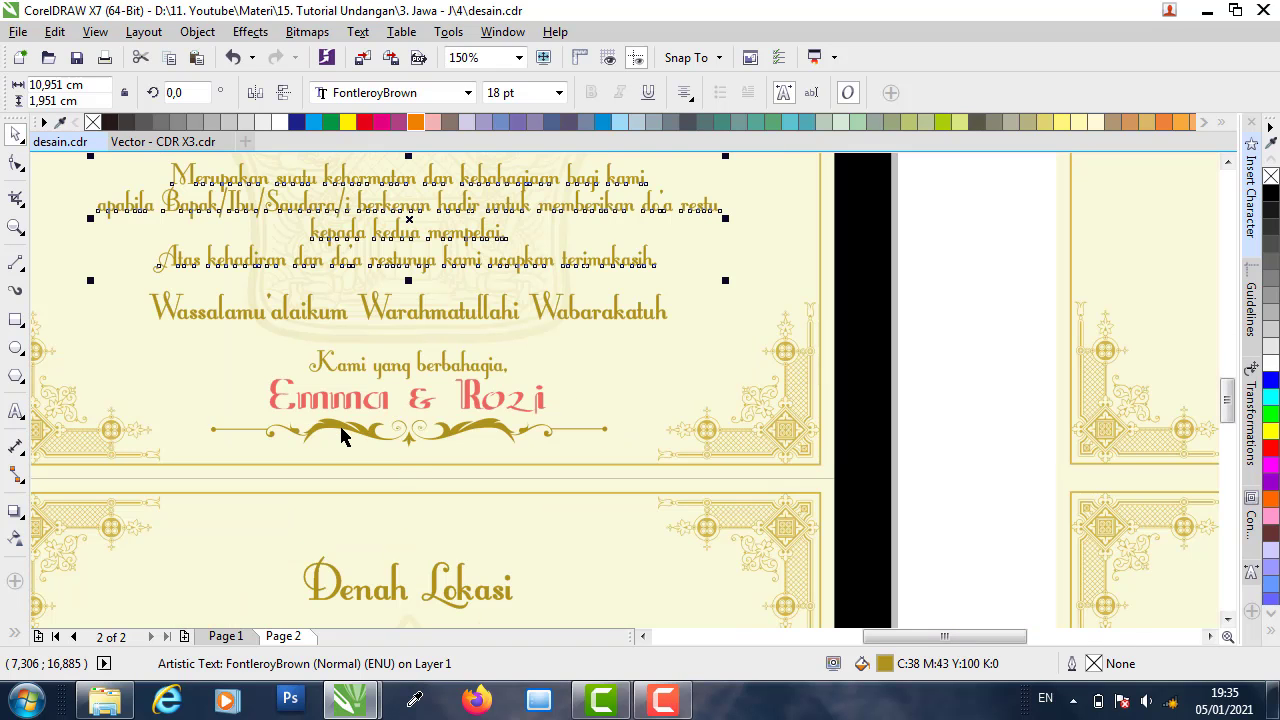
scroll(354, 434, "down", 2)
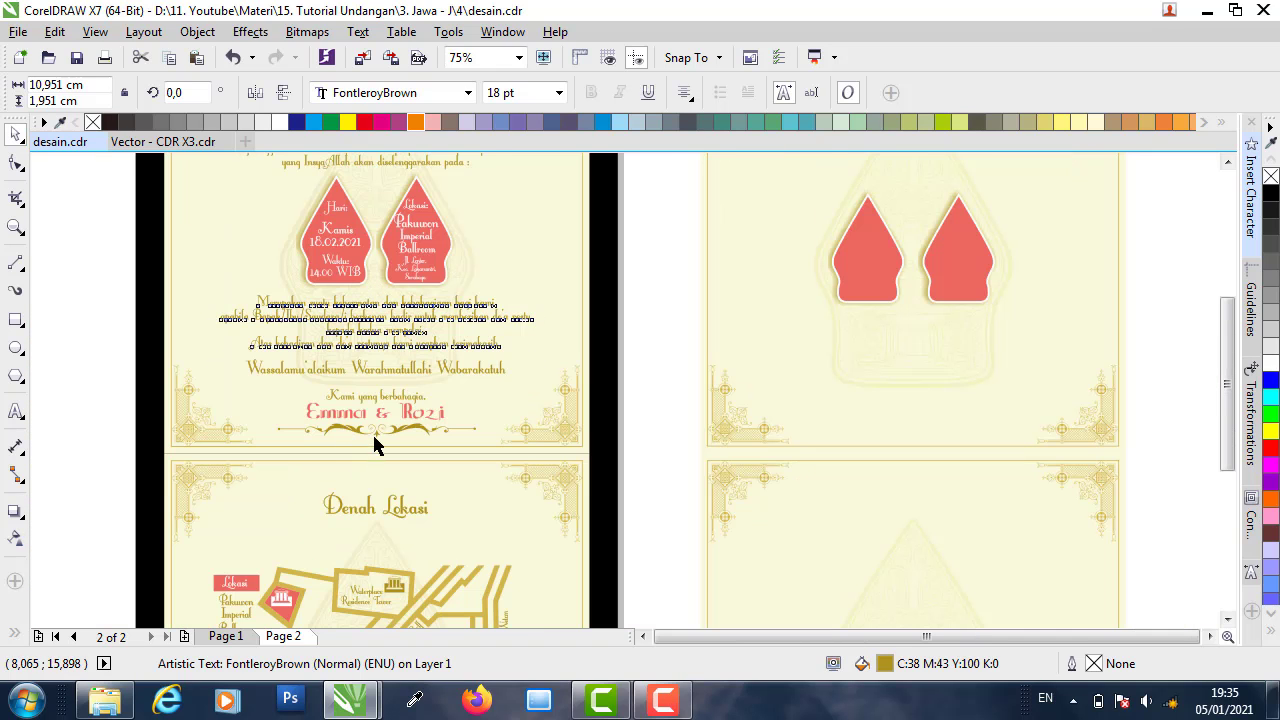
scroll(372, 444, "down", 2)
left_click(871, 346)
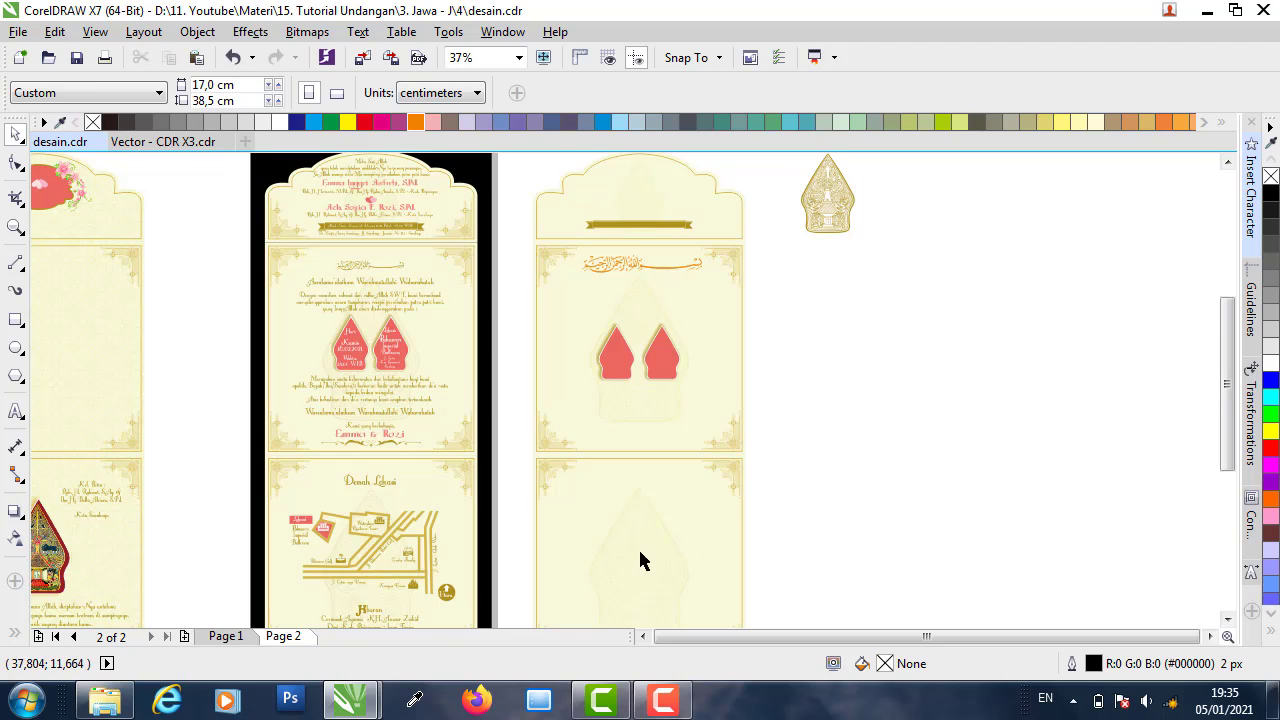
- Go to Page 1 and delete all the practice panels and the loose gunungan outside the page
left_click(238, 640)
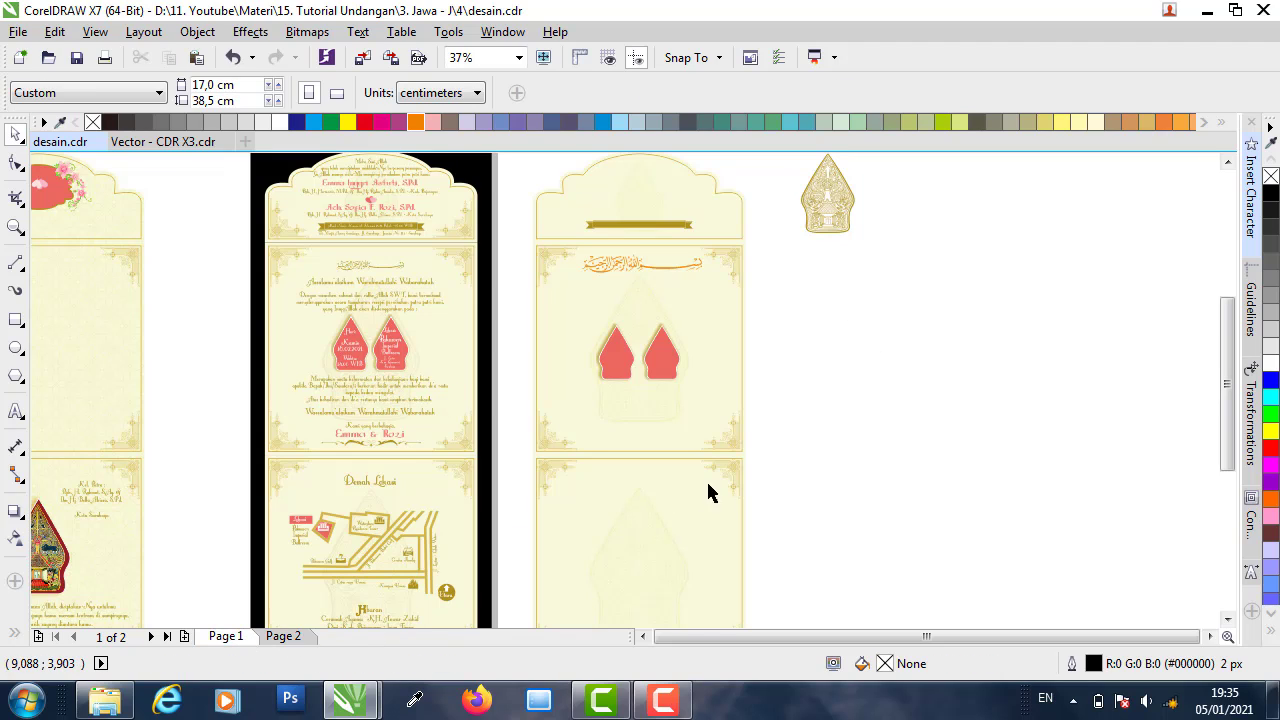
scroll(653, 298, "down", 1)
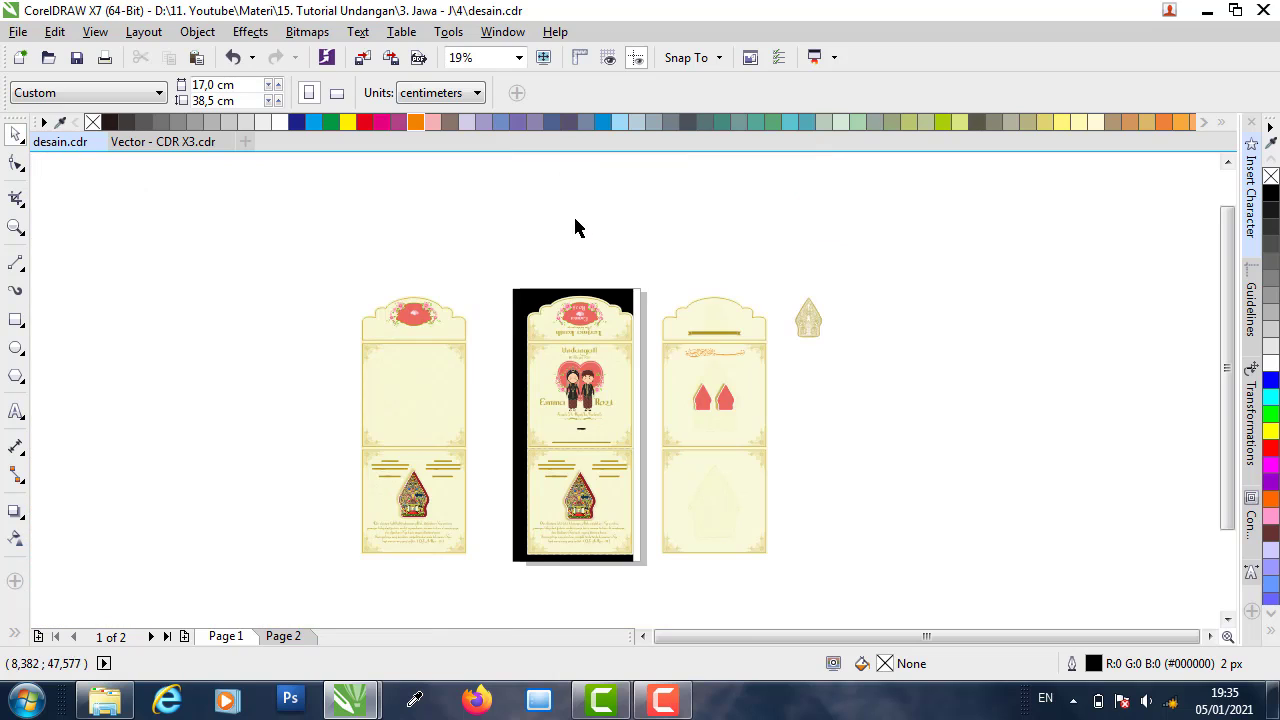
left_click_drag(821, 524, 886, 610)
key("Delete")
left_click_drag(453, 521, 500, 590)
key("Delete")
- Centre the black background rectangle on the page
left_click(526, 295)
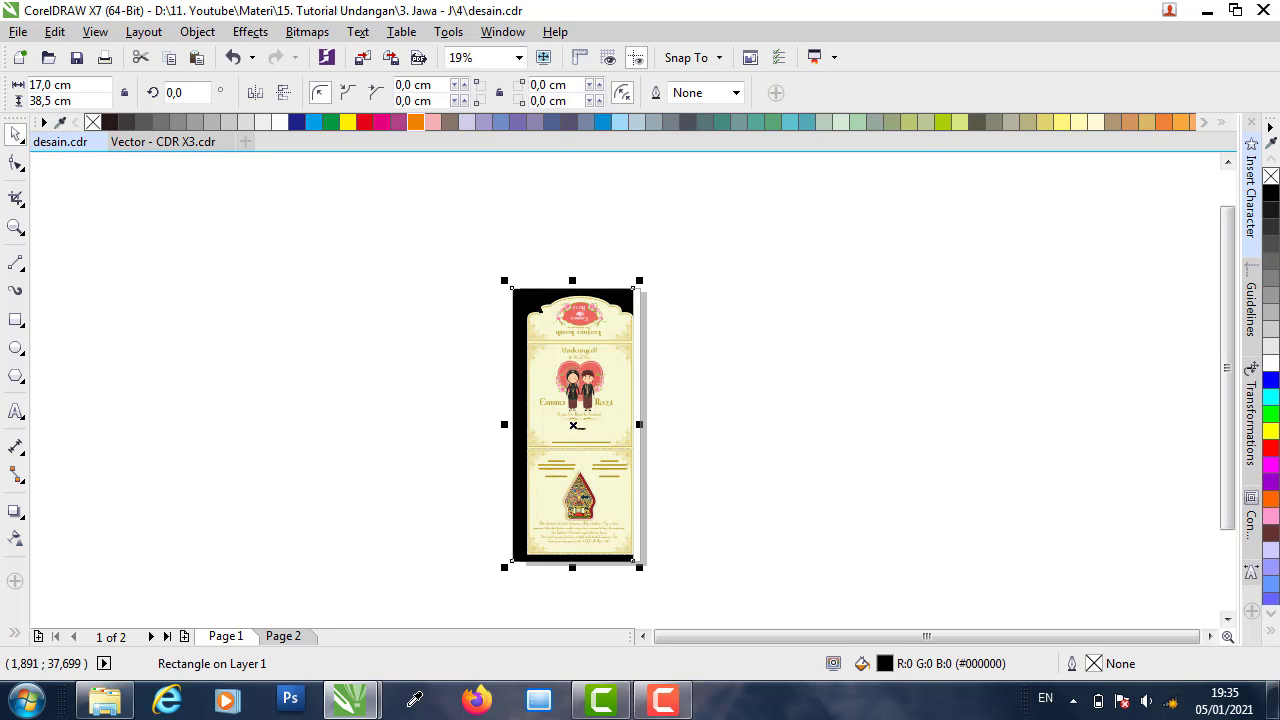
key("p")
left_click(738, 320)
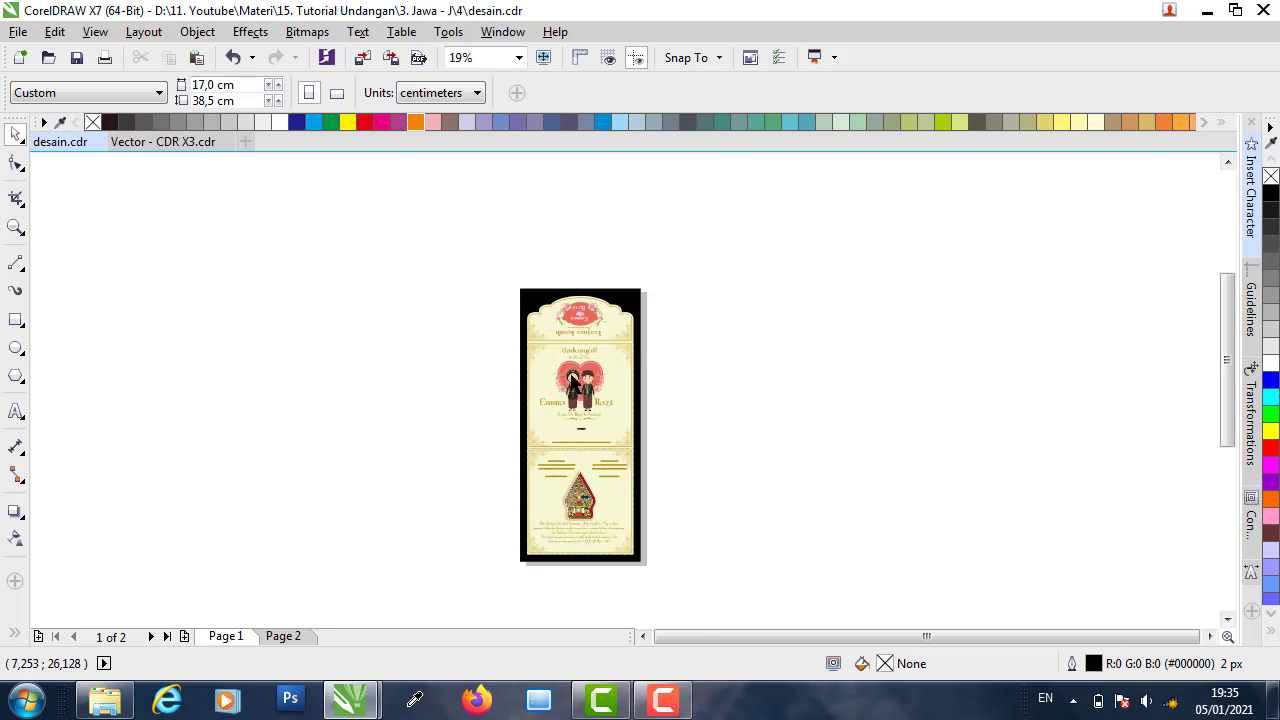
- Pull the black background rectangle out from behind the Page 1 invitation design and delete it
scroll(576, 385, "up", 1)
left_click_drag(484, 215, 851, 214)
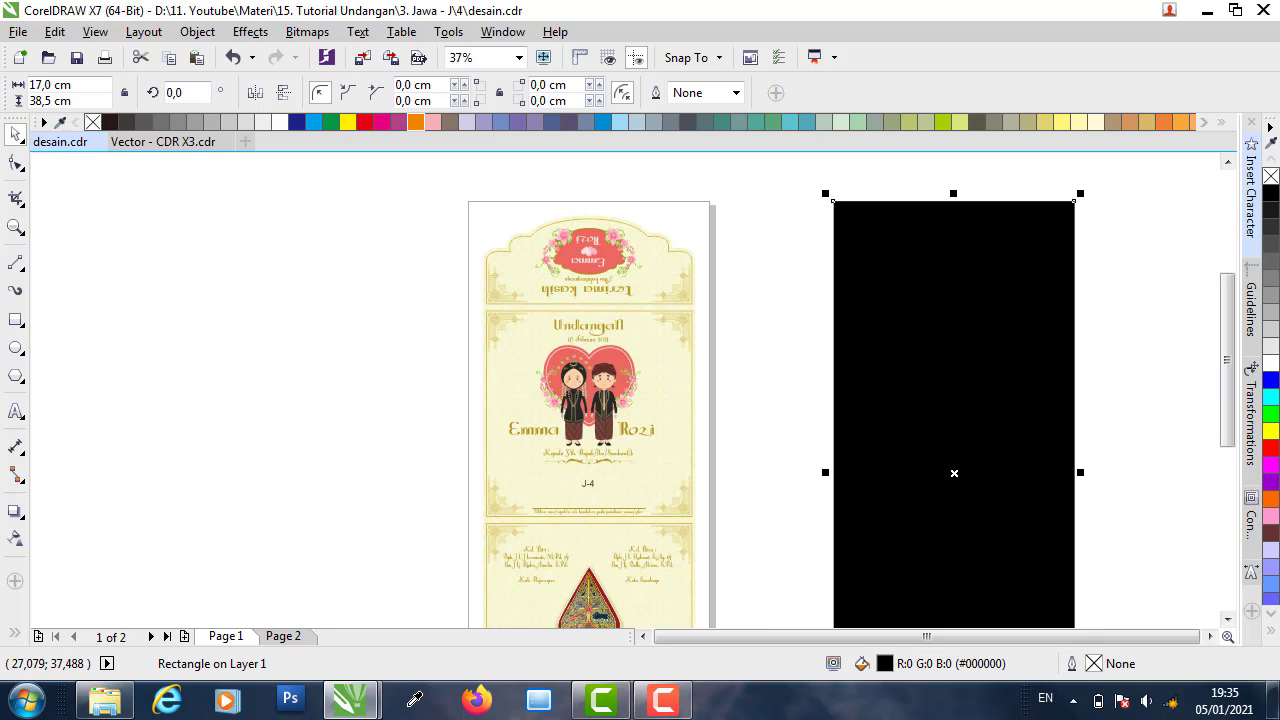
key("Delete")
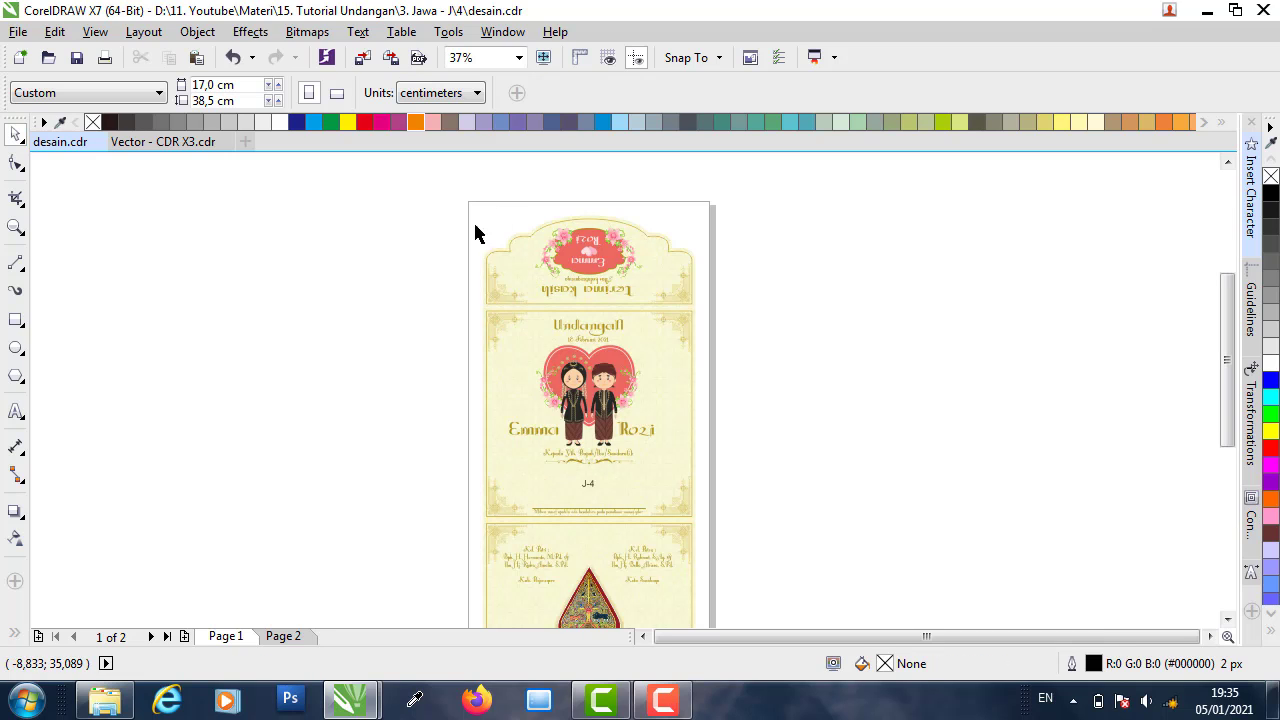
- Start exporting the Page 1 invitation design to the Desktop as a JPG - JPEG Bitmaps file named "cetak"
left_click_drag(438, 178, 674, 338)
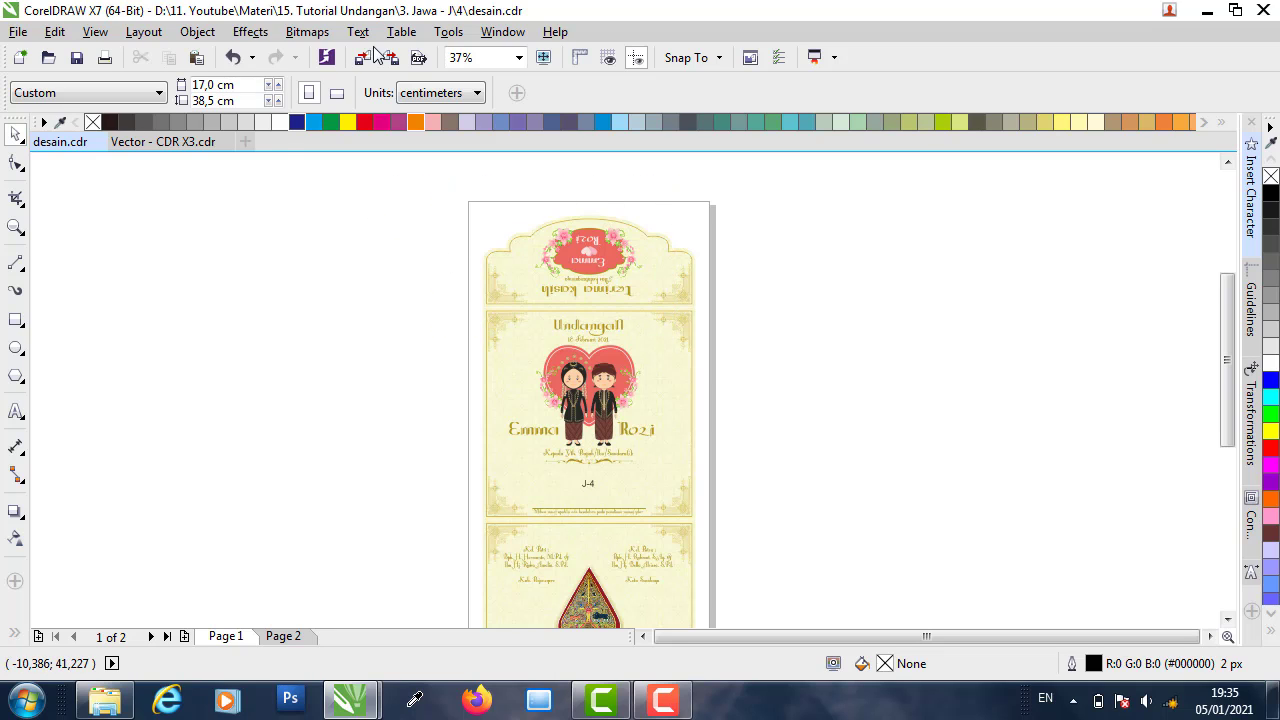
left_click(391, 58)
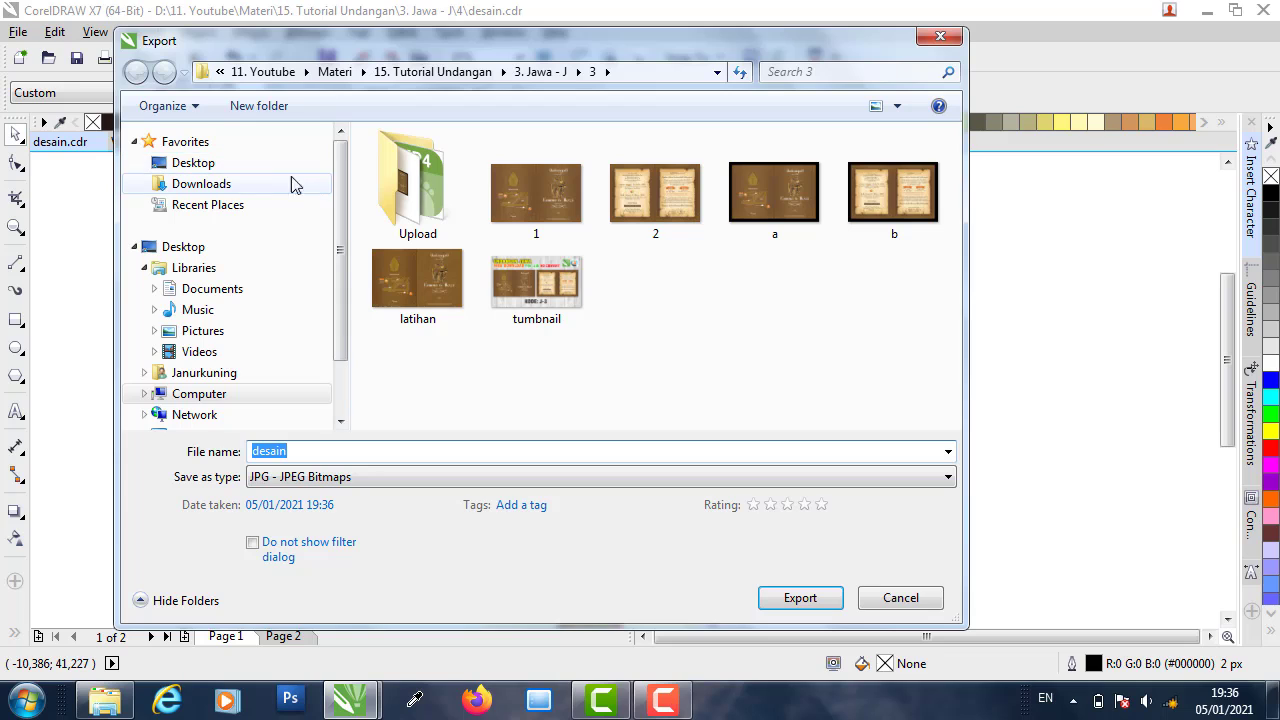
left_click(234, 165)
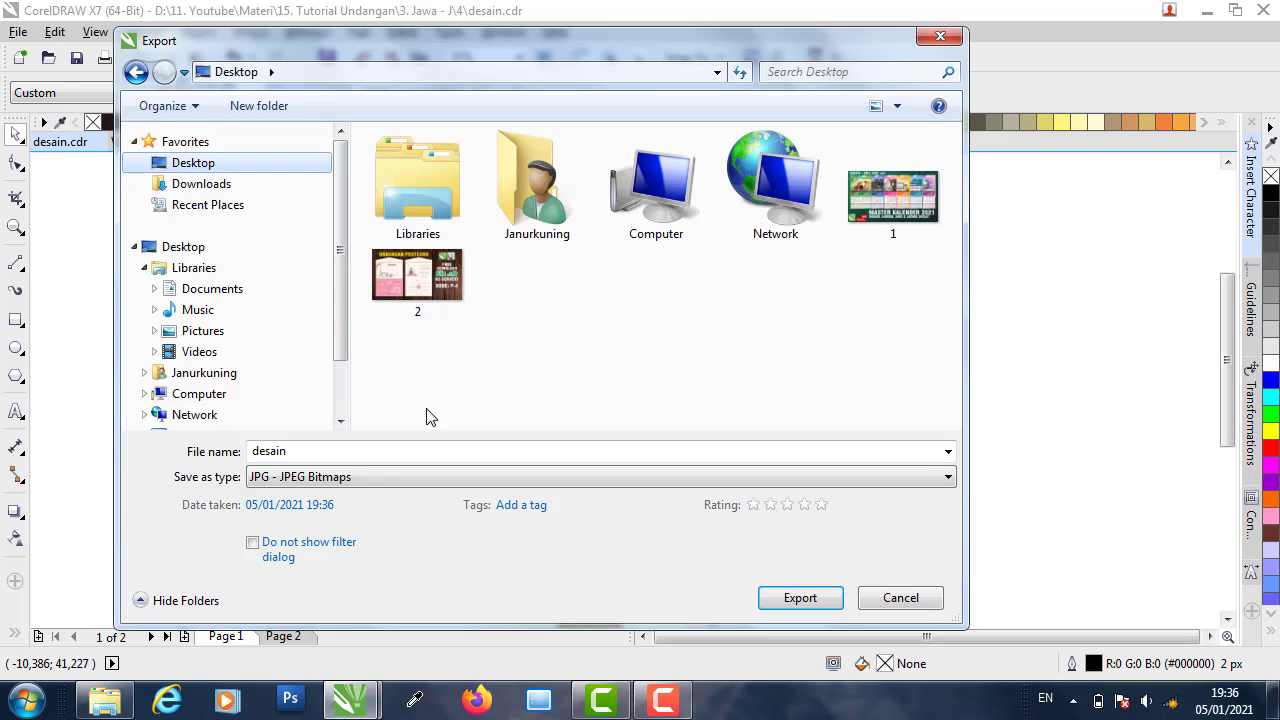
left_click(380, 450)
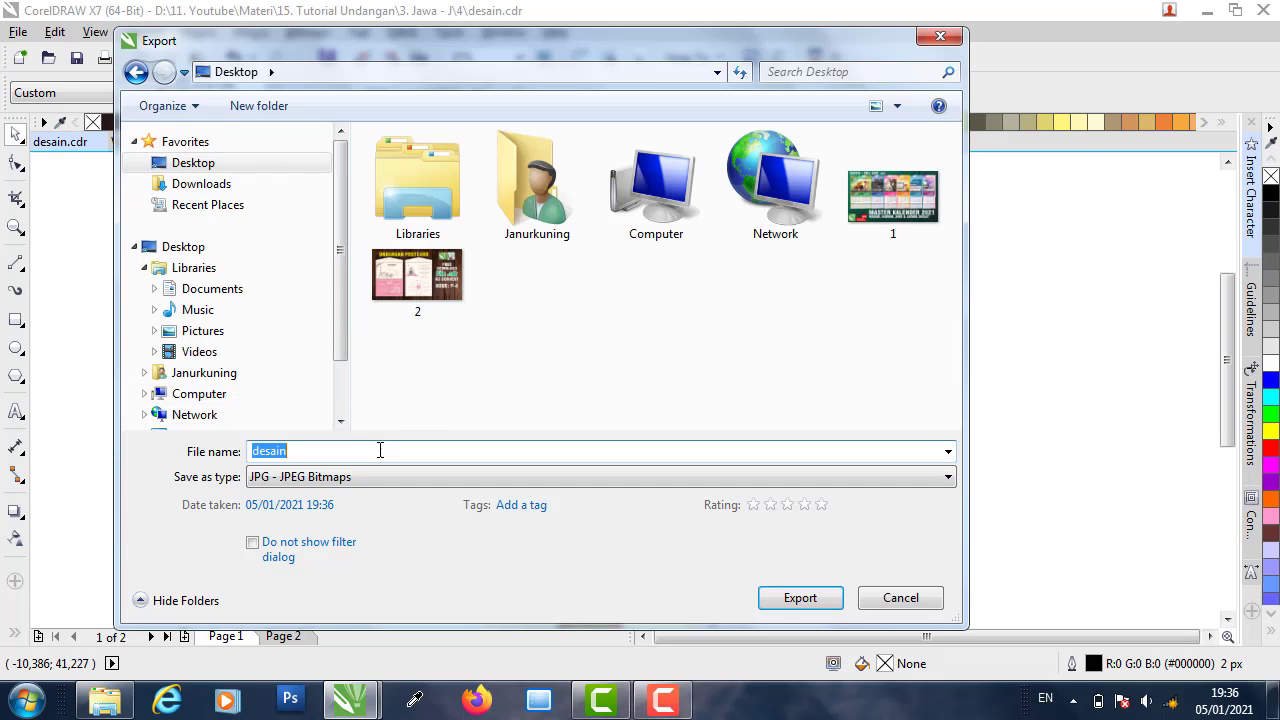
type("cetak")
left_click(452, 484)
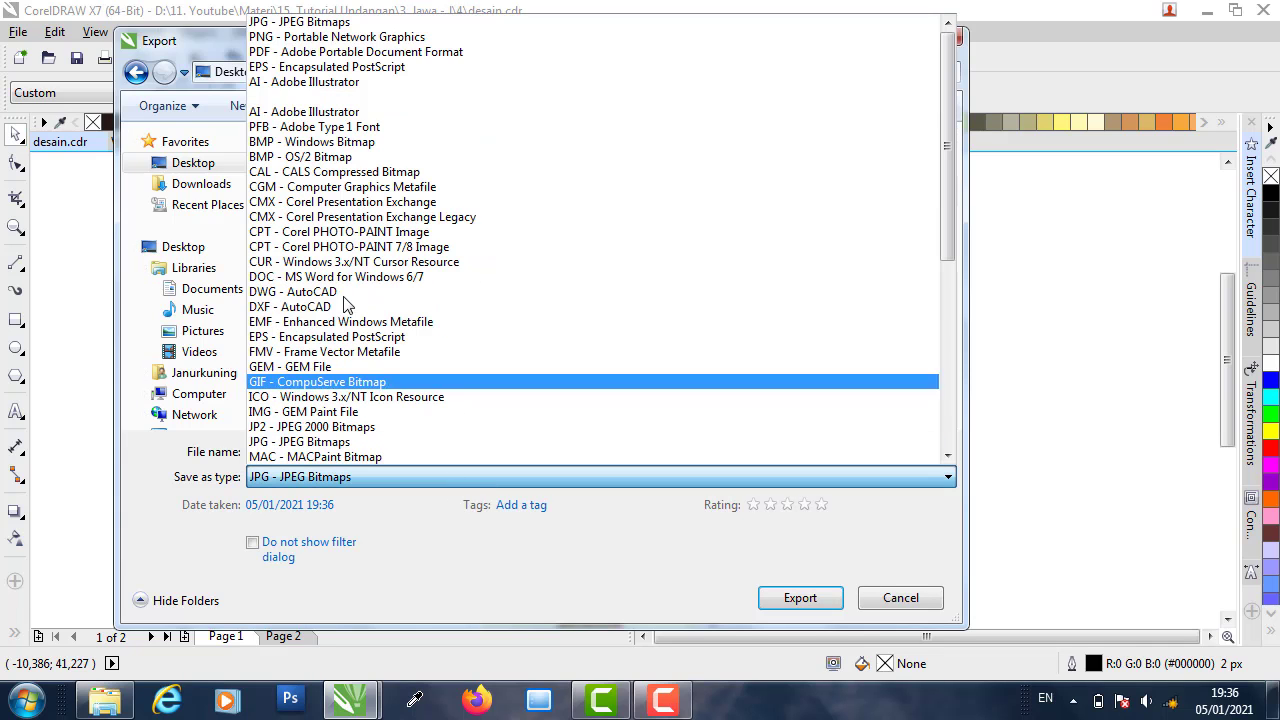
key("Escape")
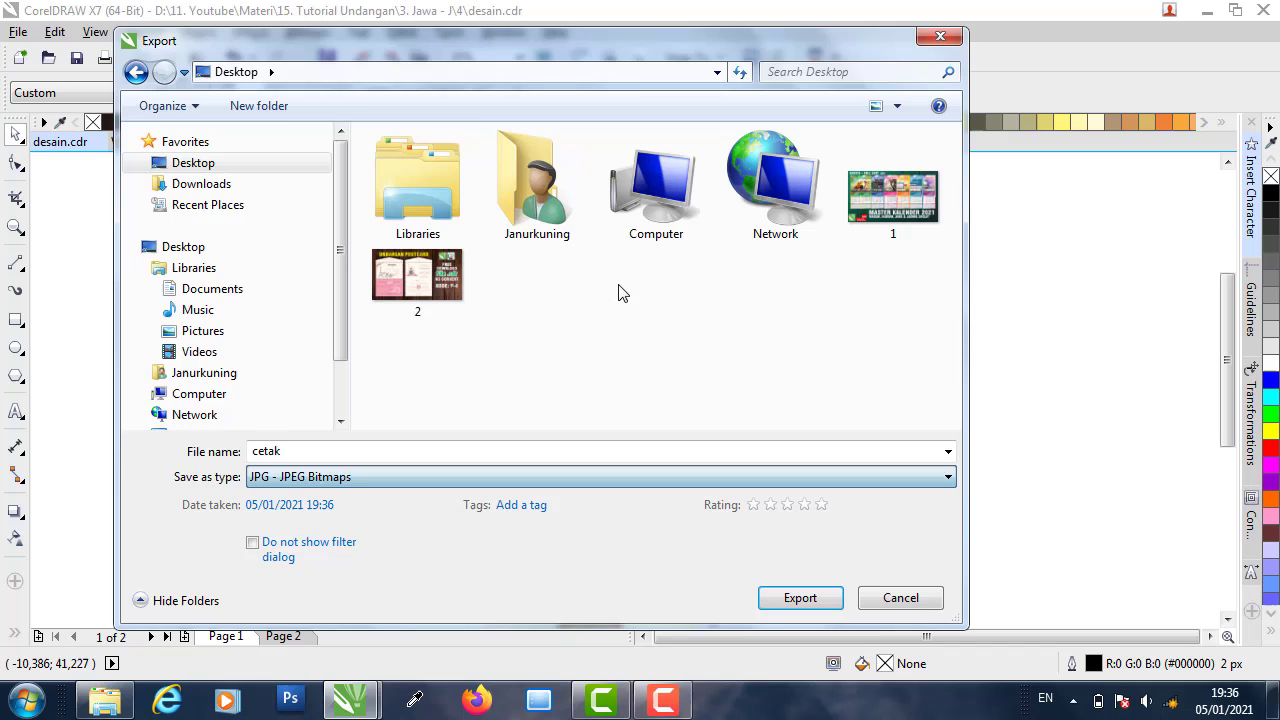
left_click(806, 600)
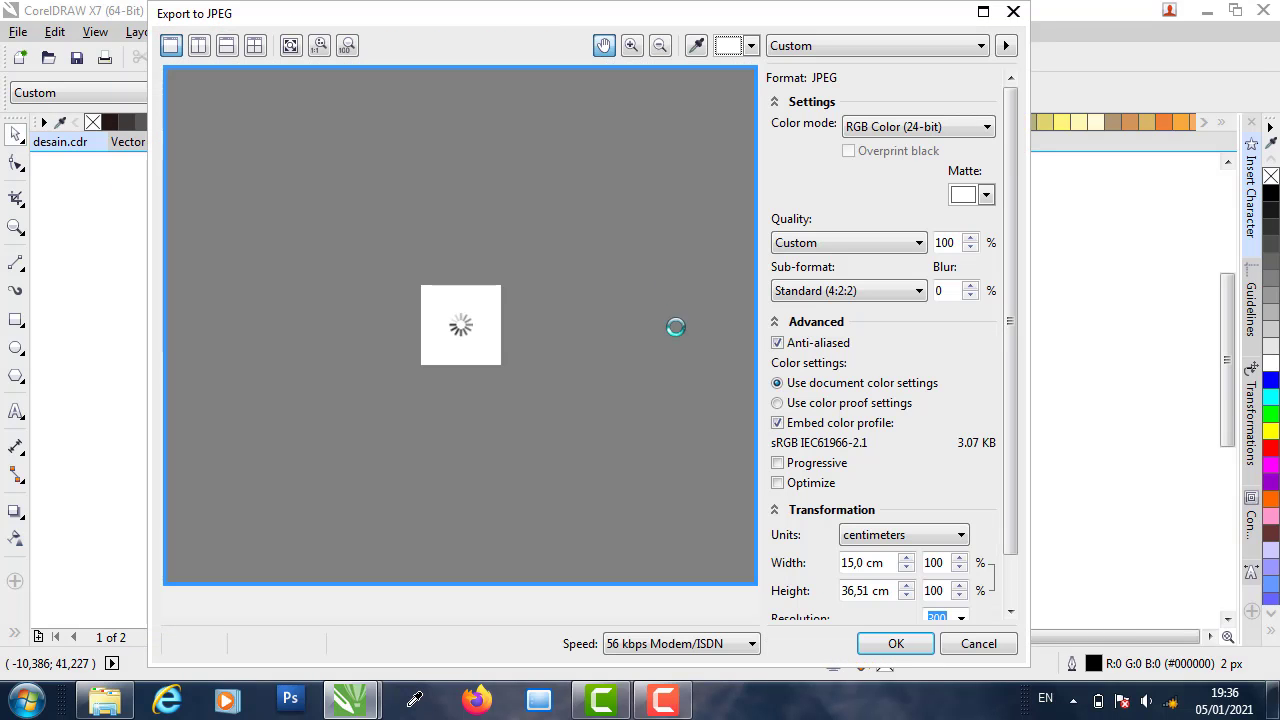
- Set the JPEG color mode to CMYK Color (32-bit), check the resolution and complete the export
left_click(890, 134)
left_click(886, 176)
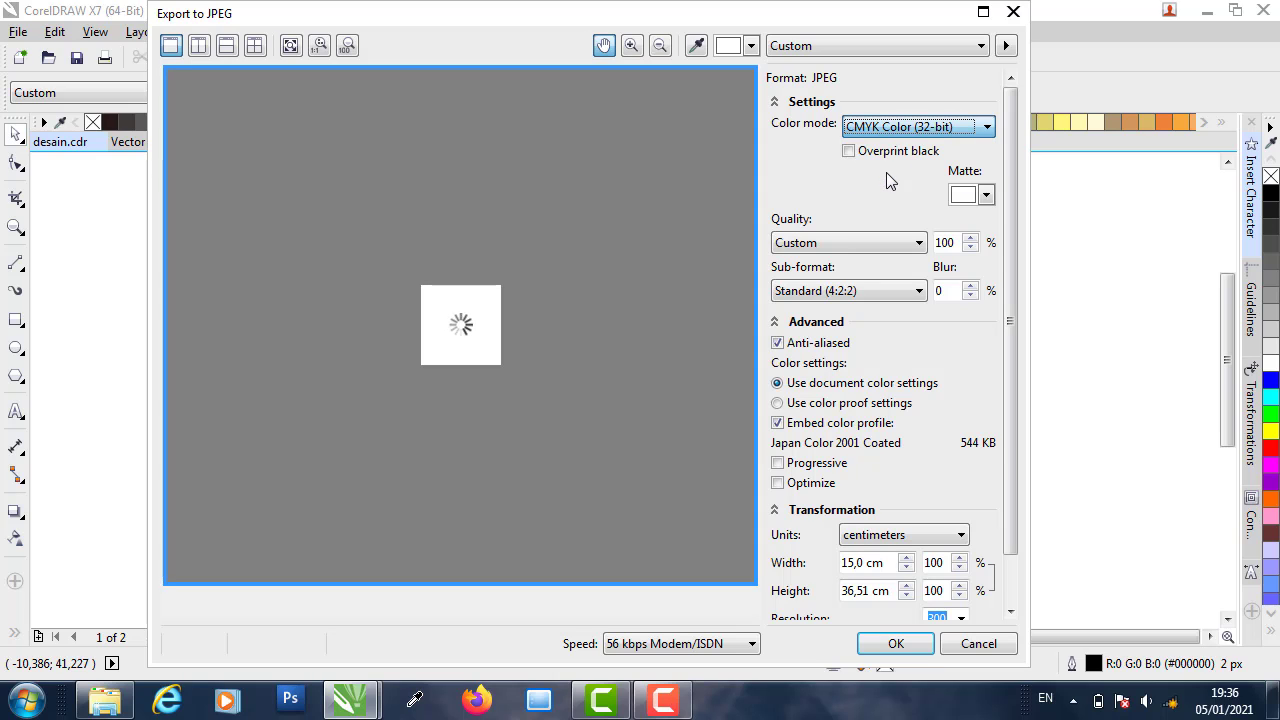
scroll(1012, 538, "down", 2)
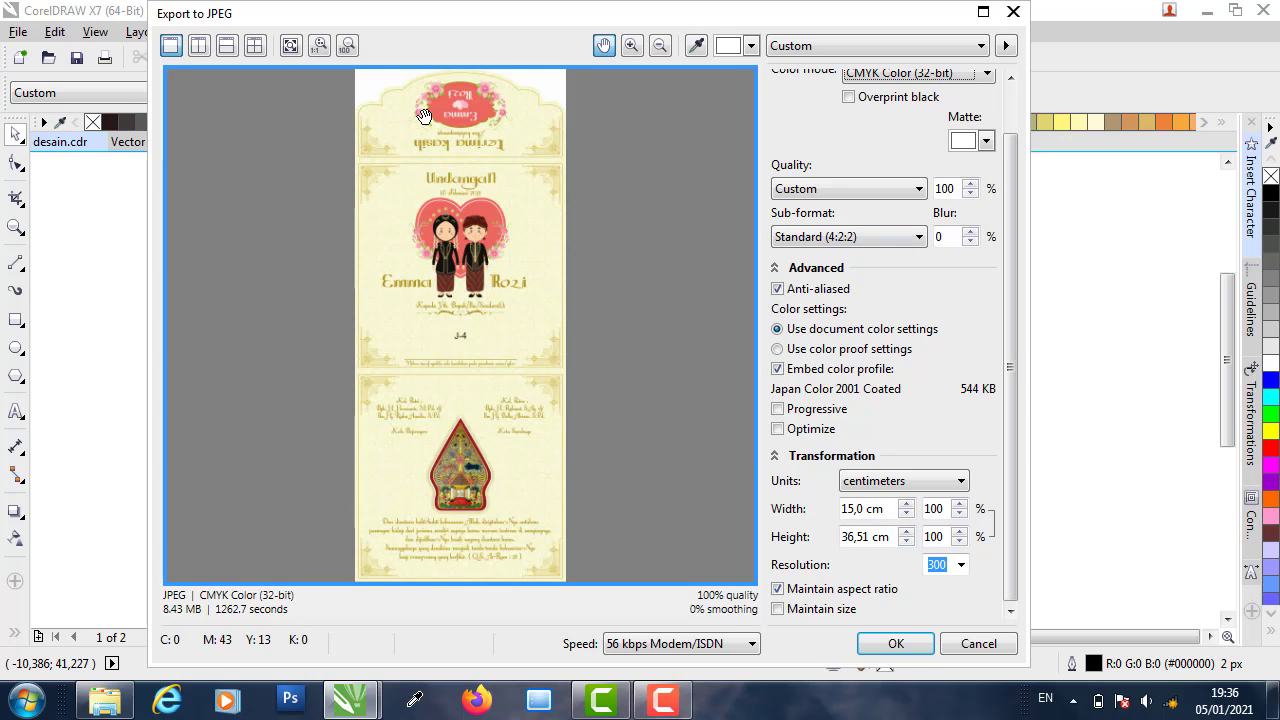
left_click(914, 646)
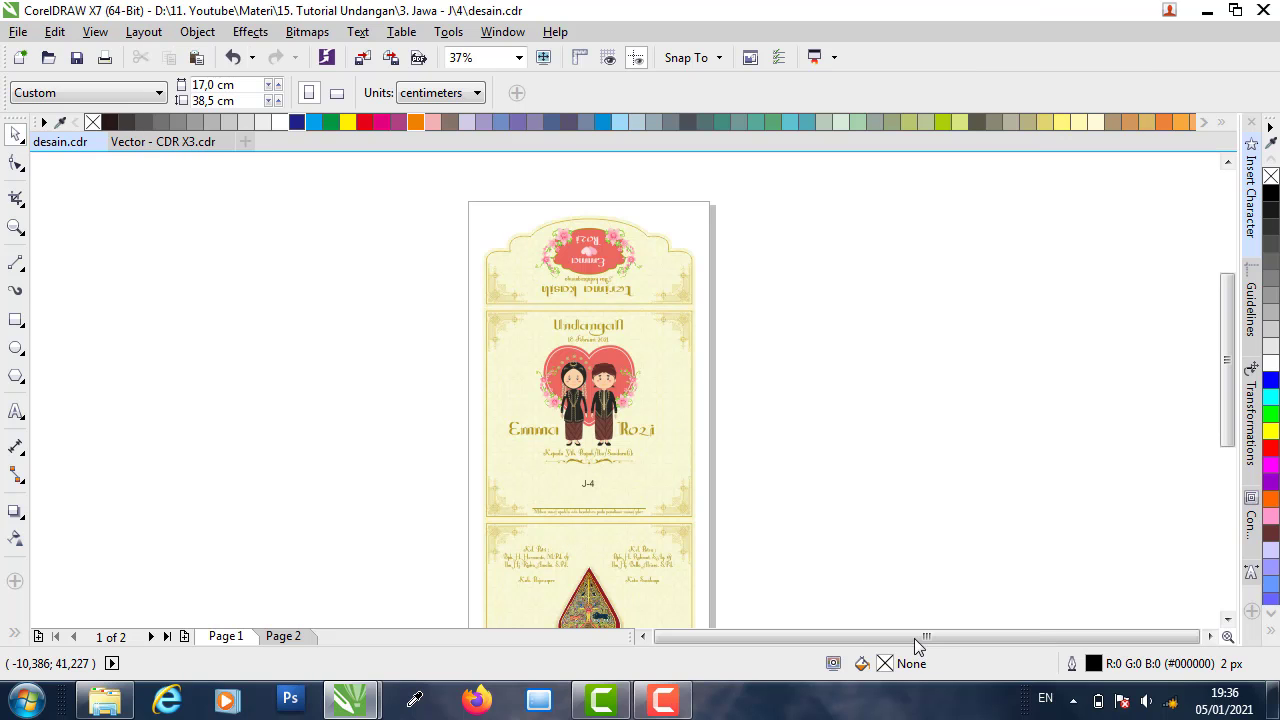
- Open the exported "cetak" image from the desktop and inspect the flap and cover panel up close
left_click(1275, 700)
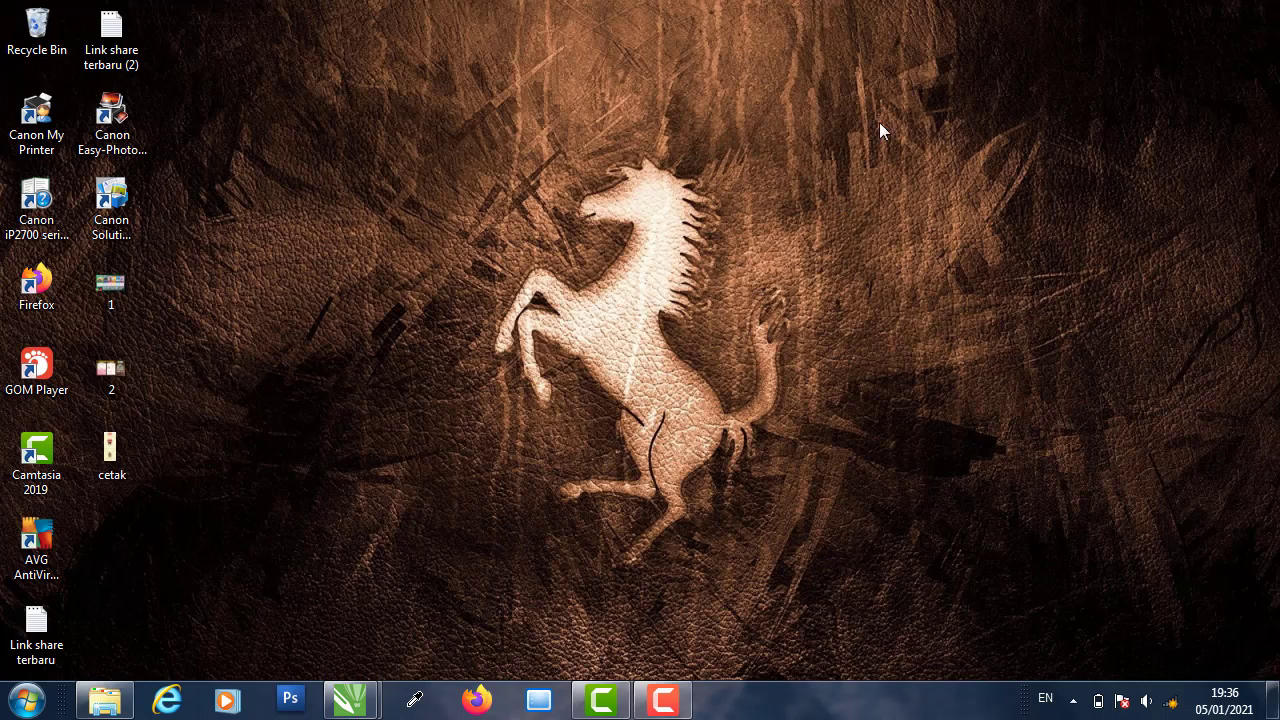
double_click(123, 453)
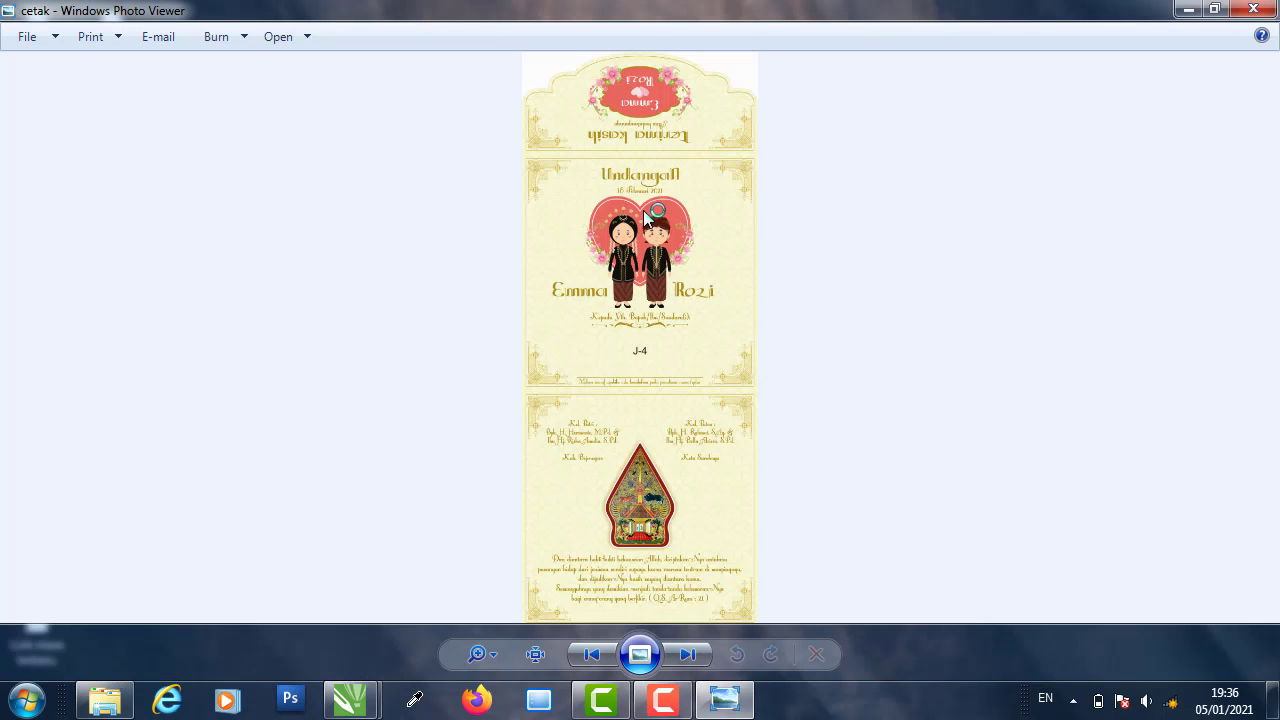
scroll(658, 74, "up", 4)
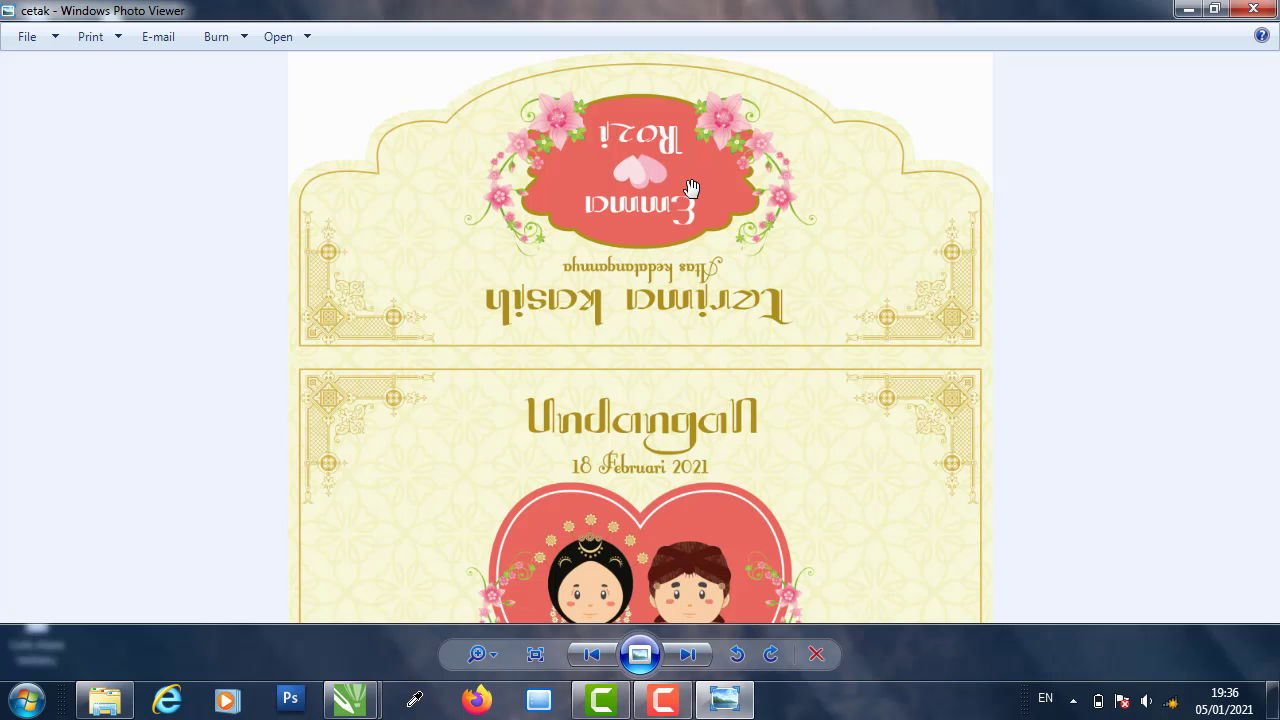
scroll(691, 215, "down", 2)
scroll(686, 251, "down", 1)
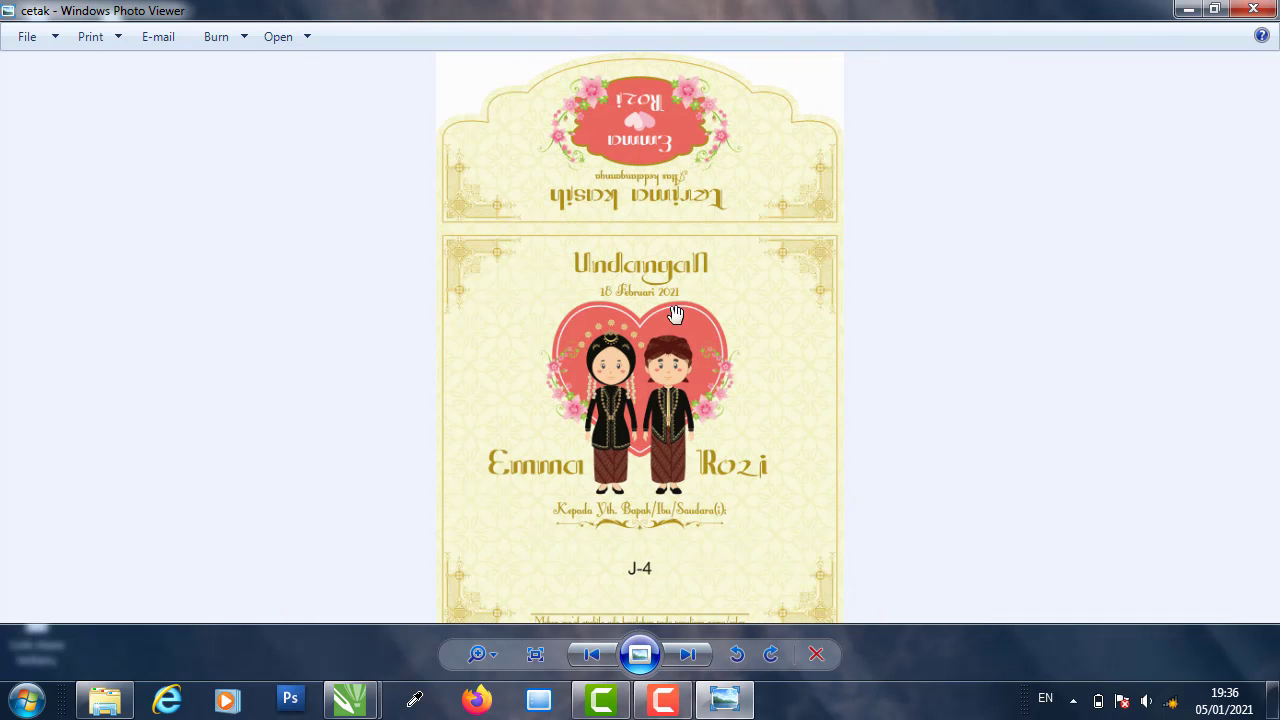
- Inspect the exported "cetak" image from the couple illustration down to the family names and gunungan panel, and close the image
scroll(676, 314, "up", 1)
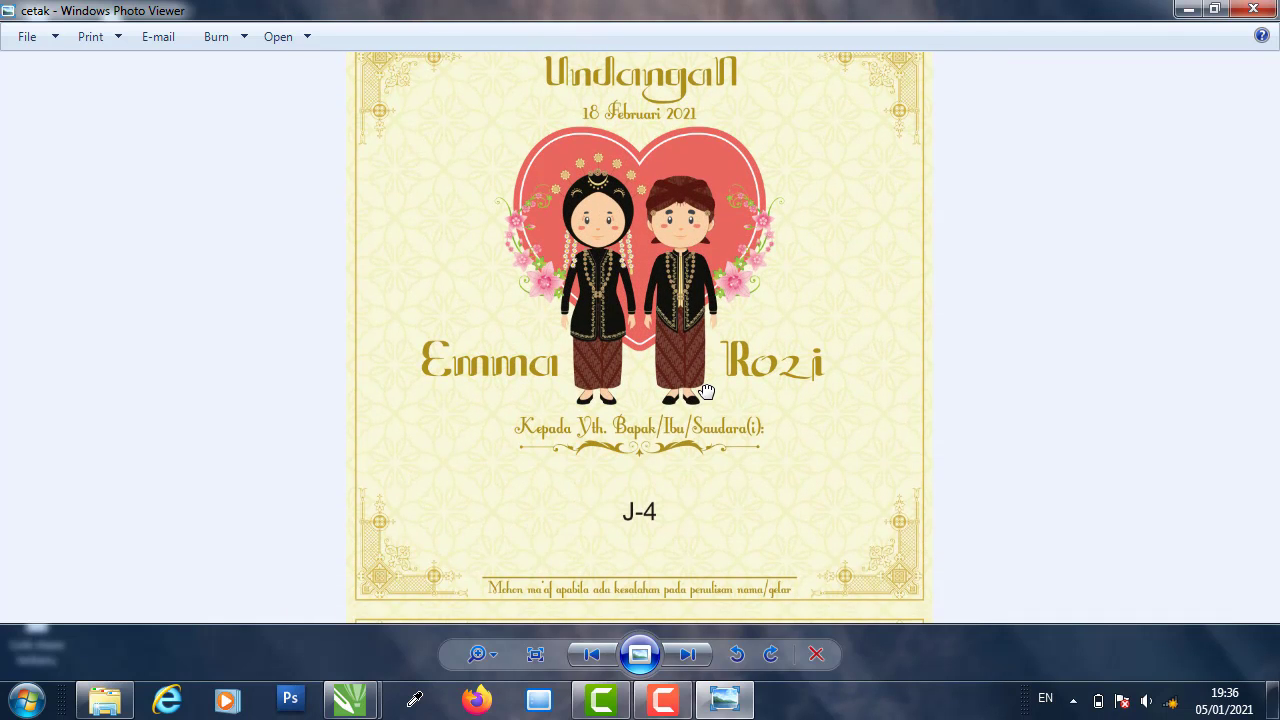
scroll(706, 390, "up", 1)
mouse_move(728, 458)
left_mouse_down()
mouse_move(737, 369)
mouse_move(734, 526)
mouse_move(750, 220)
mouse_move(711, 363)
left_mouse_up()
mouse_move(725, 503)
left_mouse_down()
mouse_move(698, 343)
mouse_move(695, 165)
left_mouse_up()
scroll(691, 250, "down", 4)
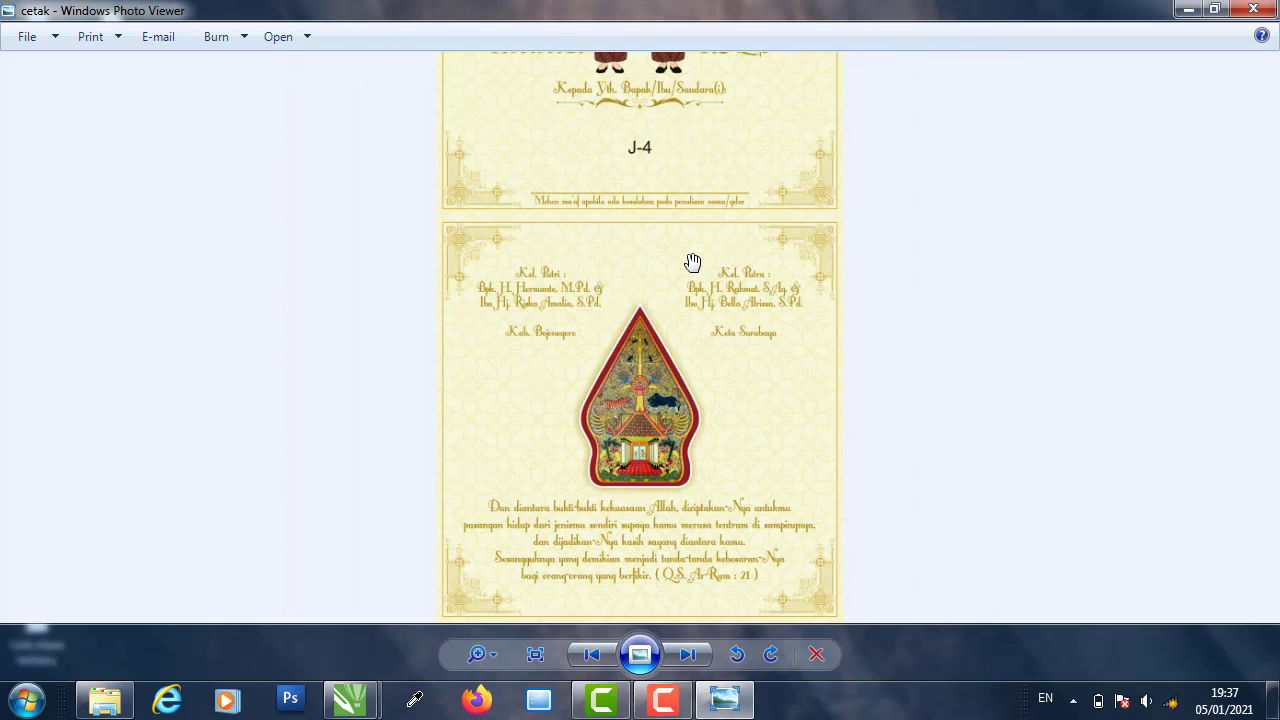
scroll(693, 262, "down", 3)
left_click(1253, 9)
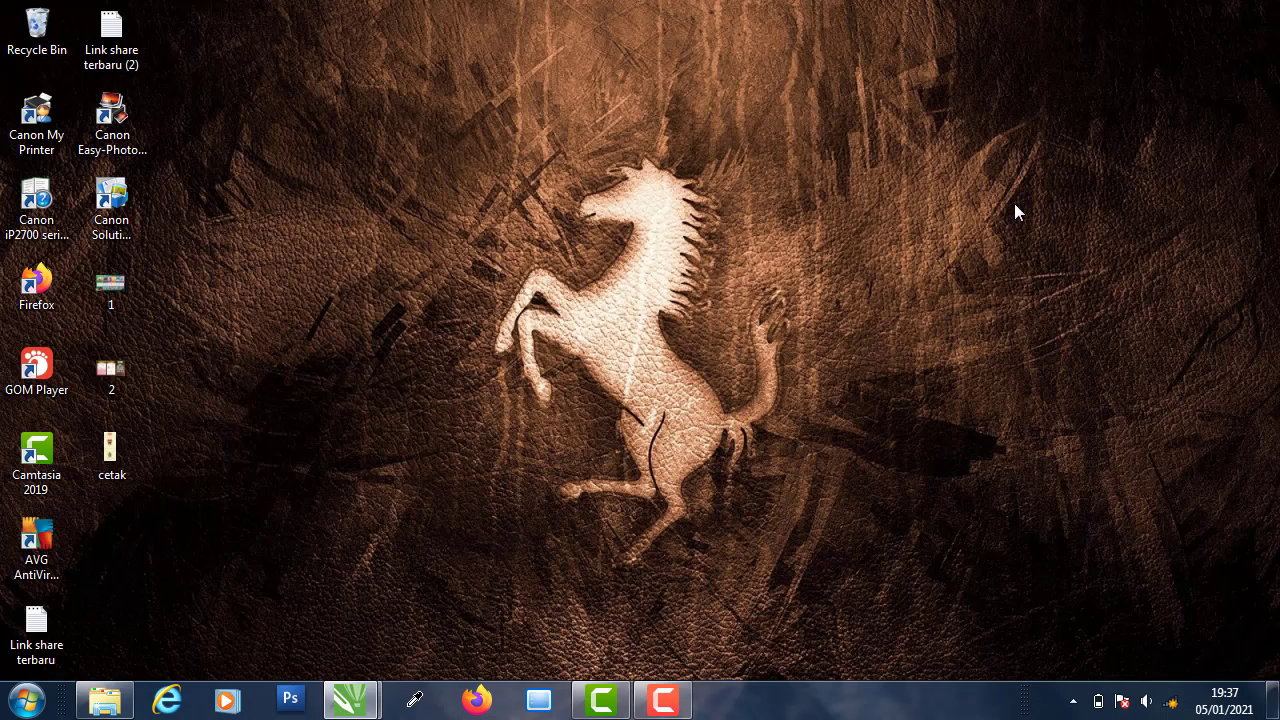
- Switch to Windows Explorer, go back from the Font folder up to folder "4" and open the "tumbnail" JPG image
left_click(105, 688)
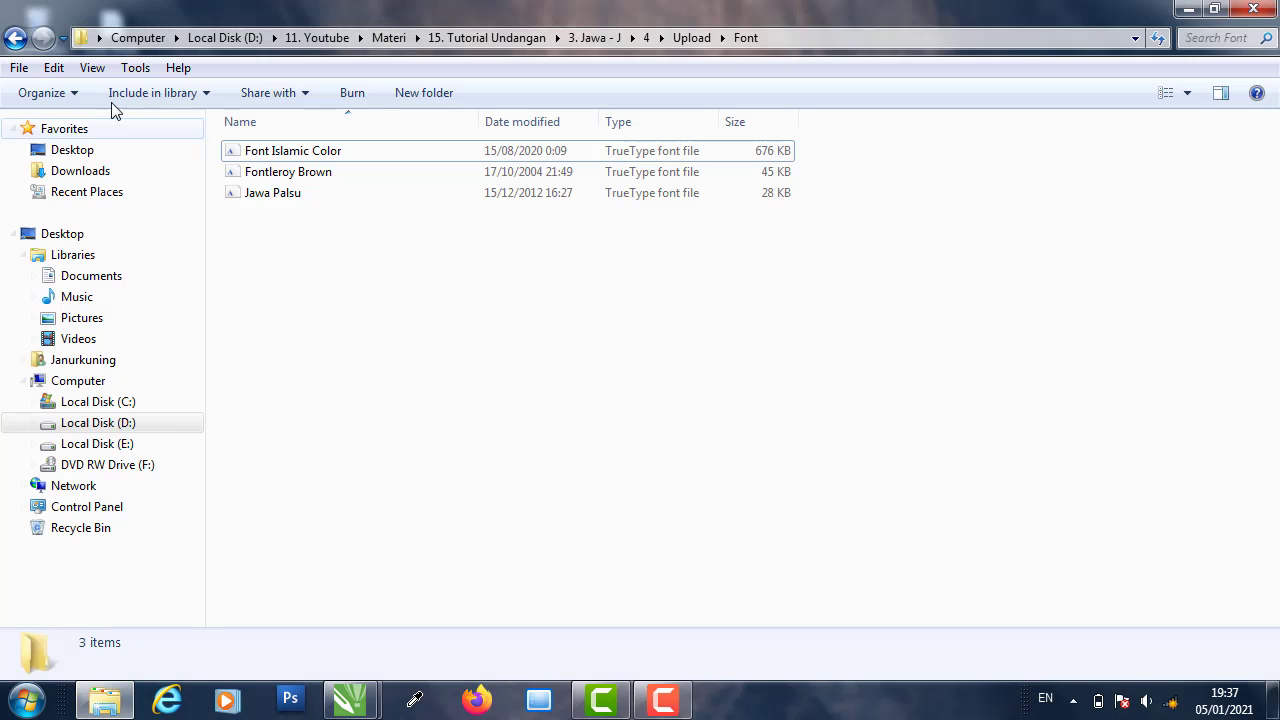
left_click(28, 38)
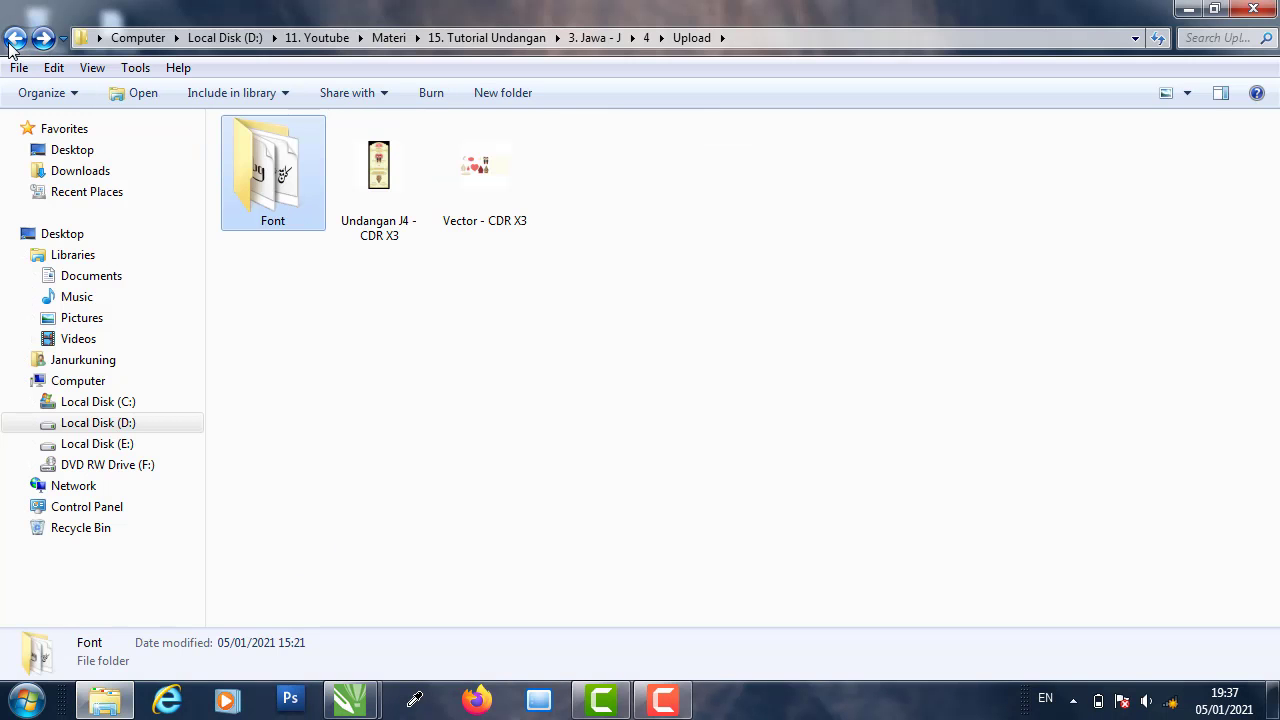
left_click(15, 38)
double_click(1011, 165)
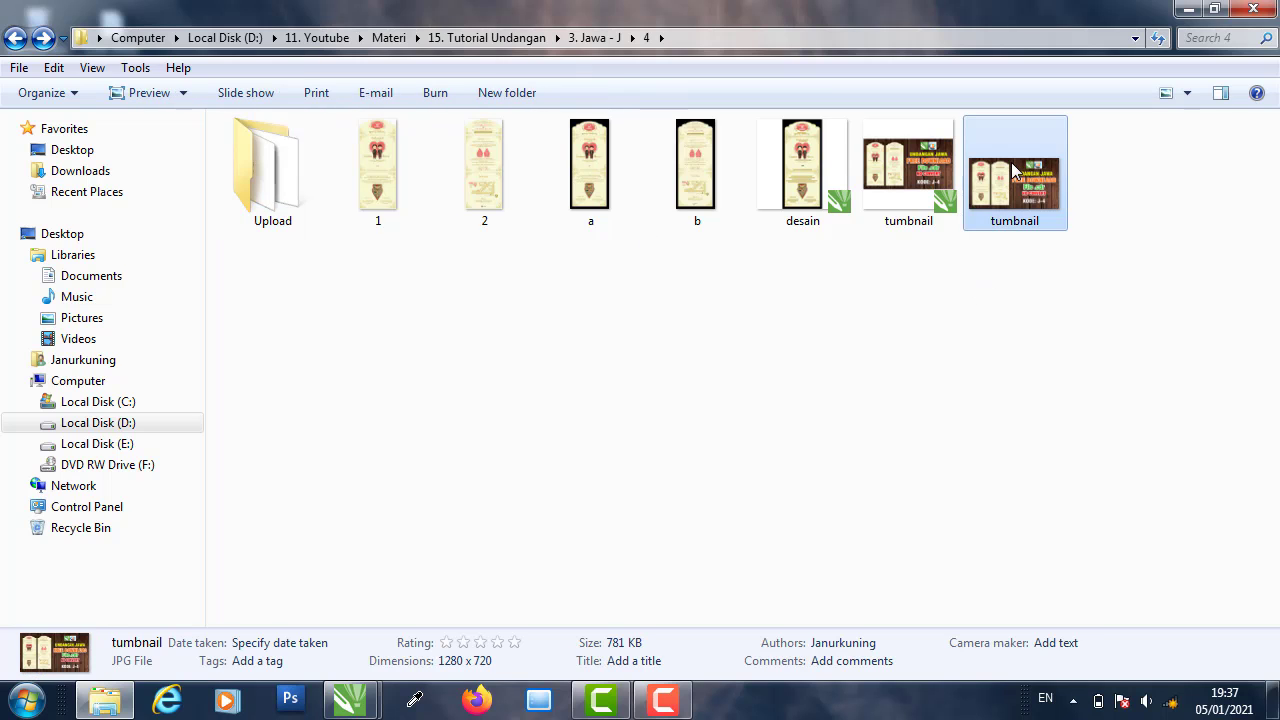